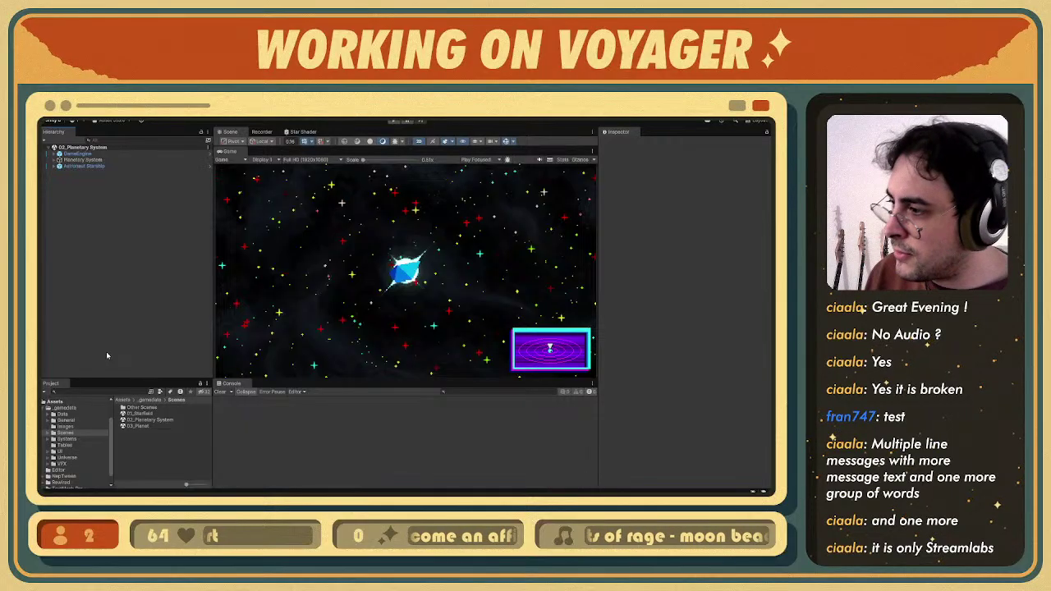
- Close the running Stream Overlay 747 program and relaunch it from a system search for "stream overlay", accepting the controller setup screen
right_click(199, 498)
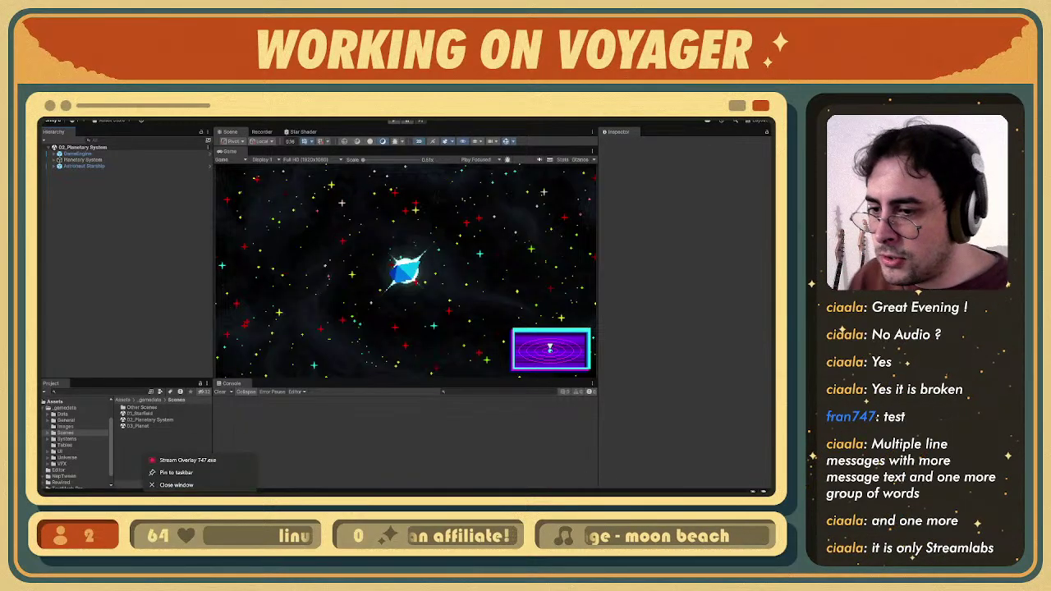
left_click(185, 485)
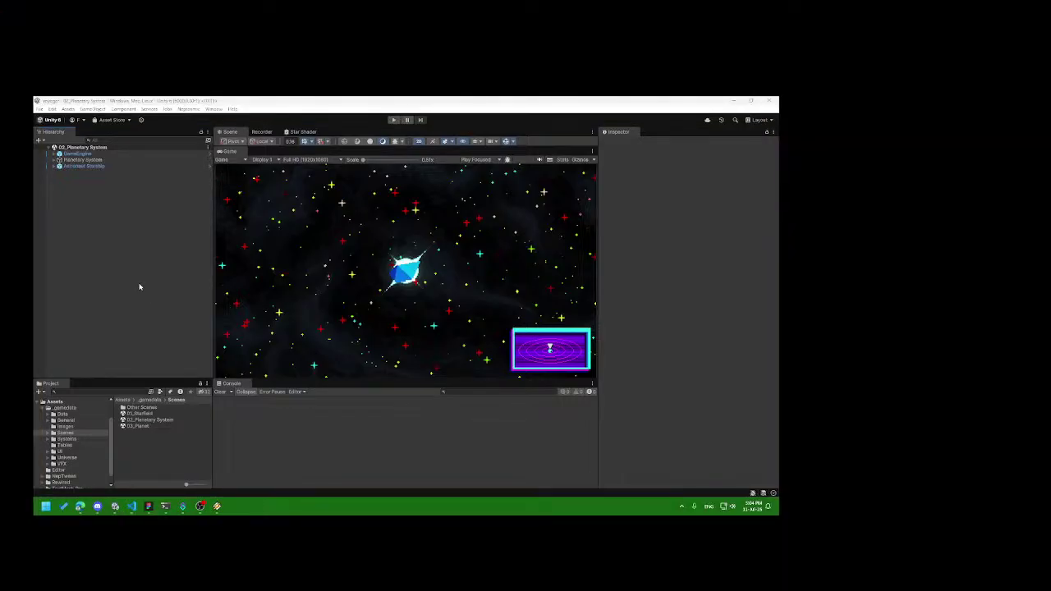
key("super")
type("stream over")
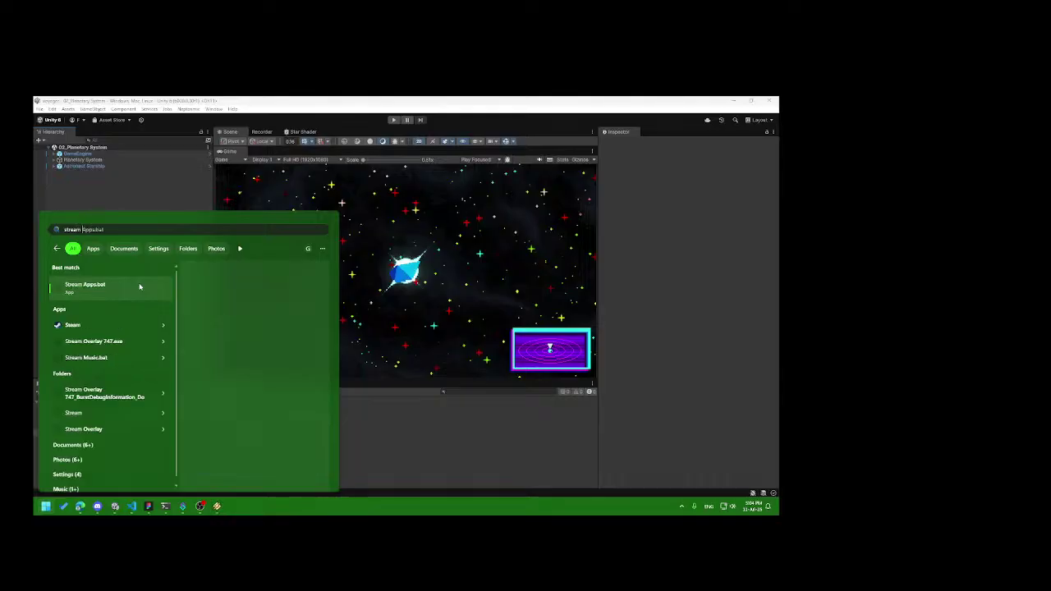
type("lay")
key("Return")
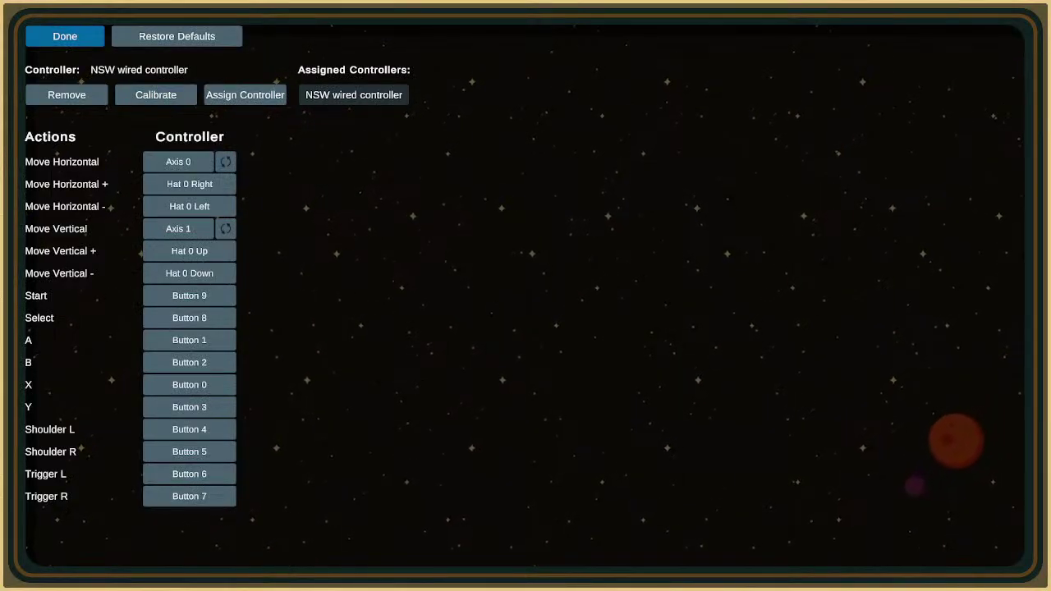
key("Return")
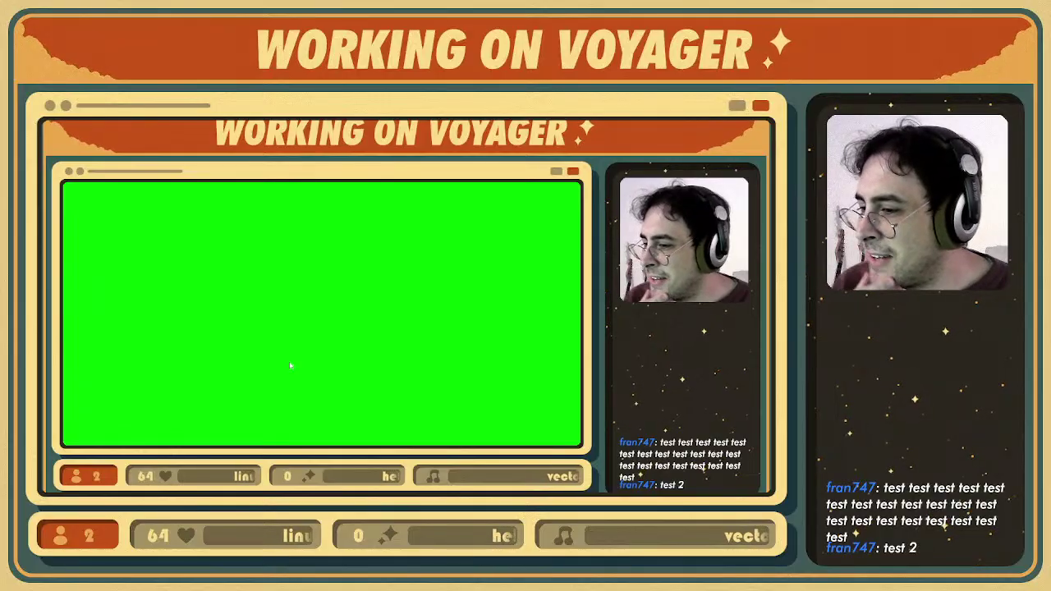
- Switch between the open windows and check the chat panel in the Stream Overlay 747 window
key("alt+Tab")
key("alt+Tab")
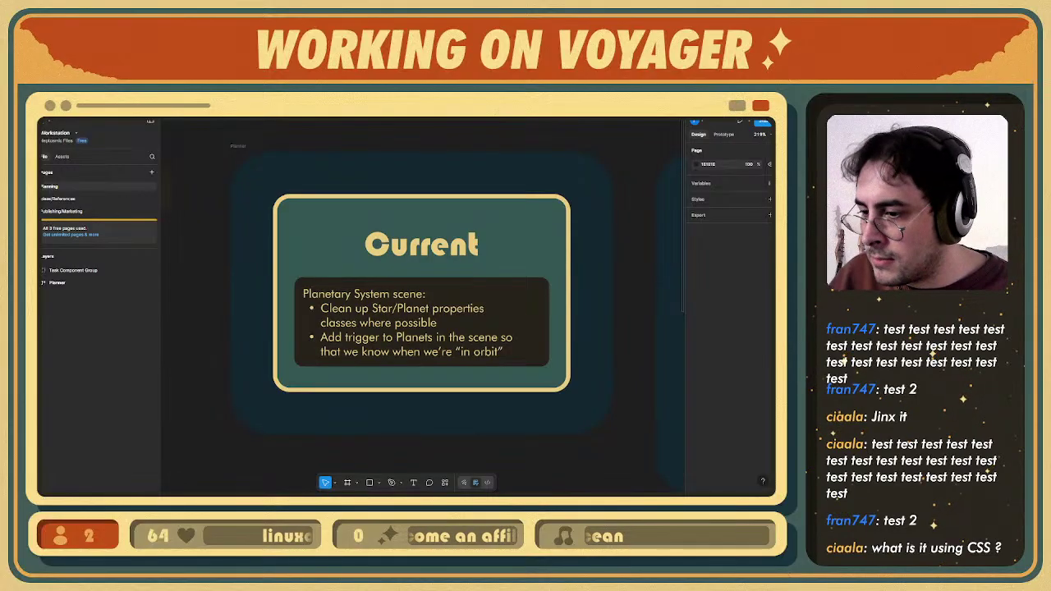
key("alt+Tab")
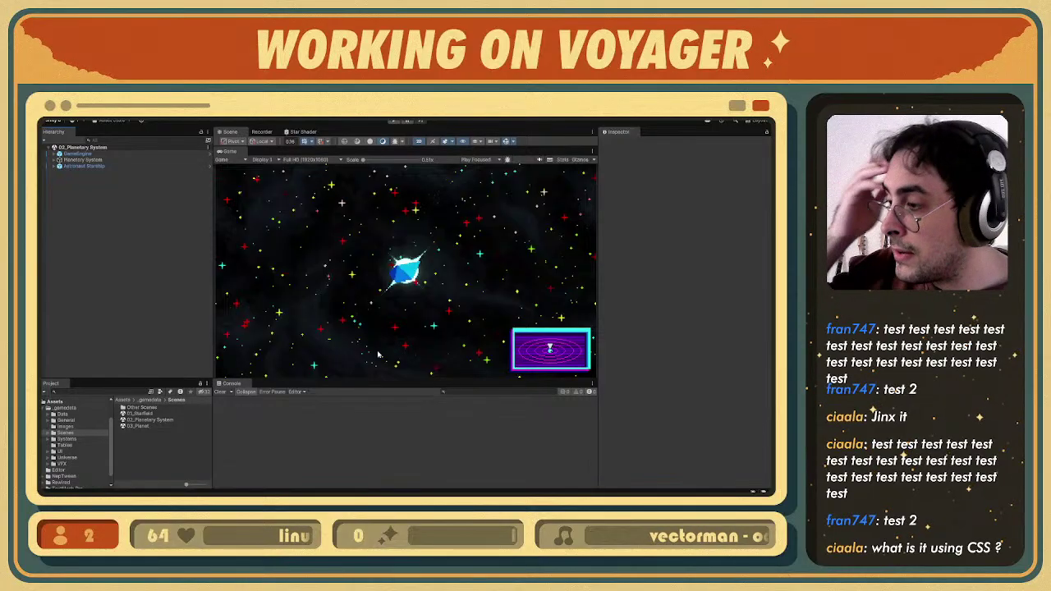
mouse_move(234, 495)
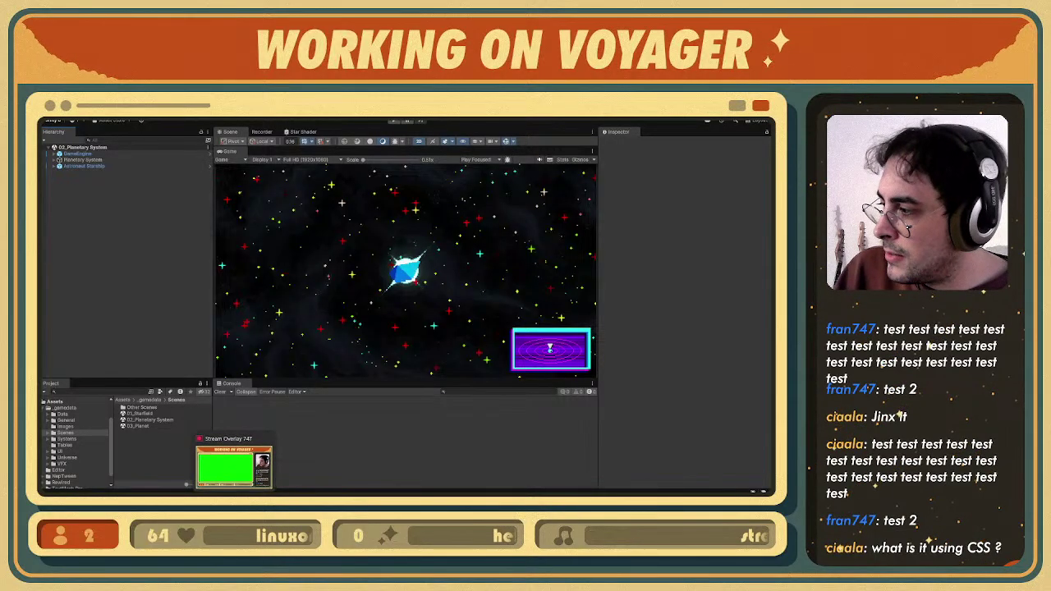
left_click(234, 467)
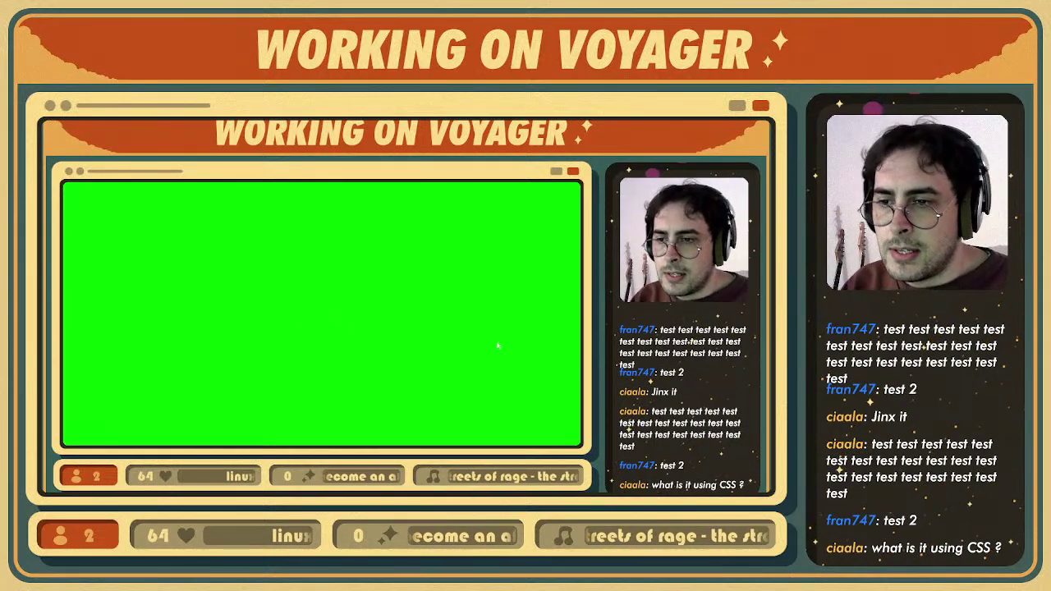
key("alt+Tab")
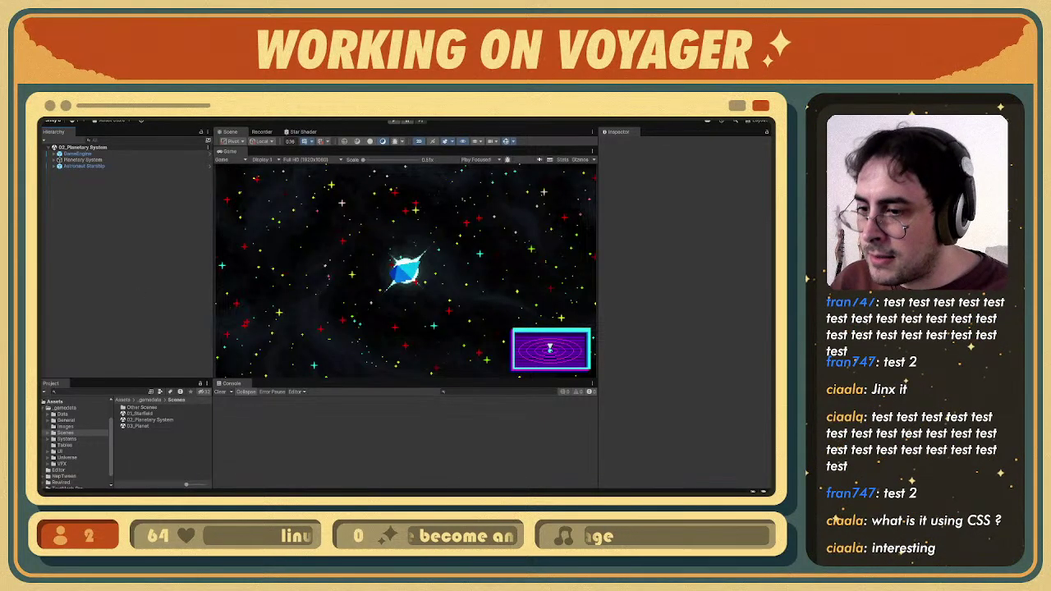
- Switch to Figma and bring up the TODO list on the Stream page of the Brand file
key("alt+Tab")
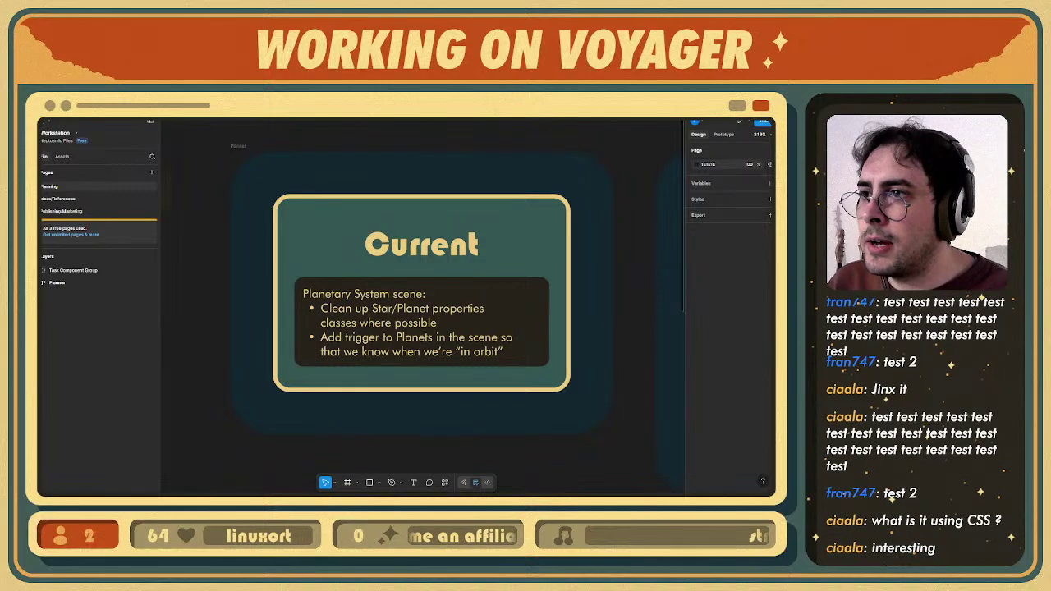
key("ctrl+Tab")
middle_click_drag(360, 174, 401, 436)
middle_click_drag(434, 242, 326, 391)
mouse_move(385, 349)
middle_mouse_down()
mouse_move(373, 322)
mouse_move(524, 321)
mouse_move(365, 321)
mouse_move(380, 336)
middle_mouse_up()
scroll(365, 323, "up", 1, "ctrl")
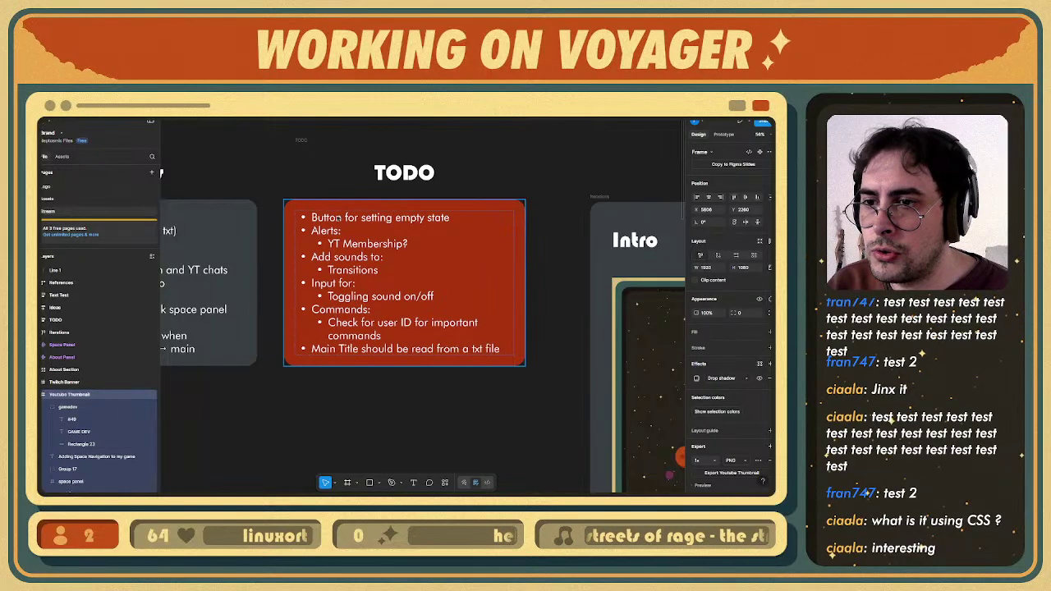
- Add a first bullet to the TODO list reading "FIRST CHAT MESSAGE GETS BUGGED IF IT'S MULTIPLE LINE"
left_click(338, 217)
double_click(337, 217)
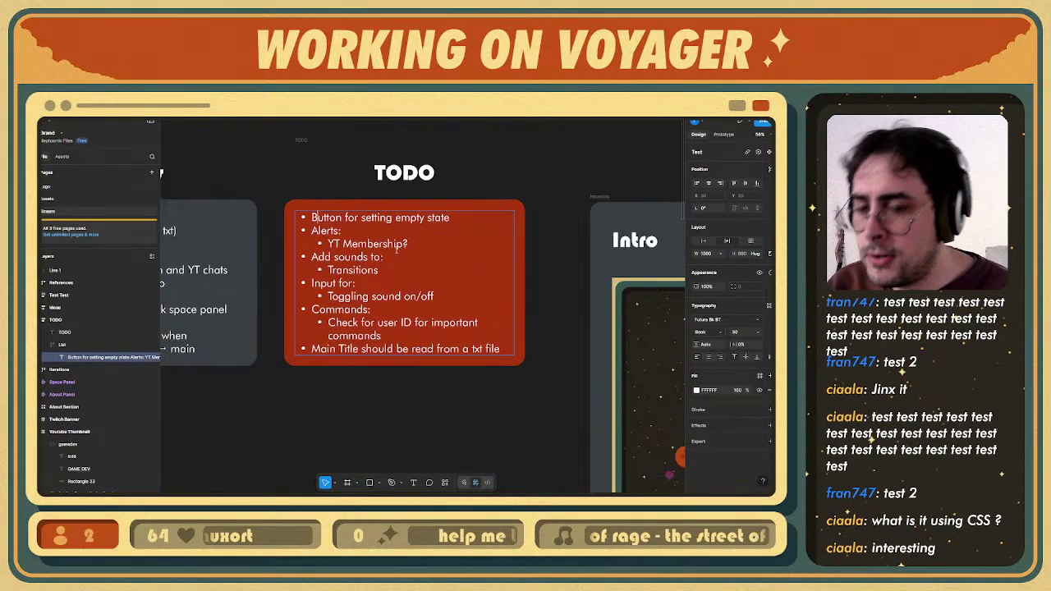
key("Return")
key("Up")
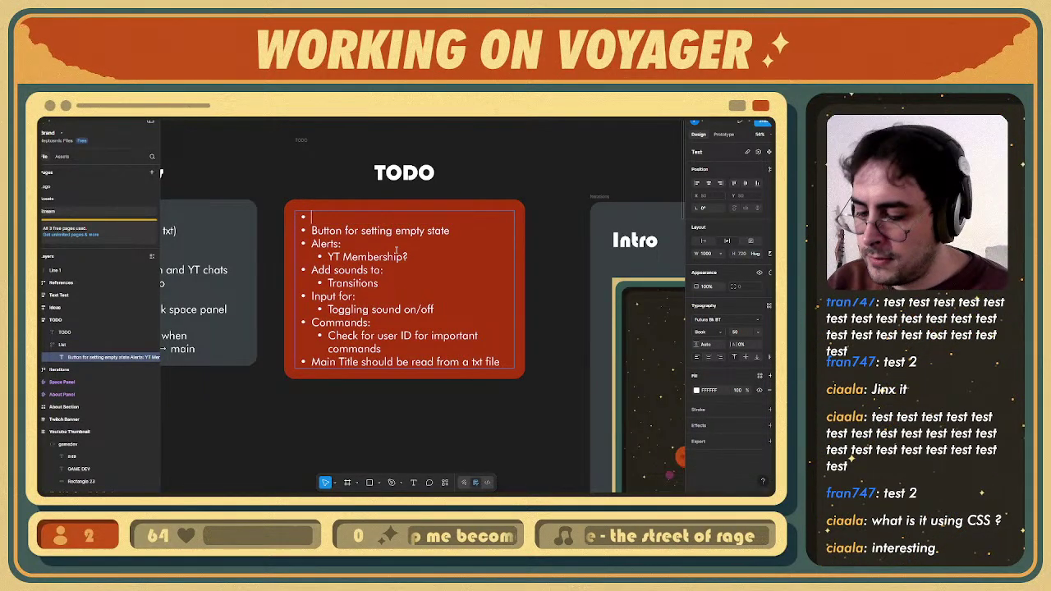
type("FIRST CHAT ME")
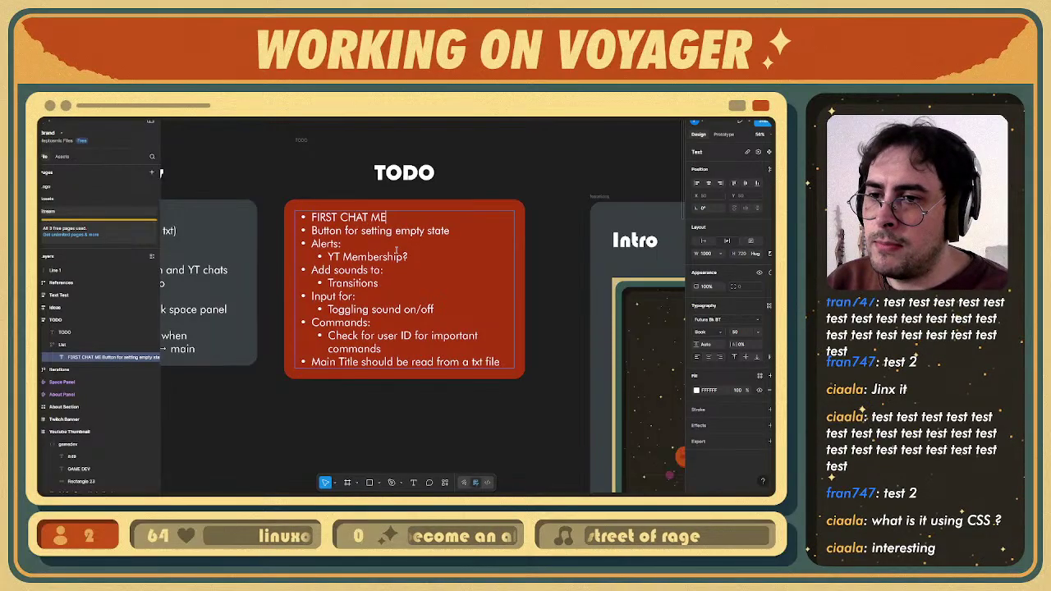
type("SSAGE GET")
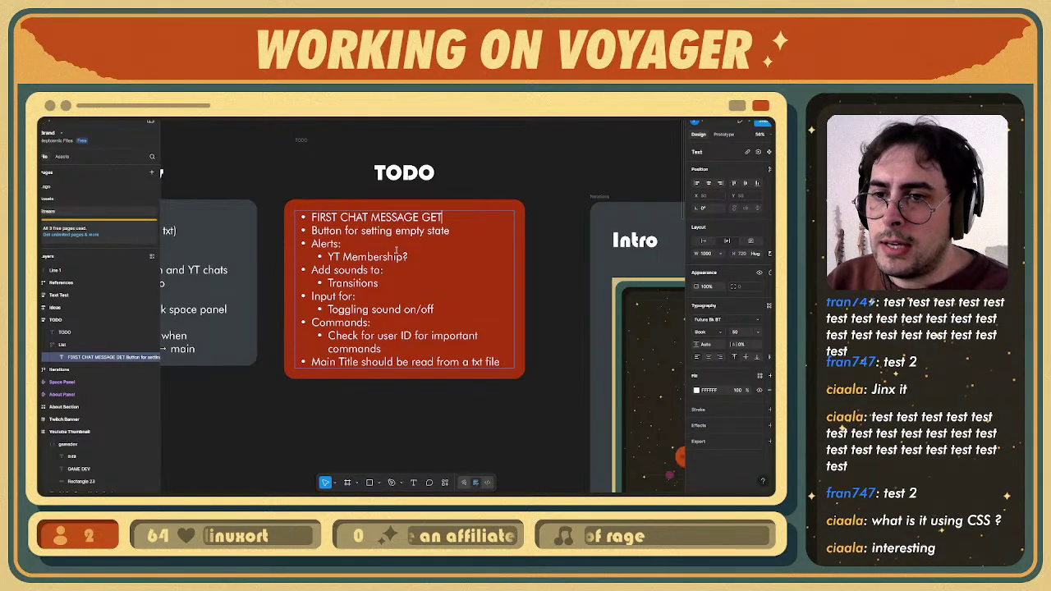
type("S BUGGED IF ITS")
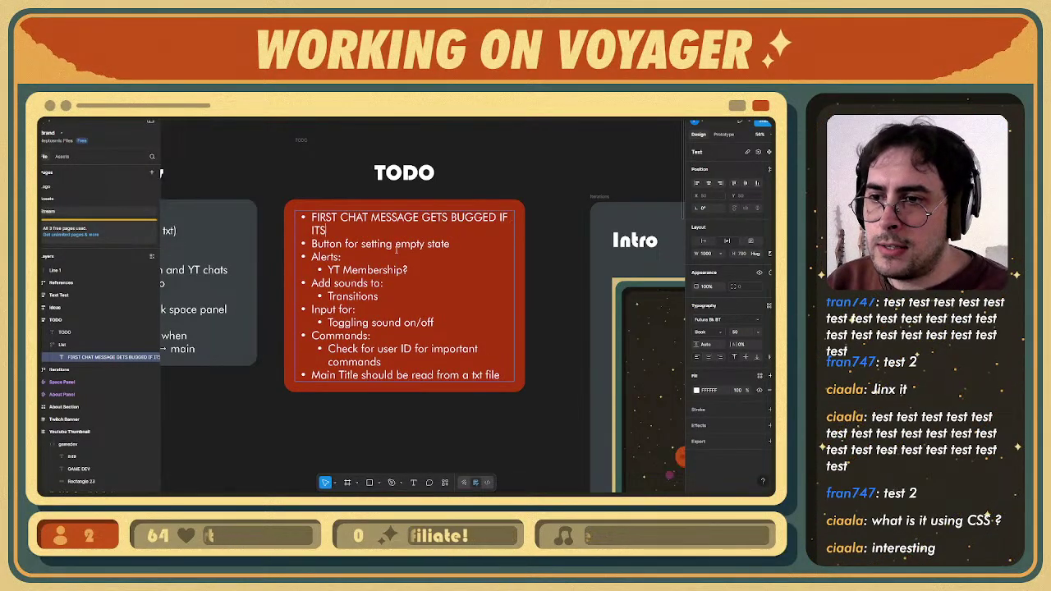
key("BackSpace")
type("'S MULTIPLE LI")
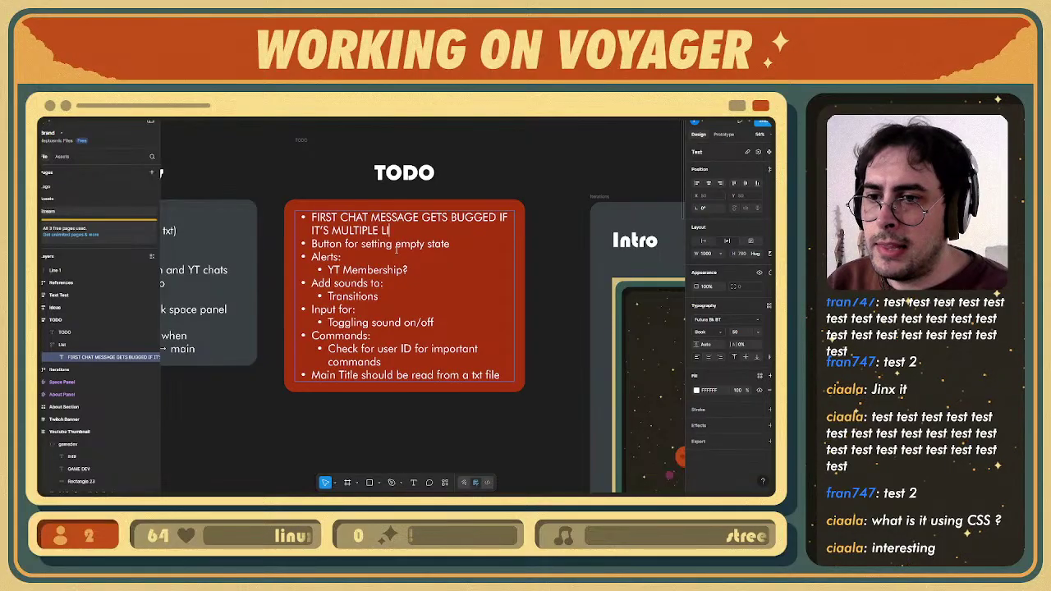
type("NED")
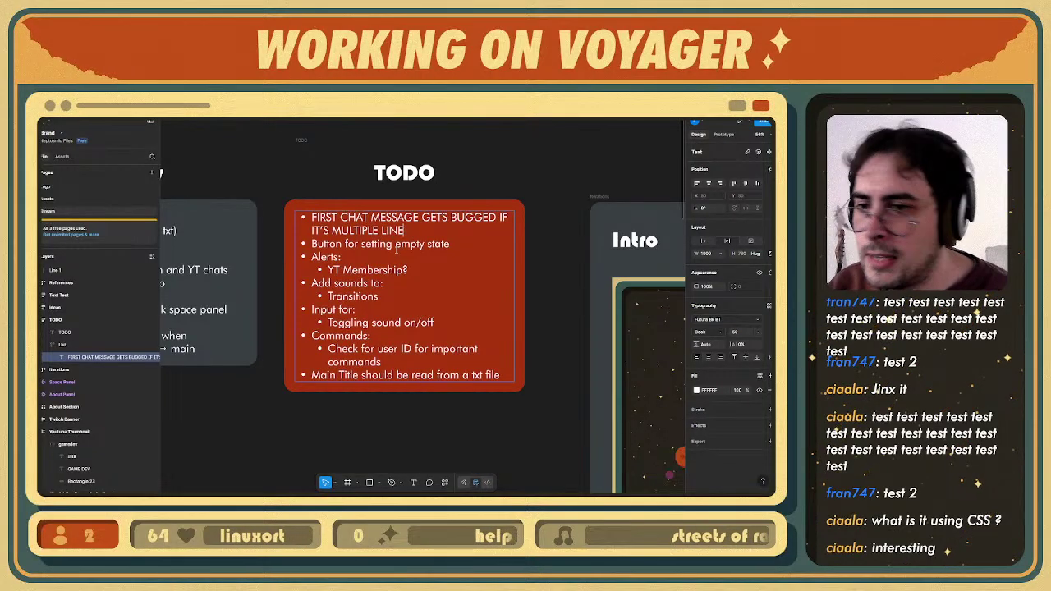
- Reword the end of the first TODO bullet to "IT HAS MULTIPLE LINES" and finish editing the text
key("ctrl+a")
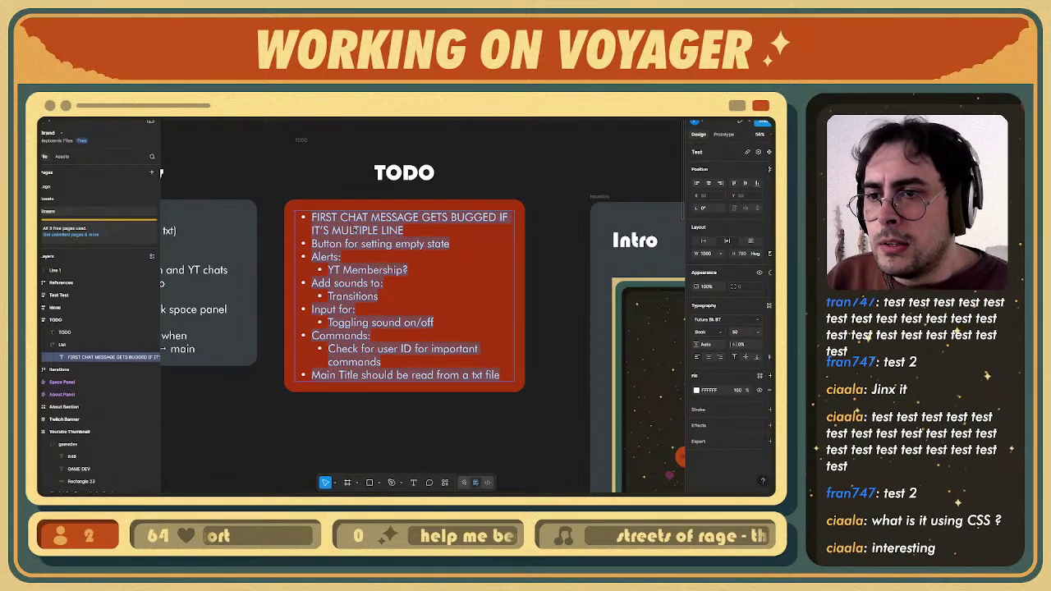
left_click(333, 230)
key("BackSpace")
key("BackSpace")
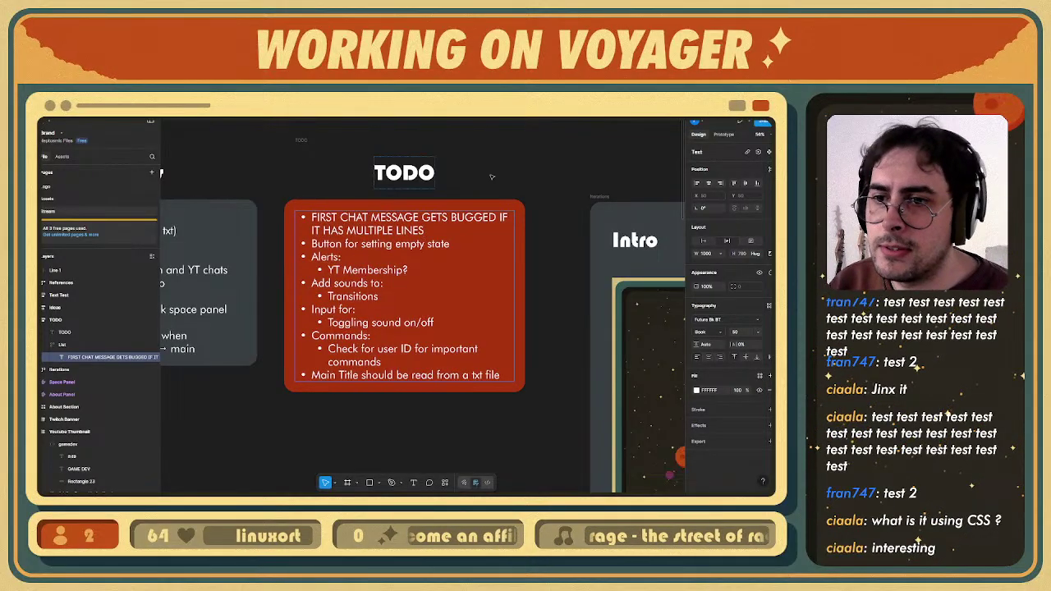
key("Escape")
key("Escape")
- Examine the overlay scene designs in the Iterations frame, from Intro and Main Scene to BRB and Fullscreen
scroll(476, 304, "down", 3, "ctrl")
scroll(475, 304, "down", 5, "ctrl")
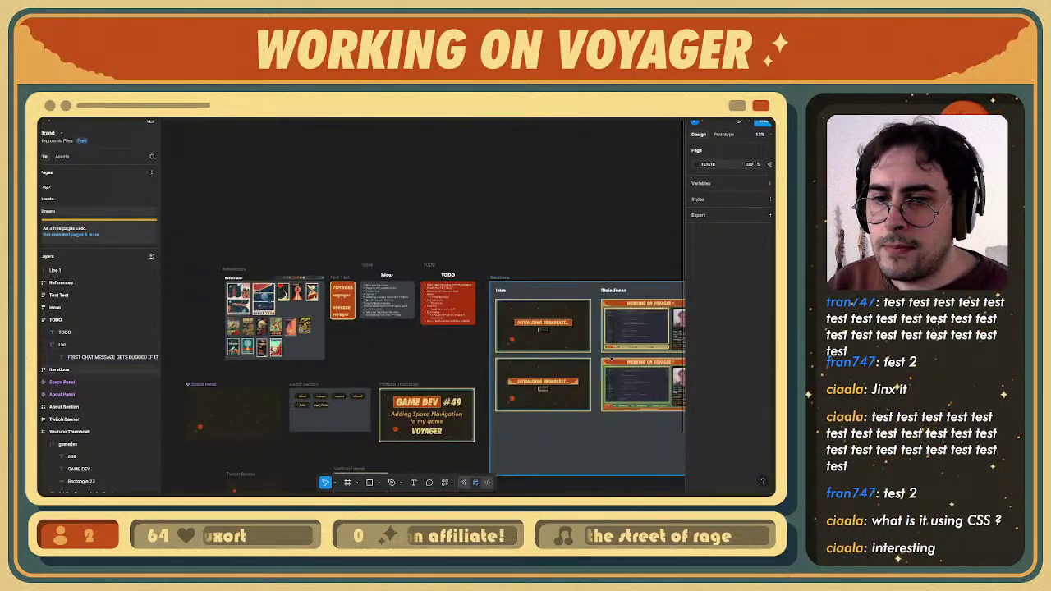
scroll(624, 345, "up", 3, "ctrl")
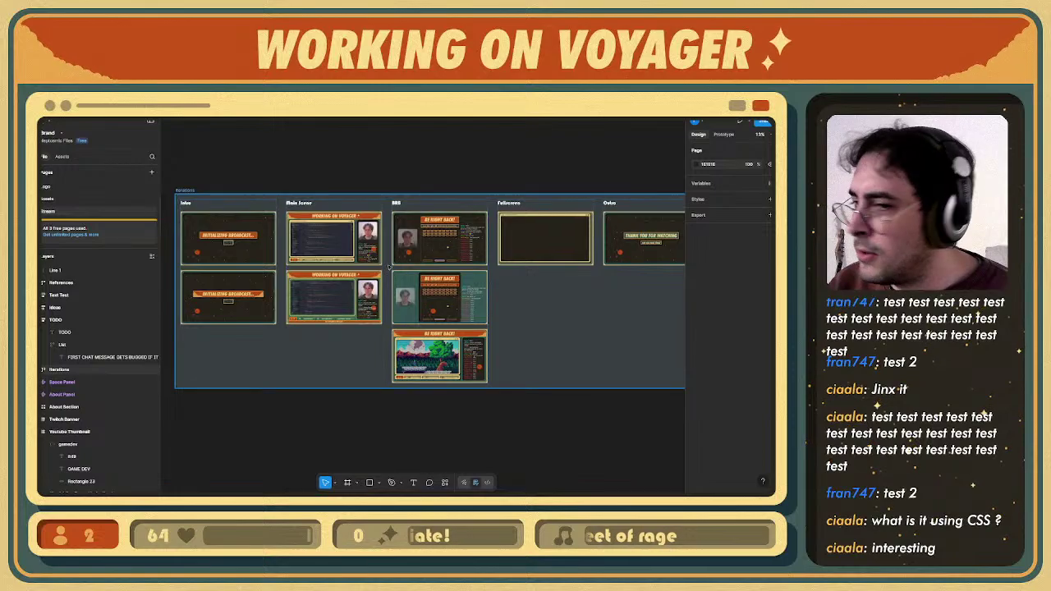
scroll(387, 271, "up", 3, "ctrl")
middle_click_drag(592, 238, 387, 281)
scroll(532, 277, "down", 2, "ctrl")
middle_click_drag(563, 285, 614, 290)
scroll(462, 285, "down", 1, "ctrl")
scroll(443, 280, "up", 4, "ctrl")
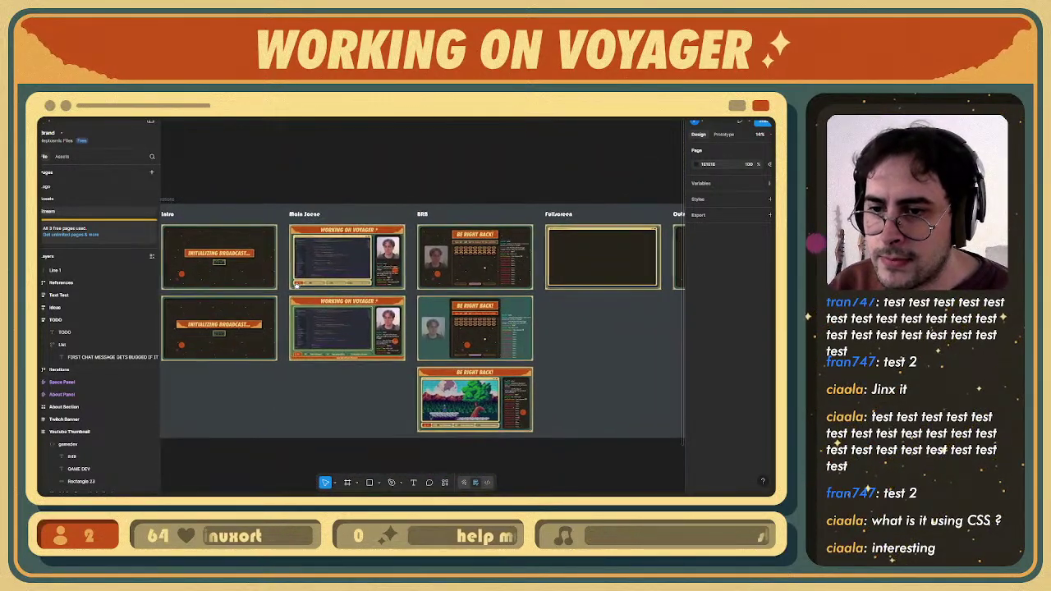
scroll(348, 296, "down", 5, "ctrl")
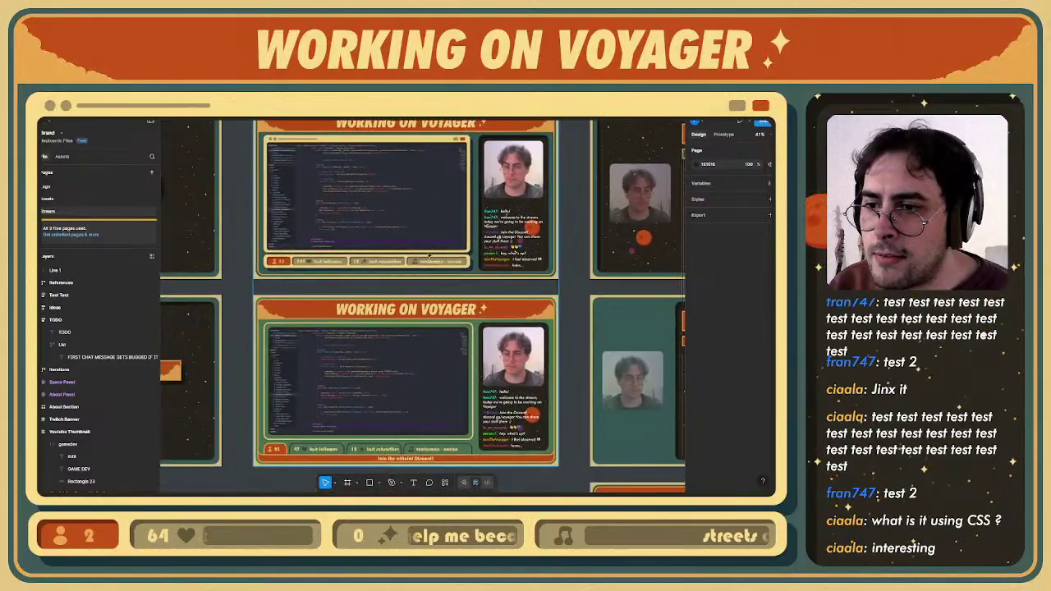
scroll(281, 317, "down", 3, "ctrl")
scroll(282, 317, "left", 5)
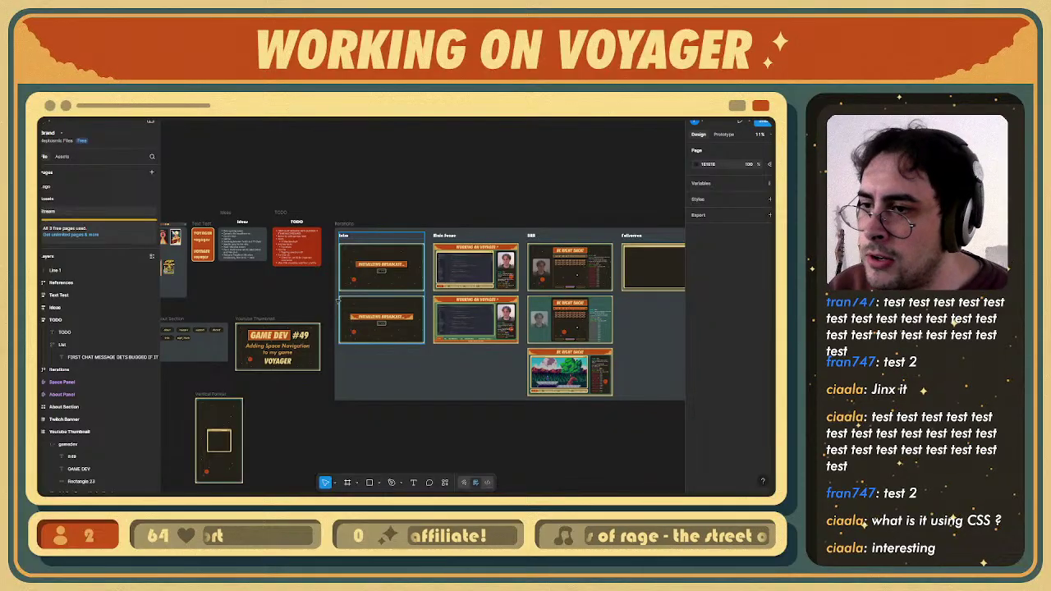
- Read through the Ideas and TODO lists for the stream overlay
scroll(339, 299, "up", 8, "ctrl")
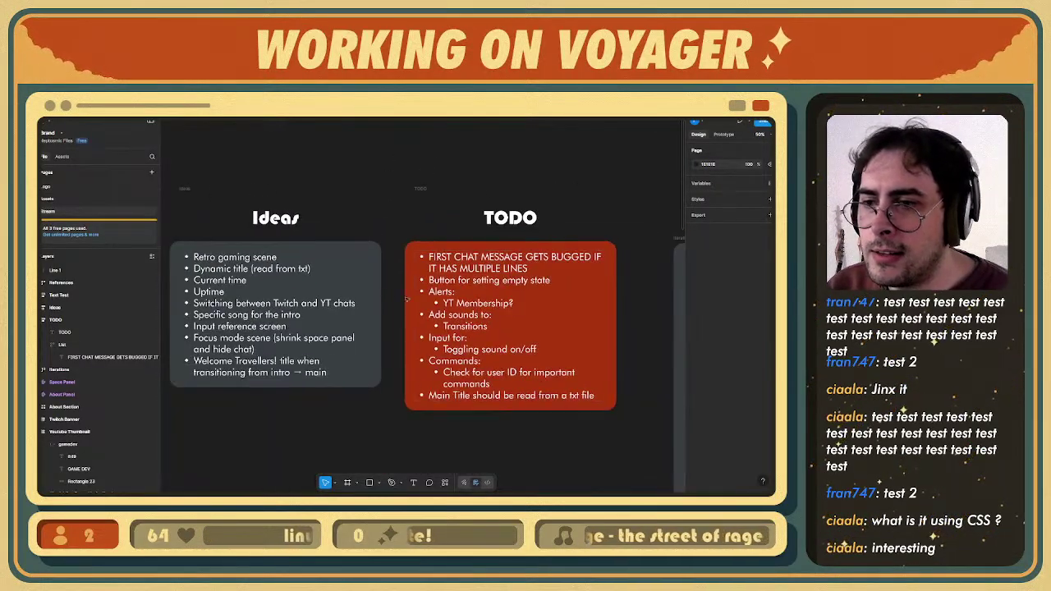
scroll(369, 287, "left", 2)
middle_click_drag(597, 324, 388, 313)
scroll(388, 313, "up", 1, "ctrl")
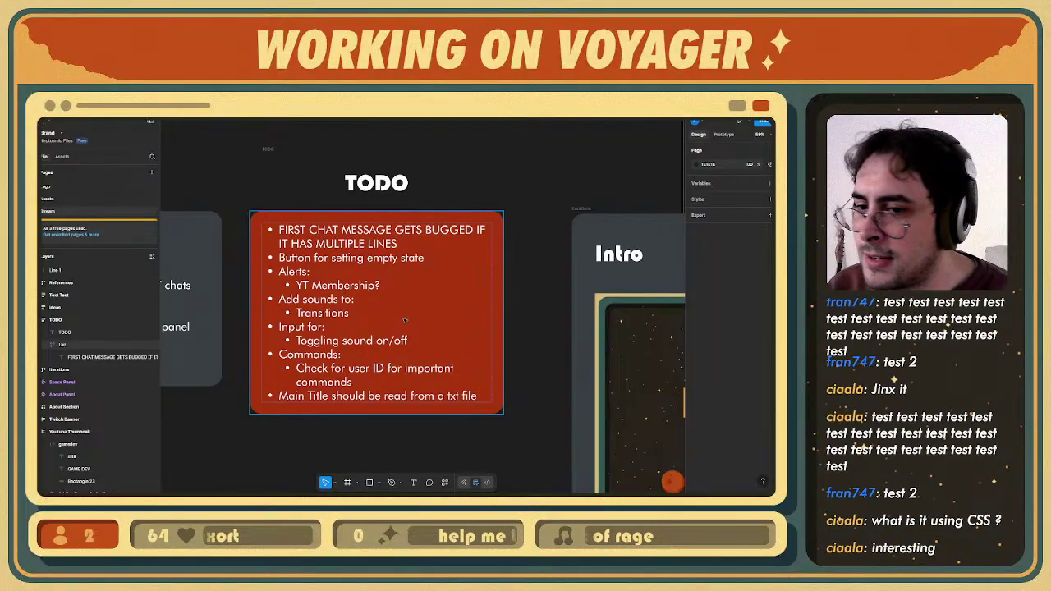
scroll(405, 321, "down", 3, "ctrl")
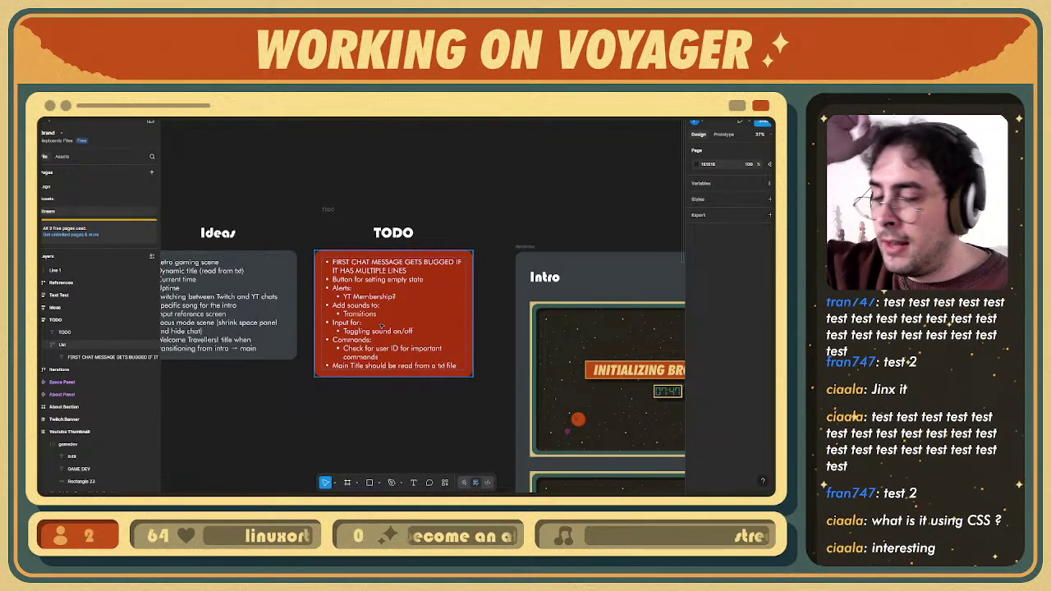
scroll(321, 370, "left", 1)
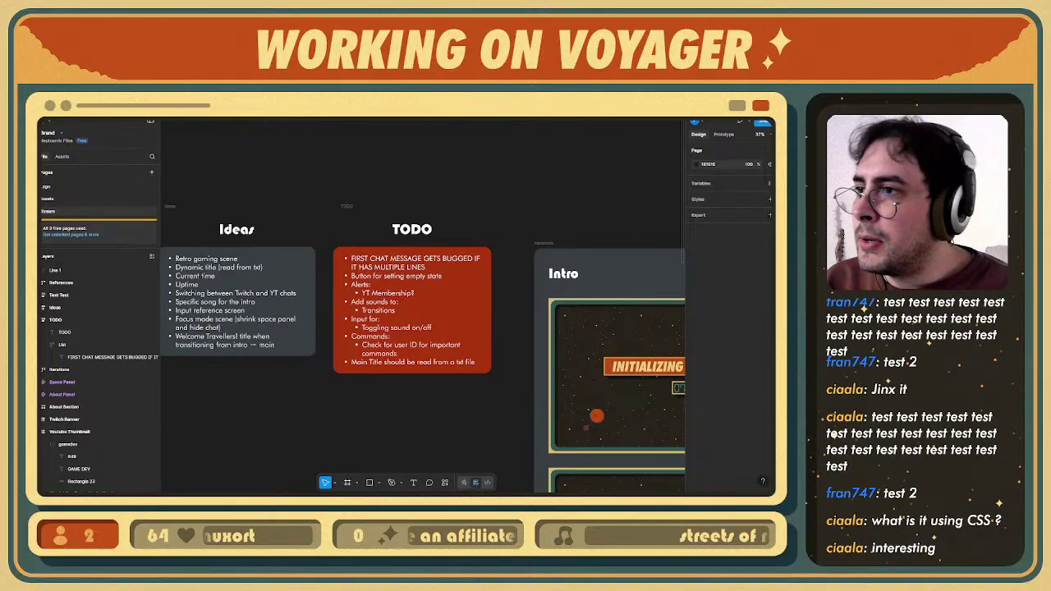
left_click(193, 114)
left_click(115, 114)
middle_click_drag(354, 279, 328, 219)
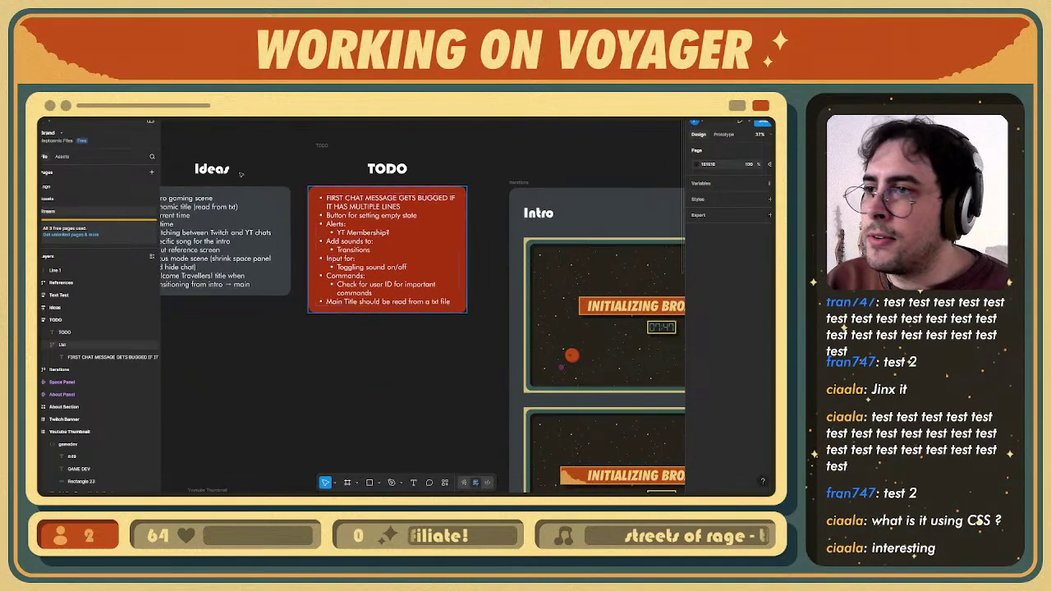
- Switch to the Workstation file and review the Planetary System scene tasks on the planner's Current card
left_click(193, 113)
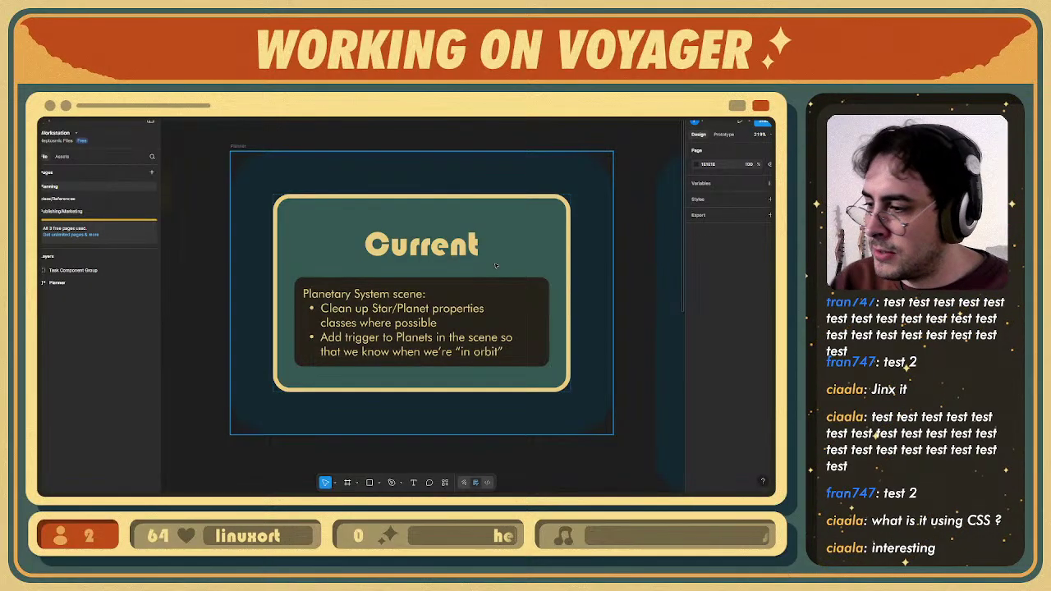
scroll(496, 265, "down", 3, "ctrl")
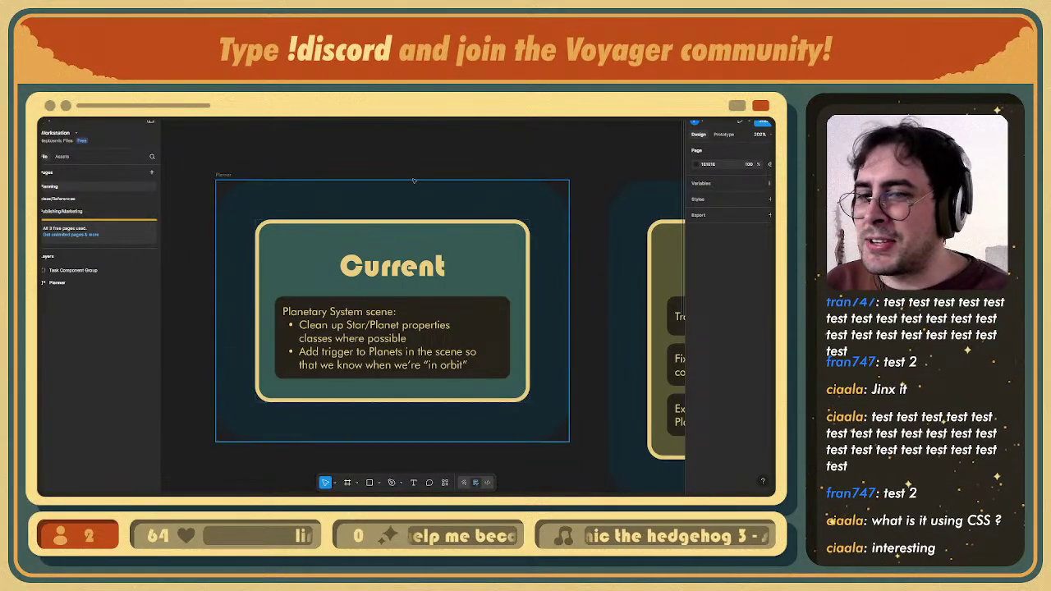
scroll(412, 164, "up", 2, "ctrl")
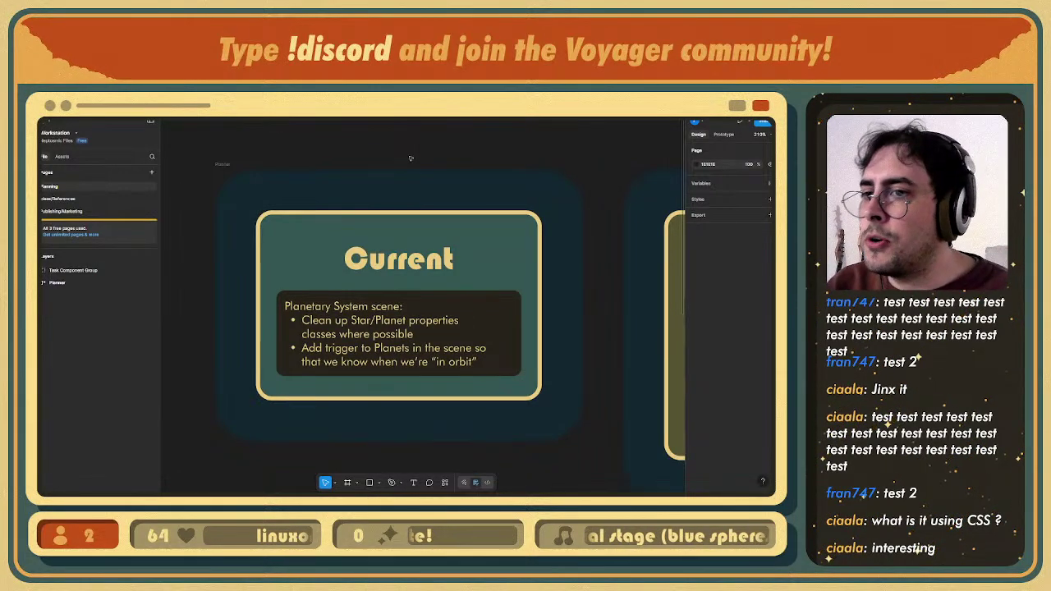
middle_click_drag(411, 159, 401, 156)
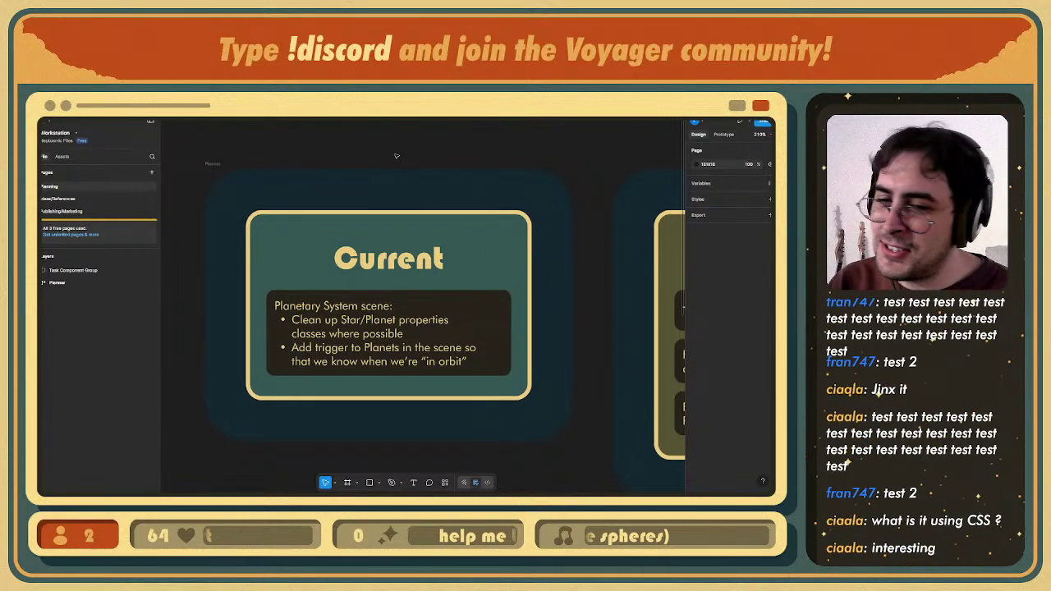
- Look over the gameplay design notes in the Voyager file and the overlay boards in the Brand file
middle_click_drag(379, 156, 372, 159)
key("ctrl+Tab")
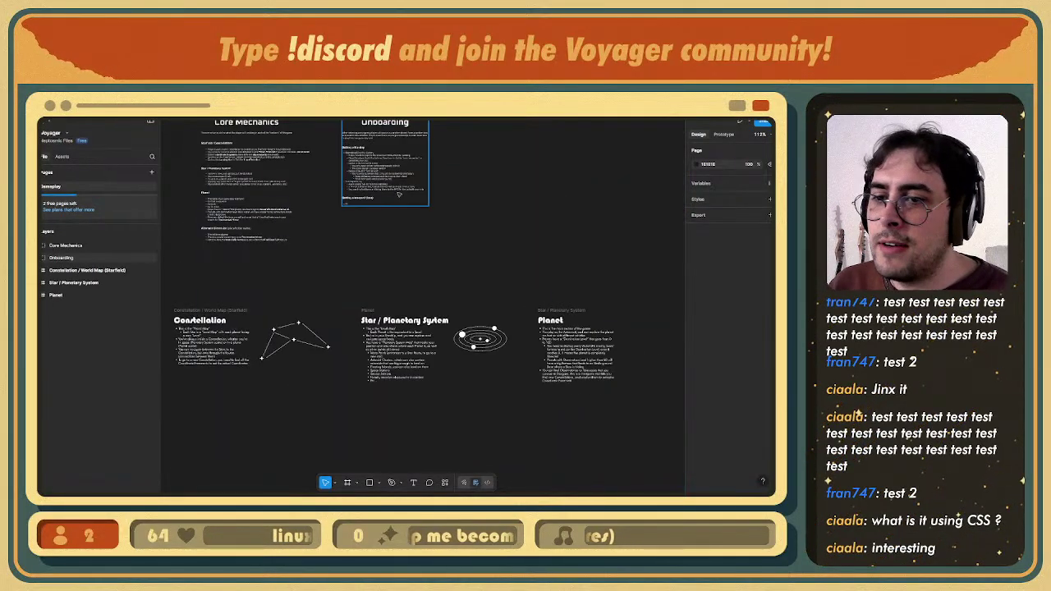
scroll(463, 281, "down", 5, "ctrl")
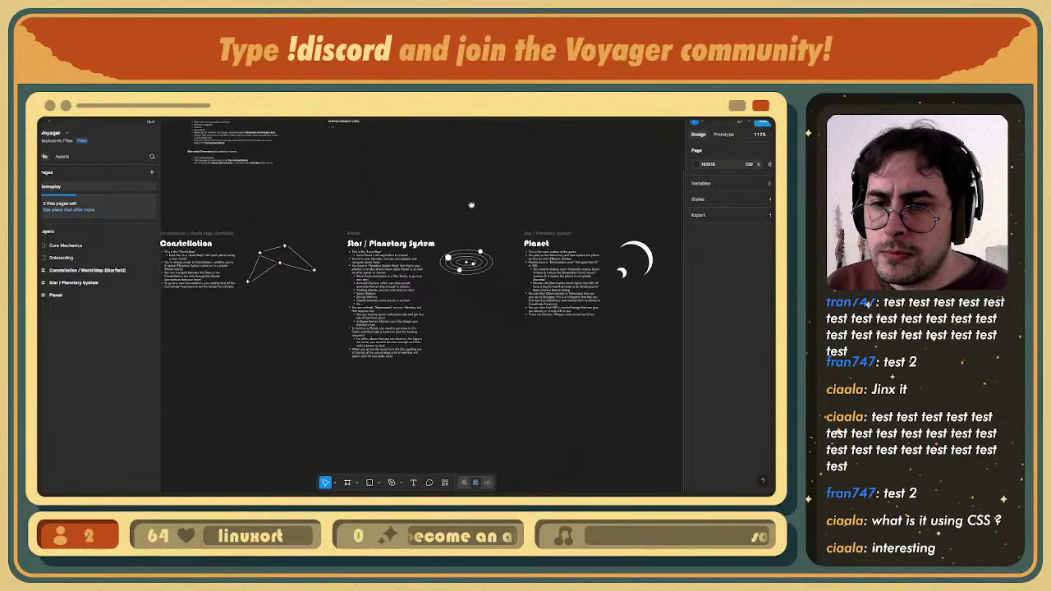
scroll(488, 209, "up", 3)
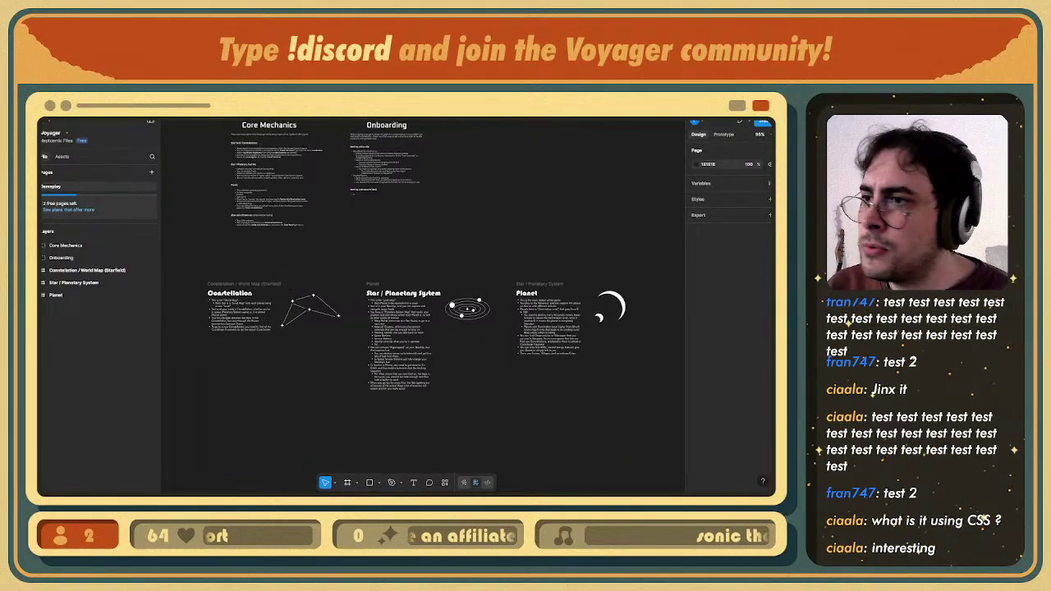
key("ctrl+Tab")
scroll(399, 352, "down", 5, "ctrl")
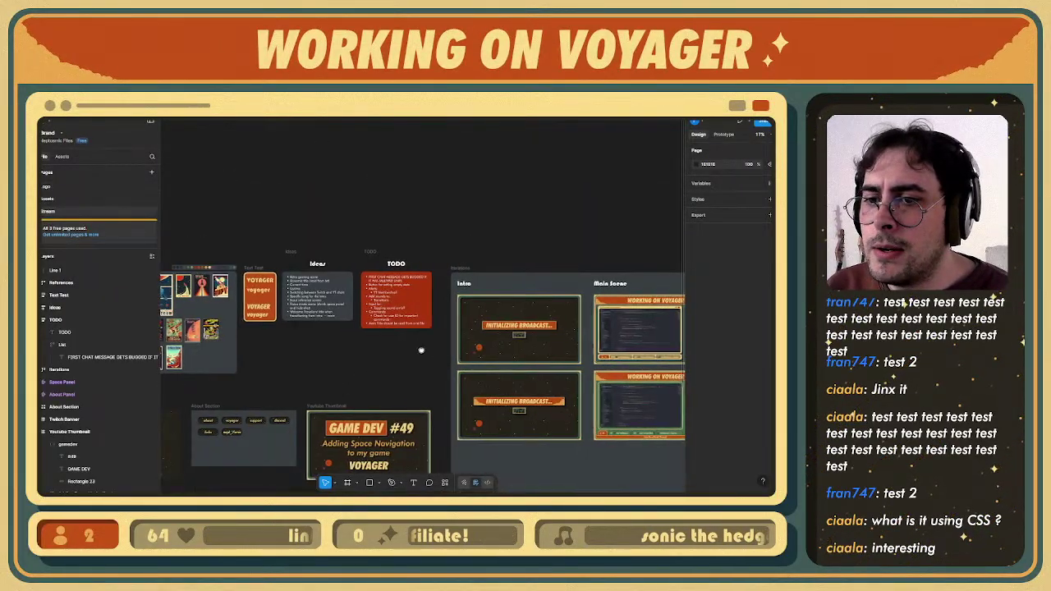
- Return to the Workstation file and reread the Planetary System scene tasks on the planner's Current card
key("ctrl+Tab")
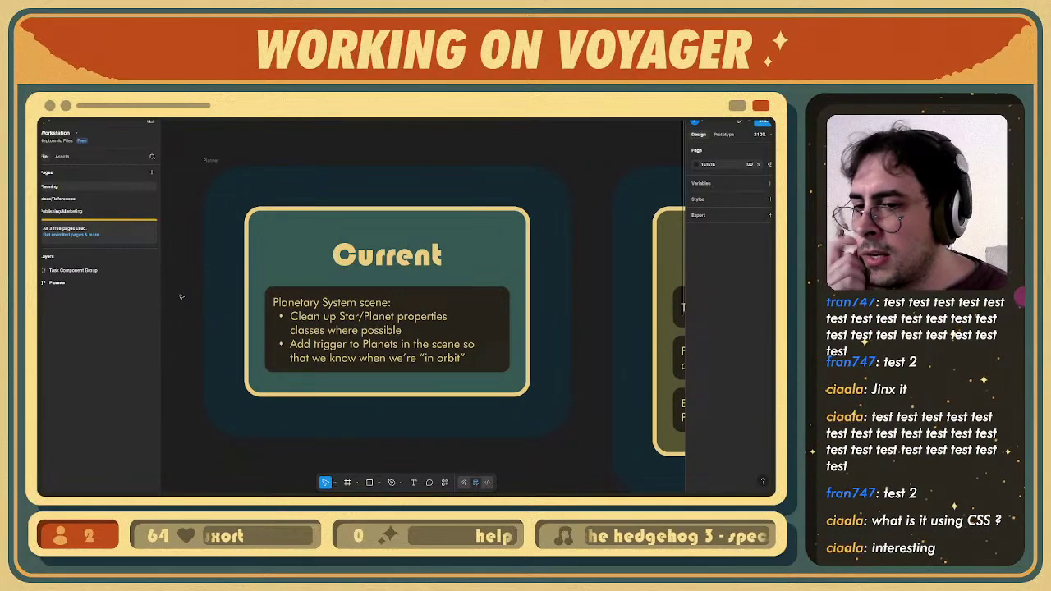
scroll(361, 353, "up", 3, "ctrl")
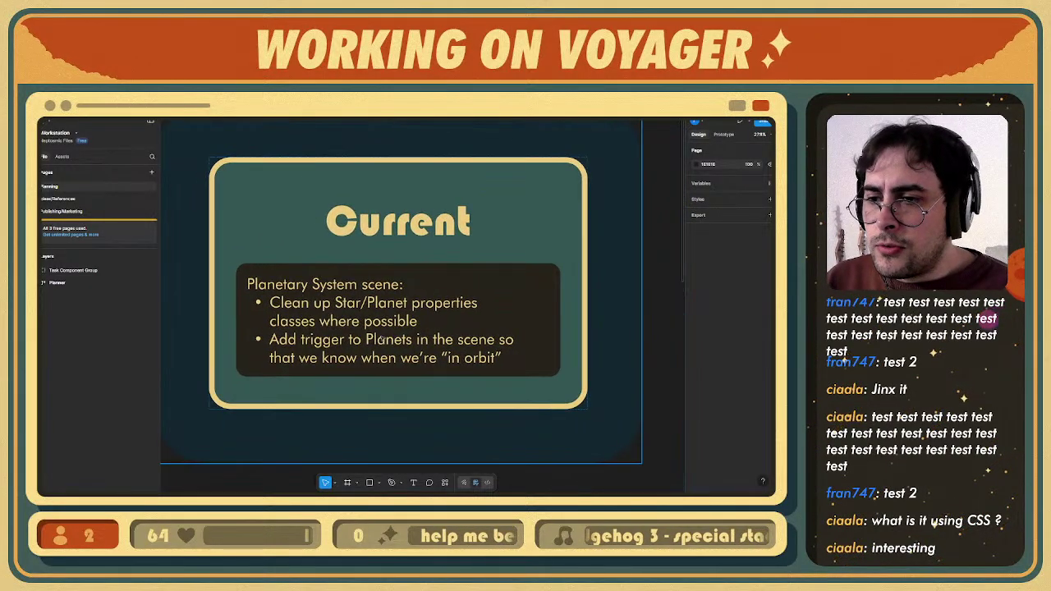
scroll(381, 340, "down", 2, "ctrl")
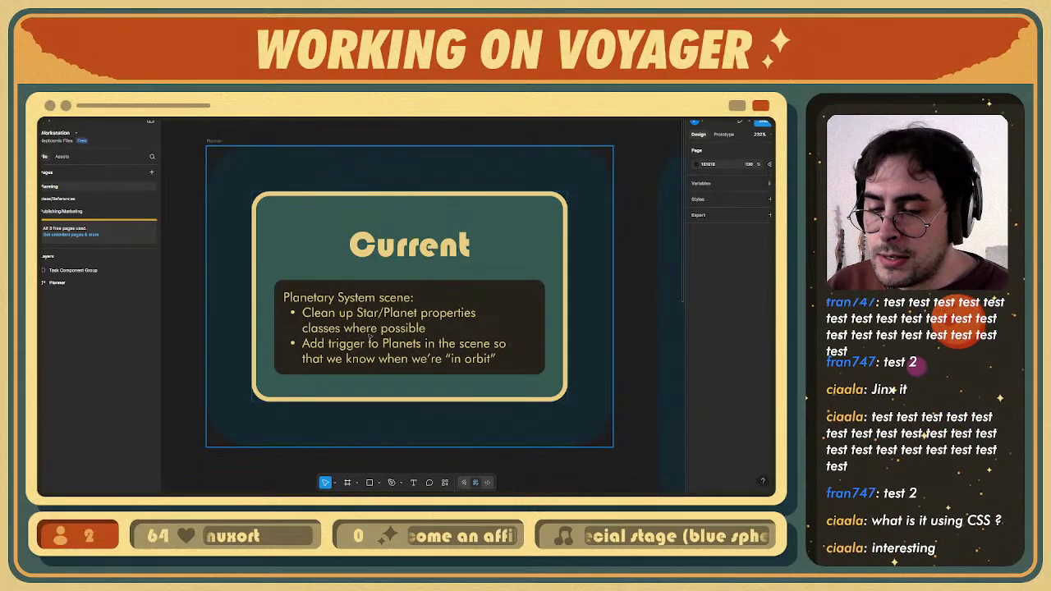
scroll(372, 337, "up", 2, "ctrl")
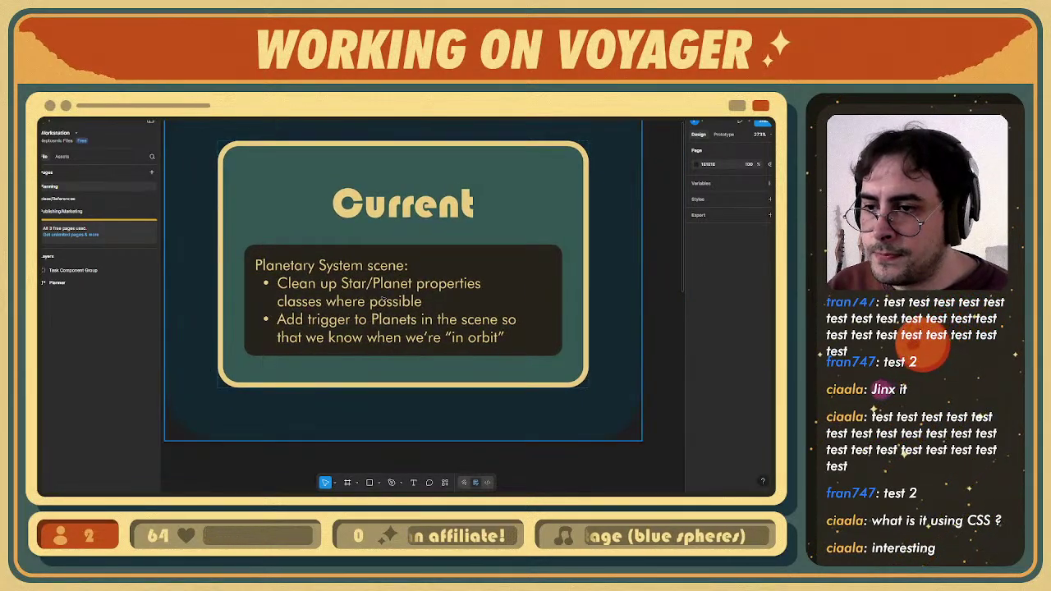
scroll(377, 316, "down", 3, "ctrl")
- Switch to Unity, play the 02_Planetary System scene and fly the starship past the large yellow planet in a maximized Game view
key("super+Tab")
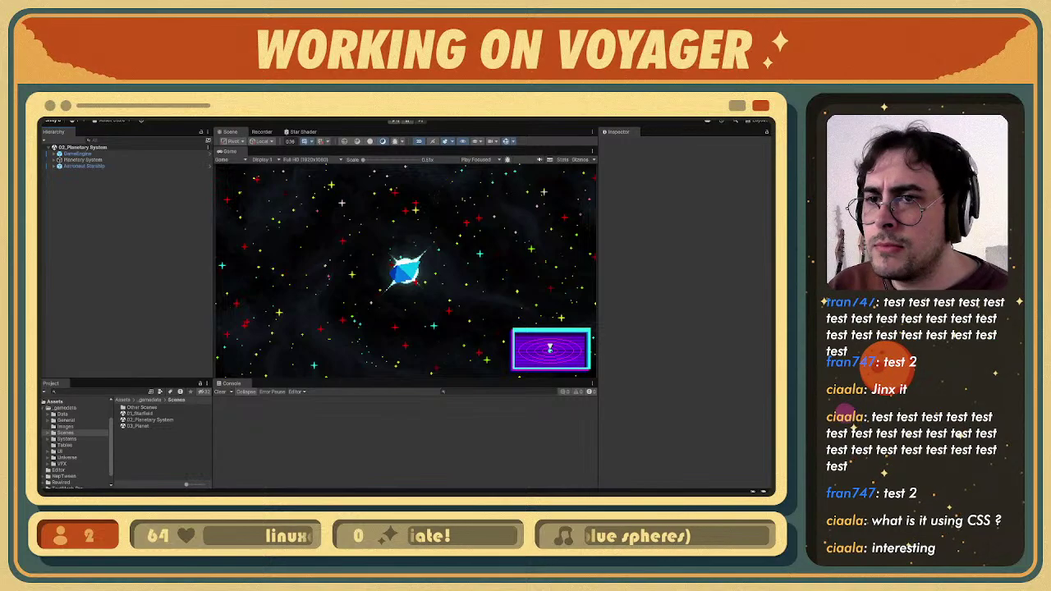
left_click(395, 121)
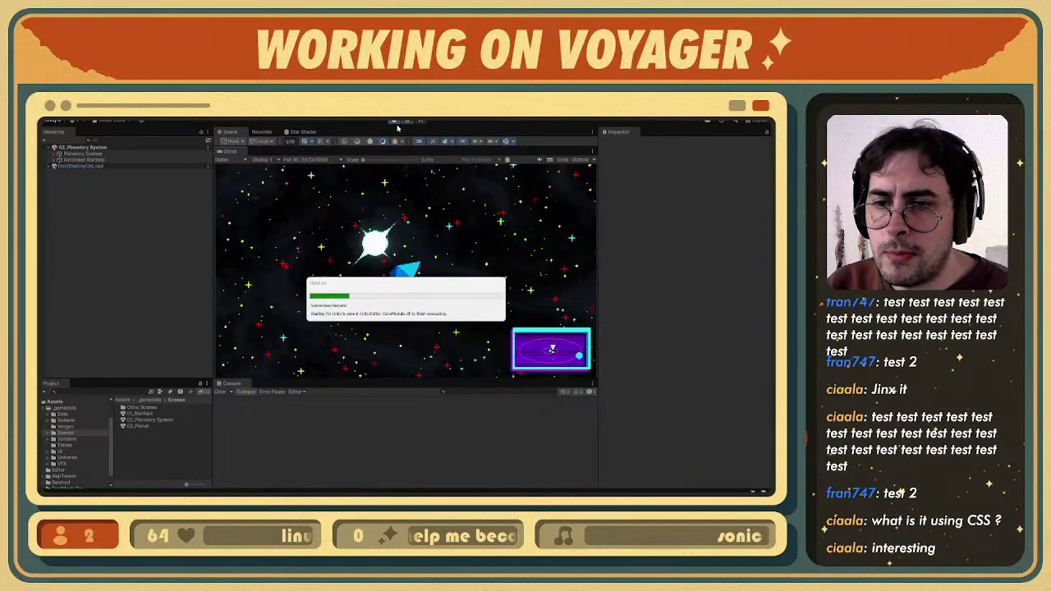
key("shift+space")
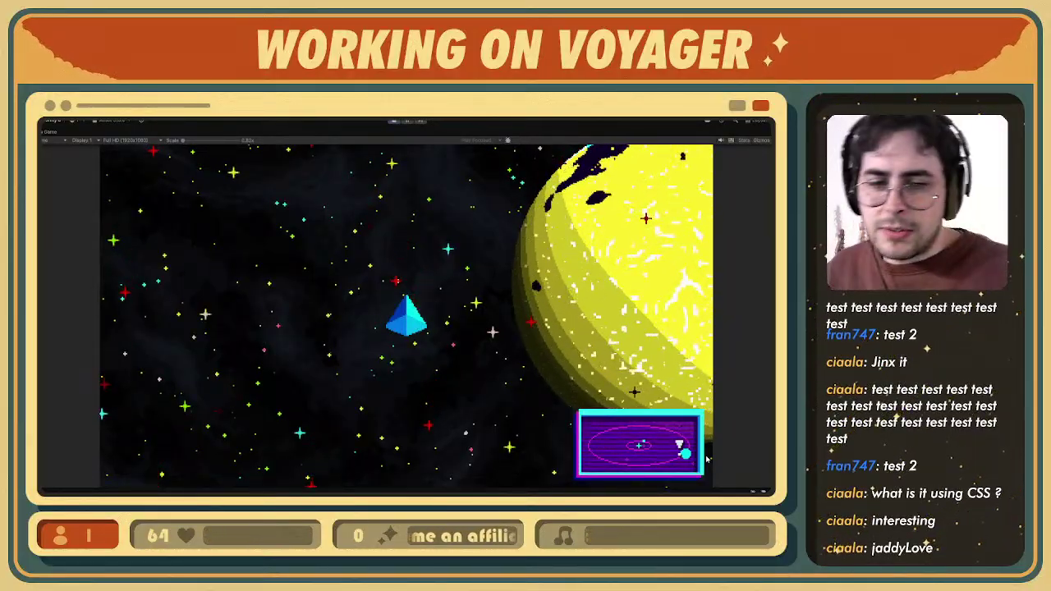
key("d")
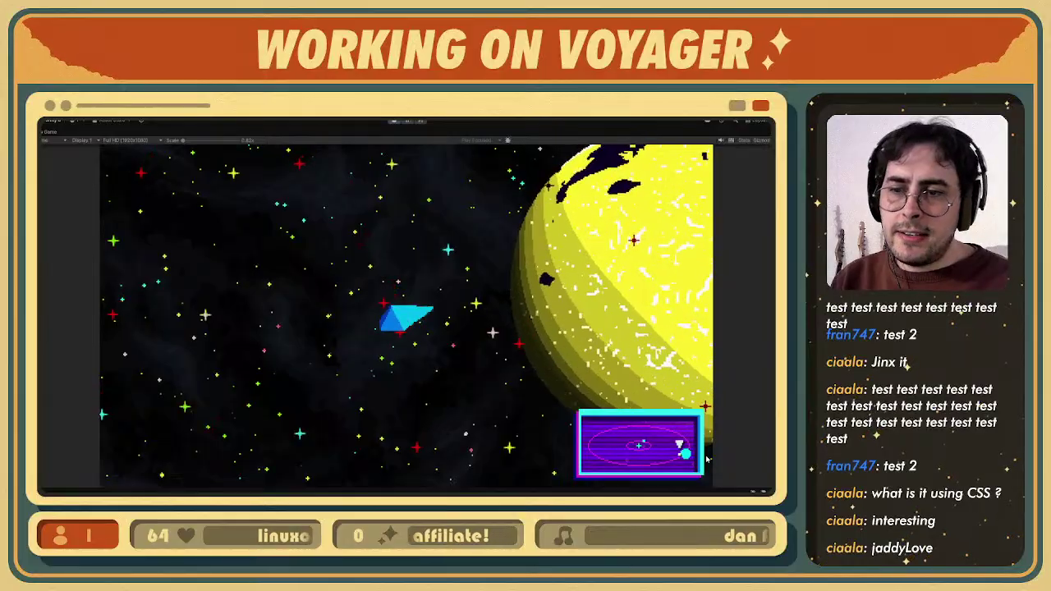
key("w")
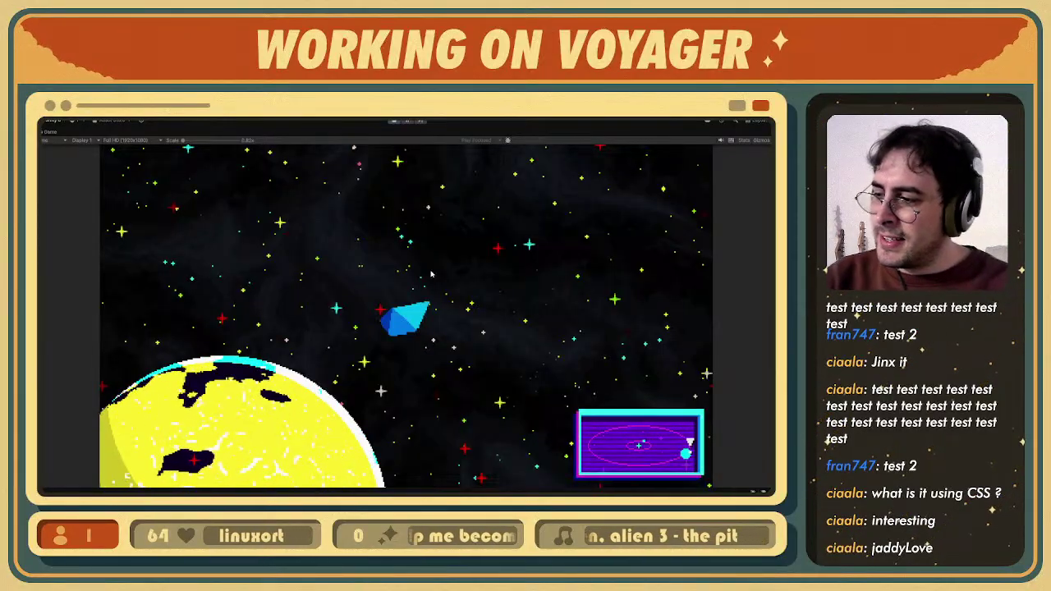
- Stop the current playtest and start a new one with the Game view maximized
left_click(395, 122)
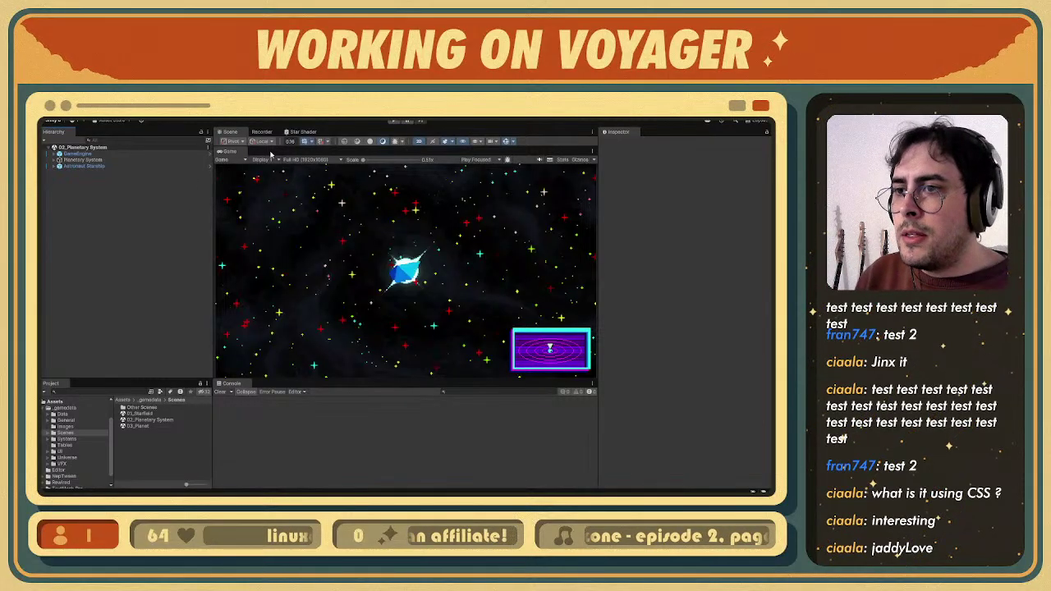
double_click(232, 155)
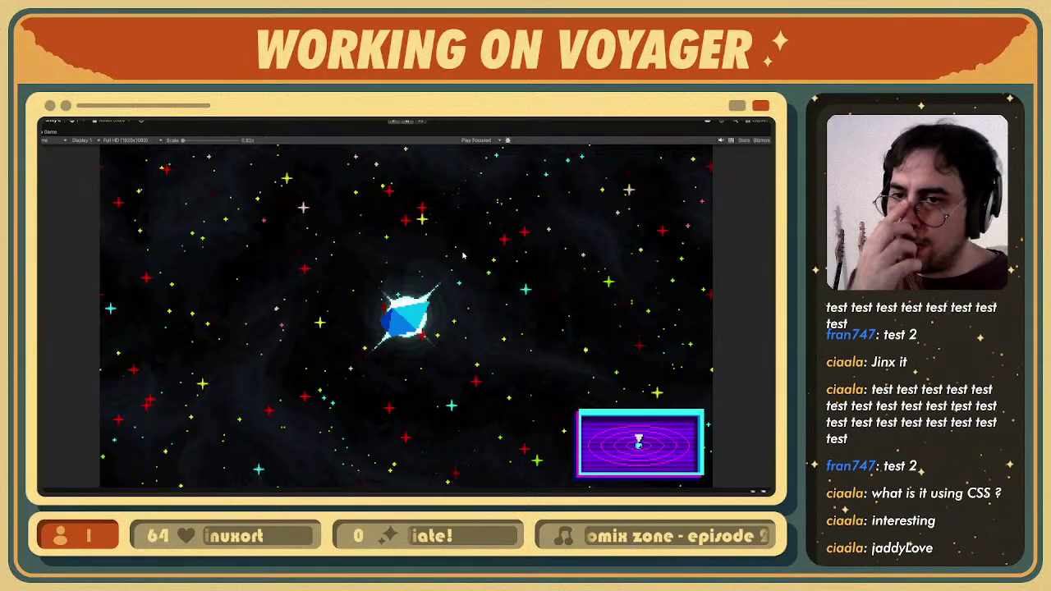
left_click(396, 121)
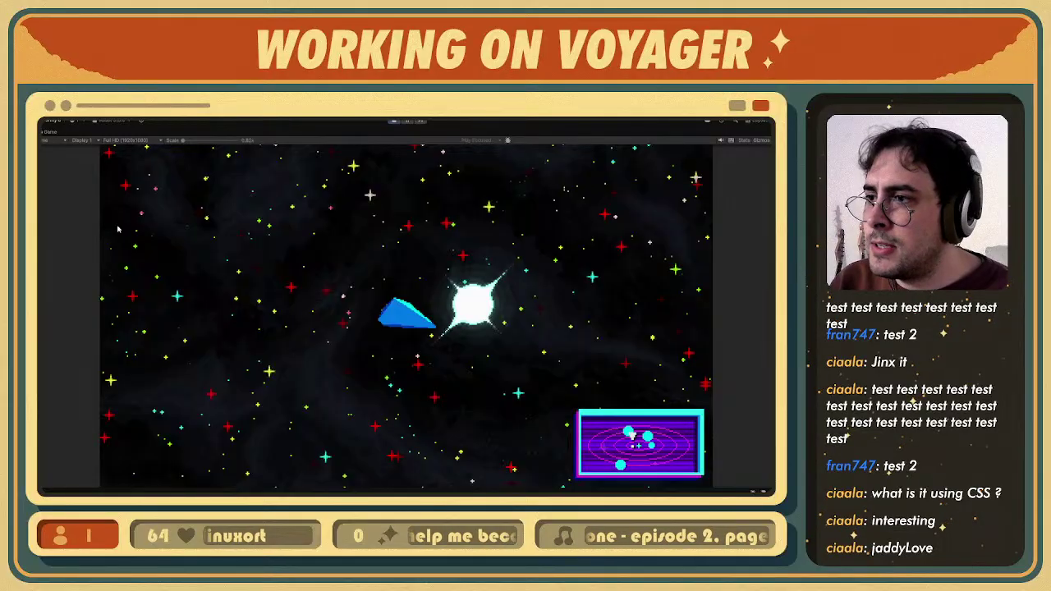
- Deactivate BG_2, BG_1 and voyager_space vacuum-s4 under Planetary System and check the background in the maximized Game view
key("shift+space")
left_click(52, 155)
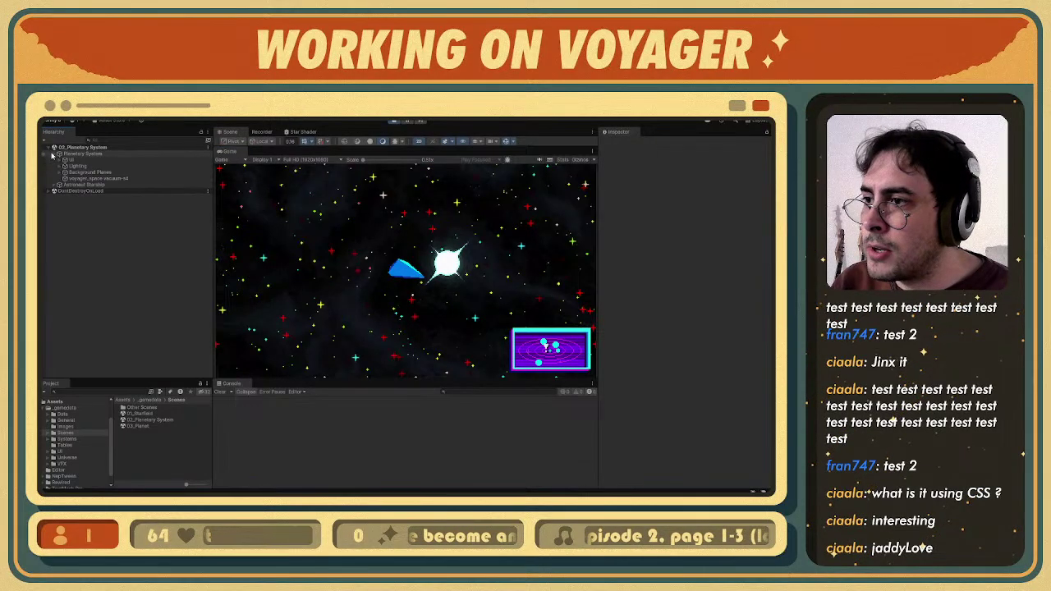
left_click(60, 172)
left_click(65, 216)
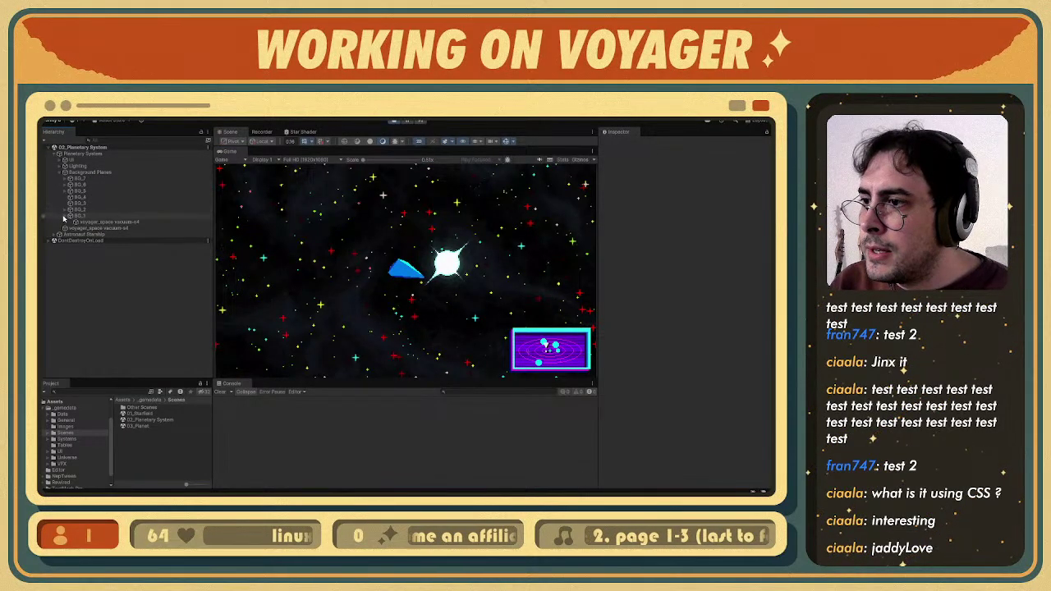
left_click(64, 217)
left_click(85, 222)
left_click(87, 210, "shift")
key("alt+shift+a")
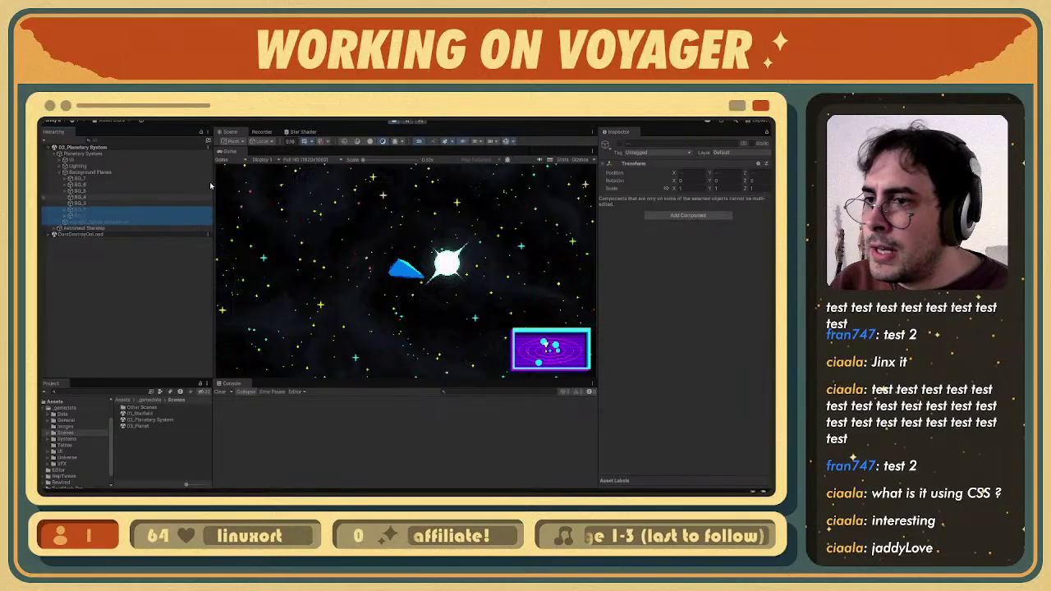
key("shift+space")
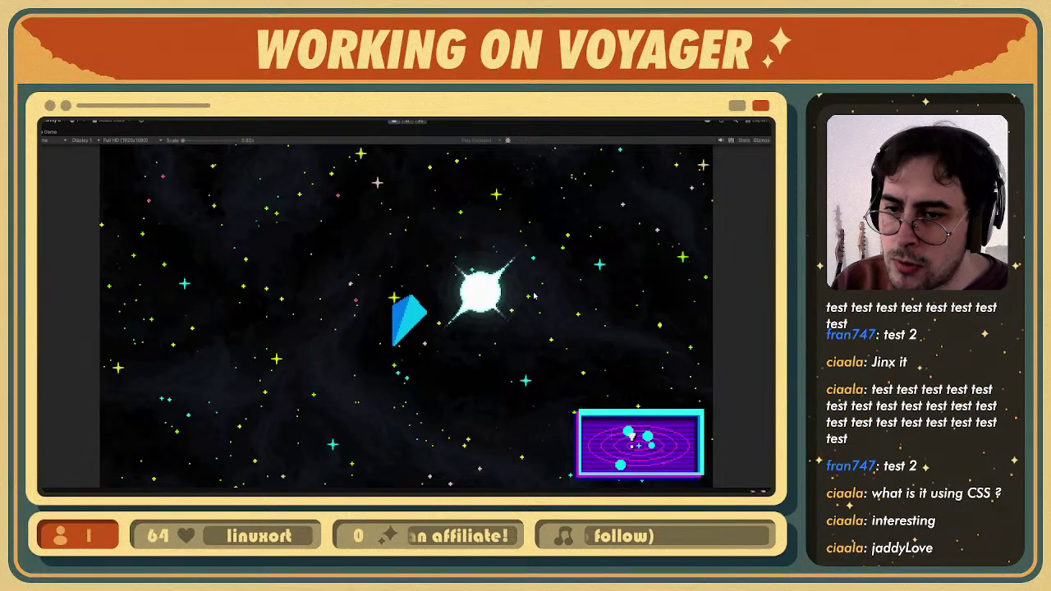
- Reactivate BG_2, BG_1 and voyager_space vacuum-s4, and maximize the Game view again
double_click(47, 134)
left_click(93, 211)
left_click(97, 222, "shift")
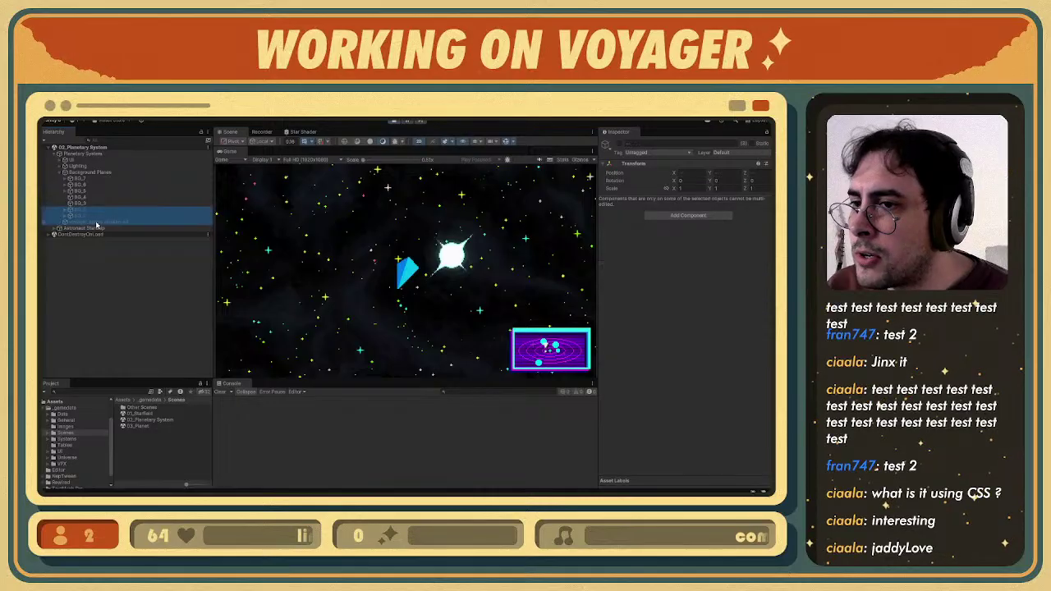
double_click(231, 154)
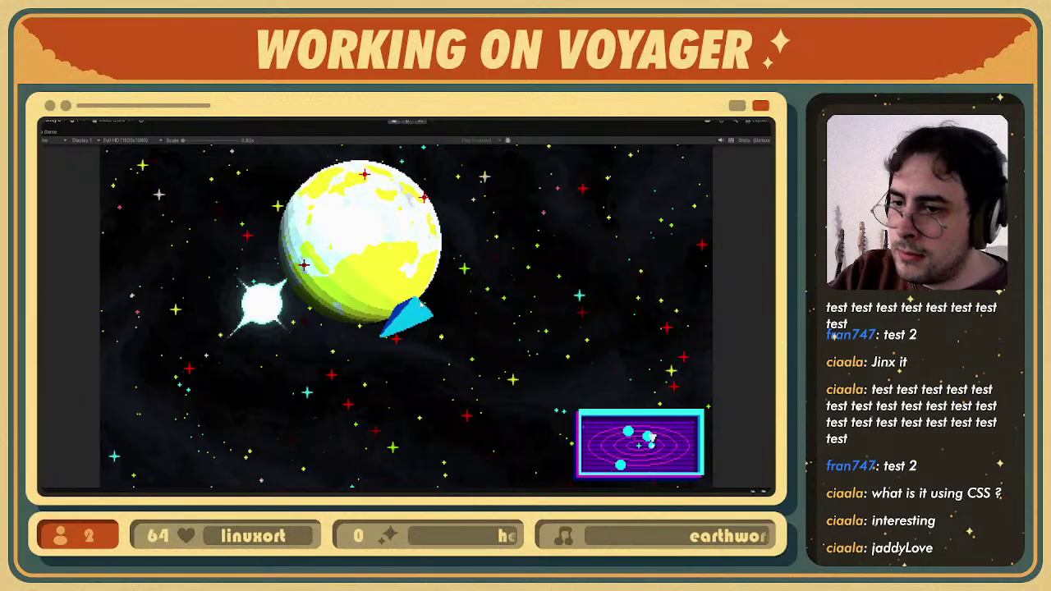
- Enlarge the Scene view, frame the voyager_space vacuum-s4 sprite and move it to about X -49, Y -21
double_click(54, 132)
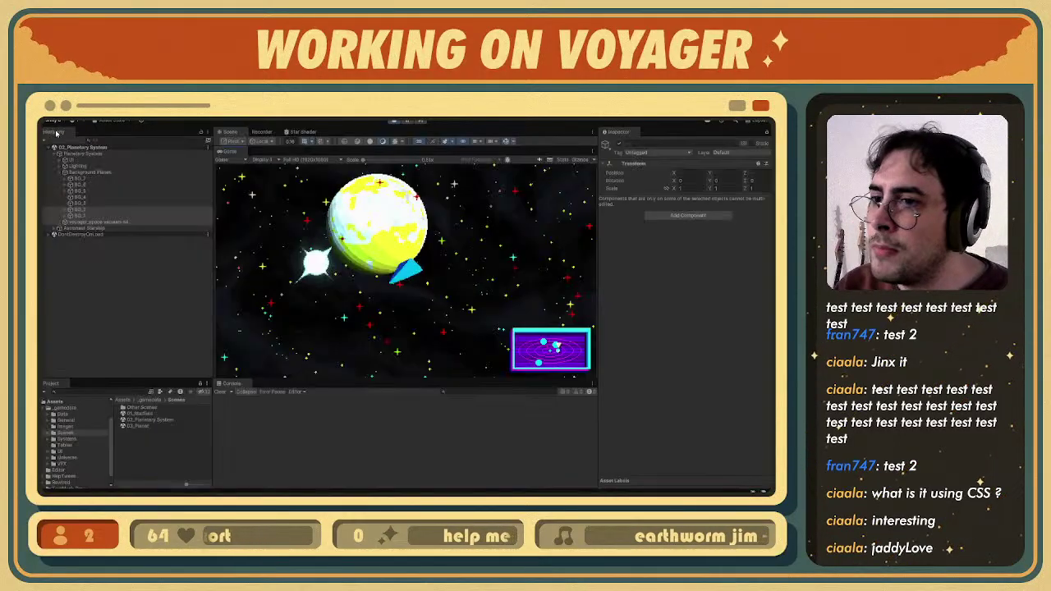
left_click_drag(361, 148, 360, 295)
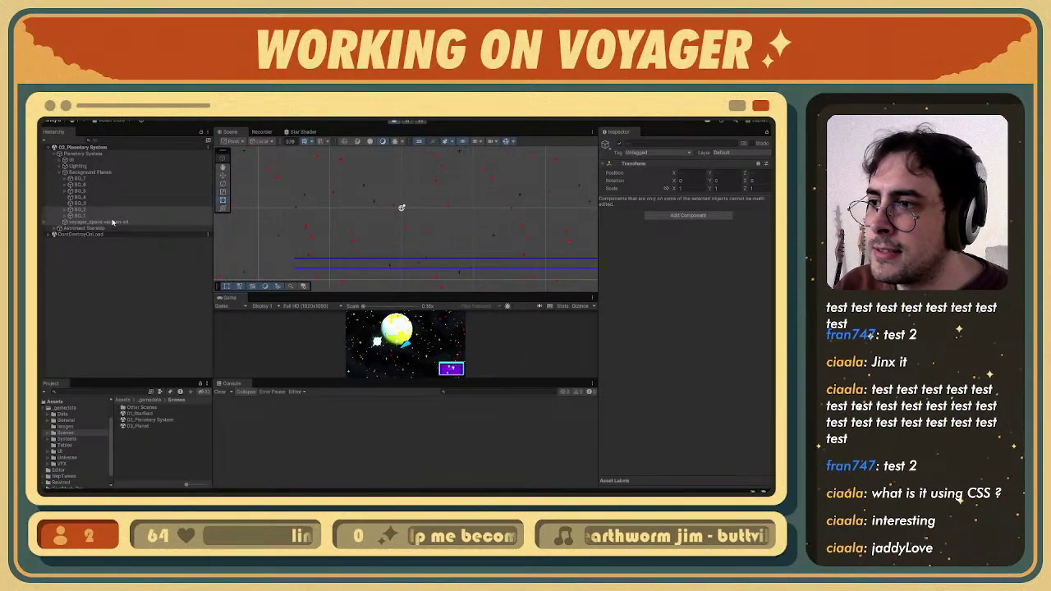
left_click(112, 223)
key("f")
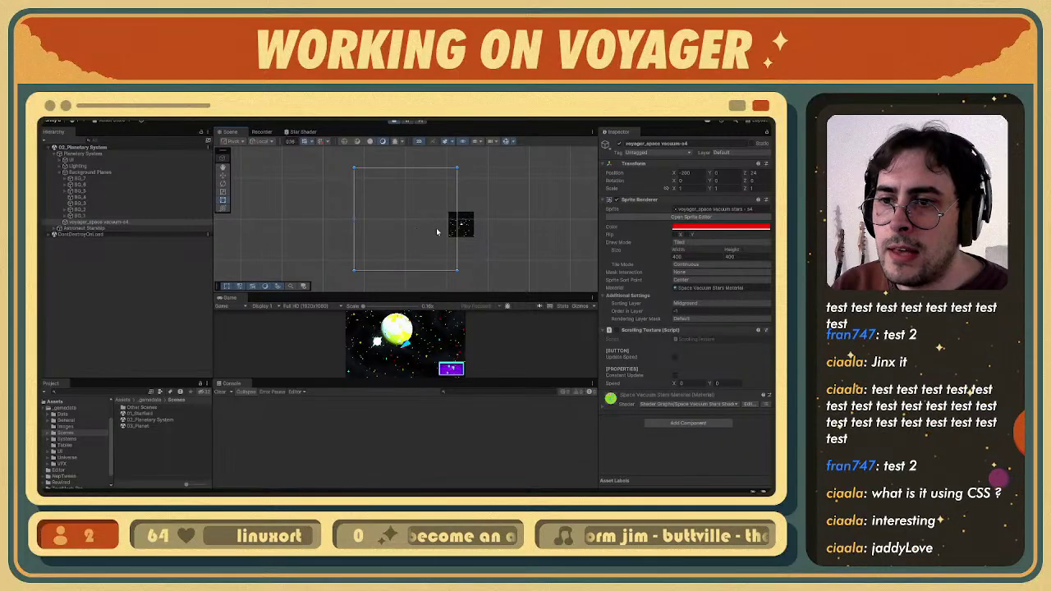
scroll(437, 232, "up", 3)
middle_click_drag(404, 229, 372, 226)
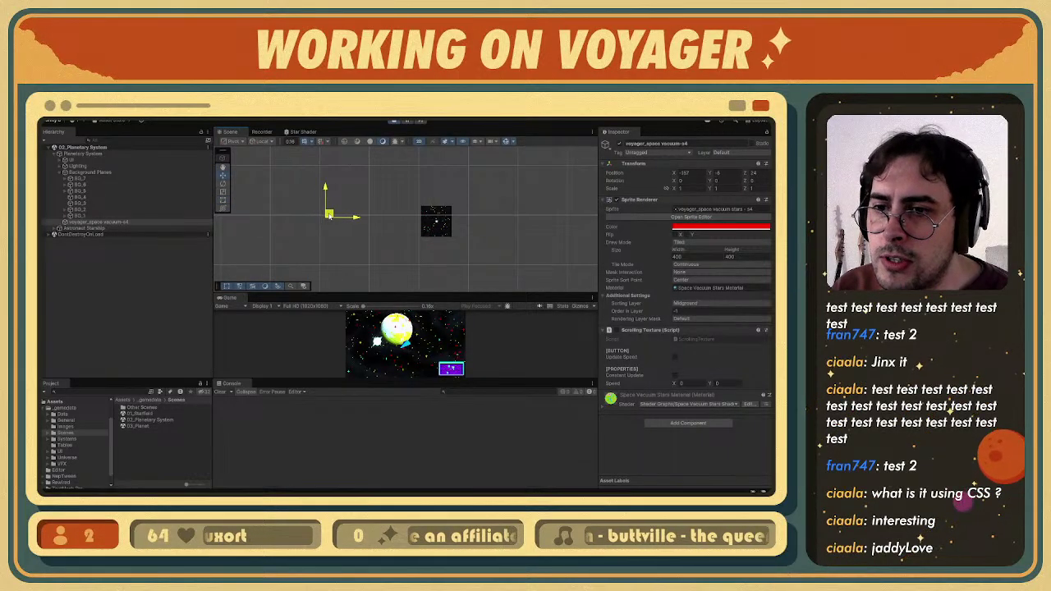
left_click_drag(337, 294, 240, 280)
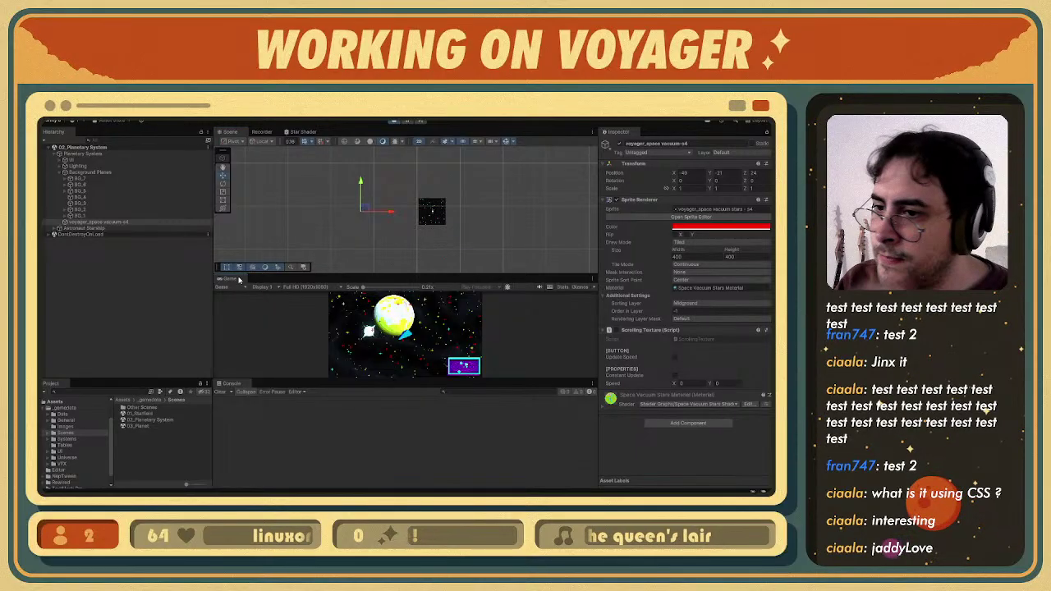
- Maximize the Game view and steer the starship near the planet to observe how the star layers move
double_click(236, 279)
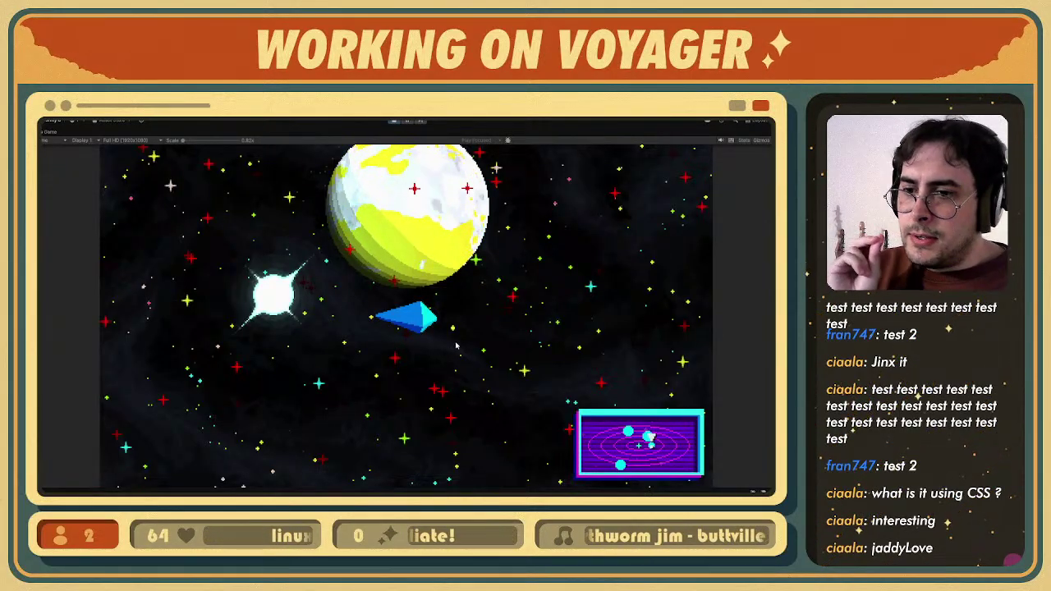
key("a")
key("a")
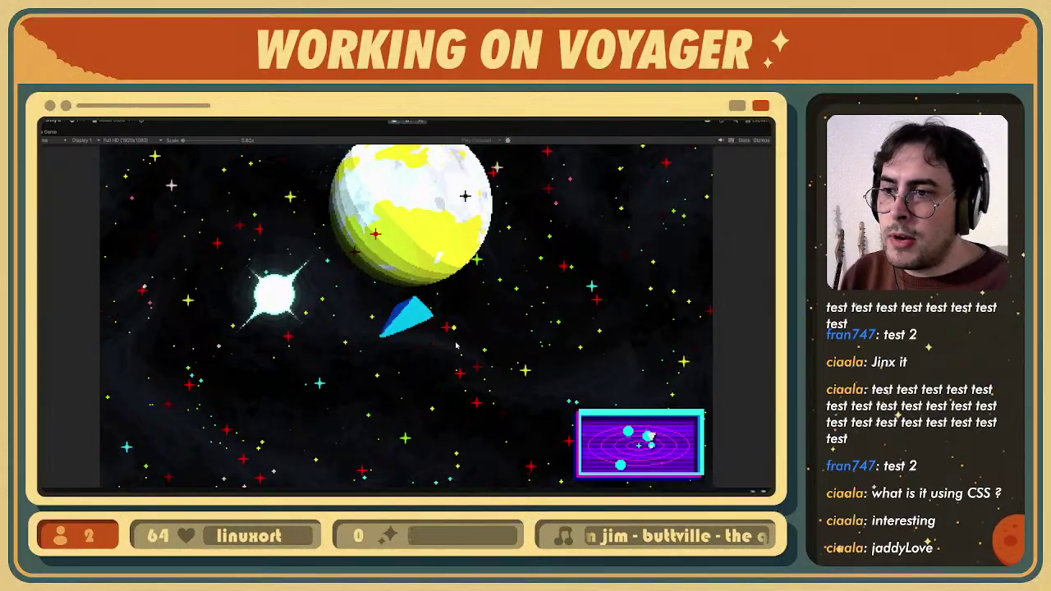
key("d")
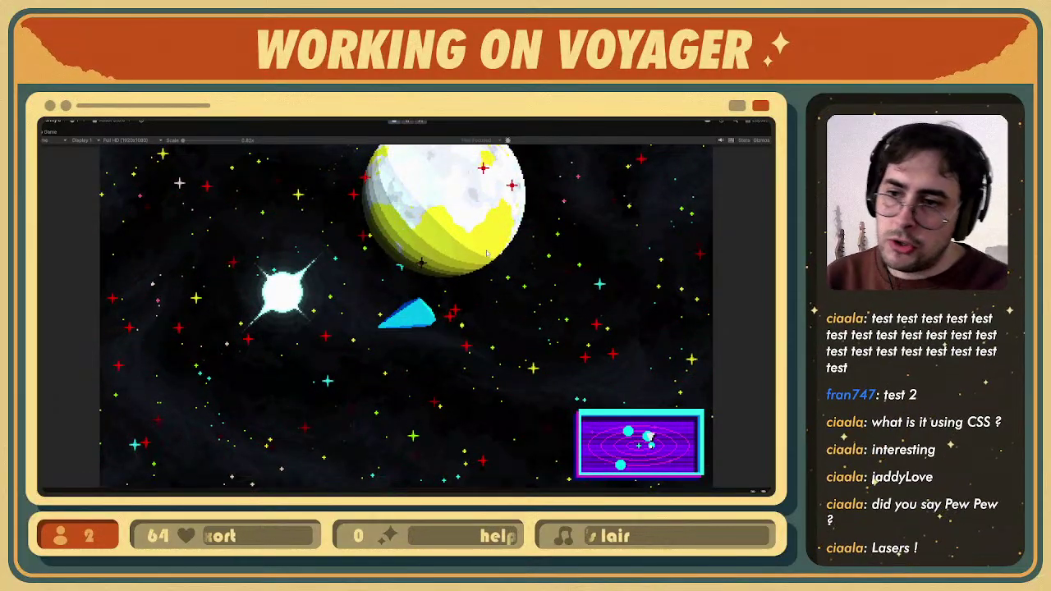
- Switch to the Figma planner and look through the systems lists to the Planetary System card's tasks
key("alt+Tab")
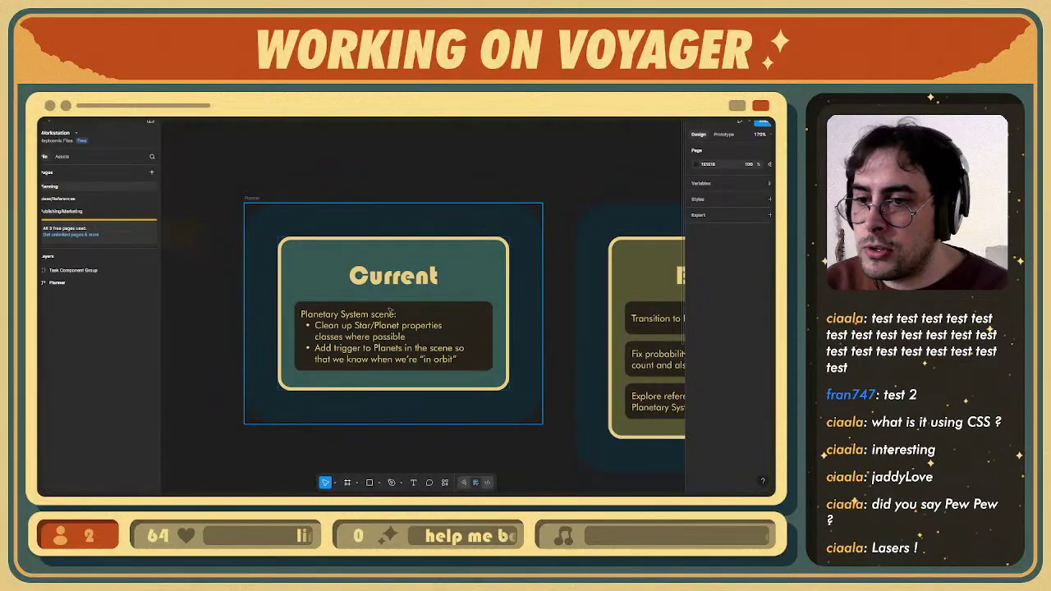
middle_click_drag(565, 326, 241, 291)
middle_click_drag(469, 302, 236, 283)
scroll(612, 291, "down", 4, "ctrl")
middle_click_drag(611, 290, 196, 274)
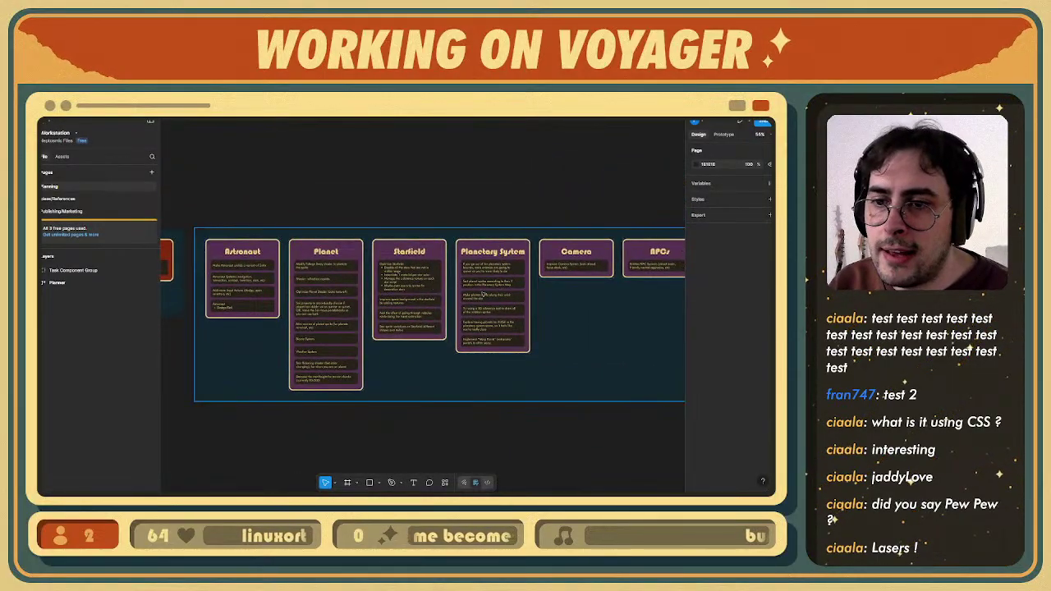
middle_click_drag(493, 343, 393, 334)
scroll(393, 331, "up", 8, "ctrl")
scroll(400, 243, "up", 3)
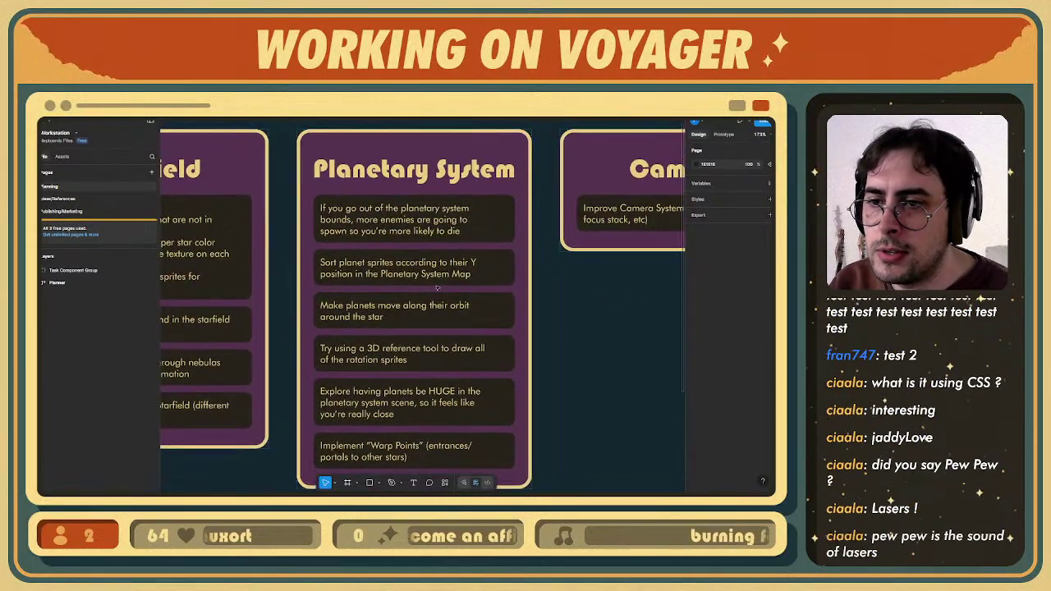
- Duplicate the task about leaving the planetary system bounds and clear the description of the upper copy
double_click(491, 220)
scroll(484, 255, "up", 2)
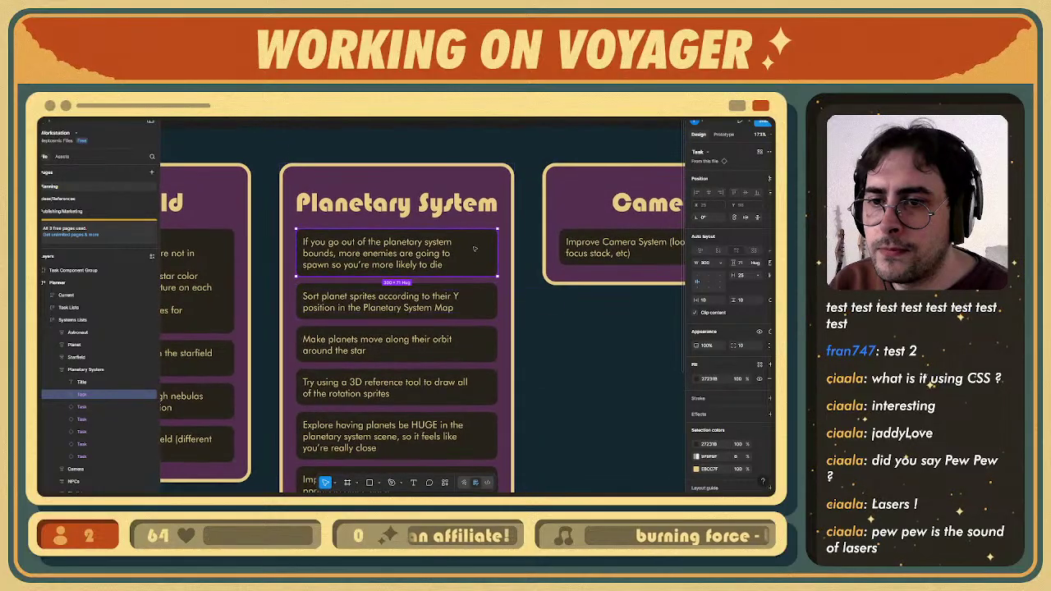
key("ctrl+d")
double_click(399, 254)
left_click(397, 254)
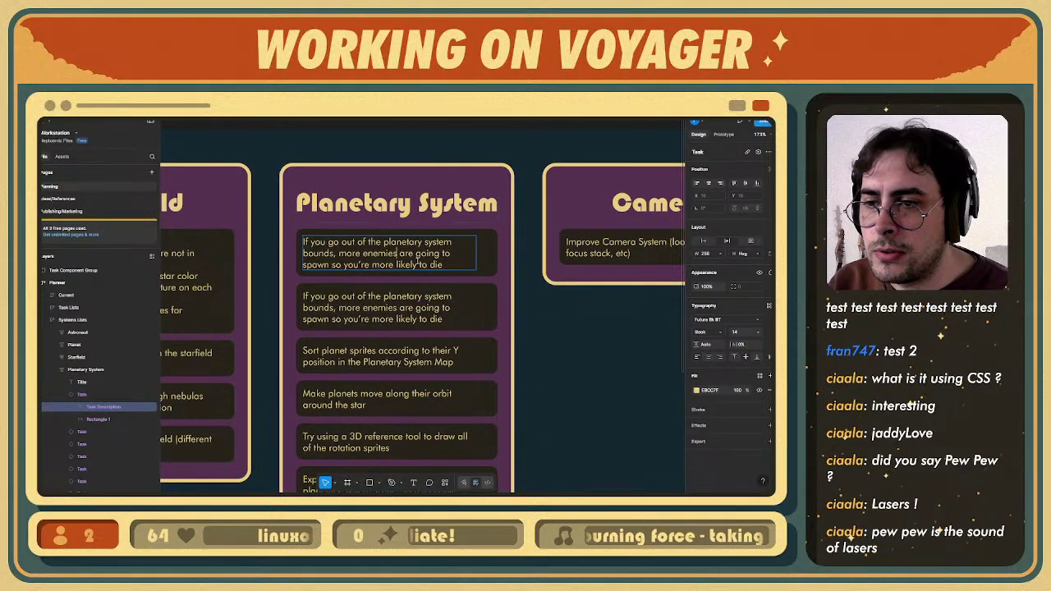
left_click_drag(441, 265, 325, 214)
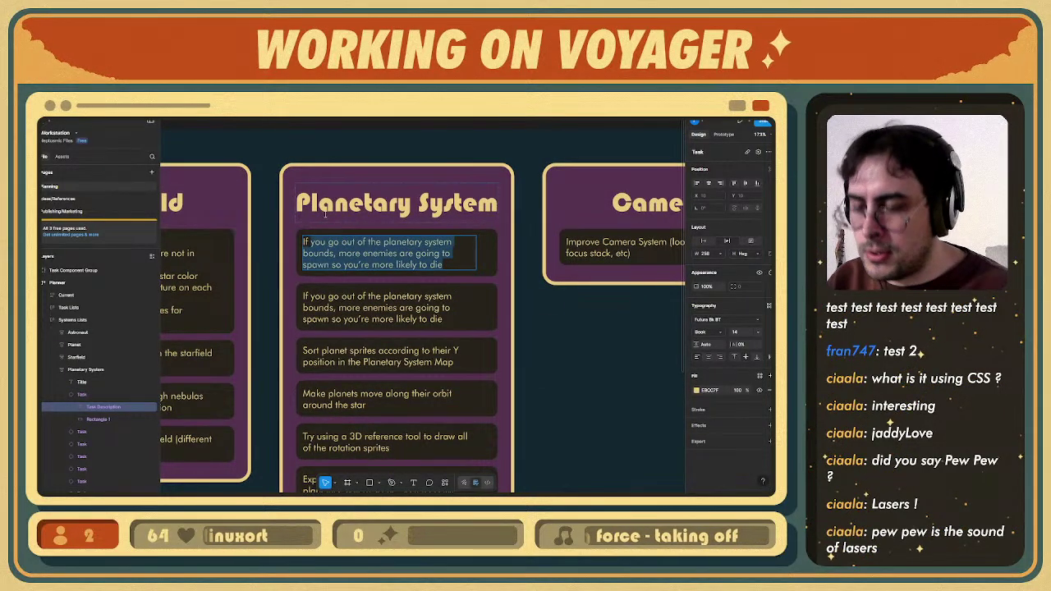
key("BackSpace")
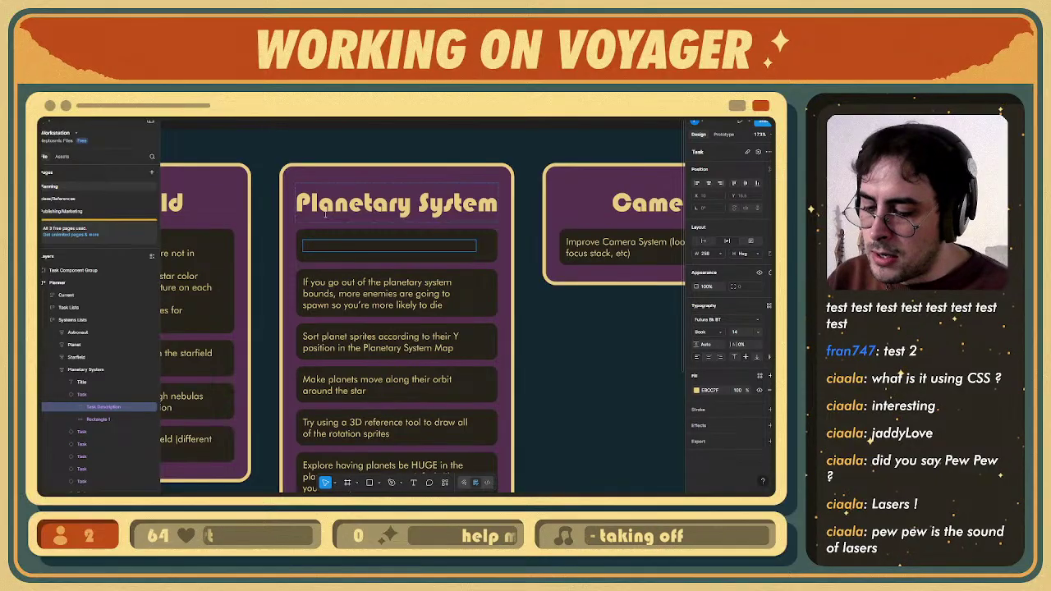
- Write "Draw new Space Vacuum Backgrounds" as the emptied task's description and finish editing the text
type("raw")
key("BackSpace")
key("BackSpace")
key("BackSpace")
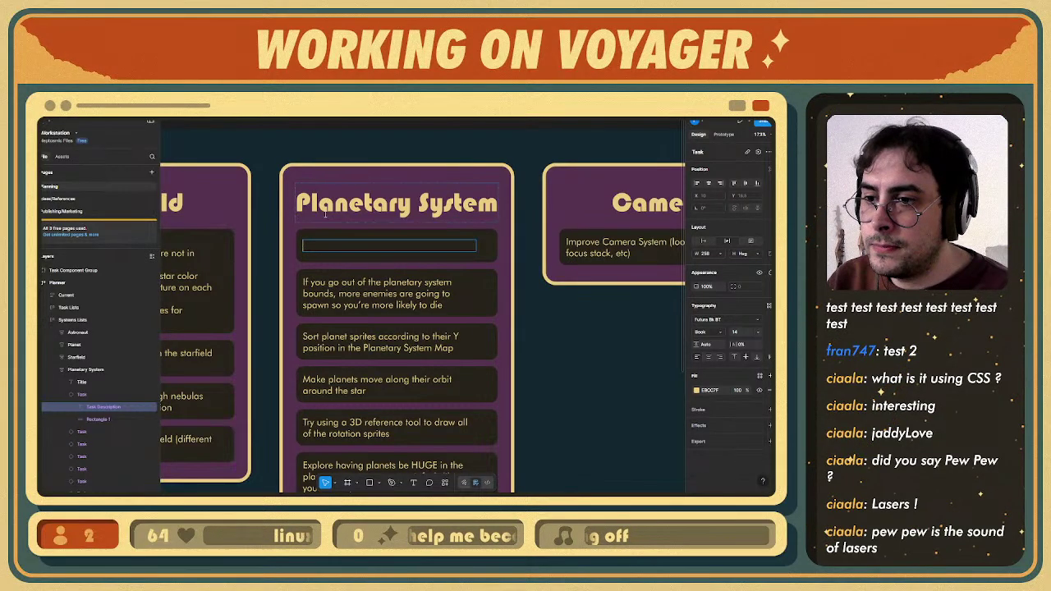
type("Draw")
type(" all")
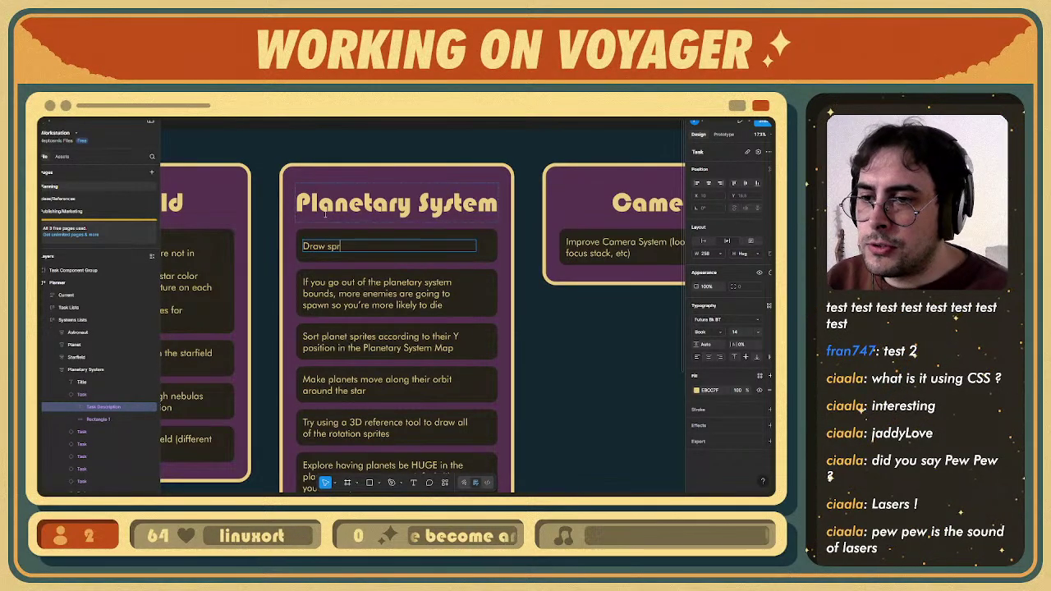
key("BackSpace")
key("BackSpace")
key("BackSpace")
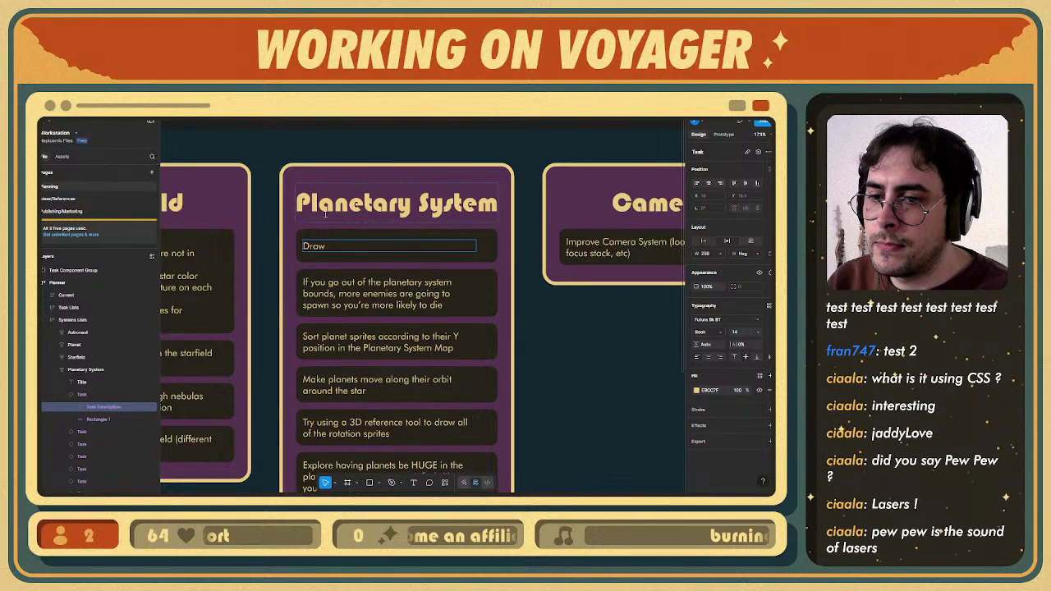
type("new")
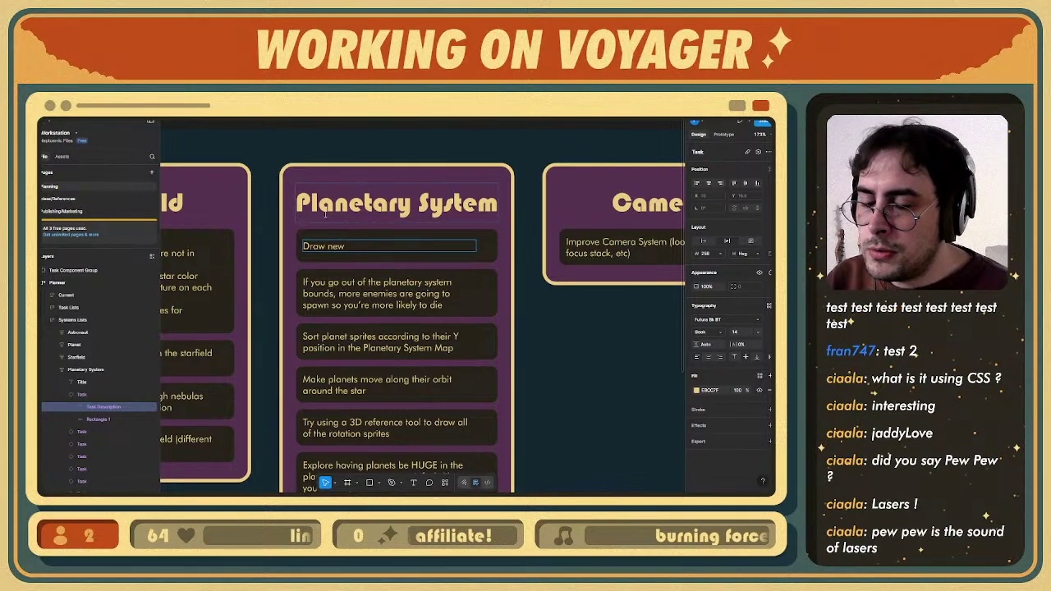
type(" space vacu")
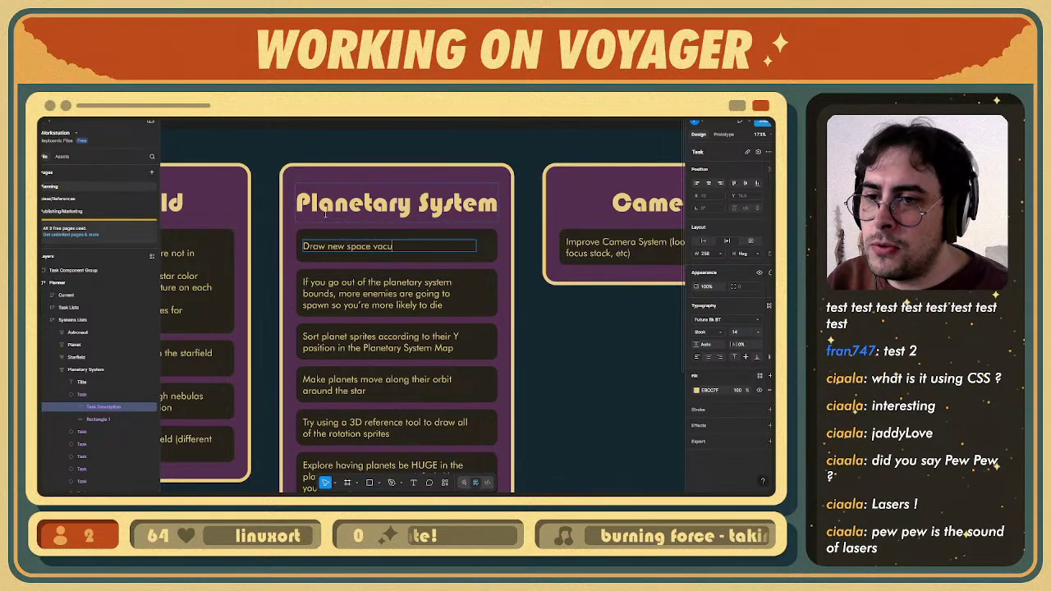
key("BackSpace")
key("BackSpace")
key("BackSpace")
key("BackSpace")
key("BackSpace")
key("BackSpace")
key("BackSpace")
key("BackSpace")
key("BackSpace")
key("BackSpace")
type("Space Vacuum ")
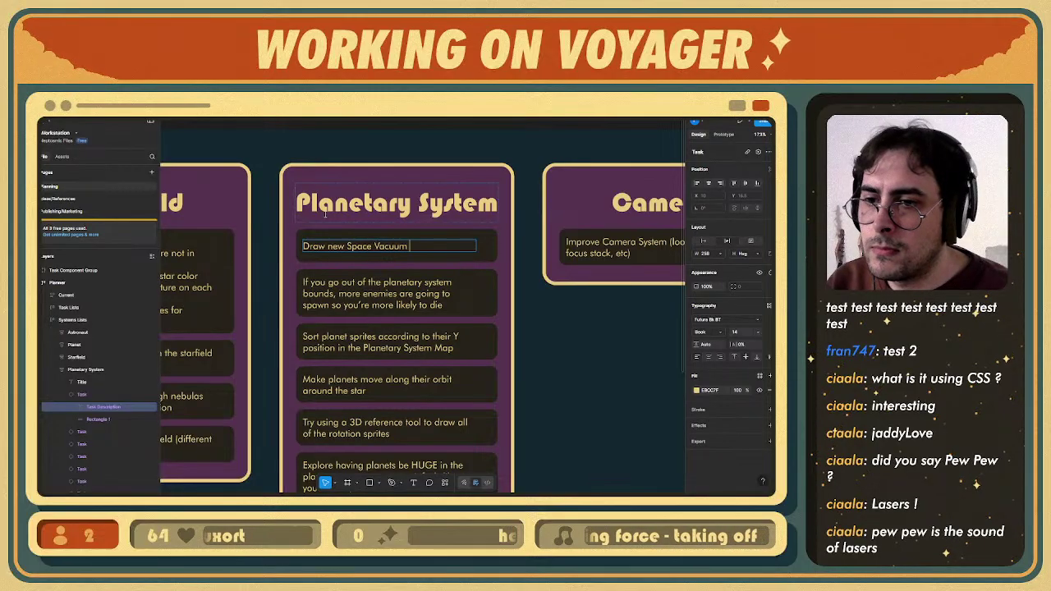
type("backgrounds")
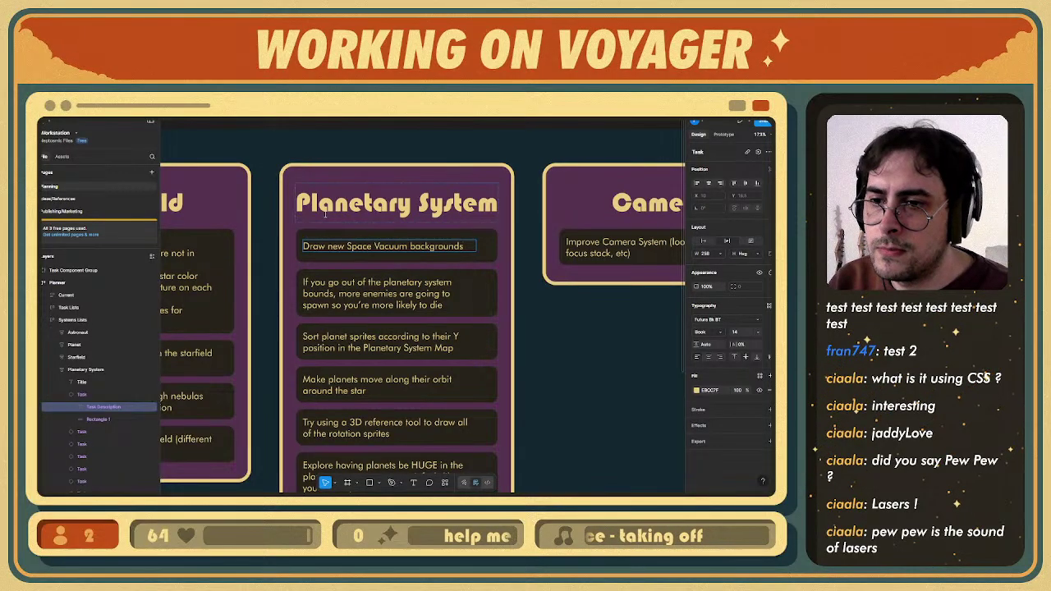
key("Delete")
type("B")
key("End")
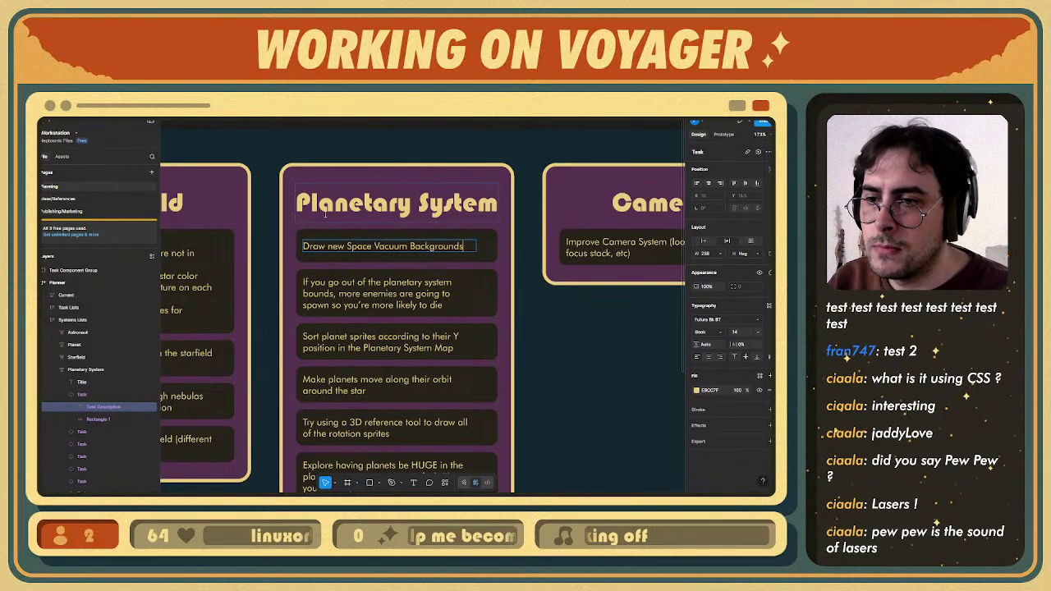
type(",")
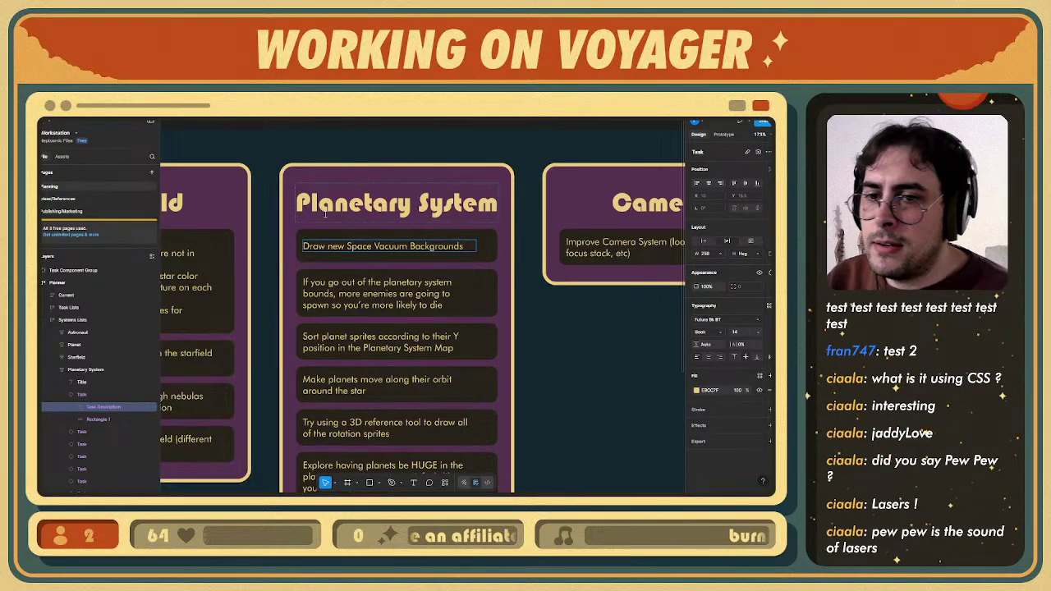
scroll(395, 236, "up", 3, "ctrl")
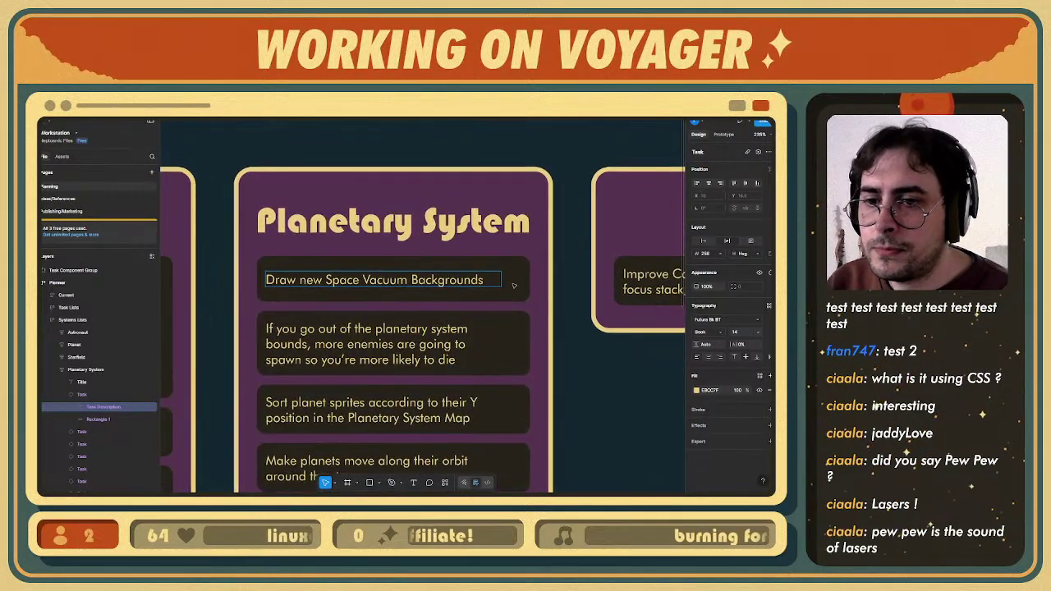
key("Escape")
key("Escape")
scroll(505, 307, "down", 3, "ctrl")
scroll(394, 302, "up", 3, "ctrl")
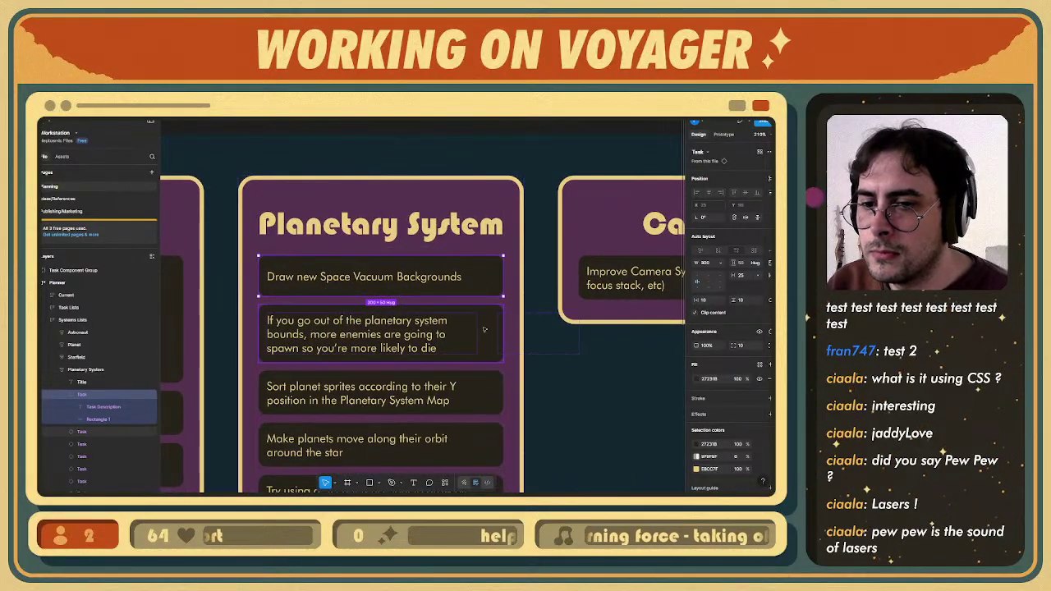
- Duplicate the "Draw new Space Vacuum Backgrounds" task and cut the copy's description back to "Draw"
key("ctrl+d")
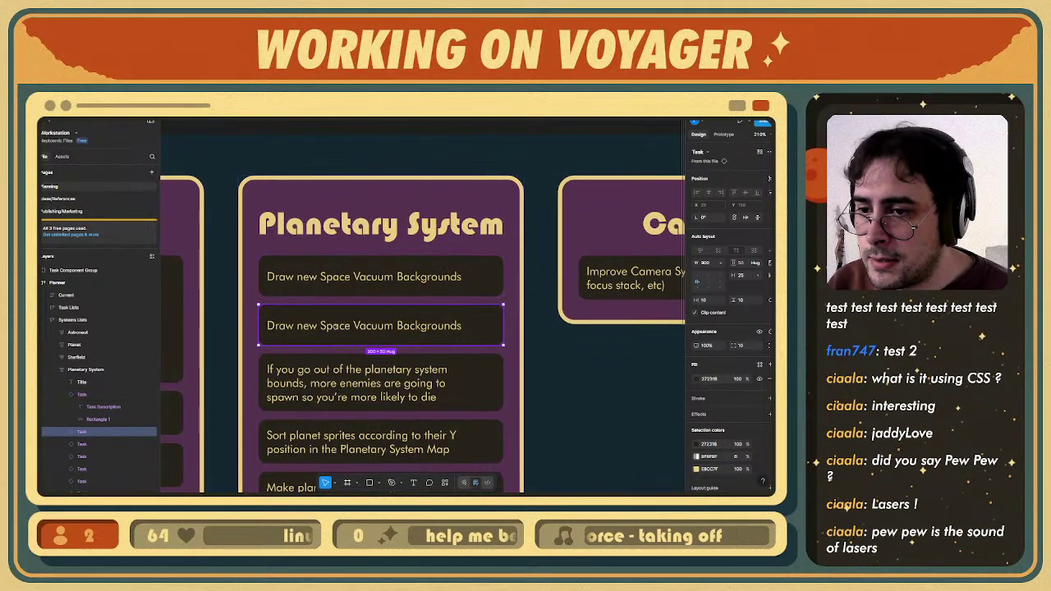
double_click(411, 323)
key("Right")
key("alt+shift+Left")
key("alt+shift+Left")
key("alt+shift+Left")
key("alt+shift+Left")
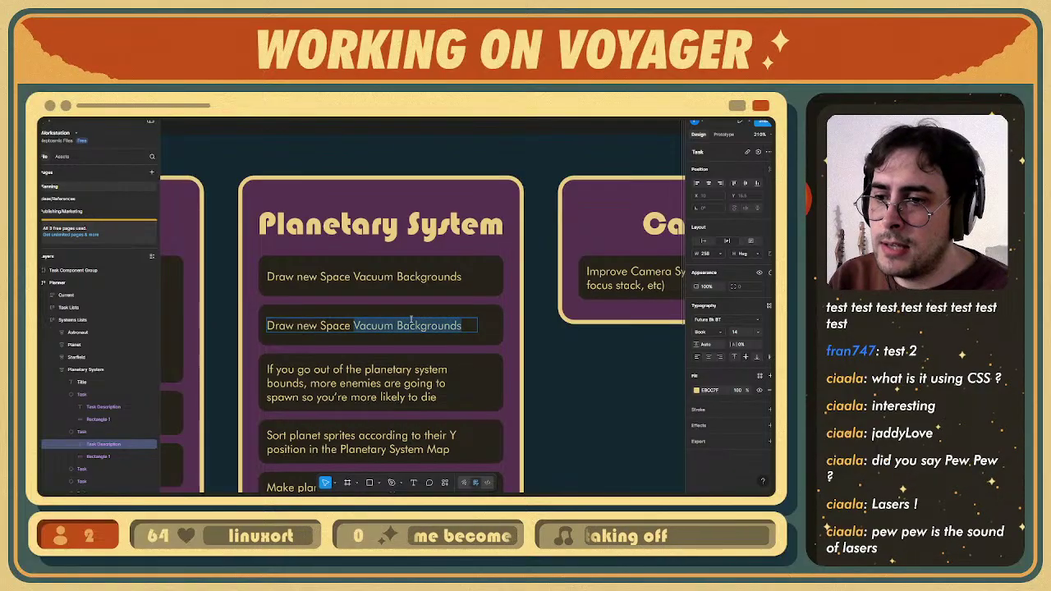
key("BackSpace")
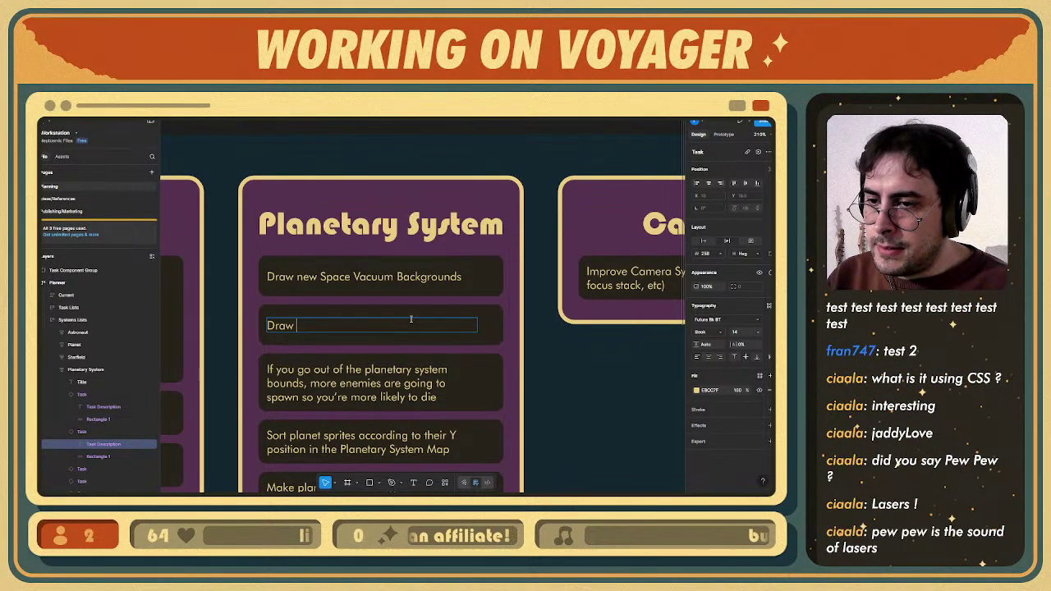
type("spac")
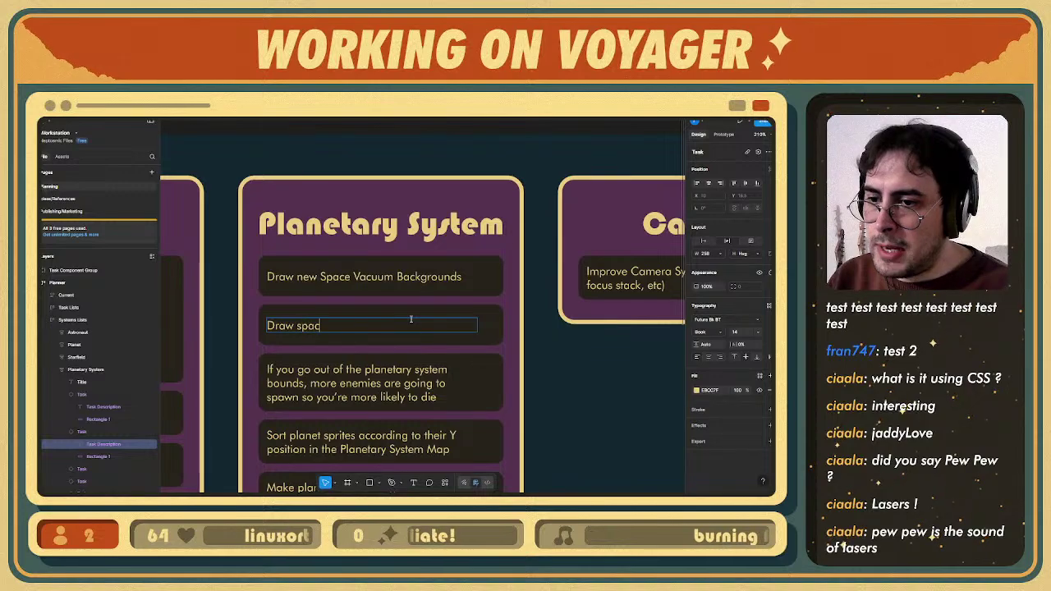
type("e")
key("BackSpace")
key("BackSpace")
key("BackSpace")
key("BackSpace")
key("BackSpace")
type("aster")
key("BackSpace")
type("erodis")
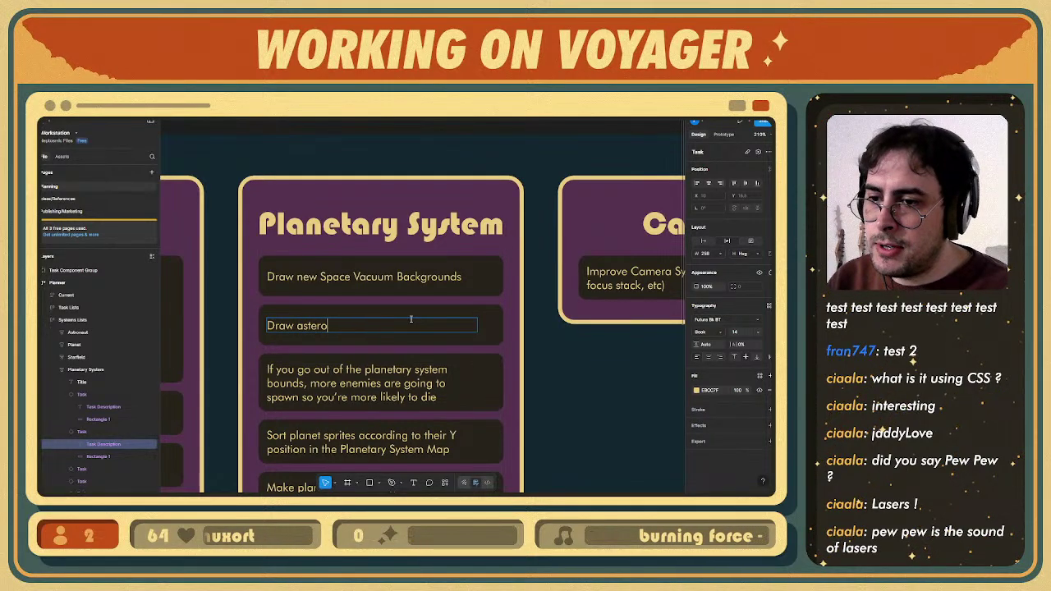
key("BackSpace")
key("BackSpace")
key("BackSpace")
type("id")
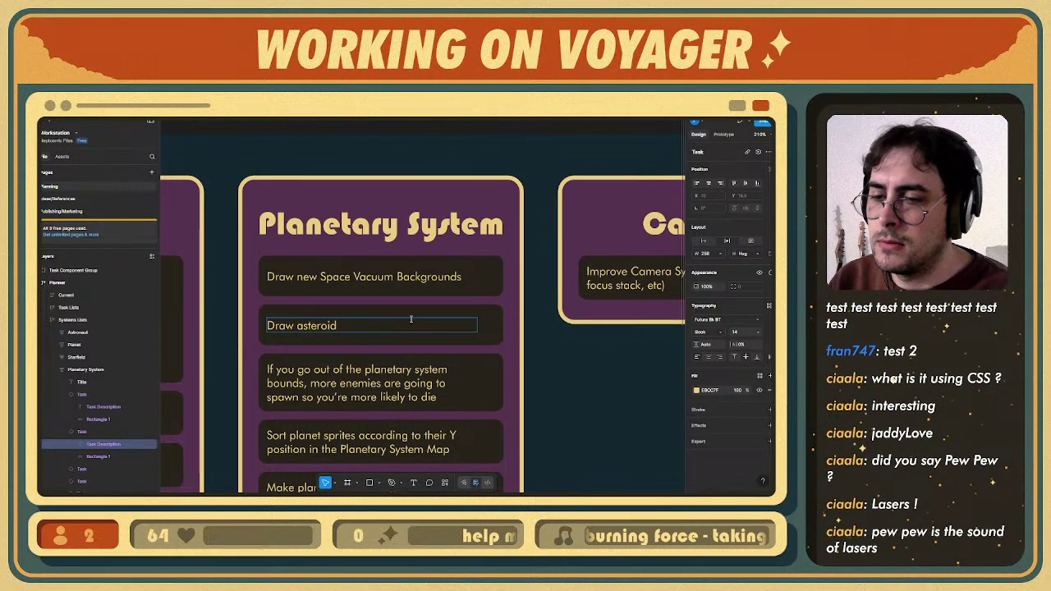
type(" / debr")
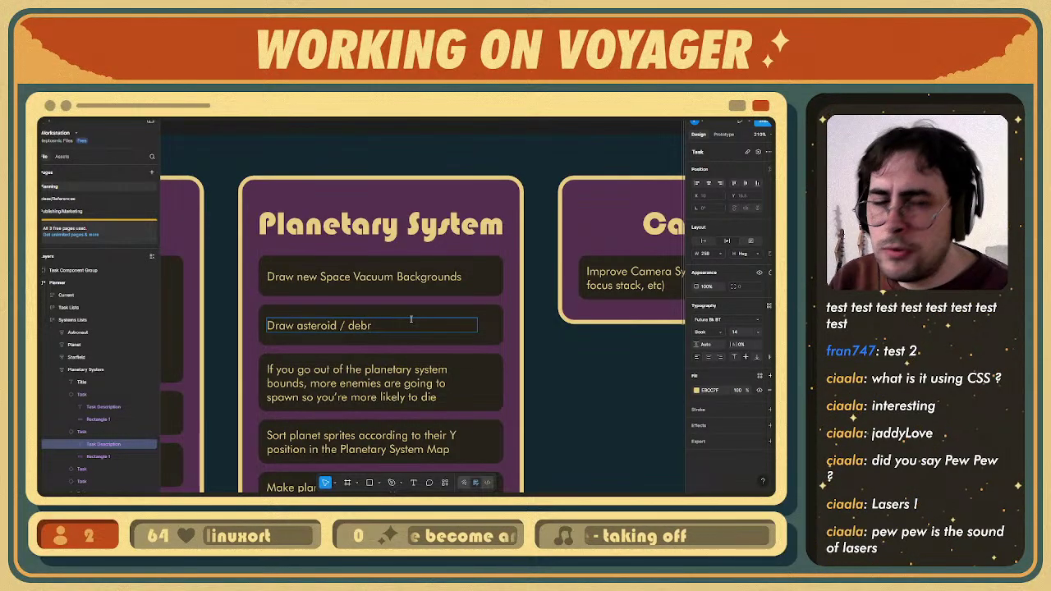
type("ii /")
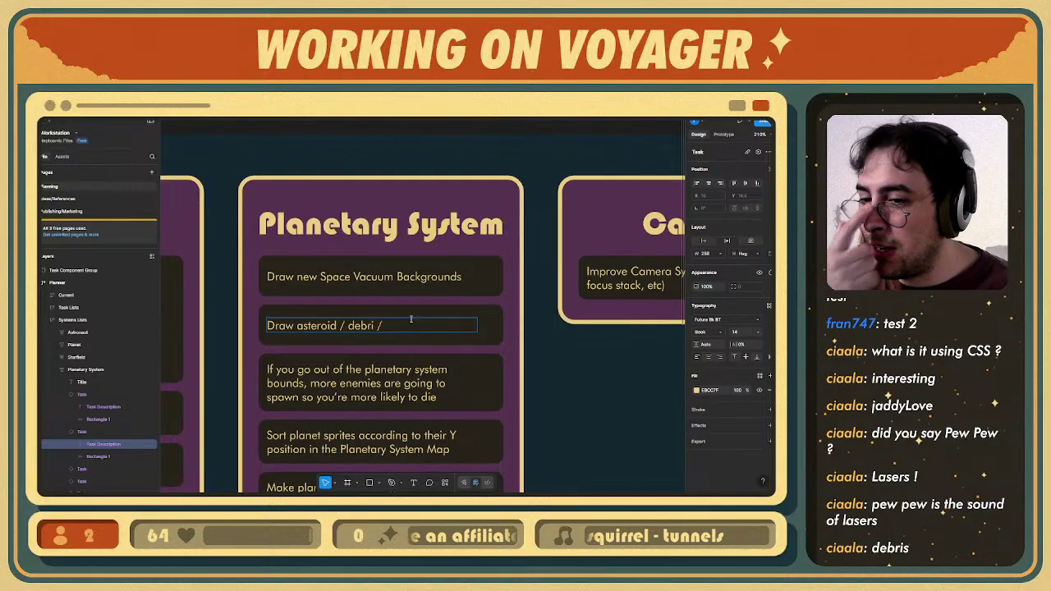
type("s")
key("End")
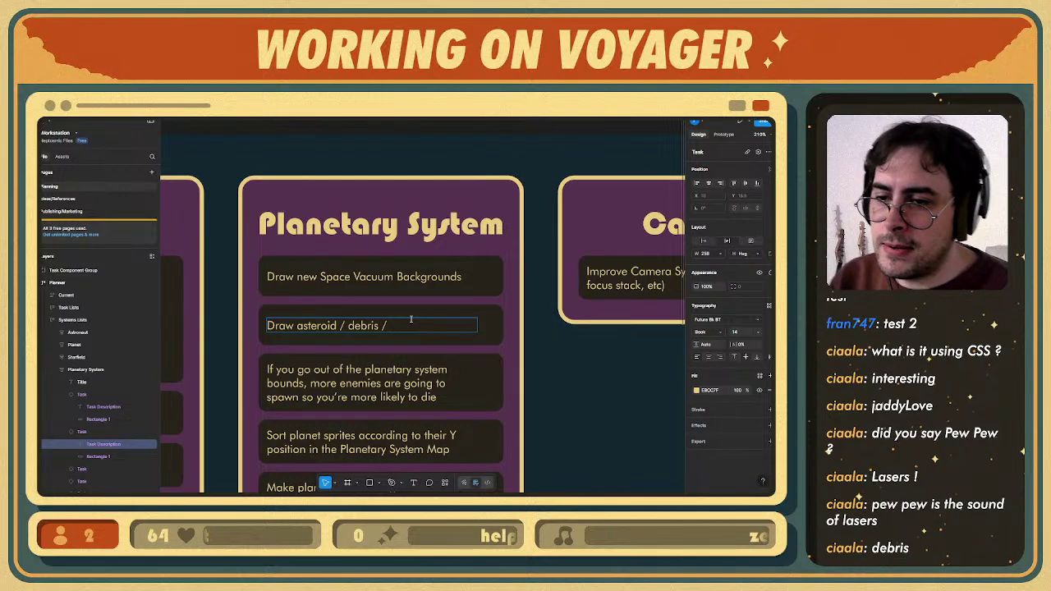
key("BackSpace")
key("BackSpace")
key("BackSpace")
key("BackSpace")
key("BackSpace")
key("BackSpace")
key("BackSpace")
key("BackSpace")
key("BackSpace")
key("BackSpace")
key("BackSpace")
key("BackSpace")
key("BackSpace")
key("BackSpace")
key("BackSpace")
key("BackSpace")
key("BackSpace")
key("BackSpace")
key("BackSpace")
key("BackSpace")
- Complete the second task's description to read "Draw asteroids, rocks, space debris, for closer background planes in Planetary System"
type("aste")
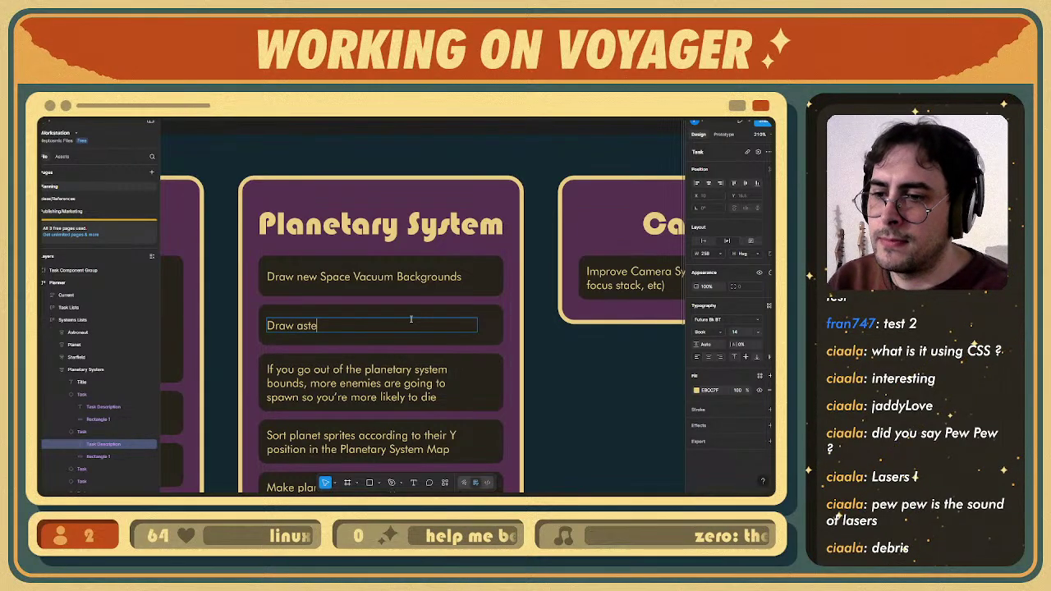
type("roids")
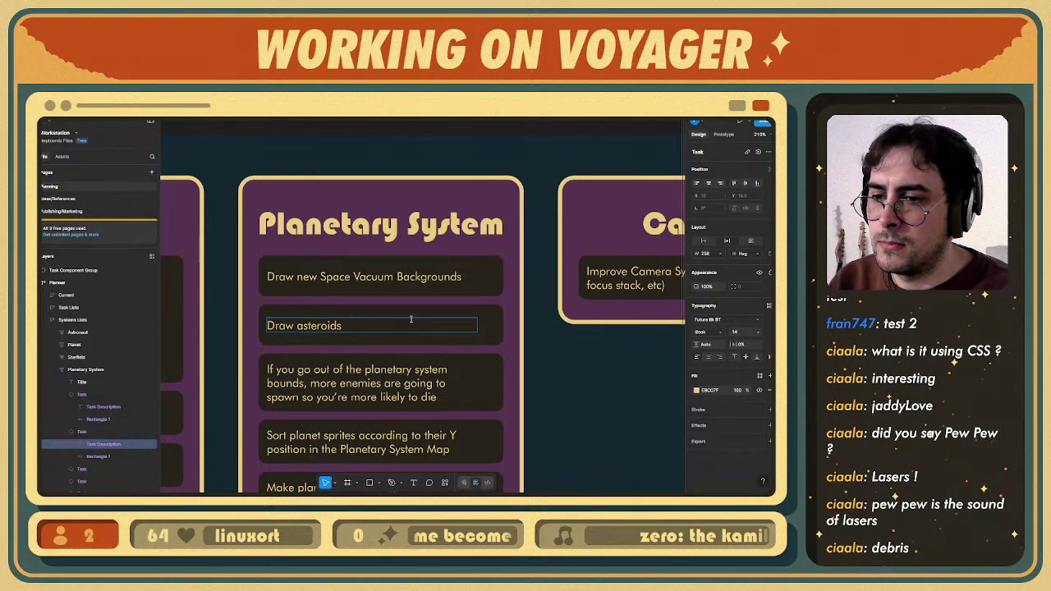
type(", d")
key("BackSpace")
type("rocks, ")
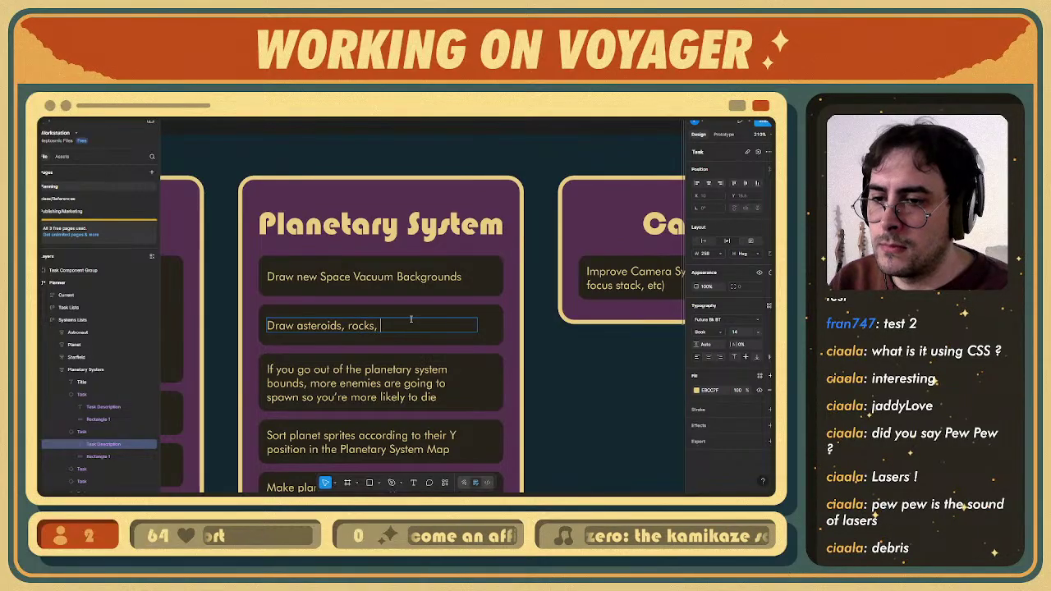
type("space debris, ")
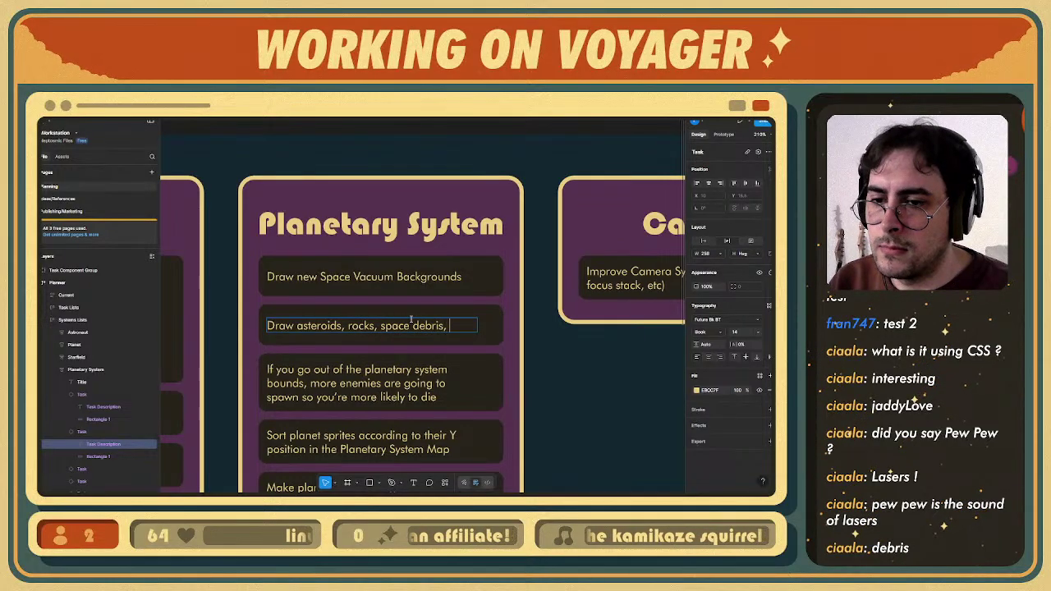
type("for")
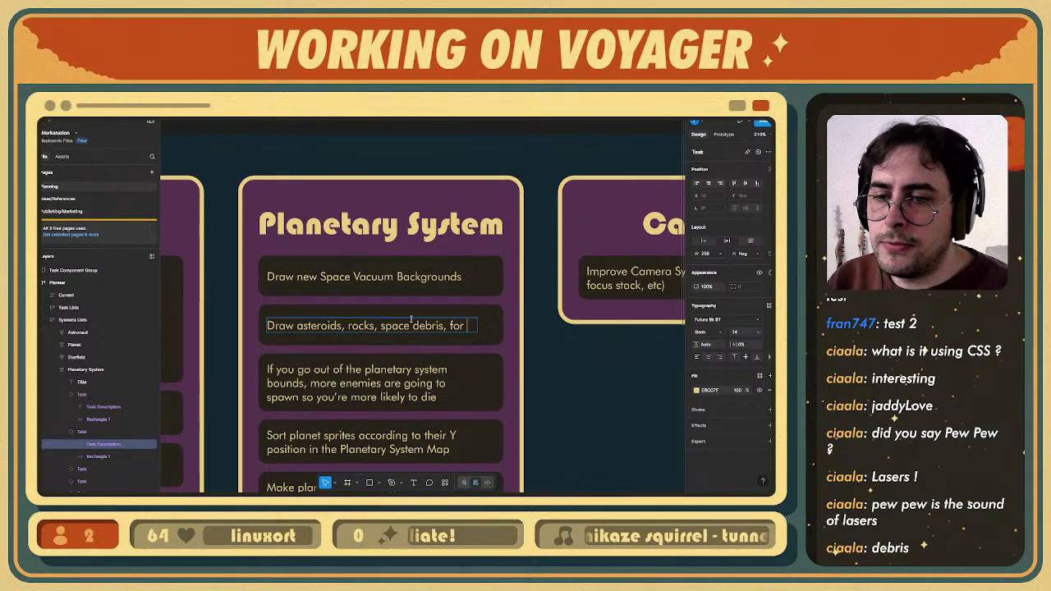
type(" cl")
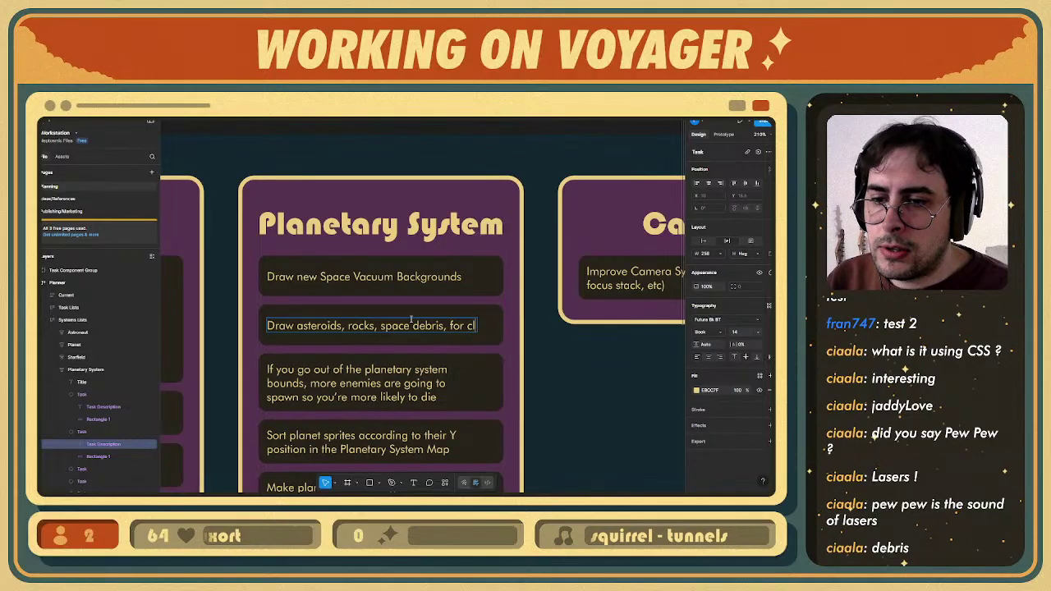
type("oser planet")
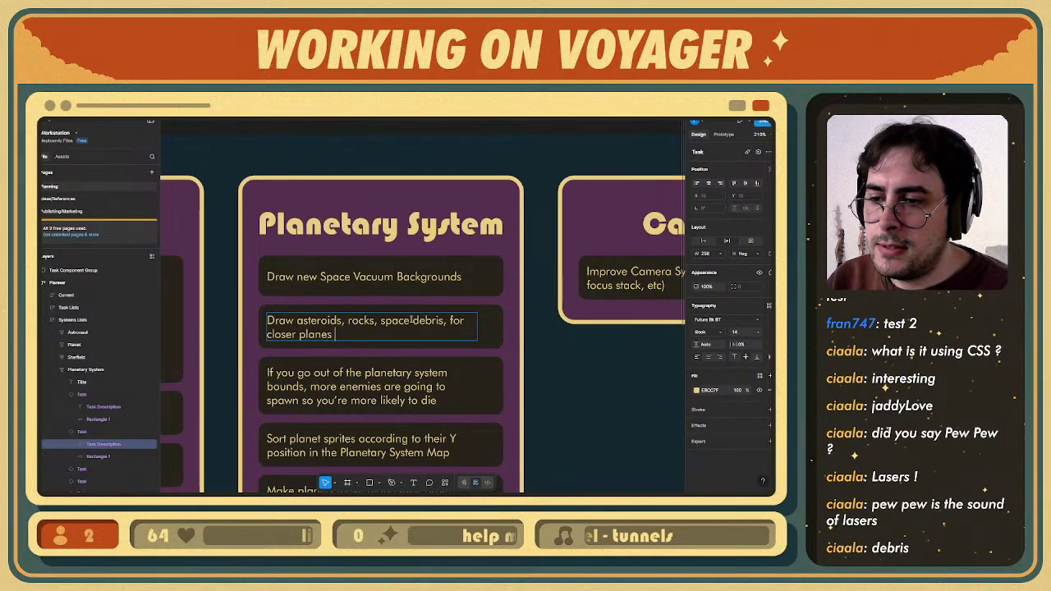
key("BackSpace")
key("BackSpace")
key("BackSpace")
key("BackSpace")
key("BackSpace")
key("BackSpace")
type("background planes i")
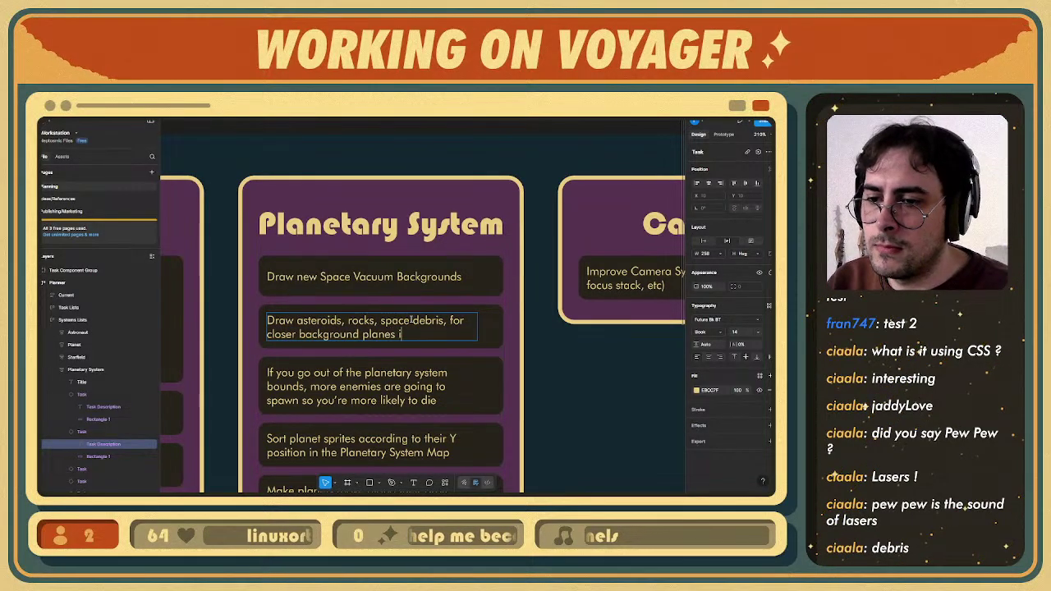
type("n planetary")
key("BackSpace")
key("BackSpace")
key("BackSpace")
key("BackSpace")
key("BackSpace")
key("BackSpace")
key("BackSpace")
key("BackSpace")
key("BackSpace")
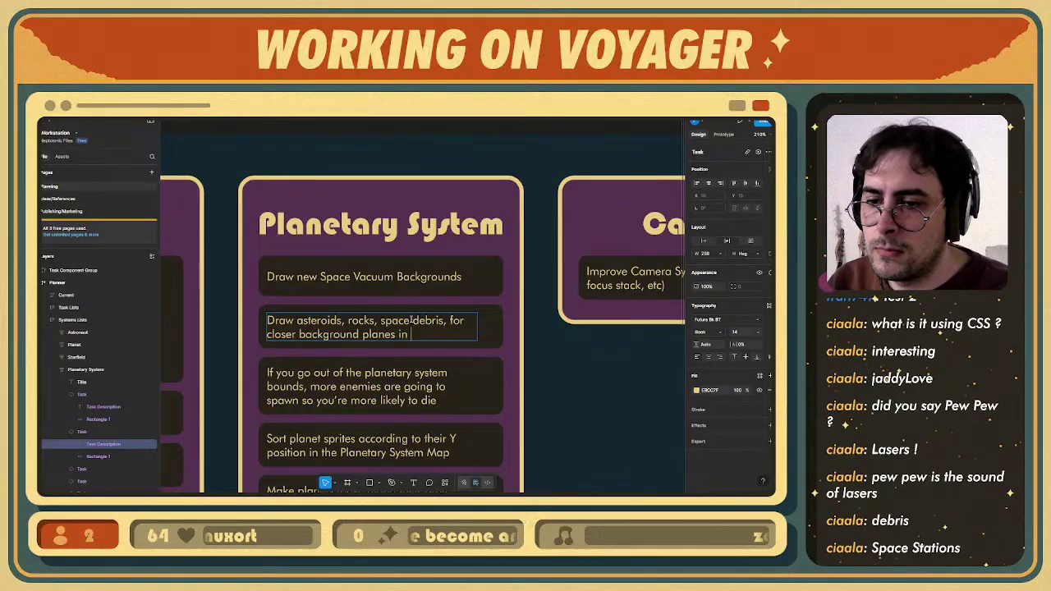
type("Planetary System")
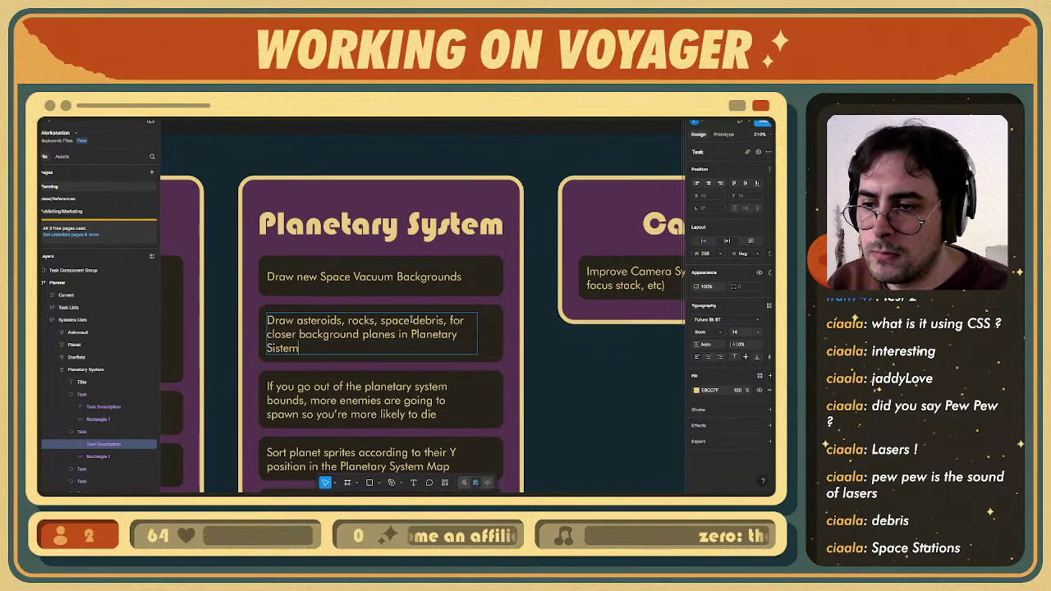
key("BackSpace")
key("BackSpace")
key("BackSpace")
key("BackSpace")
key("BackSpace")
type("ystem")
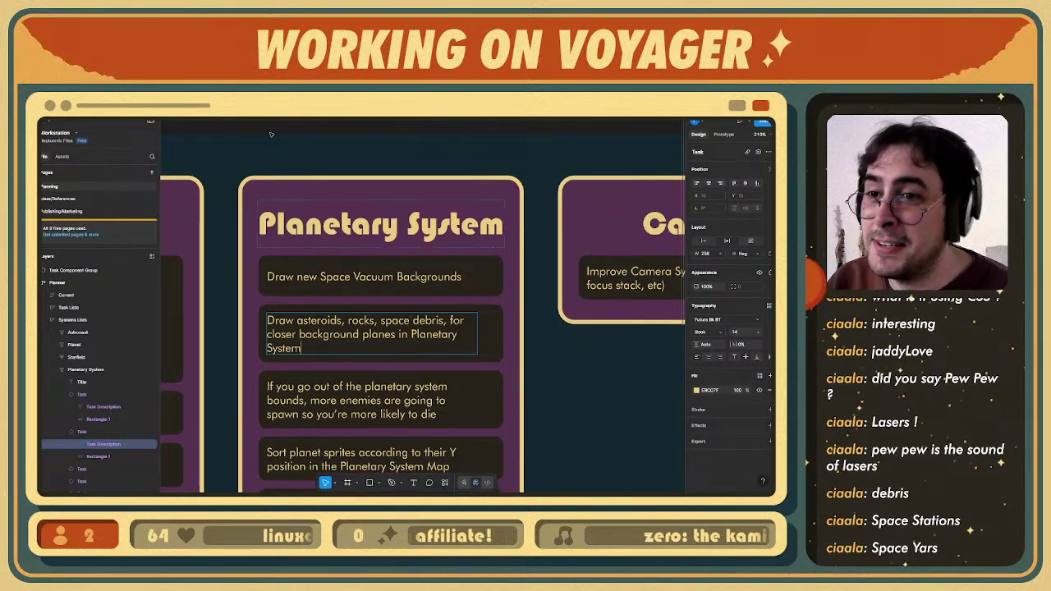
- Compare the Planetary System task cards with the running game scene in Unity and return to Figma
middle_click_drag(347, 210, 363, 219)
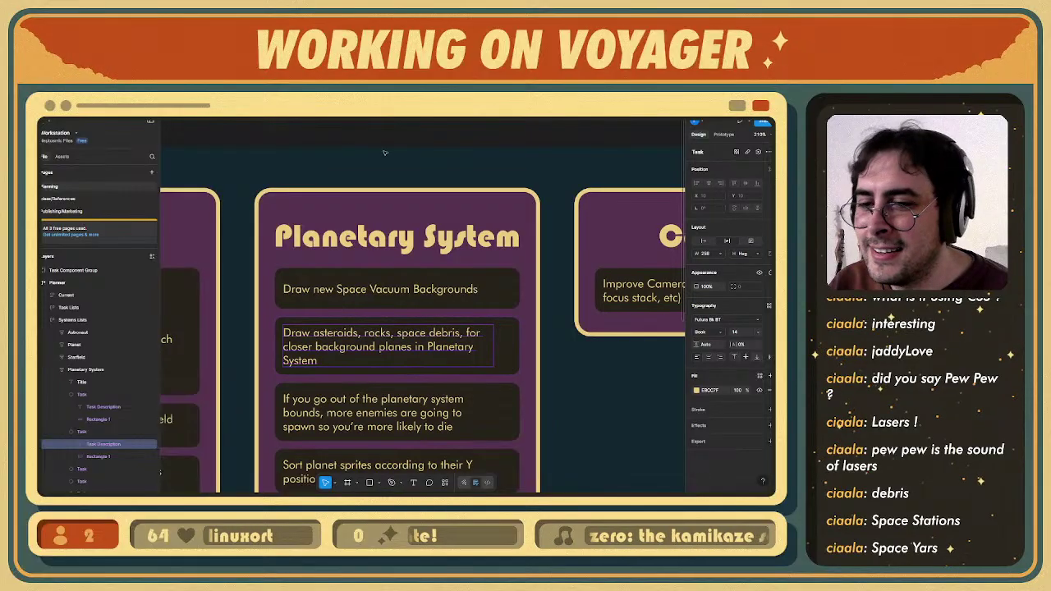
left_click(404, 186)
middle_click_drag(404, 187, 397, 192)
left_click(392, 128)
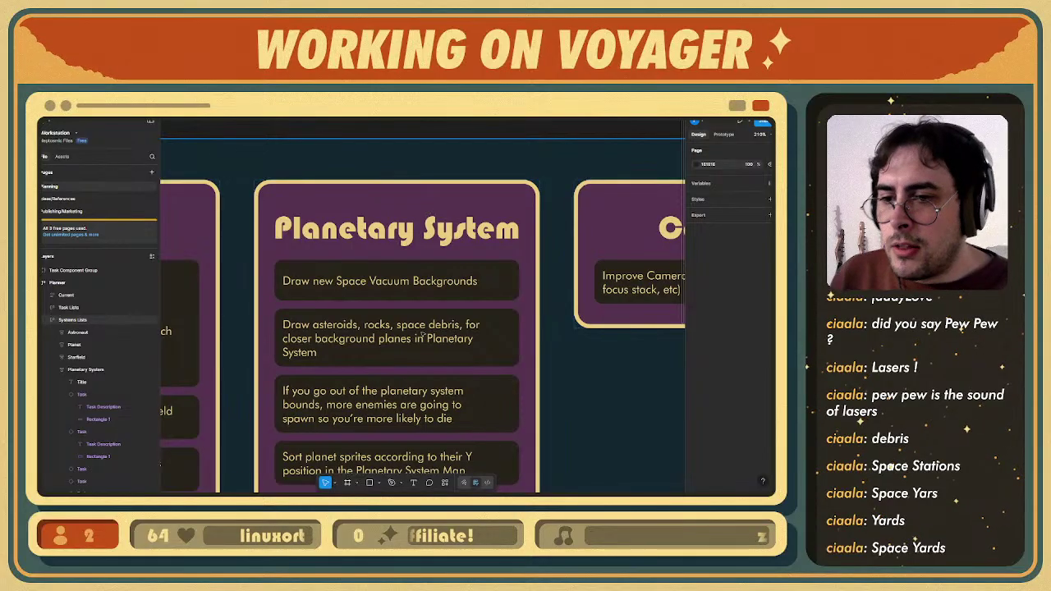
left_click(402, 350)
scroll(390, 312, "down", 2)
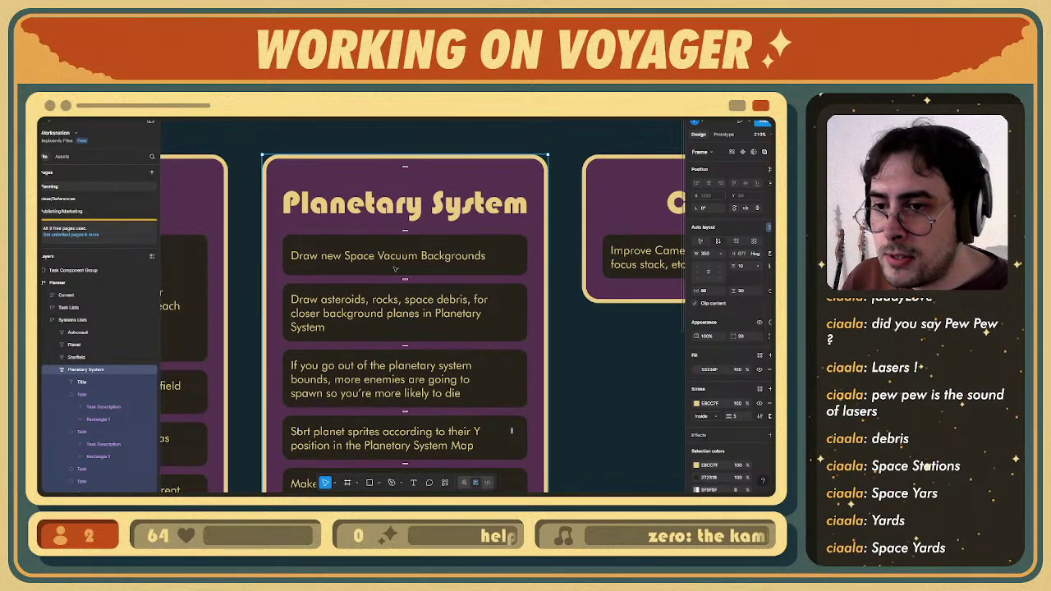
key("super+Tab")
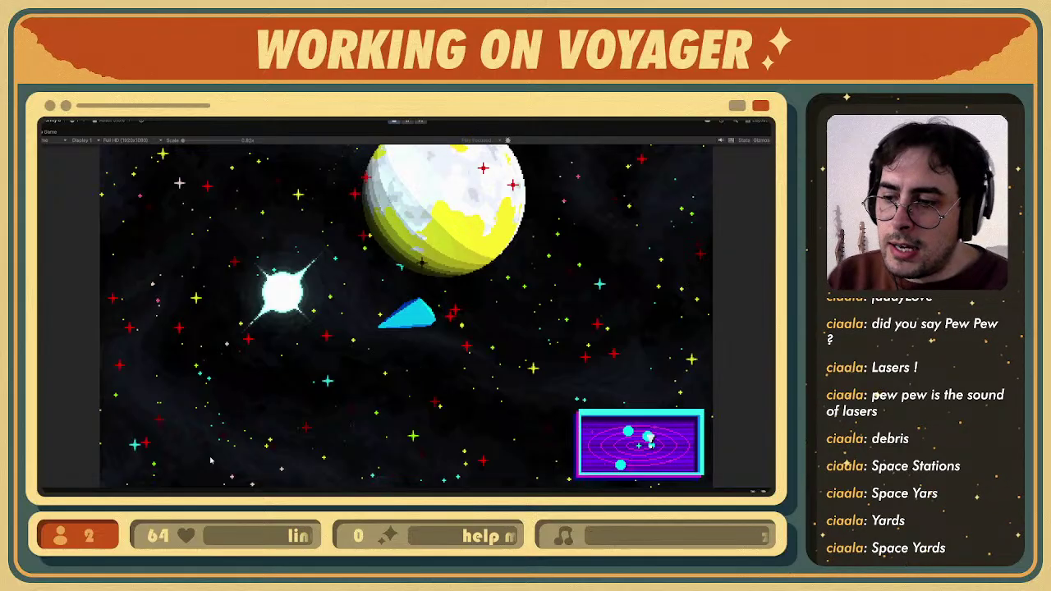
key("alt+Tab")
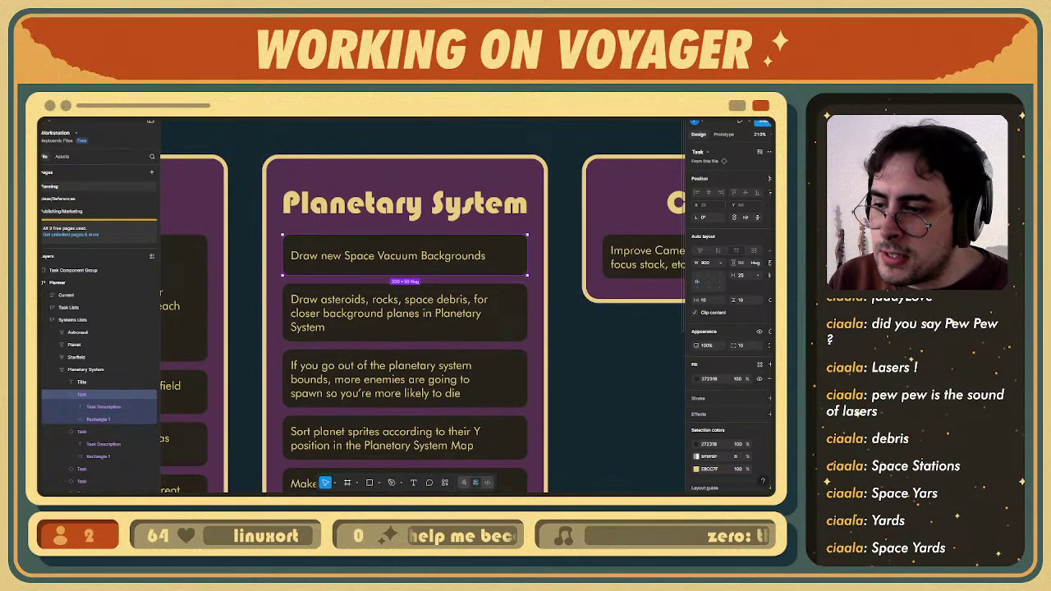
key("alt+Tab")
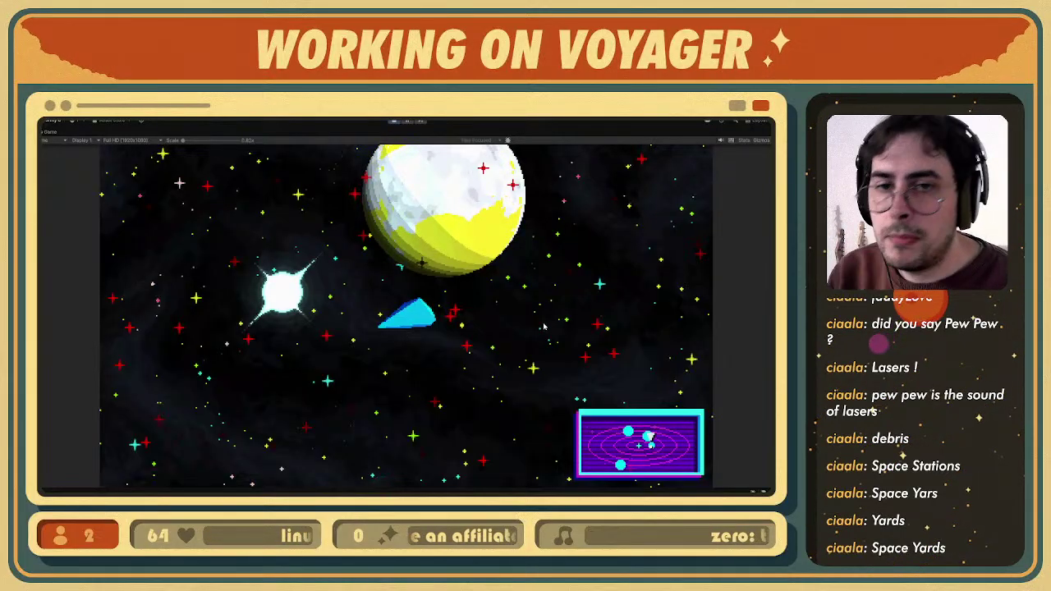
key("alt+Tab")
- Insert "decoration in" before "closer background planes" in the asteroids and space debris task's description
double_click(339, 329)
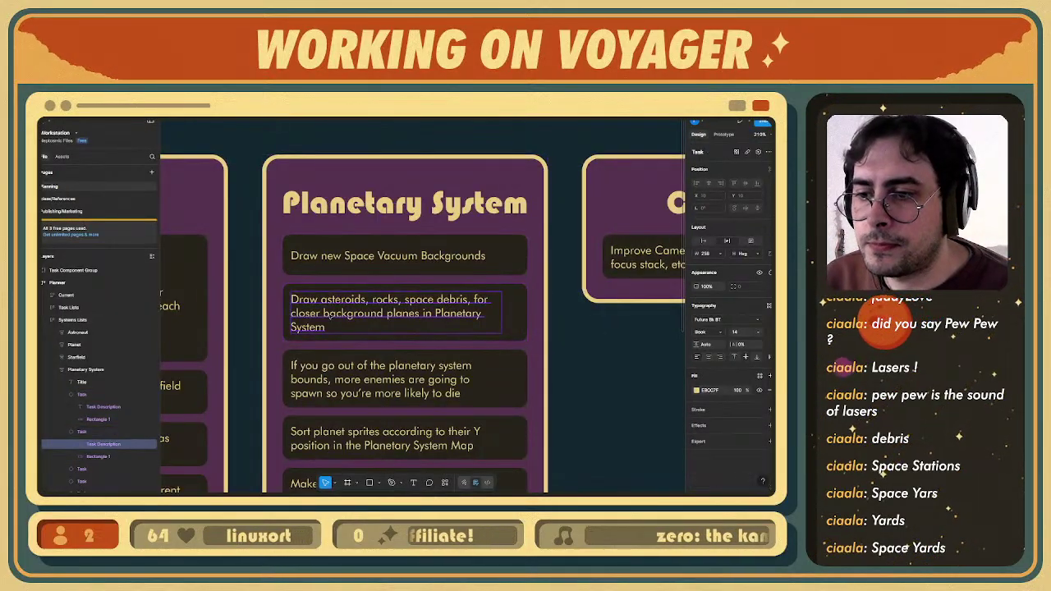
left_click(382, 315)
double_click(385, 314)
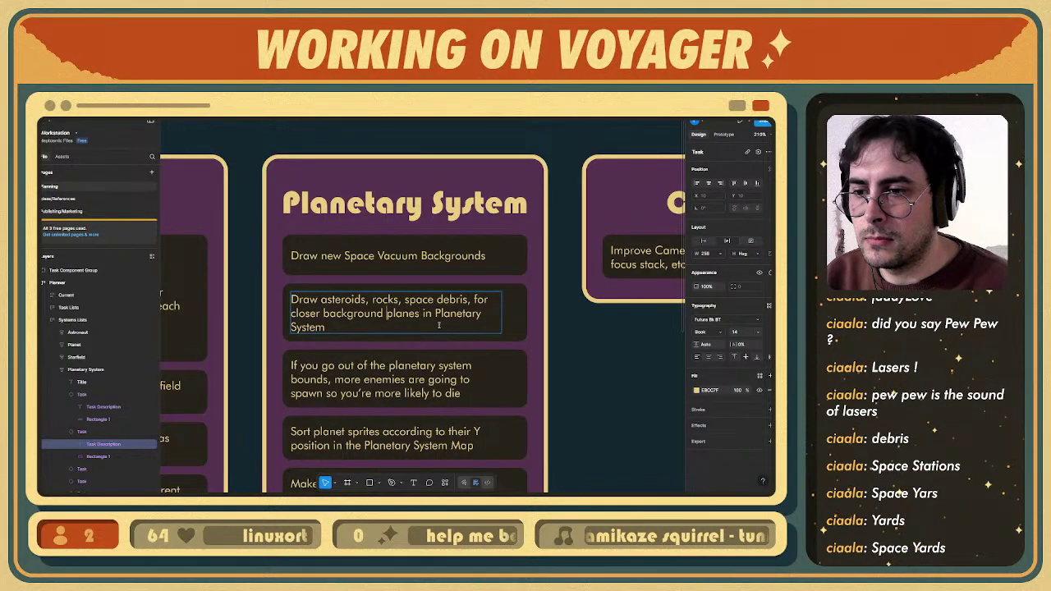
key("ctrl+Right")
key("ctrl+Right")
key("ctrl+Right")
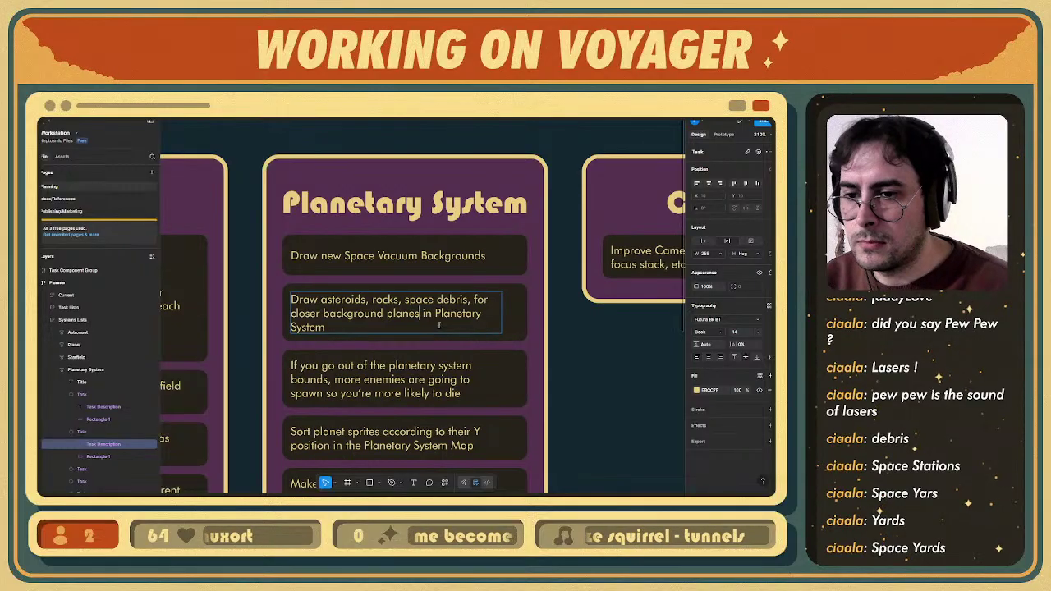
key("Home")
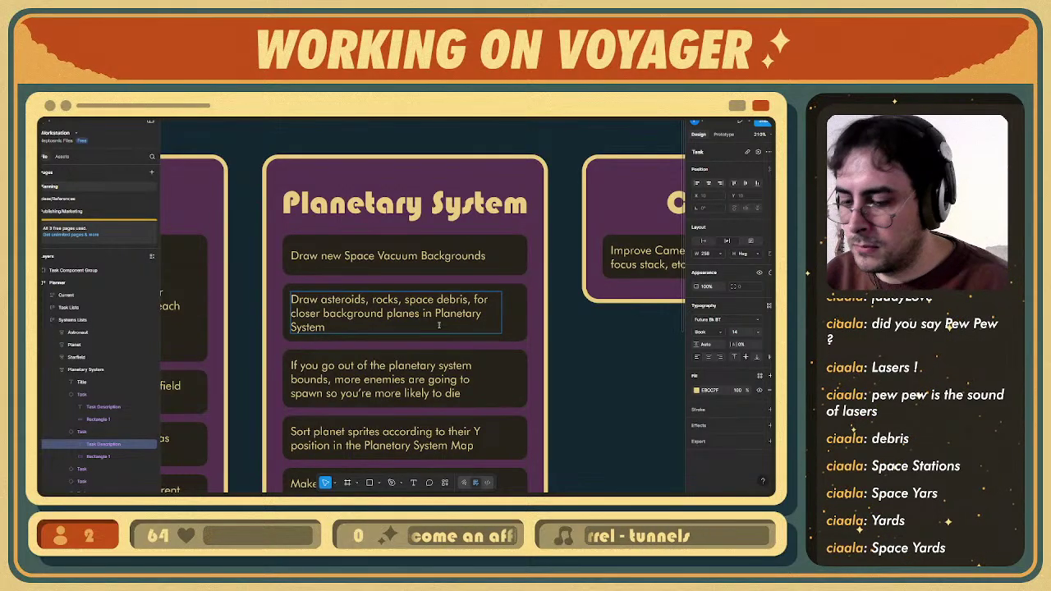
type("decoration in")
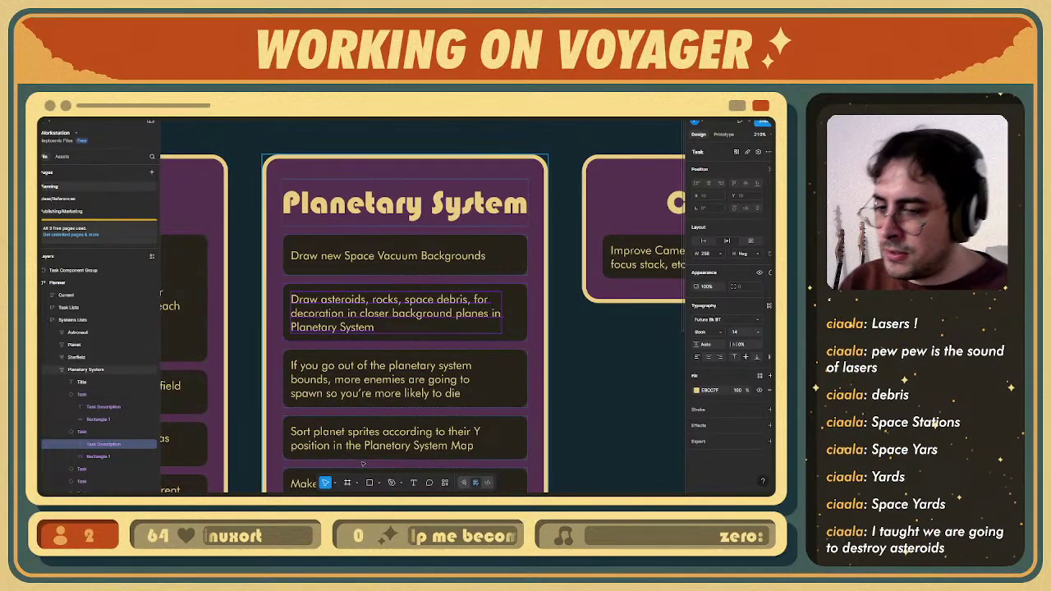
- Open the Voyager sketch canvas in the drawing program and activate the brush over an empty area beside the orbit sketches
key("super")
type("voyager")
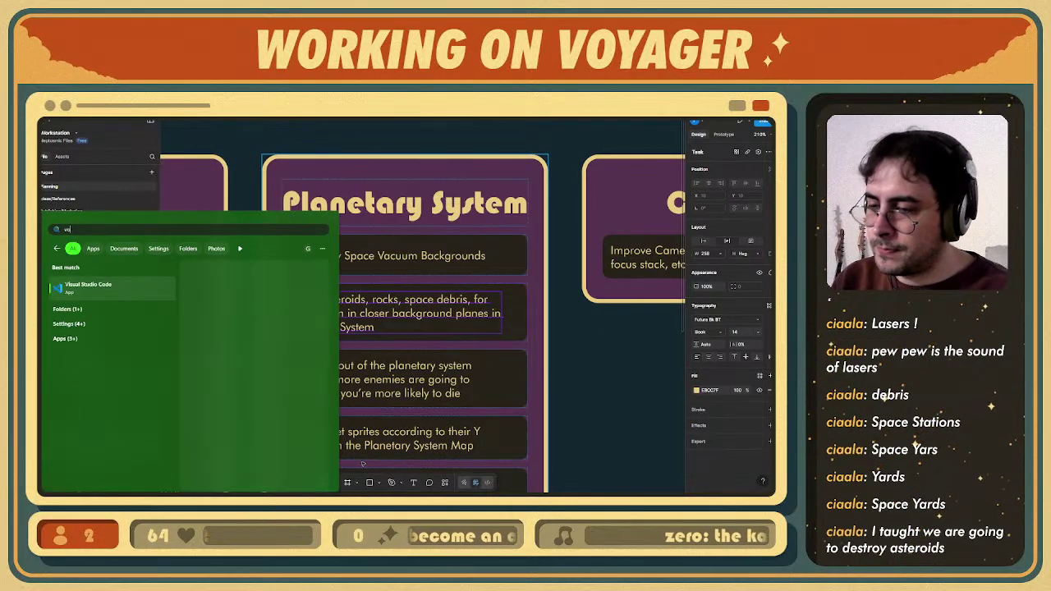
key("Return")
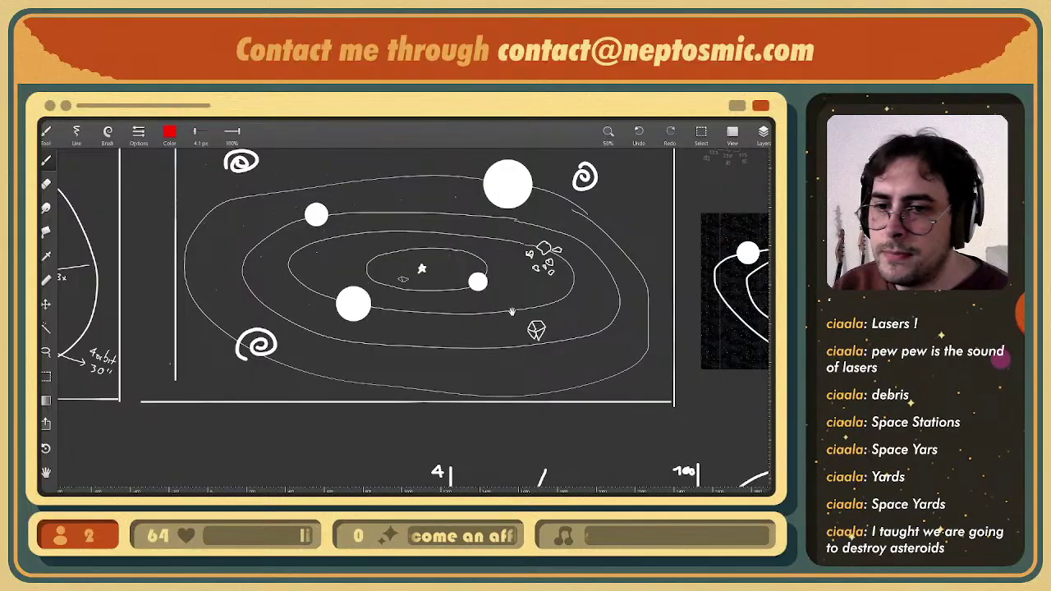
key("v")
scroll(470, 299, "down", 4)
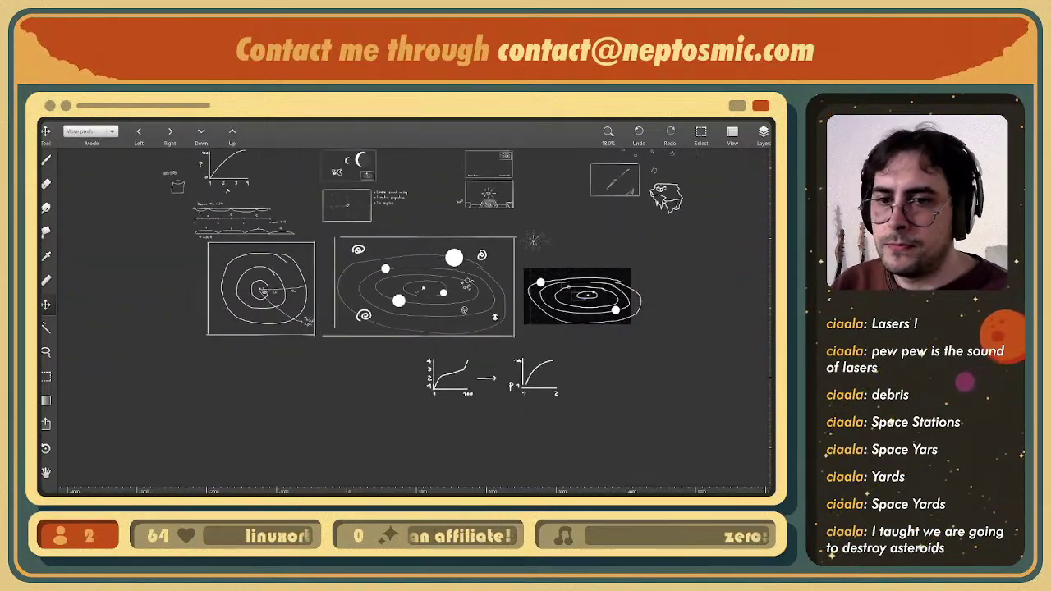
scroll(442, 299, "up", 4)
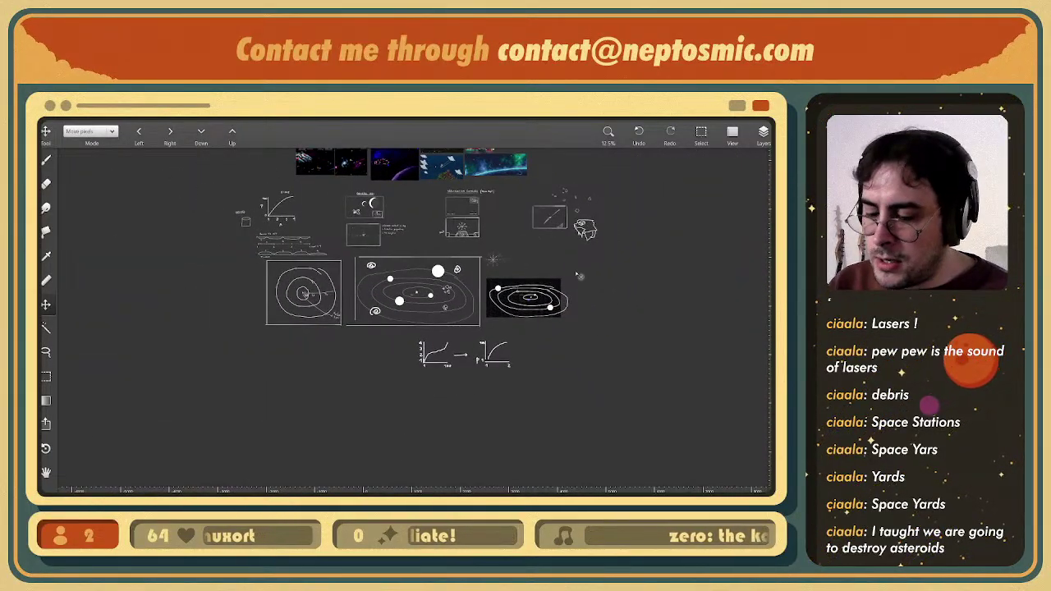
key("b")
mouse_move(340, 256)
middle_mouse_down()
mouse_move(350, 263)
mouse_move(183, 377)
middle_mouse_up()
middle_click_drag(657, 293, 247, 284)
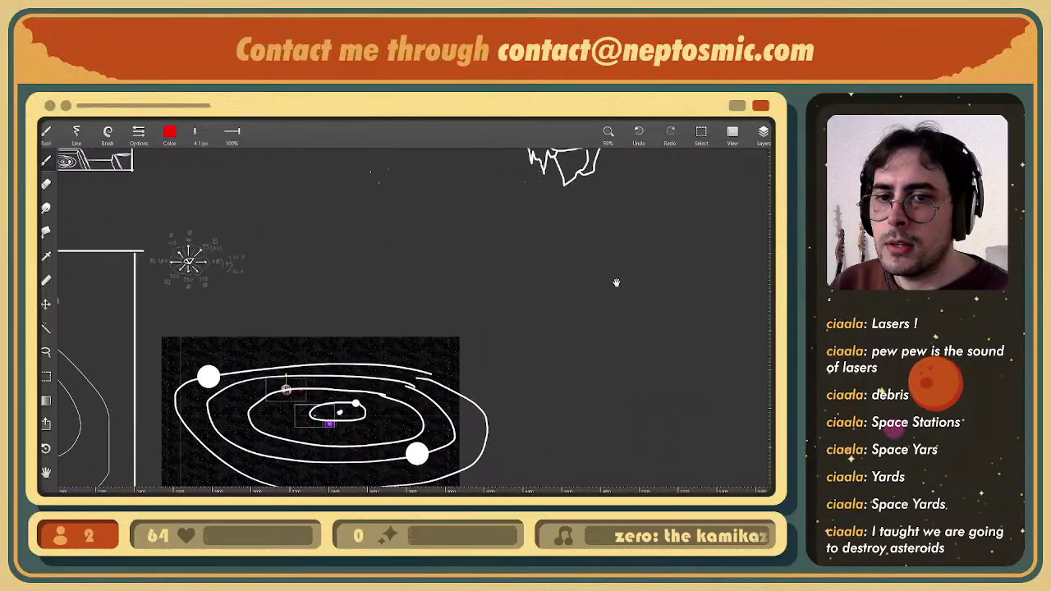
mouse_move(612, 285)
middle_mouse_down()
mouse_move(374, 214)
mouse_move(342, 288)
middle_mouse_up()
scroll(312, 253, "up", 1)
- Set the brush colour to white and sketch a plane in perspective with a small ship on it
left_click(169, 133)
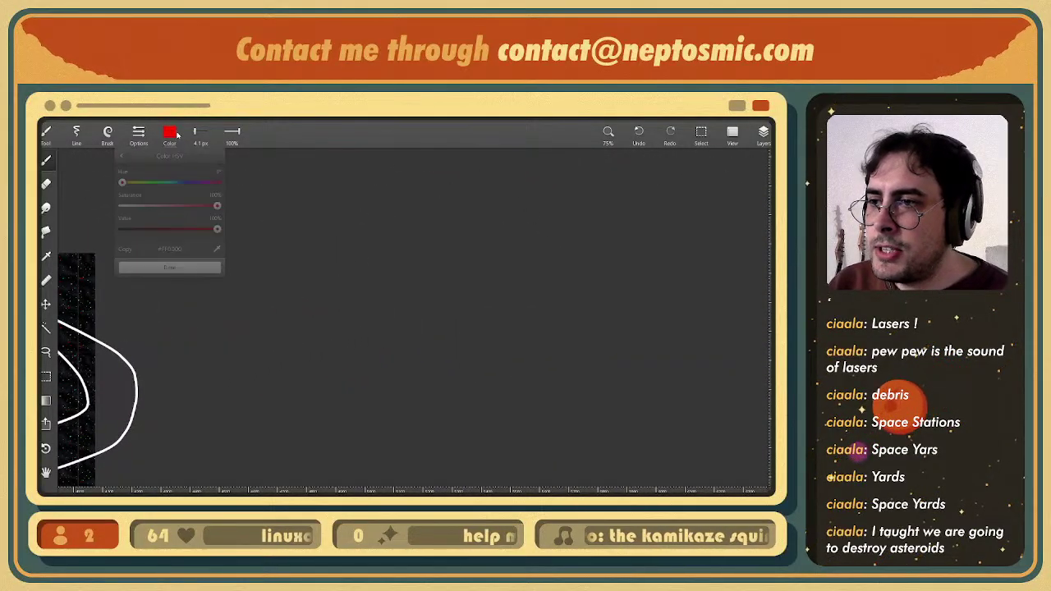
left_click_drag(172, 206, 69, 205)
left_click(170, 269)
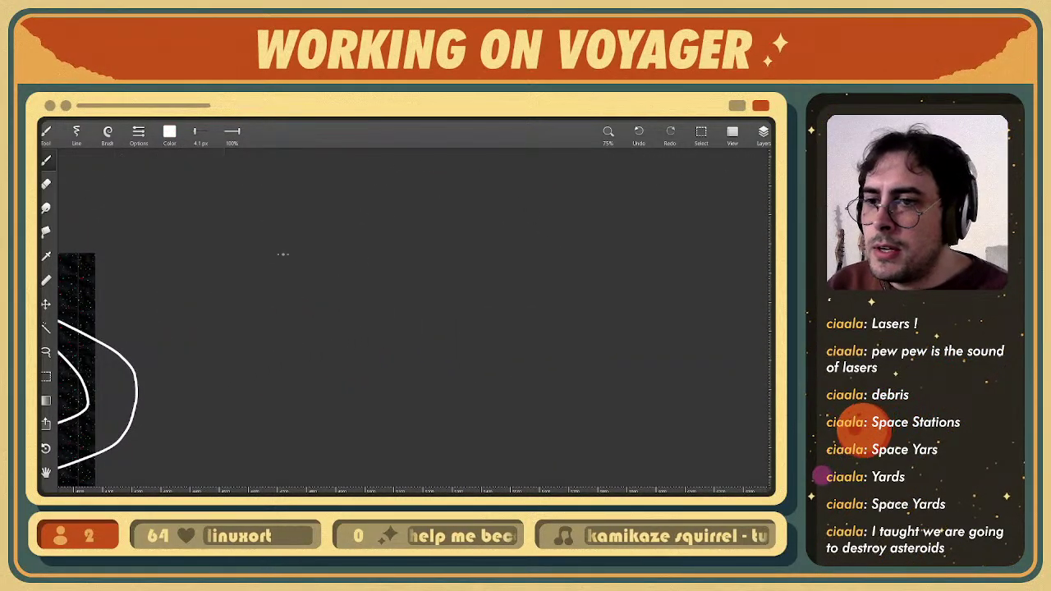
mouse_move(273, 252)
left_mouse_down()
mouse_move(435, 195)
mouse_move(657, 239)
left_mouse_up()
key("ctrl+z")
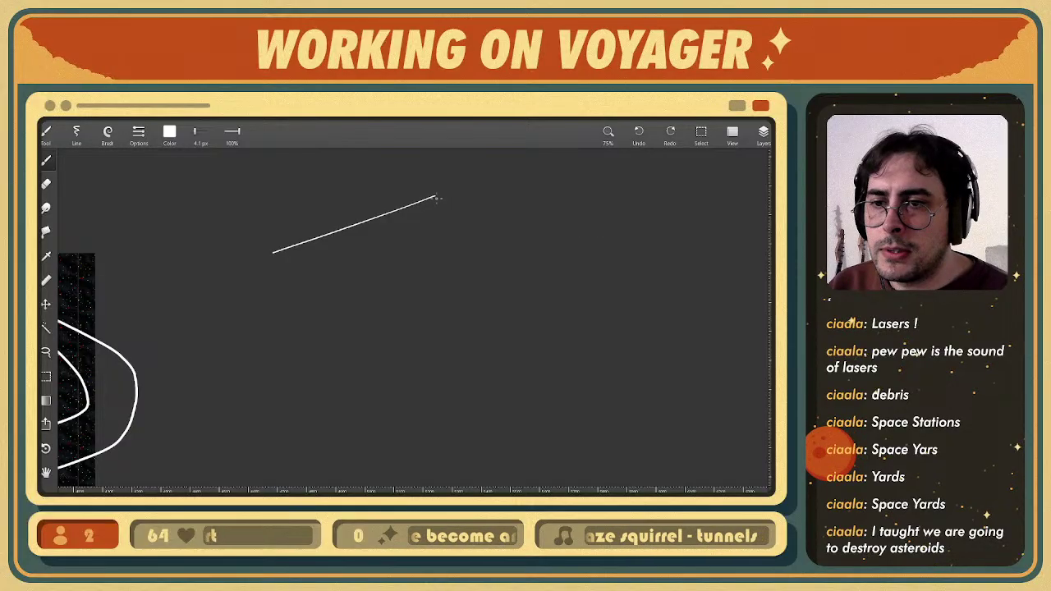
mouse_move(435, 195)
left_mouse_down()
mouse_move(613, 210)
mouse_move(482, 271)
mouse_move(274, 253)
left_mouse_up()
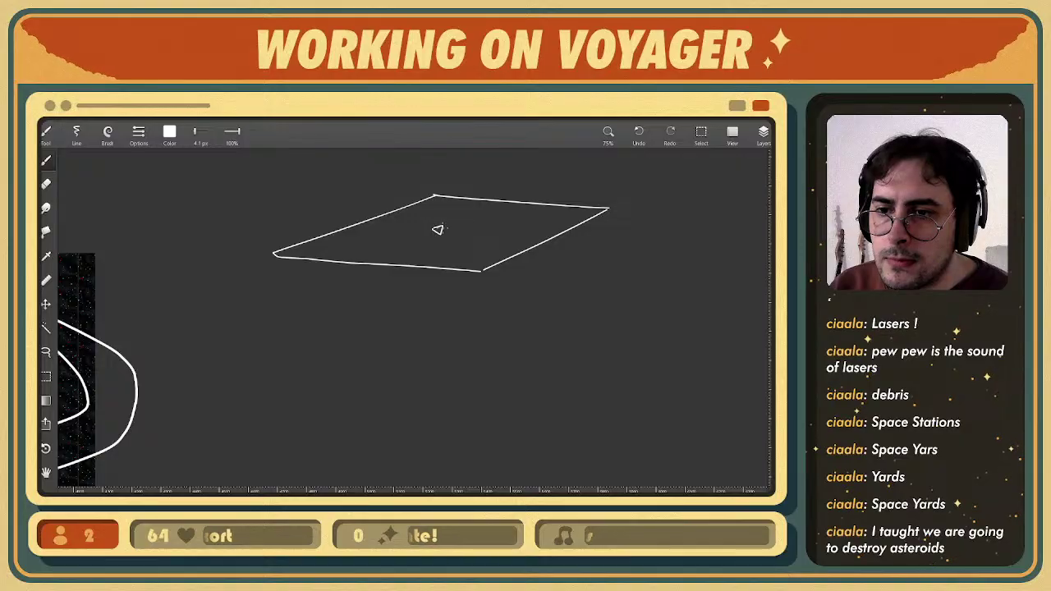
mouse_move(437, 229)
left_mouse_down()
mouse_move(464, 239)
mouse_move(442, 315)
left_mouse_up()
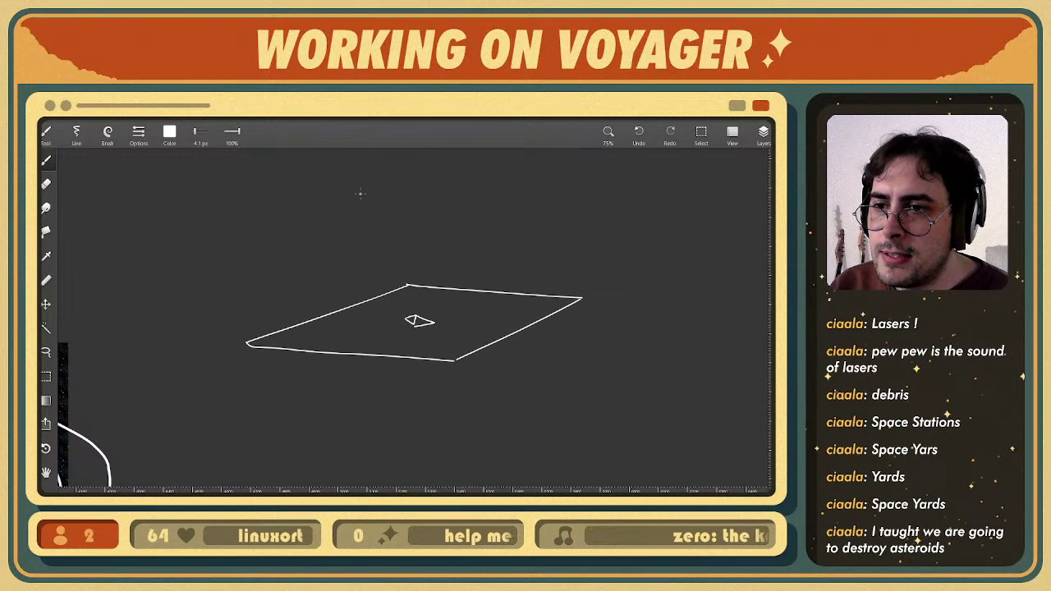
- Sketch a camera above the plane with an arrow pointing down towards the ship
left_click_drag(371, 159, 399, 240)
left_click_drag(406, 194, 406, 246)
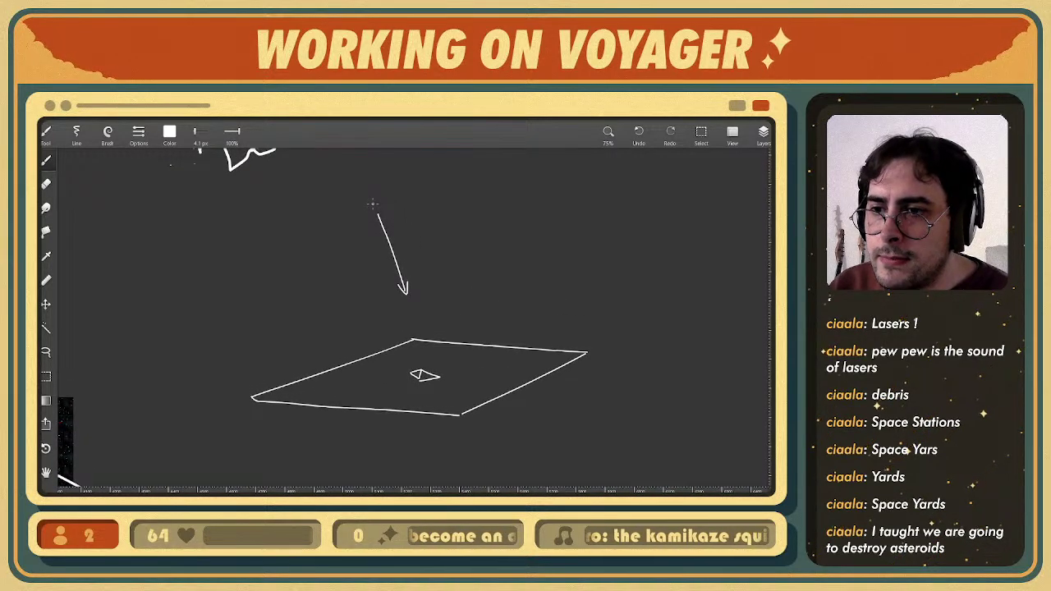
mouse_move(363, 205)
left_mouse_down()
mouse_move(373, 178)
mouse_move(382, 203)
mouse_move(369, 204)
mouse_move(393, 180)
mouse_move(400, 195)
left_mouse_up()
middle_click_drag(450, 274, 434, 240)
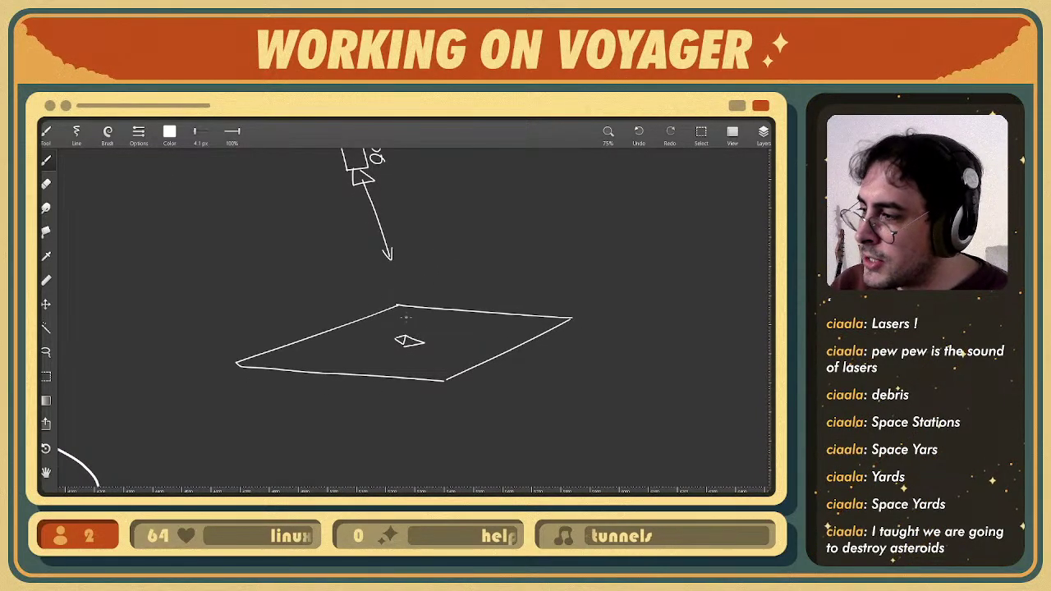
- Draw three more partly hidden planes stacked beneath the ship's plane
middle_click_drag(405, 316, 405, 301)
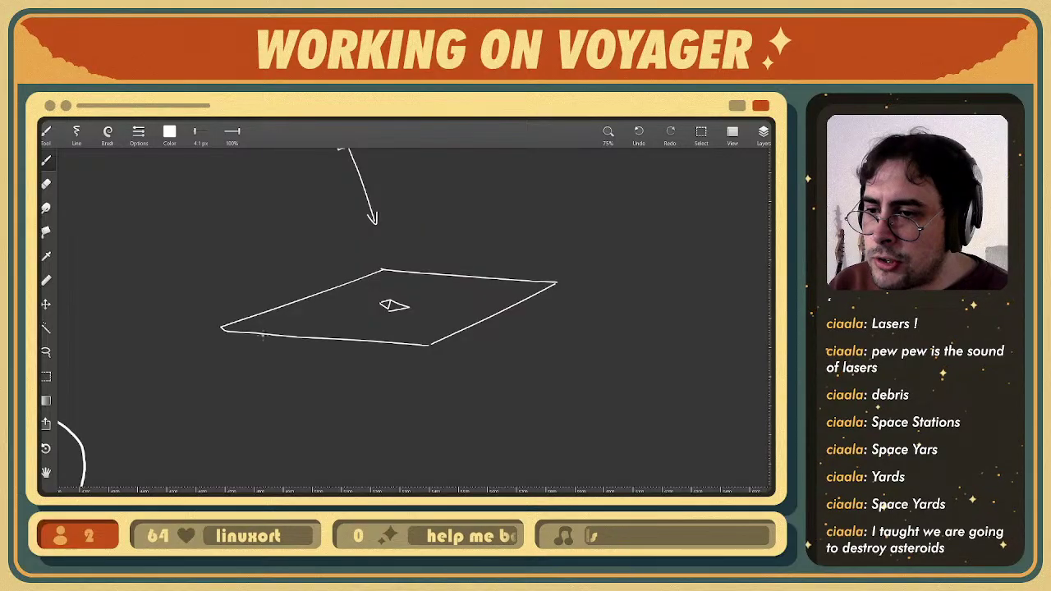
mouse_move(263, 335)
left_mouse_down()
mouse_move(239, 342)
mouse_move(446, 361)
left_mouse_up()
key("ctrl+z")
left_click_drag(233, 343, 421, 359)
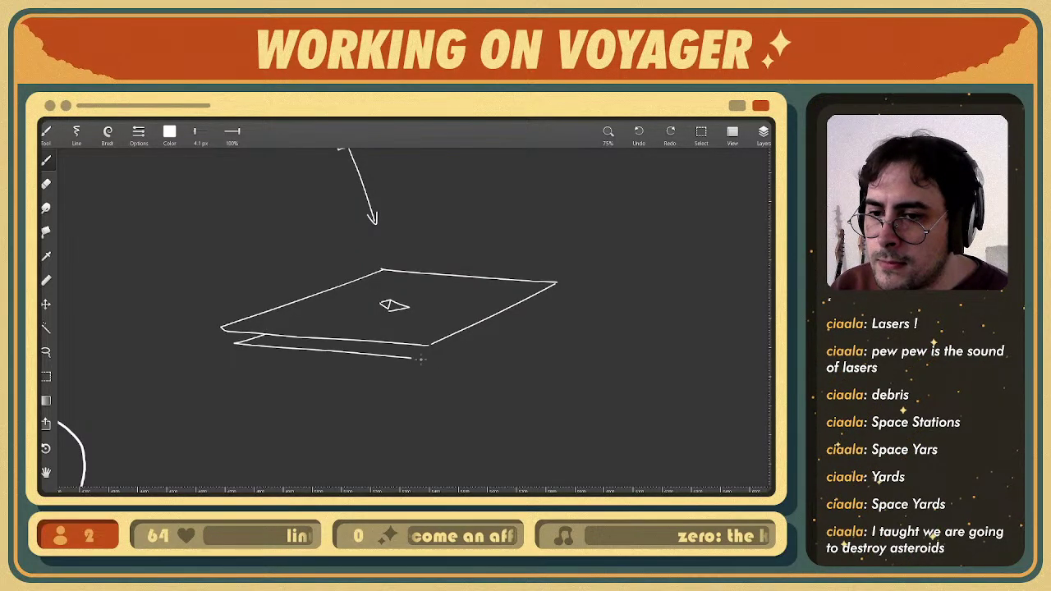
mouse_move(496, 332)
left_mouse_down()
mouse_move(573, 303)
mouse_move(534, 300)
left_mouse_up()
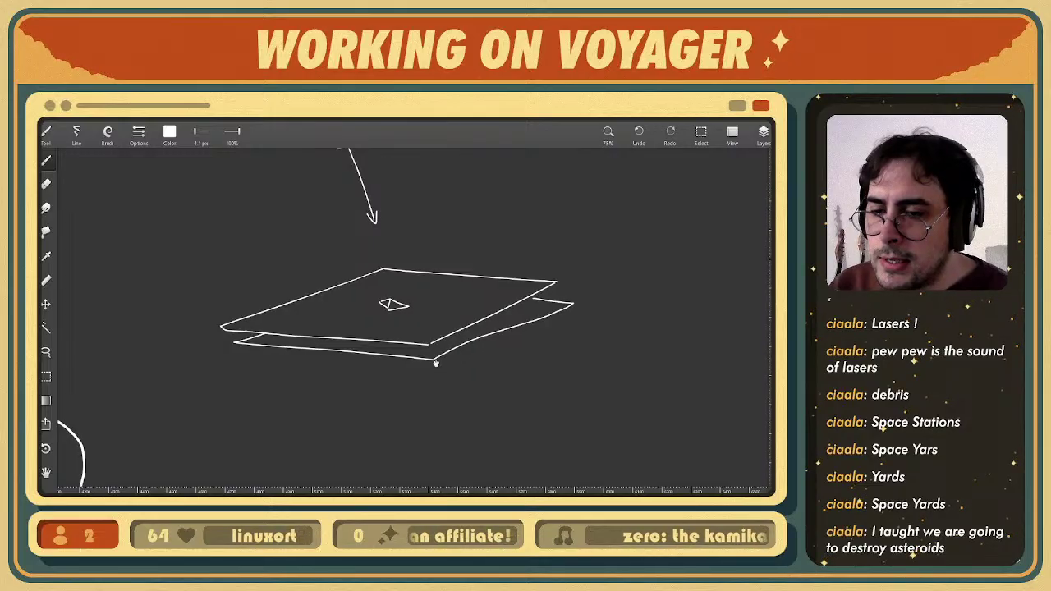
left_click_drag(436, 364, 393, 302)
mouse_move(246, 289)
left_mouse_down()
mouse_move(215, 303)
mouse_move(386, 327)
mouse_move(542, 262)
mouse_move(503, 255)
left_mouse_up()
mouse_move(277, 315)
left_mouse_down()
mouse_move(252, 324)
mouse_move(416, 345)
mouse_move(567, 294)
mouse_move(496, 276)
left_mouse_up()
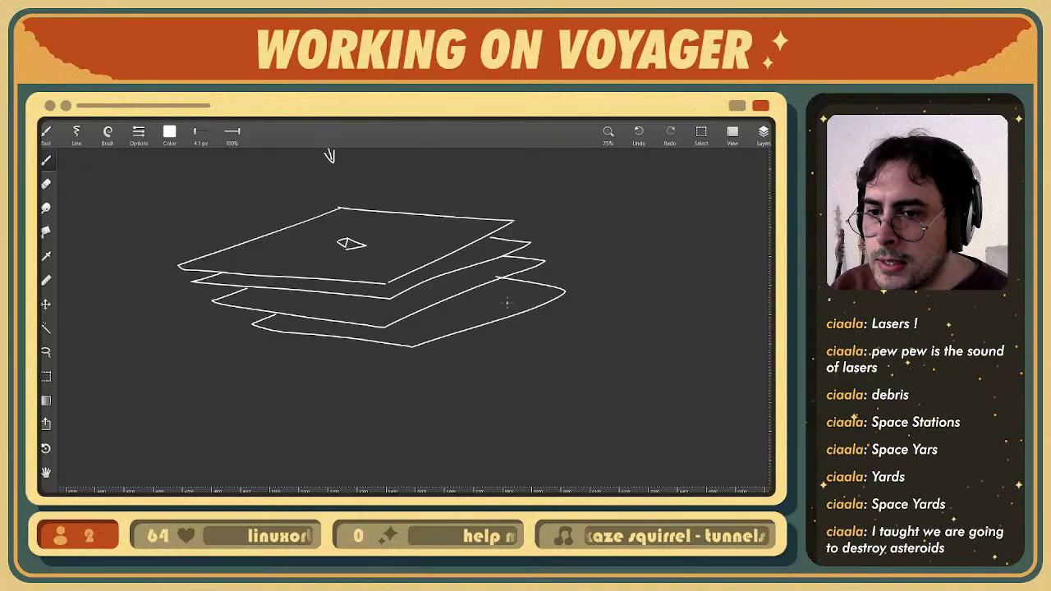
middle_click_drag(483, 290, 491, 336)
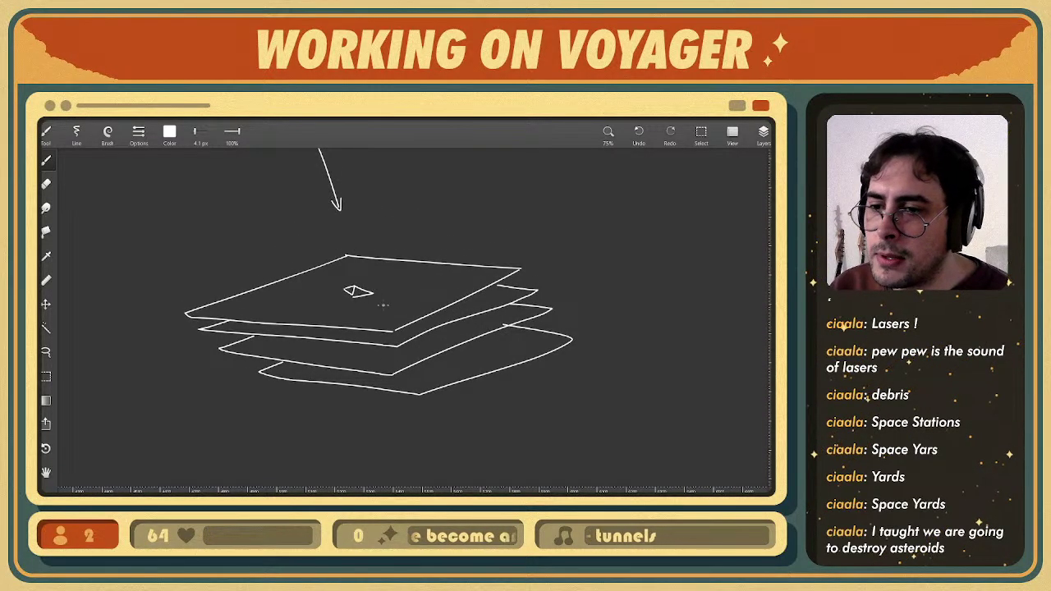
left_click_drag(363, 272, 362, 274)
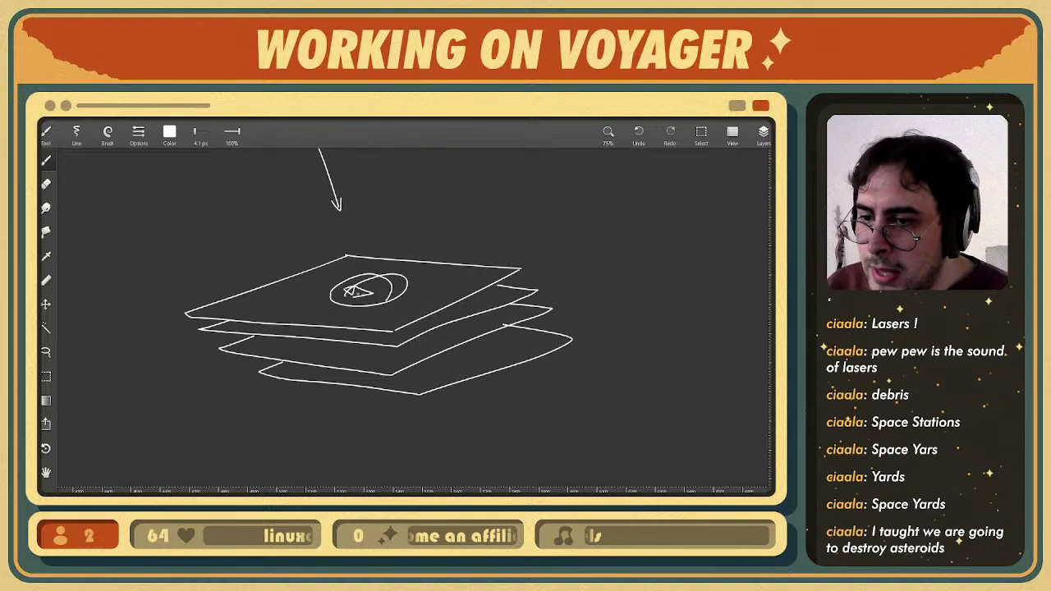
key("ctrl+z")
left_click_drag(470, 261, 590, 217)
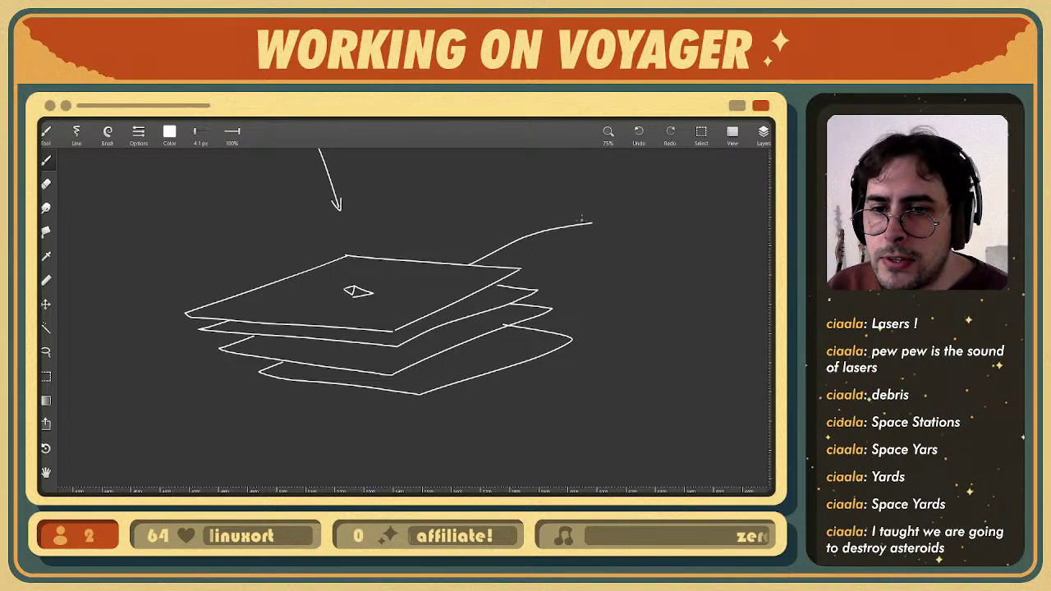
key("ctrl+z")
- Draw a curved arrow from the uppermost plane's back edge and label it "SHIP"
left_click_drag(459, 263, 477, 240)
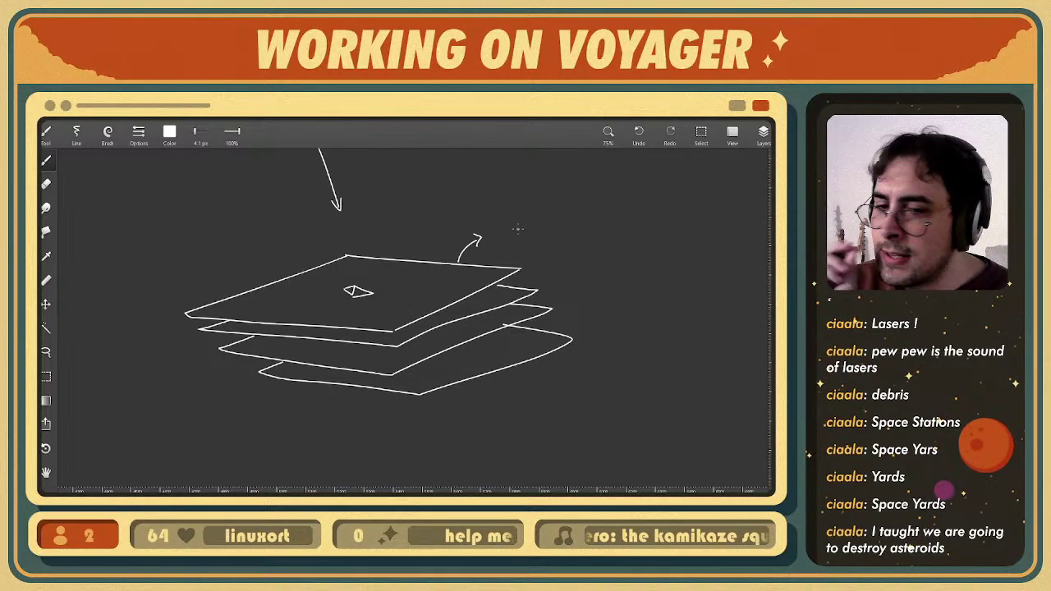
left_click_drag(500, 225, 504, 237)
left_click_drag(504, 231, 514, 236)
left_click_drag(519, 228, 527, 230)
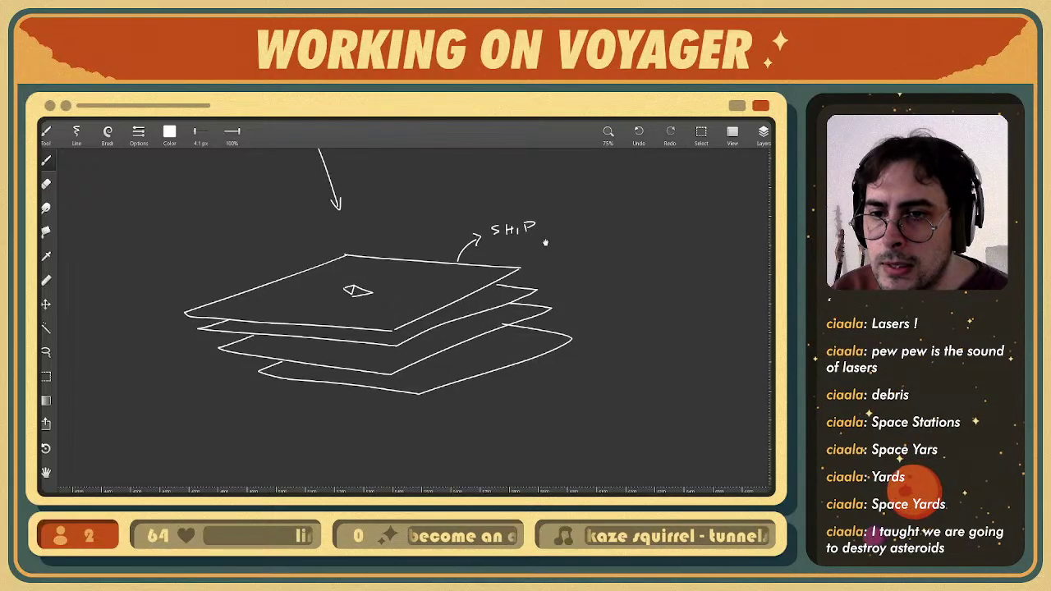
- Draw a curved arrow from the second plane's corner and label it "Deco"
middle_click_drag(534, 295, 509, 283)
mouse_move(513, 279)
left_mouse_down()
mouse_move(542, 255)
mouse_move(578, 251)
left_mouse_up()
key("ctrl+z")
mouse_move(588, 245)
left_mouse_down()
mouse_move(585, 253)
mouse_move(597, 244)
left_mouse_up()
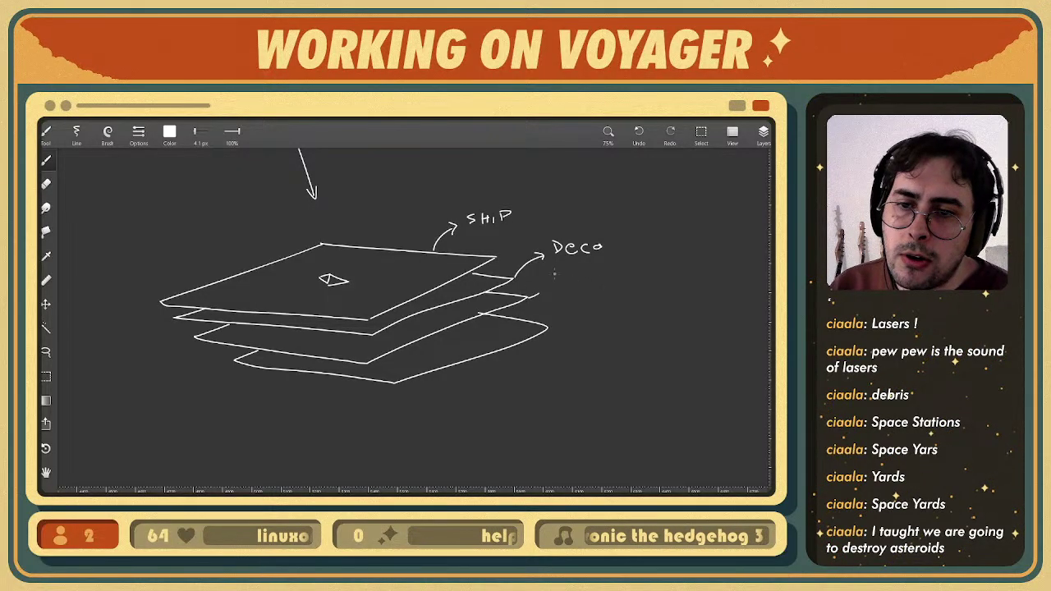
left_click_drag(554, 275, 558, 265)
mouse_move(547, 327)
left_mouse_down()
mouse_move(570, 276)
mouse_move(562, 270)
left_mouse_up()
key("ctrl+z")
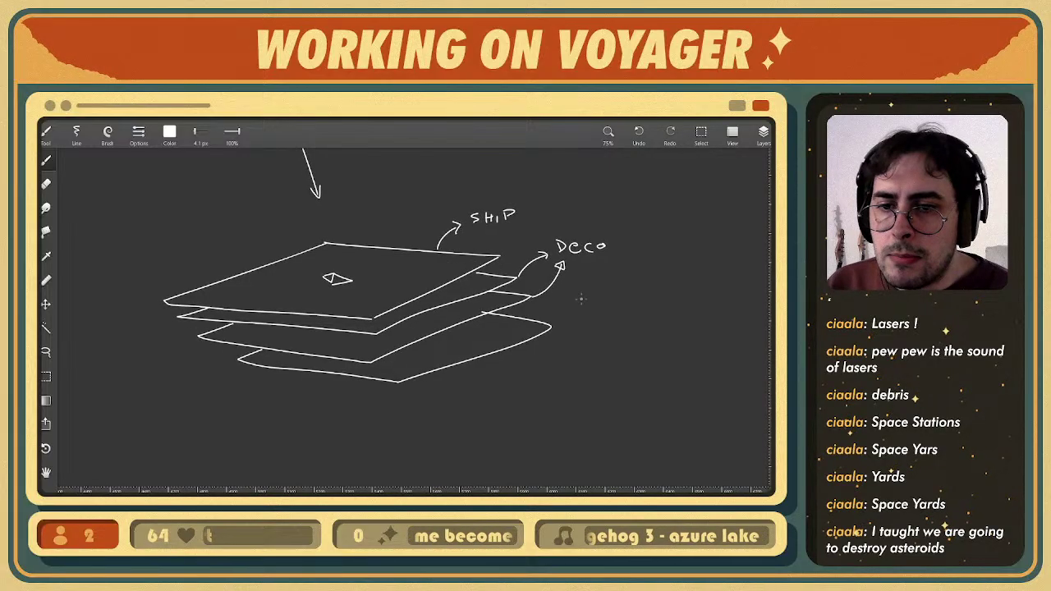
key("ctrl+z")
key("ctrl+z")
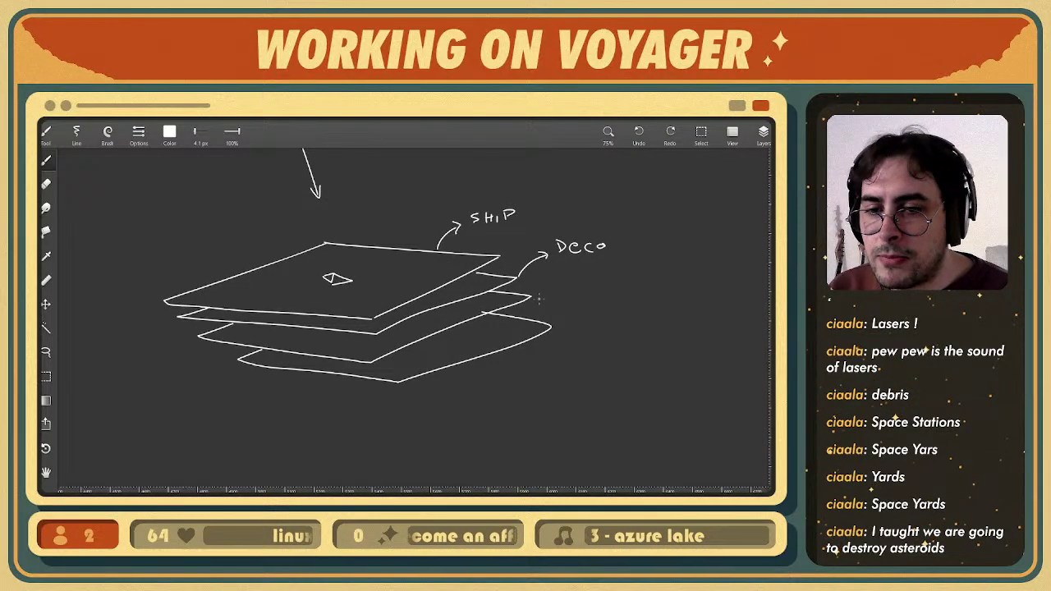
- Draw an arrow from the third plane's corner and label it "PLANETS"
mouse_move(556, 288)
left_mouse_down()
mouse_move(561, 279)
mouse_move(563, 290)
mouse_move(631, 286)
mouse_move(647, 273)
mouse_move(678, 285)
left_mouse_up()
key("ctrl+z")
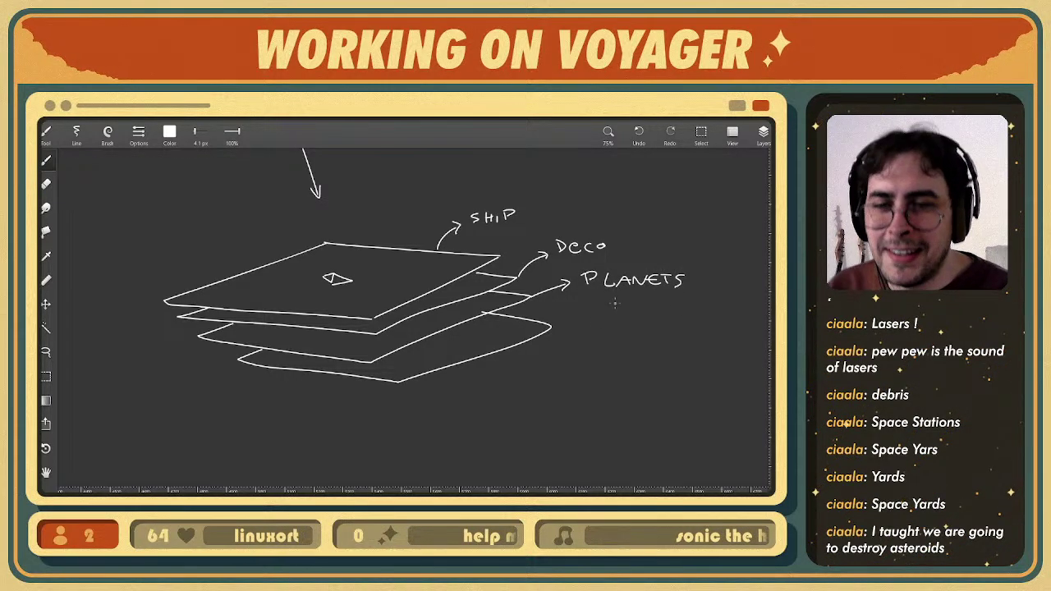
mouse_move(614, 304)
left_mouse_down()
mouse_move(585, 306)
mouse_move(667, 302)
left_mouse_up()
key("ctrl+z")
- Draw a curved arrow from the lowest plane's corner and label it "BG"
mouse_move(507, 267)
left_mouse_down()
mouse_move(496, 279)
mouse_move(494, 248)
left_mouse_up()
left_click_drag(528, 341, 606, 339)
left_click(596, 341)
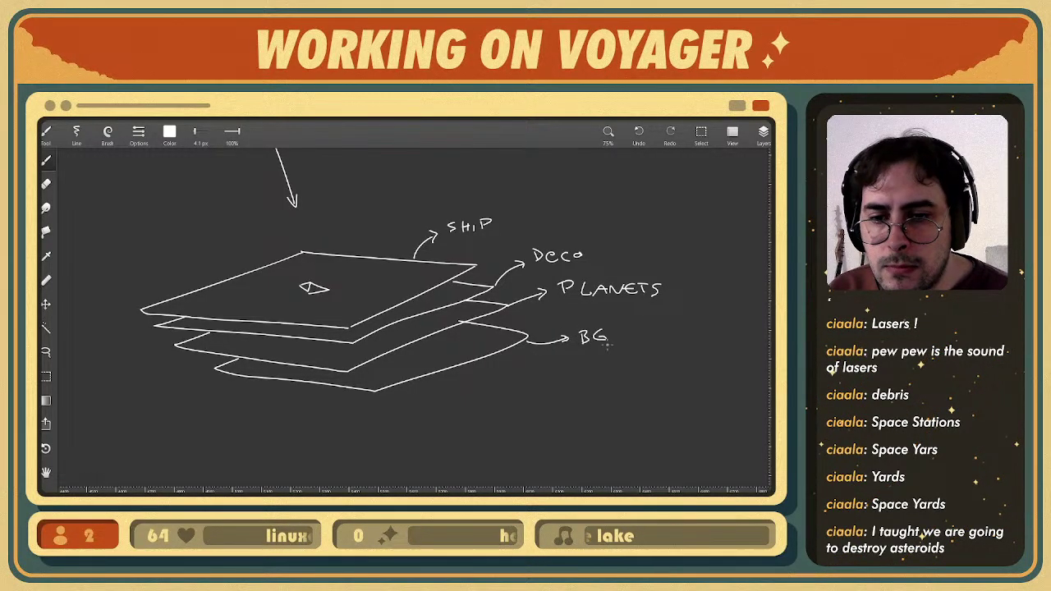
middle_click_drag(530, 333, 552, 322)
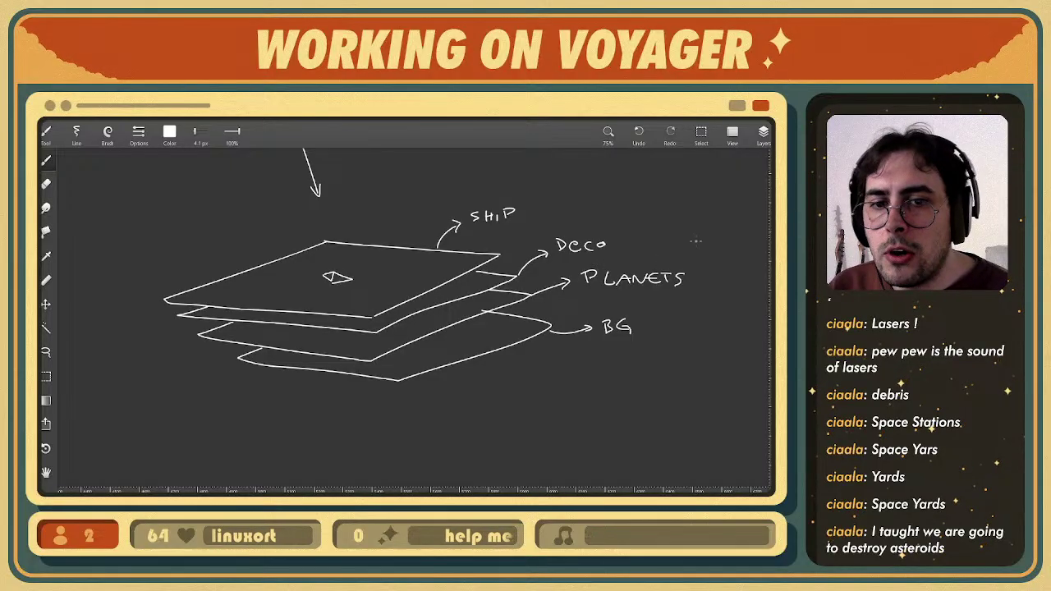
- Undo the lowest plane's "BG" lettering and draw a curly brace beyond the plane labels, marked "BG"
key("ctrl+z")
key("ctrl+z")
key("ctrl+z")
key("ctrl+z")
middle_click_drag(698, 267, 642, 269)
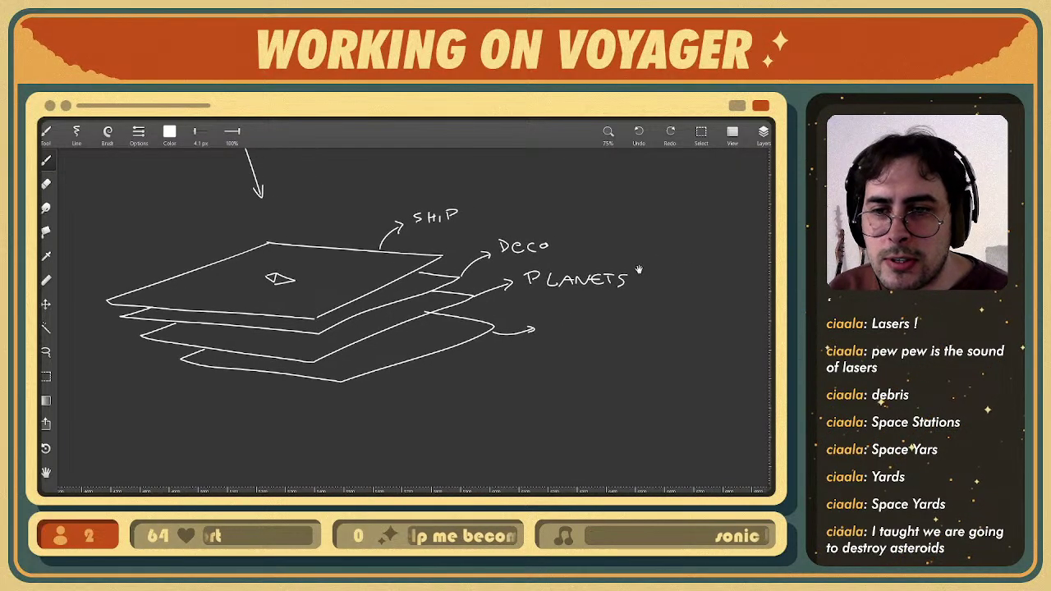
left_click_drag(652, 235, 666, 345)
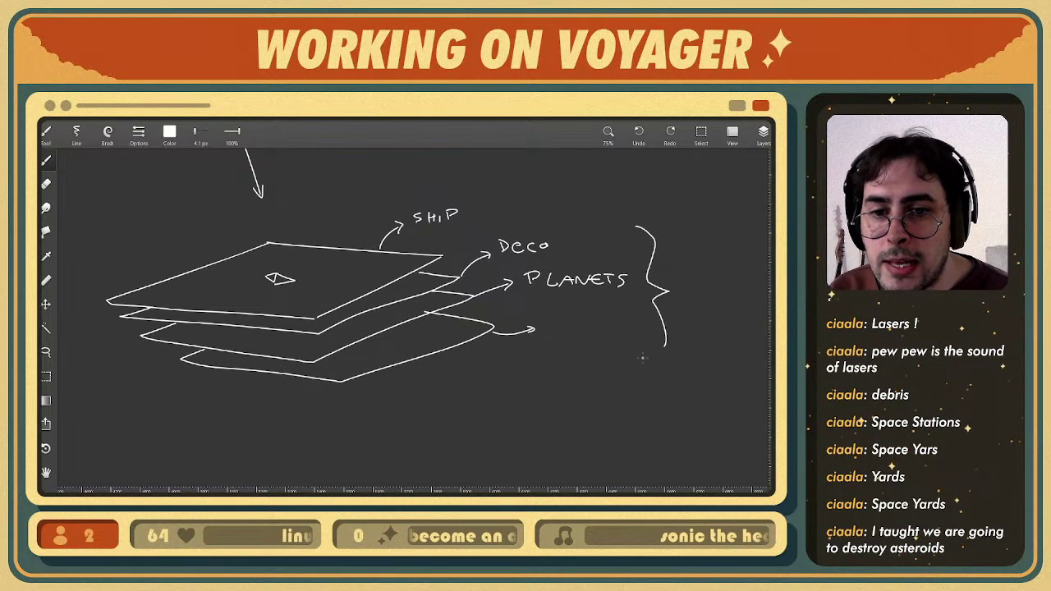
left_click_drag(685, 293, 684, 303)
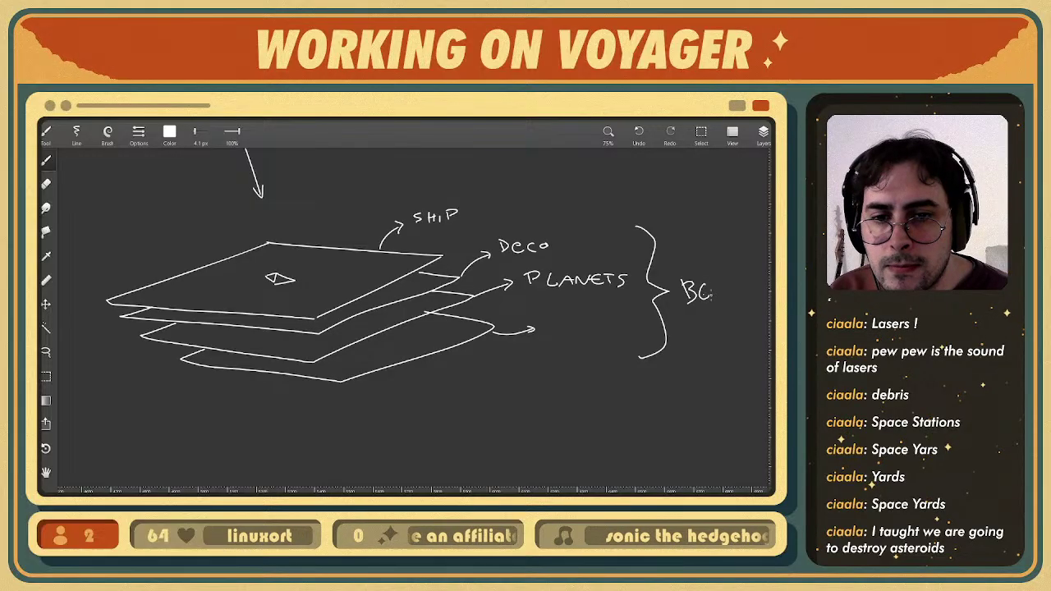
- Write "SPACE" at the end of the lowest plane's arrow
mouse_move(565, 317)
left_mouse_down()
mouse_move(553, 329)
mouse_move(563, 329)
left_mouse_up()
left_click_drag(567, 335, 579, 335)
left_click_drag(570, 330, 588, 335)
mouse_move(602, 325)
left_mouse_down()
mouse_move(591, 330)
mouse_move(599, 335)
left_mouse_up()
mouse_move(598, 344)
middle_mouse_down()
mouse_move(631, 346)
mouse_move(586, 335)
mouse_move(603, 337)
middle_mouse_up()
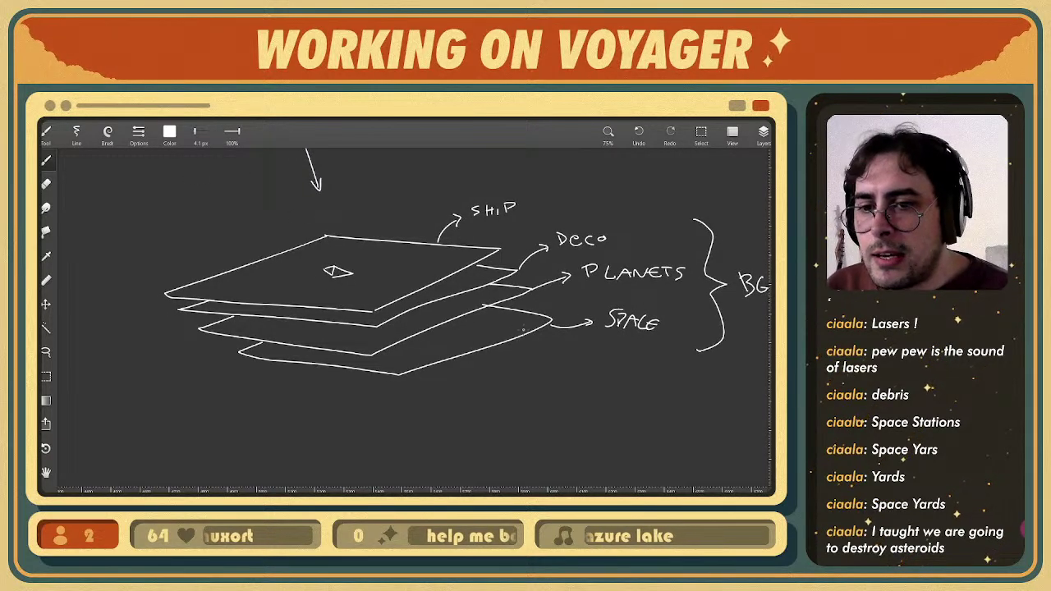
- Sketch wavy cloud-like lines across the visible parts of the Space plane
mouse_move(526, 326)
left_mouse_down()
mouse_move(447, 325)
mouse_move(435, 340)
mouse_move(462, 358)
mouse_move(489, 327)
mouse_move(522, 325)
mouse_move(503, 335)
left_mouse_up()
left_click_drag(384, 351, 396, 372)
left_click_drag(293, 350, 293, 360)
left_click_drag(331, 350, 368, 370)
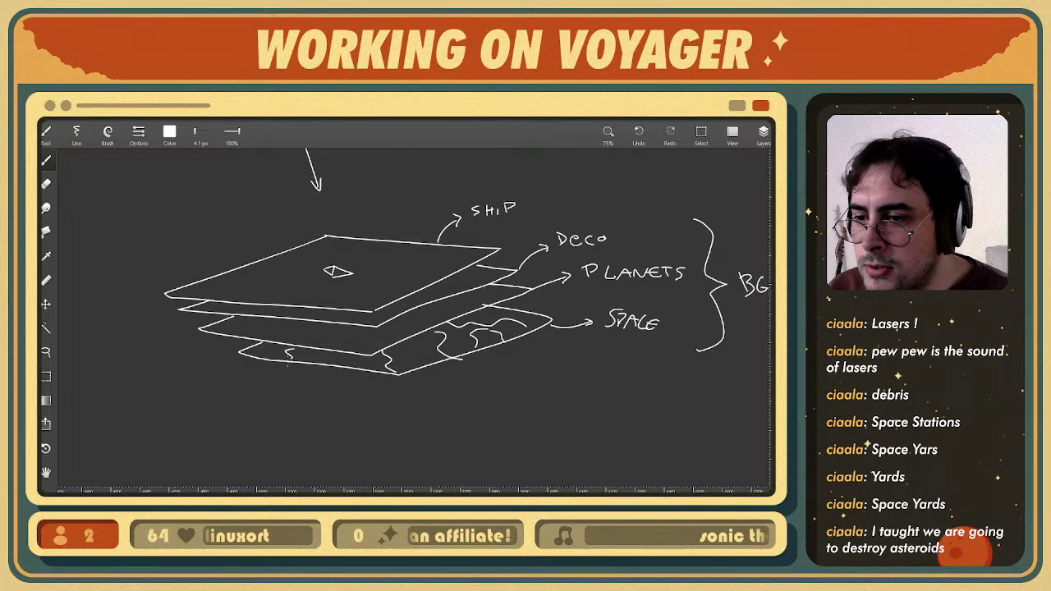
middle_click_drag(452, 349, 468, 351)
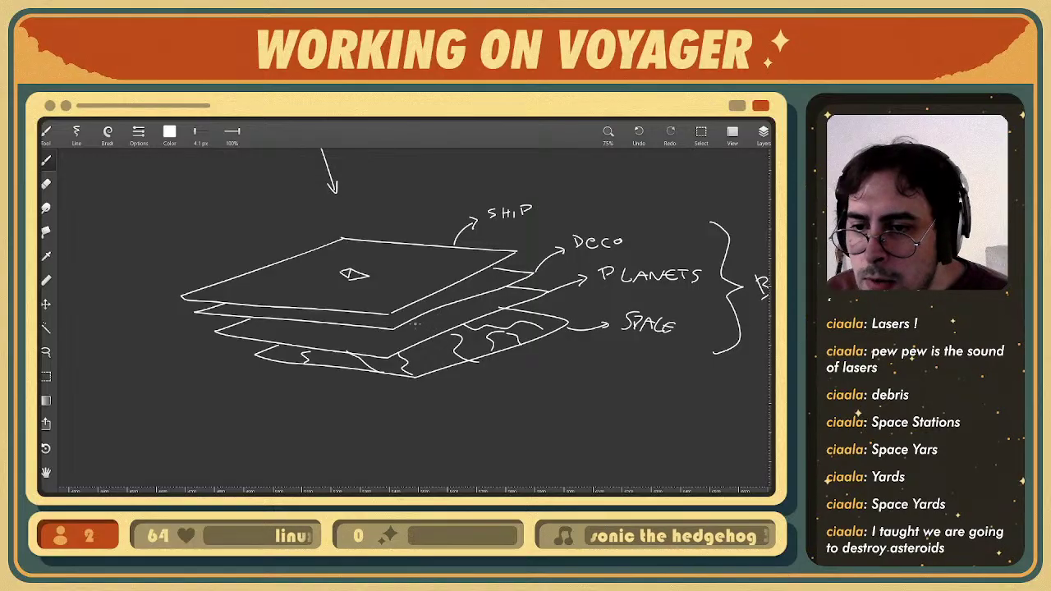
- Sketch two partly shaded planets on the Planets plane and several small round objects on the Deco plane
mouse_move(416, 325)
left_mouse_down()
mouse_move(460, 307)
mouse_move(438, 316)
left_mouse_up()
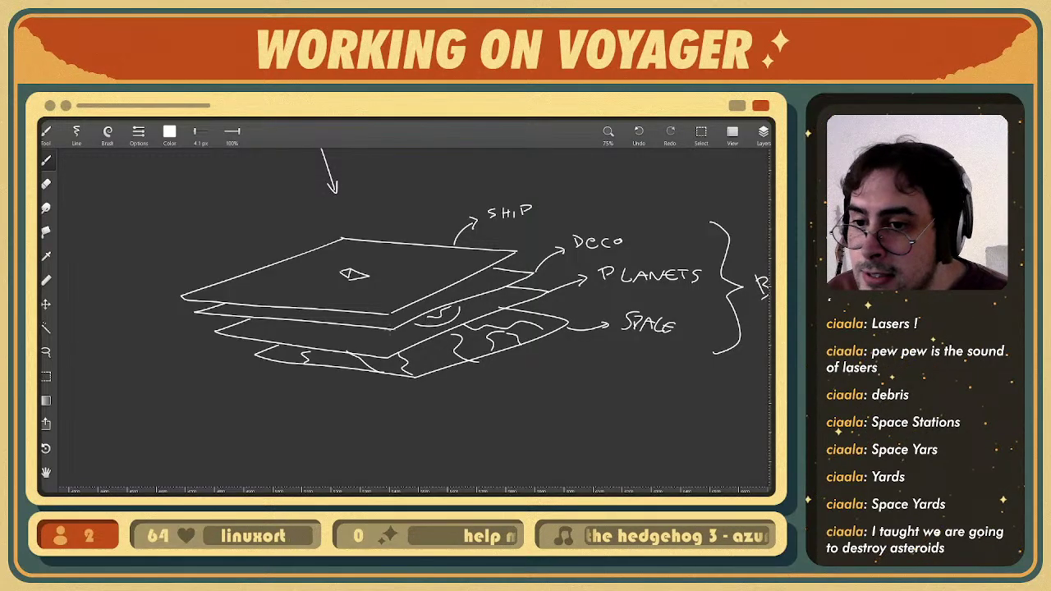
left_click_drag(297, 332, 321, 328)
left_click_drag(303, 327, 317, 330)
middle_click_drag(409, 308, 418, 312)
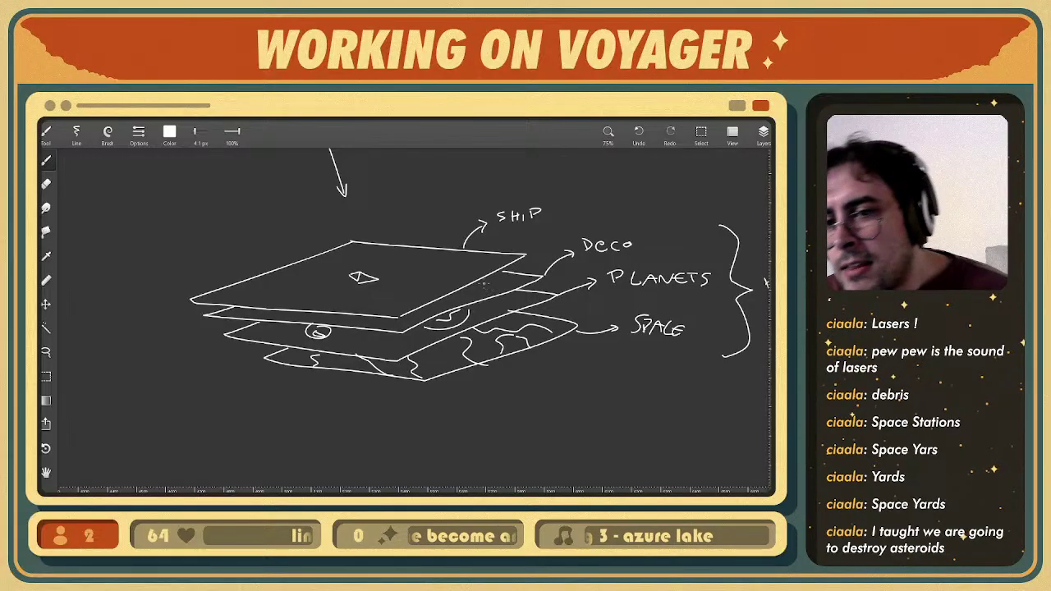
left_click_drag(495, 279, 488, 289)
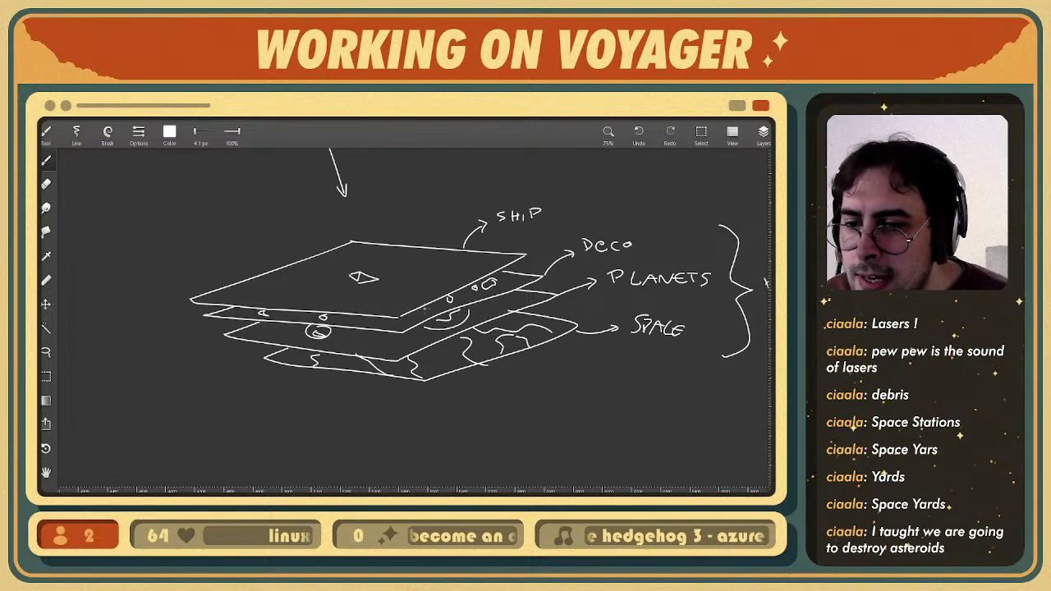
left_click_drag(391, 230, 446, 389)
left_click_drag(386, 209, 454, 382)
key("ctrl+z")
key("ctrl+z")
key("ctrl+z")
key("ctrl+z")
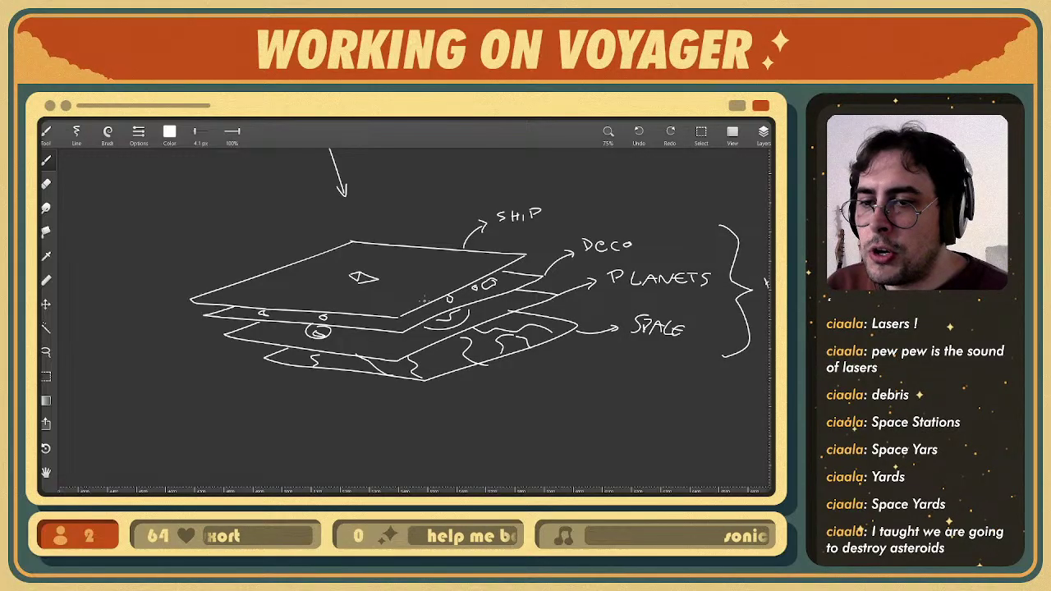
middle_click_drag(391, 289, 406, 328)
scroll(405, 327, "down", 3)
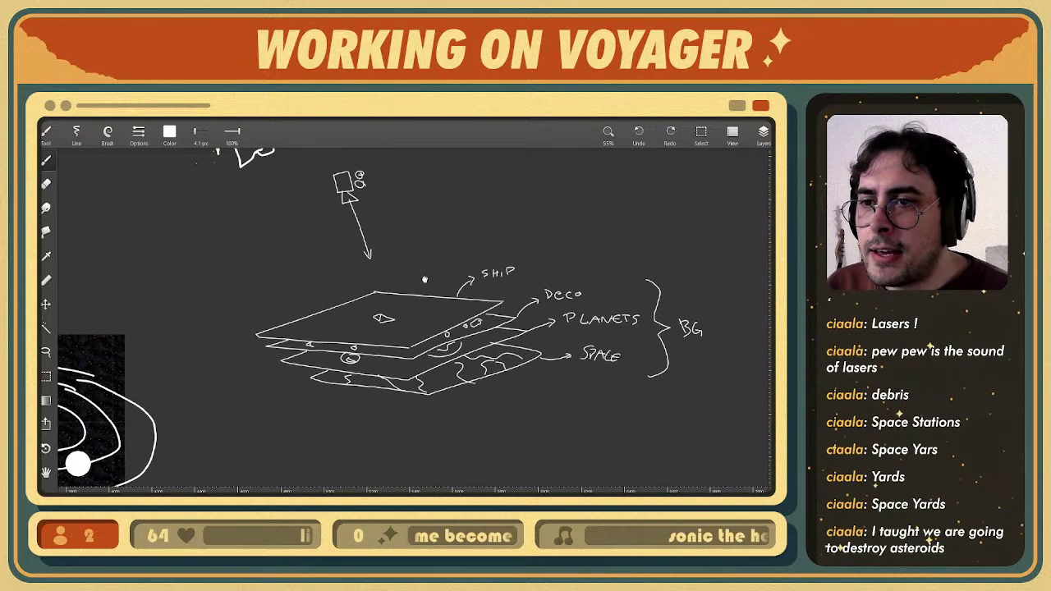
left_click_drag(383, 259, 446, 421)
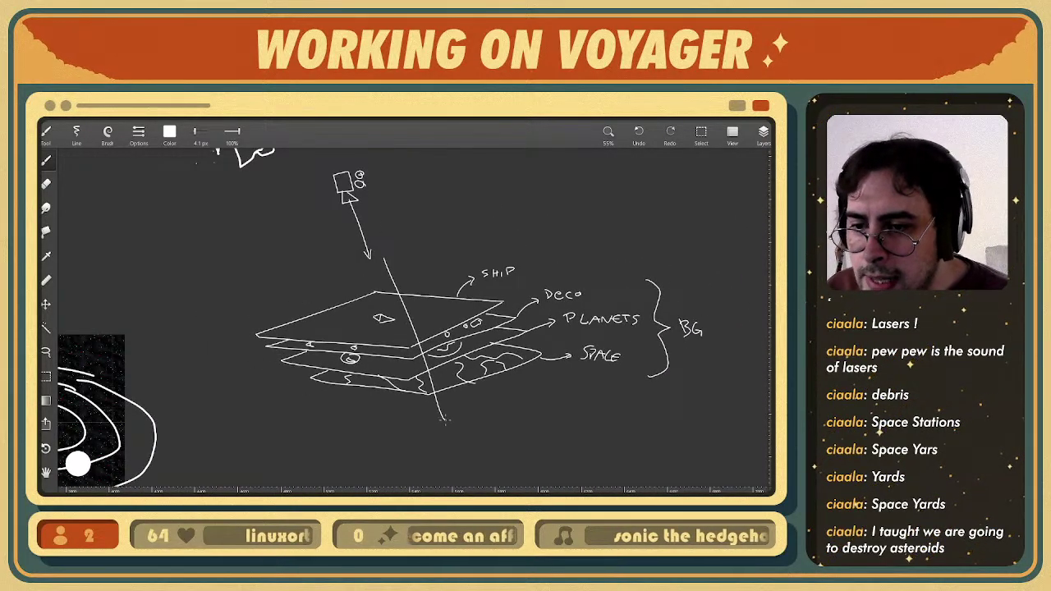
key("ctrl+z")
- Number the four stacked planes 1 to 4, from the Ship plane down to the Space plane
scroll(425, 382, "up", 3)
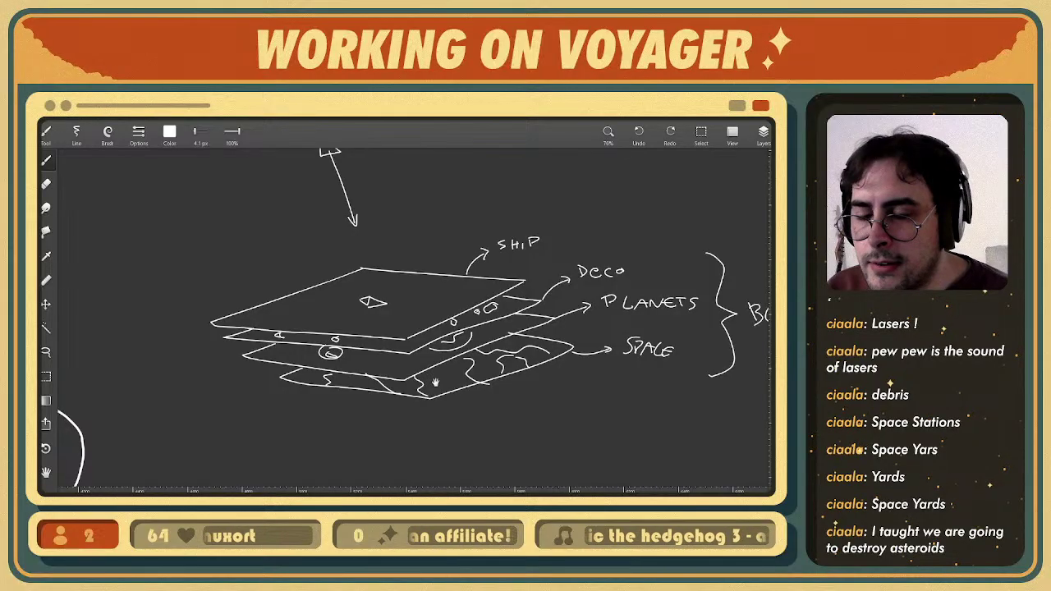
middle_click_drag(434, 382, 426, 377)
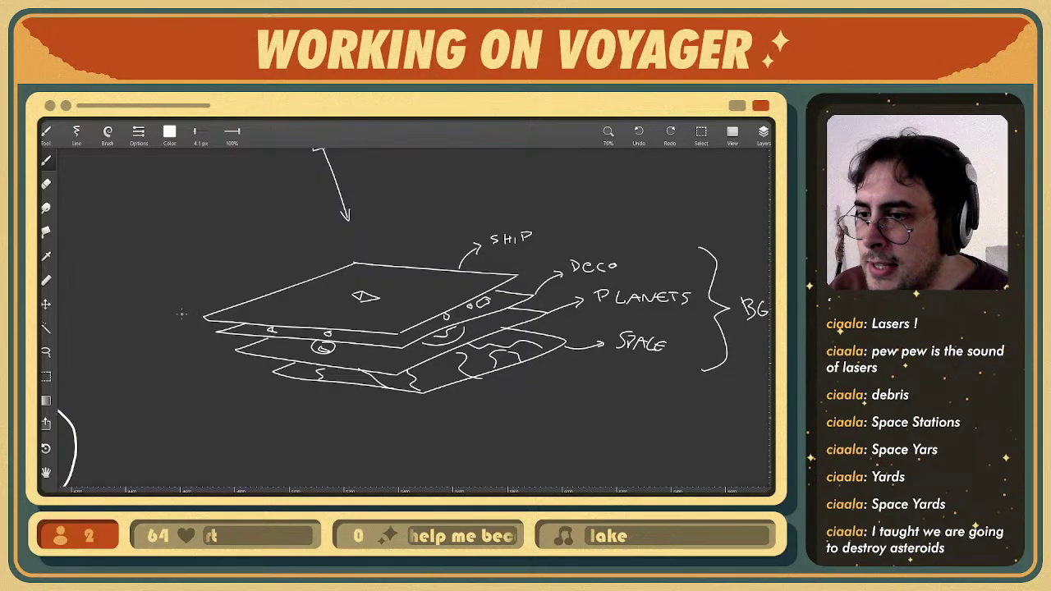
left_click_drag(182, 312, 199, 338)
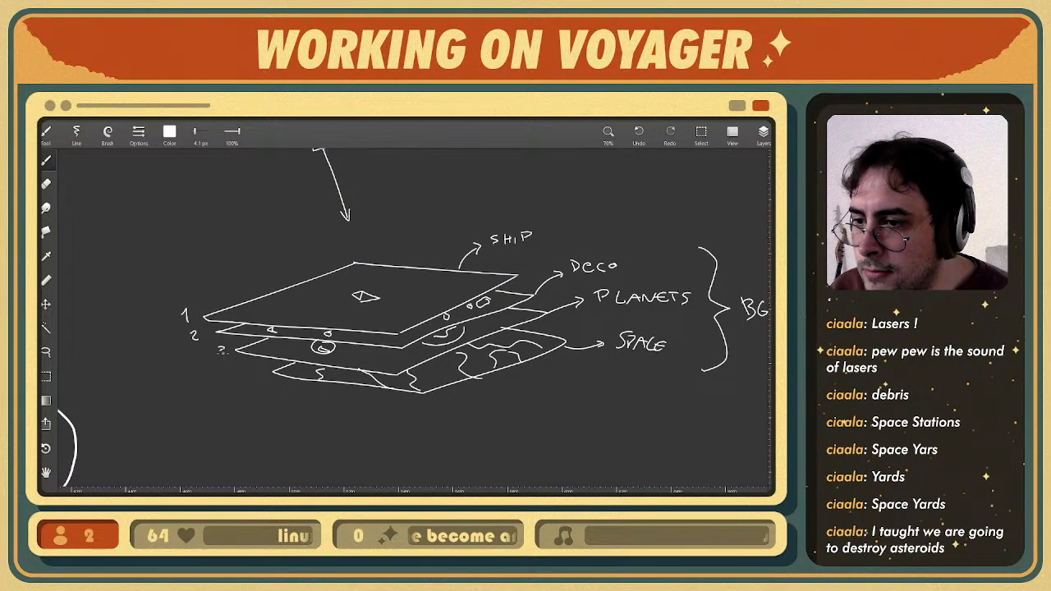
left_click_drag(256, 371, 260, 383)
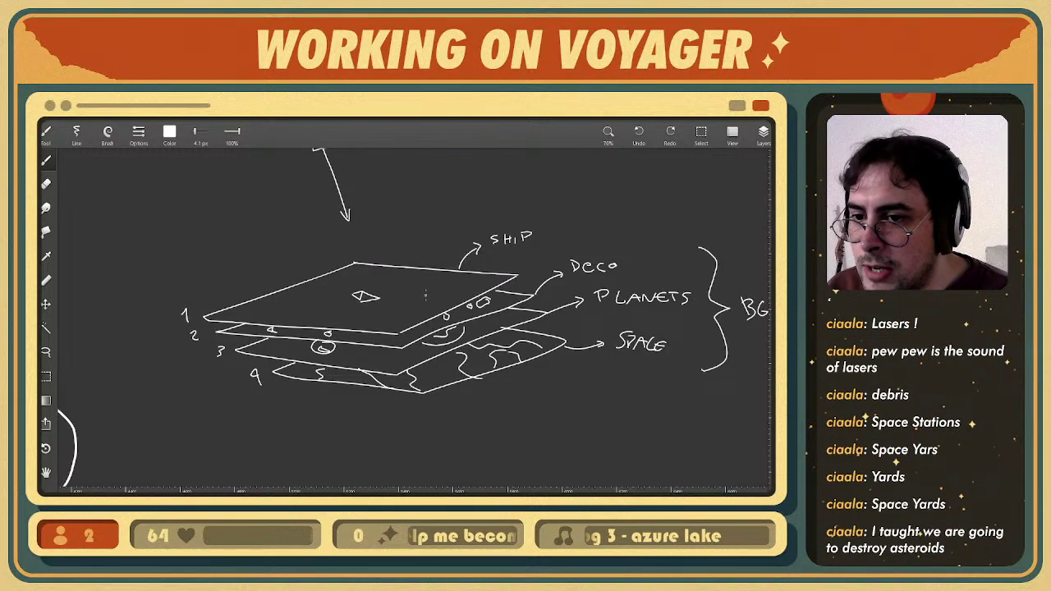
- Sketch a second triangular ship on the Ship plane and draw a dashed arrow from it to the first ship
left_click_drag(455, 279, 458, 296)
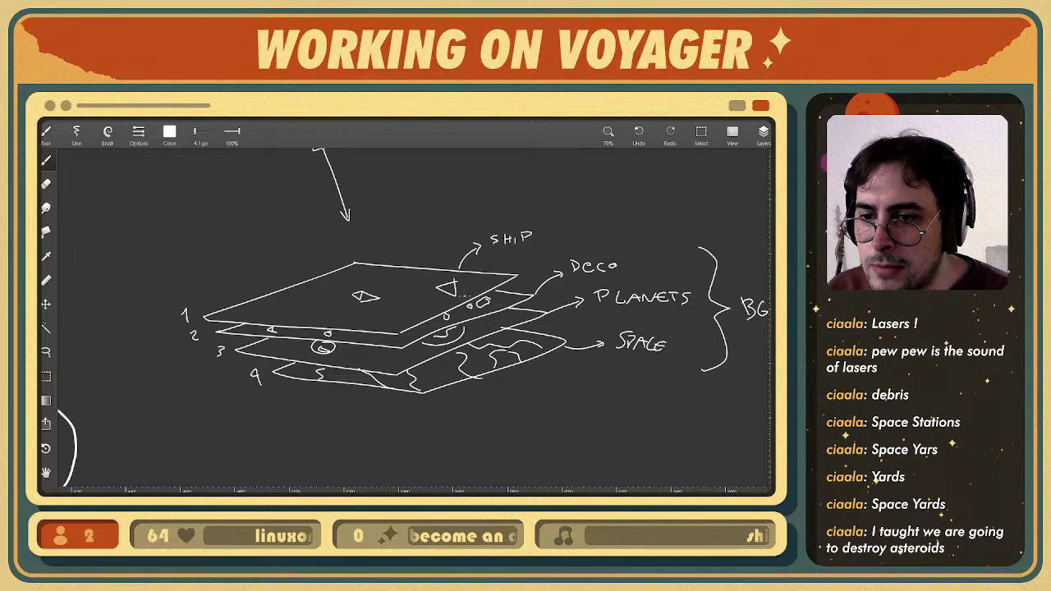
mouse_move(383, 294)
left_mouse_down()
mouse_move(382, 305)
mouse_move(404, 293)
left_mouse_up()
key("ctrl+z")
left_click_drag(407, 293, 414, 293)
mouse_move(417, 292)
left_mouse_down()
mouse_move(434, 291)
mouse_move(429, 306)
left_mouse_up()
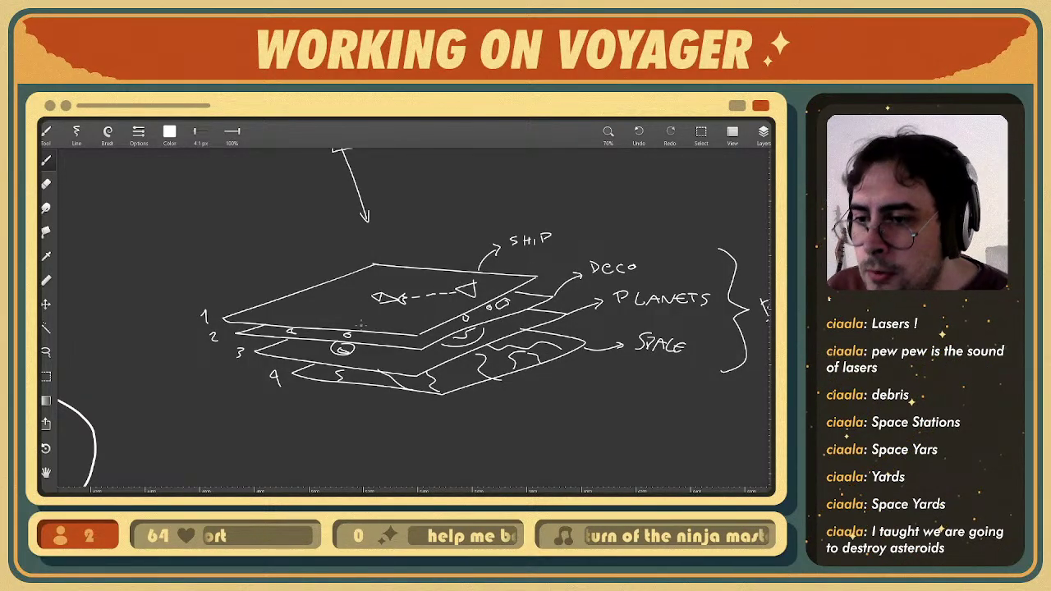
left_click_drag(234, 334, 431, 346)
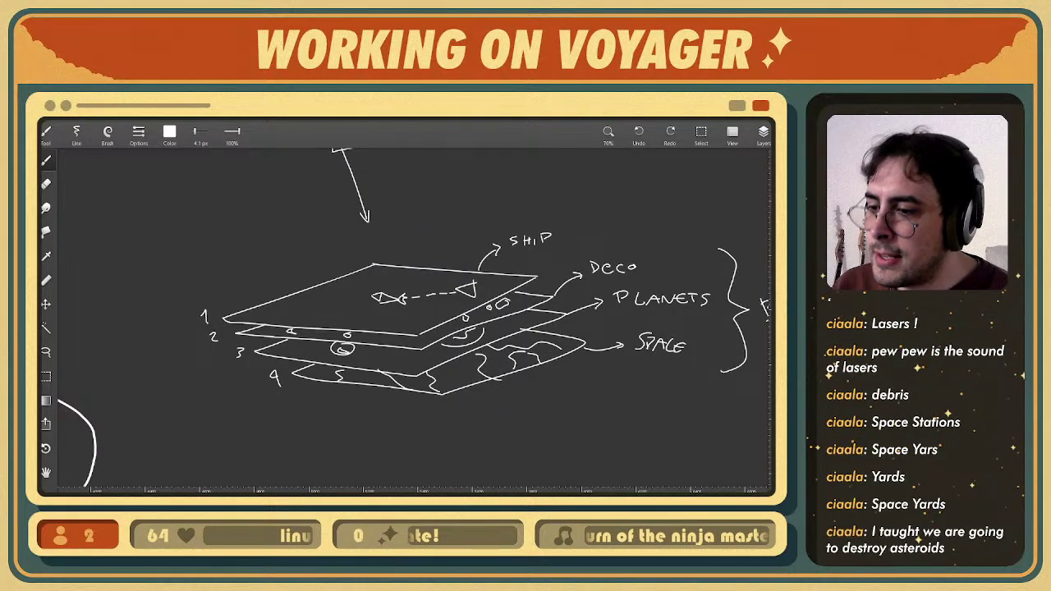
- Switch to the running game in Unity and fly the ship near the planet to examine how the background moves
key("alt+Tab")
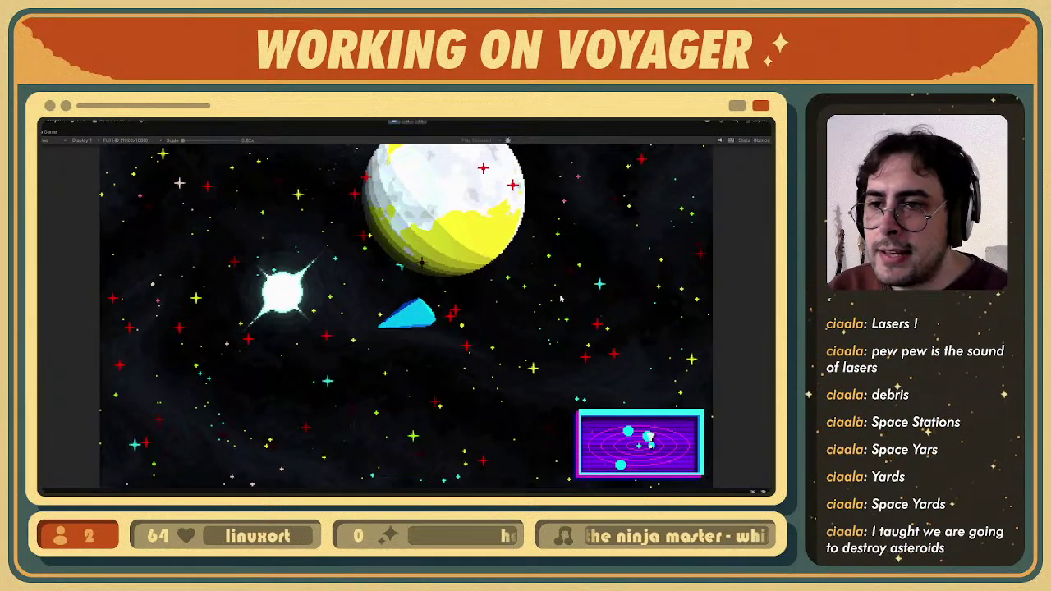
key("w")
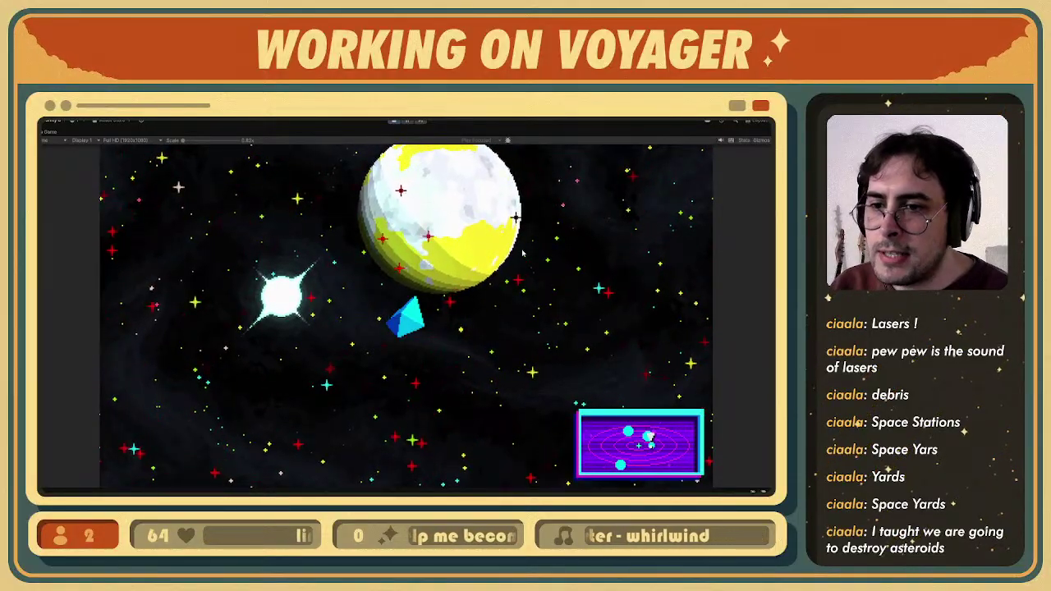
key("w")
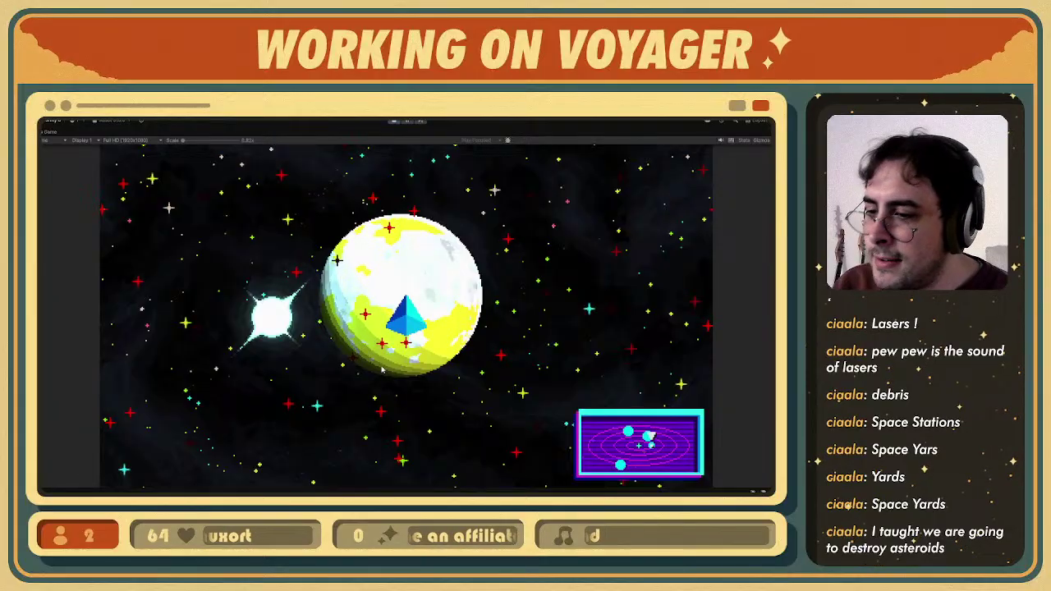
key("alt+Tab")
mouse_move(424, 274)
middle_mouse_down()
mouse_move(425, 300)
mouse_move(426, 257)
middle_mouse_up()
scroll(433, 285, "down", 2)
scroll(432, 286, "down", 1)
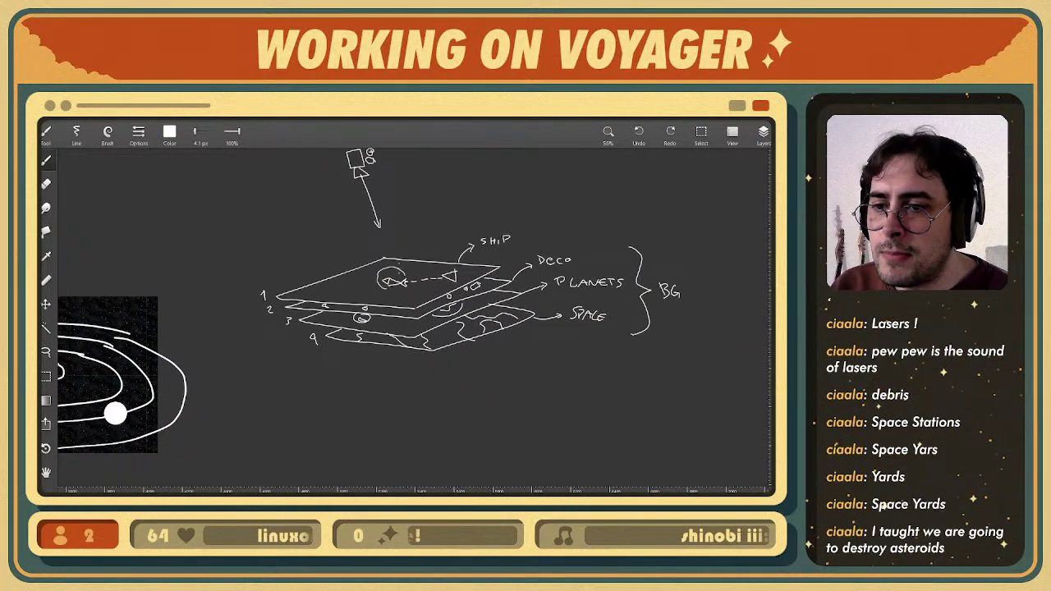
mouse_move(484, 375)
middle_mouse_down()
mouse_move(467, 340)
mouse_move(455, 401)
middle_mouse_up()
left_click_drag(363, 172, 398, 197)
key("ctrl+z")
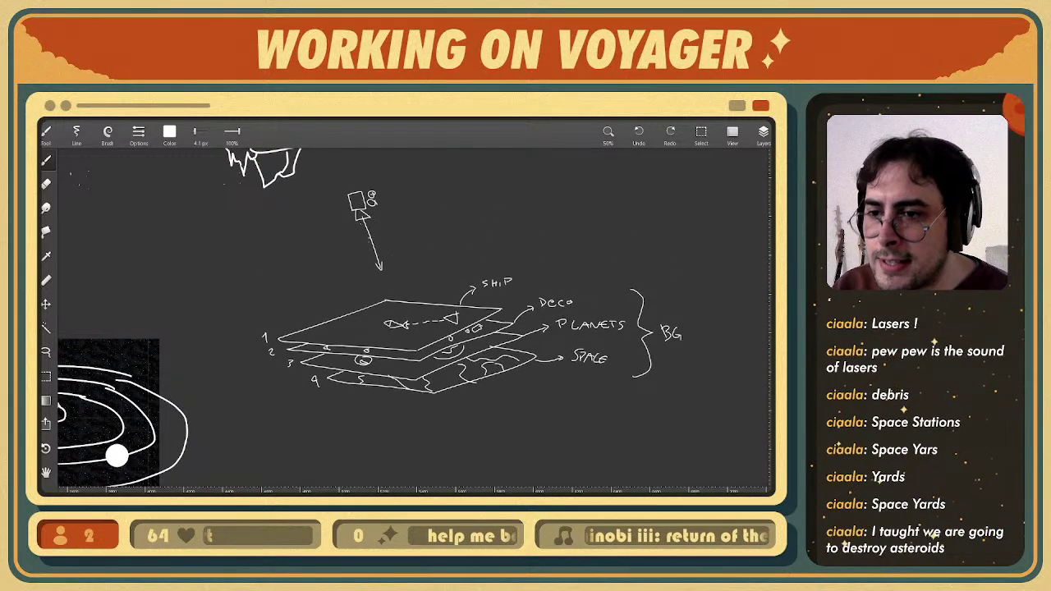
left_click_drag(384, 264, 390, 280)
key("ctrl+z")
left_click_drag(396, 318, 399, 317)
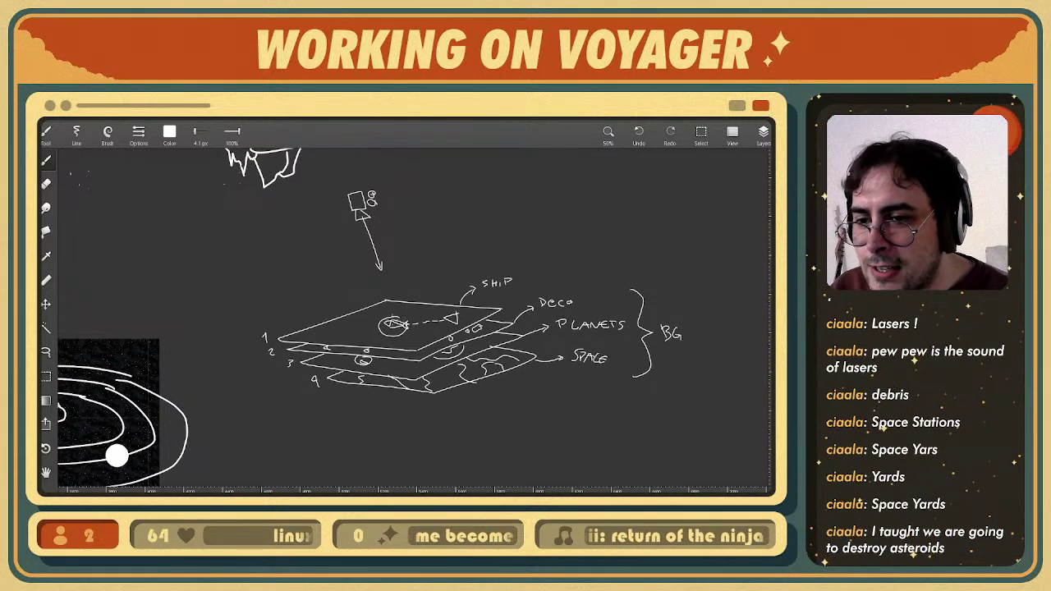
key("ctrl+z")
- Draw a freehand circle on the empty canvas well below the plane diagram
middle_click_drag(501, 425, 470, 145)
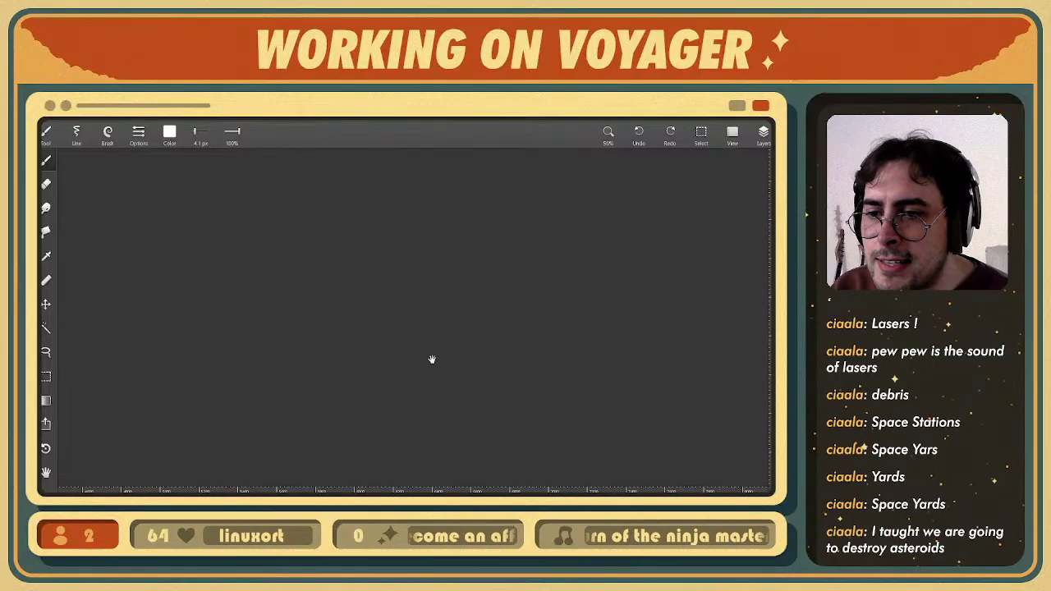
mouse_move(481, 349)
left_mouse_down()
mouse_move(376, 329)
mouse_move(472, 337)
mouse_move(394, 354)
mouse_move(413, 315)
left_mouse_up()
key("ctrl+z")
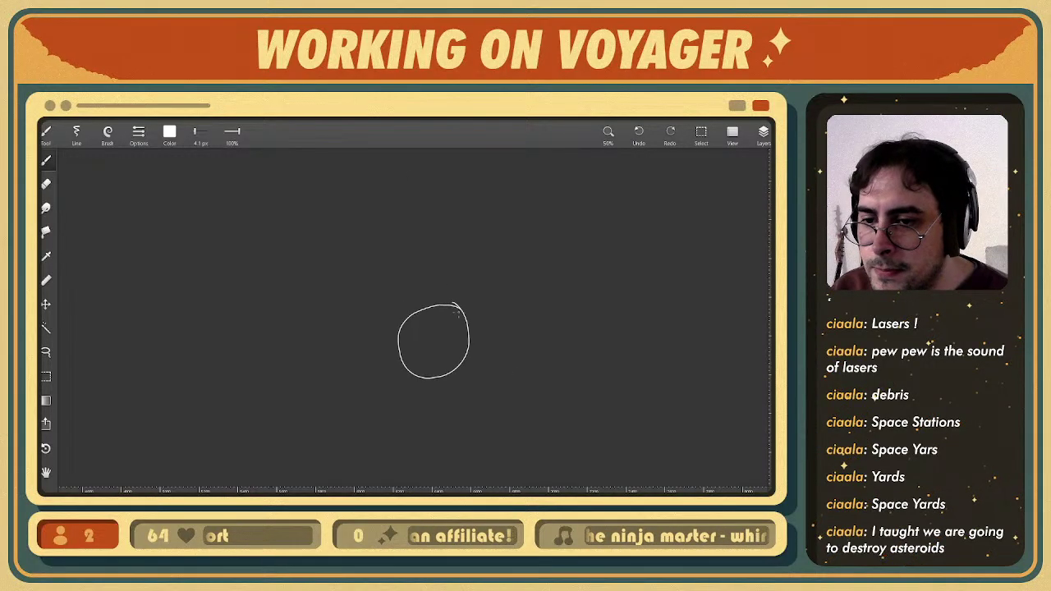
- Lasso a small area of the sketch and delete the selected strokes
middle_click_drag(432, 277, 432, 289, "ctrl")
mouse_move(450, 224)
middle_mouse_down()
mouse_move(450, 348)
mouse_move(446, 313)
mouse_move(469, 348)
mouse_move(465, 300)
mouse_move(473, 397)
mouse_move(457, 312)
mouse_move(455, 330)
middle_mouse_up()
key("l")
mouse_move(348, 200)
left_mouse_down()
mouse_move(409, 413)
mouse_move(423, 407)
mouse_move(370, 250)
mouse_move(383, 233)
left_mouse_up()
key("Delete")
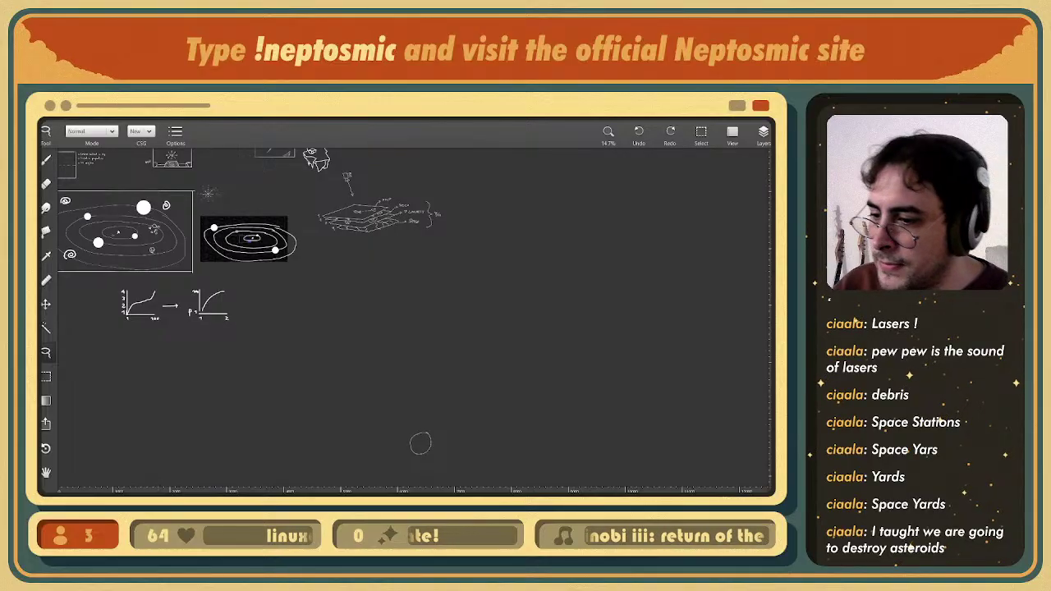
- Switch to the running Unity game, steer the ship to examine the stars and planet around it, and return to the drawing canvas
left_click(164, 498)
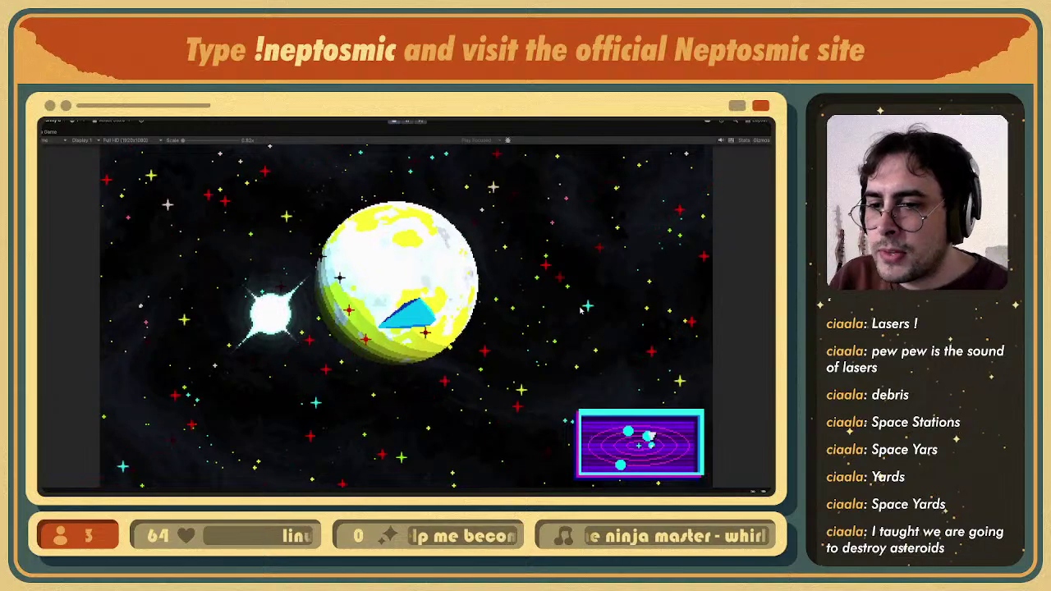
key("w")
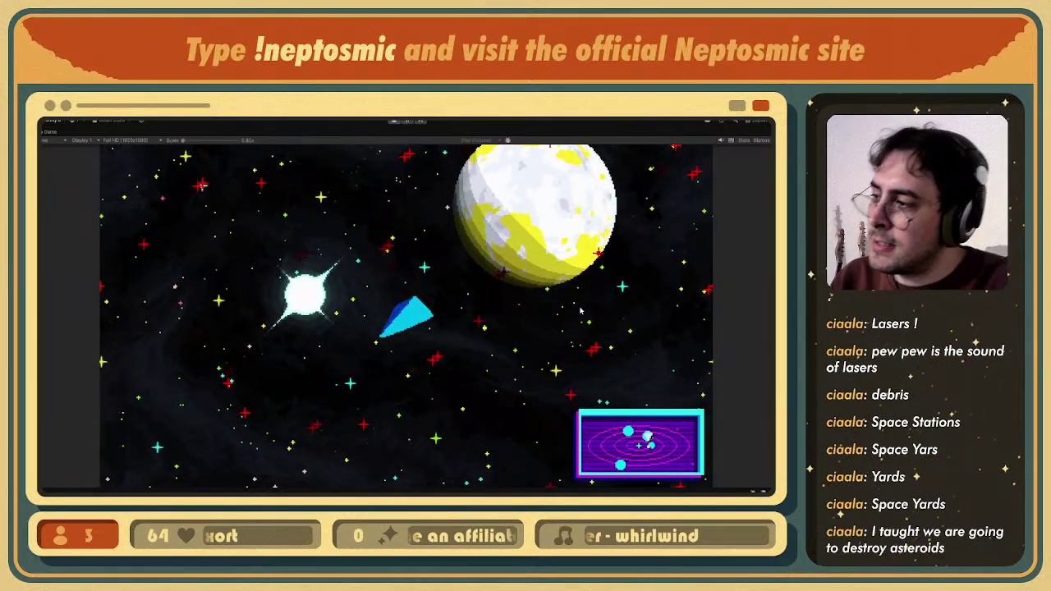
key("d")
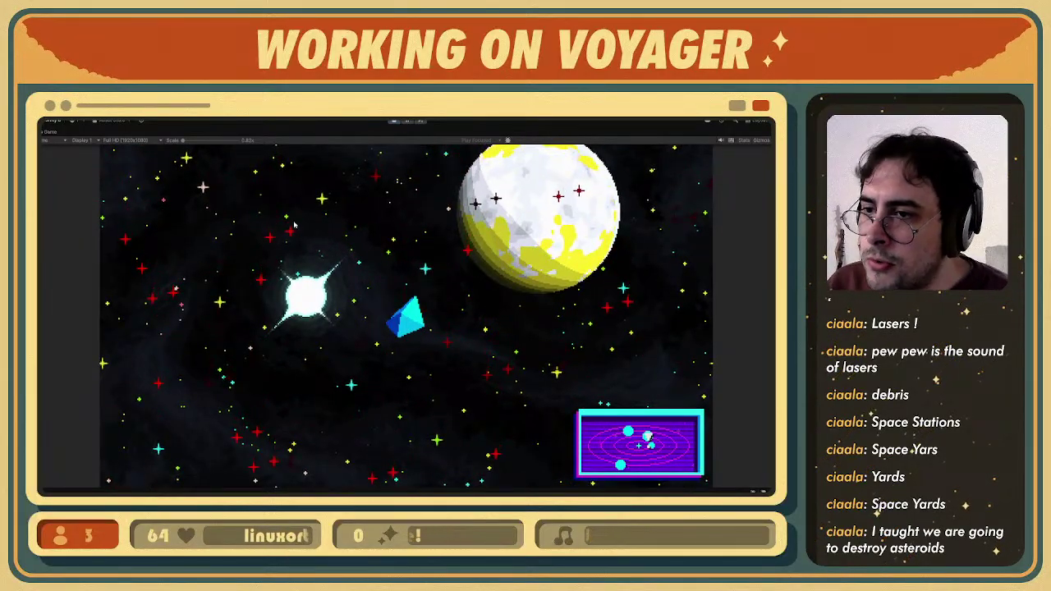
left_click(306, 496)
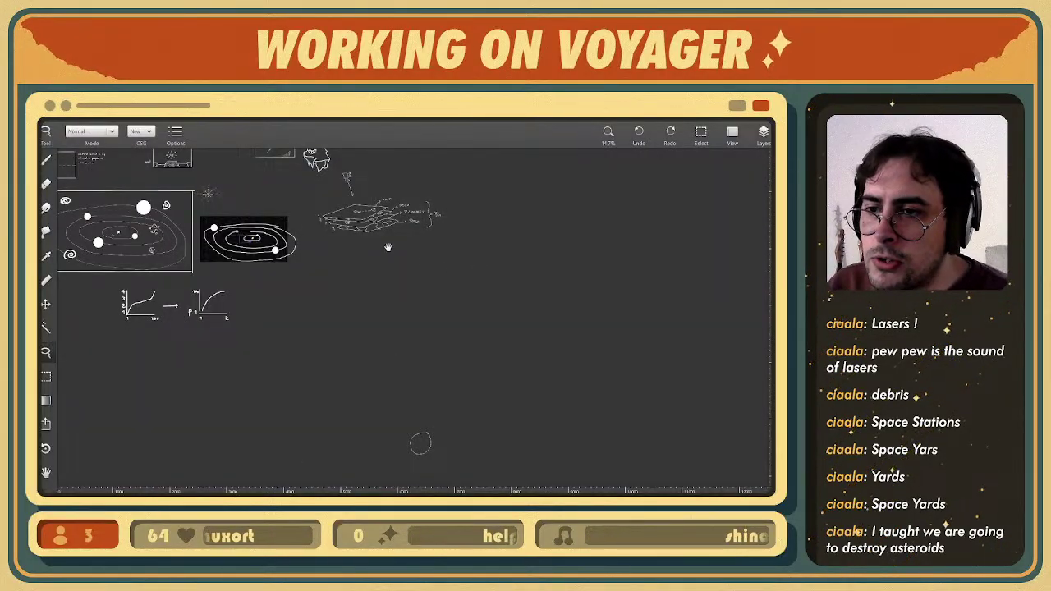
- Draw a fourth-sided plane labelled -1 above the ship plane in the layer diagram and add two small rounded shapes on it
middle_click_drag(389, 246, 367, 299)
scroll(368, 336, "up", 8)
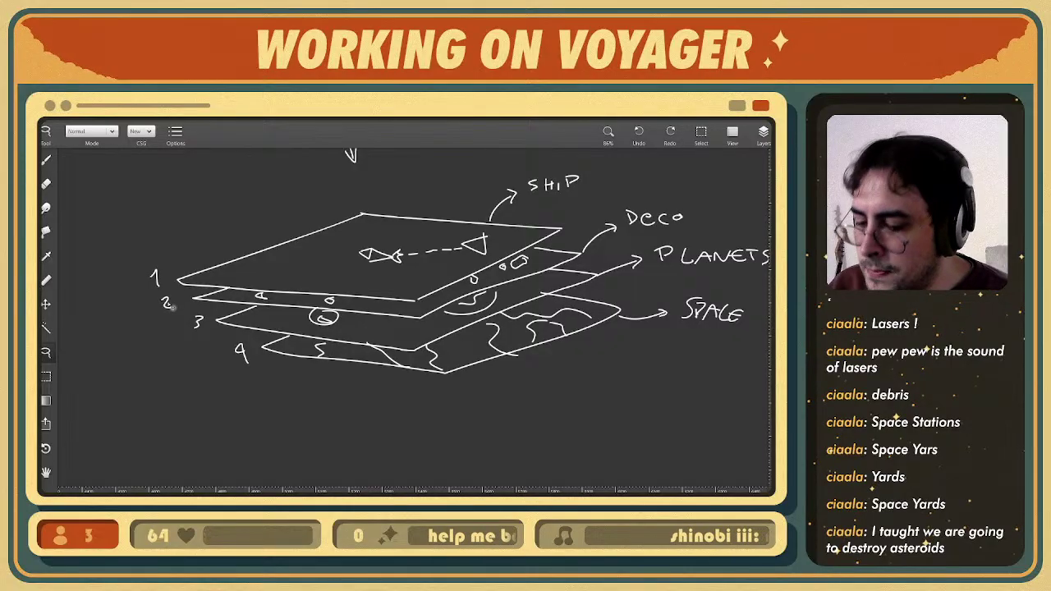
key("b")
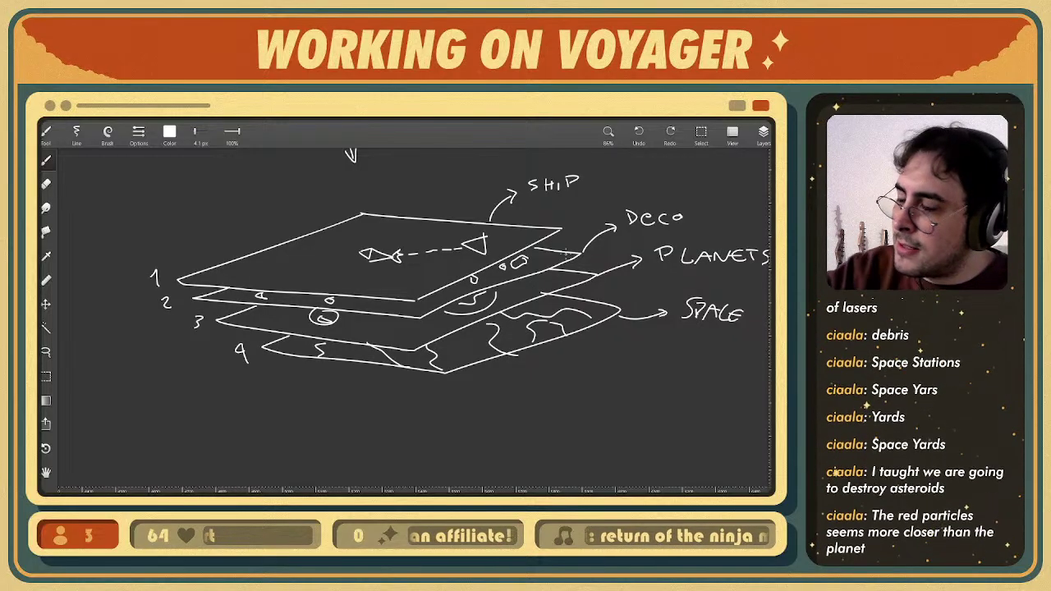
middle_click_drag(376, 275, 425, 320)
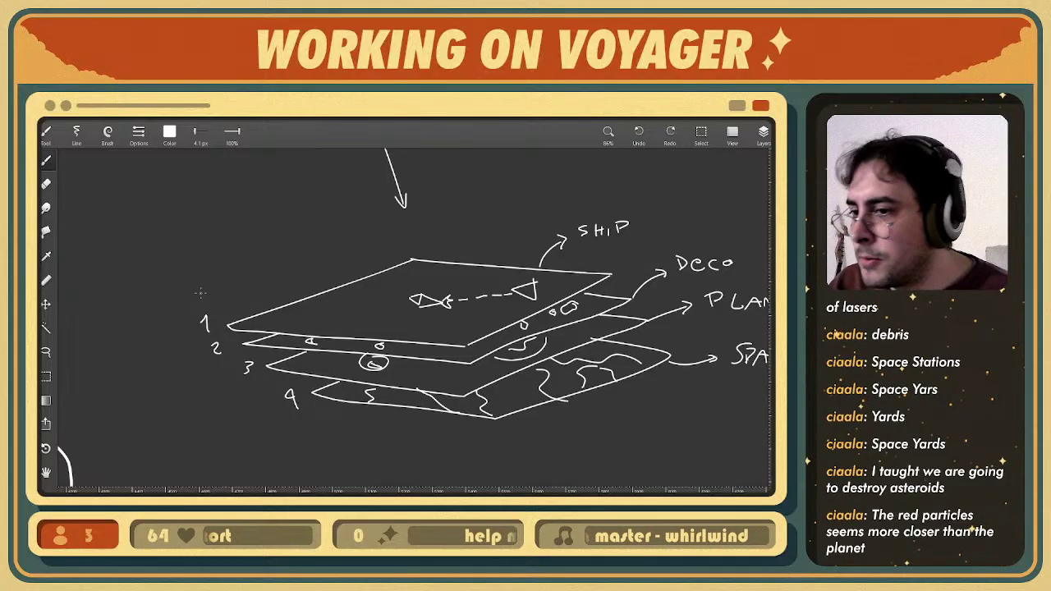
left_click_drag(170, 286, 179, 284)
mouse_move(185, 280)
left_mouse_down()
mouse_move(192, 274)
mouse_move(194, 291)
mouse_move(404, 310)
mouse_move(568, 241)
mouse_move(420, 232)
mouse_move(188, 283)
mouse_move(217, 296)
left_mouse_up()
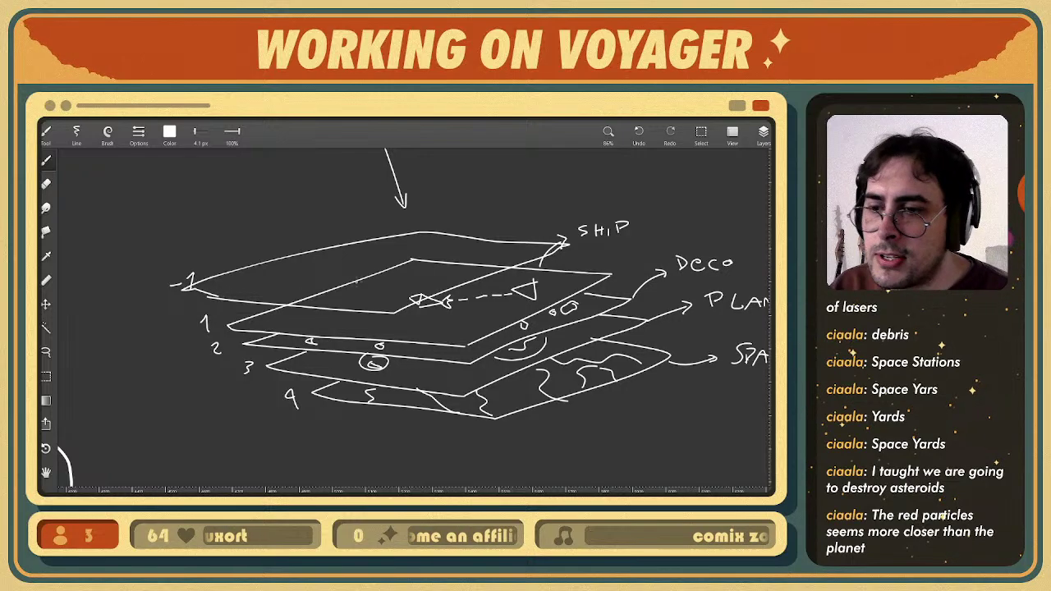
left_click_drag(278, 268, 288, 276)
mouse_move(346, 298)
left_mouse_down()
mouse_move(376, 305)
mouse_move(340, 294)
left_mouse_up()
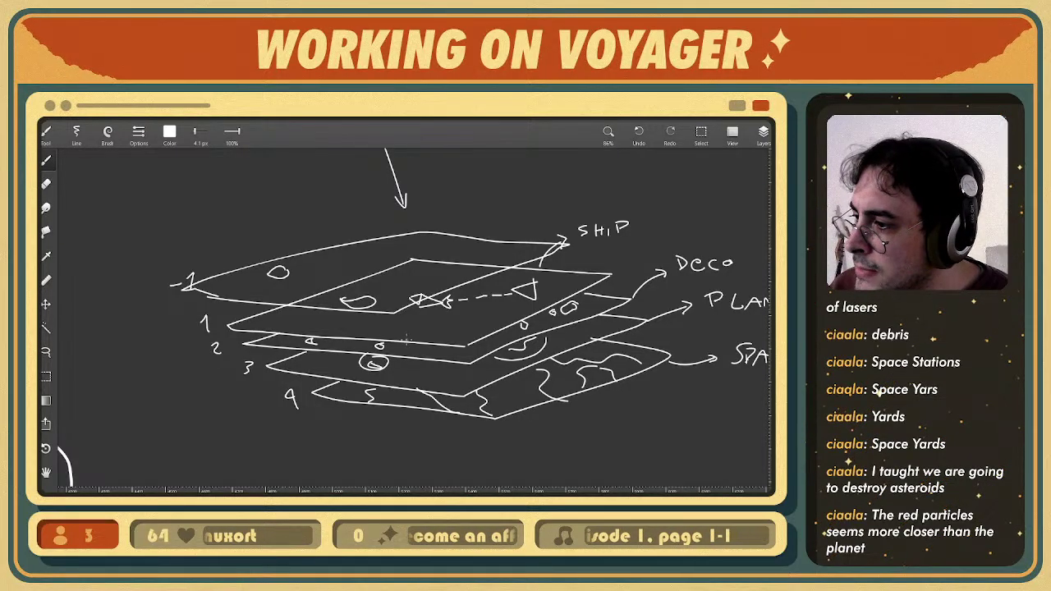
- Undo the strokes of the -1 plane, its label and the shapes on it
key("ctrl+z")
key("ctrl+z")
key("ctrl+z")
key("ctrl+z")
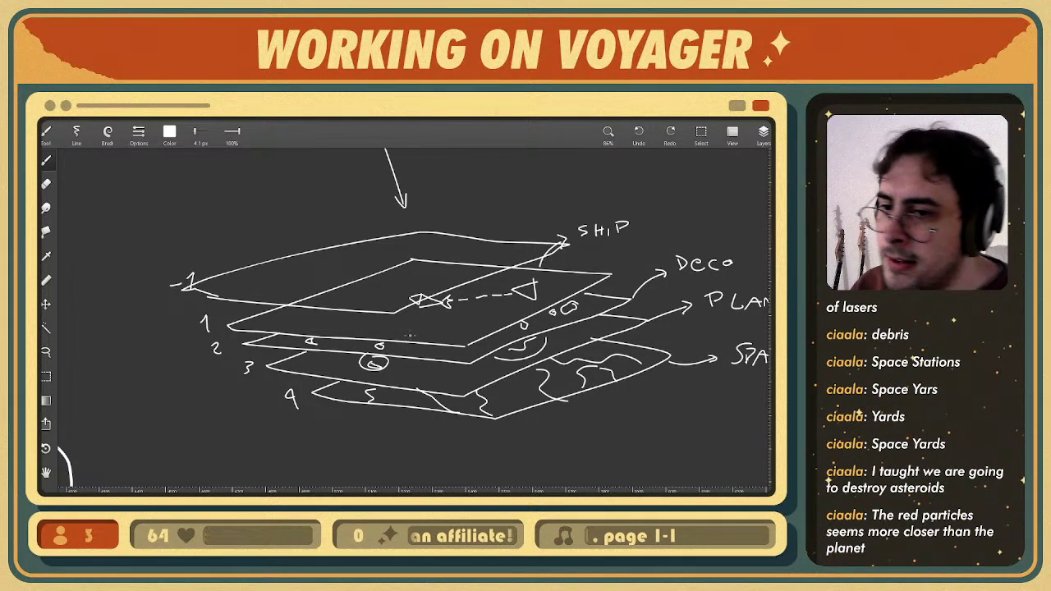
key("ctrl+z")
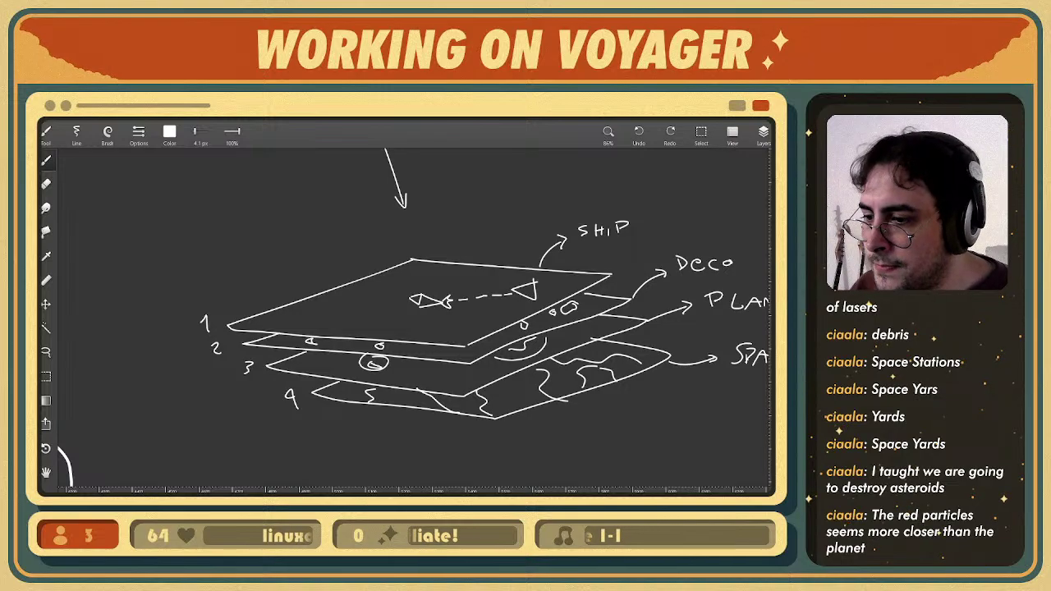
- Glance at the running game in Unity, switch to the Figma planner and examine the Planetary System tasks on space backgrounds and asteroid decoration
key("alt+Tab")
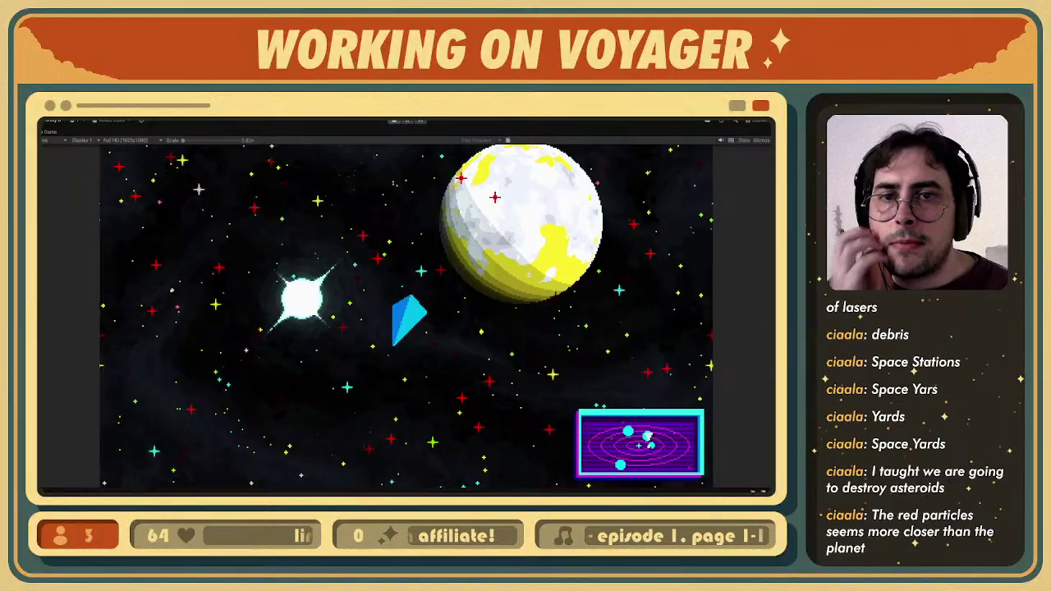
key("alt+Tab")
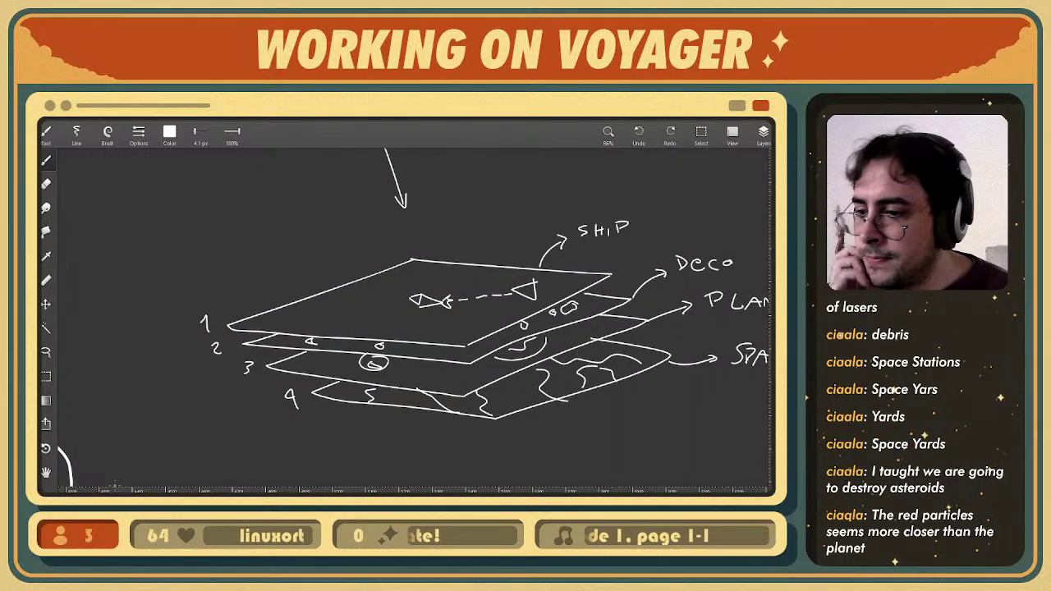
key("alt+Tab")
middle_click_drag(382, 338, 371, 322)
scroll(371, 322, "up", 1, "ctrl")
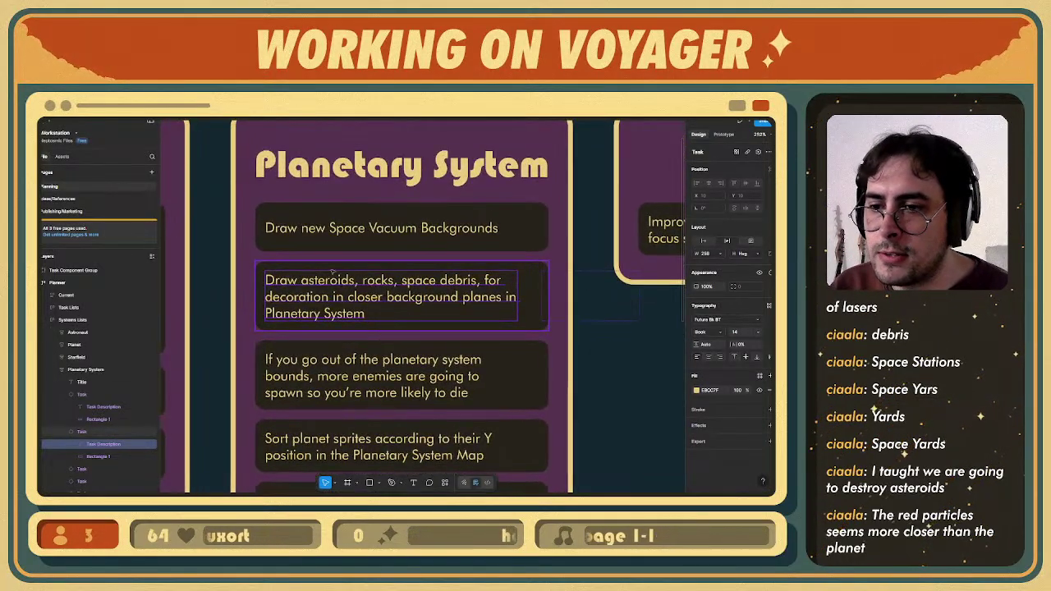
left_click(549, 327)
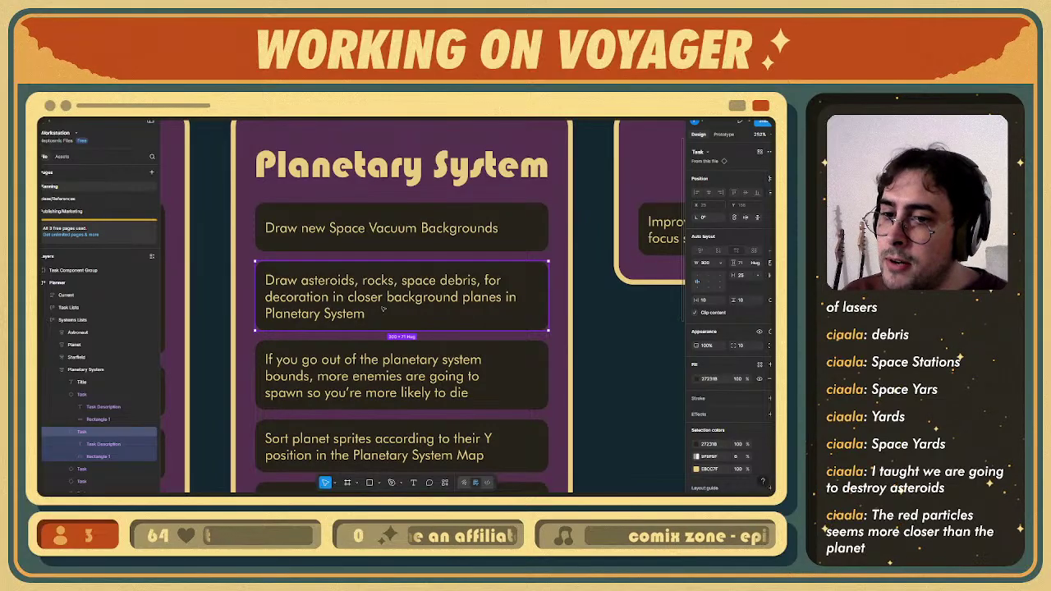
scroll(386, 297, "up", 2)
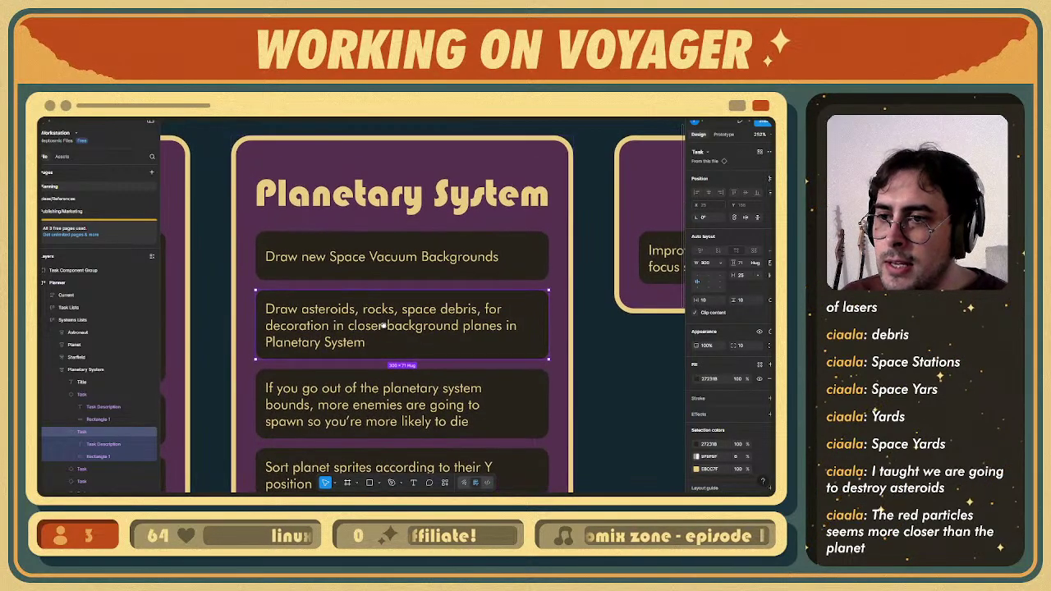
left_click(332, 270)
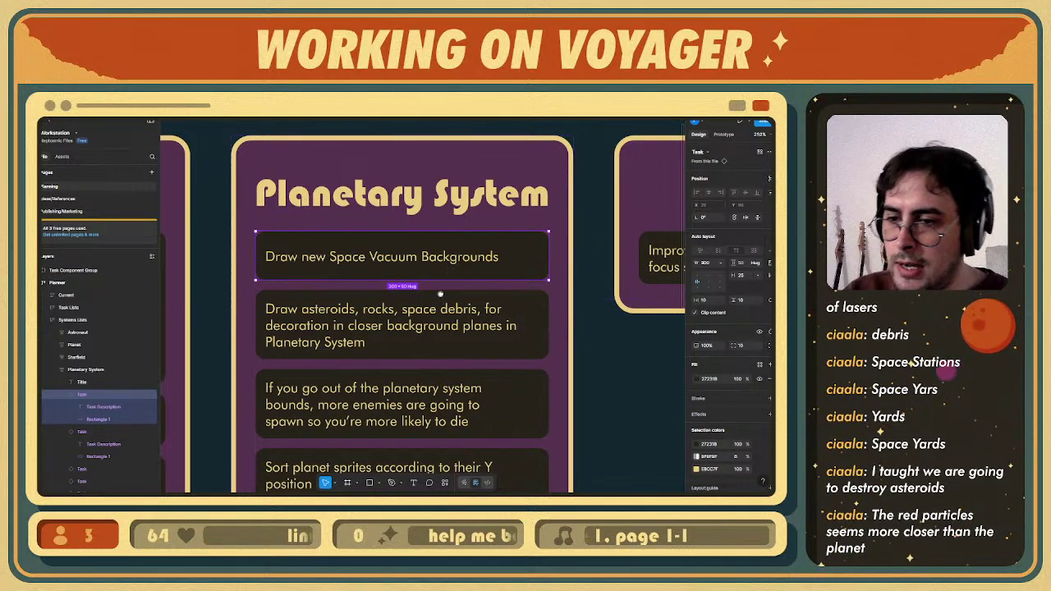
scroll(471, 329, "down", 1)
left_click(459, 340)
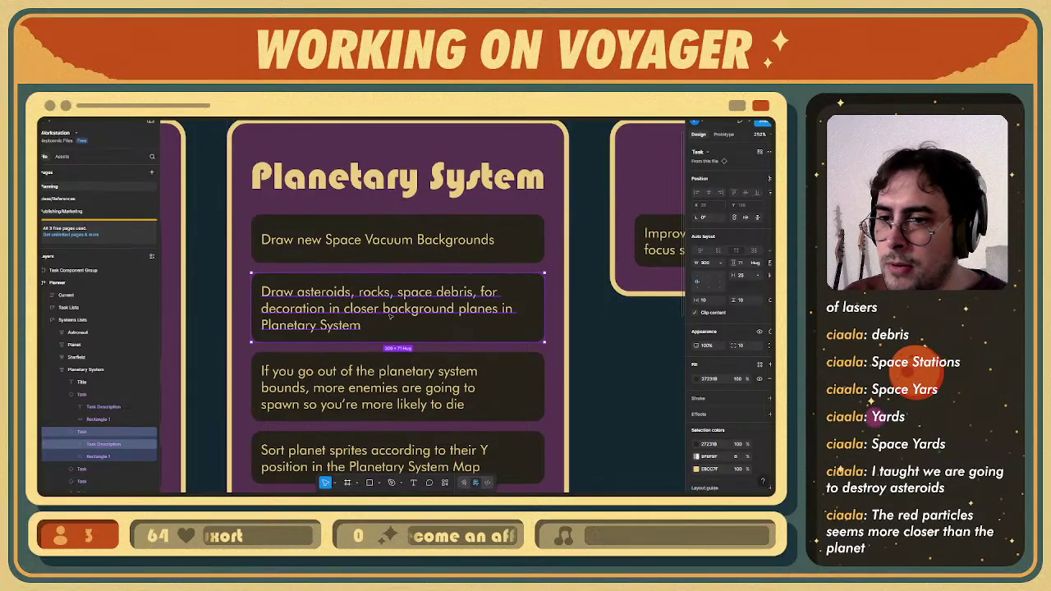
scroll(400, 327, "down", 3, "ctrl")
middle_click_drag(388, 309, 394, 328)
scroll(400, 327, "up", 3, "ctrl")
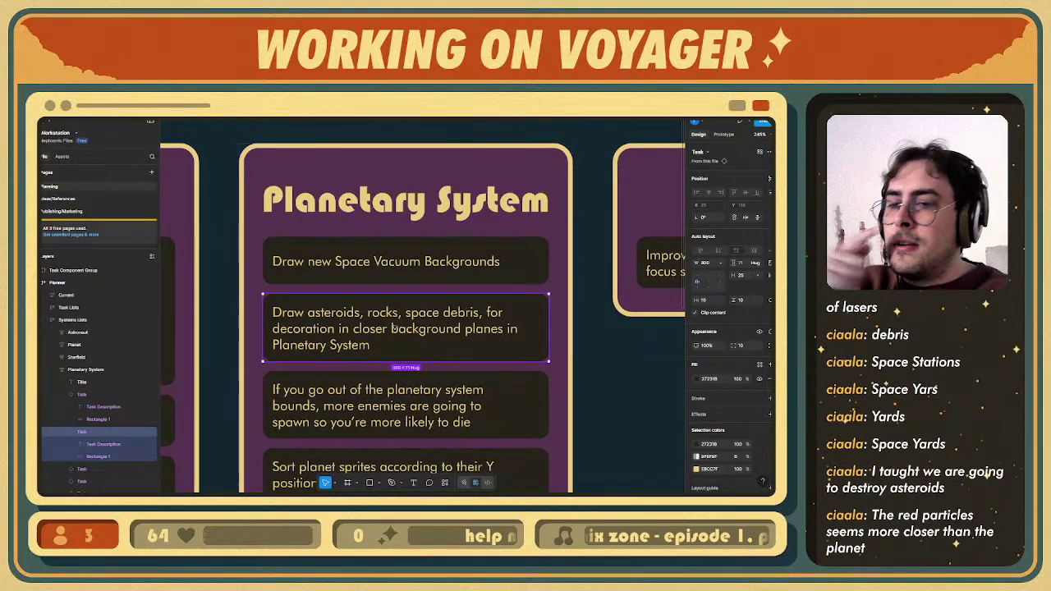
- Duplicate the "Draw new Space Vacuum Backgrounds" task in the Planetary System list and clear the upper copy's description
left_click(473, 254)
key("ctrl+d")
double_click(440, 263)
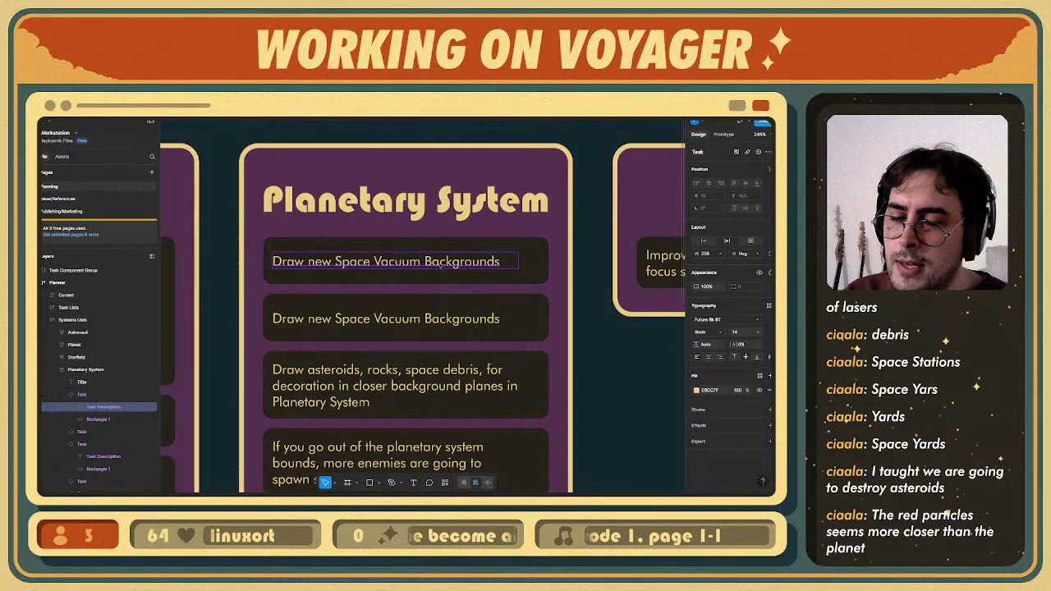
double_click(436, 263)
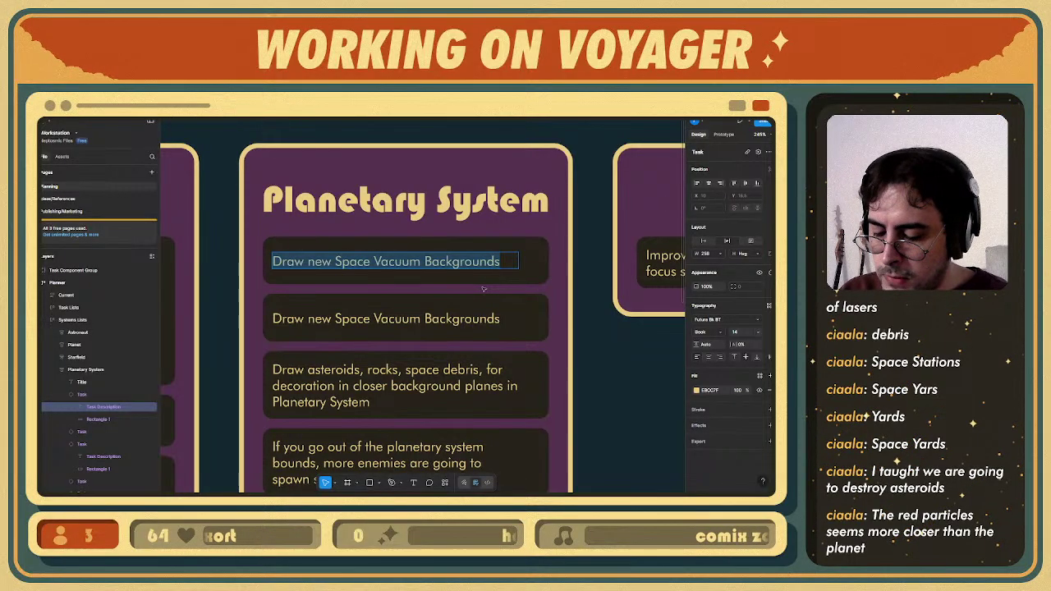
key("BackSpace")
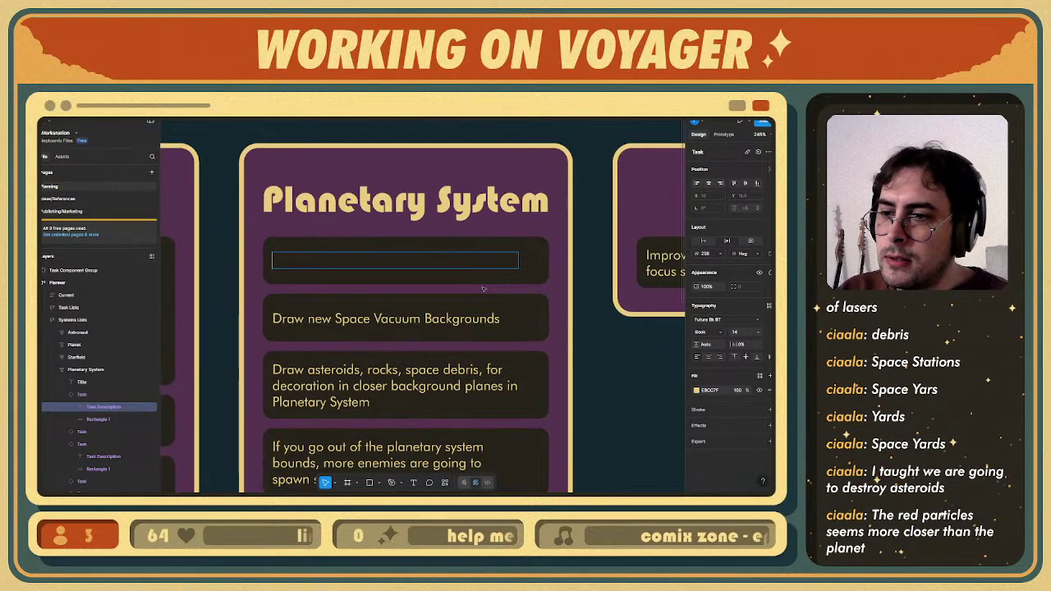
- Enter "Implement “Info UI” for showing the name of the Planet that you’re orbiting (closer), and also show the input to land" as the task description
type("Implemen")
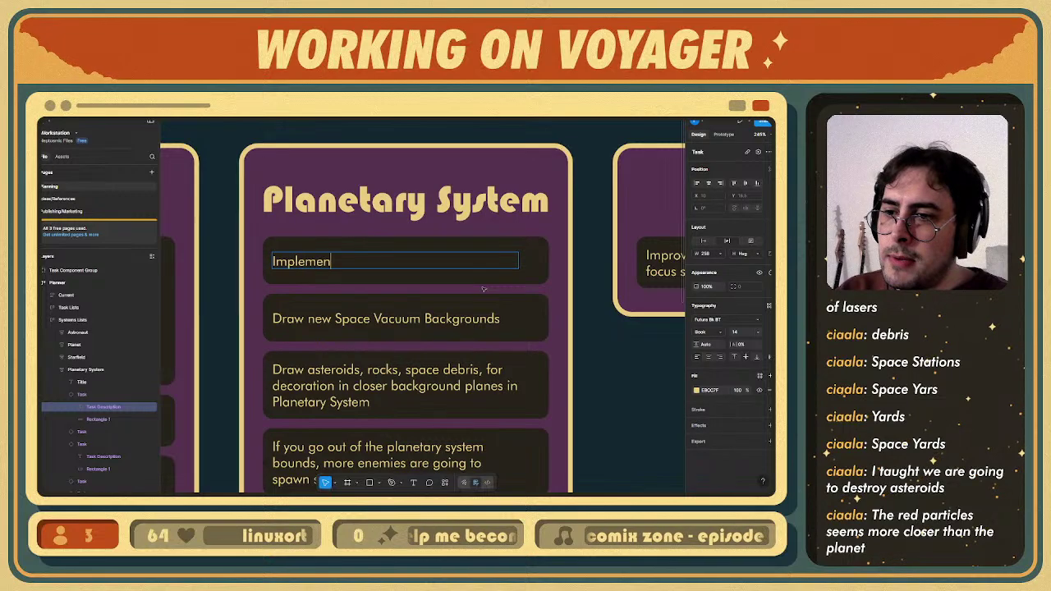
type("t")
type(" \"Info UI")
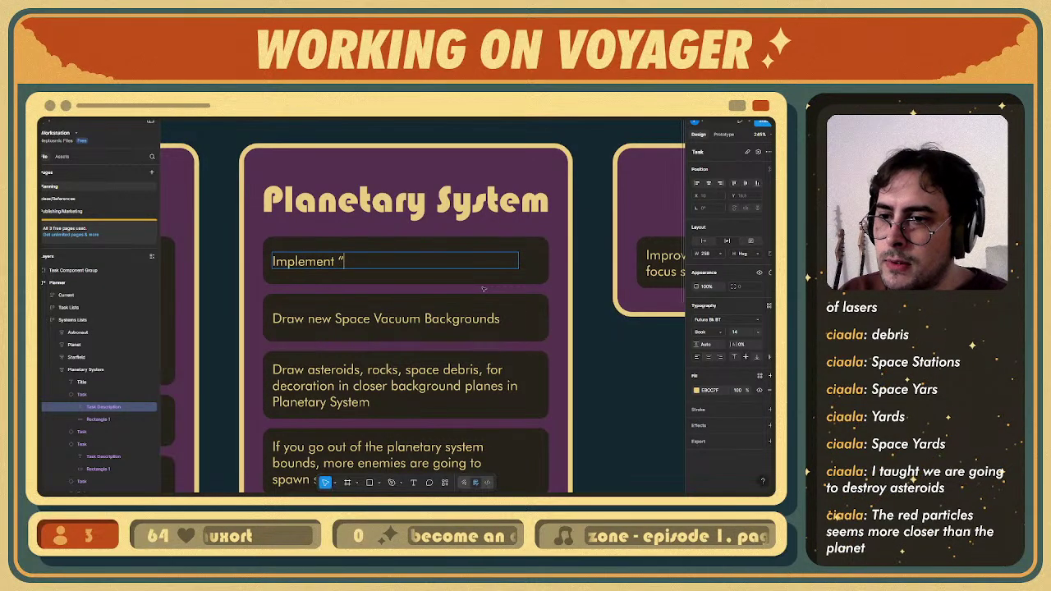
type("\" for ")
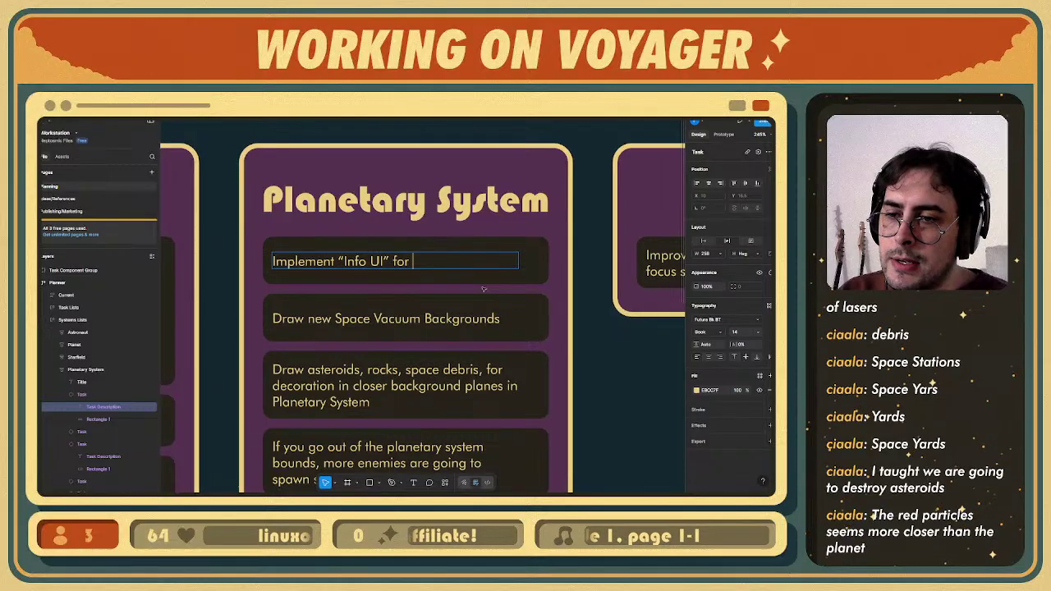
type("sh")
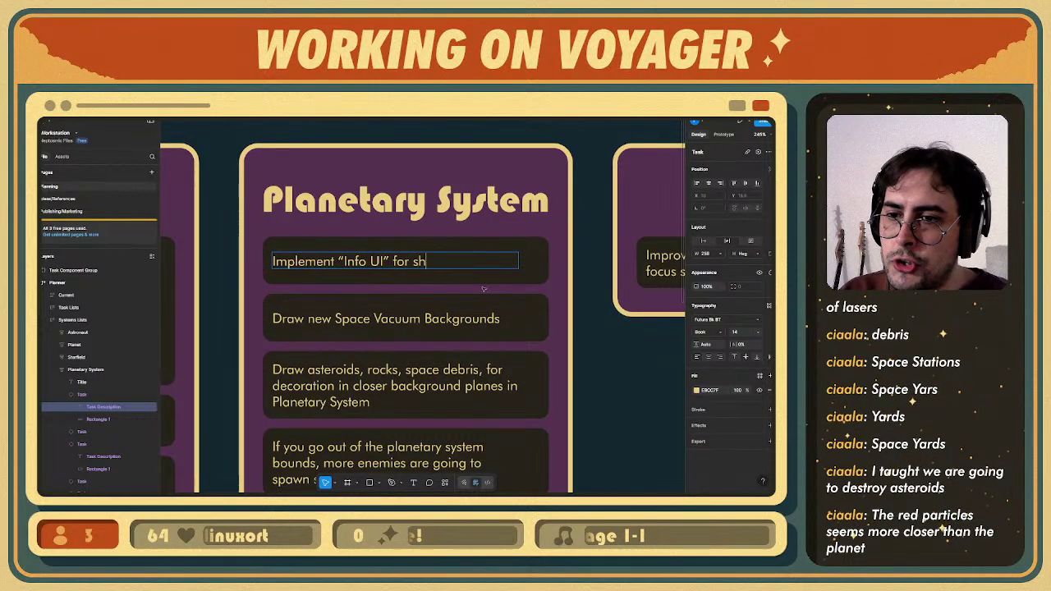
type("owing the name of th")
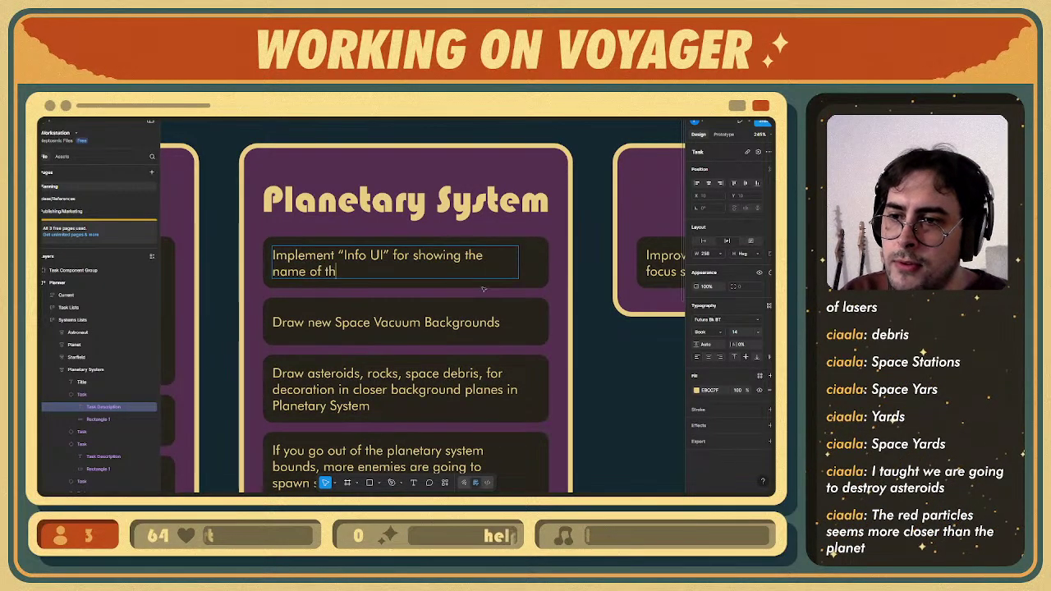
type("e Planet that you’re or")
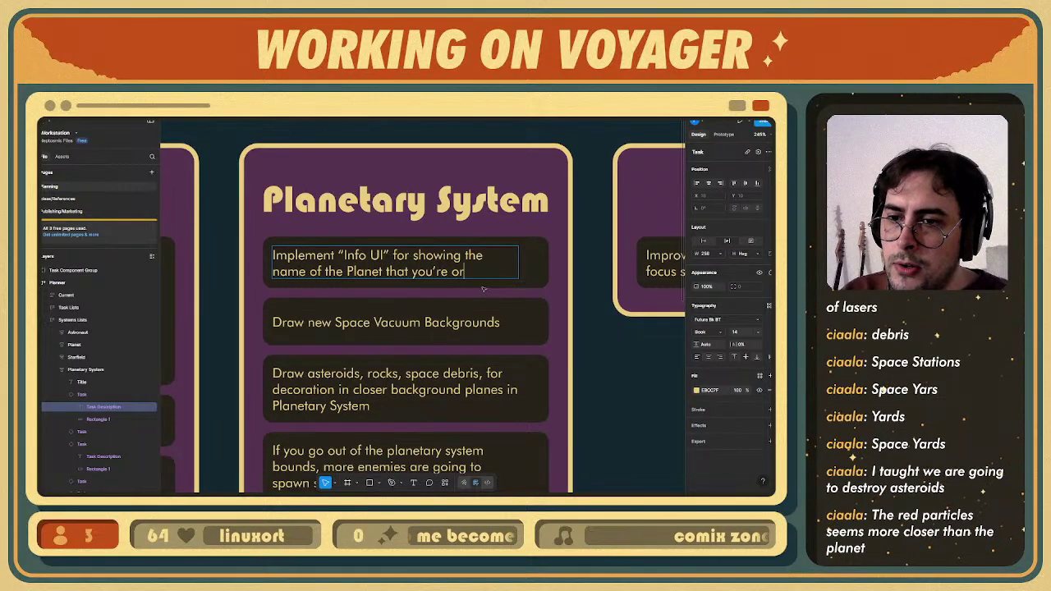
type("biting (closer)")
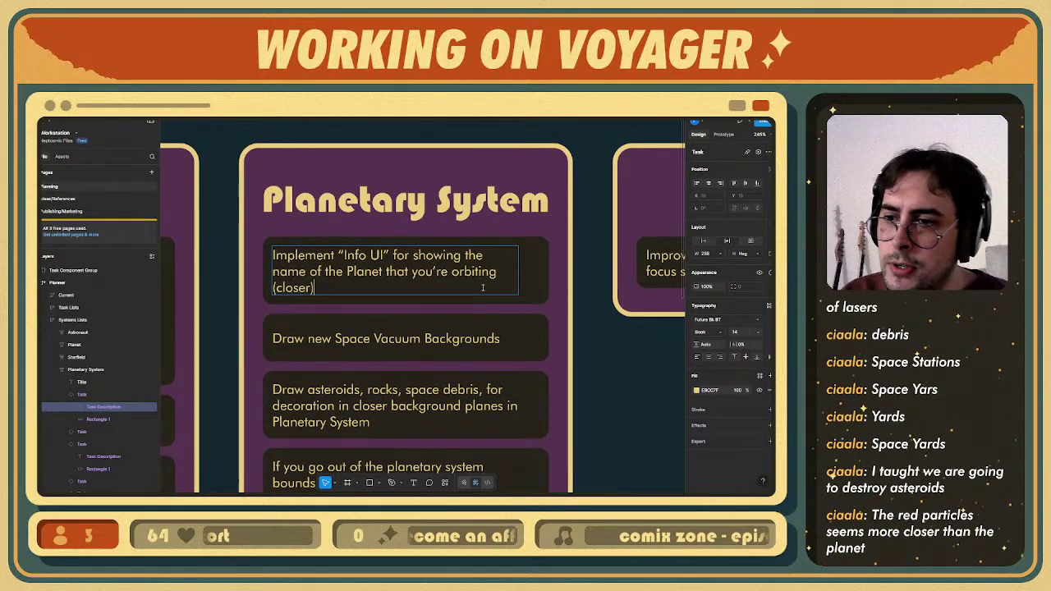
type(",")
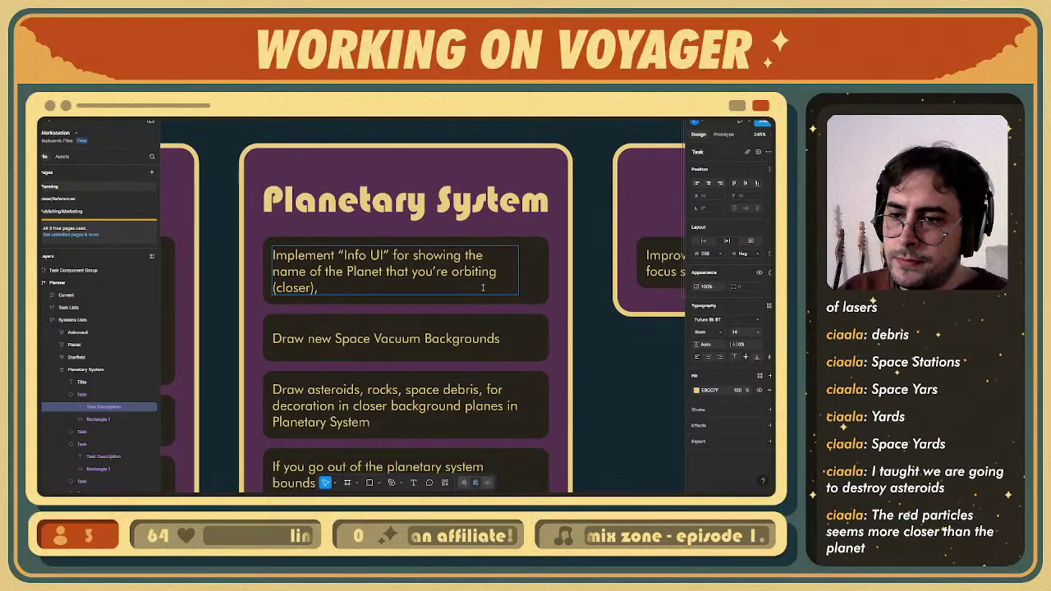
type(" and also")
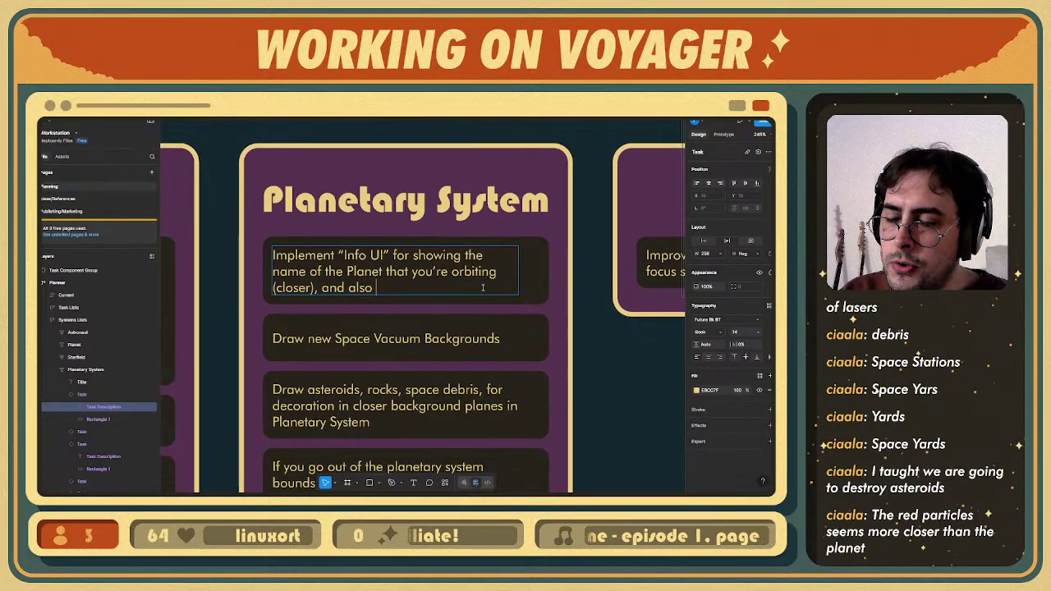
type(" show the input ")
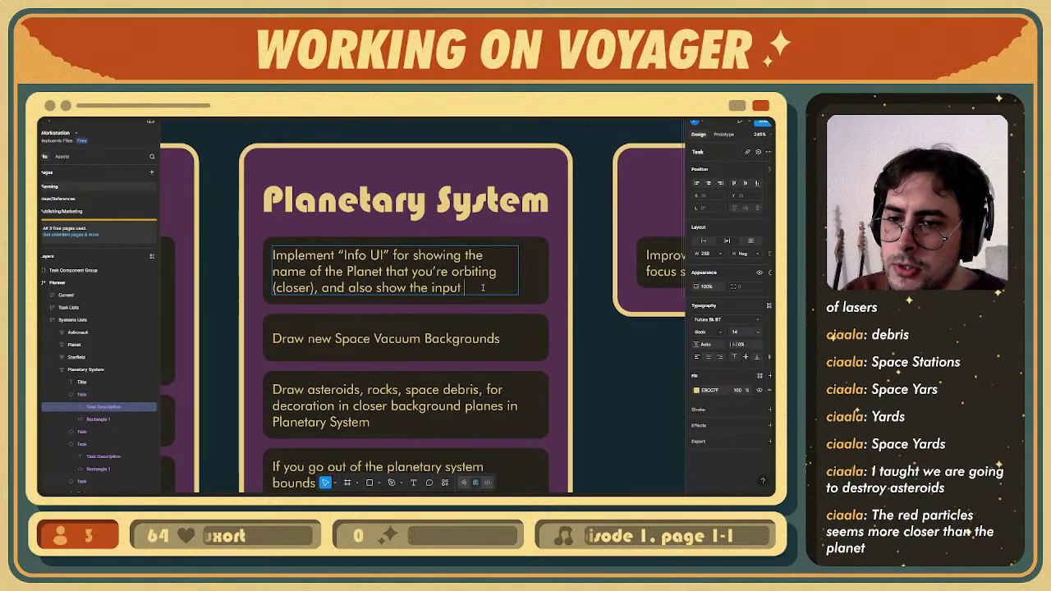
type("to land")
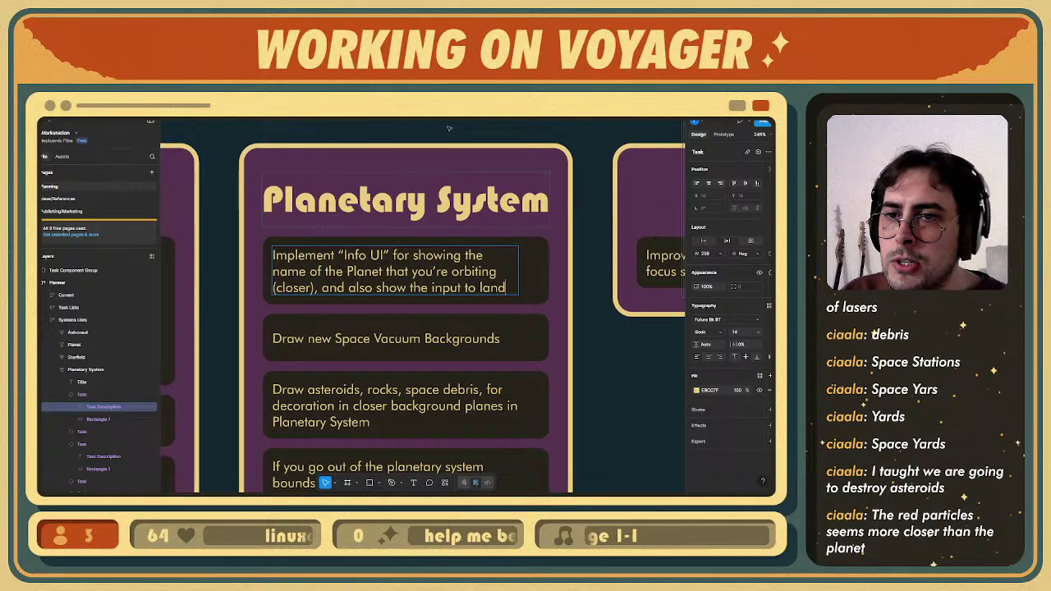
key("Escape")
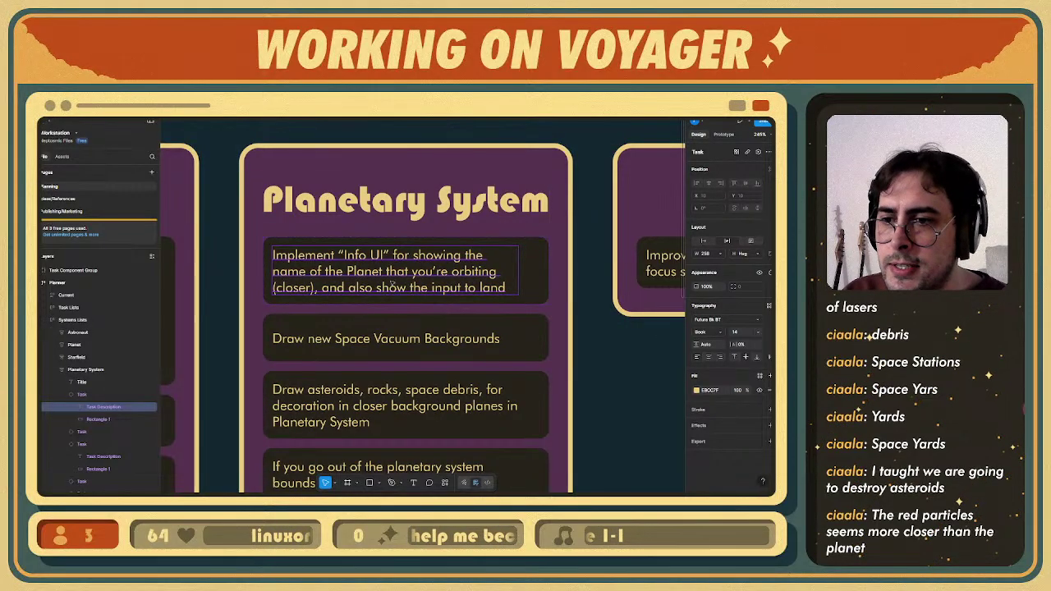
middle_click_drag(379, 272, 389, 368)
left_click(446, 210)
- Move the "Info UI" task from the Planetary System list to the end of the Current list
middle_click_drag(473, 353, 464, 294)
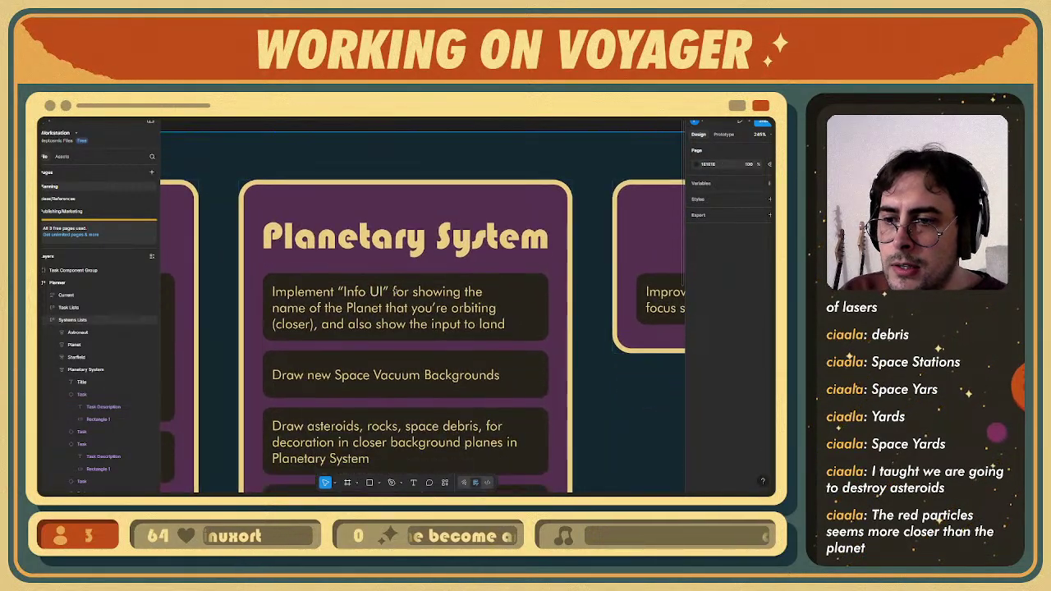
scroll(465, 294, "up", 1, "ctrl")
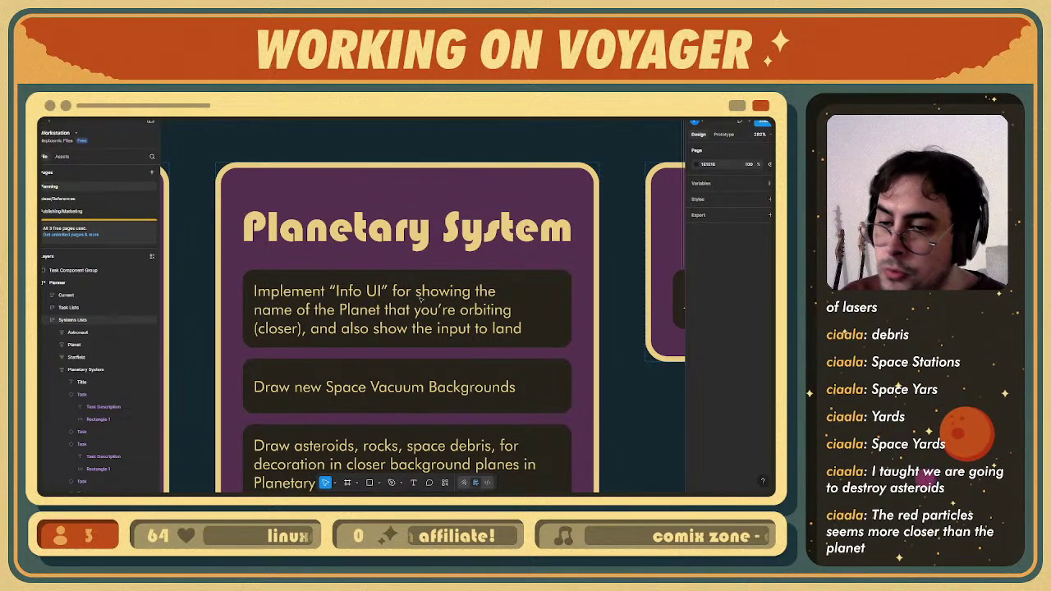
scroll(421, 300, "down", 10, "ctrl")
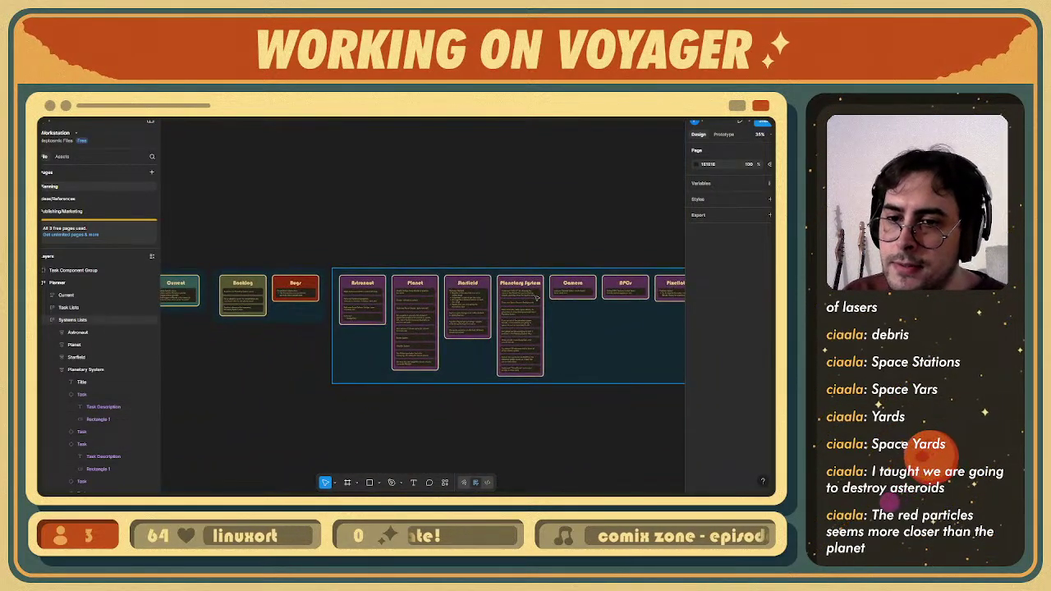
left_click(537, 296)
double_click(538, 296)
middle_click_drag(539, 297, 600, 284)
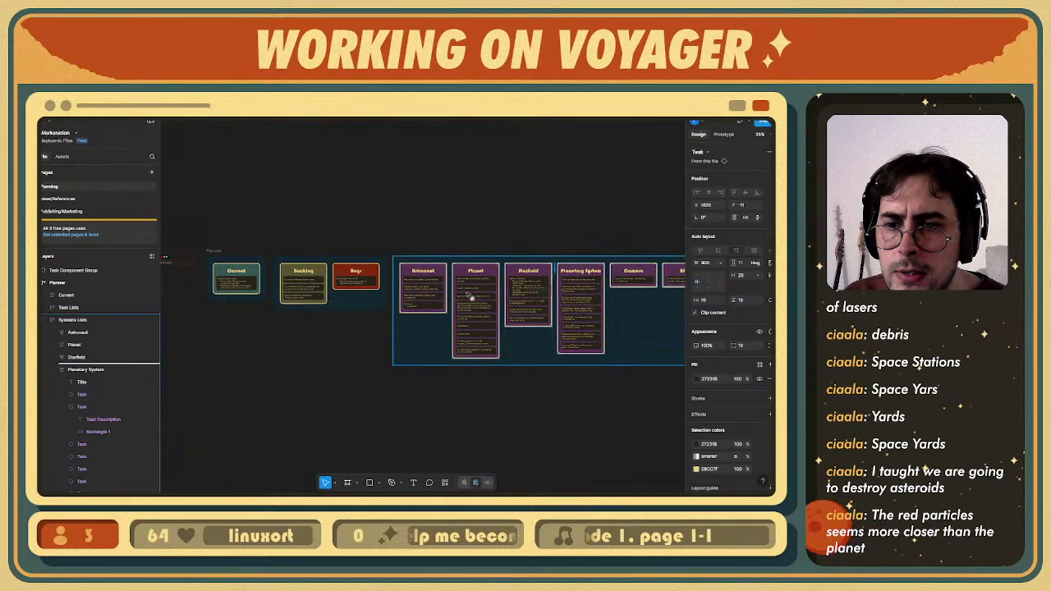
left_click(245, 292)
left_click_drag(247, 294, 247, 296)
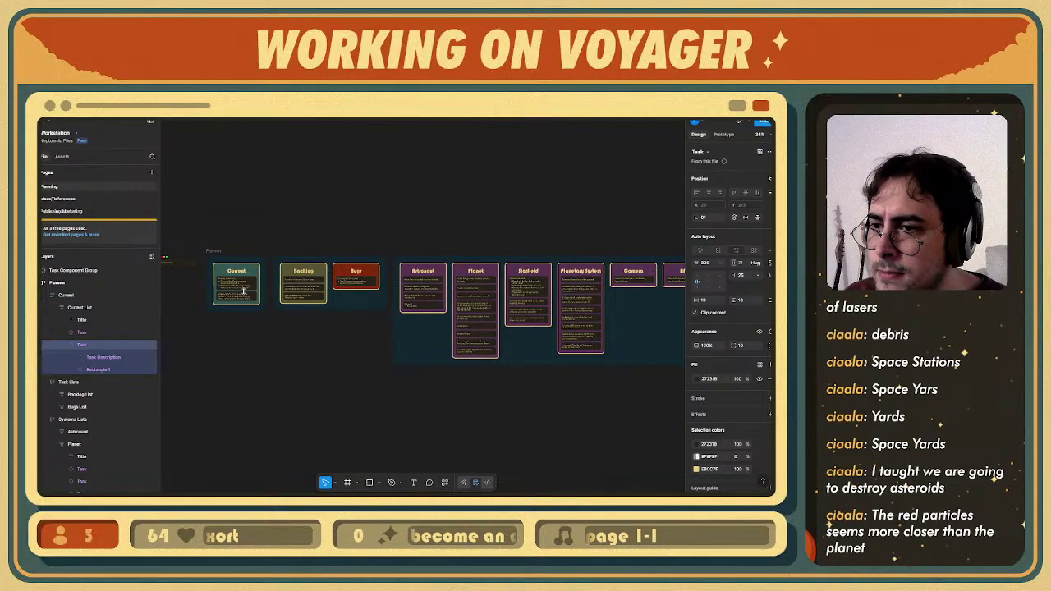
- Cut the "Clean up Star/Planet properties classes where possible" bullet out of the Planetary System scene task in the Current list
scroll(220, 296, "up", 8, "ctrl")
middle_click_drag(268, 253, 326, 310)
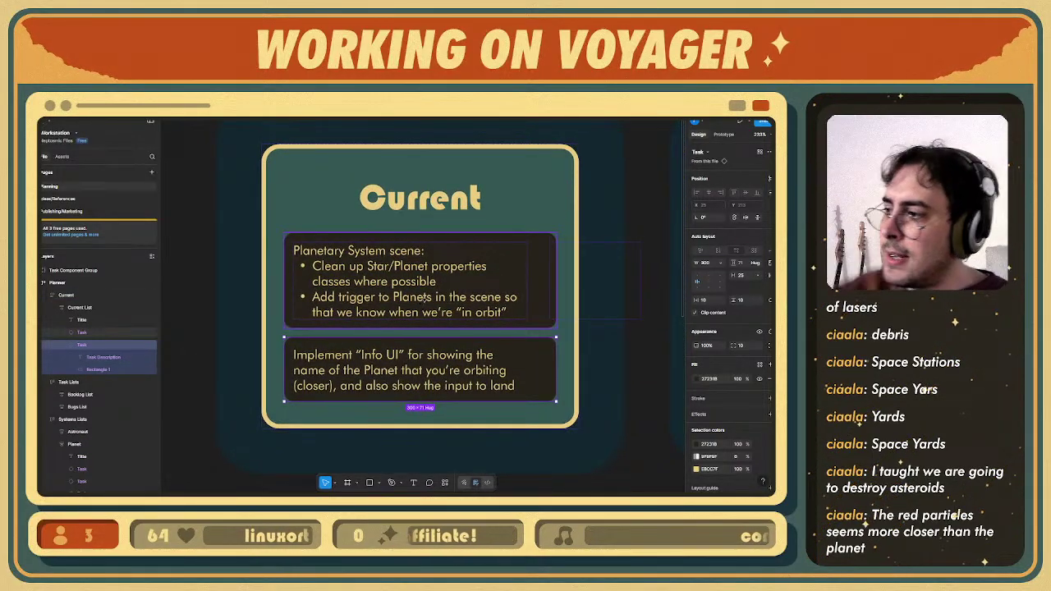
scroll(422, 305, "up", 2, "ctrl")
scroll(391, 312, "down", 1)
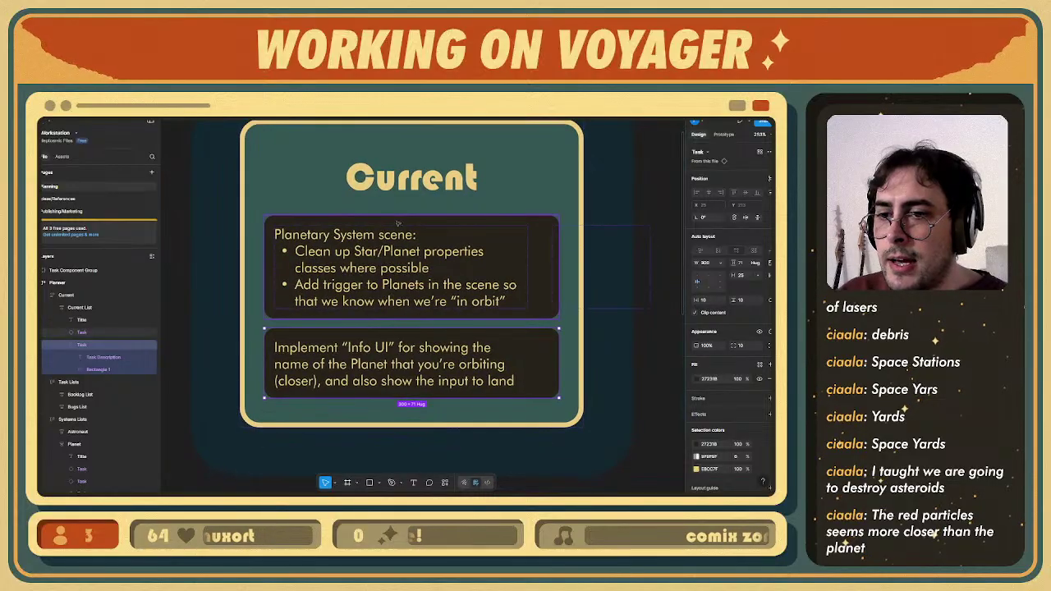
scroll(369, 271, "up", 3, "ctrl")
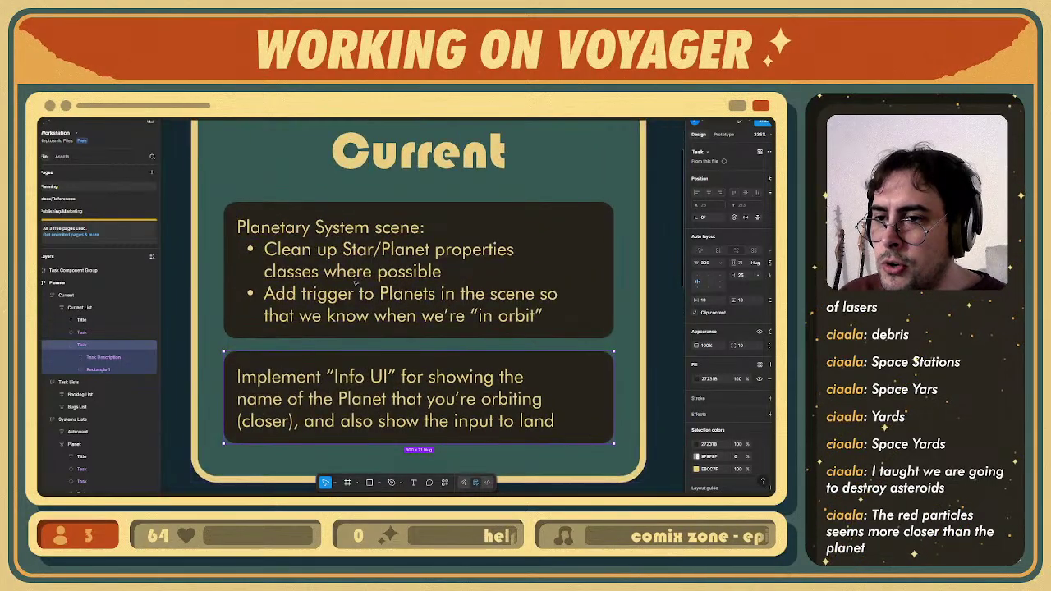
scroll(357, 266, "down", 3, "ctrl")
double_click(427, 276)
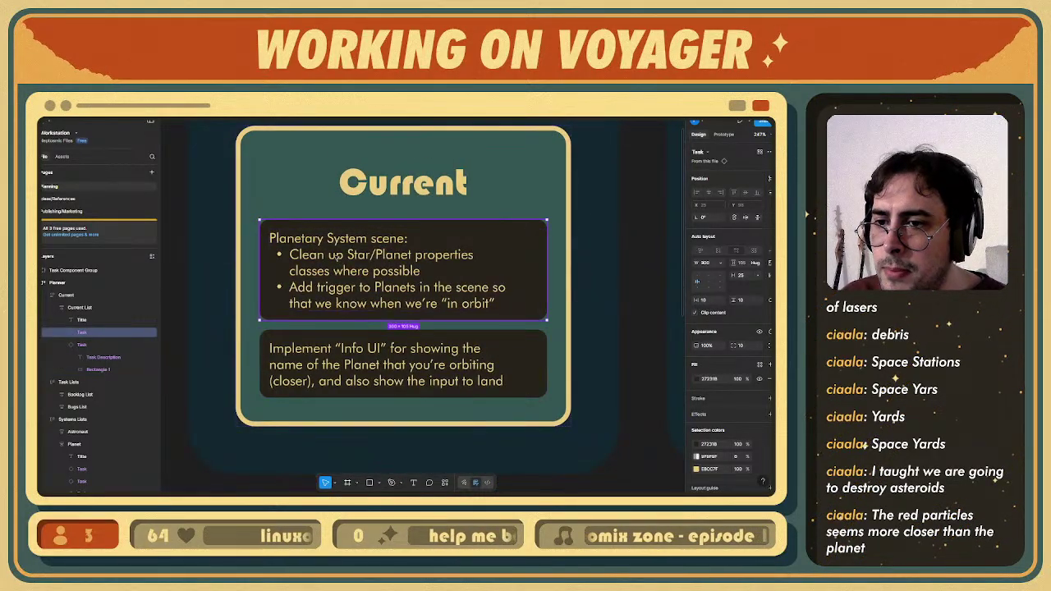
left_click_drag(427, 276, 288, 256)
key("ctrl+c")
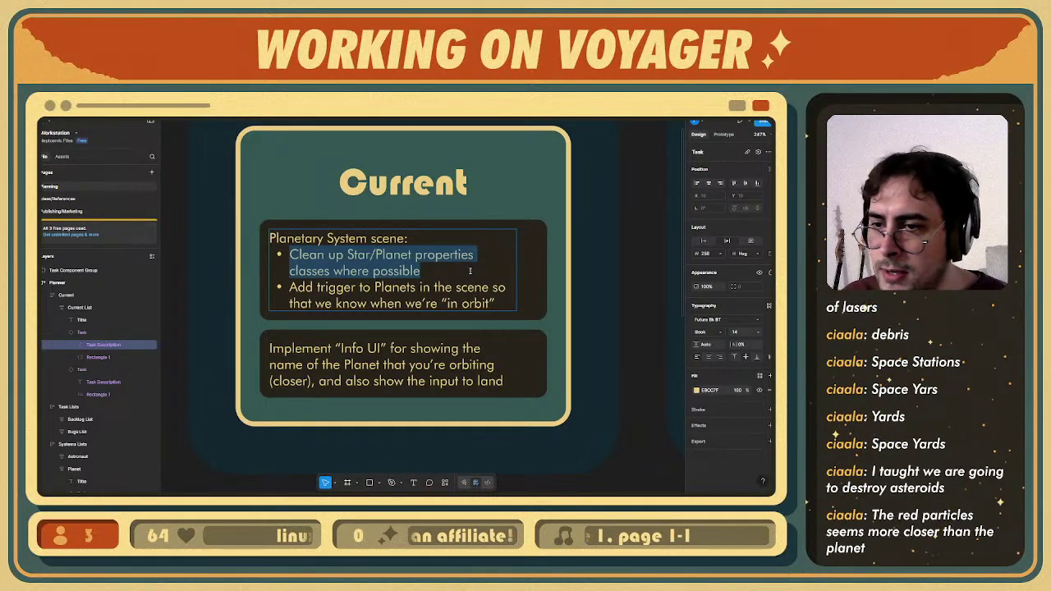
key("BackSpace")
key("BackSpace")
key("BackSpace")
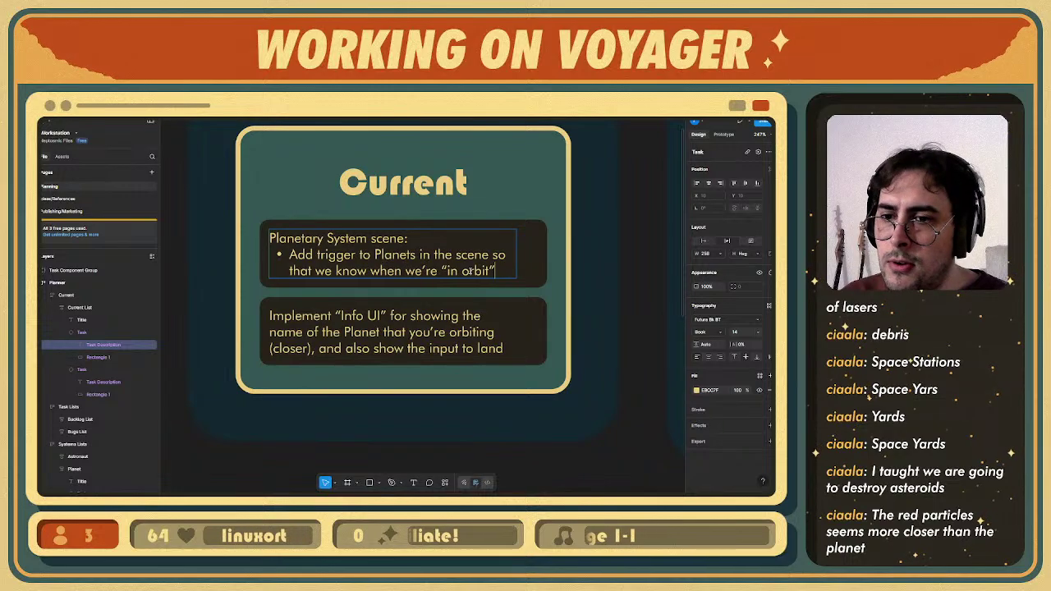
key("Escape")
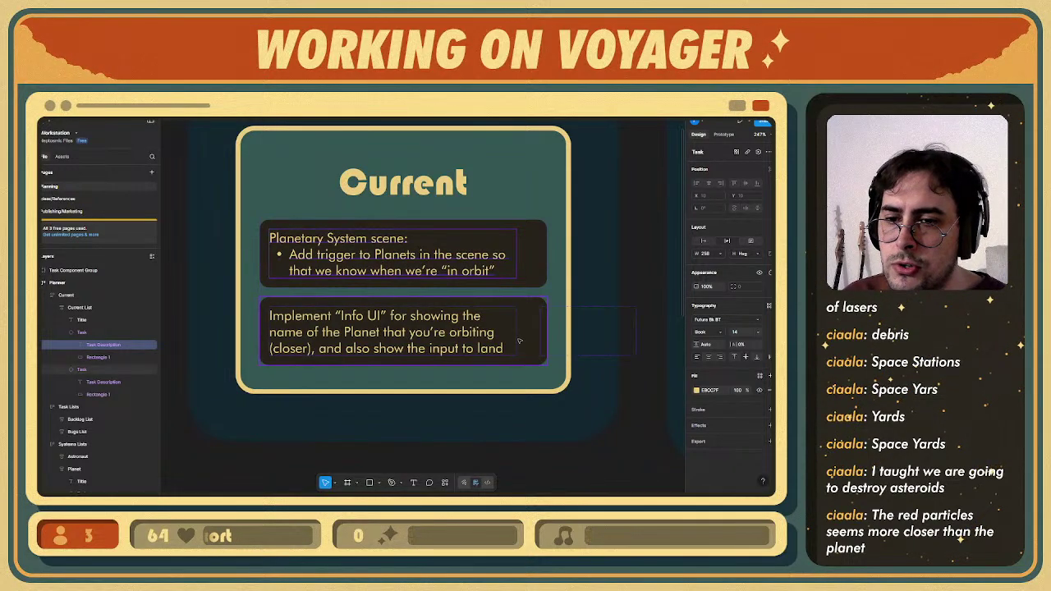
- Duplicate the "Info UI" task in the Current list and replace the copy's description with "Clean up Star/Planet properties classes where possible"
left_click(526, 342)
key("ctrl+d")
key("Return")
key("Return")
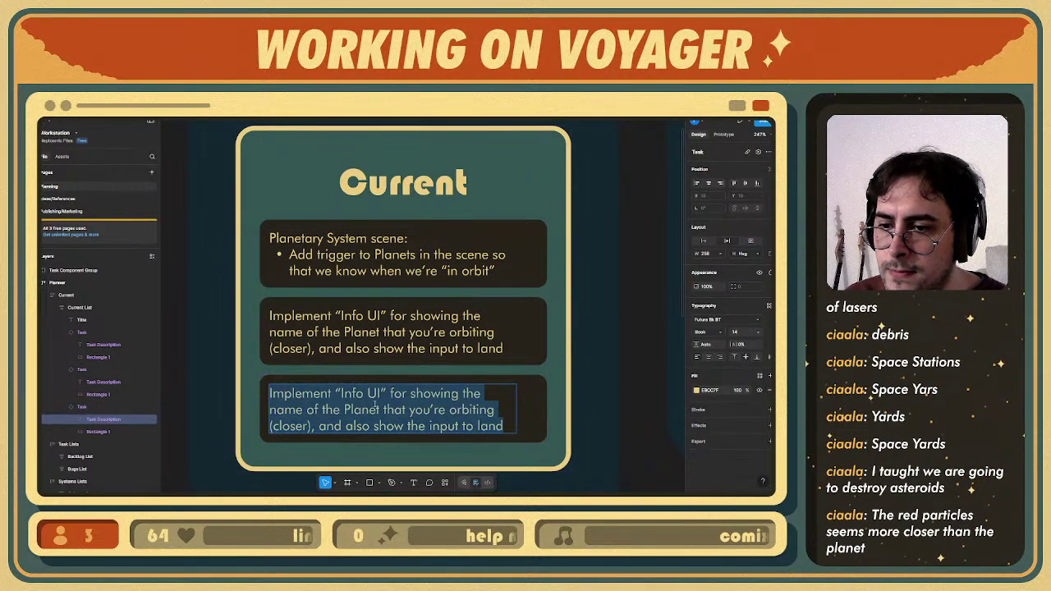
key("ctrl+v")
key("BackSpace")
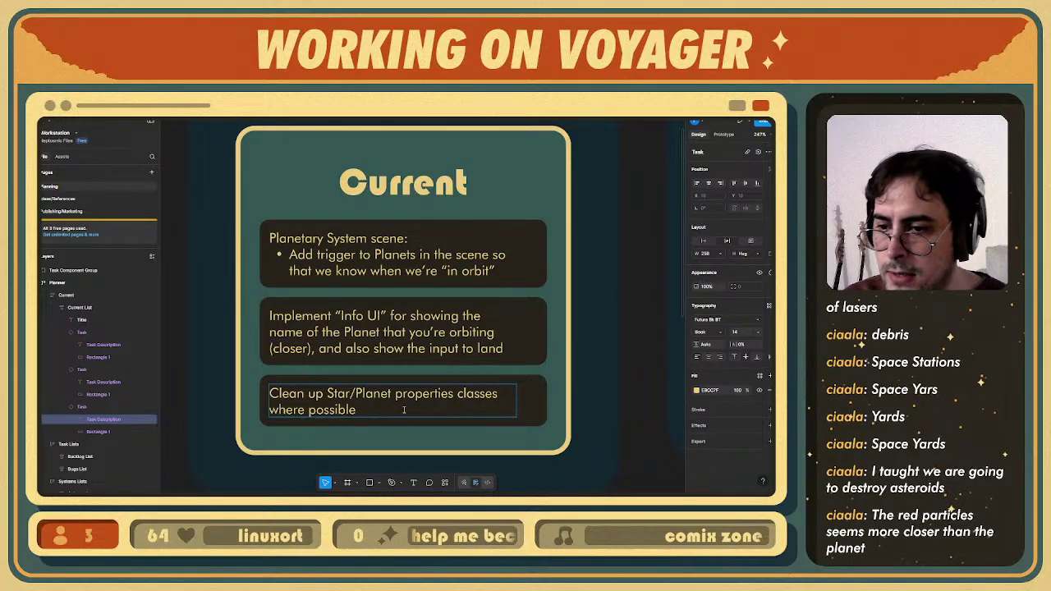
scroll(400, 405, "down", 3, "ctrl")
left_click(223, 359)
middle_click_drag(385, 364, 335, 351)
scroll(386, 348, "up", 3, "ctrl")
left_click(198, 352)
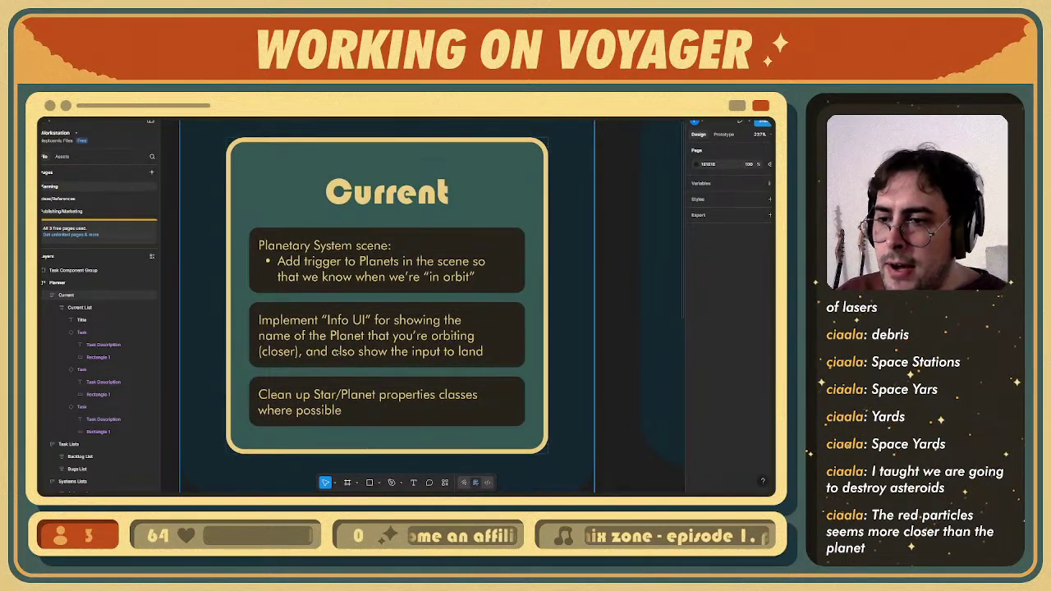
- Move the "Implement “Info UI”" text out of its own task into a second bullet under Planetary System scene
left_click(362, 255)
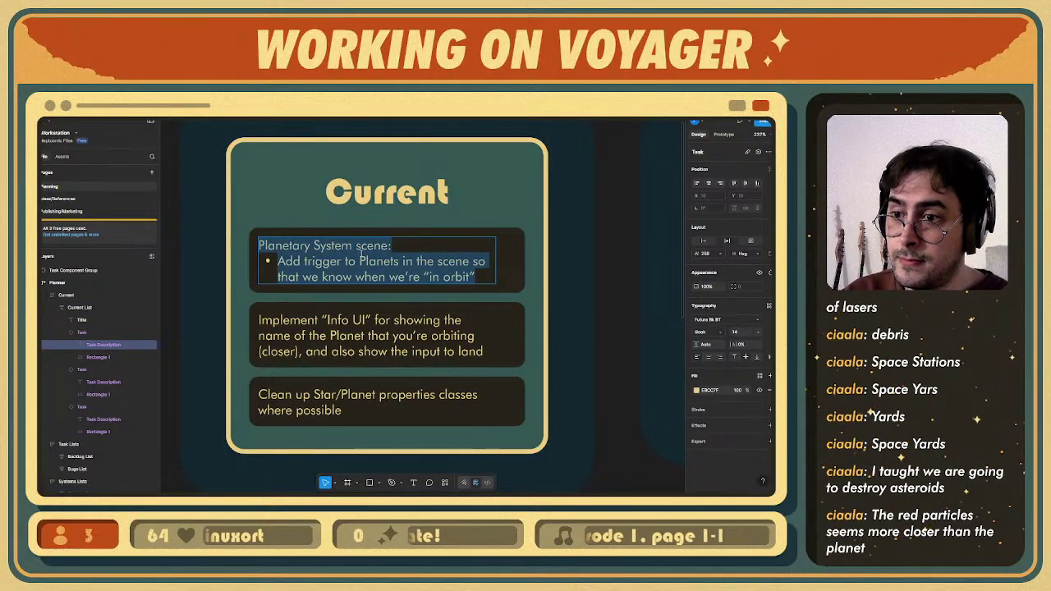
left_click(454, 350)
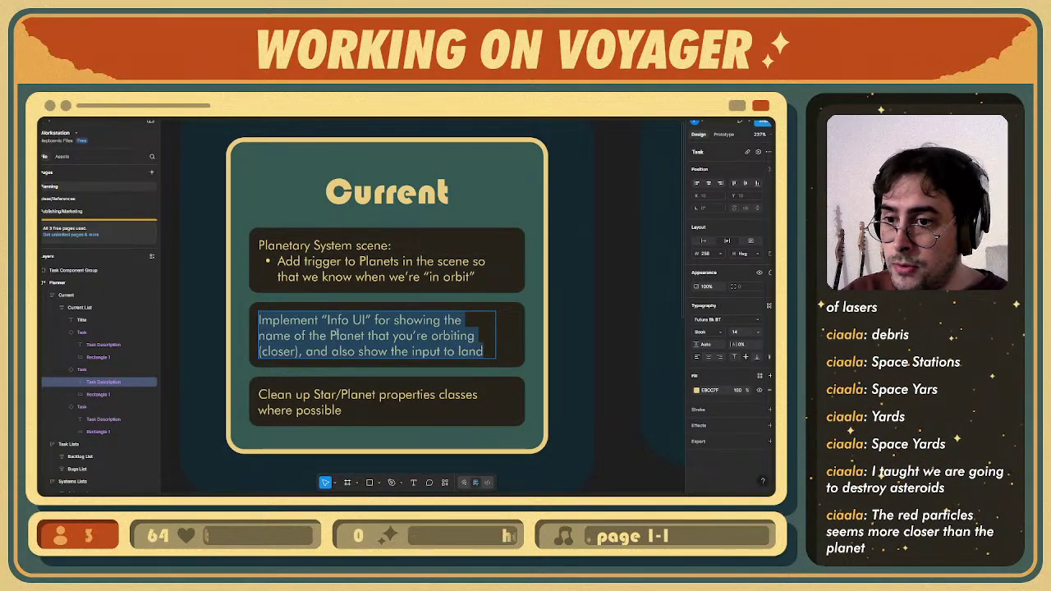
key("BackSpace")
double_click(403, 276)
left_click(485, 276)
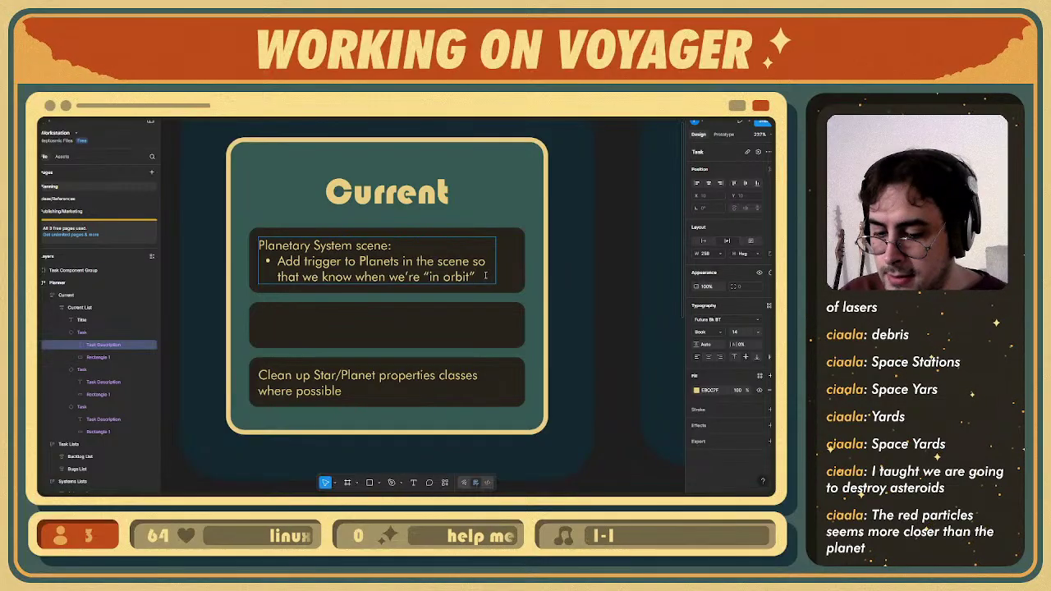
key("Return")
type("Implement \"Info UI\" for showing the name of the Planet that you’re orbiting (closer), and also show the input to land")
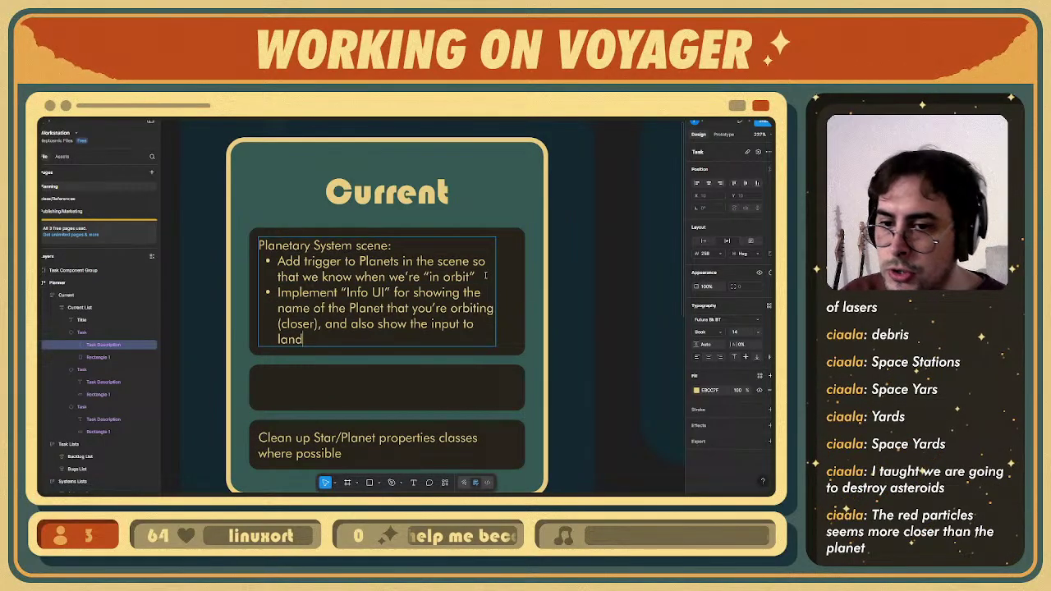
- Delete the emptied task between the Planetary System scene and clean-up tasks in the Current list
left_click(442, 395)
left_click(518, 397)
left_click(507, 396)
left_click(507, 396)
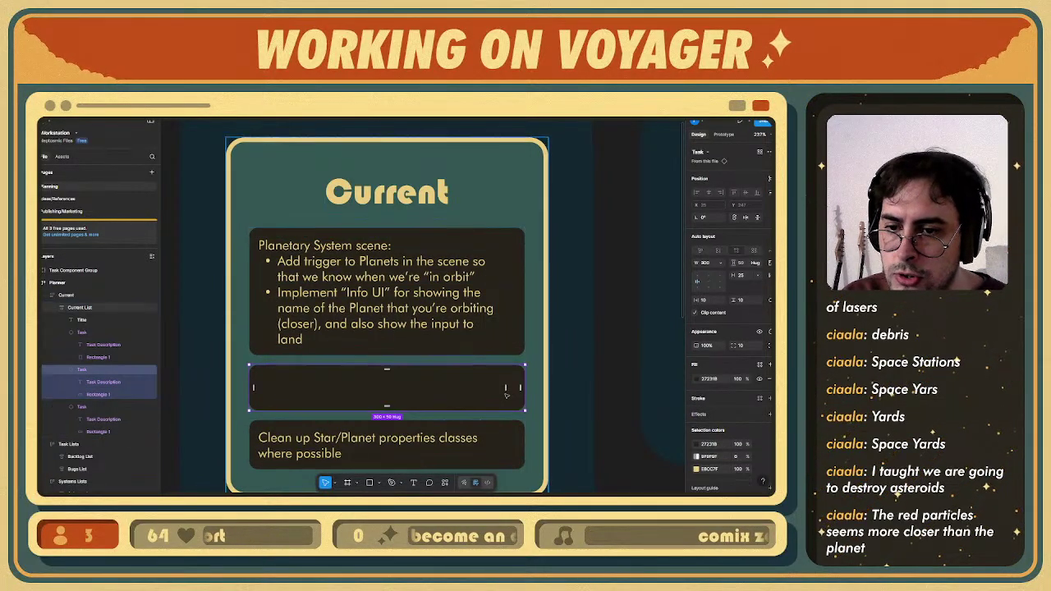
key("Delete")
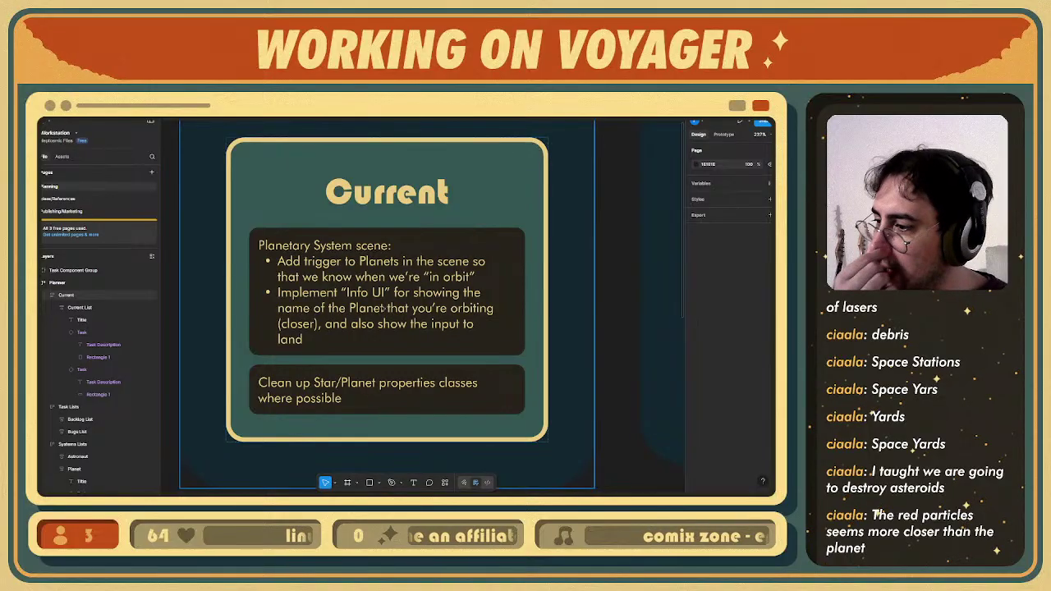
middle_click_drag(383, 308, 396, 296)
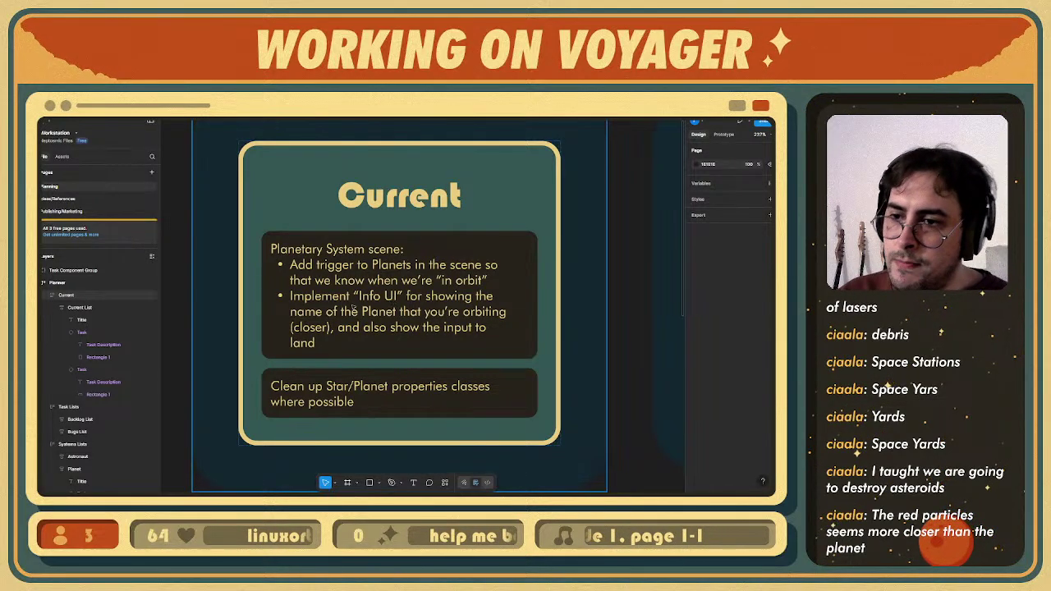
scroll(354, 308, "up", 1, "ctrl")
double_click(338, 267)
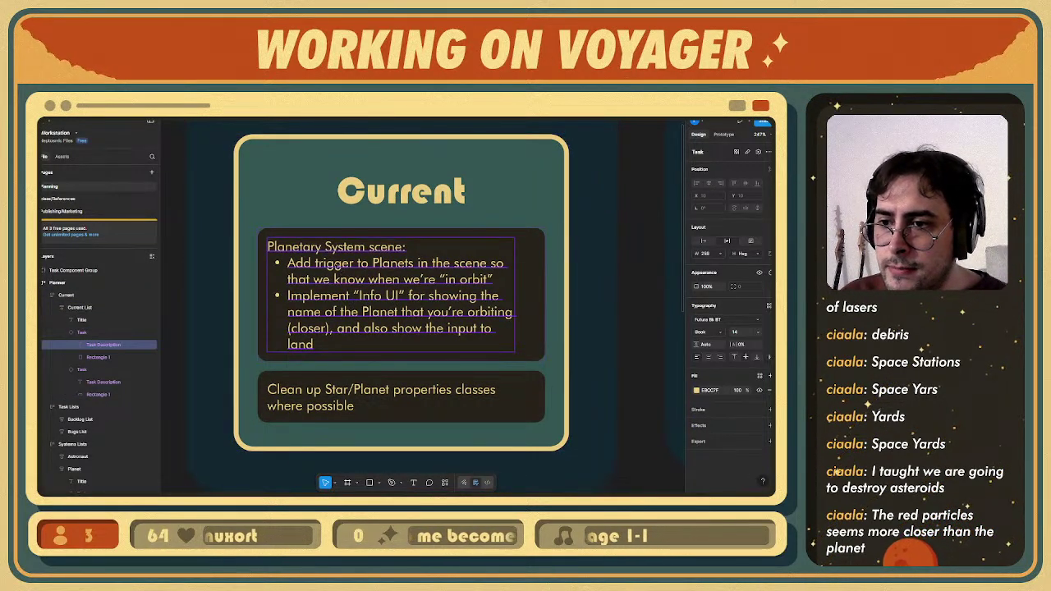
double_click(400, 265)
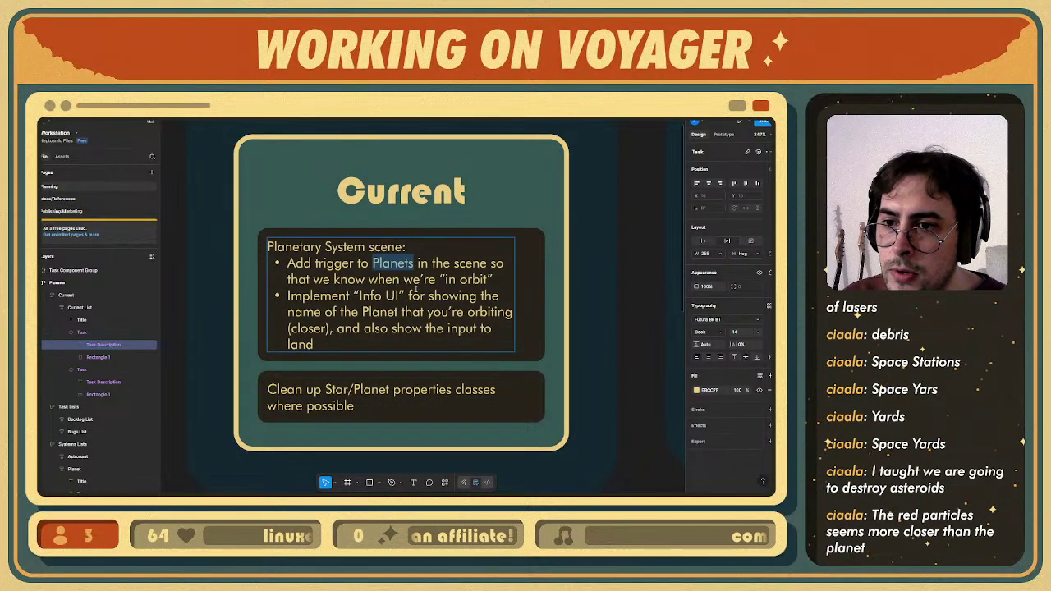
left_click(498, 282)
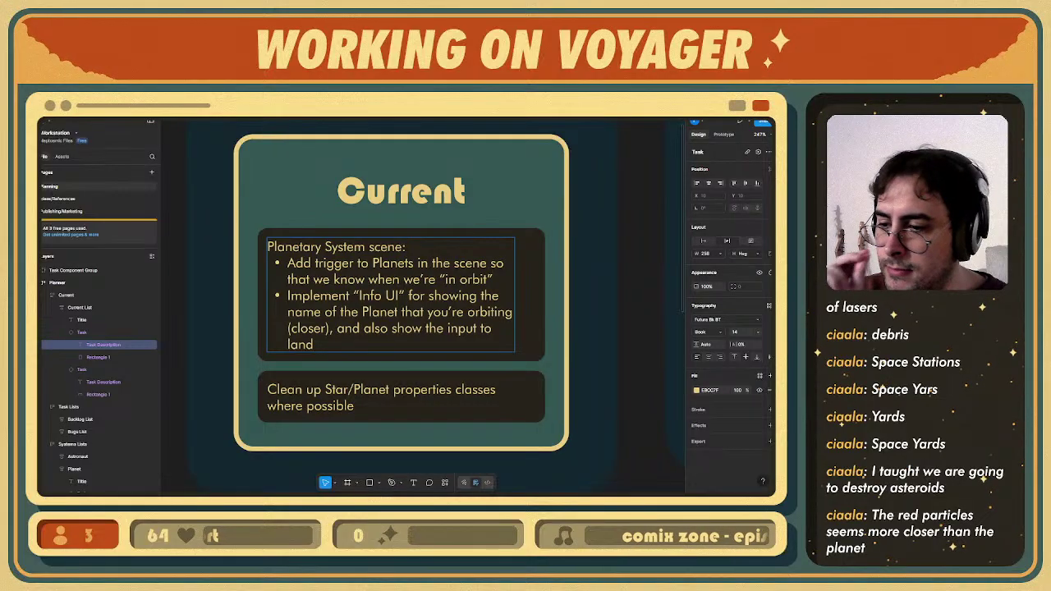
- Switch to the running game in Unity and fly the ship between the star and the yellow planet
left_click(270, 495)
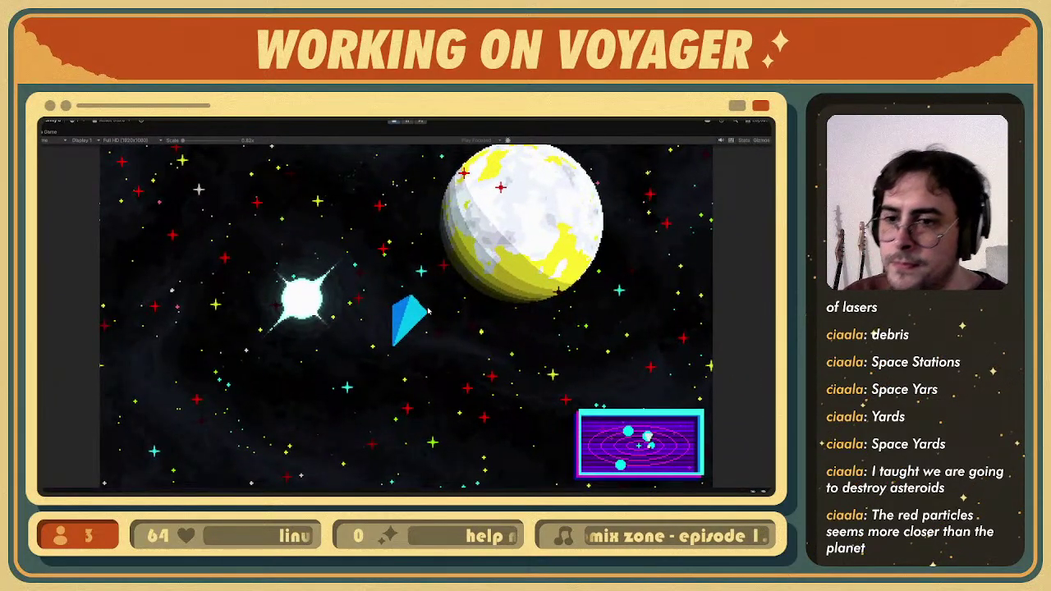
key("d")
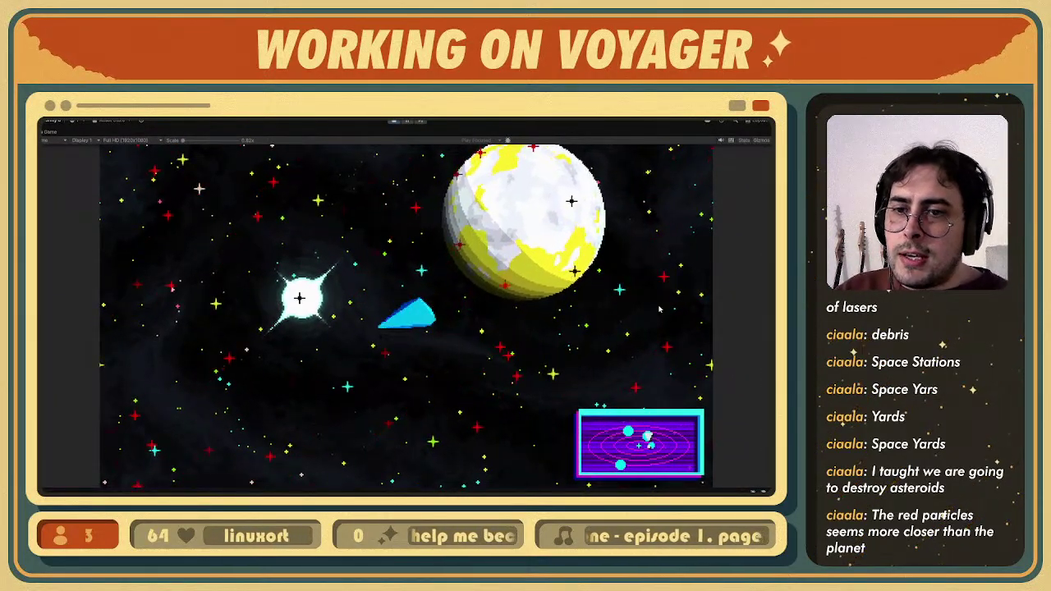
key("w")
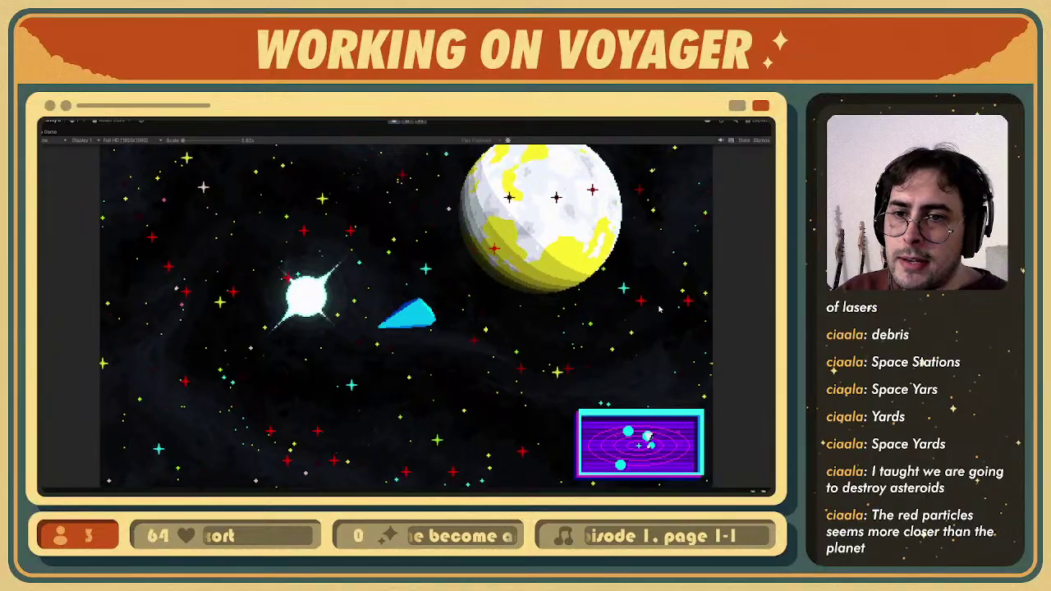
key("d")
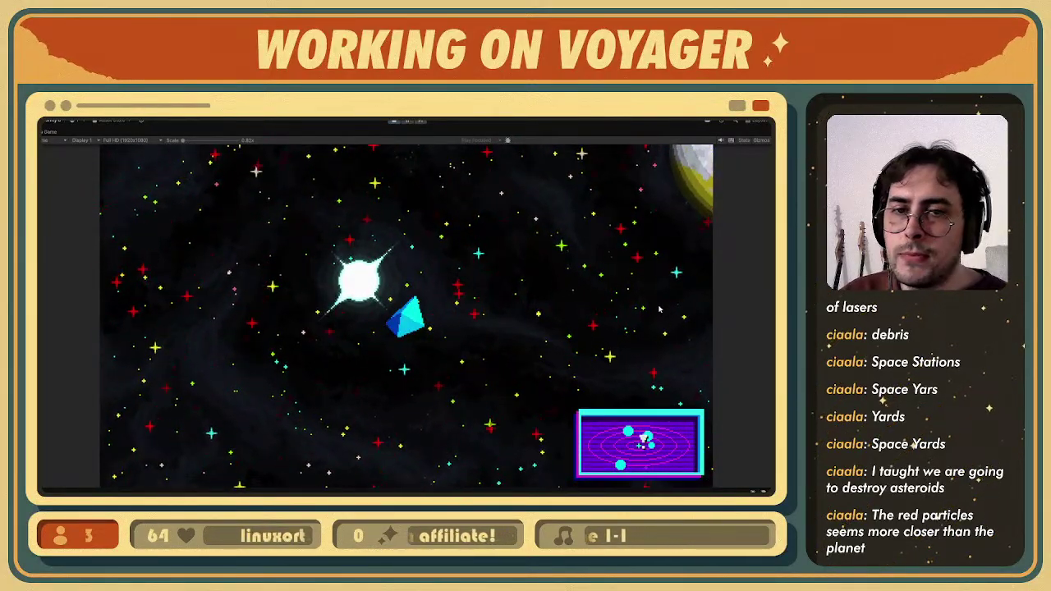
key("d")
key("a")
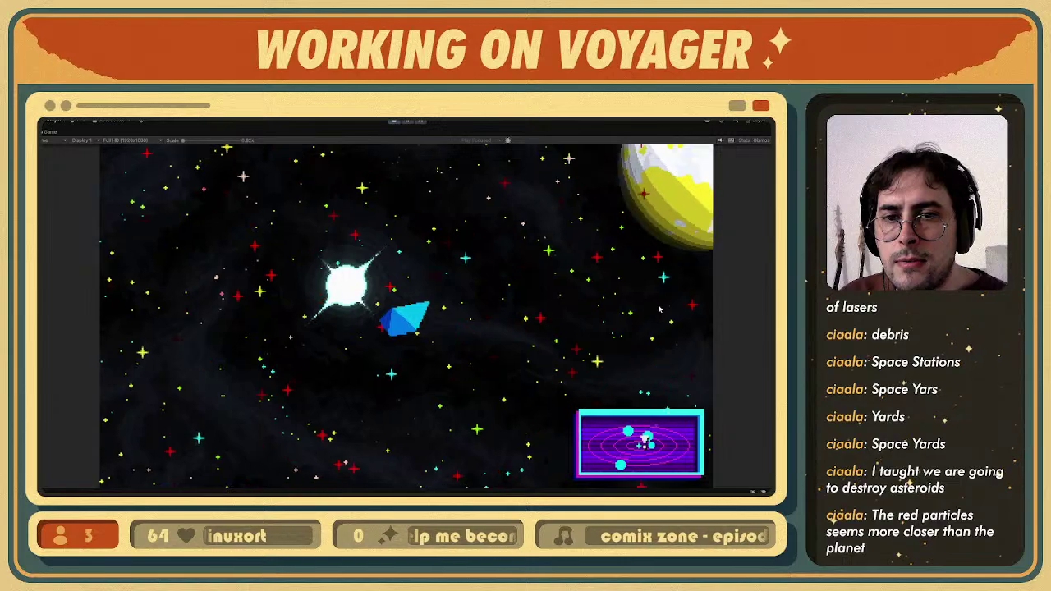
key("w")
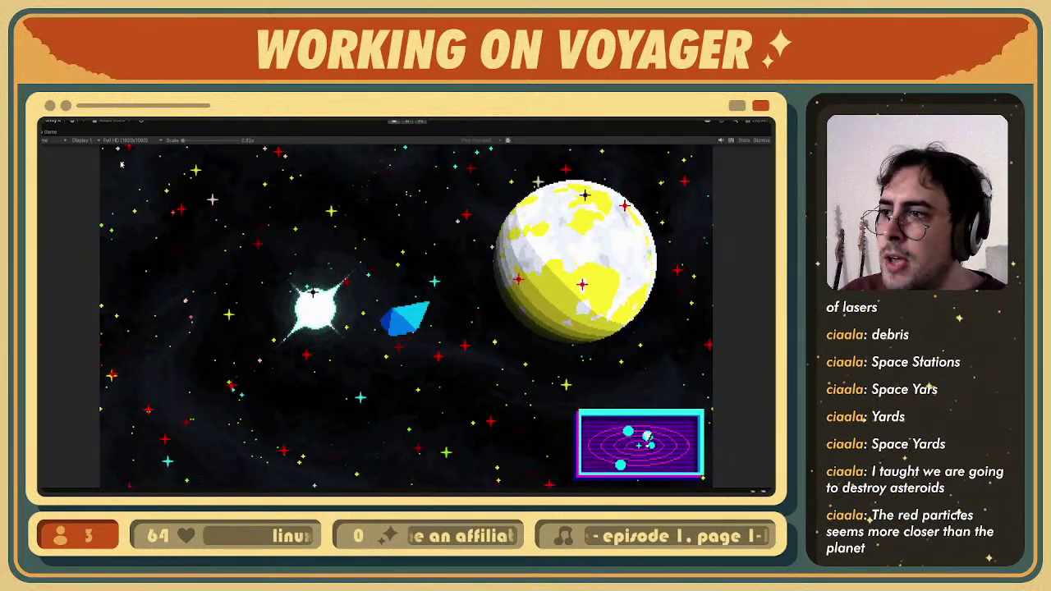
- Capture a screenshot of the game view, switch to the drawing app and paste it in the empty area below the orbit sketches
key("super+shift+s")
mouse_move(99, 145)
left_mouse_down()
mouse_move(512, 364)
mouse_move(714, 491)
left_mouse_up()
key("alt+Tab")
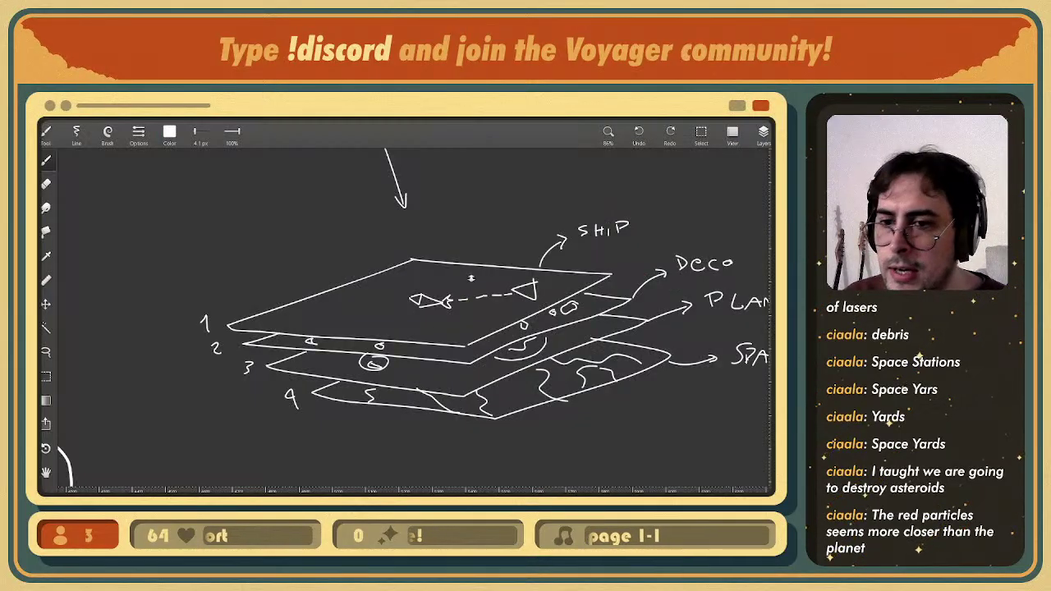
mouse_move(471, 281)
left_mouse_down("ctrl")
mouse_move(436, 441)
mouse_move(475, 346)
left_mouse_up("ctrl")
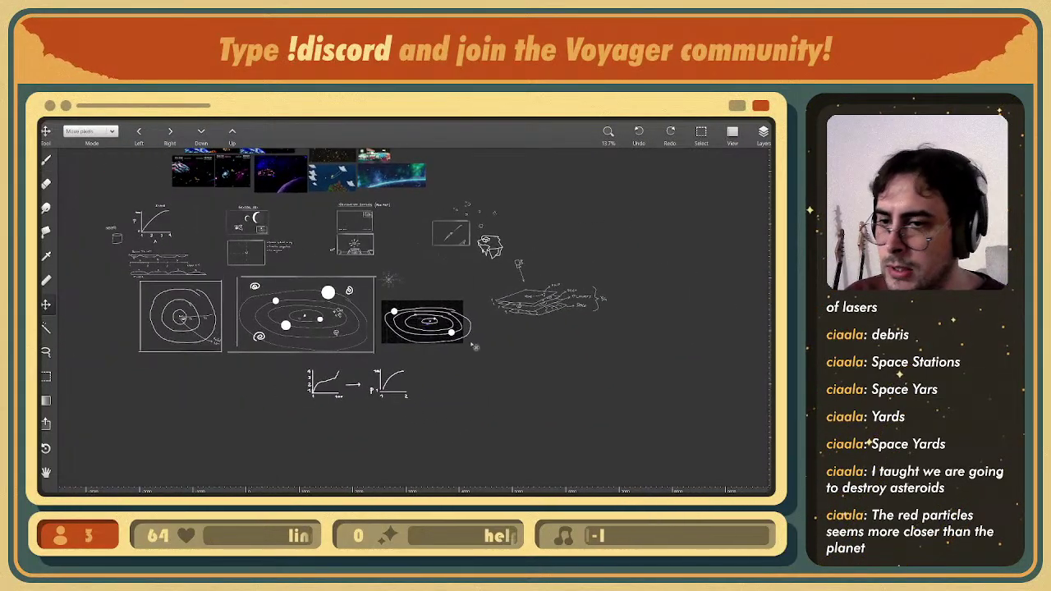
mouse_move(329, 255)
left_mouse_down()
mouse_move(418, 321)
mouse_move(475, 160)
left_mouse_up()
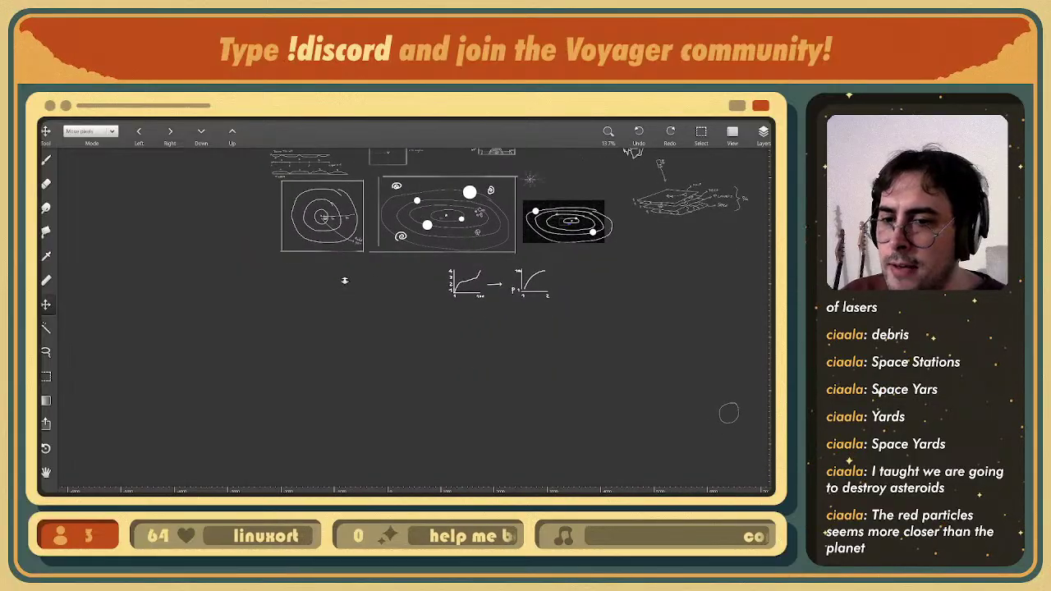
left_click_drag(348, 281, 366, 221, "ctrl")
key("ctrl+v")
- Erase the stray circle in the empty area of the canvas beyond the sketches
left_click_drag(561, 318, 260, 326, "ctrl")
left_click_drag(408, 373, 406, 312, "ctrl")
key("e")
left_click_drag(377, 381, 387, 345)
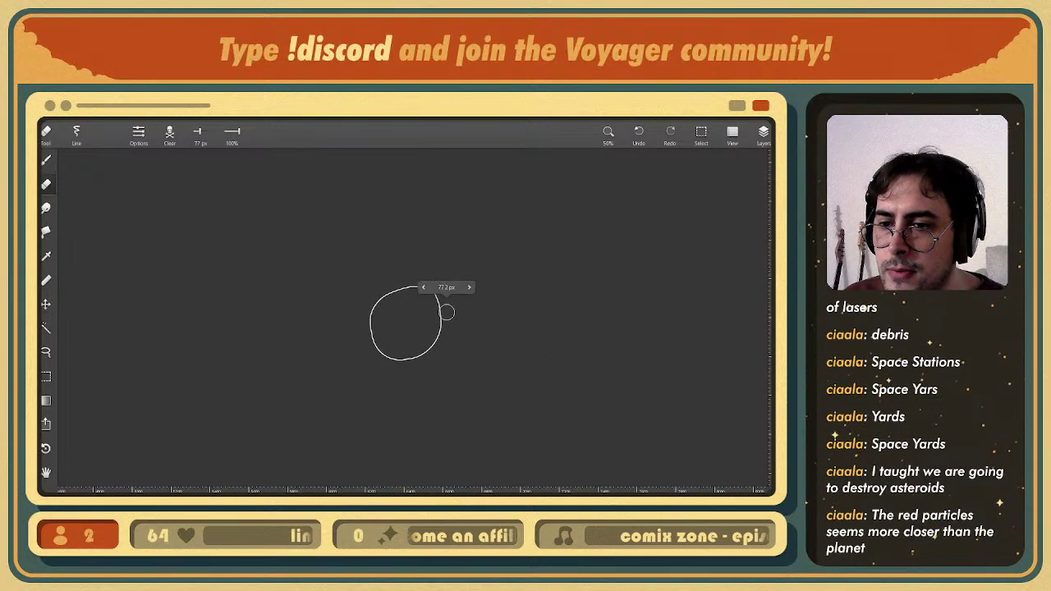
left_click(763, 134)
left_click(763, 133)
mouse_move(455, 338)
left_mouse_down()
mouse_move(439, 347)
mouse_move(425, 279)
mouse_move(396, 323)
mouse_move(379, 303)
mouse_move(361, 340)
mouse_move(422, 366)
left_mouse_up()
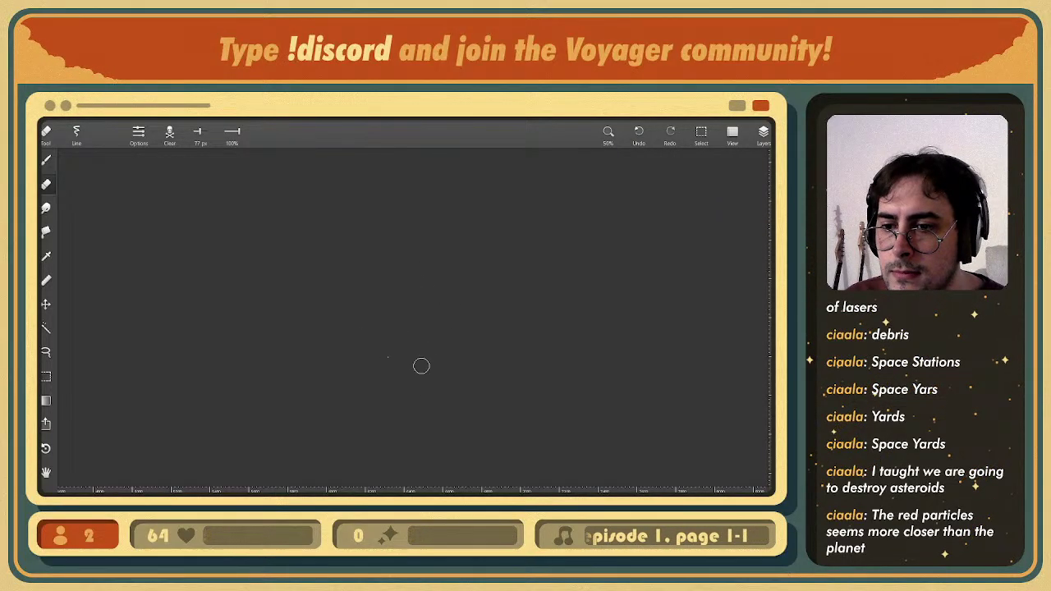
- Return to the pasted game screenshot and set the brush color to a fully saturated green with a hue of 128°
middle_click_drag(278, 285, 493, 411)
middle_click_drag(205, 313, 485, 448)
mouse_move(269, 306)
middle_mouse_down()
mouse_move(359, 385)
mouse_move(484, 427)
middle_mouse_up()
middle_click_drag(287, 371, 497, 336)
middle_click_drag(353, 353, 412, 353)
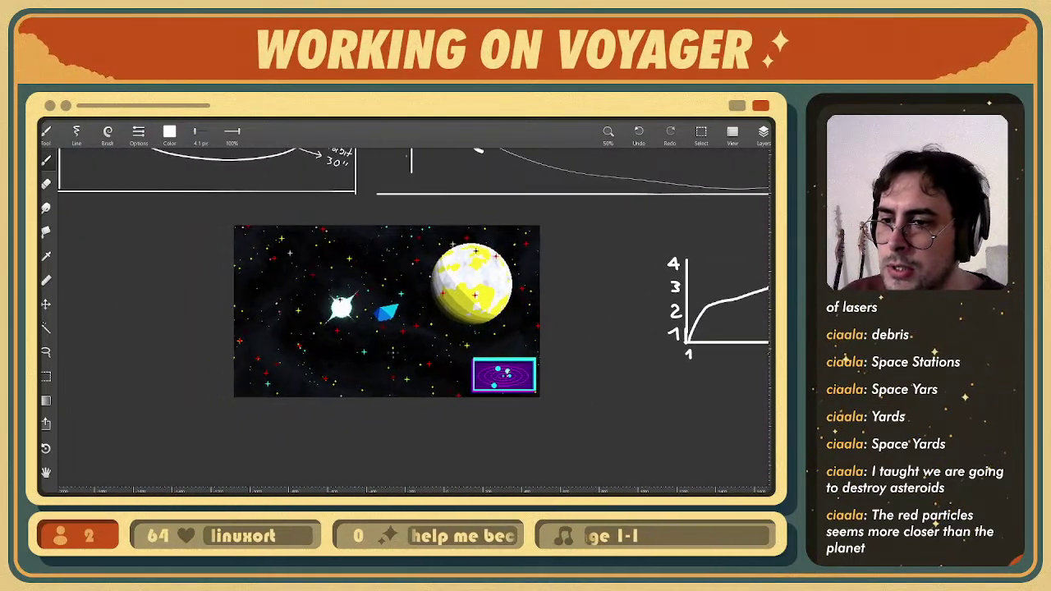
scroll(371, 333, "up", 5)
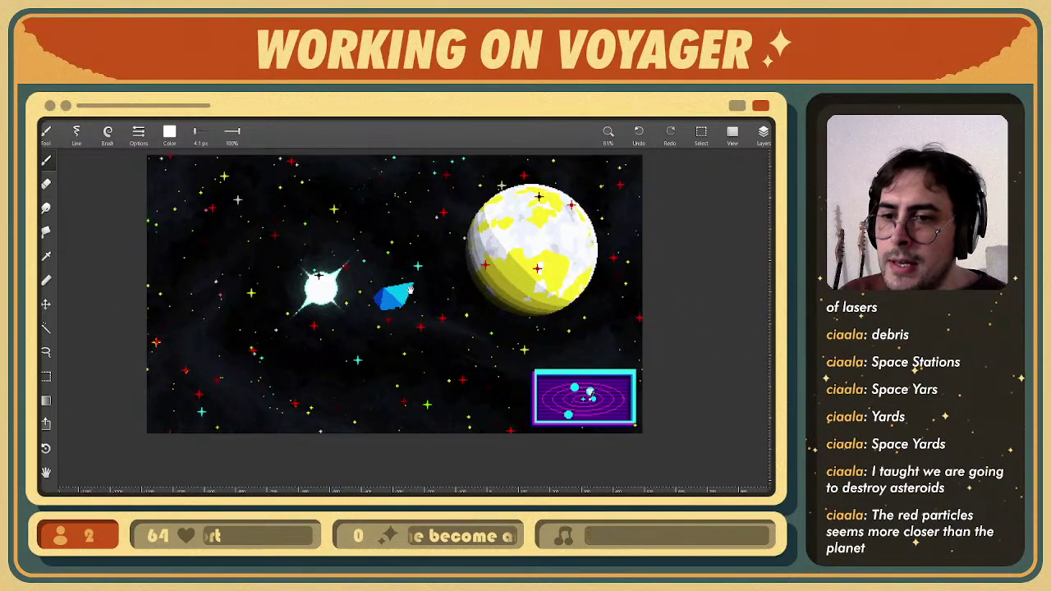
left_click(169, 131)
left_click(156, 185)
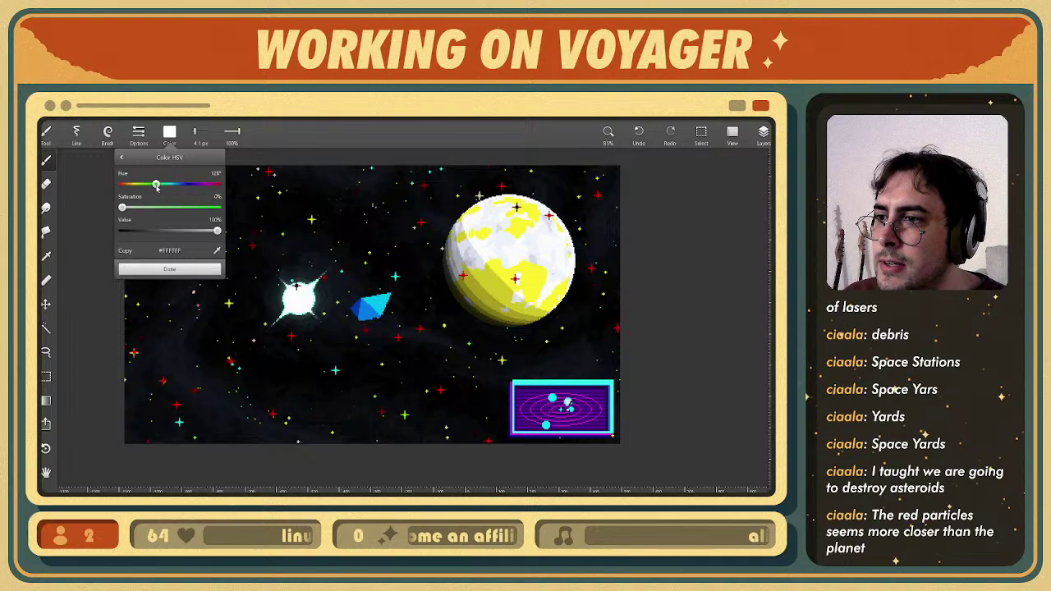
left_click_drag(122, 207, 217, 207)
left_click(169, 269)
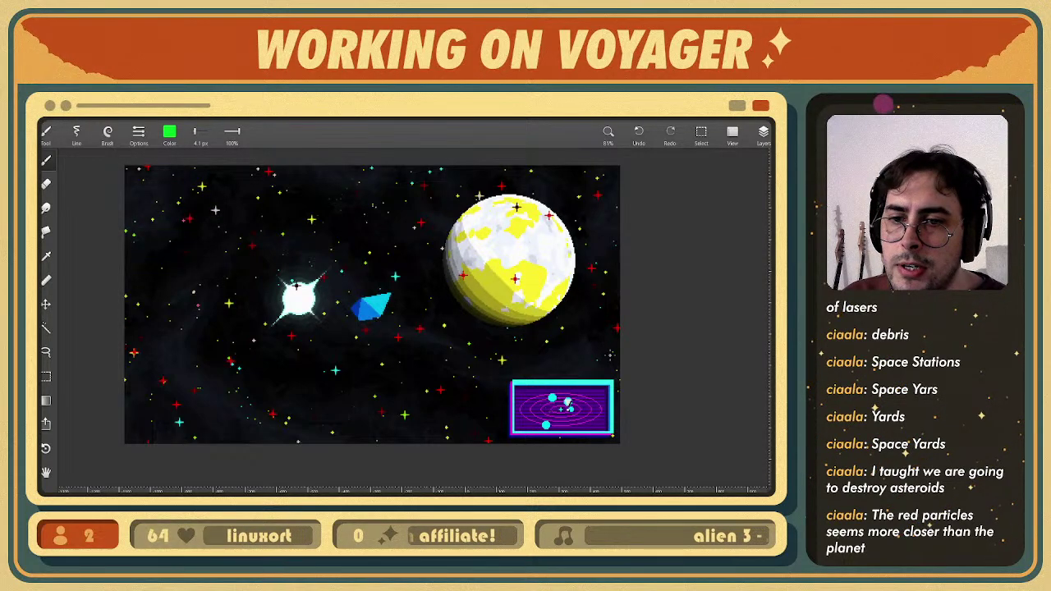
- Sketch a square and a circle in the empty area below the game screenshot, and undo both shapes
scroll(458, 317, "down", 5)
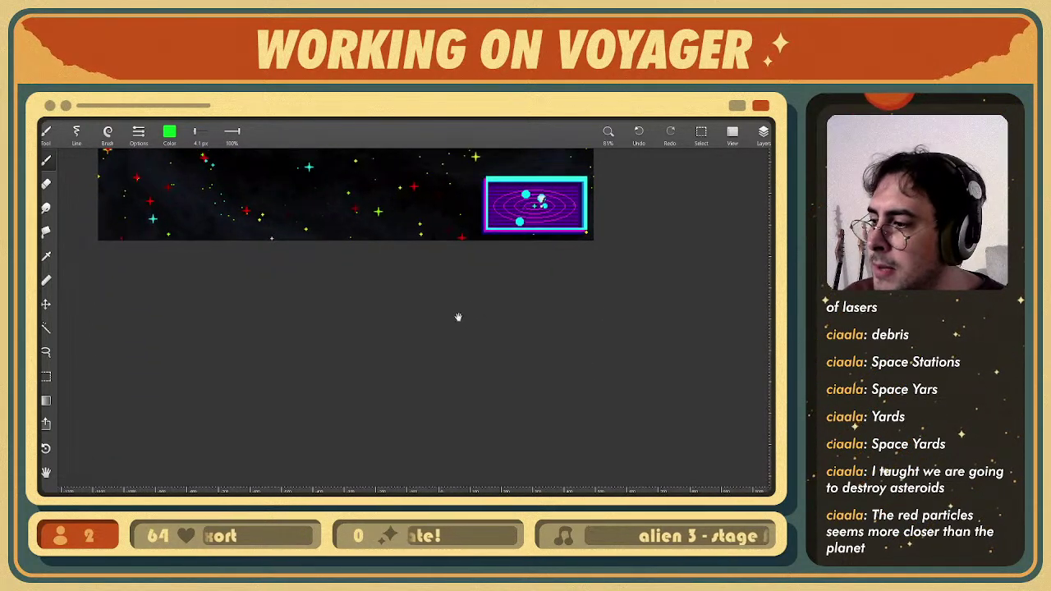
mouse_move(354, 353)
left_mouse_down("shift")
mouse_move(354, 287)
mouse_move(423, 288)
mouse_move(421, 354)
left_mouse_up("shift")
middle_click_drag(460, 342, 414, 342)
mouse_move(488, 291)
left_mouse_down()
mouse_move(462, 277)
mouse_move(496, 336)
mouse_move(488, 294)
mouse_move(425, 338)
mouse_move(469, 291)
left_mouse_up()
key("ctrl+z")
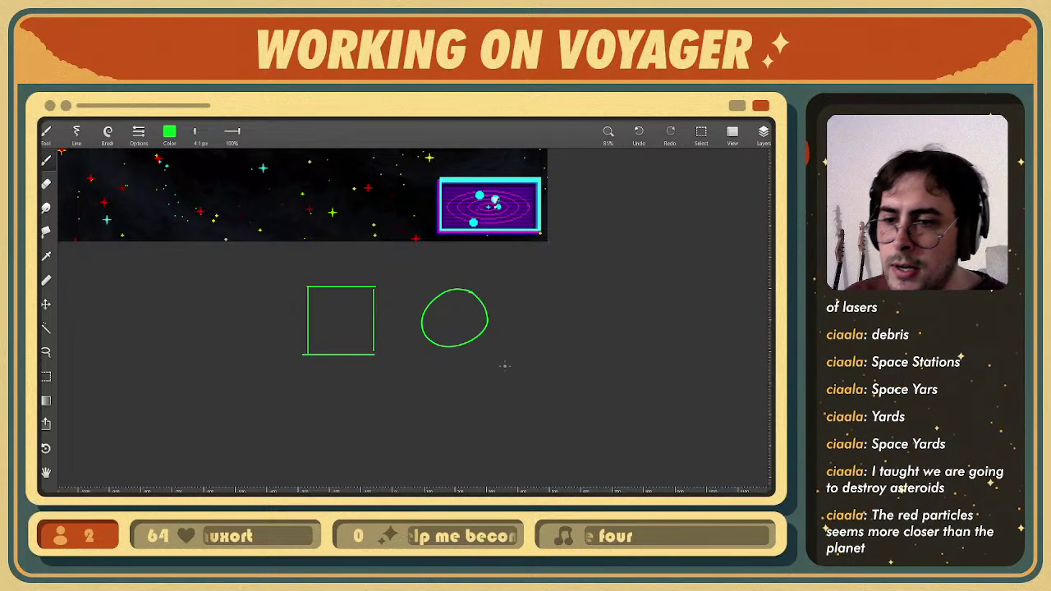
key("ctrl+z")
key("ctrl+z")
key("ctrl+z")
key("ctrl+z")
key("ctrl+z")
scroll(436, 368, "up", 5)
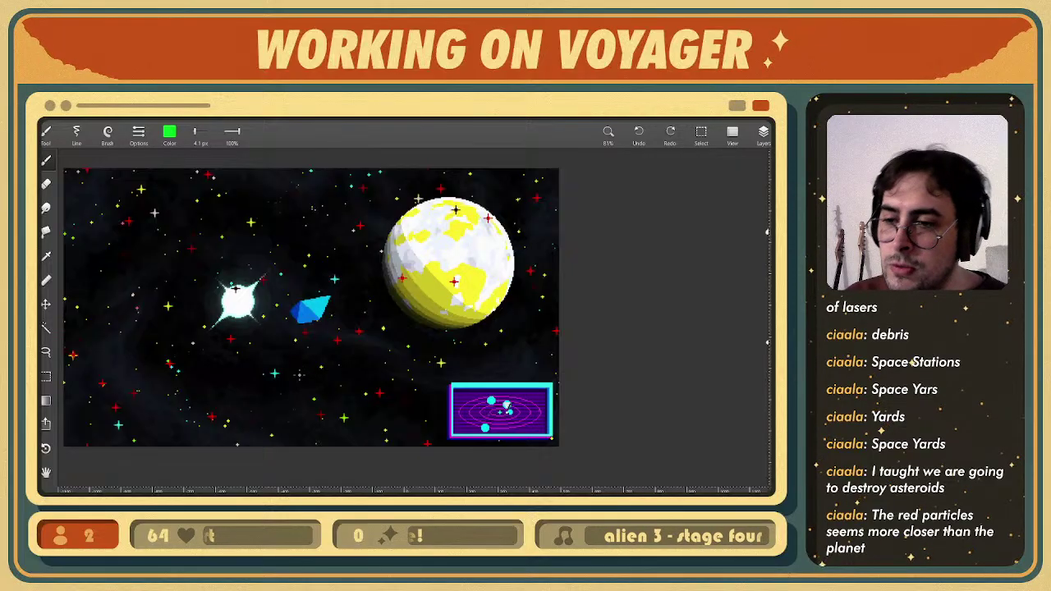
mouse_move(299, 373)
left_mouse_down()
mouse_move(367, 411)
mouse_move(576, 355)
mouse_move(567, 180)
mouse_move(374, 174)
left_mouse_up()
key("ctrl+z")
key("ctrl+z")
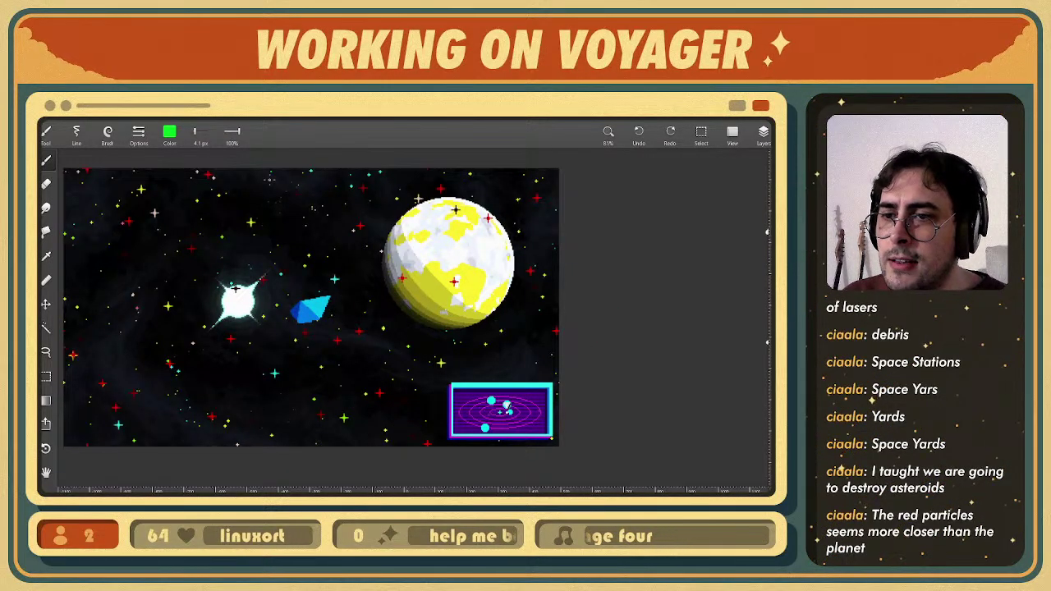
mouse_move(271, 174)
left_mouse_down()
mouse_move(343, 361)
mouse_move(509, 374)
left_mouse_up()
key("ctrl+z")
- Draw a large green circle around the yellow planet, with its edge passing just beside the ship
mouse_move(341, 386)
left_mouse_down()
mouse_move(394, 393)
mouse_move(622, 294)
left_mouse_up()
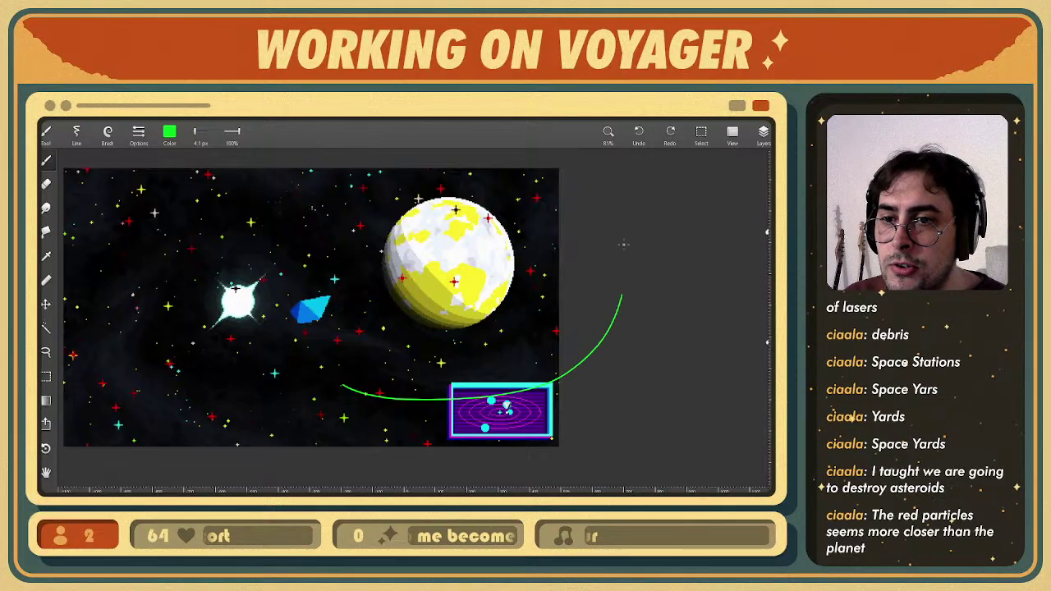
mouse_move(624, 245)
left_mouse_down()
mouse_move(373, 154)
mouse_move(268, 308)
mouse_move(331, 380)
left_mouse_up()
mouse_move(431, 281)
middle_mouse_down()
mouse_move(403, 326)
mouse_move(402, 376)
mouse_move(383, 308)
middle_mouse_up()
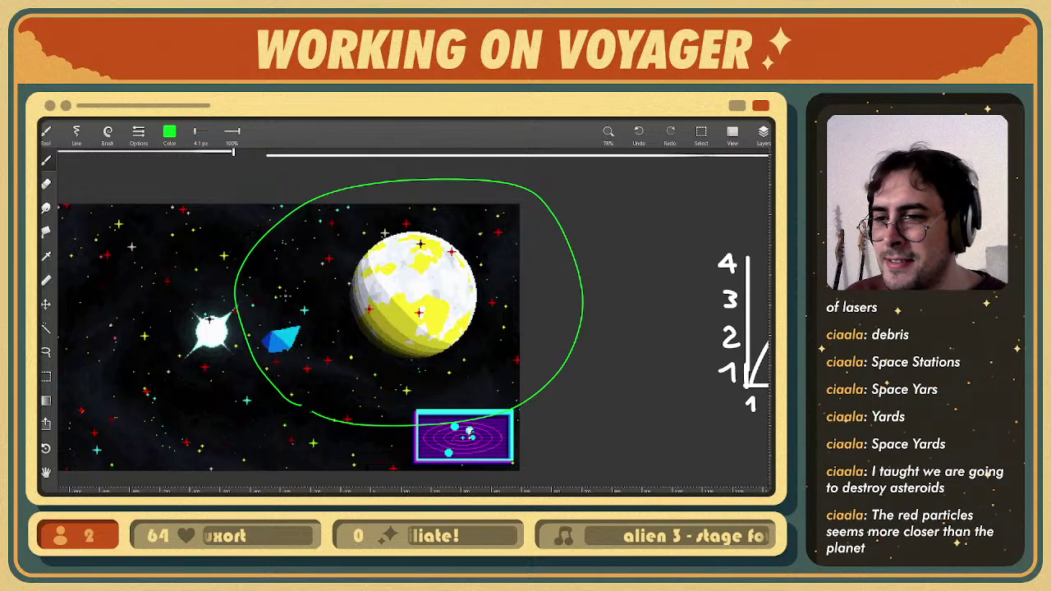
middle_click_drag(426, 315, 435, 326)
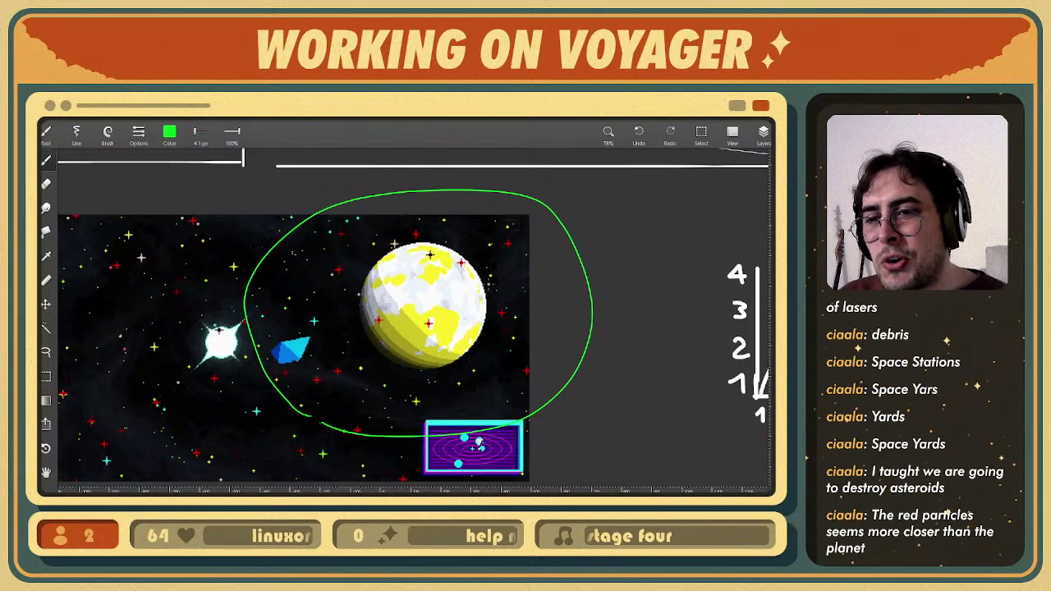
middle_click_drag(449, 312, 458, 288)
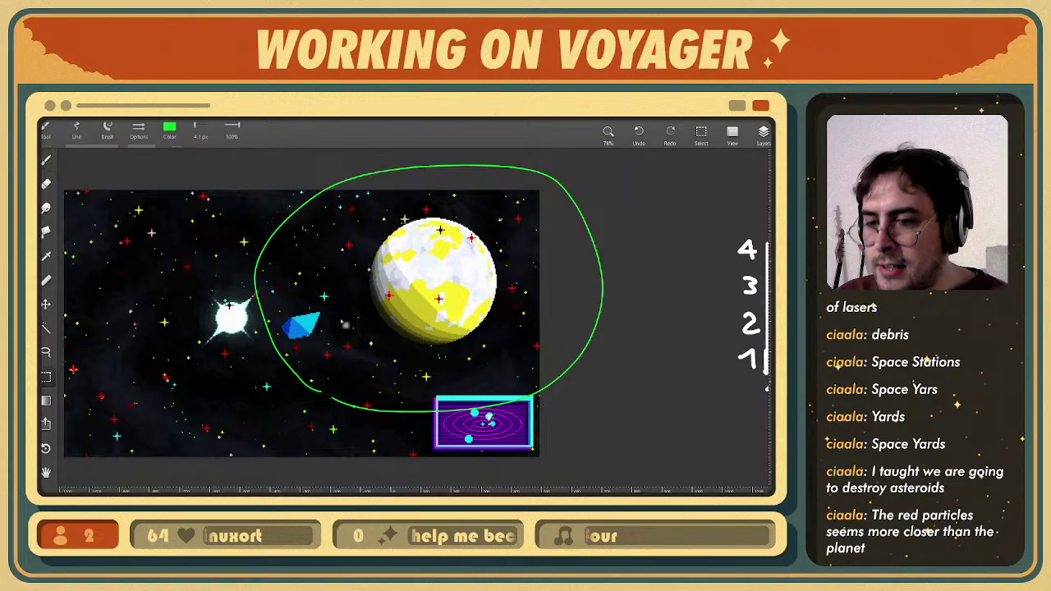
- Try to move the ship with a rectangular selection, restore it, and return to the brush with nothing selected
key("m")
mouse_move(329, 331)
middle_mouse_down("ctrl")
mouse_move(355, 313)
mouse_move(352, 339)
middle_mouse_up("ctrl")
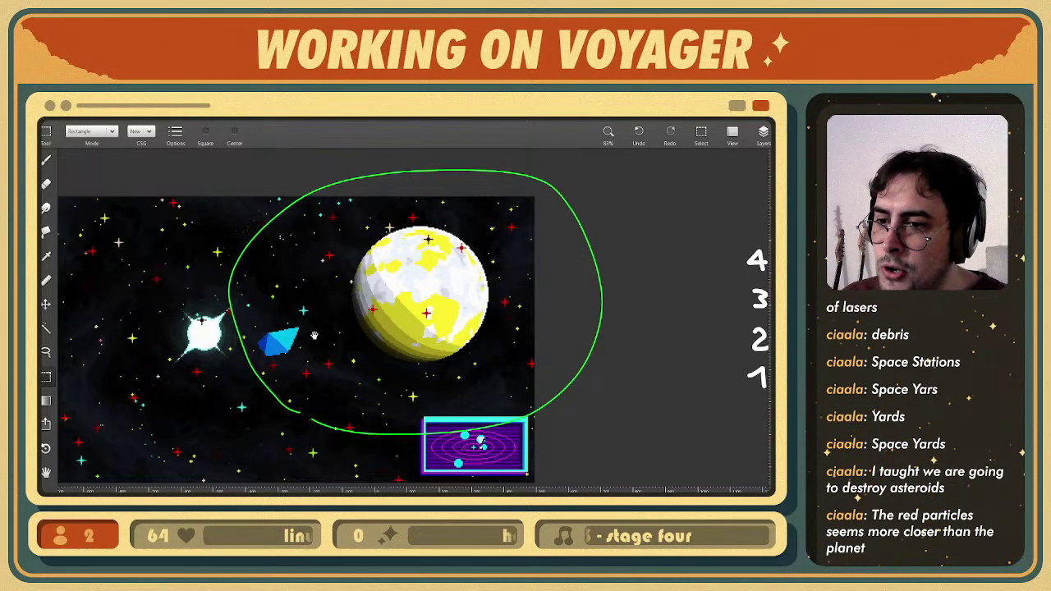
middle_click_drag(314, 336, 340, 322)
mouse_move(330, 311)
left_mouse_down()
mouse_move(218, 399)
mouse_move(327, 355)
left_mouse_up()
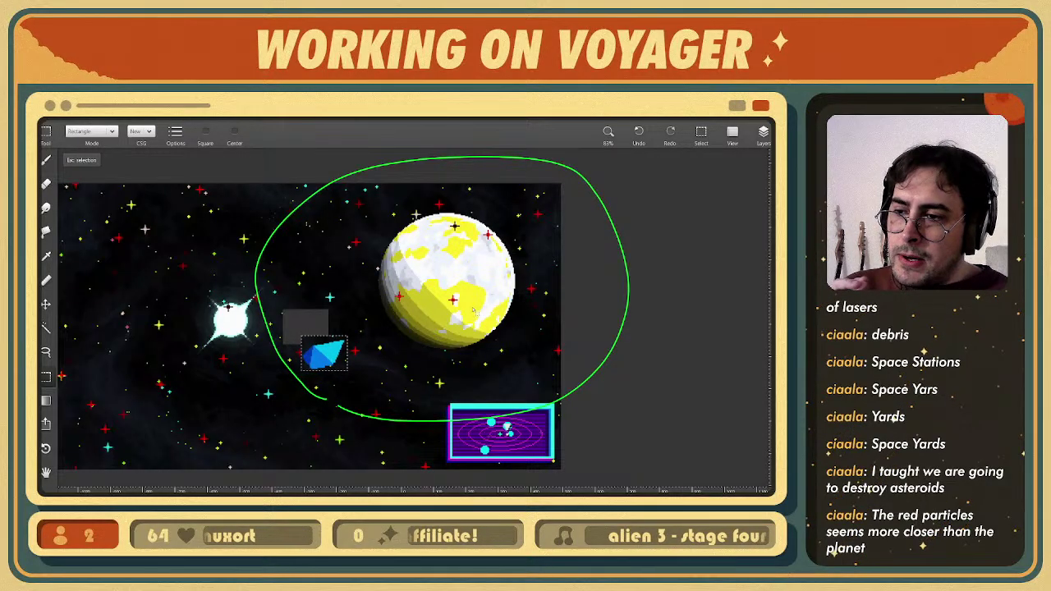
key("ctrl+z")
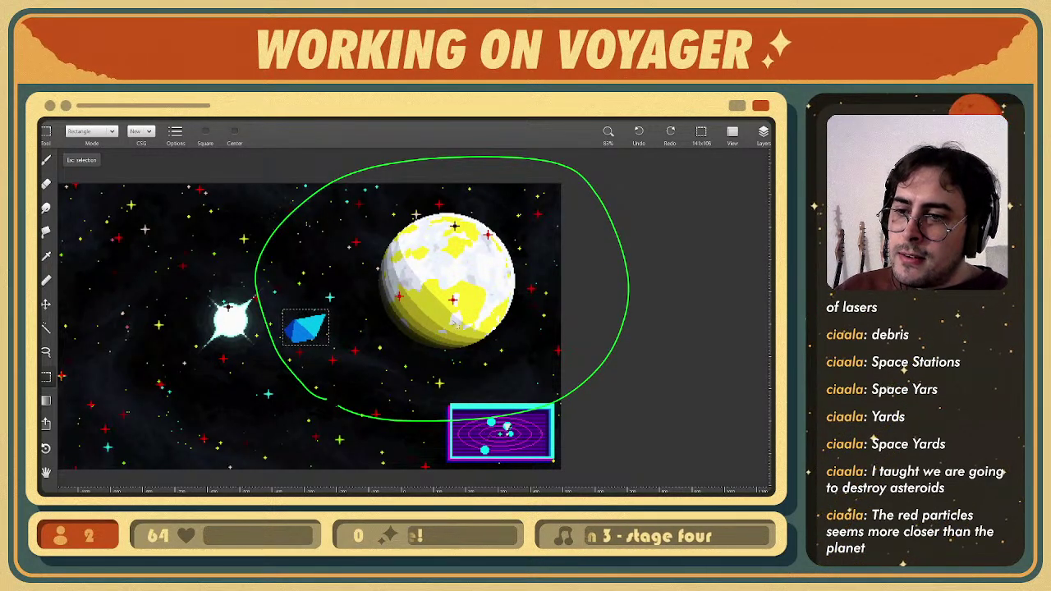
middle_click_drag(376, 356, 500, 308)
key("b")
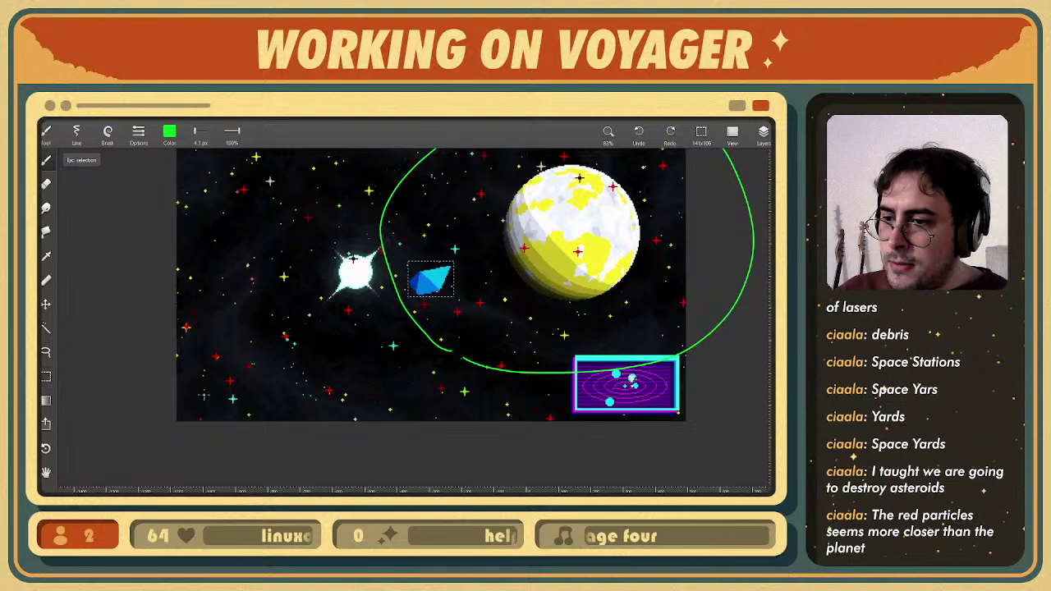
key("Escape")
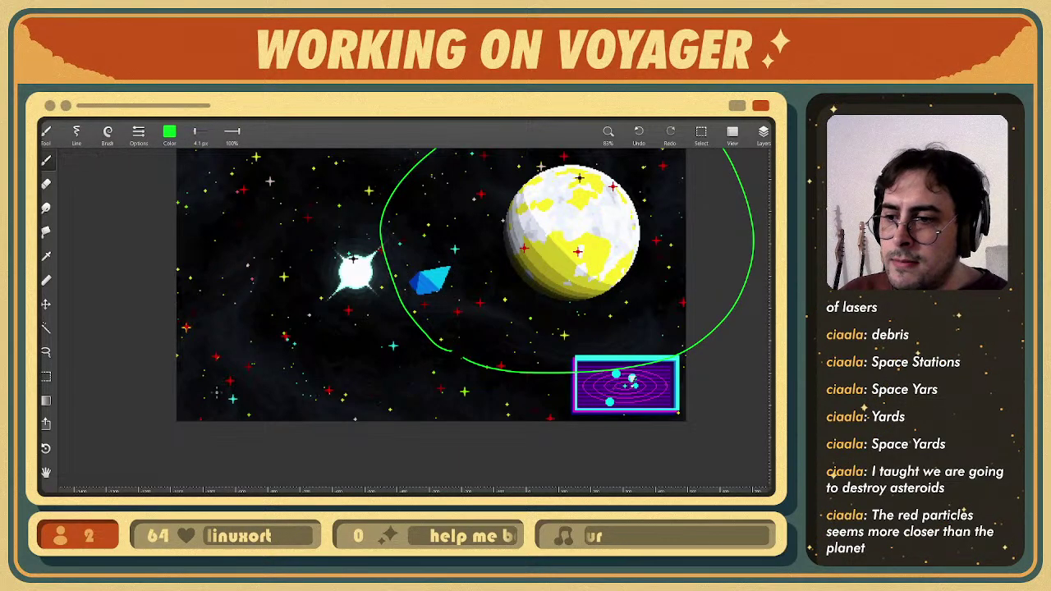
- Draw a thick horizontal green bar in the lower-left corner of the game screenshot
left_click_drag(217, 394, 289, 399)
key("ctrl+z")
middle_click_drag(346, 368, 334, 377)
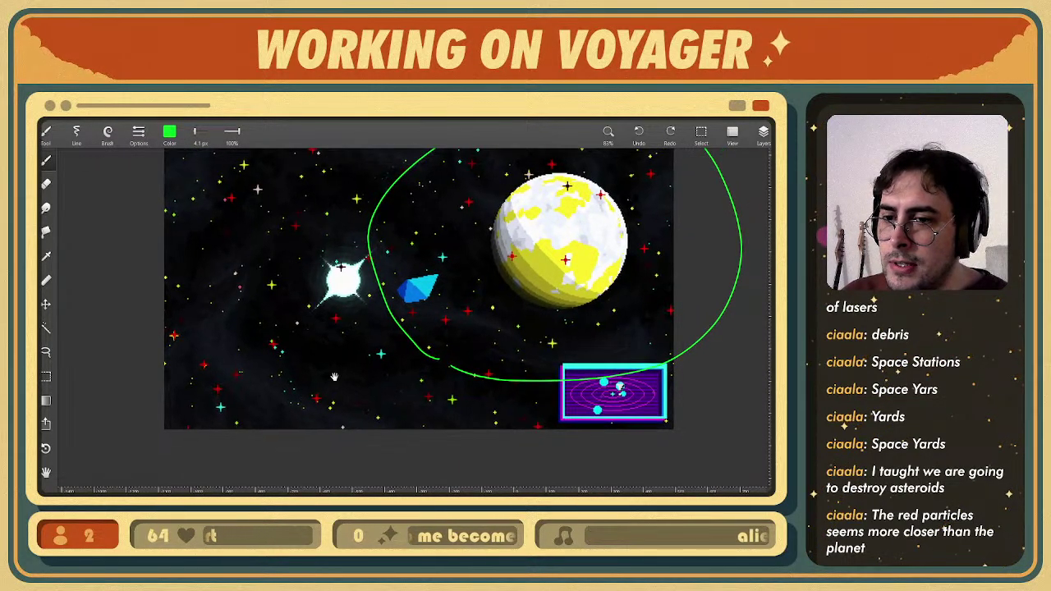
mouse_move(194, 401)
left_mouse_down()
mouse_move(333, 399)
mouse_move(197, 405)
left_mouse_up()
middle_click_drag(271, 386, 250, 395)
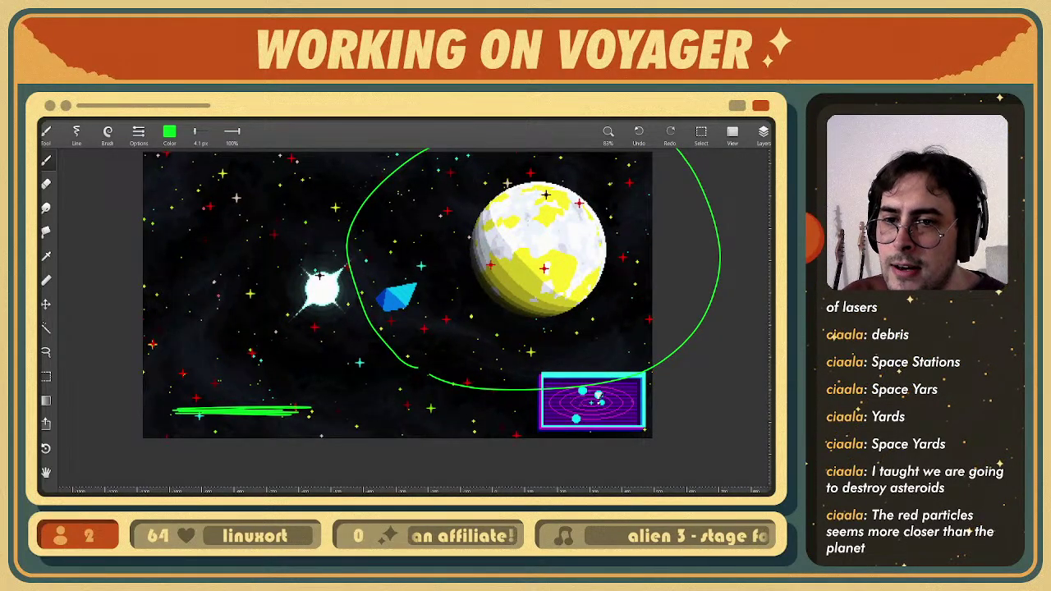
- Draw a down arrow and write LAND beside it, just above the thick green bar
middle_click_drag(552, 257, 527, 283)
middle_click_drag(483, 323, 486, 317)
scroll(467, 333, "down", 1)
scroll(417, 315, "up", 1)
mouse_move(297, 420)
middle_mouse_down()
mouse_move(297, 391)
mouse_move(350, 390)
middle_mouse_up()
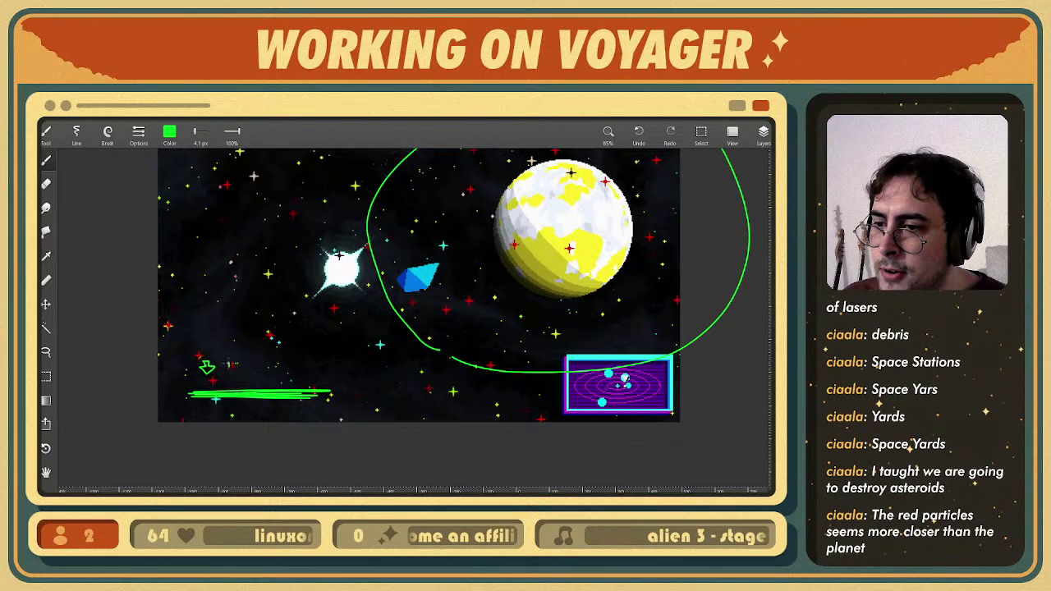
left_click_drag(246, 370, 255, 369)
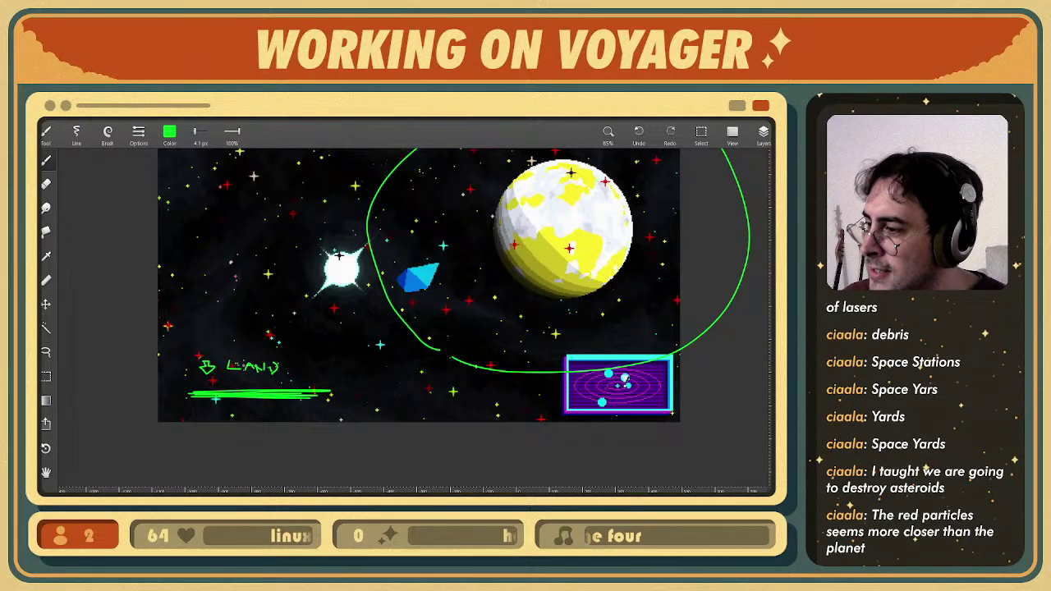
middle_click_drag(321, 349, 317, 350)
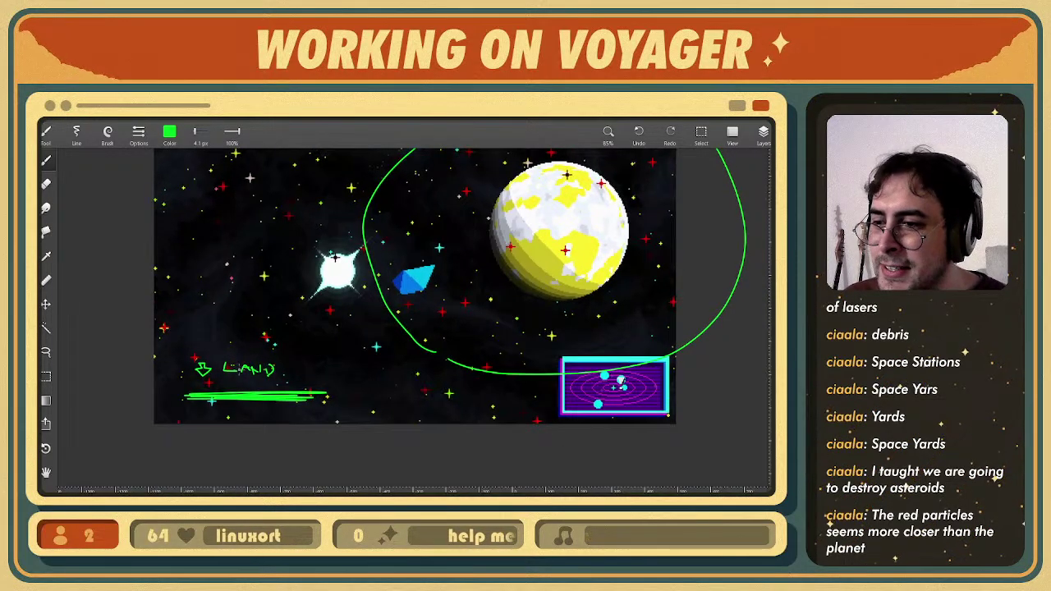
scroll(198, 386, "up", 1)
scroll(363, 324, "down", 2)
middle_click_drag(363, 324, 331, 345)
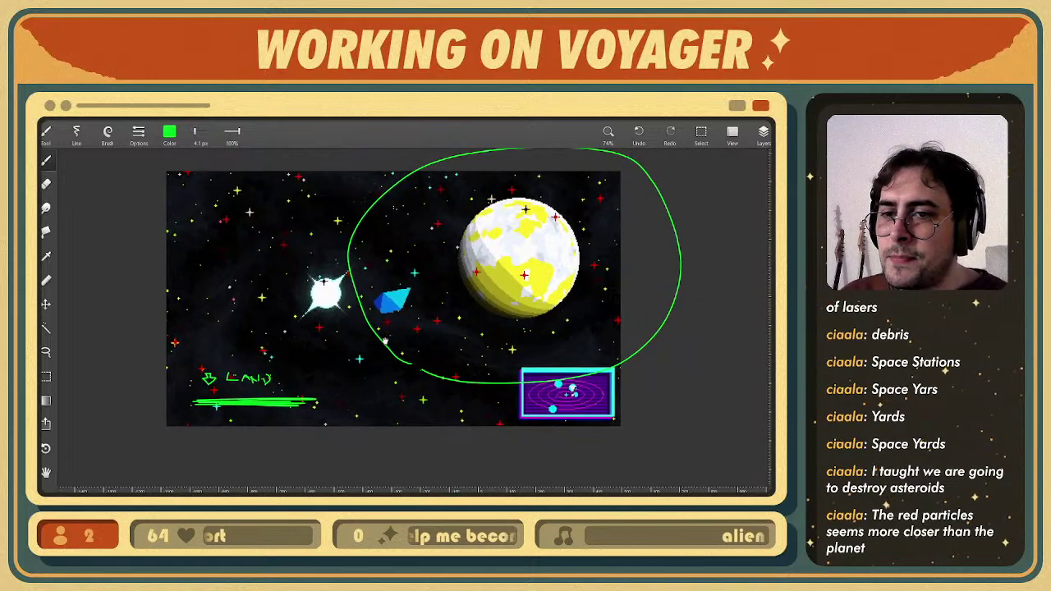
mouse_move(313, 357)
left_mouse_down()
mouse_move(215, 426)
mouse_move(207, 357)
mouse_move(195, 407)
left_mouse_up()
key("ctrl+z")
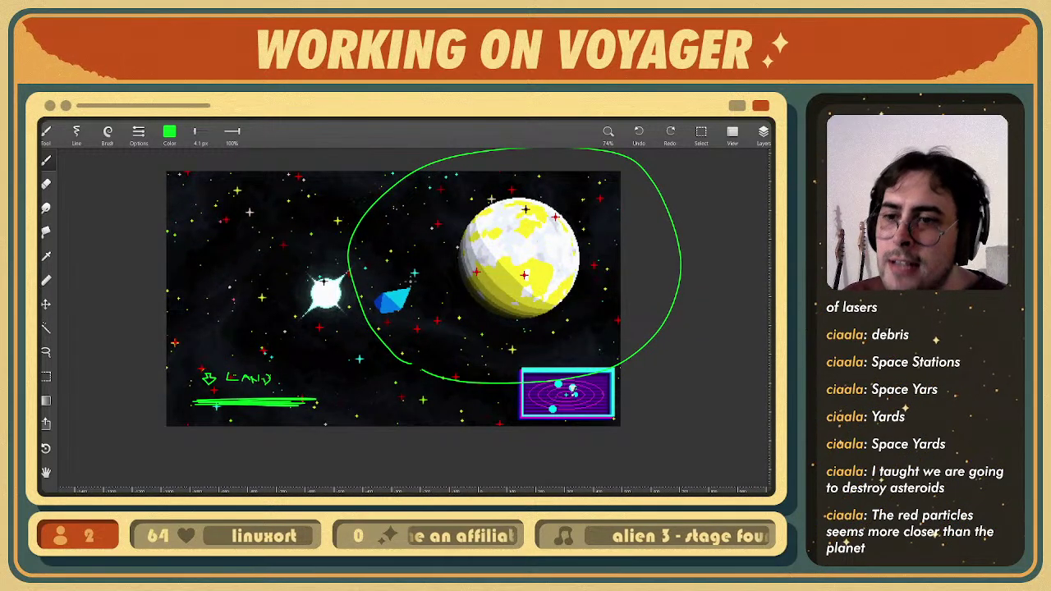
mouse_move(388, 350)
left_mouse_down()
mouse_move(647, 216)
mouse_move(369, 288)
left_mouse_up()
key("ctrl+z")
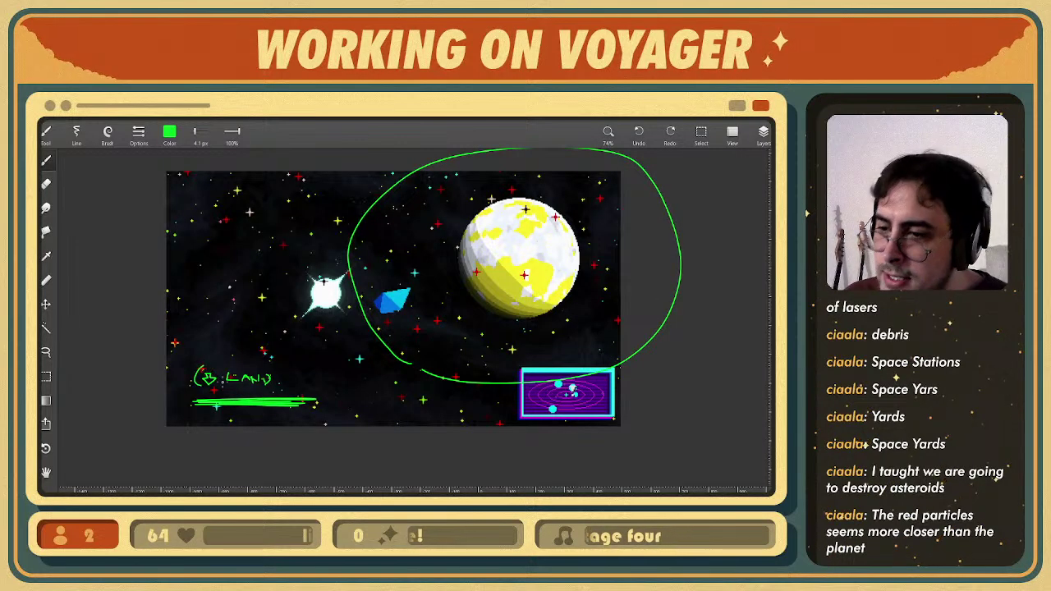
left_click_drag(200, 384, 211, 383)
key("ctrl+z")
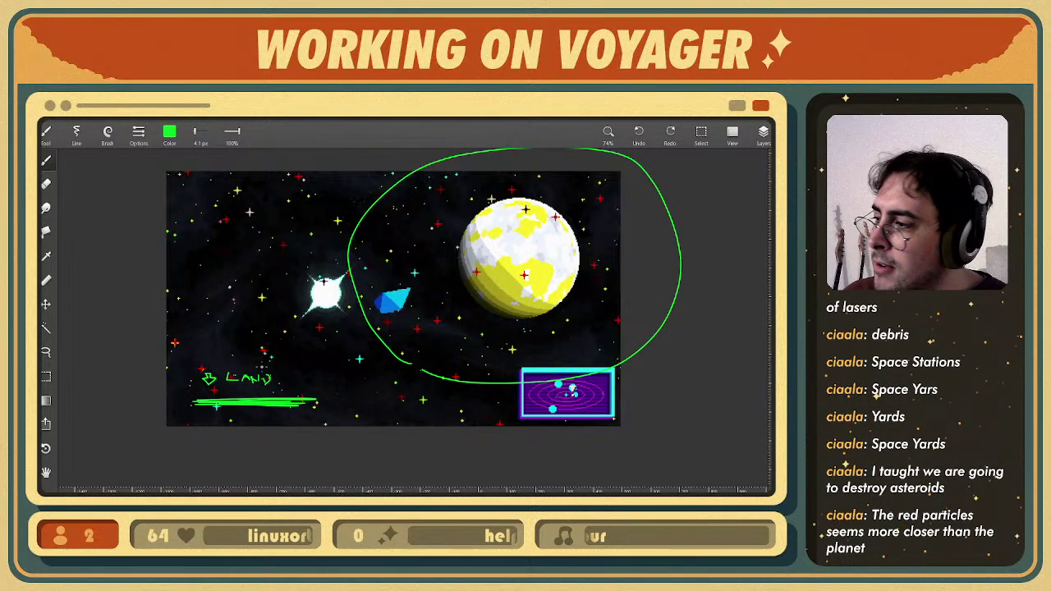
- Draw a small wedge-shaped symbol directly above the down arrow beside LAND
mouse_move(199, 382)
middle_mouse_down()
mouse_move(270, 359)
mouse_move(278, 299)
mouse_move(300, 323)
middle_mouse_up()
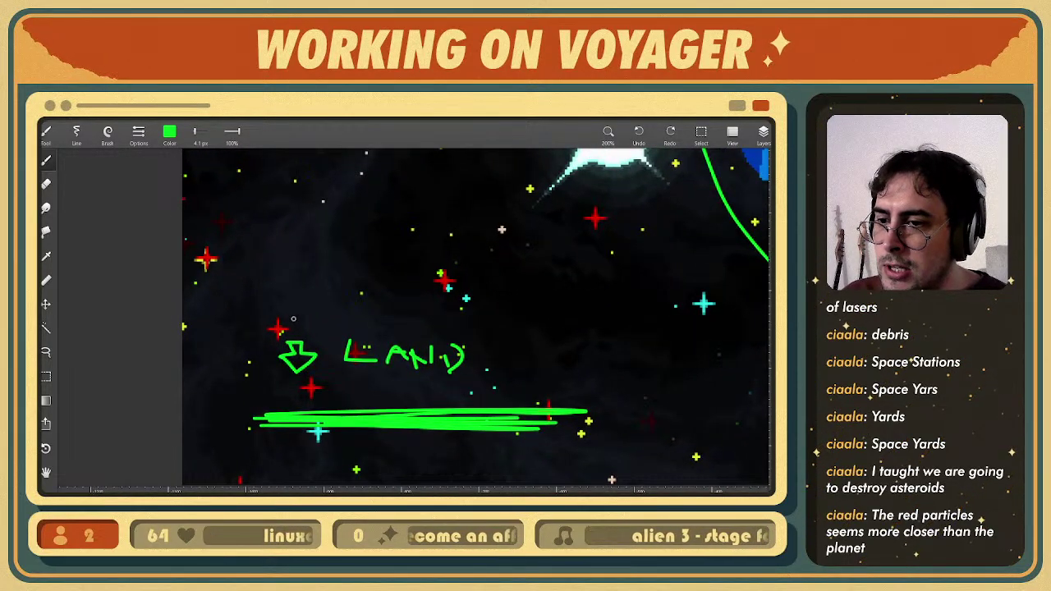
mouse_move(293, 317)
left_mouse_down()
mouse_move(292, 302)
mouse_move(280, 364)
mouse_move(301, 338)
left_mouse_up()
key("ctrl+z")
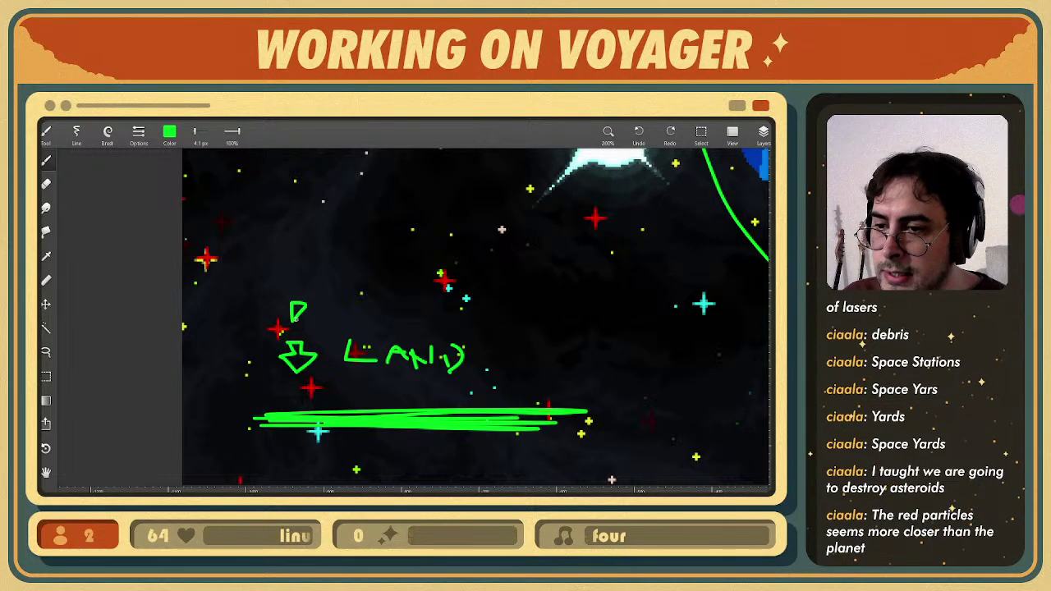
- Try to draw a circle around the small wedge symbol above the down arrow
mouse_move(309, 330)
left_mouse_down()
mouse_move(289, 337)
mouse_move(273, 321)
mouse_move(310, 323)
left_mouse_up()
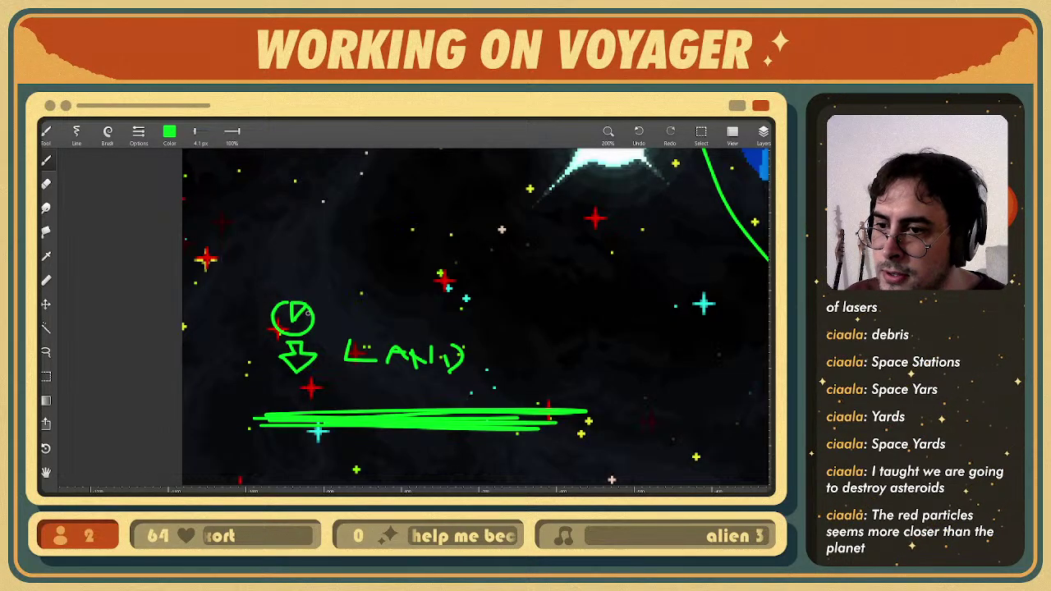
key("ctrl+z")
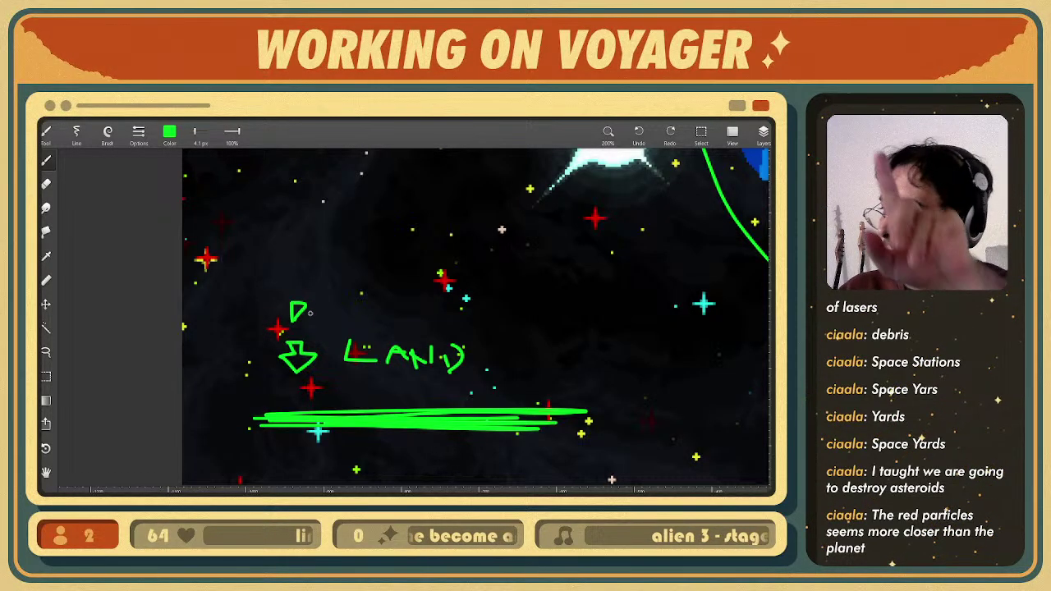
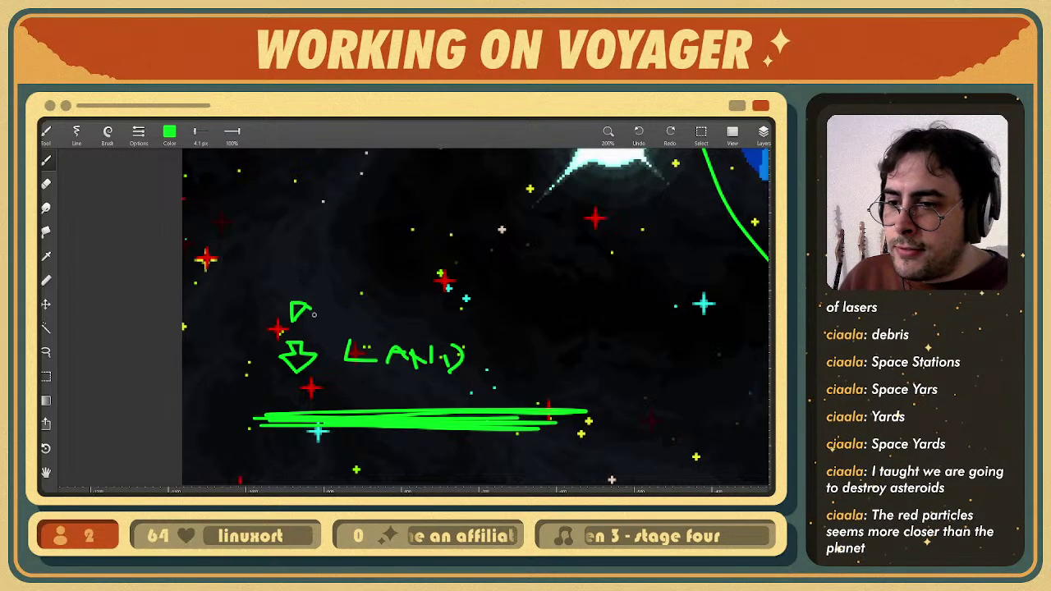
mouse_move(313, 313)
left_mouse_down()
mouse_move(298, 338)
mouse_move(277, 309)
mouse_move(293, 303)
left_mouse_up()
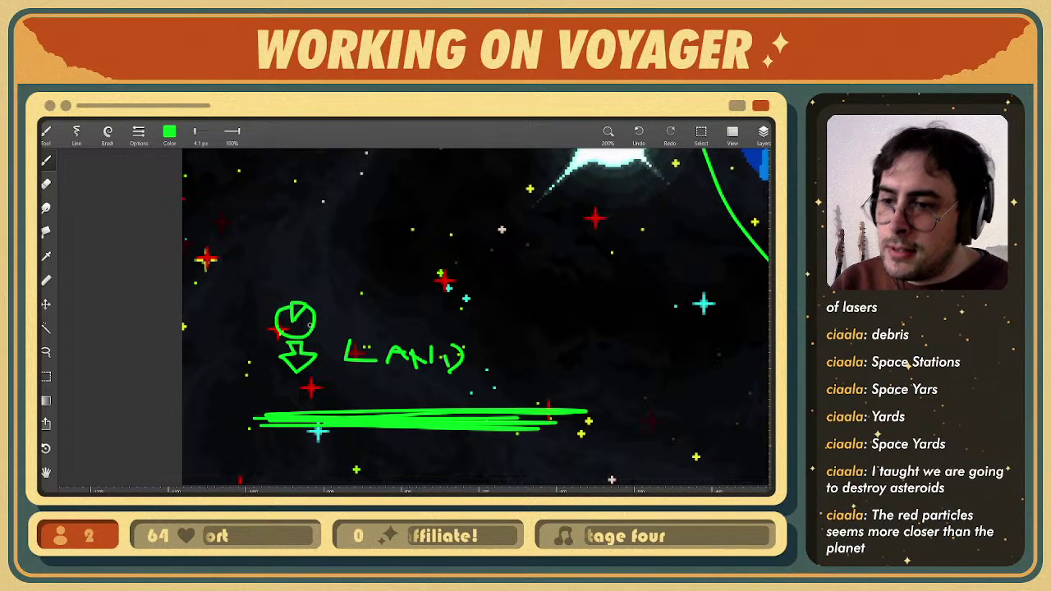
key("ctrl+z")
scroll(435, 279, "down", 2)
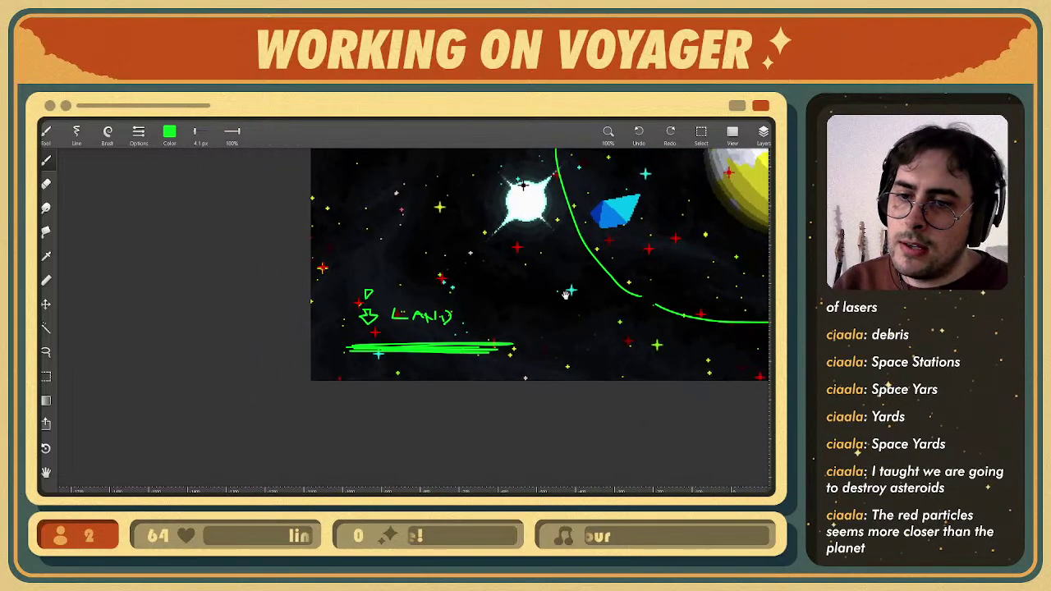
middle_click_drag(603, 260, 415, 325)
scroll(393, 326, "down", 1)
scroll(414, 326, "up", 1)
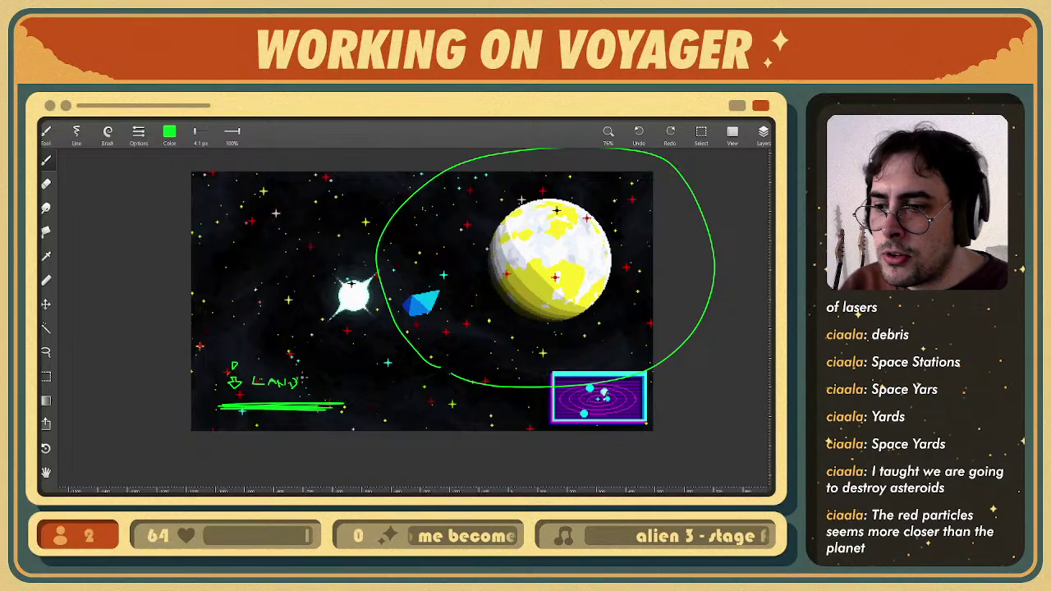
mouse_move(340, 378)
left_mouse_down()
mouse_move(296, 350)
mouse_move(350, 388)
left_mouse_up()
key("ctrl+z")
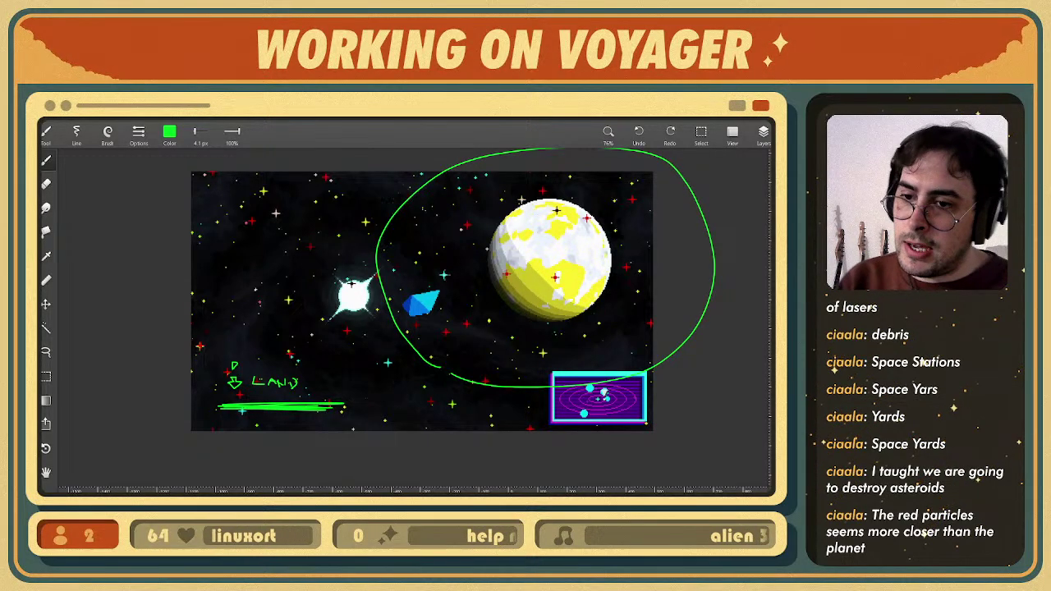
- Activate the rectangular selection tool near the ship in the game screenshot
key("m")
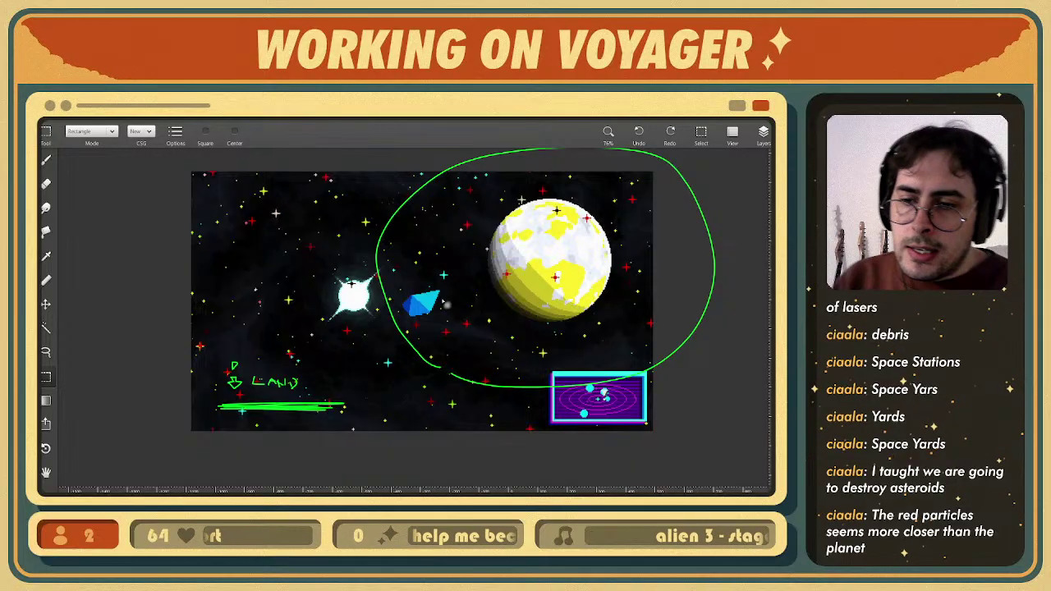
left_click_drag(448, 304, 428, 311)
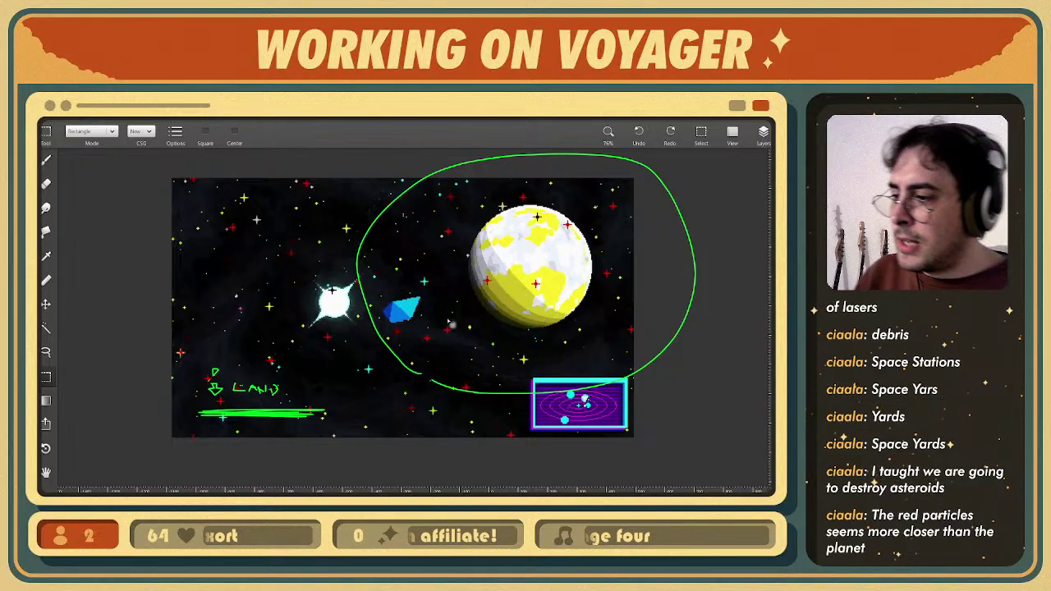
key("l")
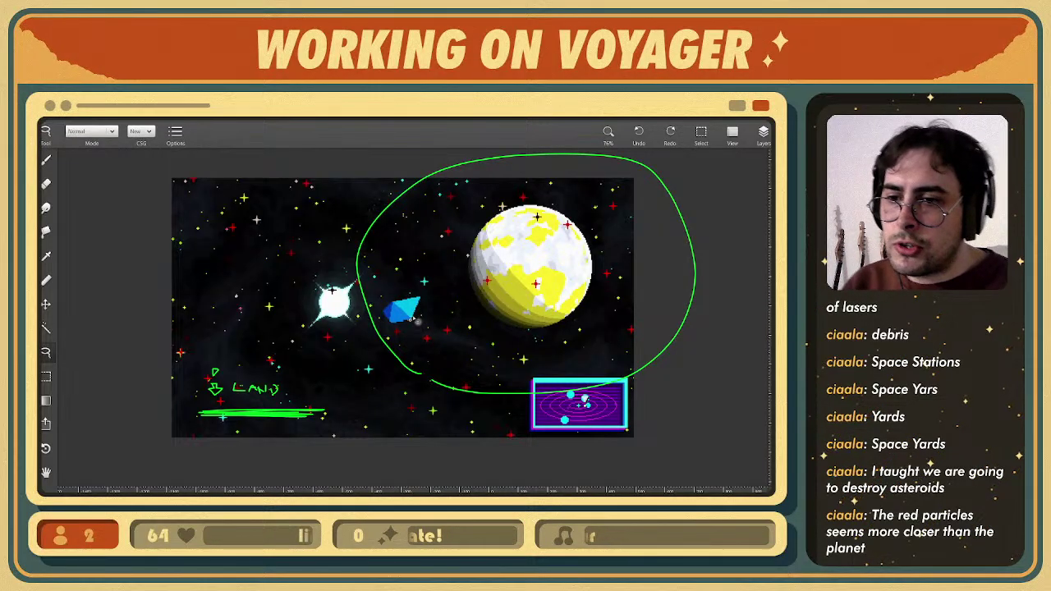
mouse_move(416, 322)
left_mouse_down()
mouse_move(429, 300)
mouse_move(387, 300)
mouse_move(385, 324)
mouse_move(679, 244)
mouse_move(672, 207)
mouse_move(411, 321)
mouse_move(462, 277)
mouse_move(403, 310)
left_mouse_up()
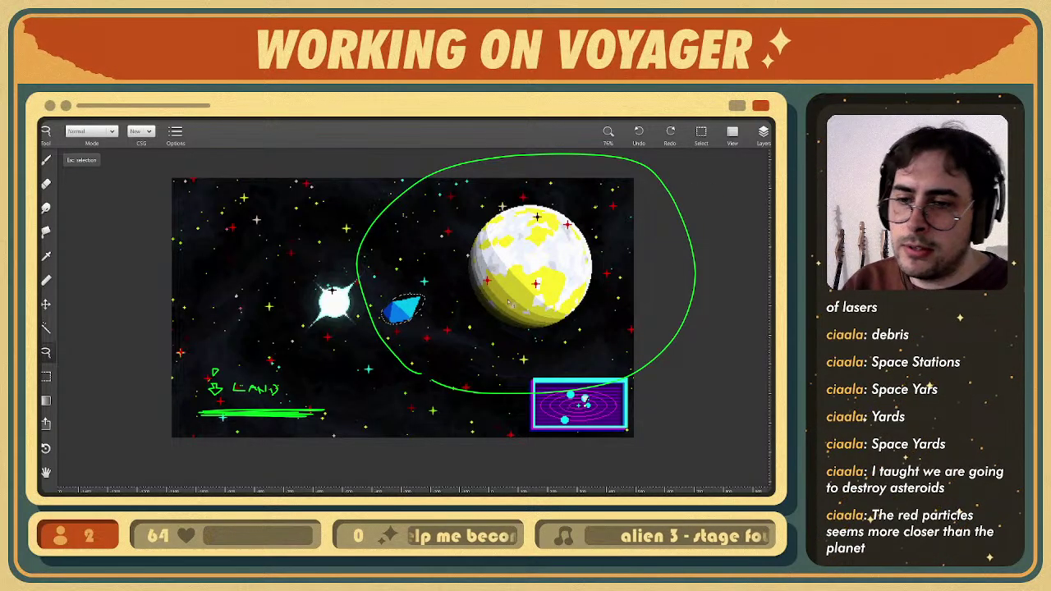
key("Escape")
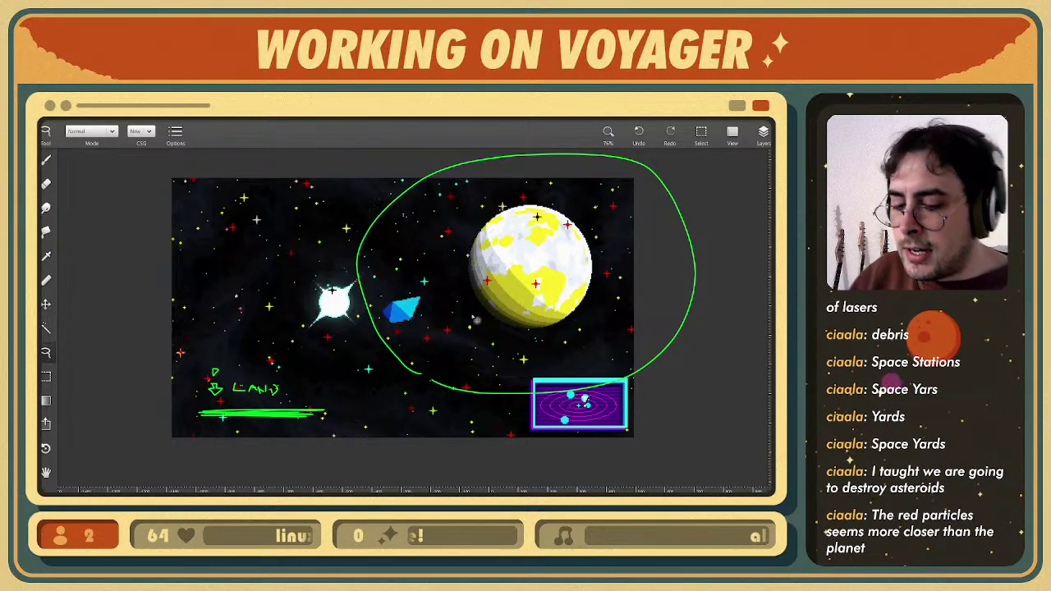
- Examine the annotated space-scene mock-up with the ship, planet and minimap, and its surrounding sketches
key("b")
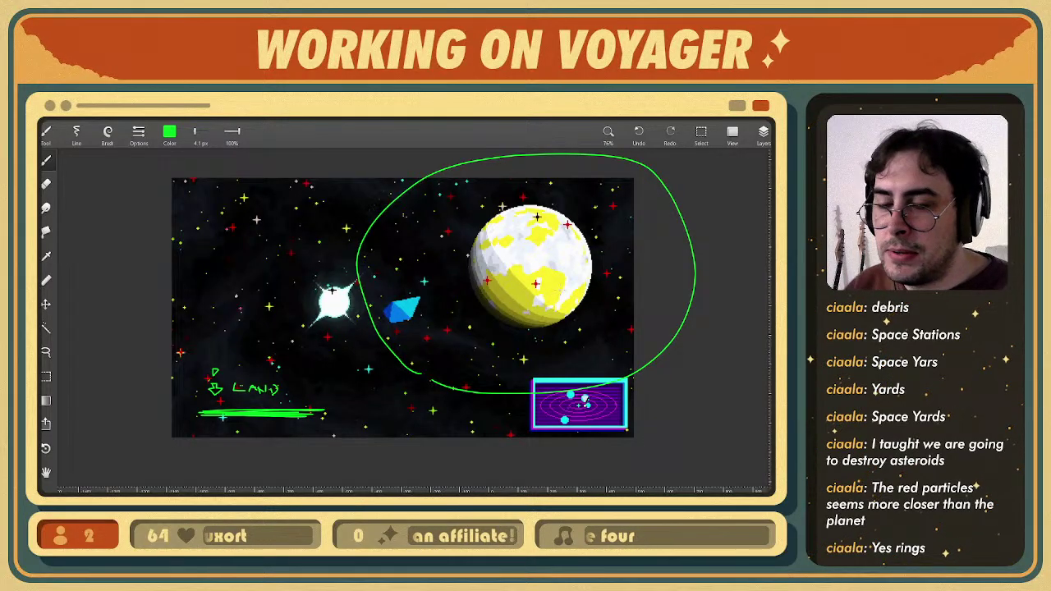
scroll(488, 347, "down", 3)
mouse_move(488, 328)
middle_mouse_down()
mouse_move(487, 319)
mouse_move(402, 326)
middle_mouse_up()
key("v")
scroll(528, 268, "down", 3)
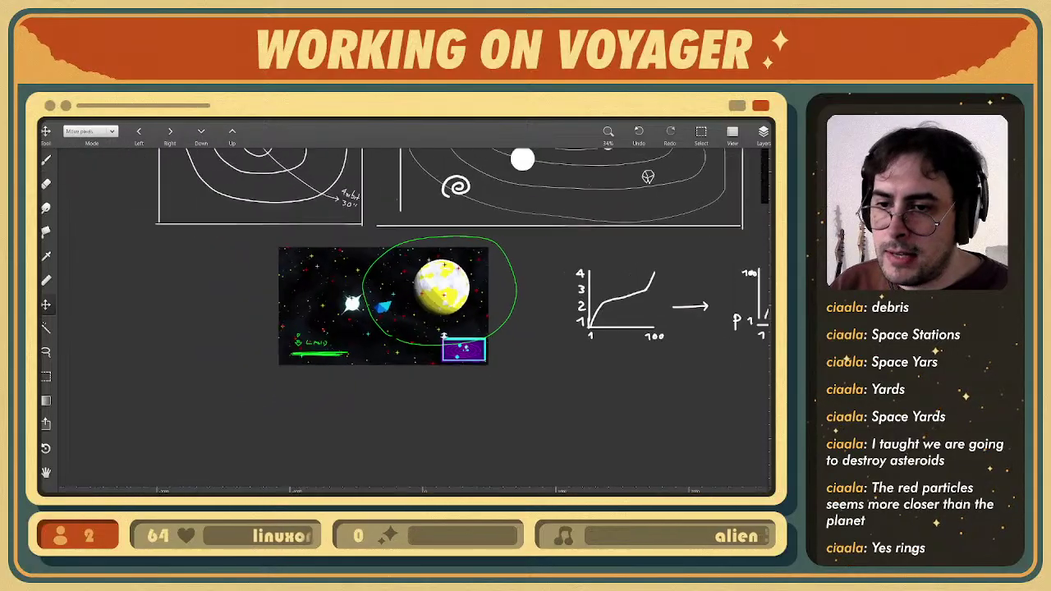
mouse_move(528, 269)
middle_mouse_down()
mouse_move(491, 278)
mouse_move(542, 278)
middle_mouse_up()
scroll(399, 276, "up", 5)
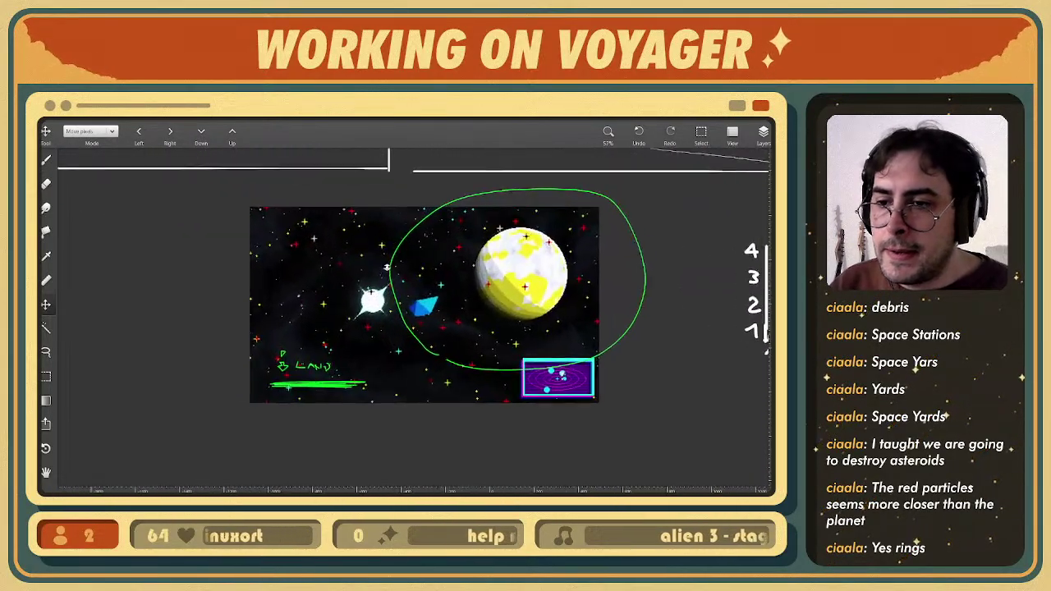
scroll(409, 314, "up", 2)
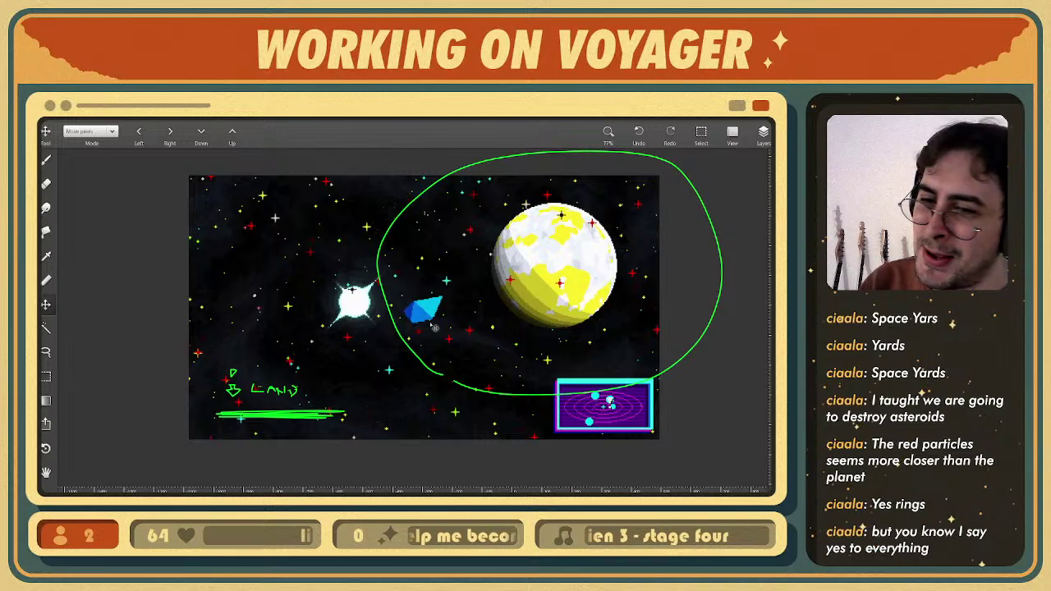
middle_click_drag(475, 298, 466, 300)
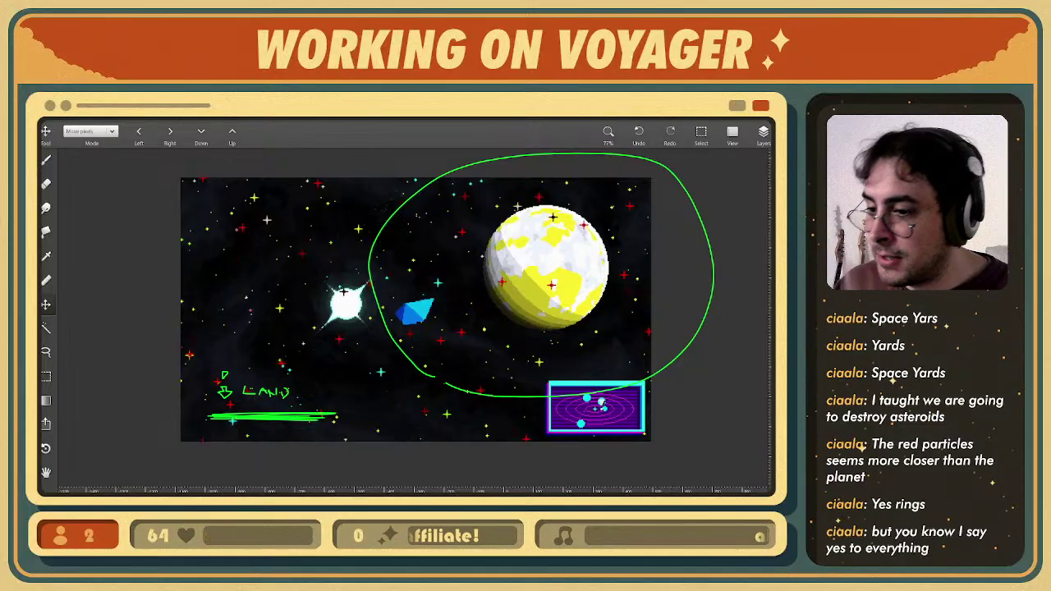
- Switch to the Figma planning board and read through the bullets of the Planetary System scene task in the Current list
left_click(134, 495)
scroll(483, 337, "down", 3, "ctrl")
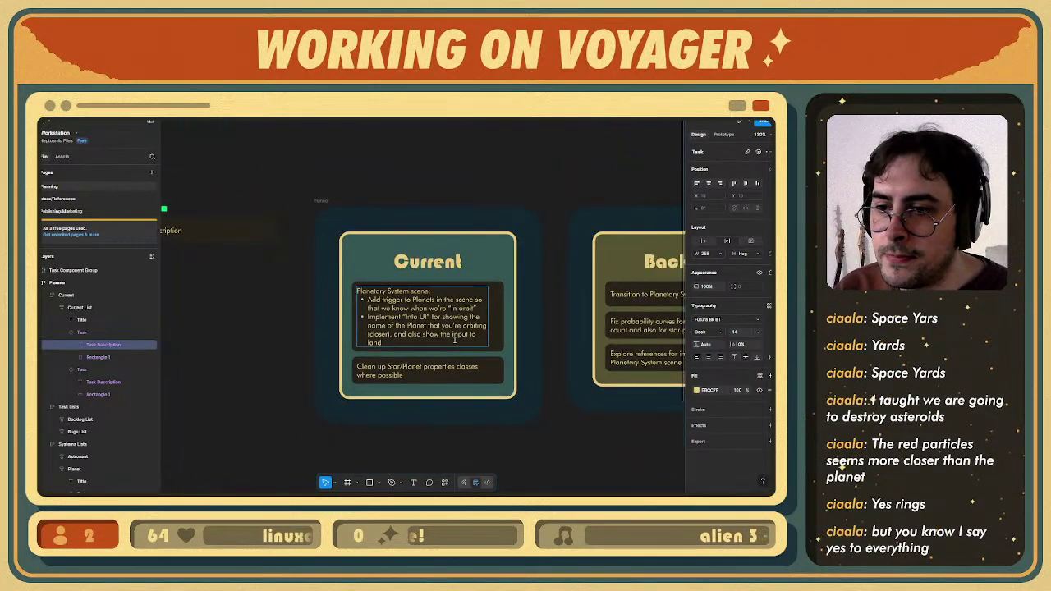
middle_click_drag(476, 338, 468, 319)
scroll(415, 303, "up", 5, "ctrl")
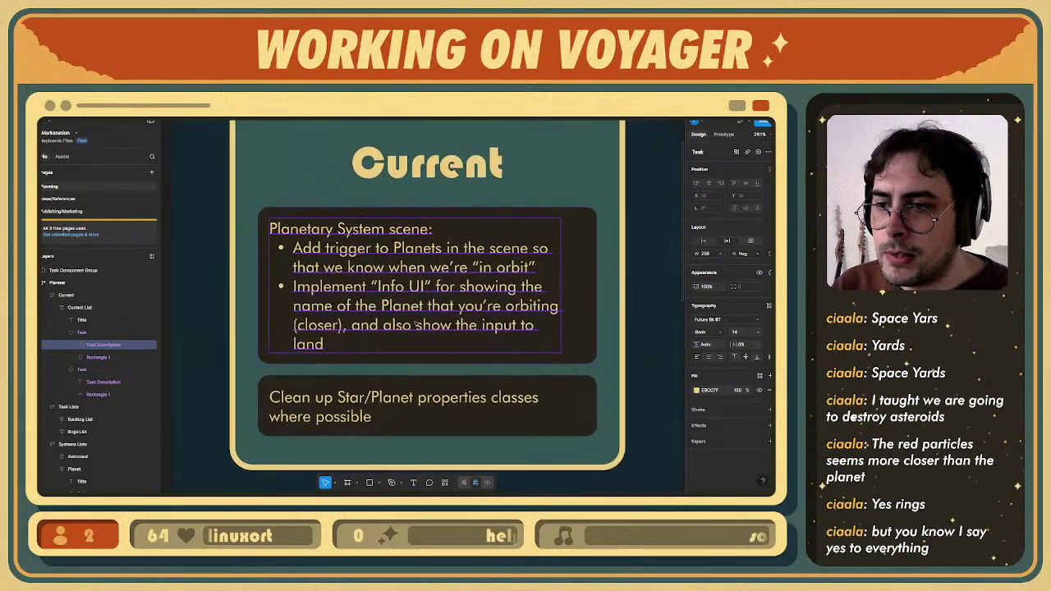
triple_click(450, 254)
key("Escape")
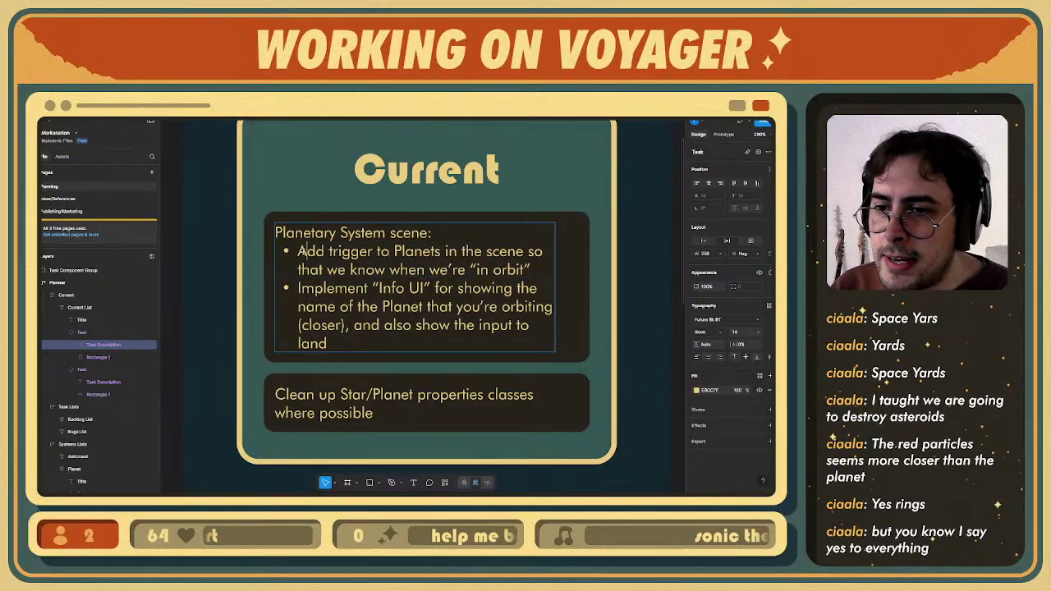
left_click_drag(446, 253, 534, 271)
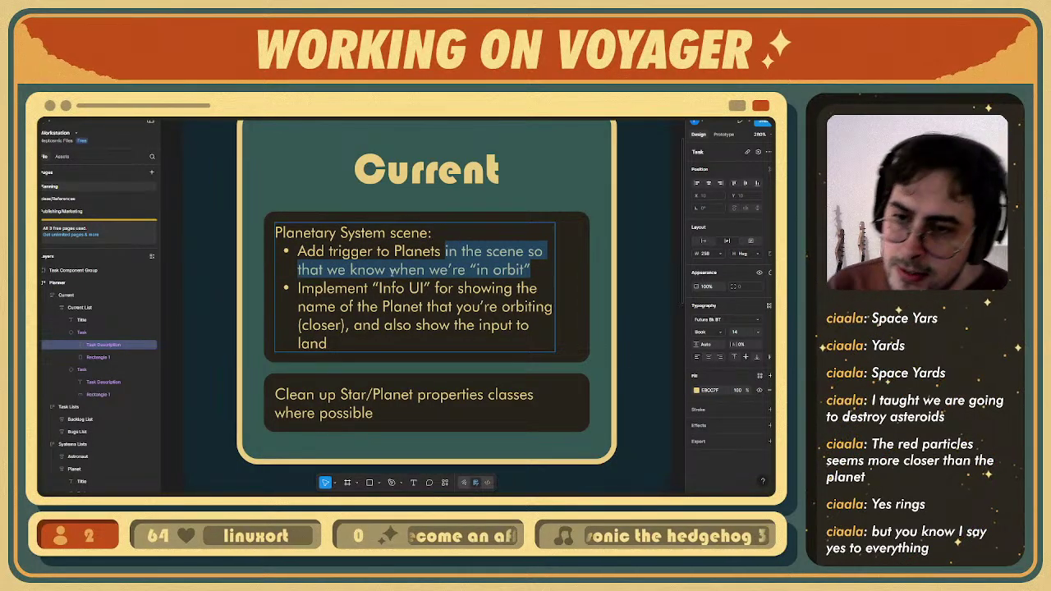
left_click(345, 288)
left_click_drag(299, 288, 478, 337)
left_click(473, 325)
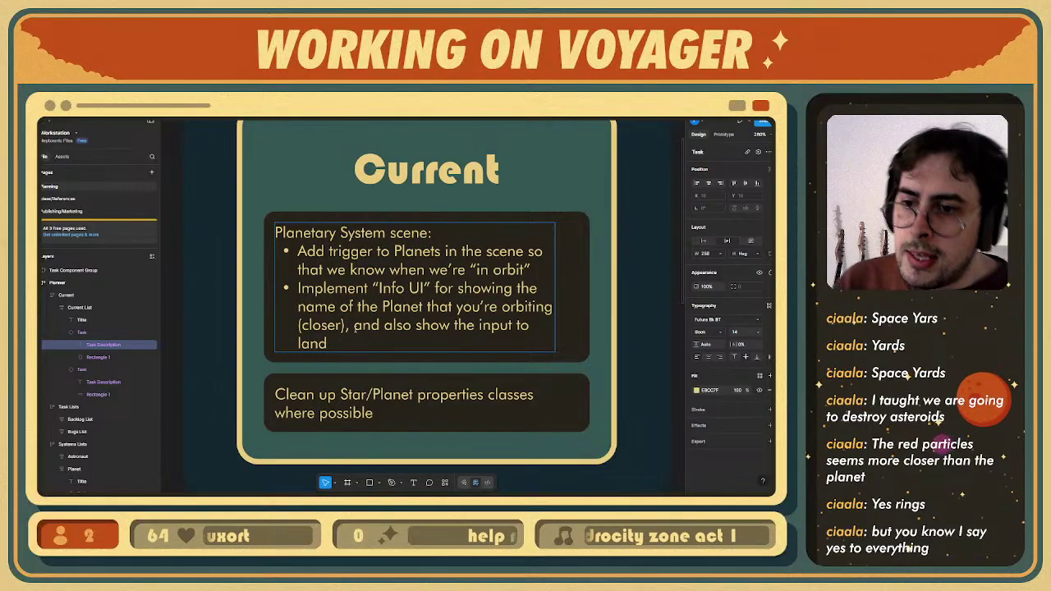
left_click_drag(354, 325, 392, 343)
- Add the bullet "Start Landing Sequence once we press the input to land" at the end of the Planetary System scene task
left_click(392, 344)
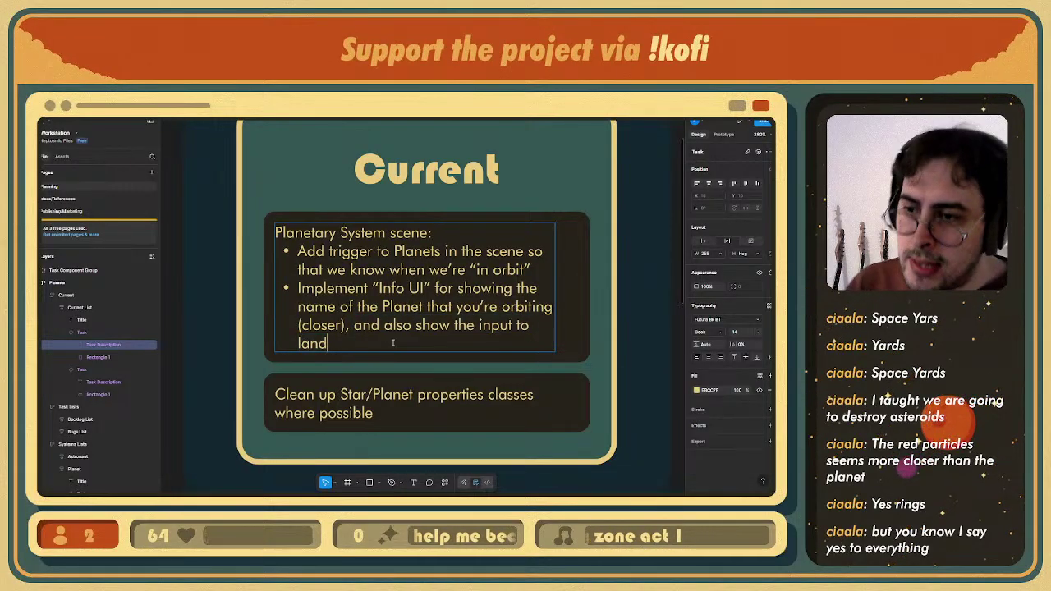
key("Return")
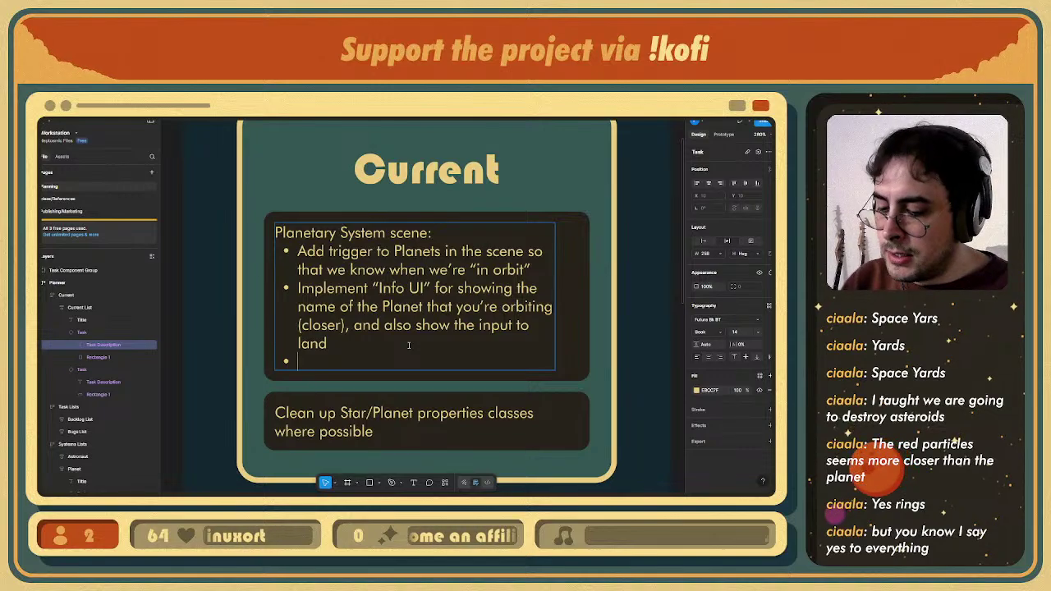
type("Start La")
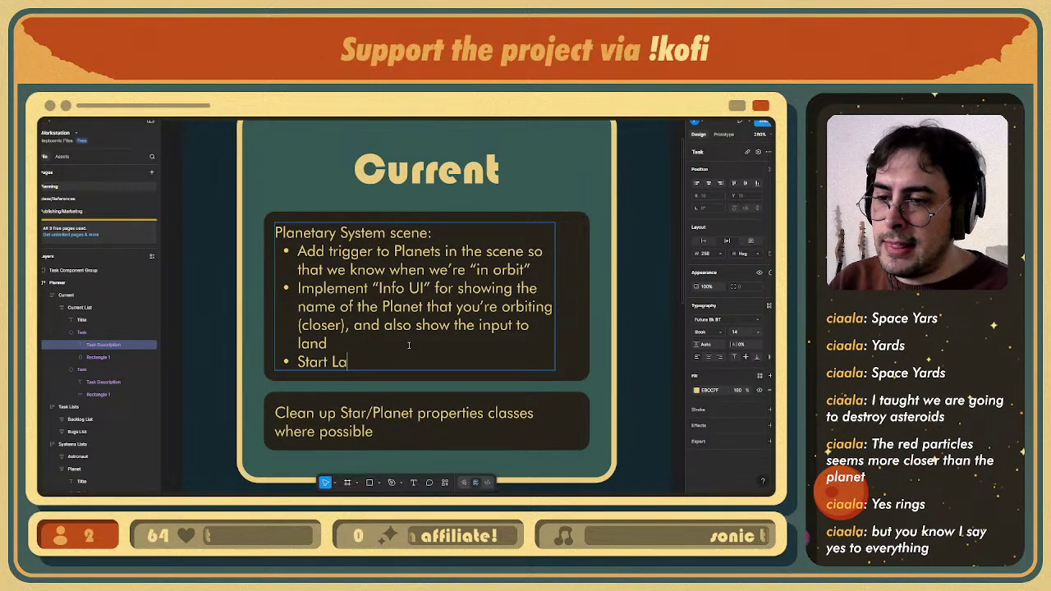
type("nding Sequence ")
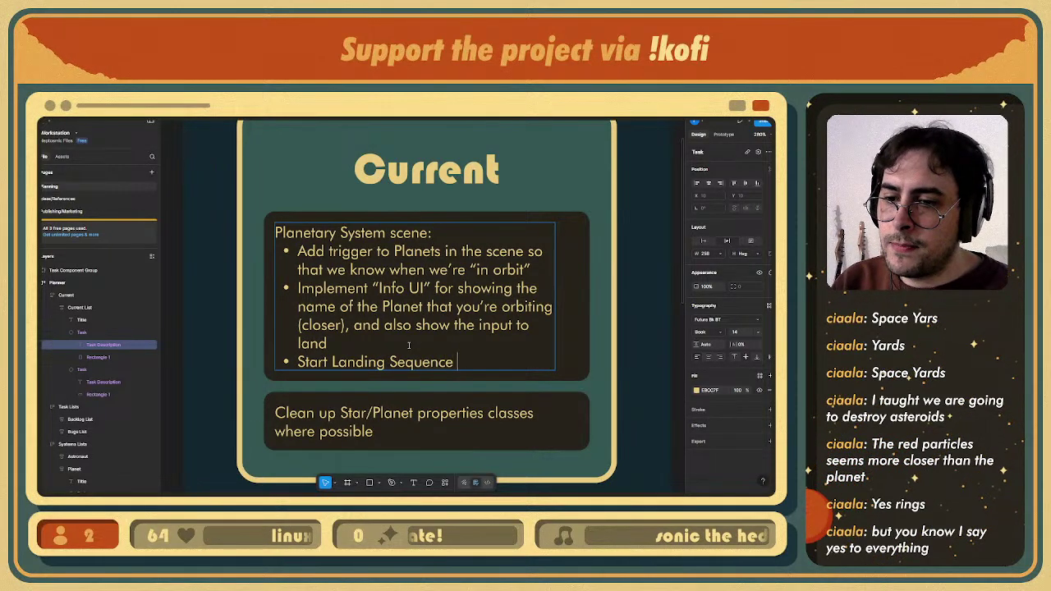
type("once we ")
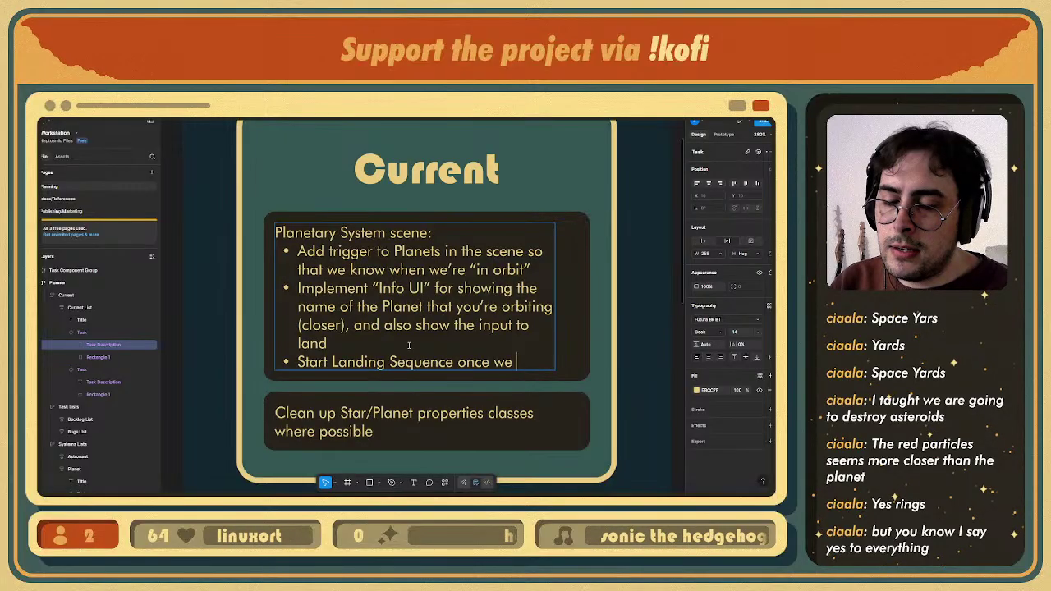
type("p")
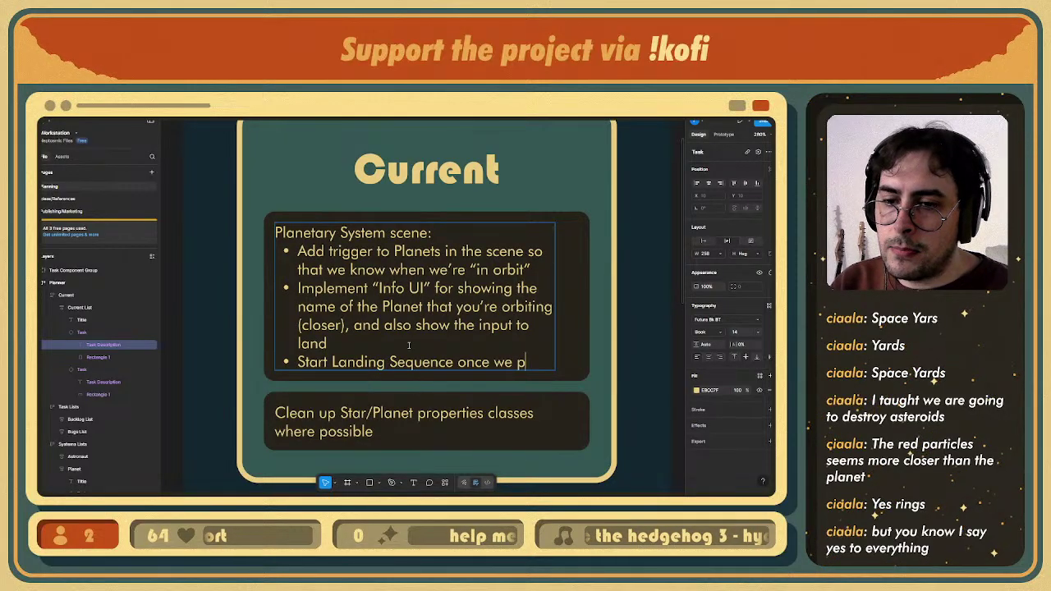
type("ress the input to land")
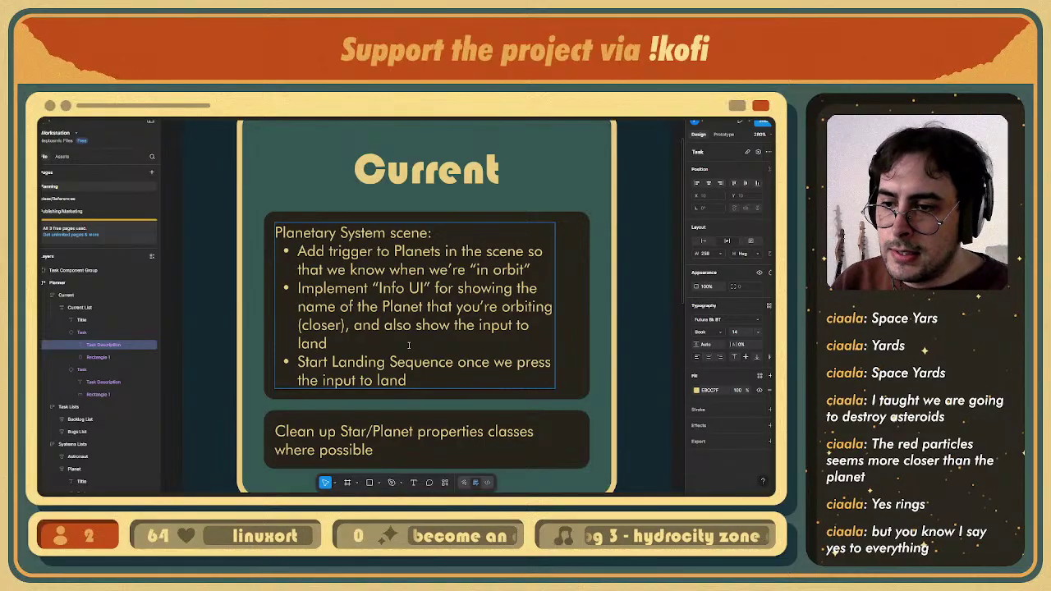
- Add a last bullet reading "Finally, transition to Planet scene" to the Planetary System scene task and finish editing the text
key("Return")
type("The")
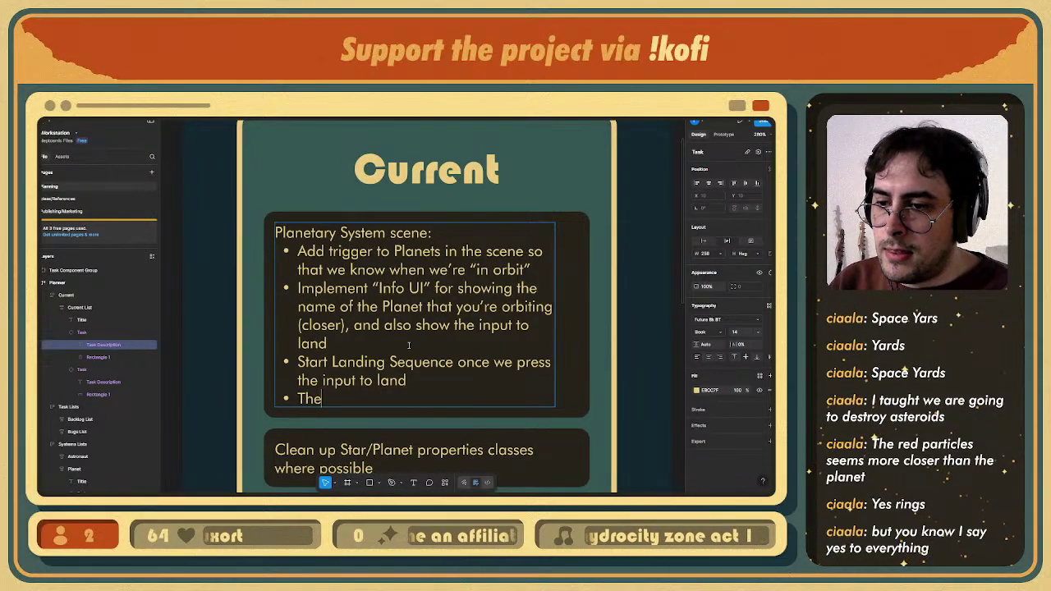
type("n,")
key("BackSpace")
key("BackSpace")
key("BackSpace")
key("BackSpace")
key("BackSpace")
type("Finally")
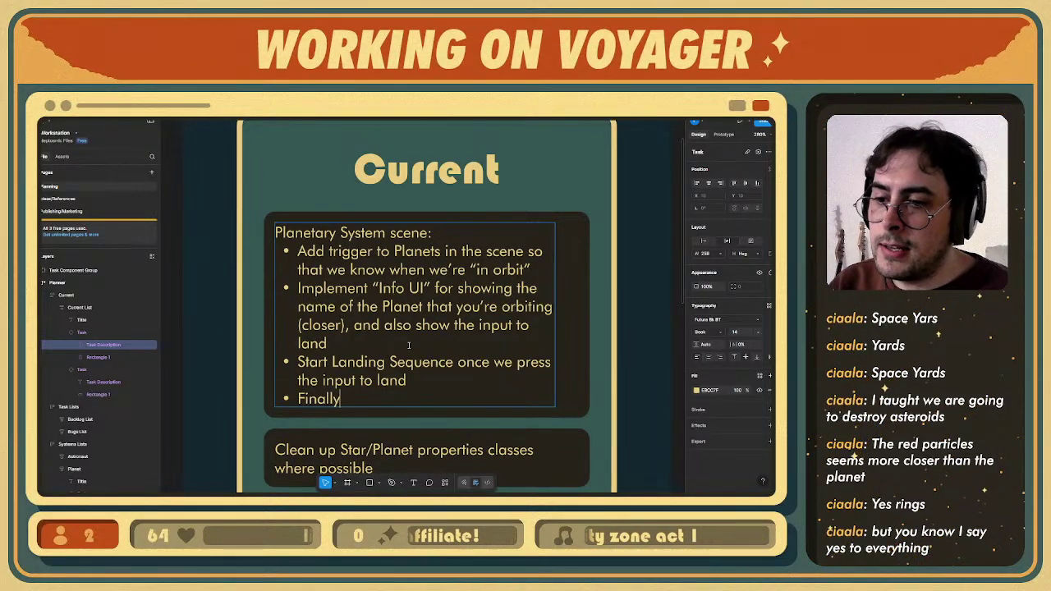
type(", ")
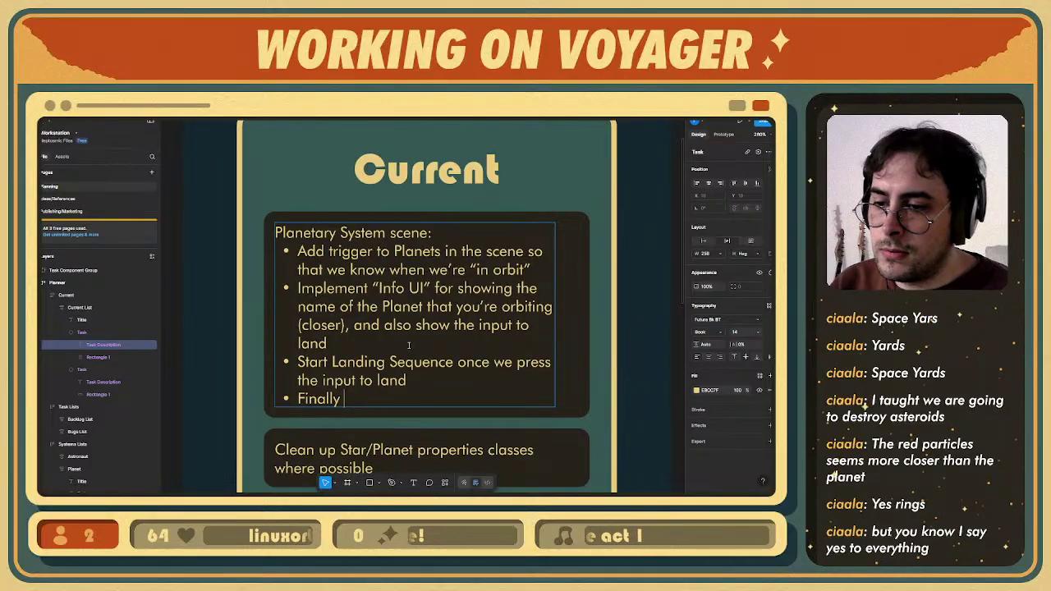
type("transition to ")
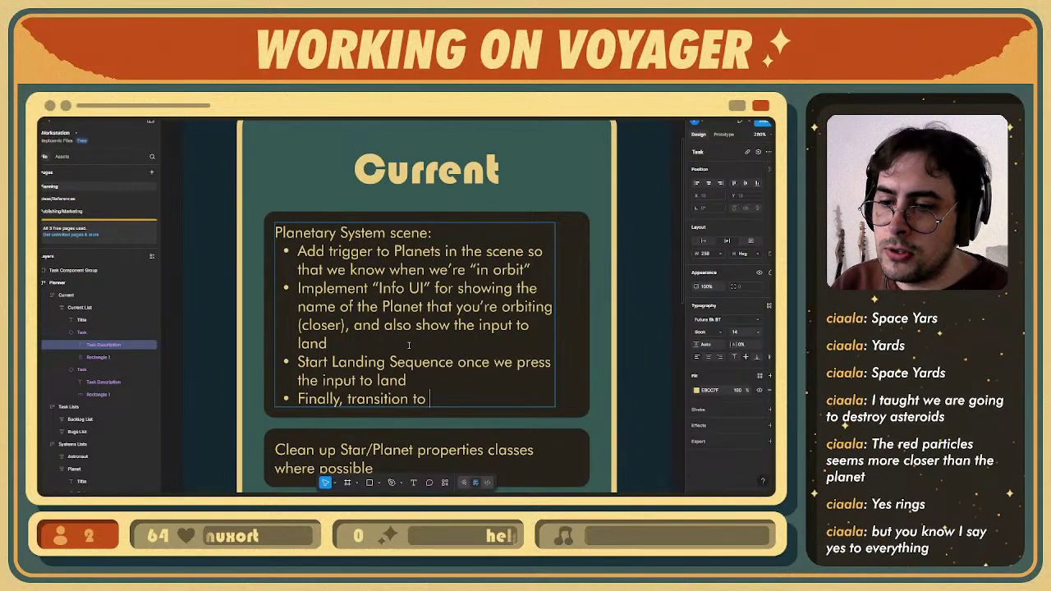
type("Planet scene")
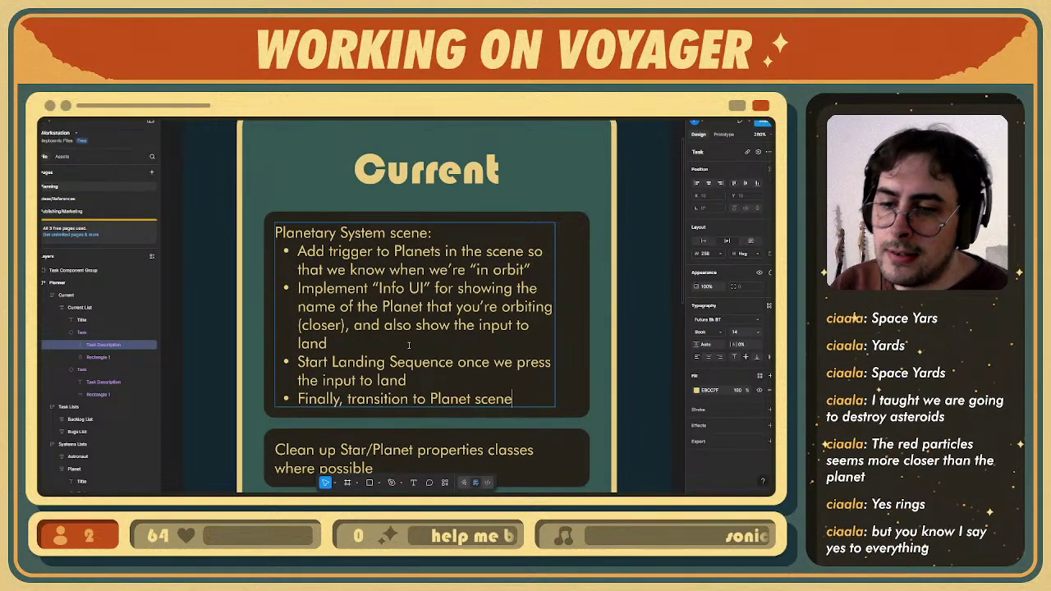
key("Escape")
scroll(448, 347, "down", 3, "ctrl")
middle_click_drag(450, 347, 465, 321)
scroll(445, 324, "up", 3, "ctrl")
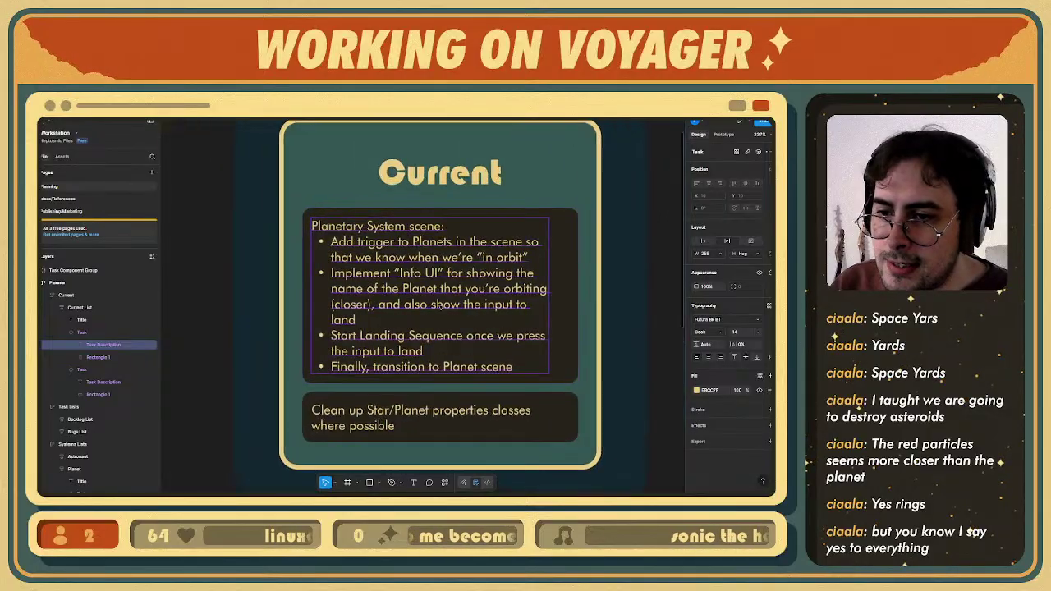
scroll(419, 337, "down", 1, "ctrl")
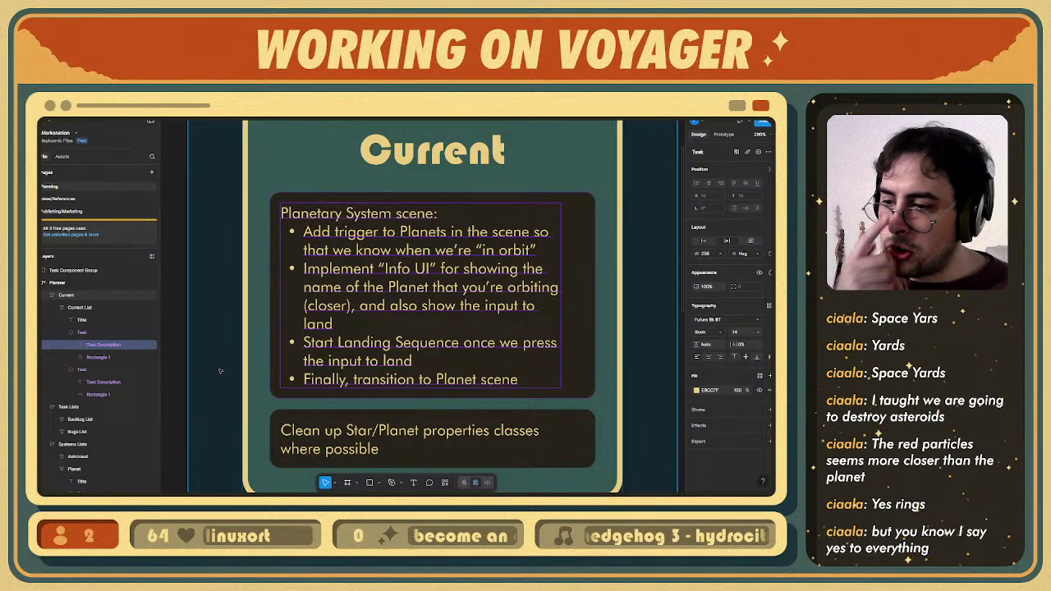
- Switch to Unity, stop the running game and restore the full editor layout with the Planetary System hierarchy object collapsed
left_click(147, 503)
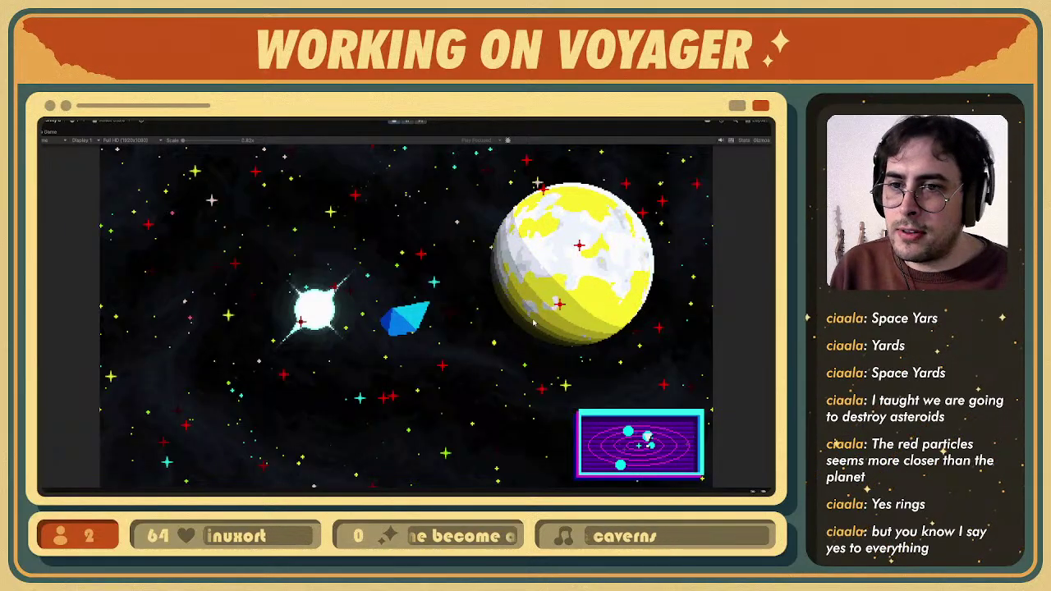
key("ctrl+p")
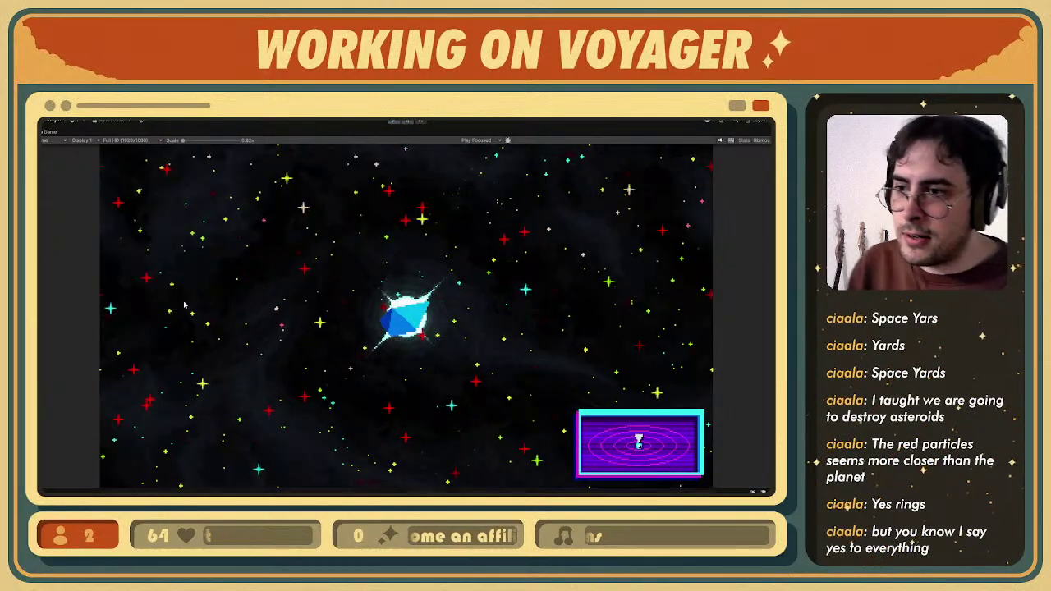
double_click(53, 133)
left_click(126, 297)
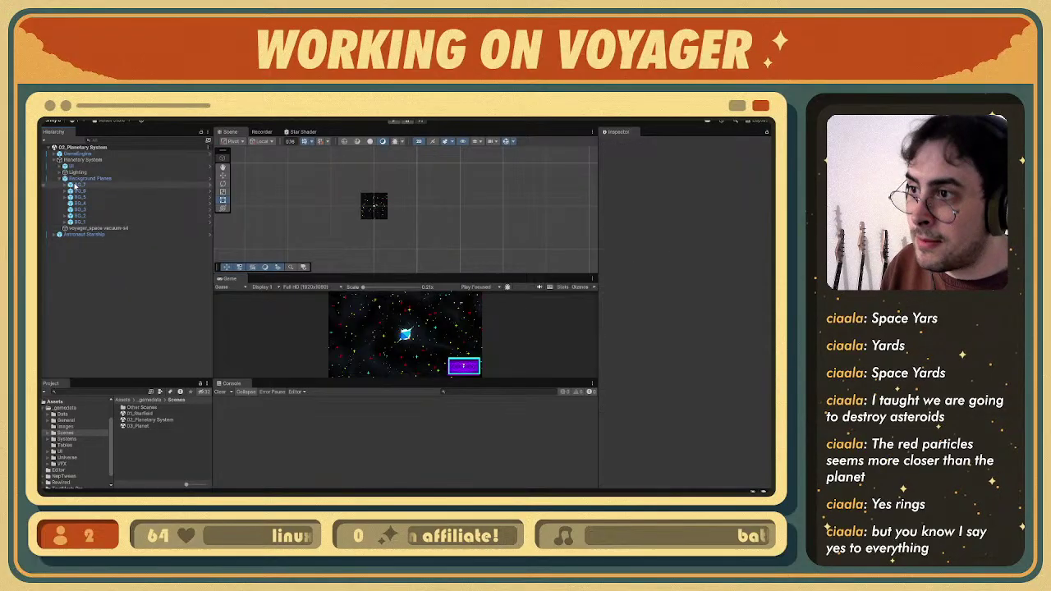
left_click(54, 159)
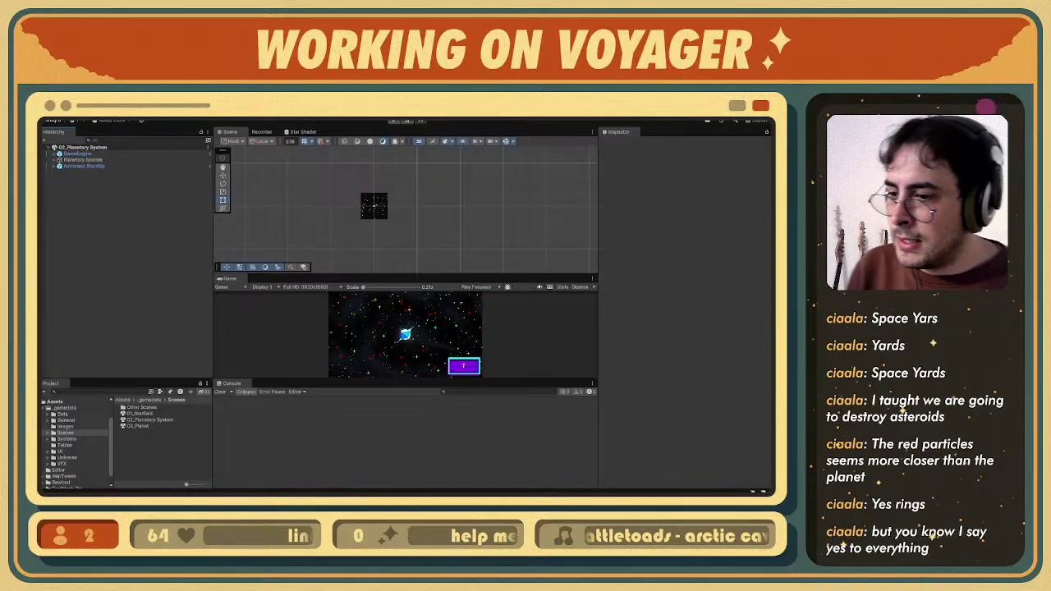
- Switch to Figma and open the Voyager (Flowcharts) file to view the Core Gameplay Loop diagram
key("alt+Tab")
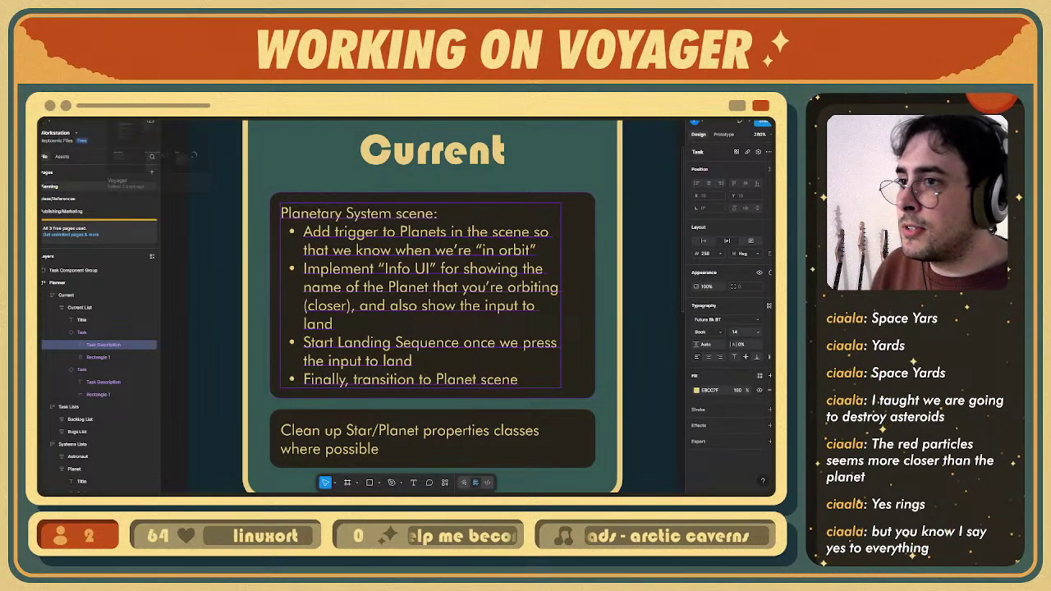
key("ctrl+Tab")
key("ctrl+shift+Tab")
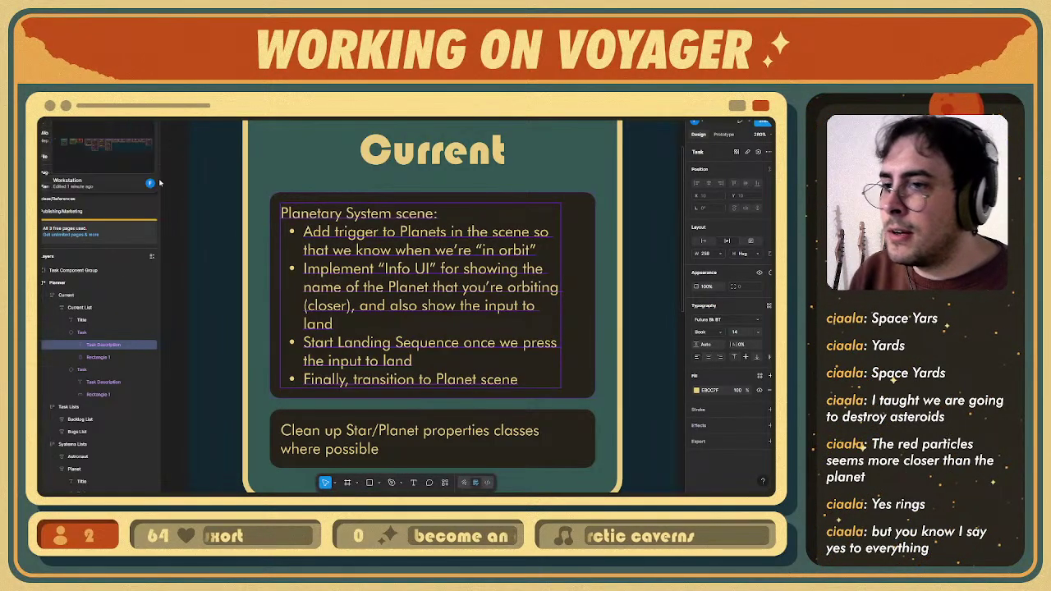
left_click(44, 108)
double_click(437, 236)
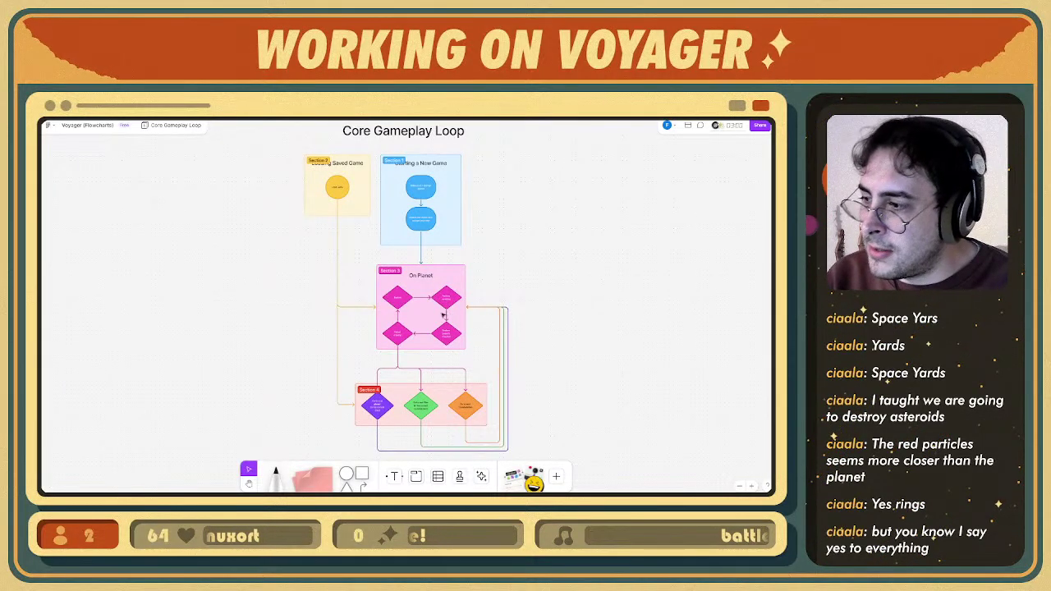
scroll(425, 302, "down", 2, "ctrl")
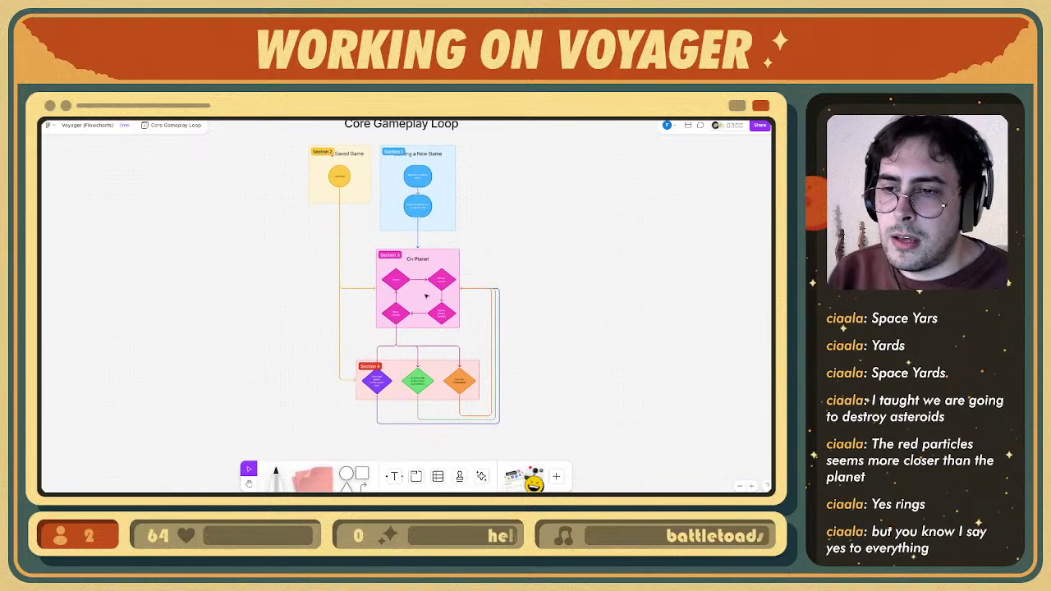
- Examine the Core Gameplay Loop flowchart, reading the two Starting a New Game nodes up close
scroll(415, 303, "up", 1, "ctrl")
scroll(423, 296, "down", 1, "ctrl")
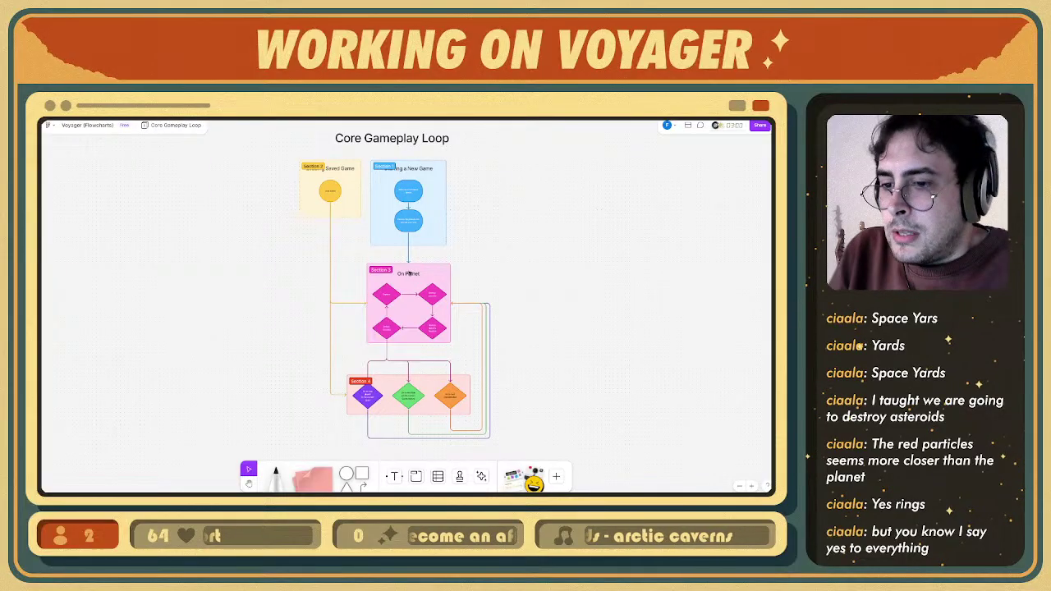
scroll(413, 262, "up", 5, "ctrl")
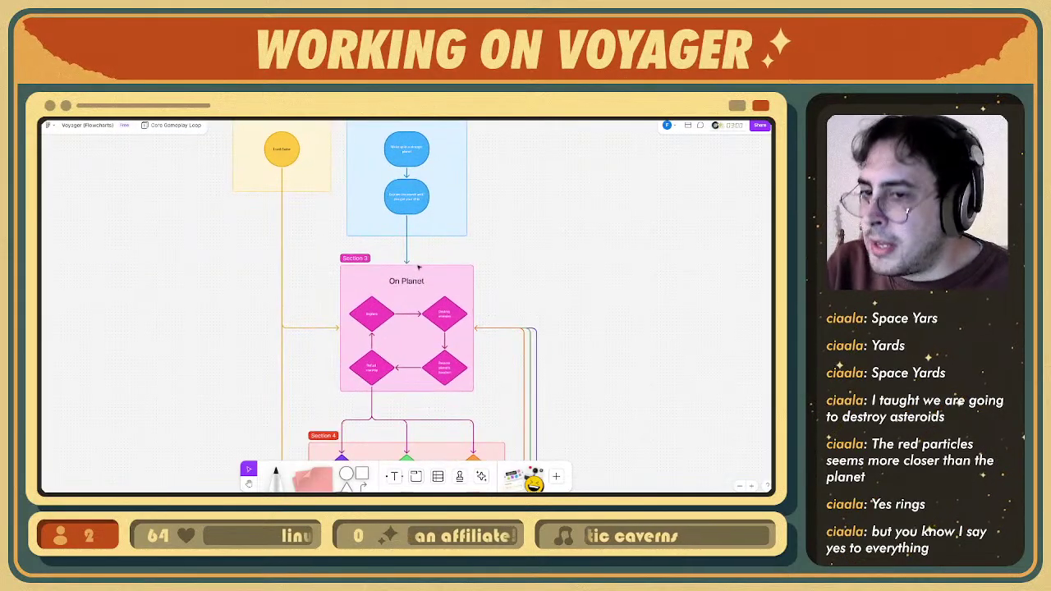
scroll(410, 226, "down", 4, "ctrl")
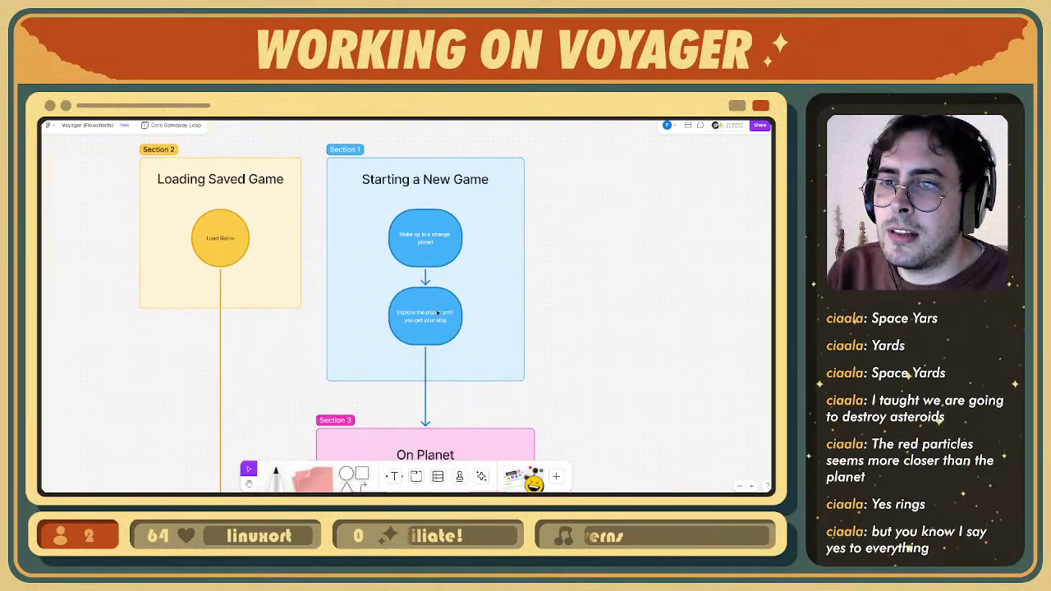
scroll(430, 322, "up", 3, "ctrl")
middle_click_drag(423, 225, 419, 220)
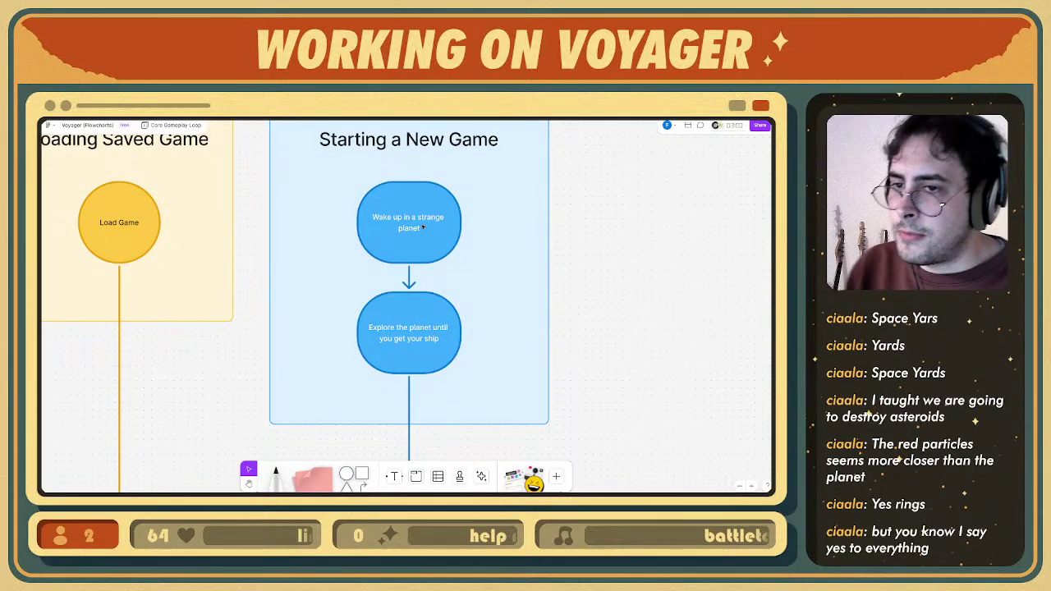
middle_click_drag(484, 284, 489, 286)
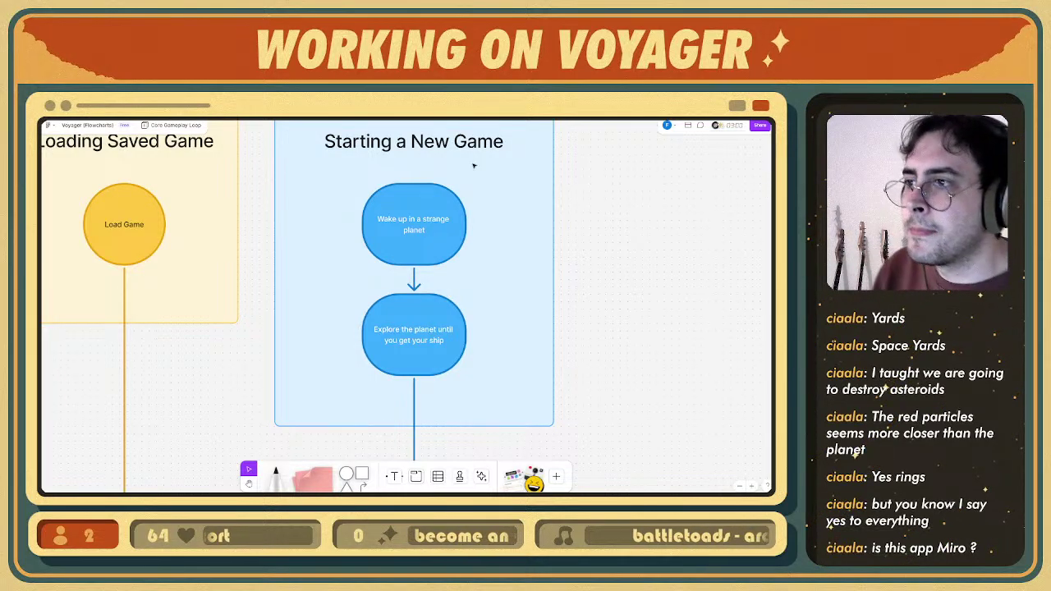
scroll(404, 245, "down", 3, "ctrl")
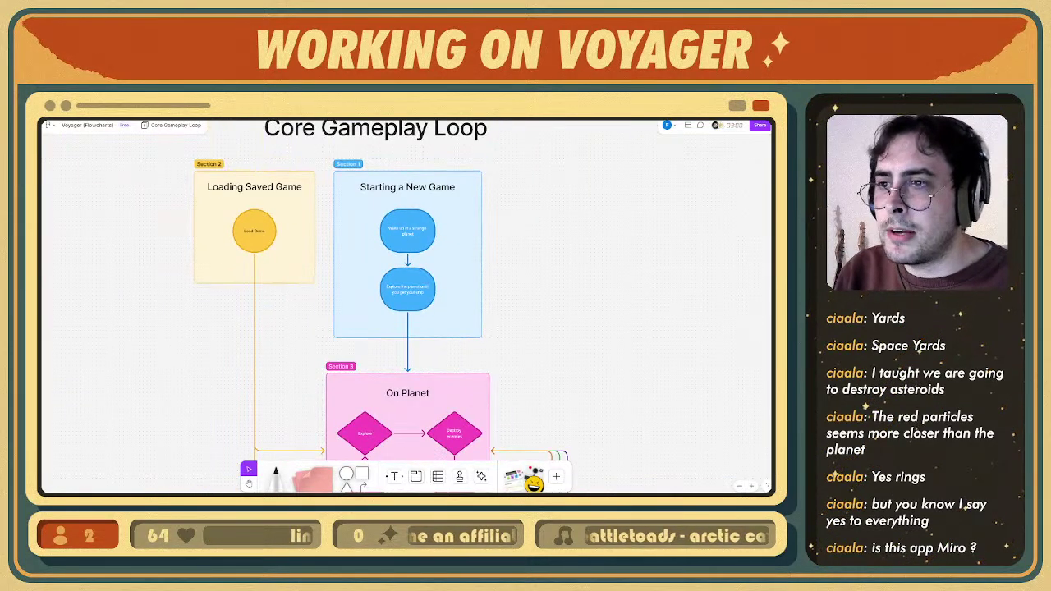
- Check the planner file's Current task list and return to the Voyager (Flowcharts) diagram
key("ctrl+Tab")
key("ctrl+Tab")
key("ctrl+Tab")
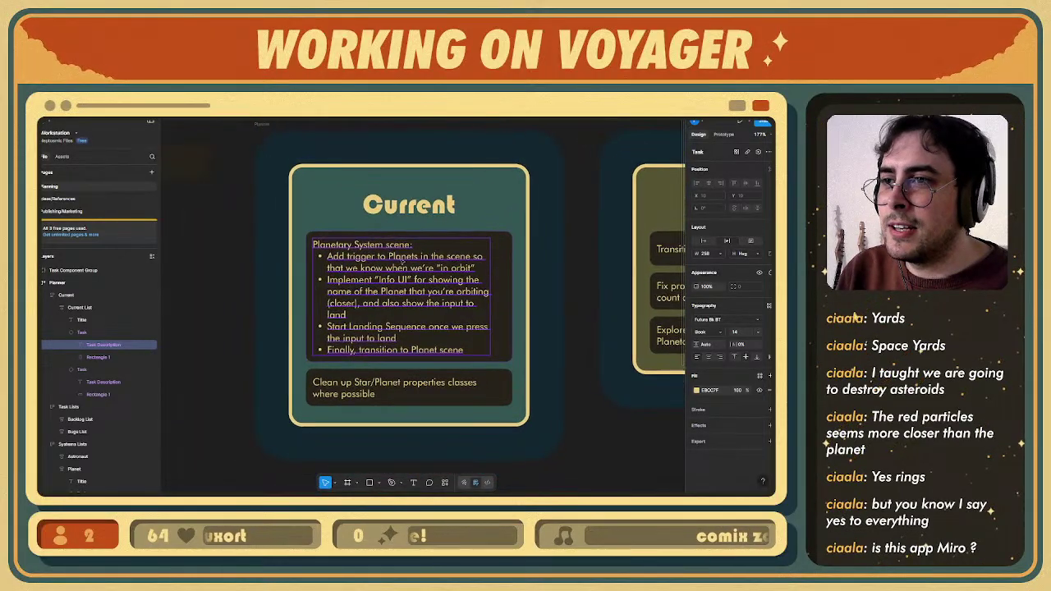
mouse_move(247, 111)
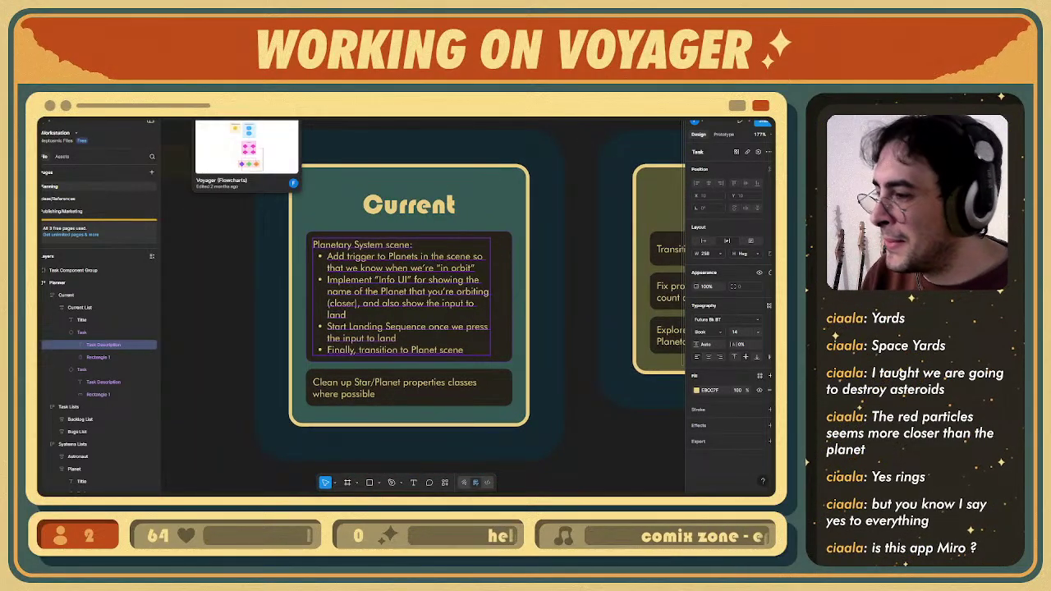
key("ctrl+Tab")
scroll(471, 301, "down", 2, "ctrl")
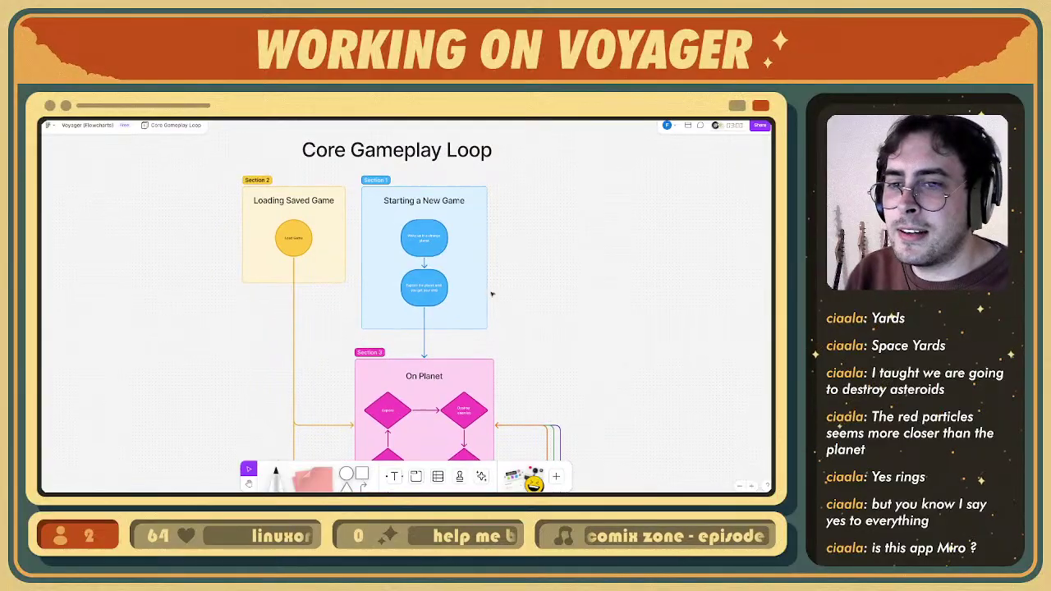
scroll(491, 293, "right", 1)
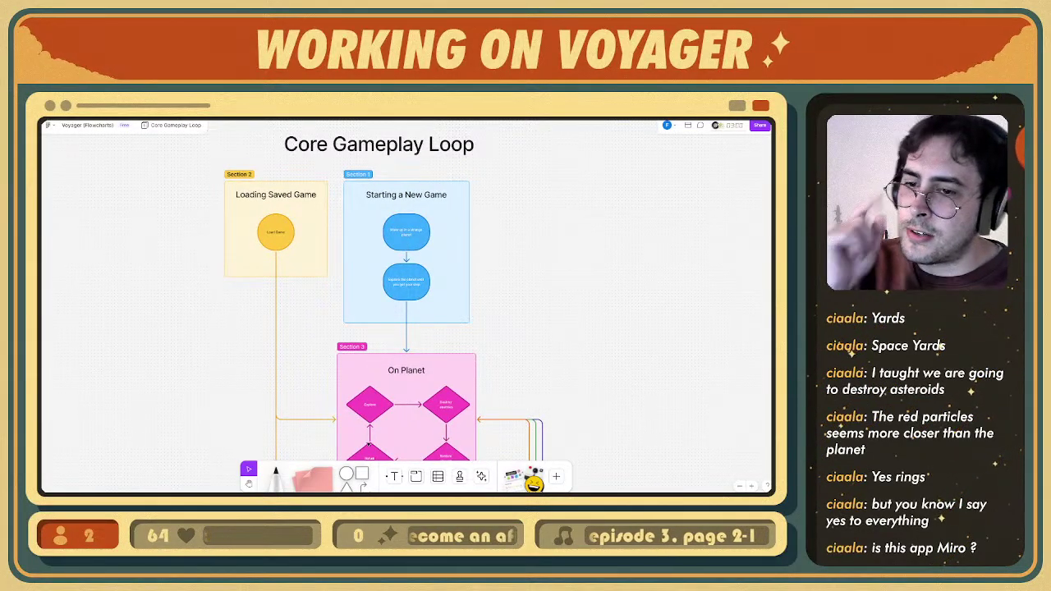
left_click(276, 473)
mouse_move(526, 224)
left_mouse_down()
mouse_move(521, 244)
mouse_move(550, 320)
mouse_move(562, 322)
left_mouse_up()
key("ctrl+z")
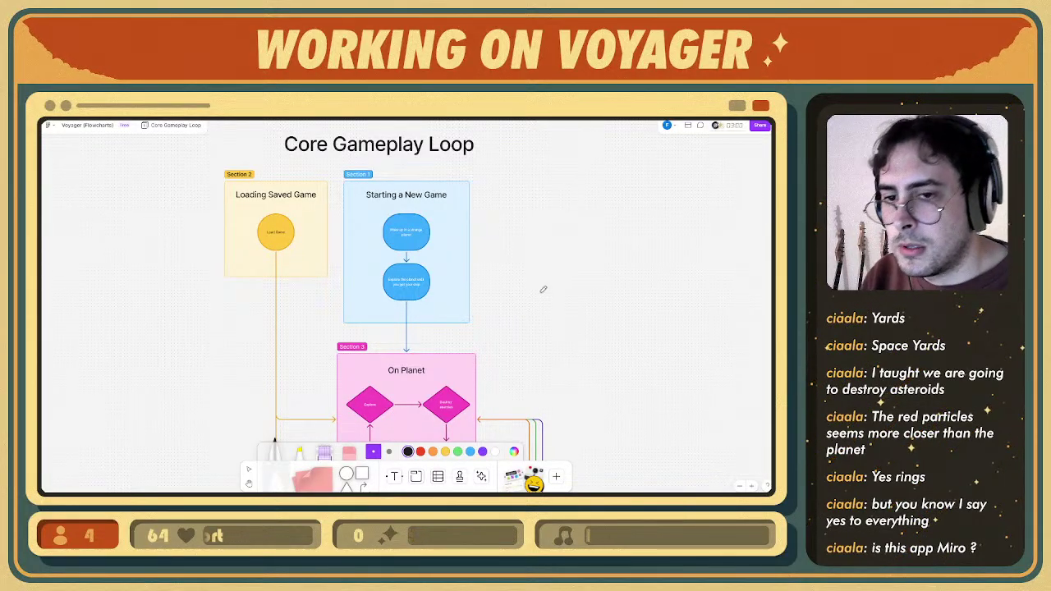
key("v")
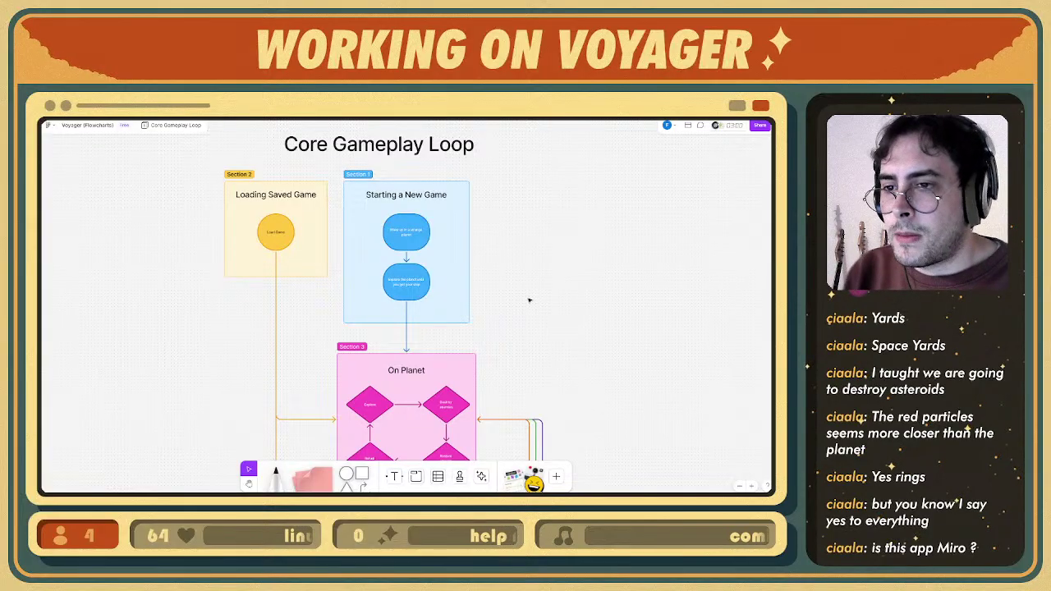
- Examine how the Starting a New Game nodes lead into the On Planet section of the flowchart
scroll(439, 287, "up", 5, "ctrl")
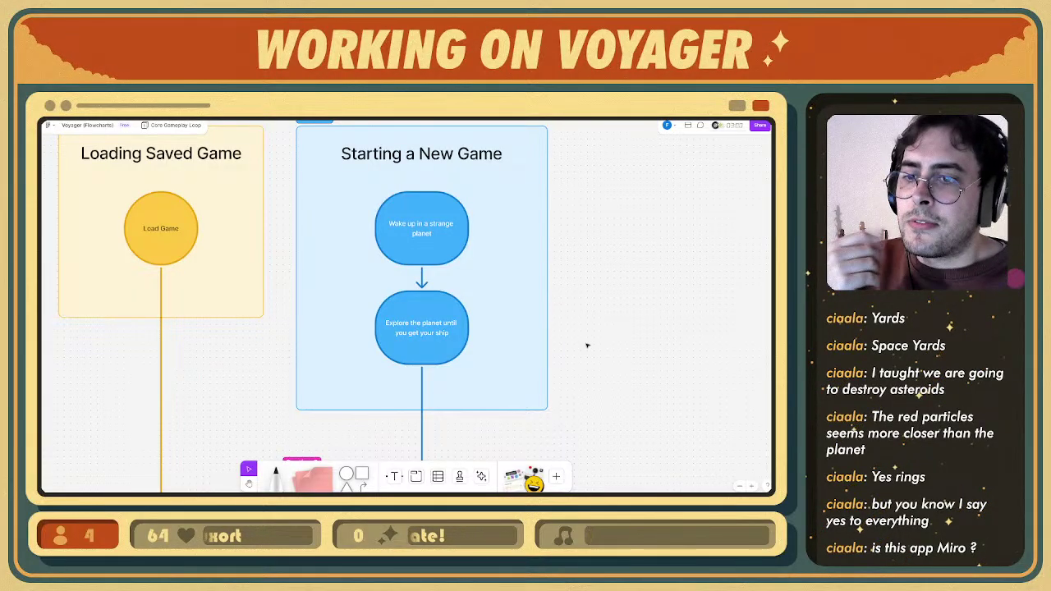
scroll(527, 335, "down", 2)
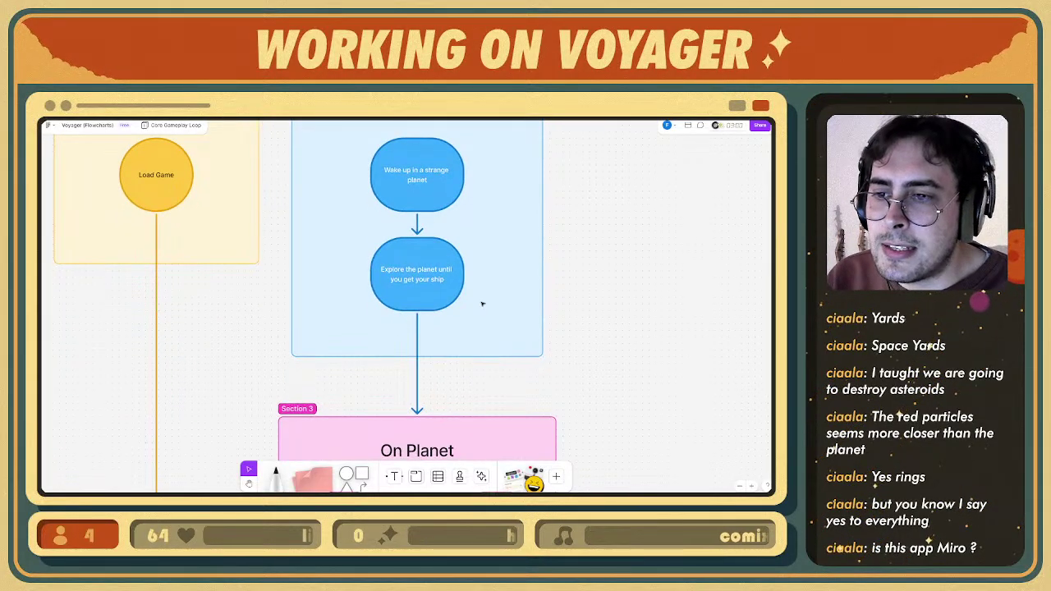
scroll(493, 313, "up", 3, "ctrl")
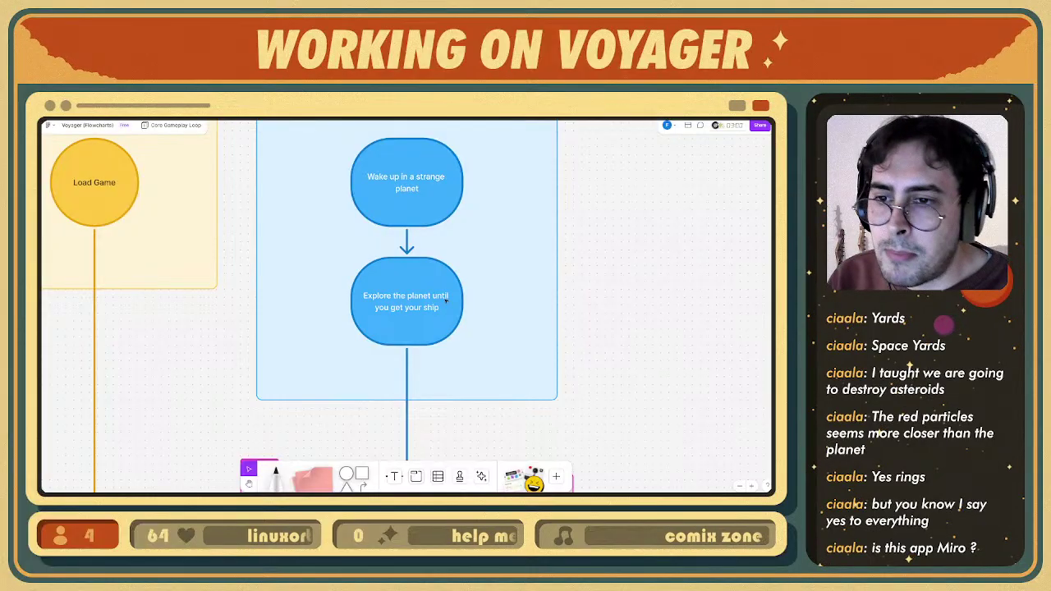
middle_click_drag(430, 321, 434, 321)
scroll(435, 351, "down", 5)
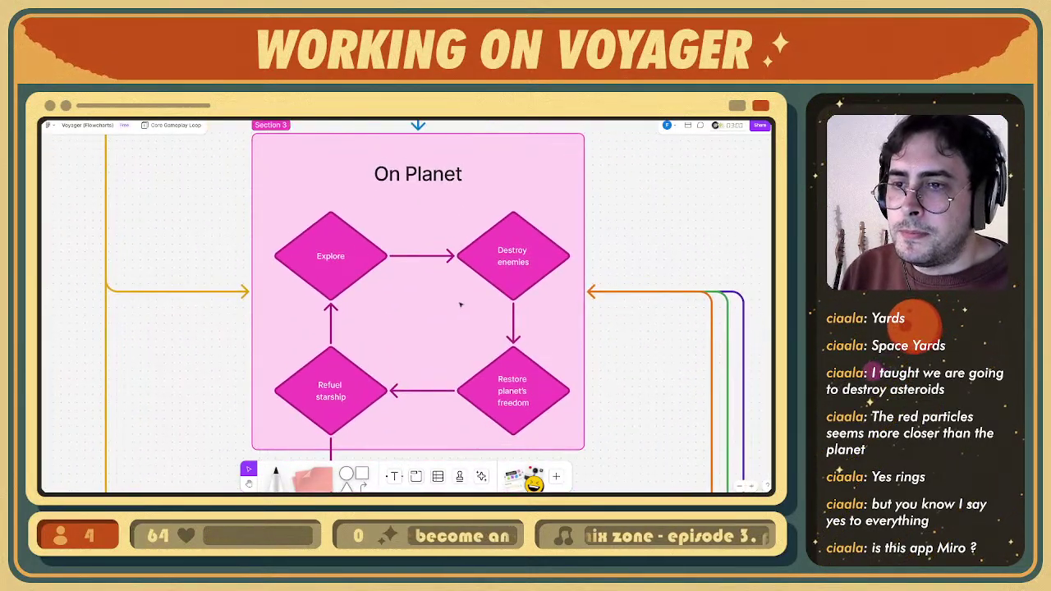
scroll(461, 297, "down", 3, "ctrl")
scroll(458, 300, "up", 1)
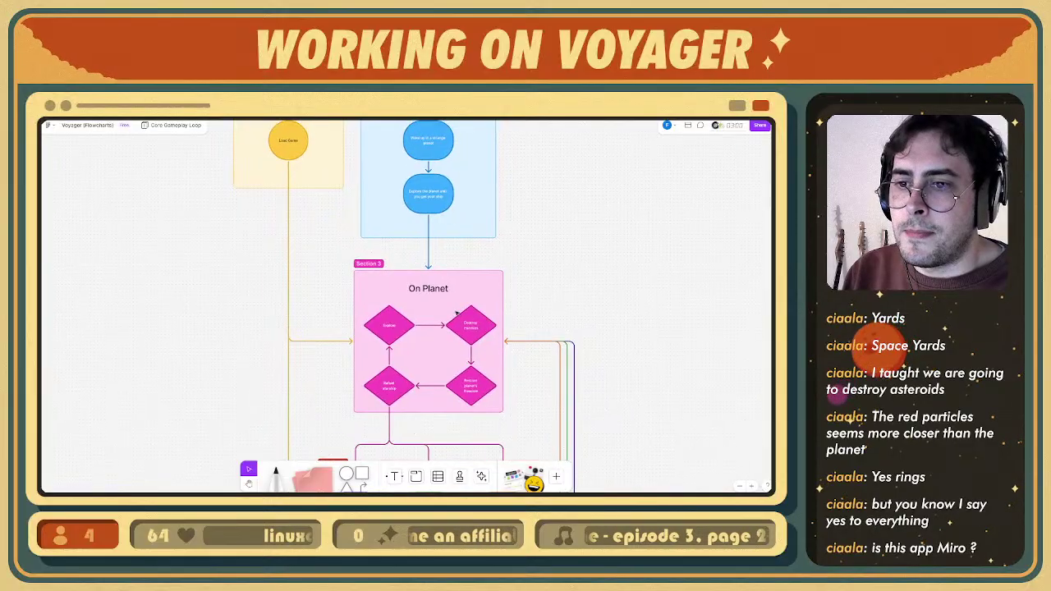
scroll(458, 312, "up", 5)
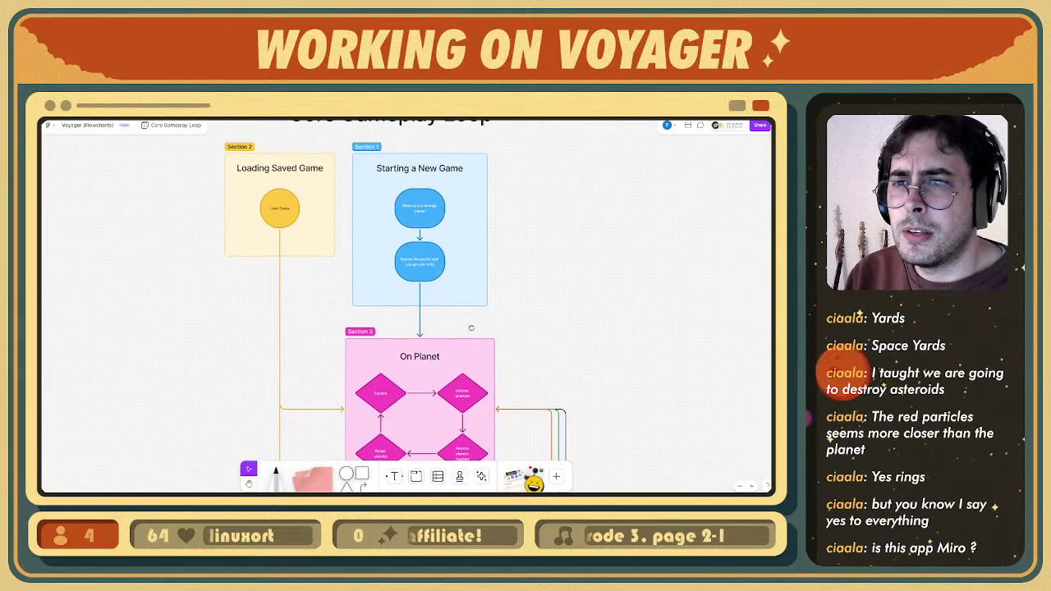
scroll(373, 243, "up", 1)
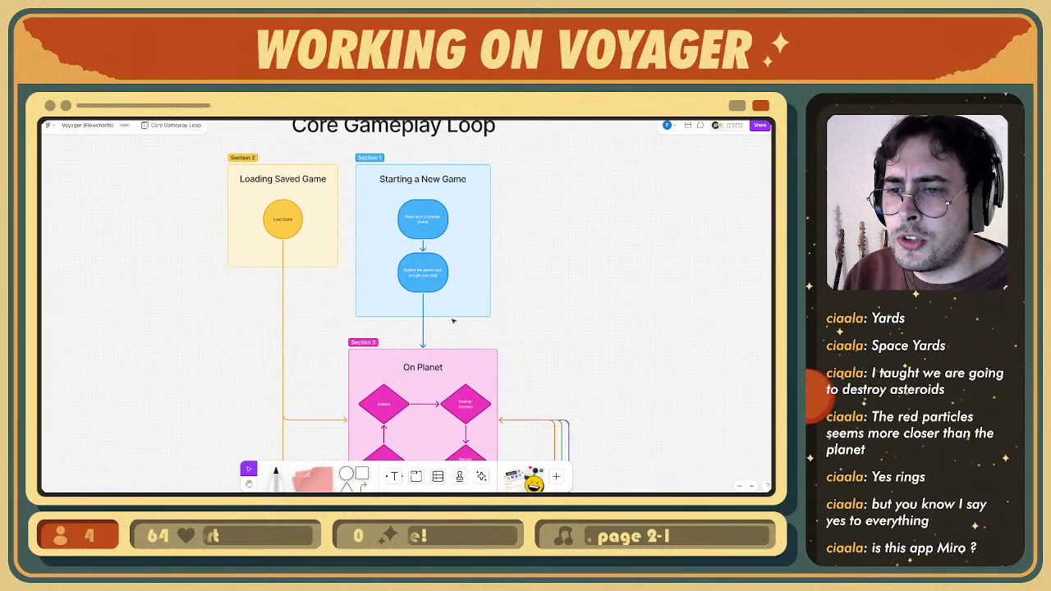
- Examine the On Planet loop of Explore, Destroy enemies, Restore planet's freedom and Refuel starship
scroll(416, 312, "down", 5)
scroll(421, 336, "up", 3, "ctrl")
scroll(422, 336, "down", 1)
scroll(417, 330, "up", 1, "ctrl")
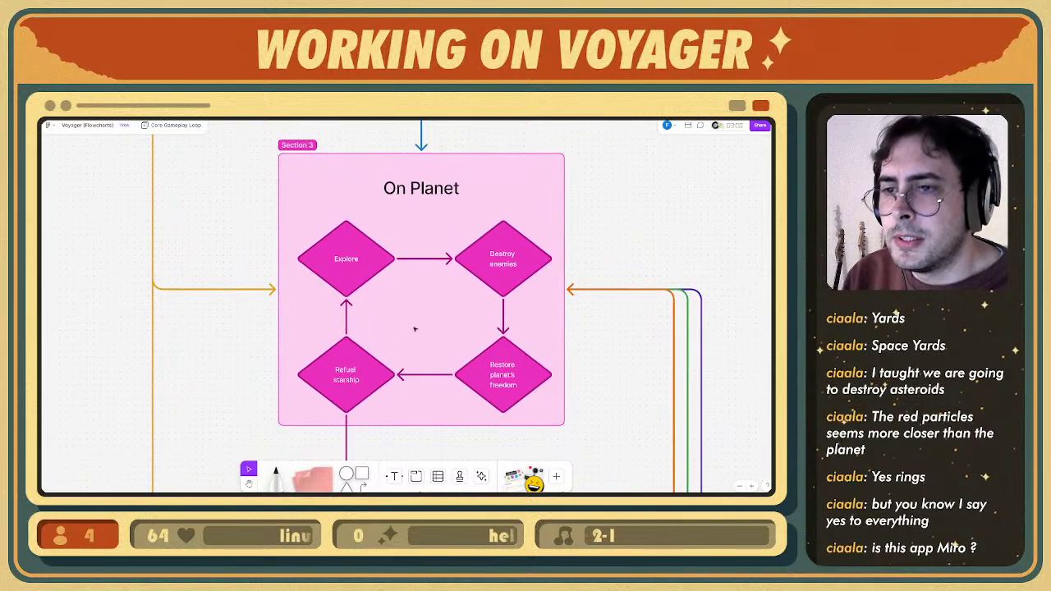
scroll(424, 324, "up", 1)
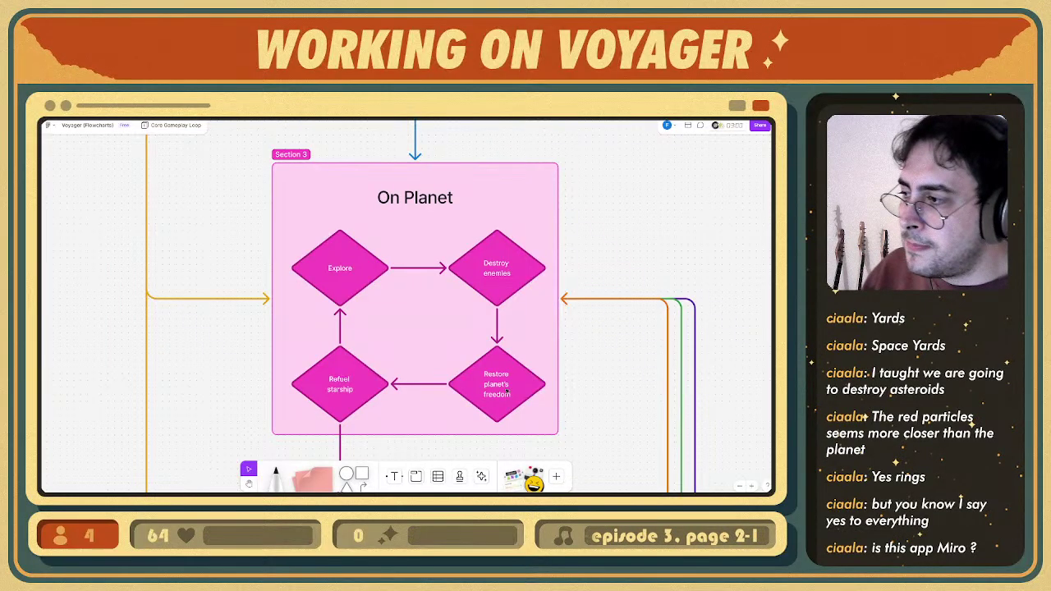
scroll(372, 319, "down", 2)
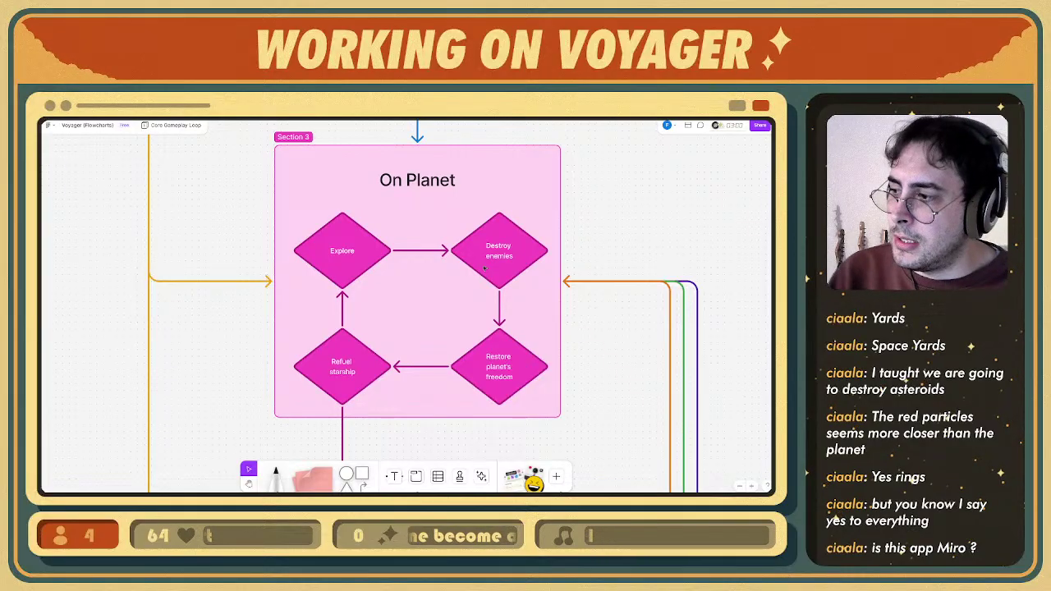
scroll(460, 324, "down", 2)
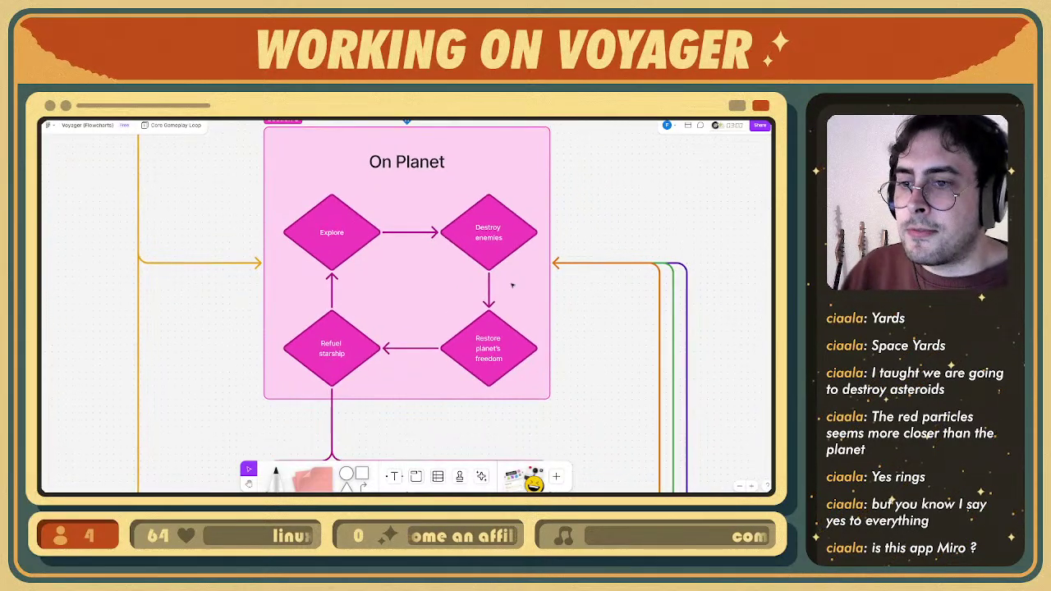
scroll(462, 327, "down", 10)
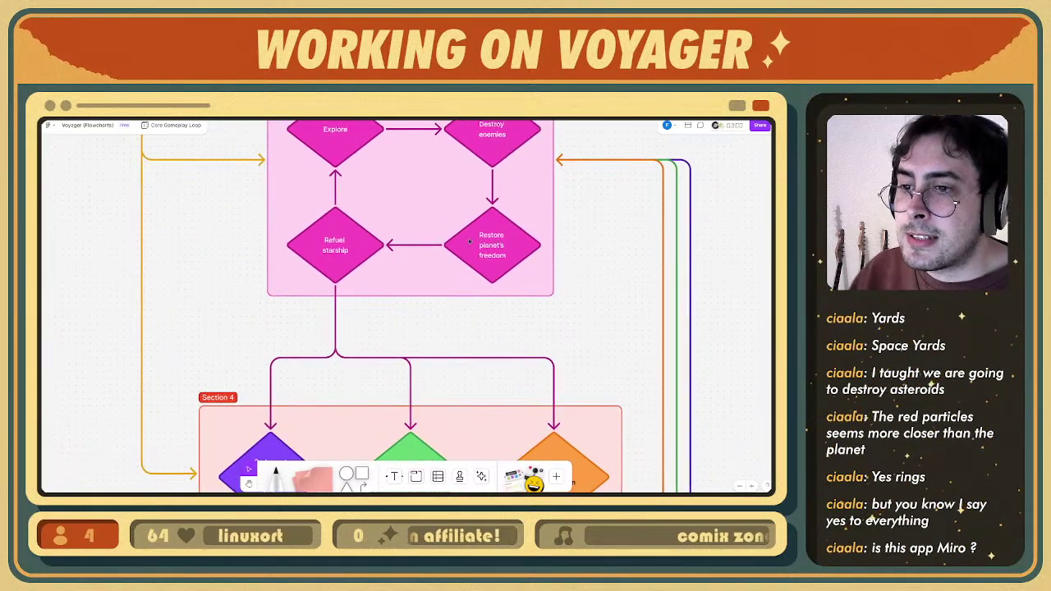
- Examine the Section 4 branches for going to the next planet, Star or Constellation and their links with On Planet
scroll(439, 325, "down", 8)
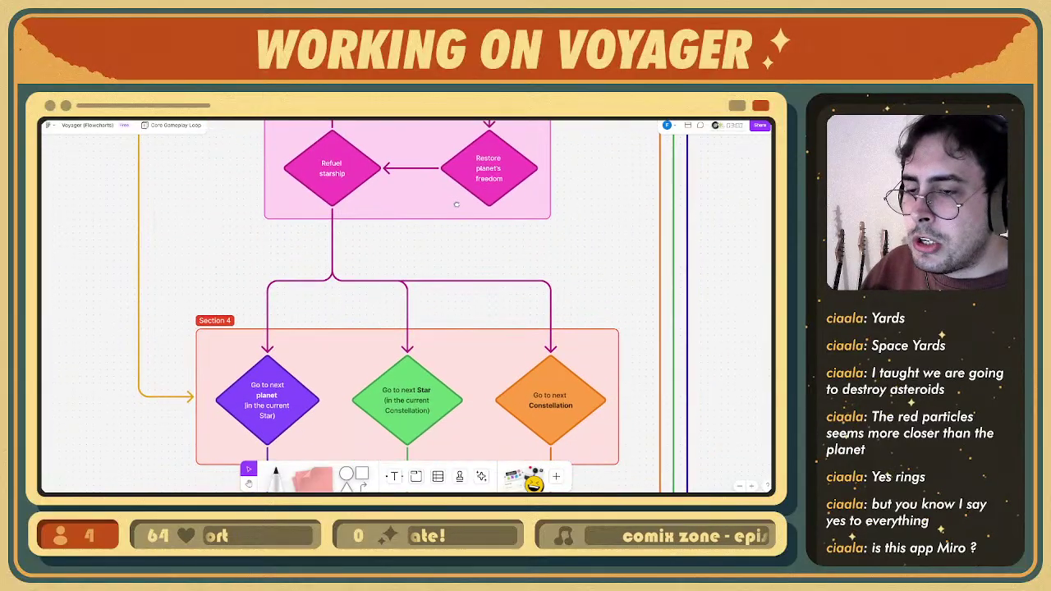
scroll(471, 309, "down", 1)
scroll(473, 309, "down", 1, "ctrl")
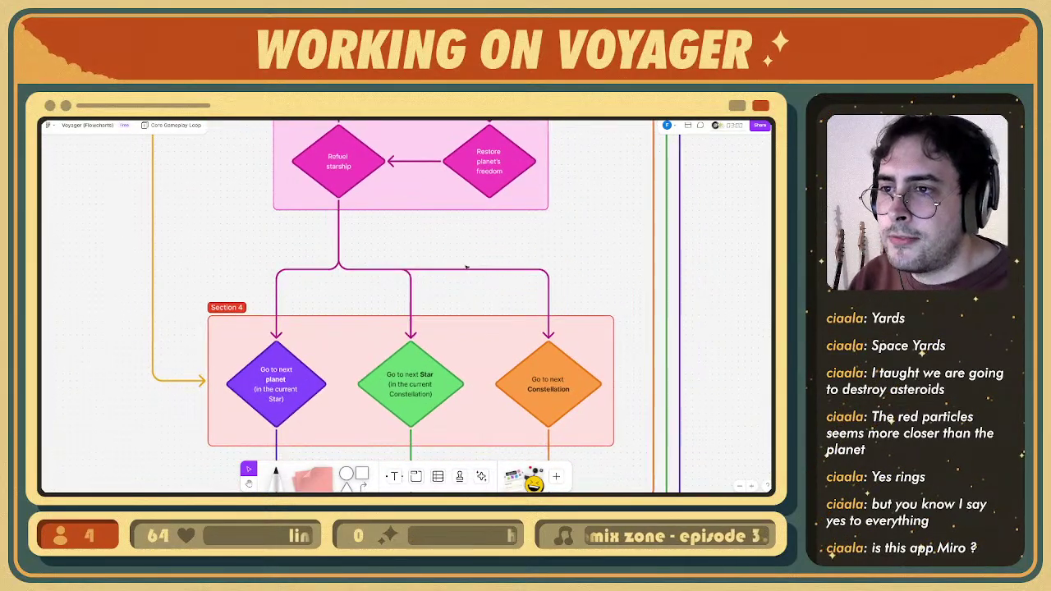
scroll(477, 258, "down", 1, "ctrl")
middle_click_drag(477, 257, 477, 316)
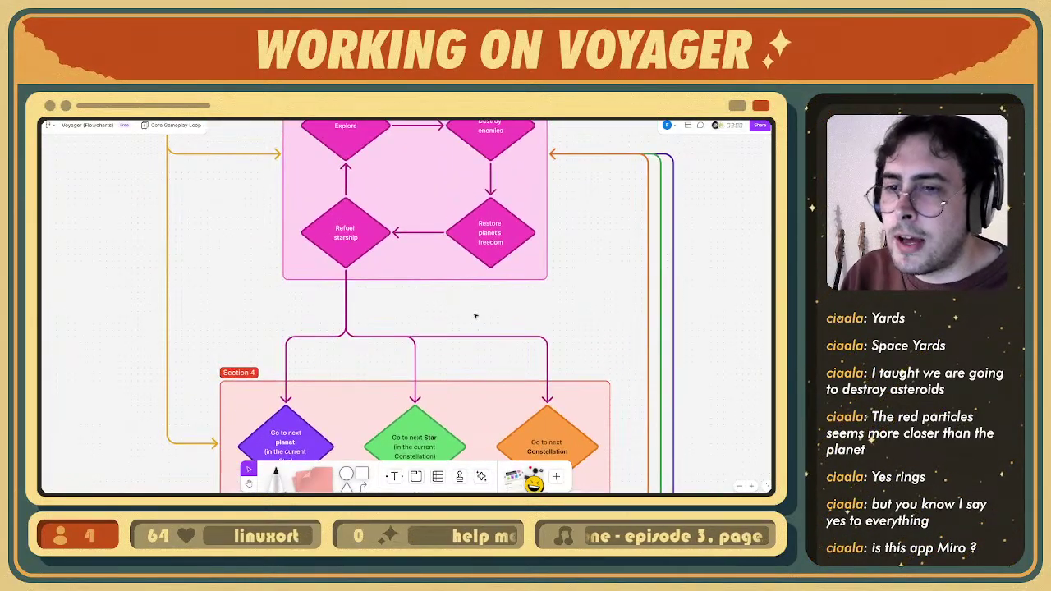
scroll(460, 328, "down", 5)
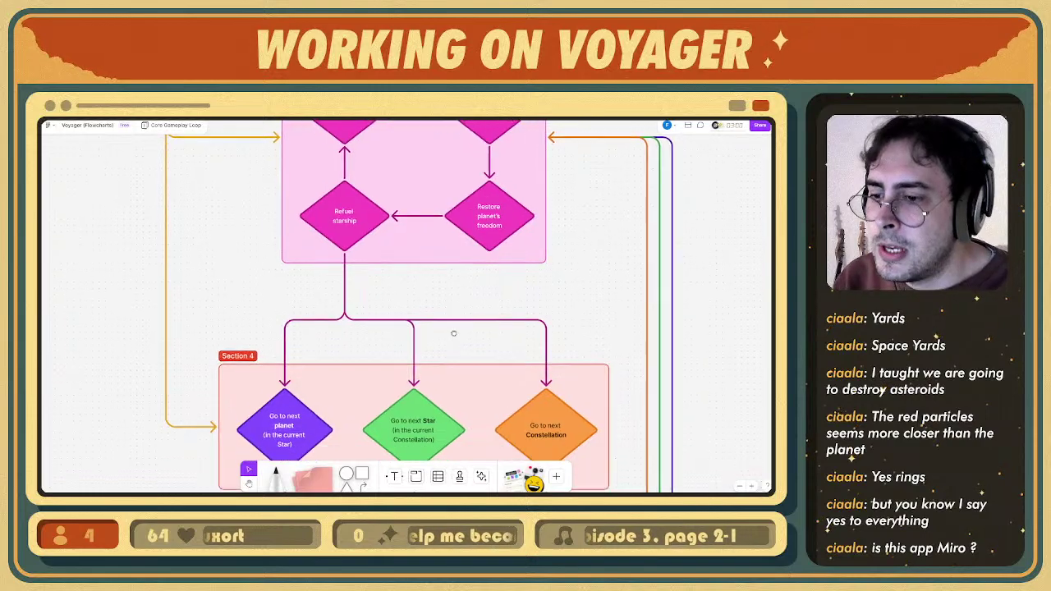
scroll(438, 282, "up", 1, "ctrl")
scroll(437, 282, "down", 2, "ctrl")
scroll(472, 300, "up", 3)
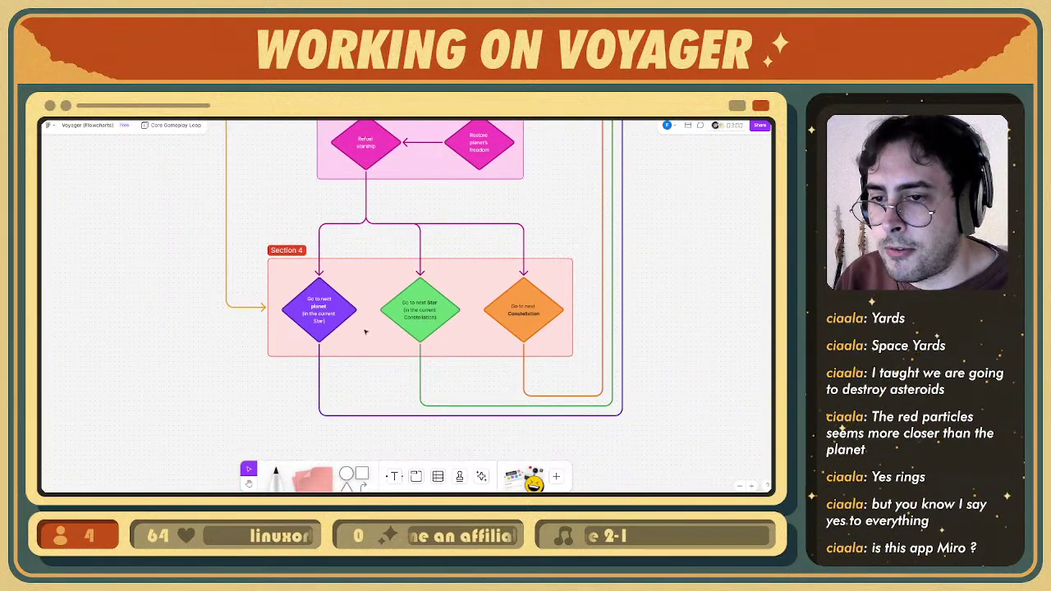
scroll(426, 318, "up", 3, "ctrl")
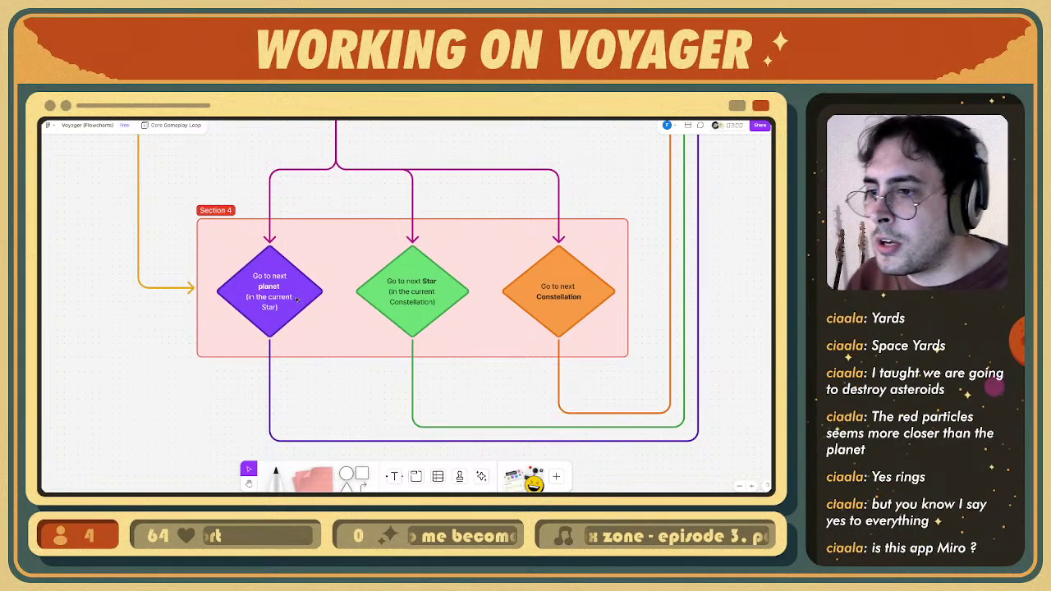
middle_click_drag(297, 300, 293, 301)
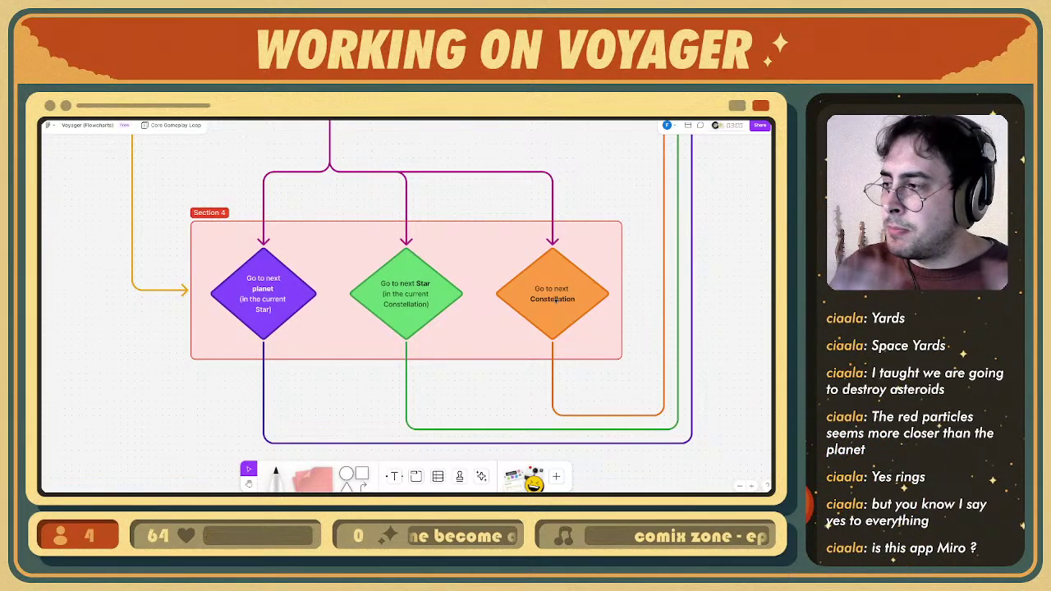
scroll(509, 281, "down", 1, "ctrl")
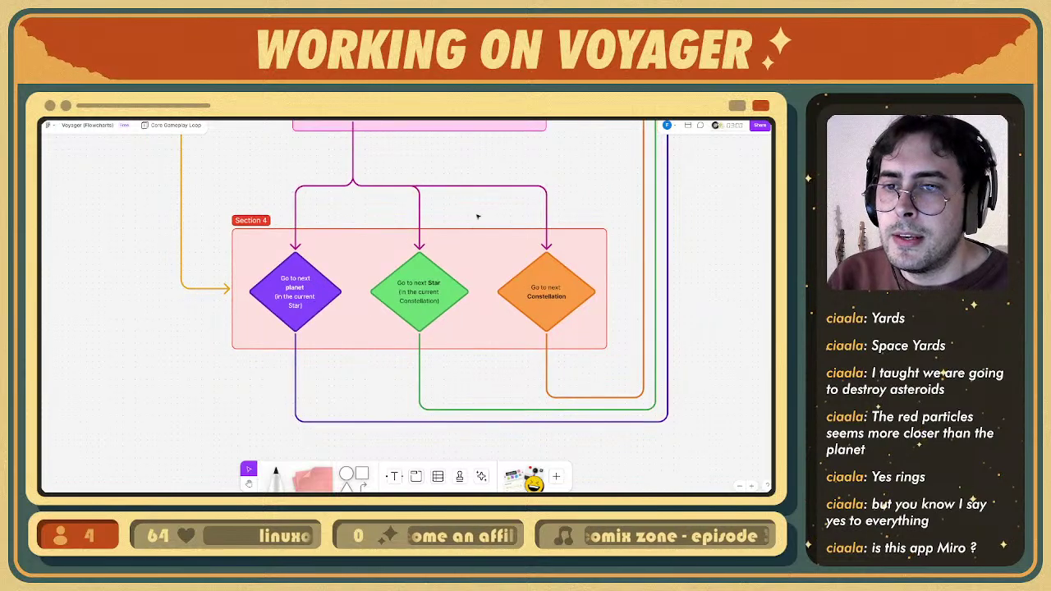
- Return from the flowchart overview to the planner file and deselect the Planetary System scene task description
middle_click_drag(480, 167, 442, 391)
scroll(467, 294, "down", 3, "ctrl")
scroll(467, 330, "down", 2, "ctrl")
scroll(453, 361, "down", 1, "ctrl")
mouse_move(449, 345)
middle_mouse_down()
mouse_move(455, 374)
mouse_move(446, 348)
middle_mouse_up()
scroll(446, 346, "up", 1, "ctrl")
key("ctrl+Tab")
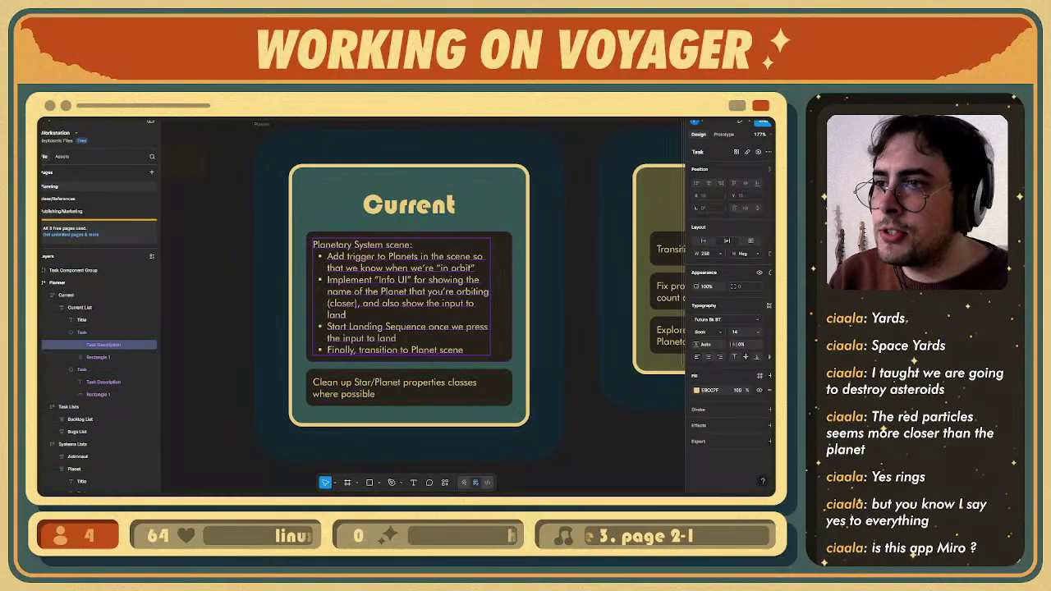
left_click(218, 298)
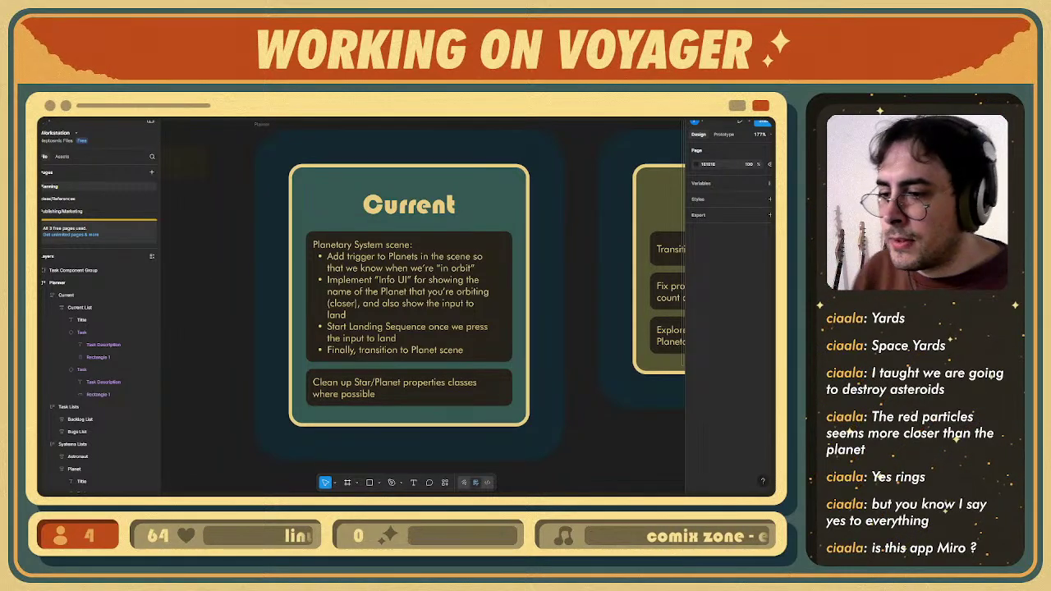
- Switch to Unity and enlarge the Game view upward over the Scene view
key("alt+Tab")
left_click_drag(415, 273, 394, 155)
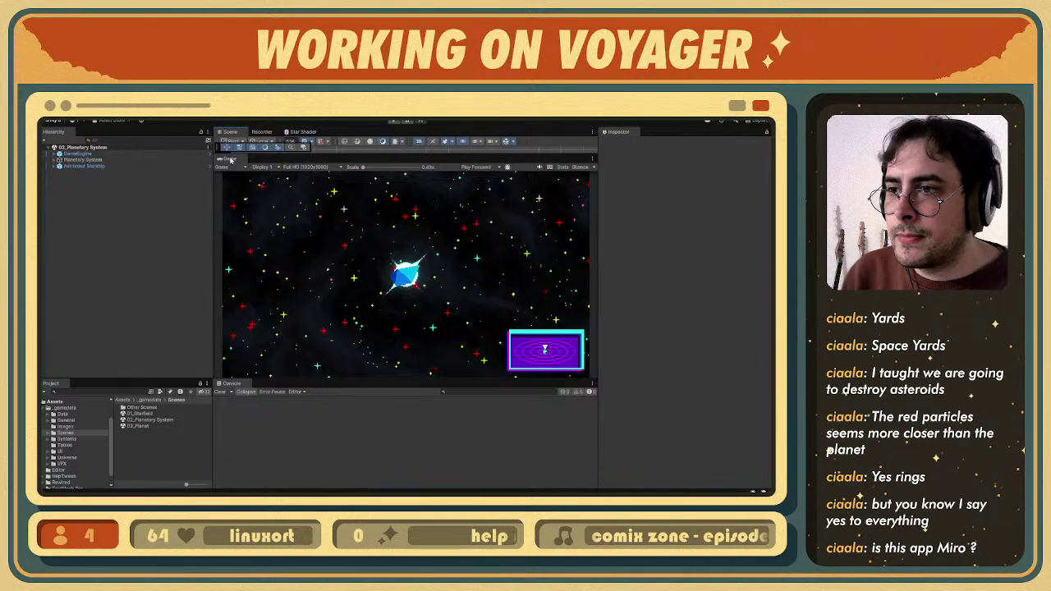
- Maximize the Game view, start playing the 02_Planetary System scene and fly the starship away from the star
double_click(230, 160)
left_click(394, 121)
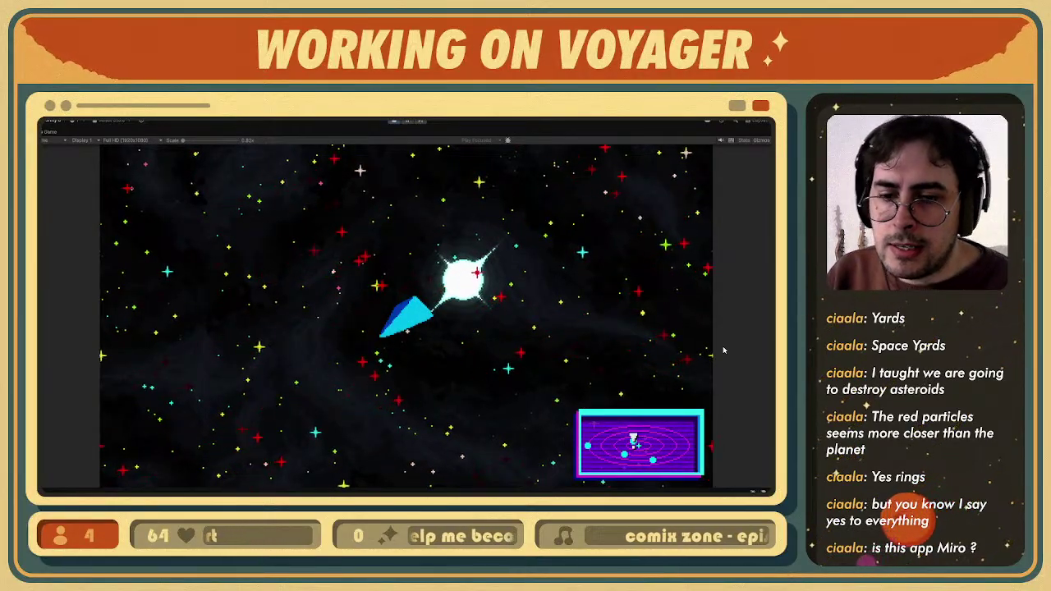
key("w")
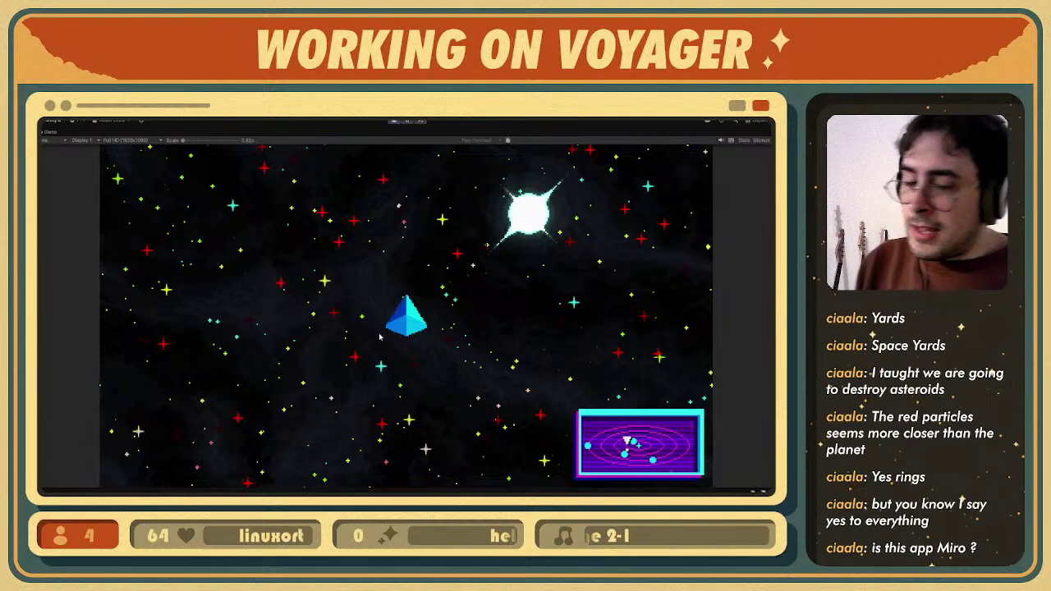
key("w")
key("d")
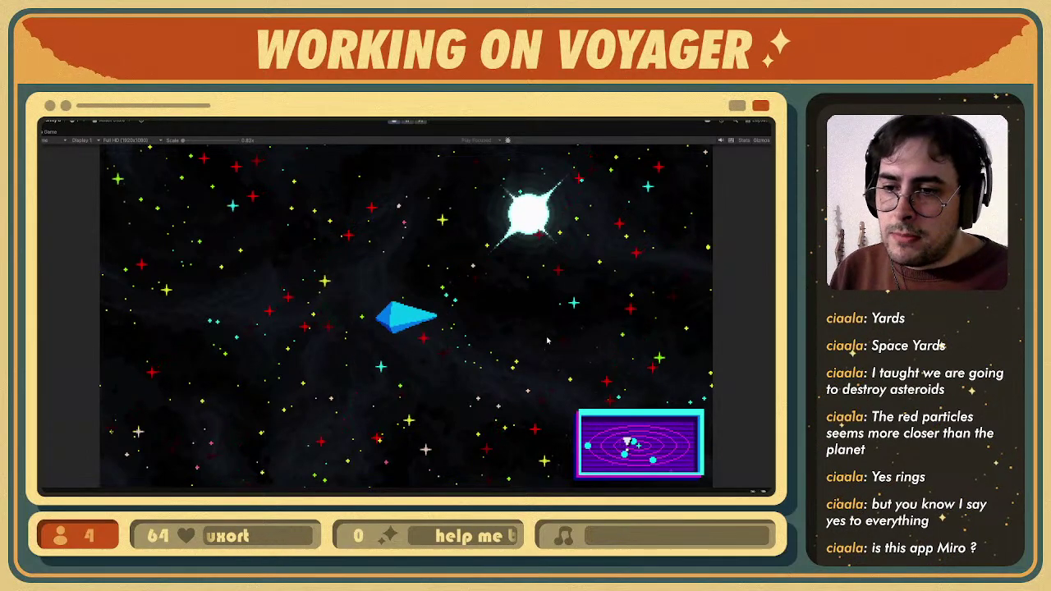
- Test the starship's rotation by turning it back and forth in open space near the star
key("a")
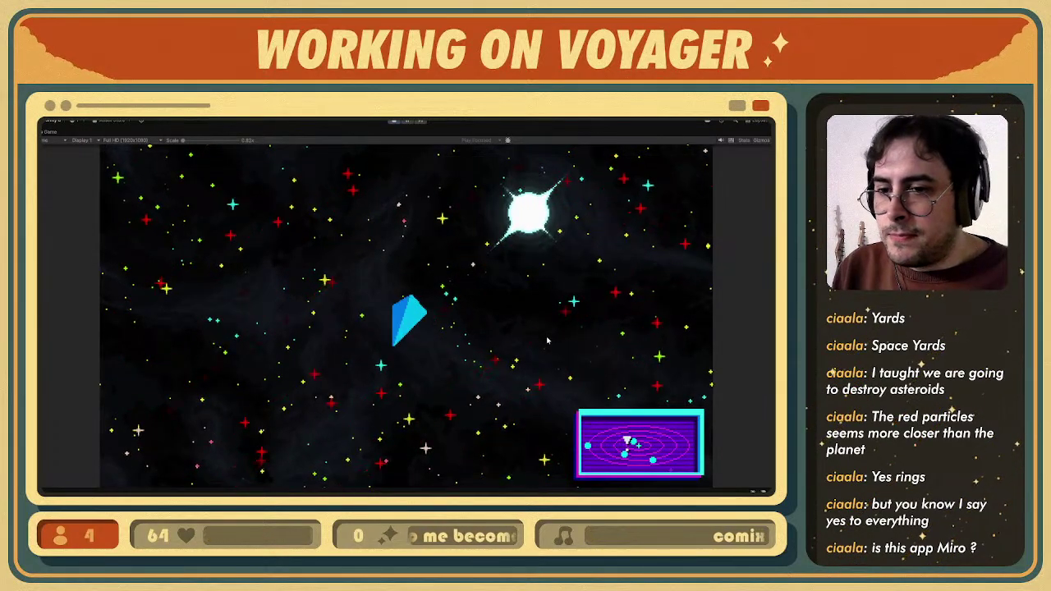
key("a")
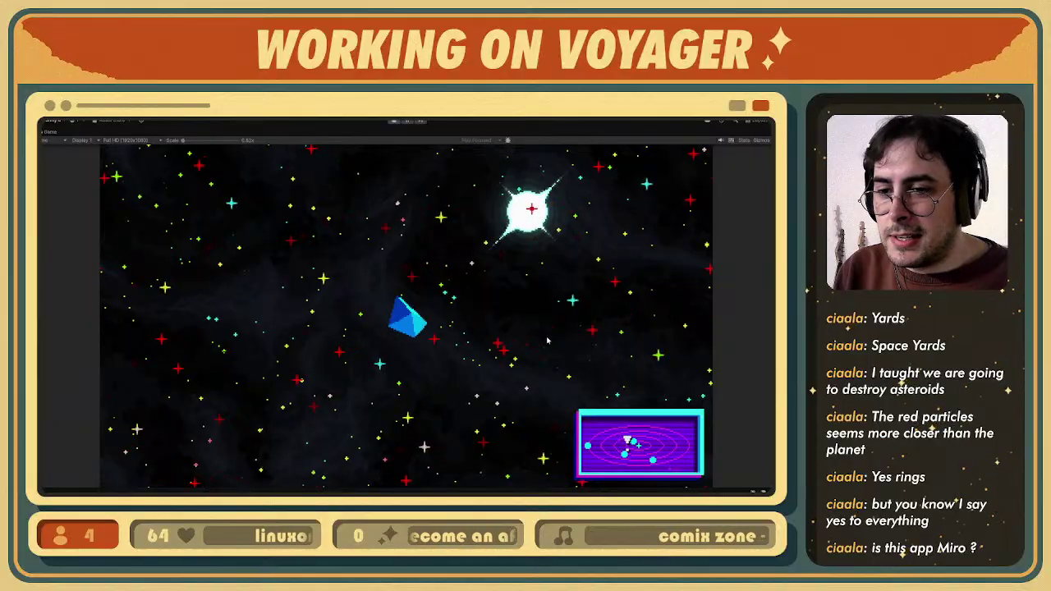
key("d")
key("d")
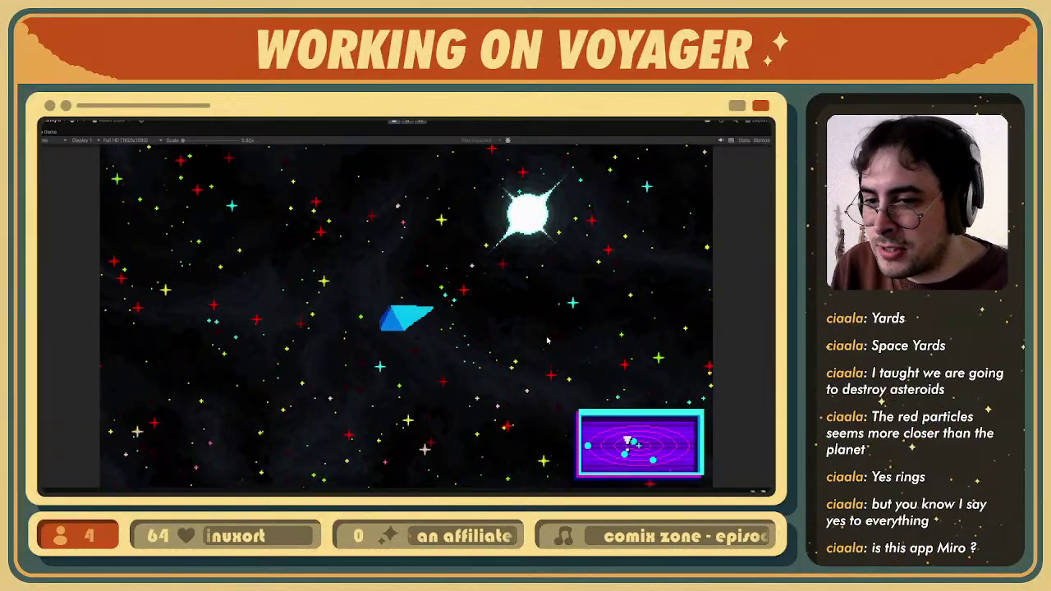
key("d")
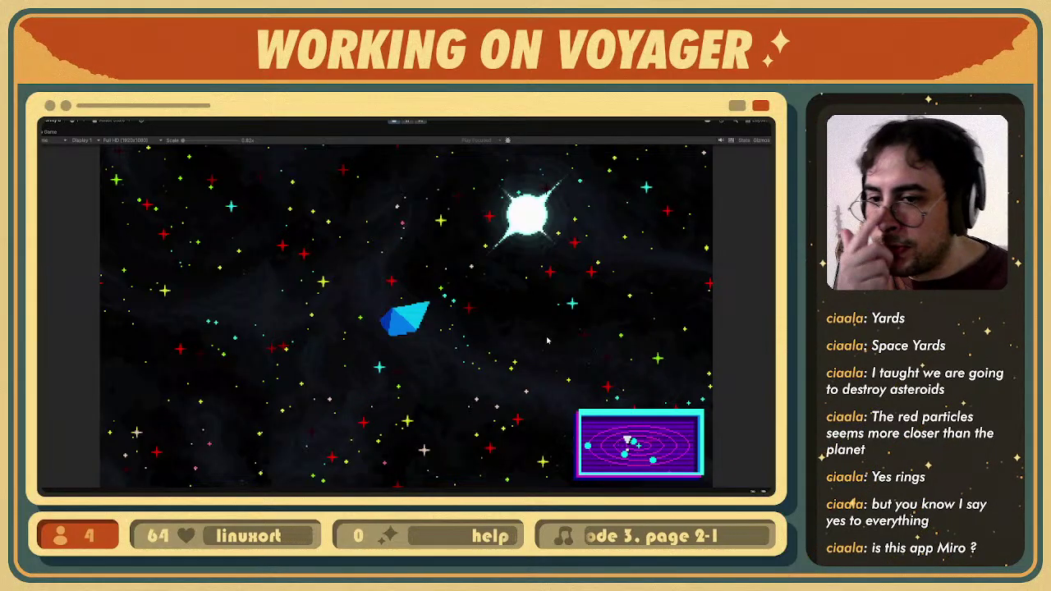
key("w")
key("a")
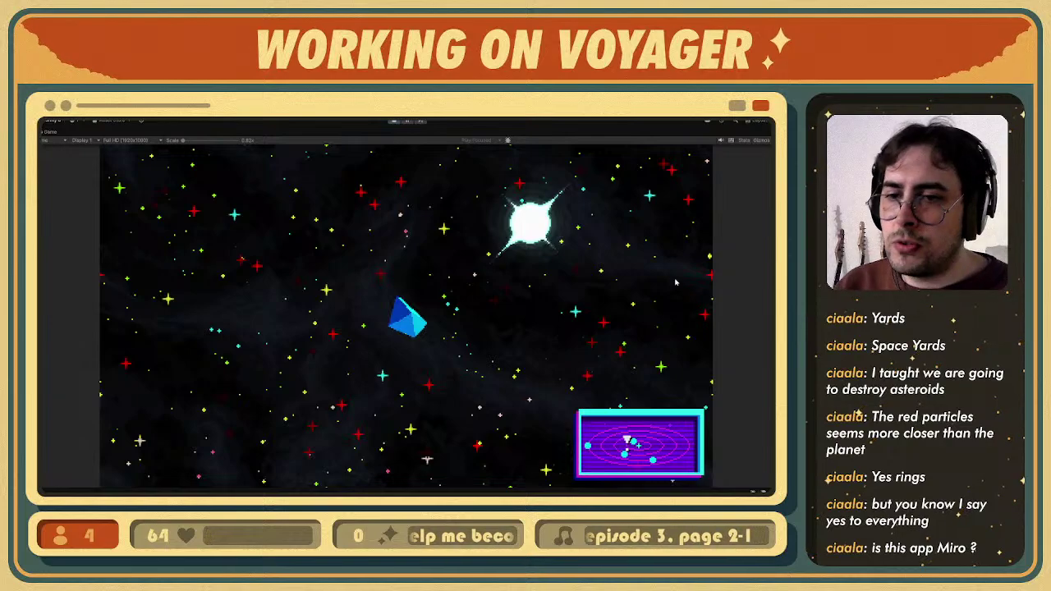
key("d")
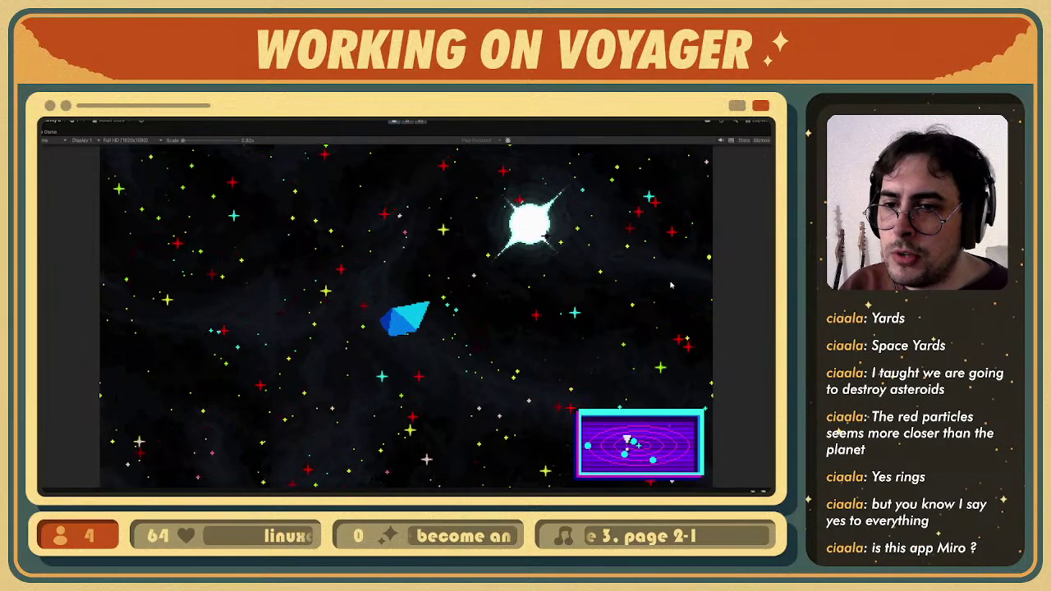
key("a")
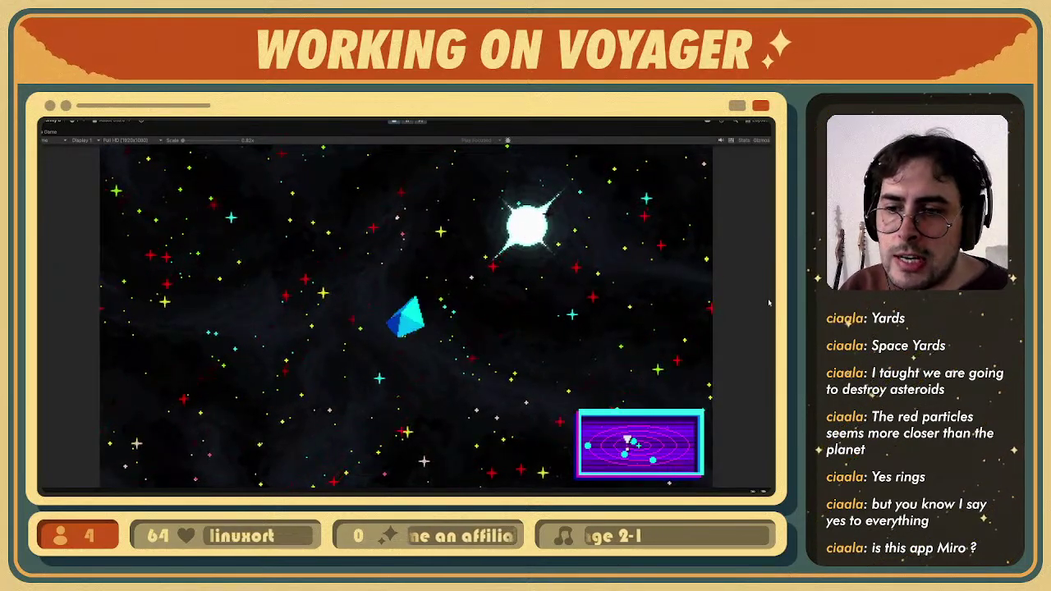
- Fly the starship over and around the pink planet near the star, and stop the playtest
key("w")
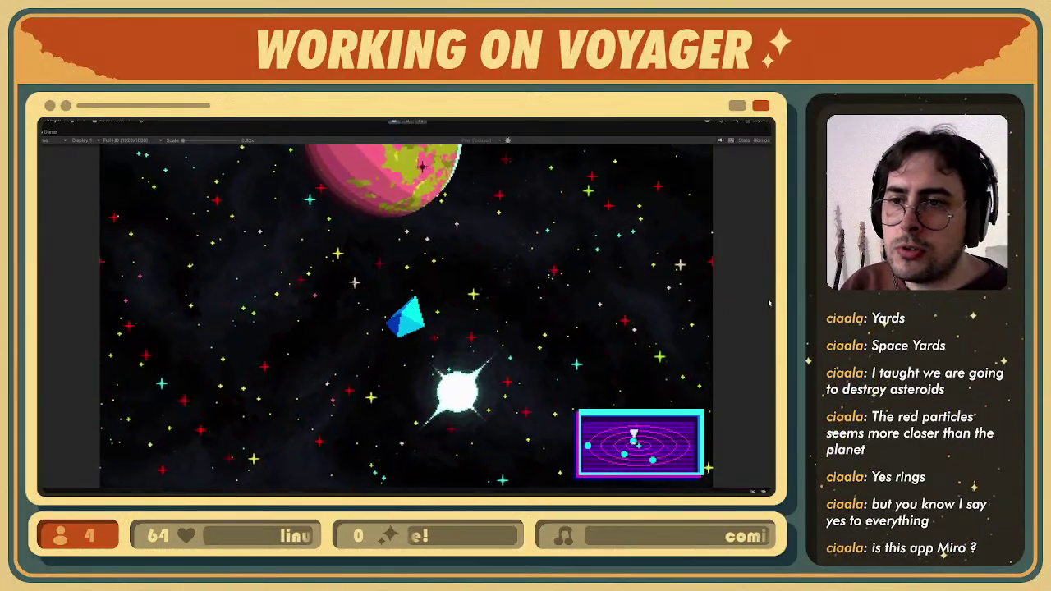
key("d")
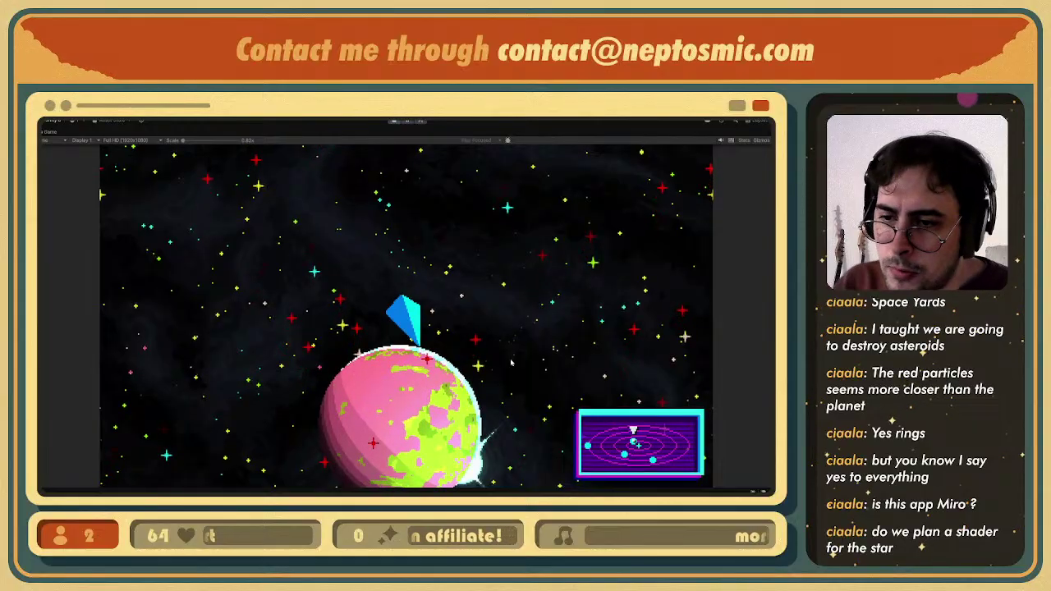
key("s")
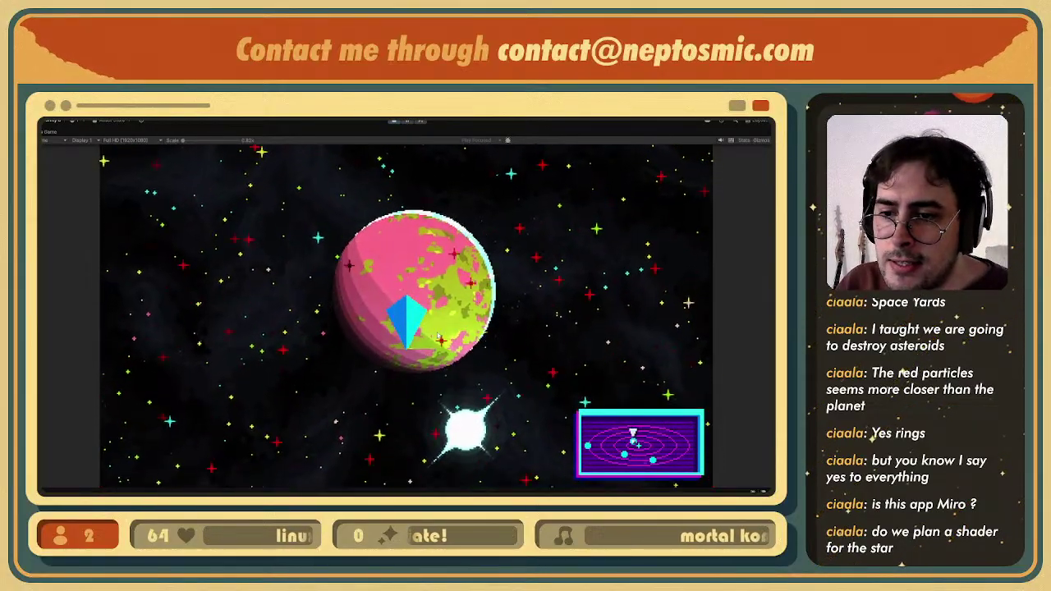
key("a")
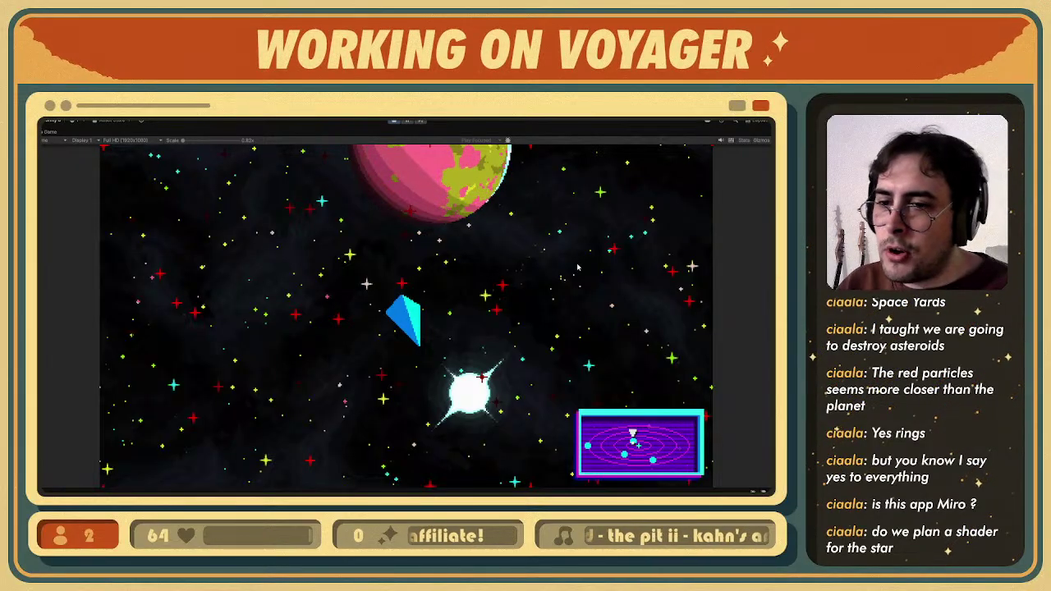
key("a")
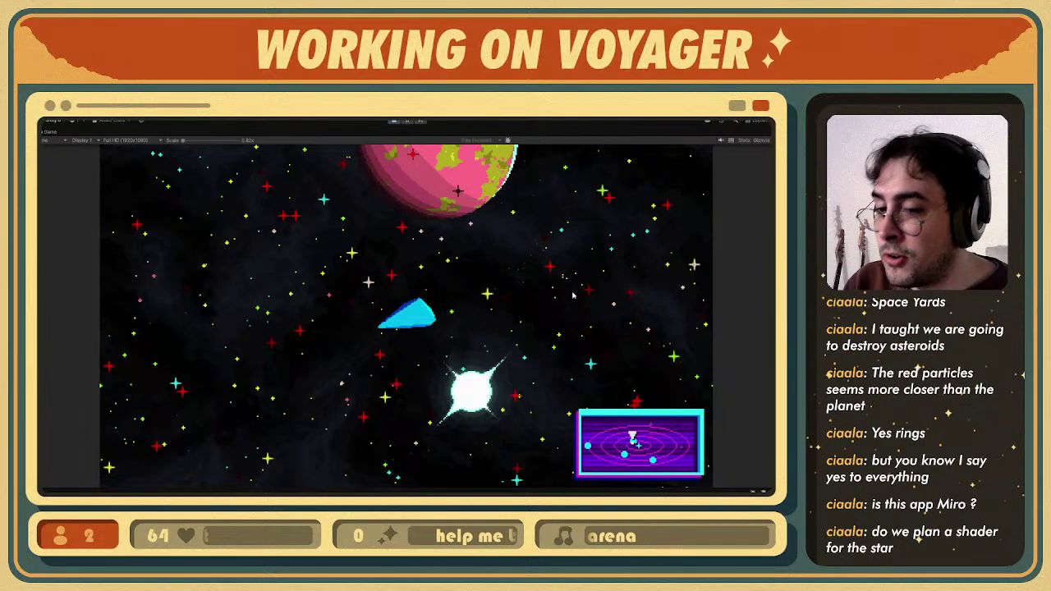
key("d")
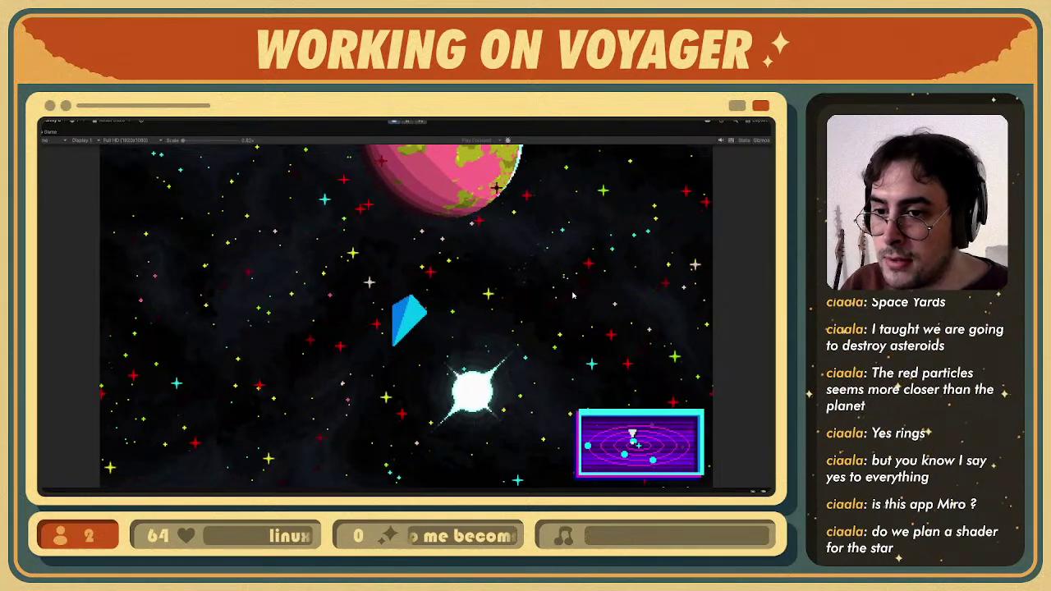
key("a")
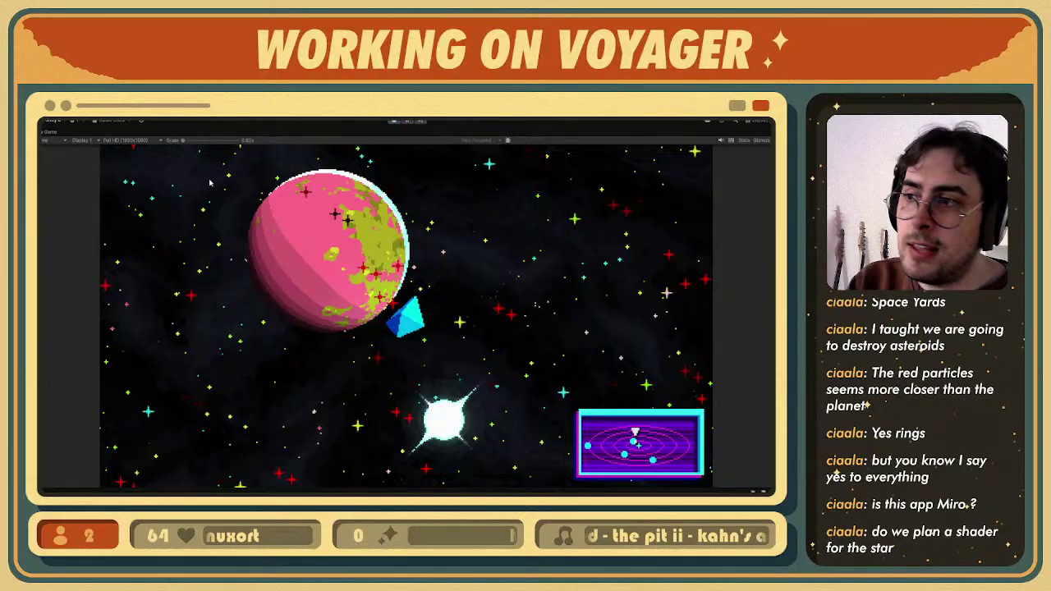
left_click(395, 121)
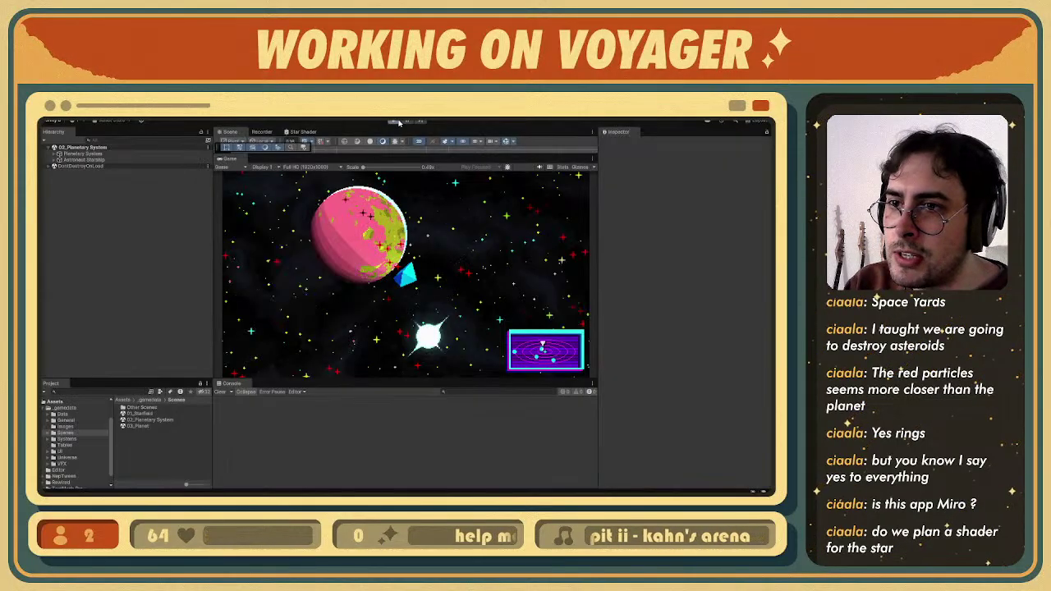
- Open the 03_Planet scene and examine it in the maximized Game view before restoring the editor layout
left_click(137, 426)
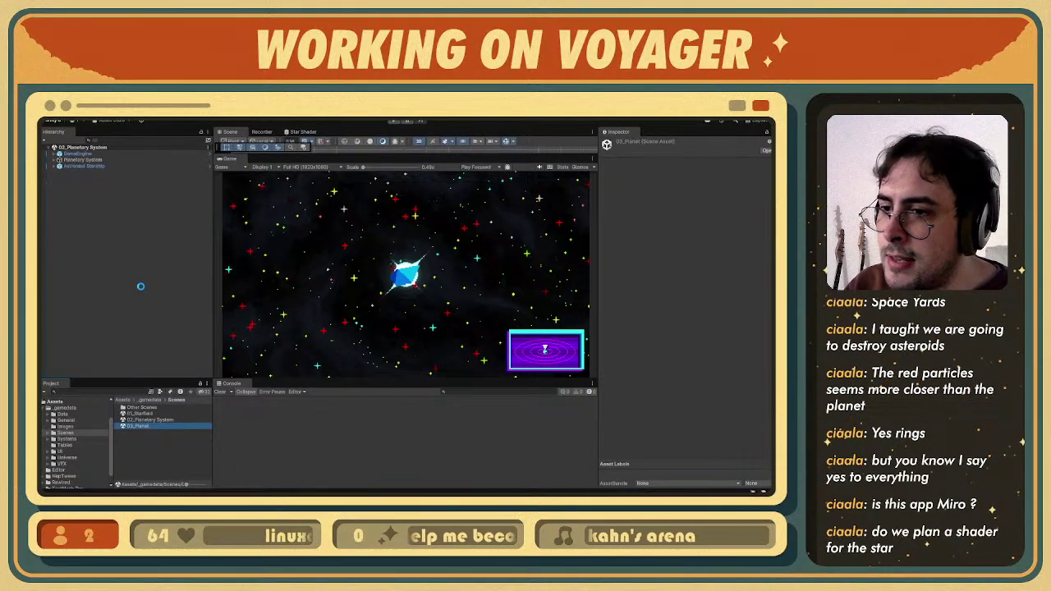
double_click(230, 158)
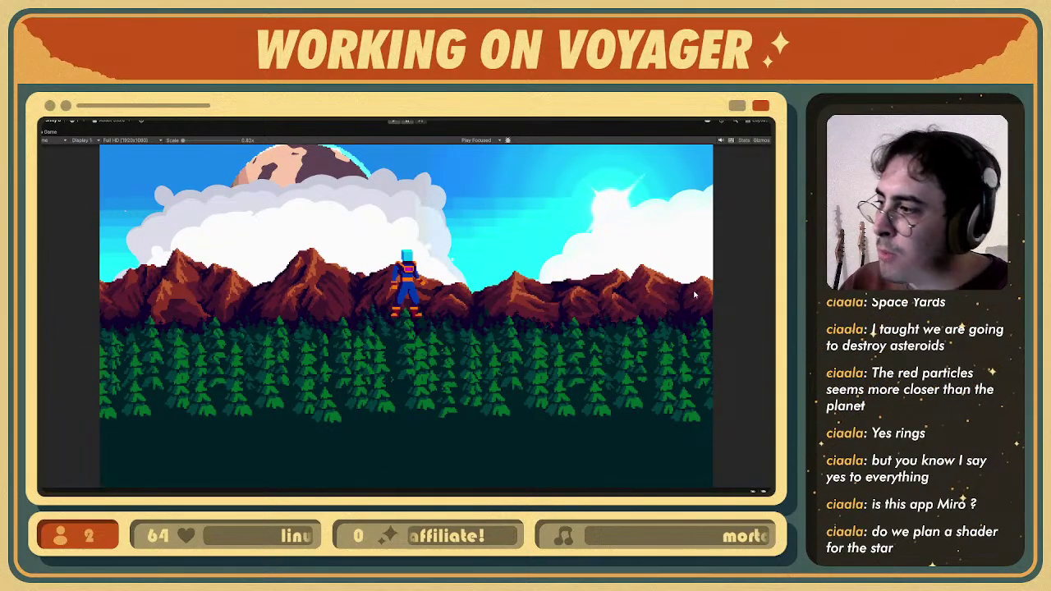
double_click(55, 133)
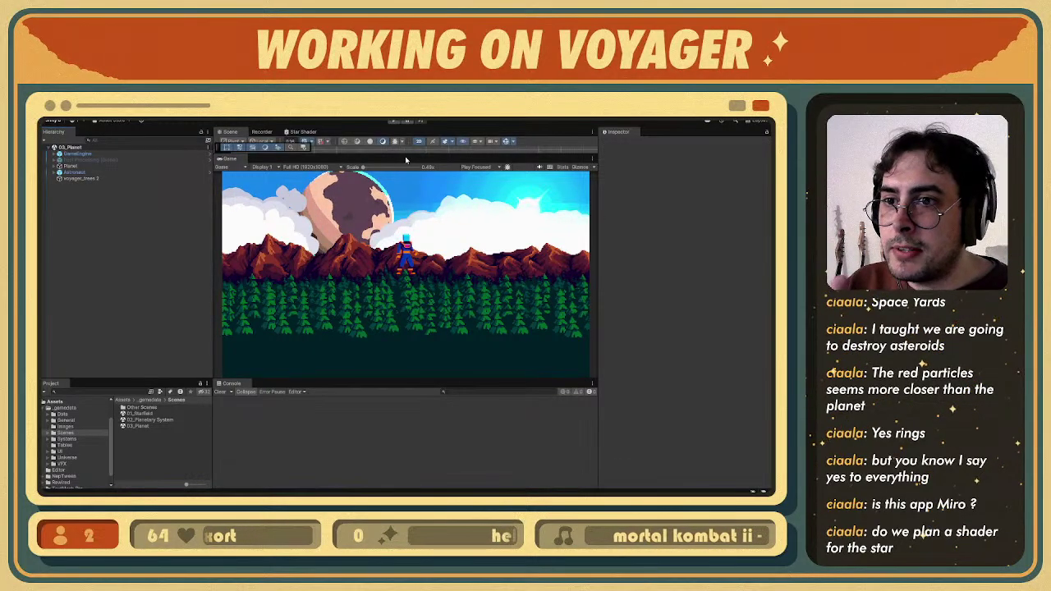
- Reopen the 02_Planetary System scene and enlarge the Game view over the Scene view
left_click_drag(405, 156, 405, 281)
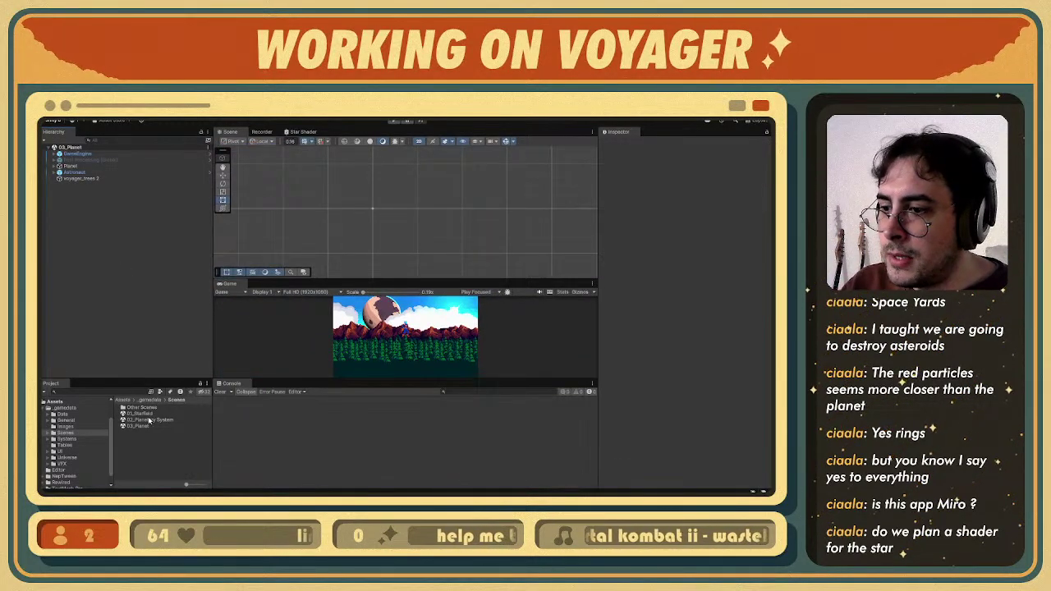
double_click(149, 419)
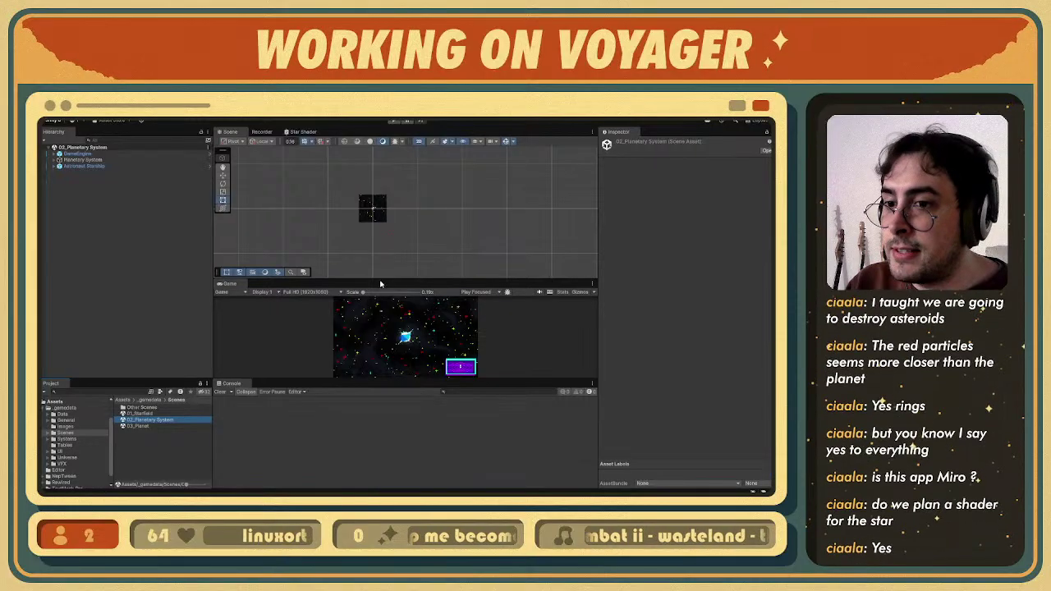
left_click_drag(381, 282, 394, 149)
- Switch to the planner file, review the Planetary System scene tasks in the Current list, and return to Unity
key("alt+Tab")
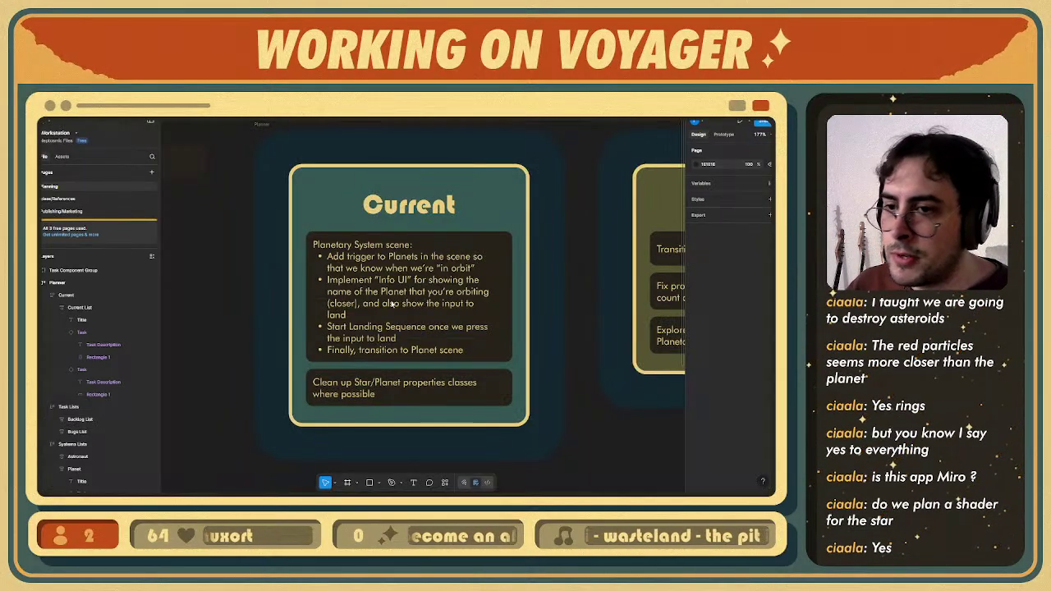
middle_click_drag(408, 322, 402, 312)
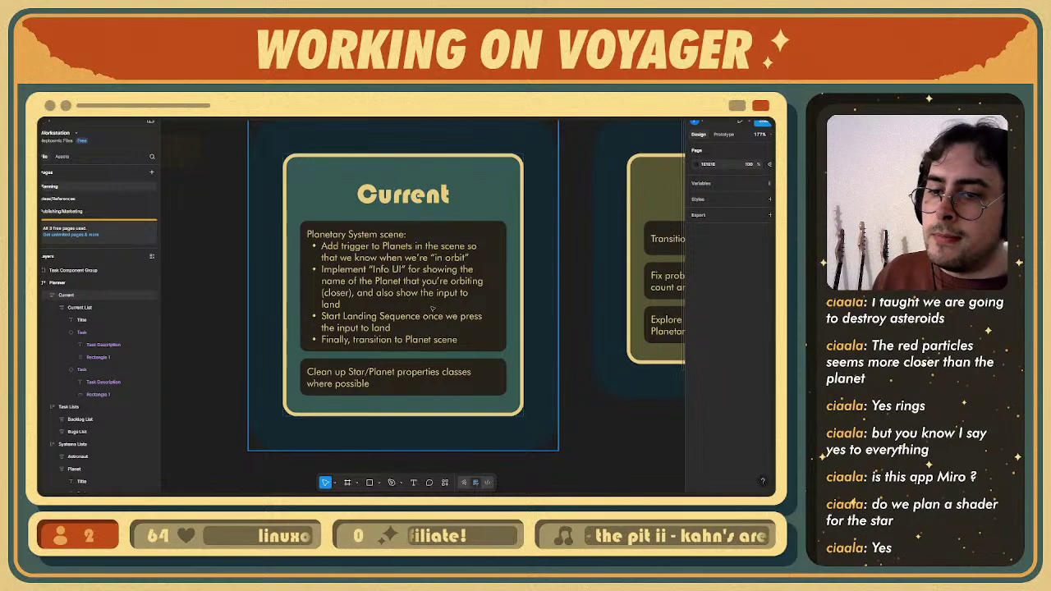
scroll(476, 307, "right", 2)
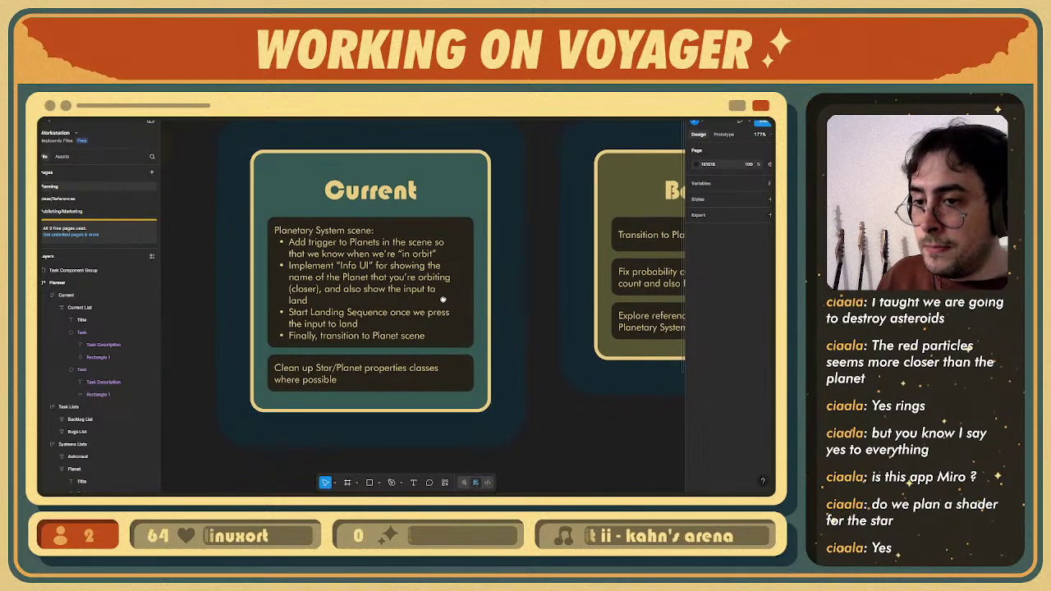
scroll(403, 317, "left", 3)
scroll(418, 321, "up", 1)
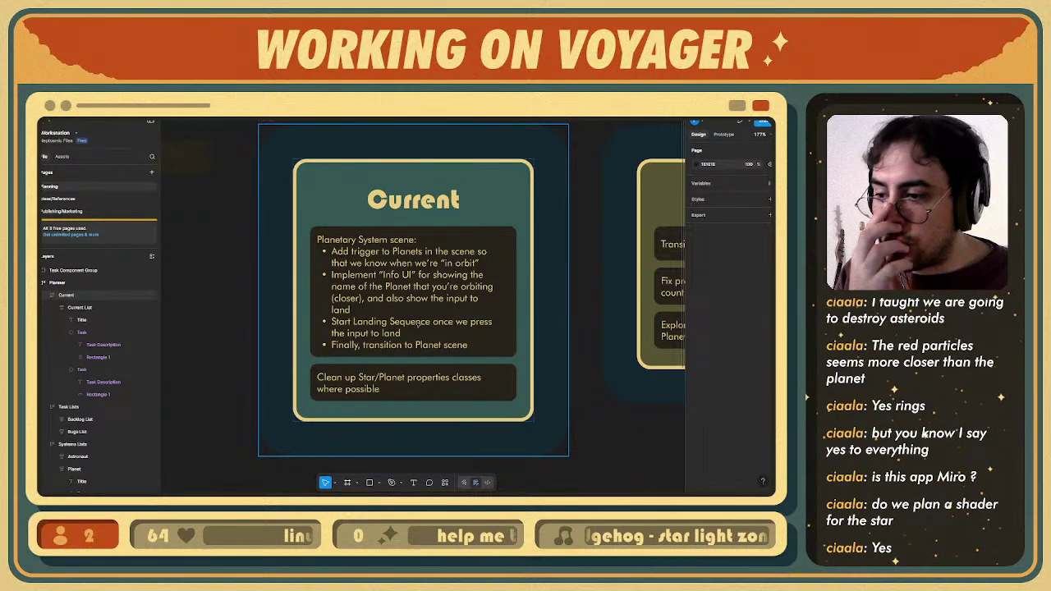
key("alt+Tab")
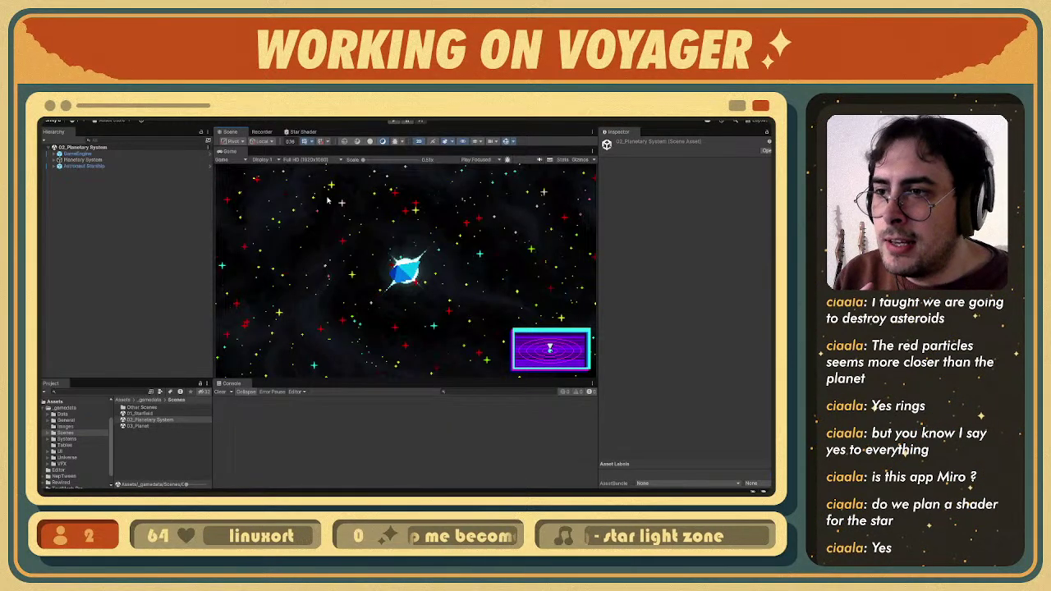
key("shift+space")
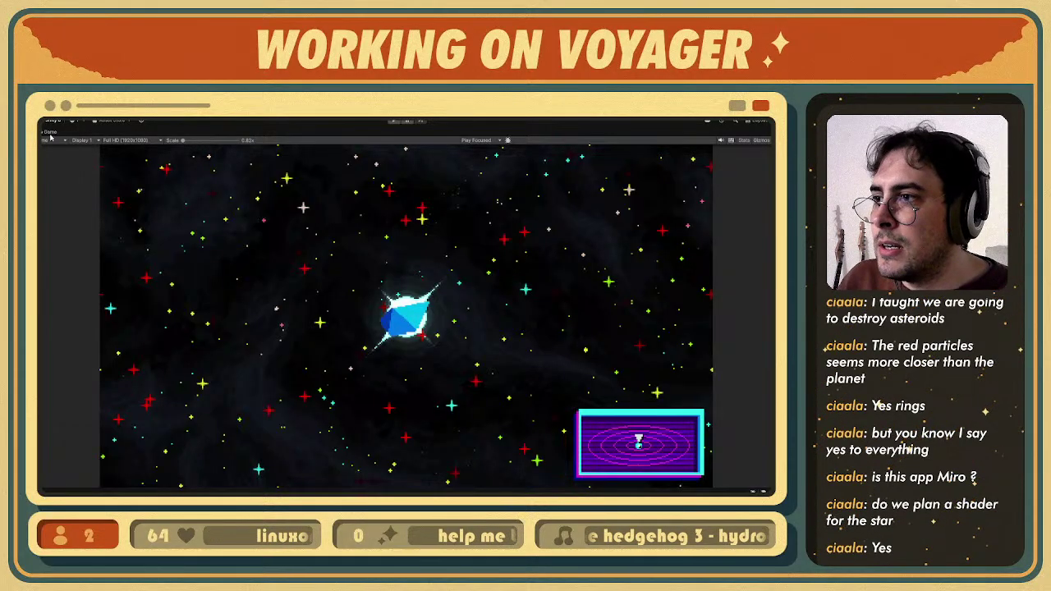
double_click(50, 133)
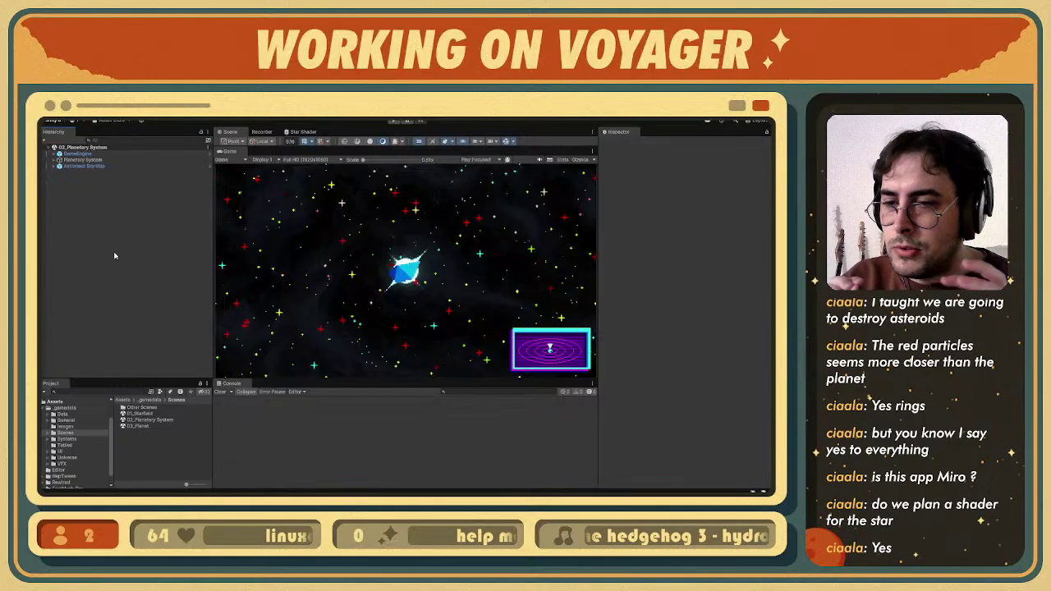
double_click(226, 152)
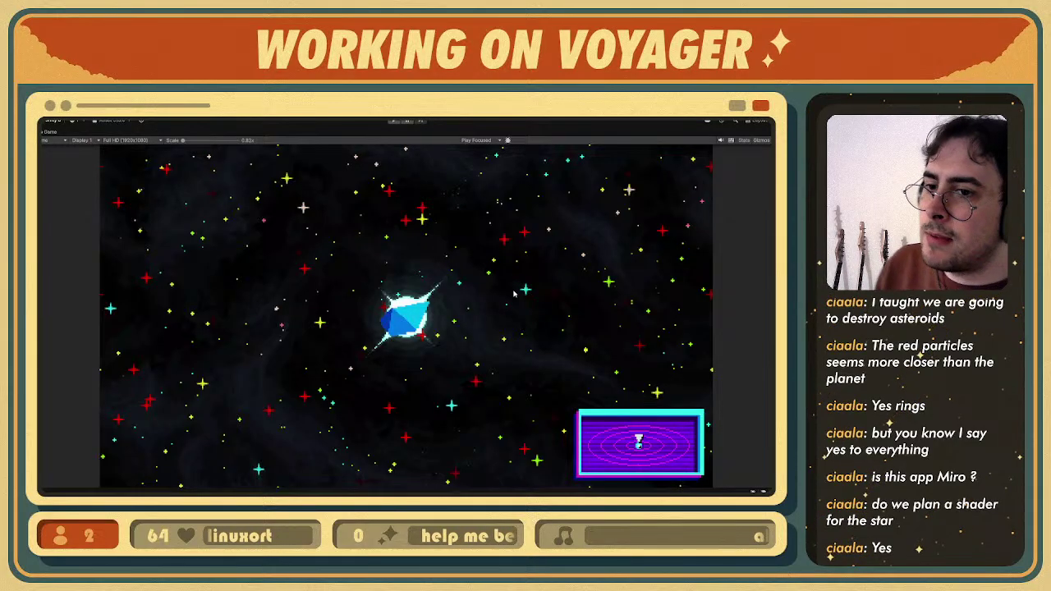
double_click(52, 133)
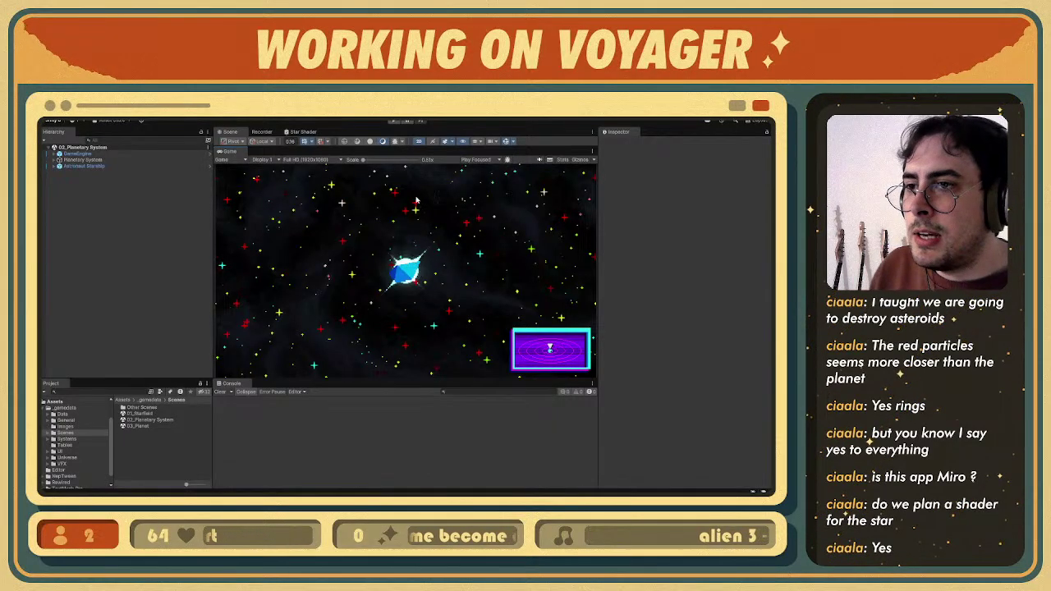
left_click_drag(429, 149, 422, 197)
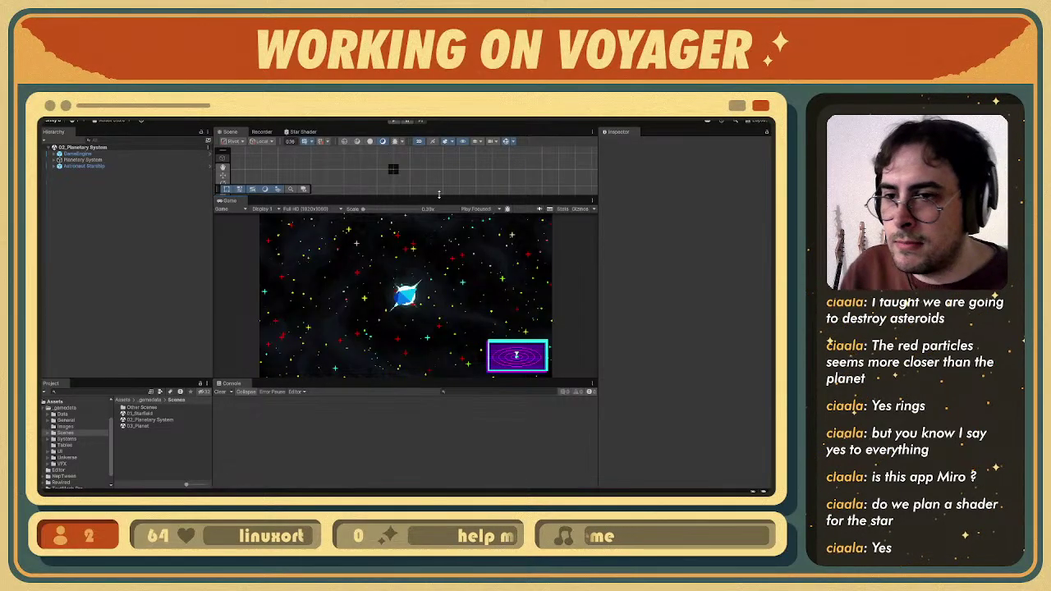
left_click_drag(439, 194, 434, 162)
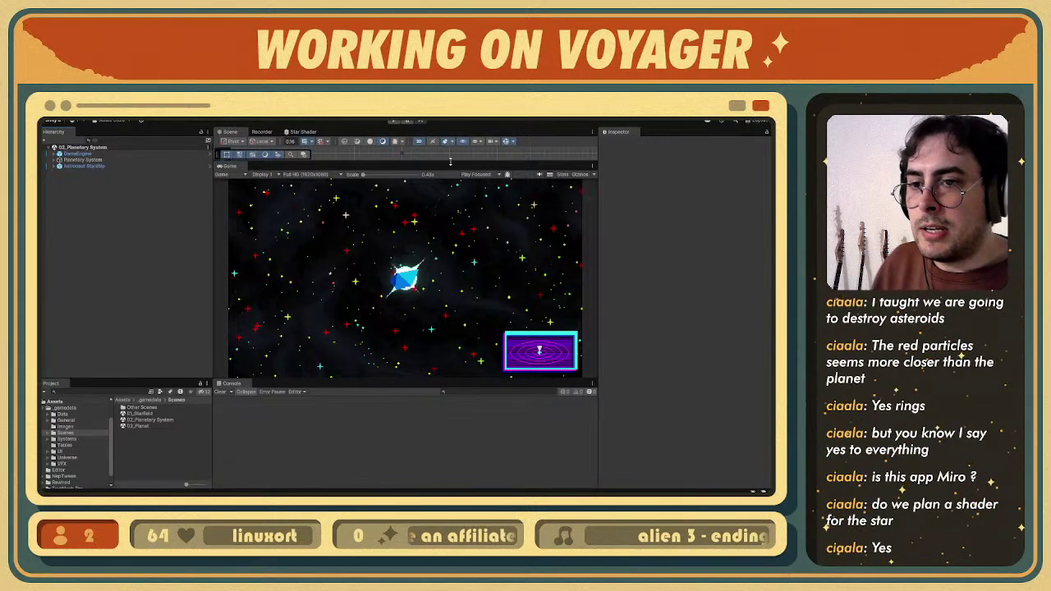
left_click_drag(452, 167, 450, 146)
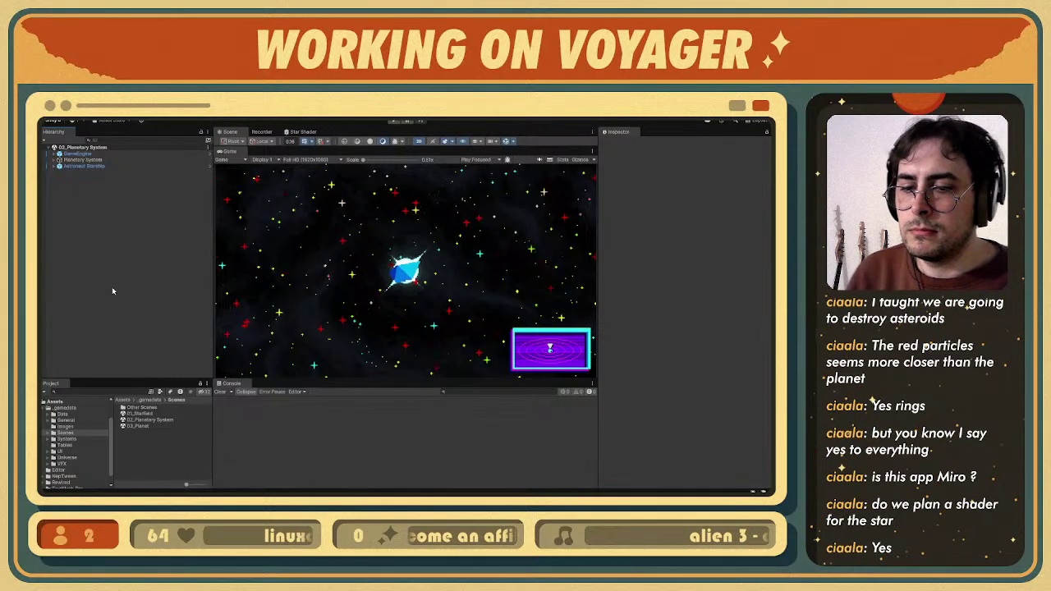
- Switch to the code editor, close the output panel, review TrackAstronautPosition in PlanetarySystemMap.cs, and return to Unity
key("alt+Tab")
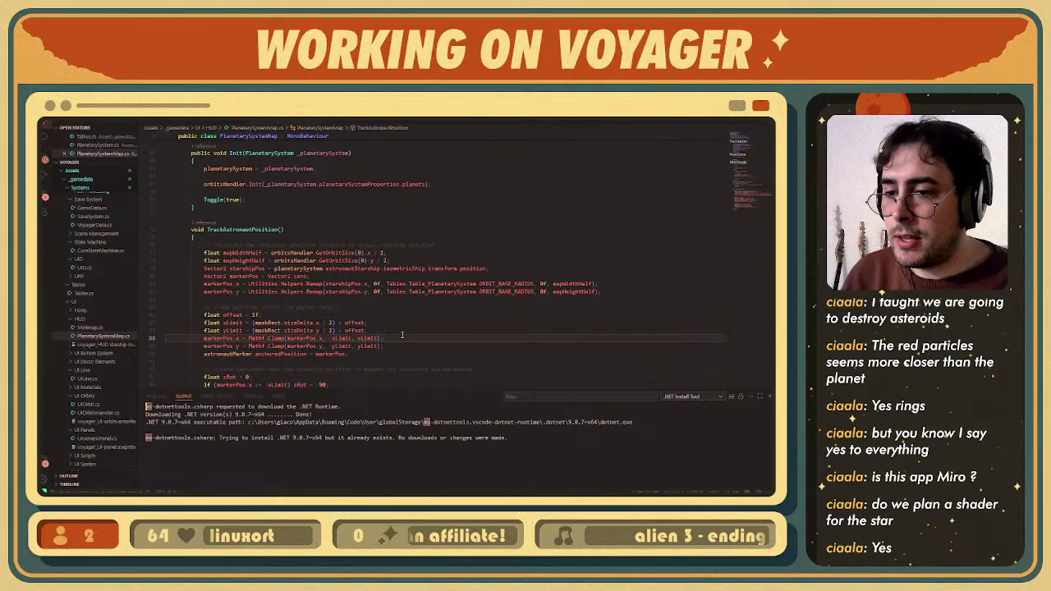
left_click(769, 397)
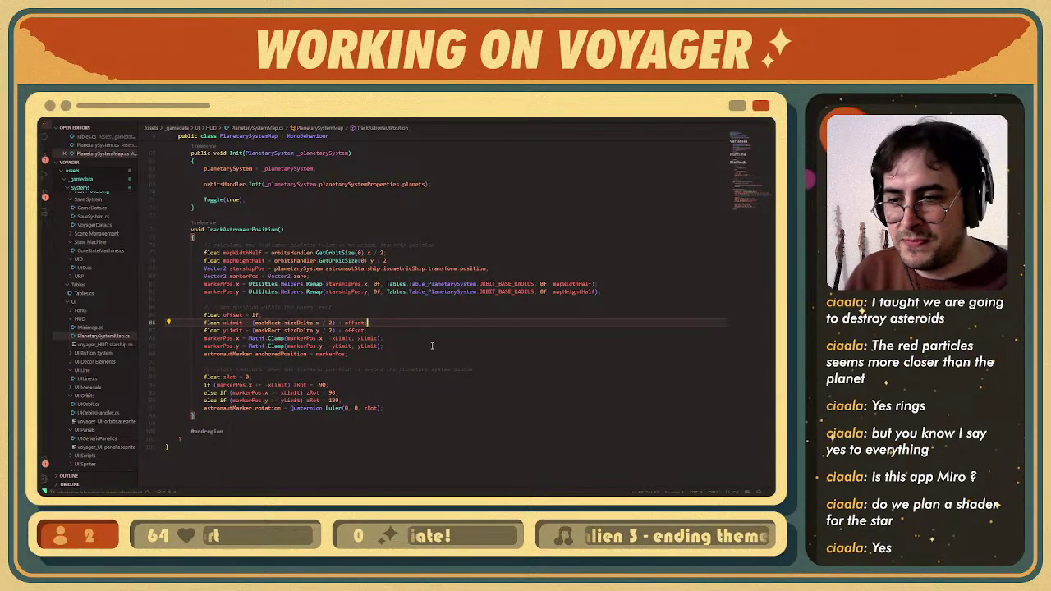
left_click(434, 346)
left_click(443, 354)
left_click(501, 364)
left_click(521, 378)
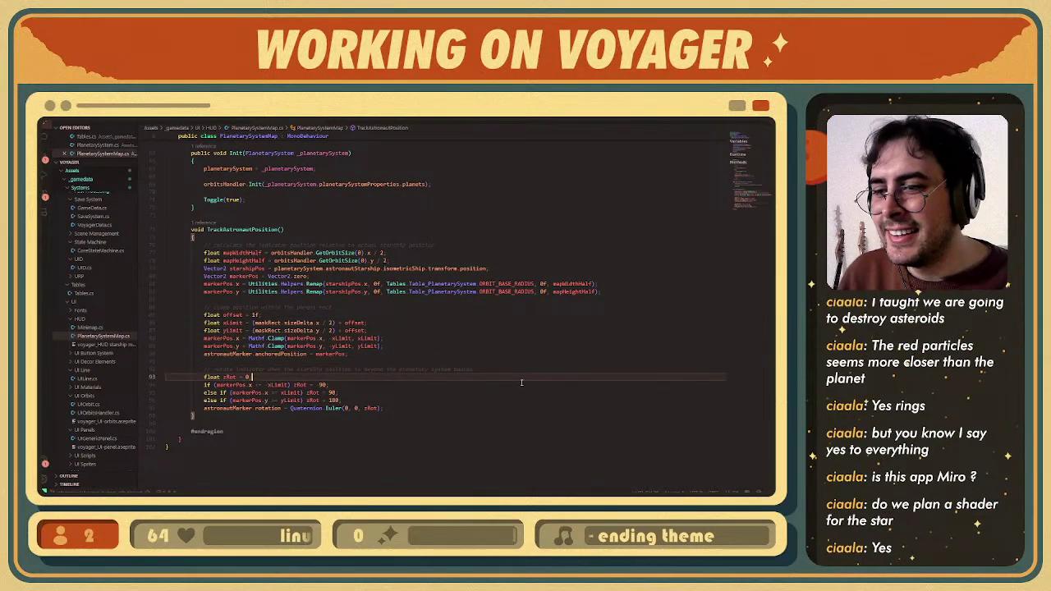
left_click(519, 392)
key("alt+Tab")
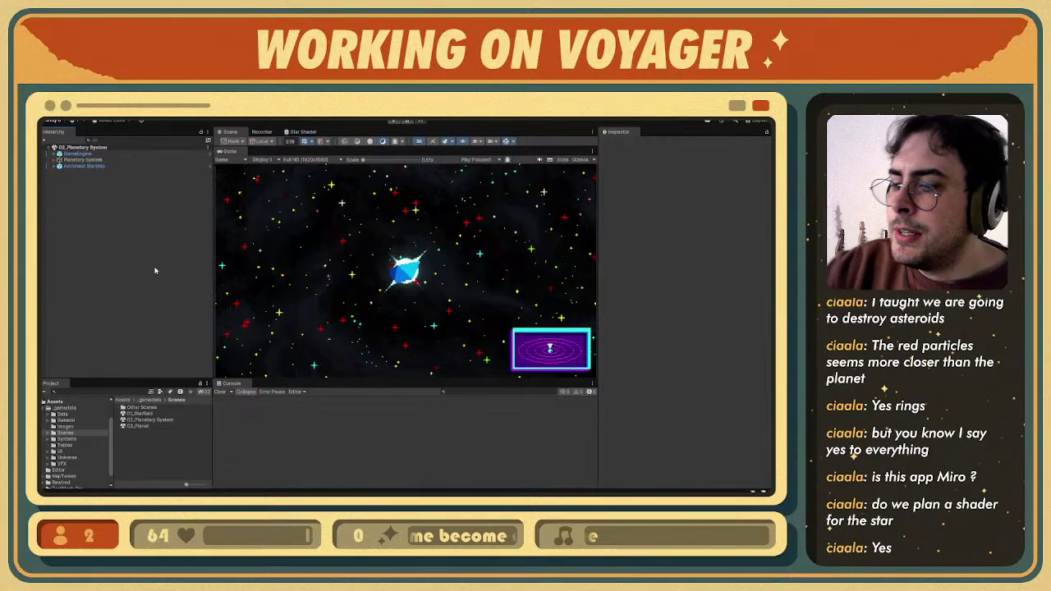
- Recheck the Current task list in the planner and the PlanetarySystemMap.cs code in the code editor, and return to Unity
key("alt+Tab")
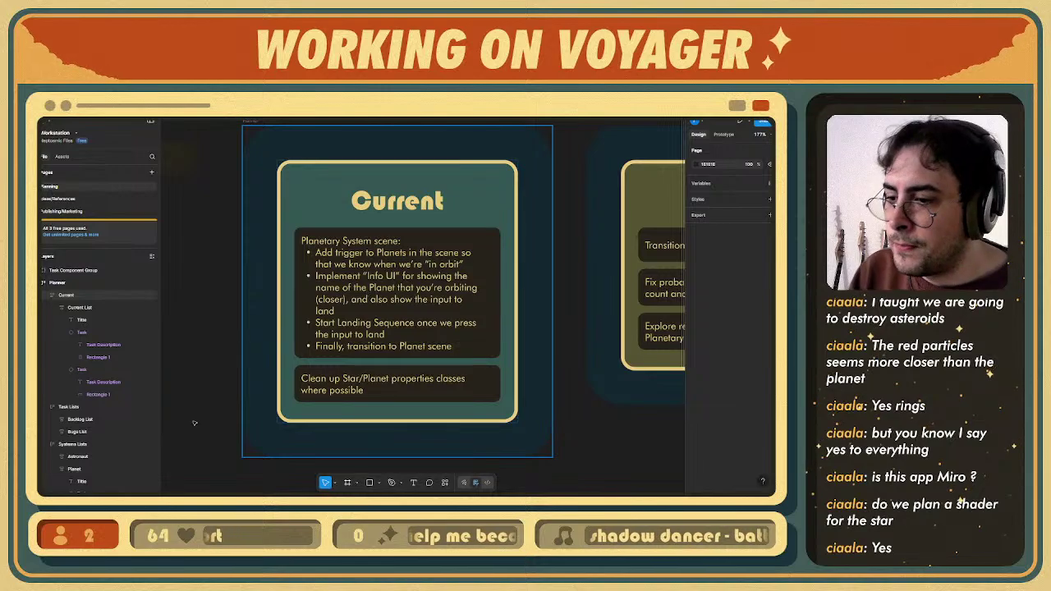
left_click(148, 498)
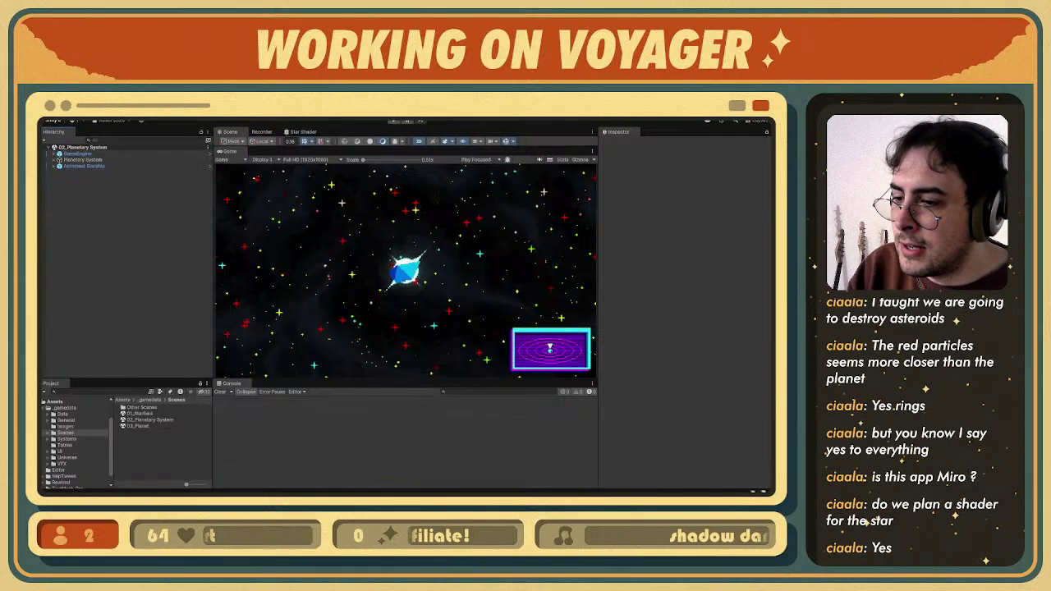
key("alt+Tab")
left_click(376, 384)
scroll(386, 378, "down", 3)
left_click(408, 359)
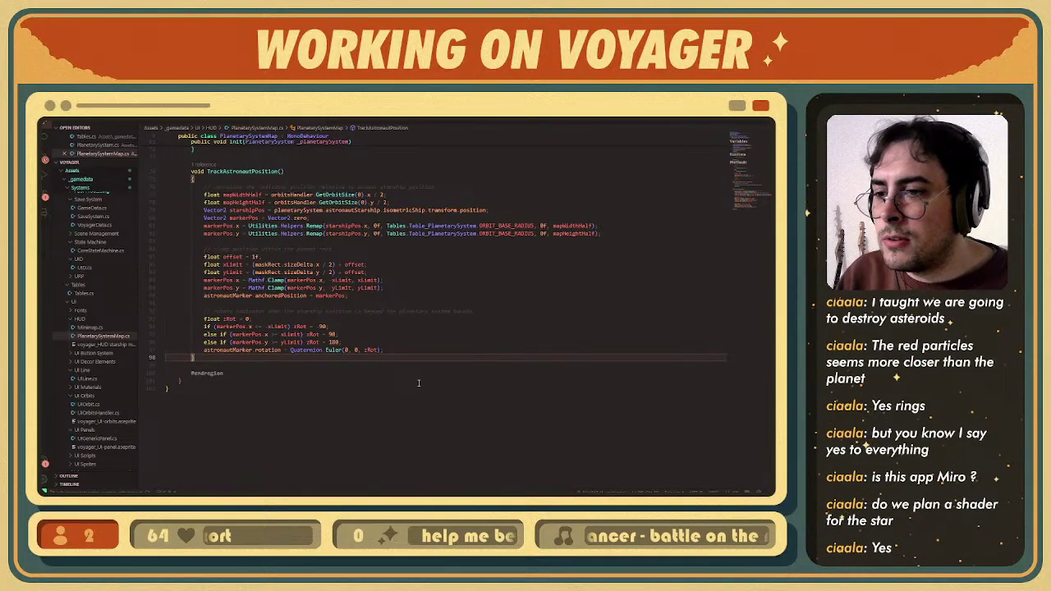
scroll(410, 386, "up", 5)
left_click(251, 120)
left_click(279, 121)
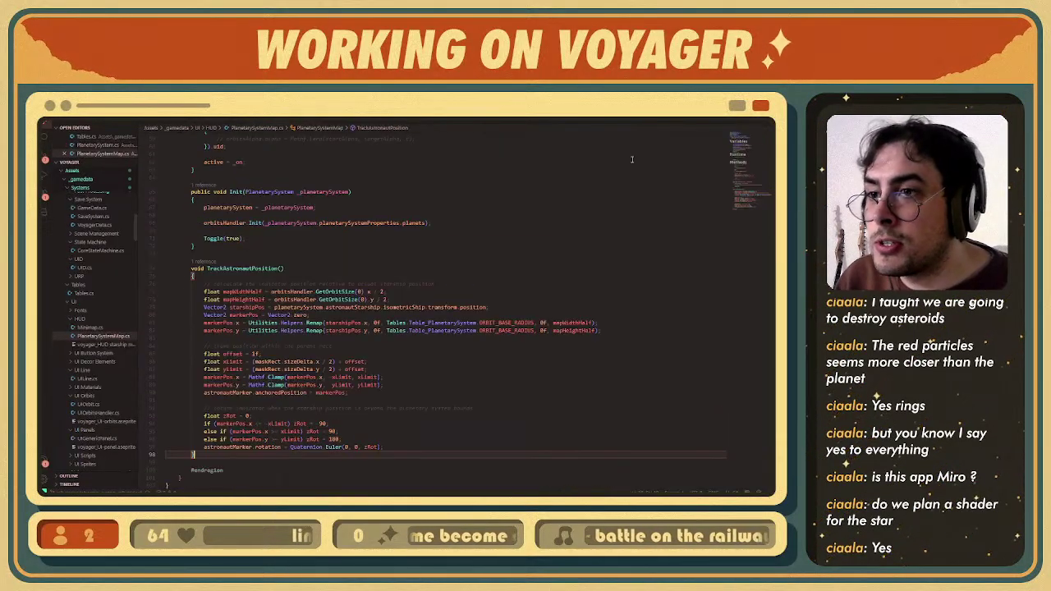
key("alt+Tab")
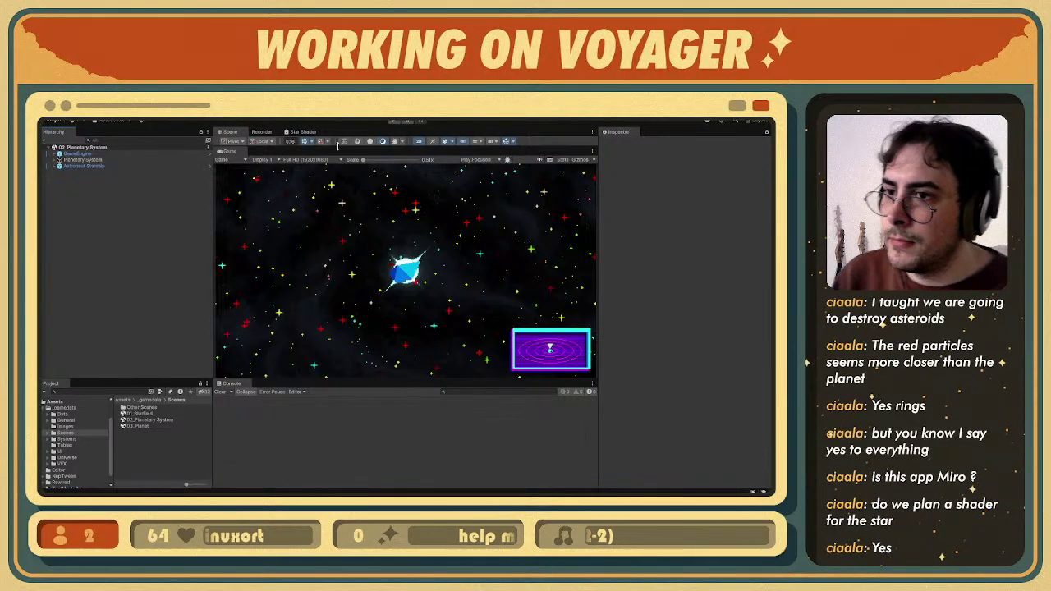
- Enlarge the Scene view over the Game view and frame Planet (Celestial Object) (1) under Background Planes' BG_5
left_click_drag(335, 147, 295, 360)
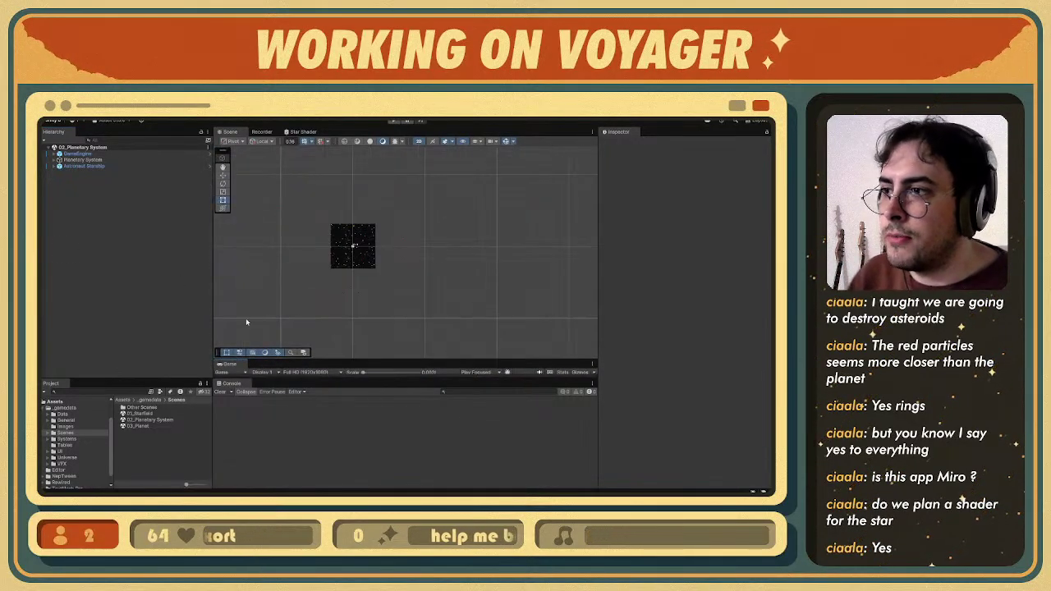
left_click(54, 160)
left_click(59, 178)
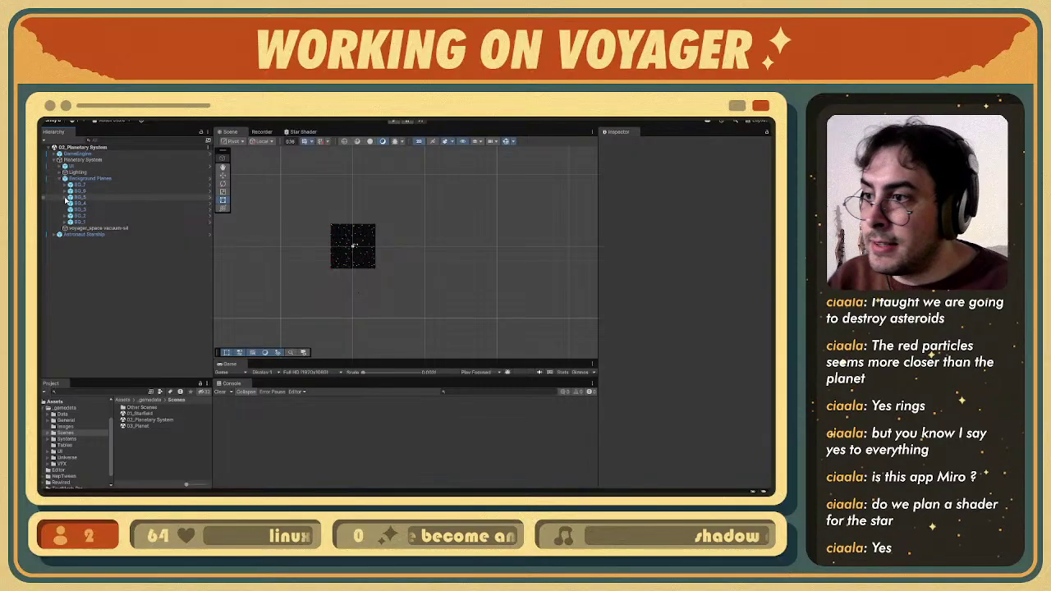
left_click(66, 197)
left_click(107, 203)
key("f")
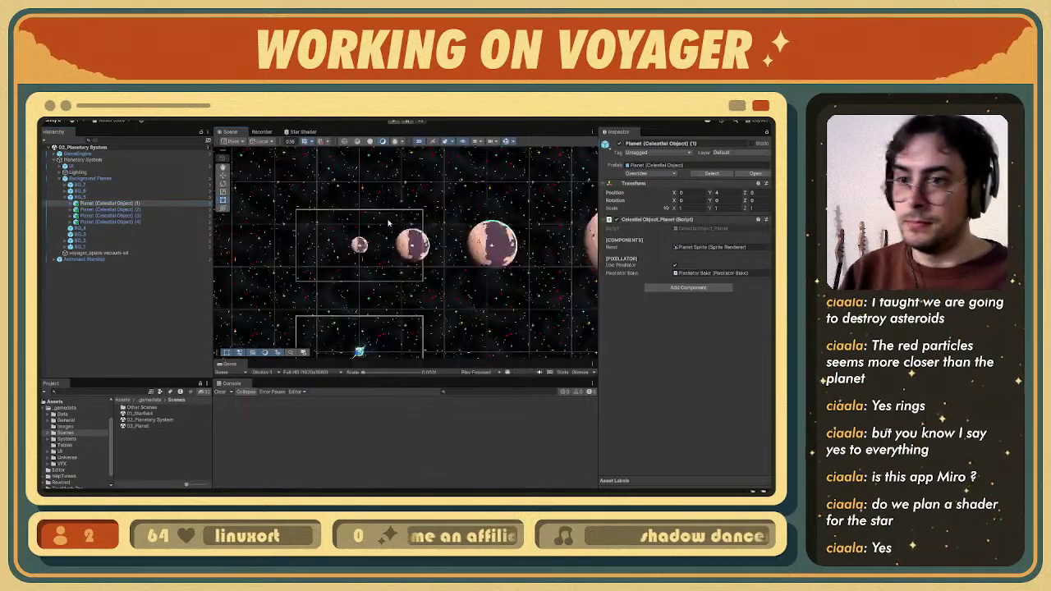
- Open the Planet (Celestial Object) prefab for isolated editing and select its root object
right_click(127, 205)
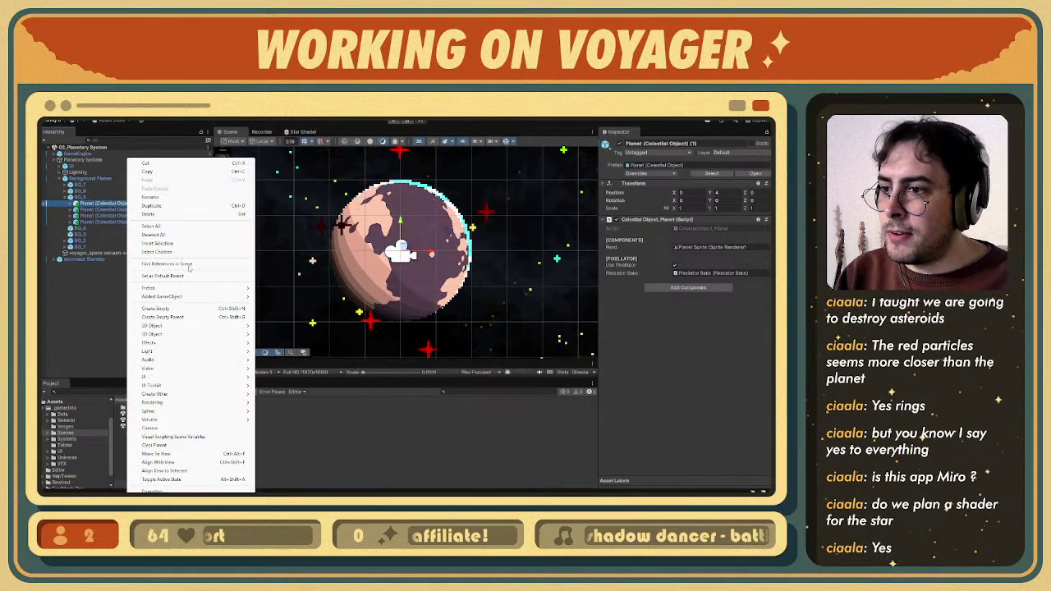
mouse_move(202, 288)
left_click(287, 296)
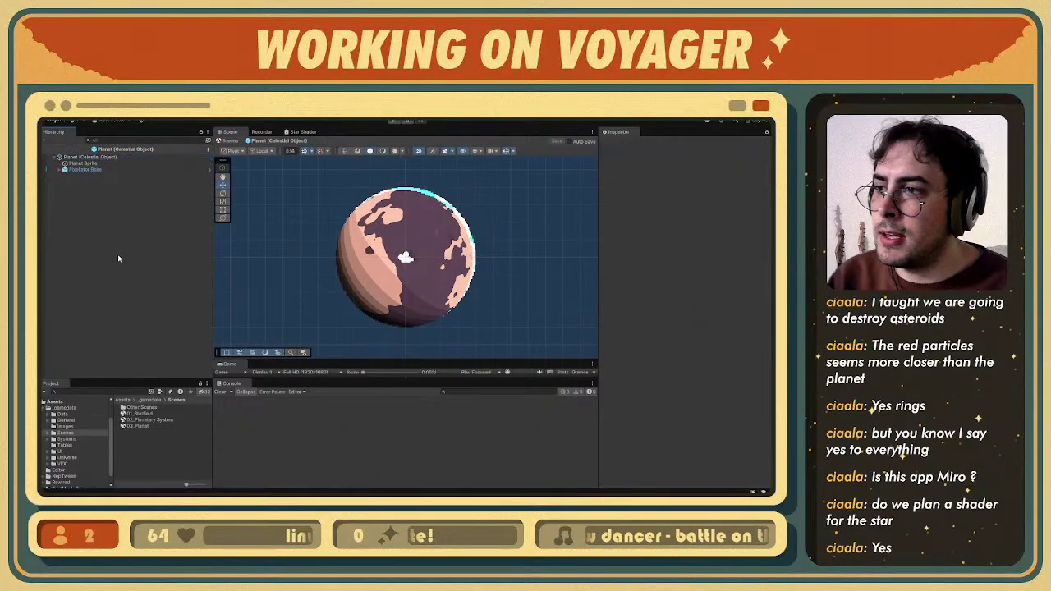
left_click(109, 157)
scroll(367, 256, "down", 6)
scroll(367, 256, "down", 3)
middle_click_drag(367, 256, 381, 255)
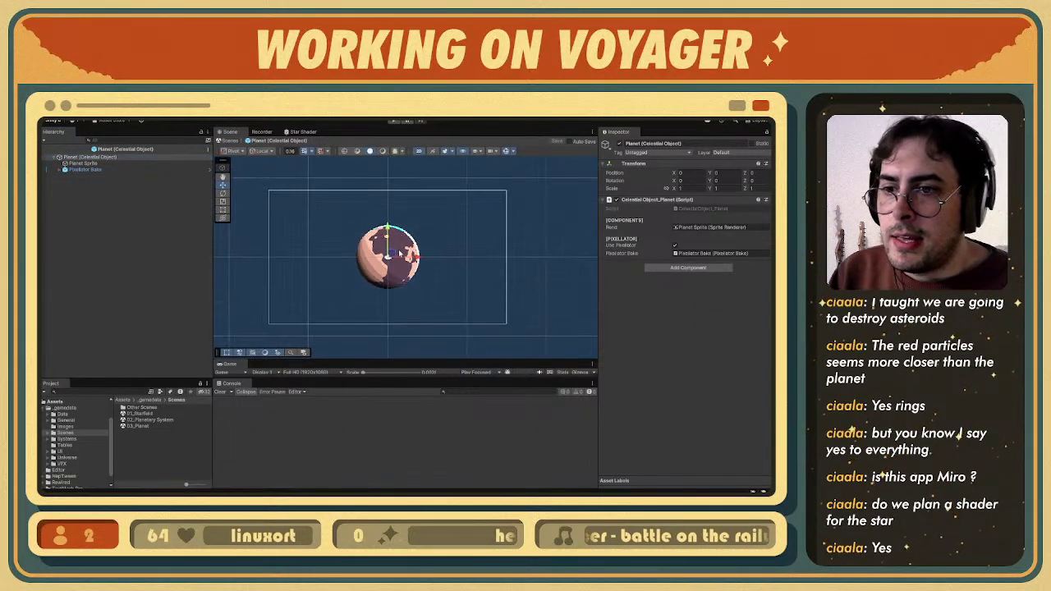
scroll(381, 256, "up", 6)
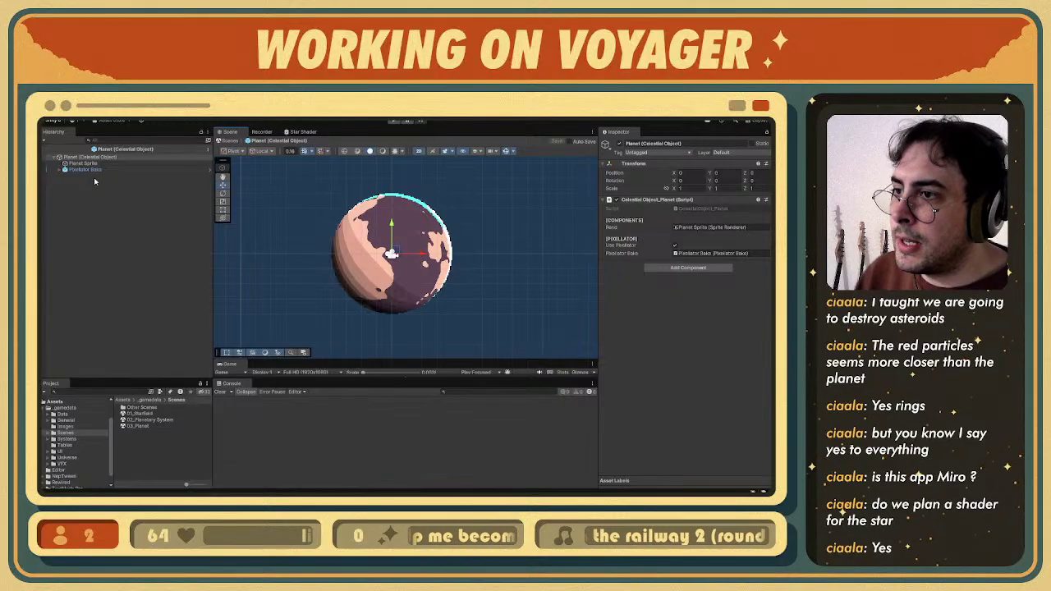
- Add an empty child object to the planet prefab, give it a Circle Collider 2D, and reset its transform
right_click(90, 175)
left_click(117, 305)
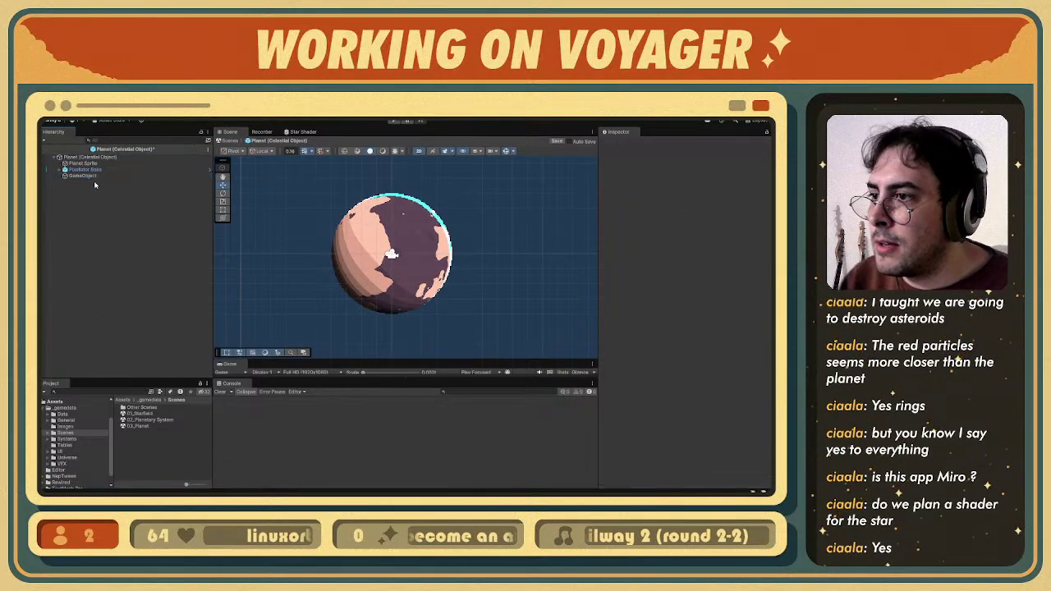
left_click(690, 204)
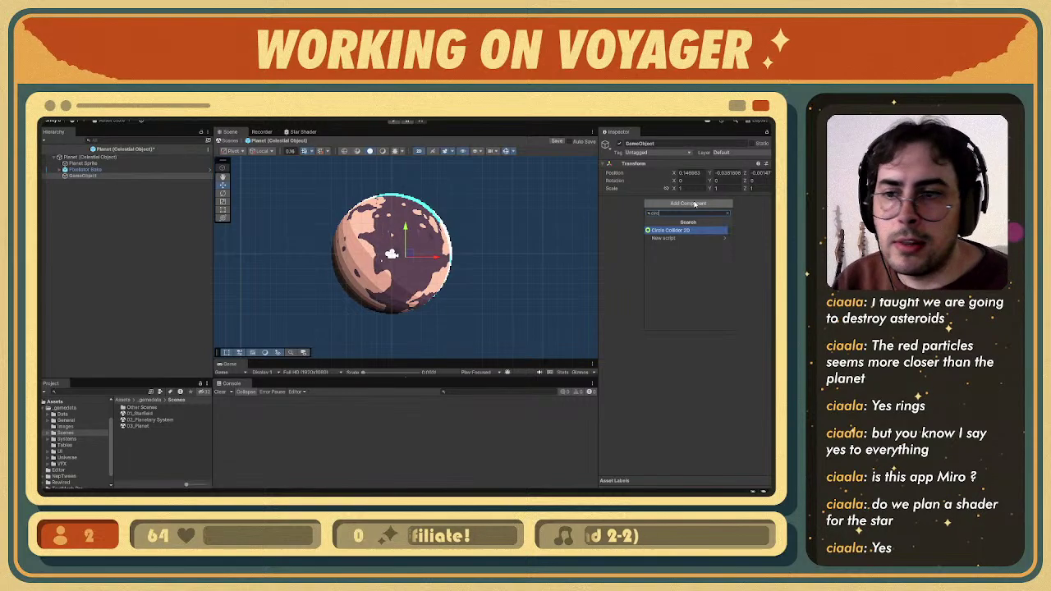
key("Return")
right_click(659, 162)
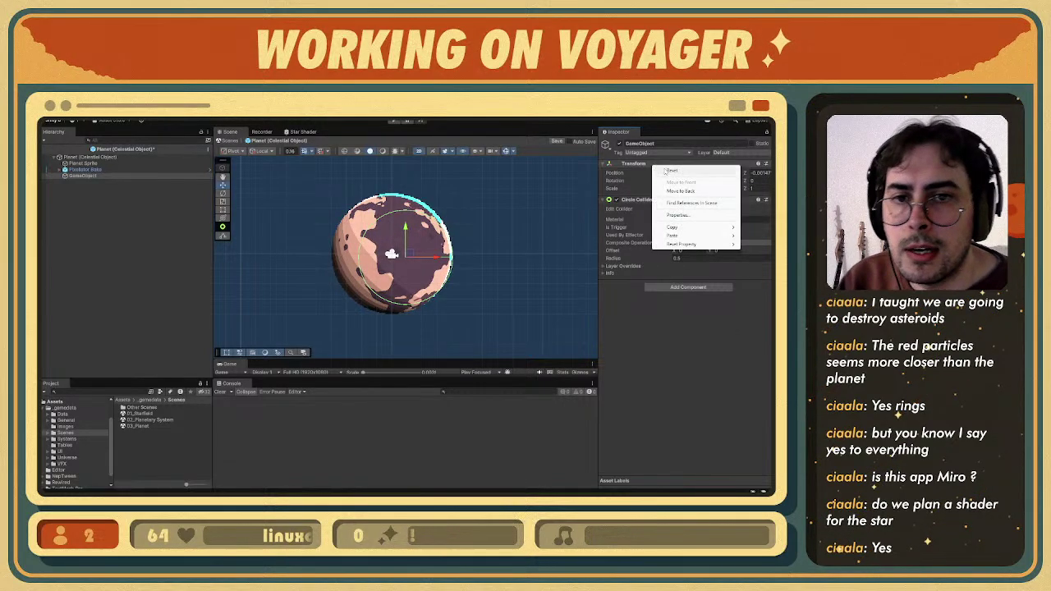
left_click(678, 169)
- Enlarge the circle collider's radius to about 1.6, beyond the planet's edge, and make it a trigger
scroll(398, 261, "down", 5)
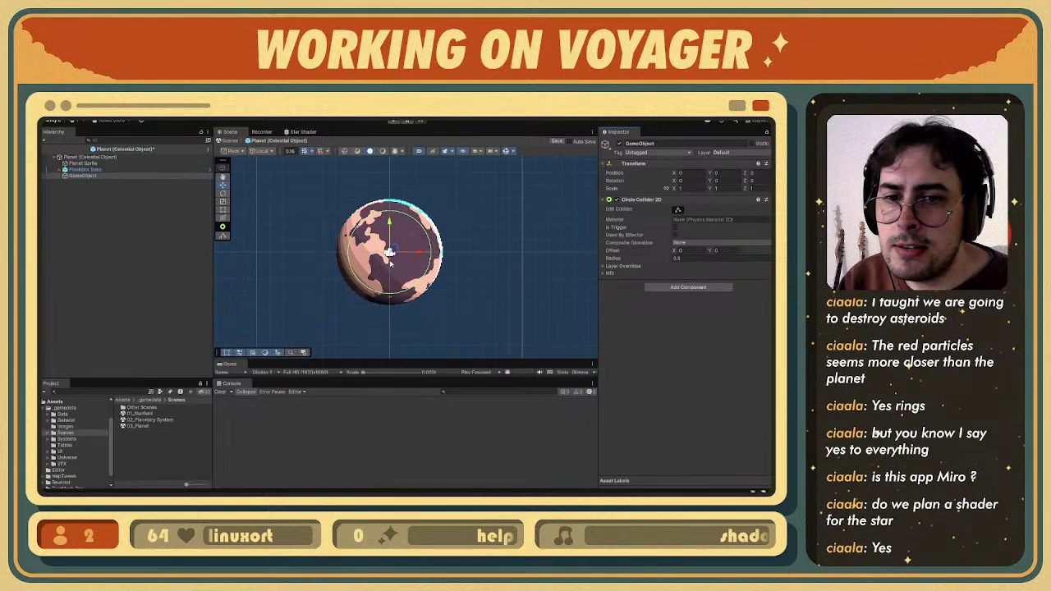
left_click_drag(617, 260, 631, 261)
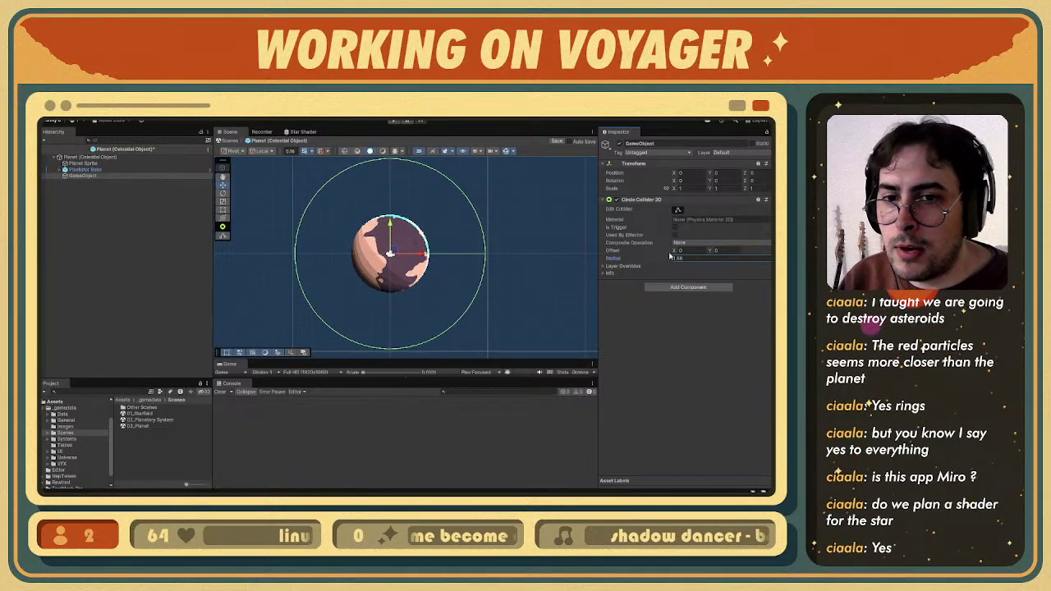
left_click(637, 228)
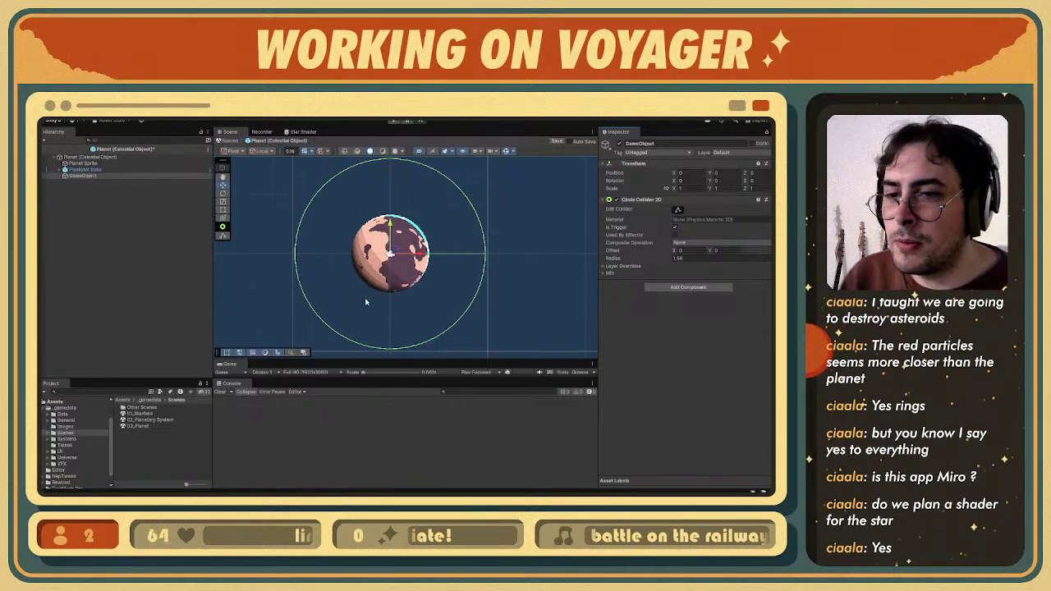
left_click(108, 179)
left_click(108, 176)
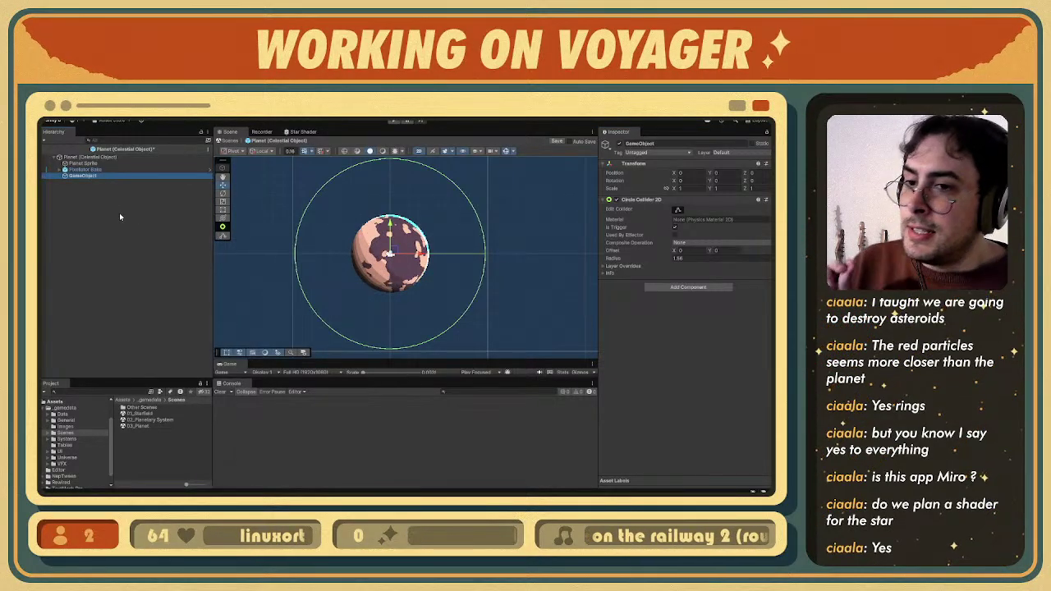
left_click(107, 187)
left_click(107, 177)
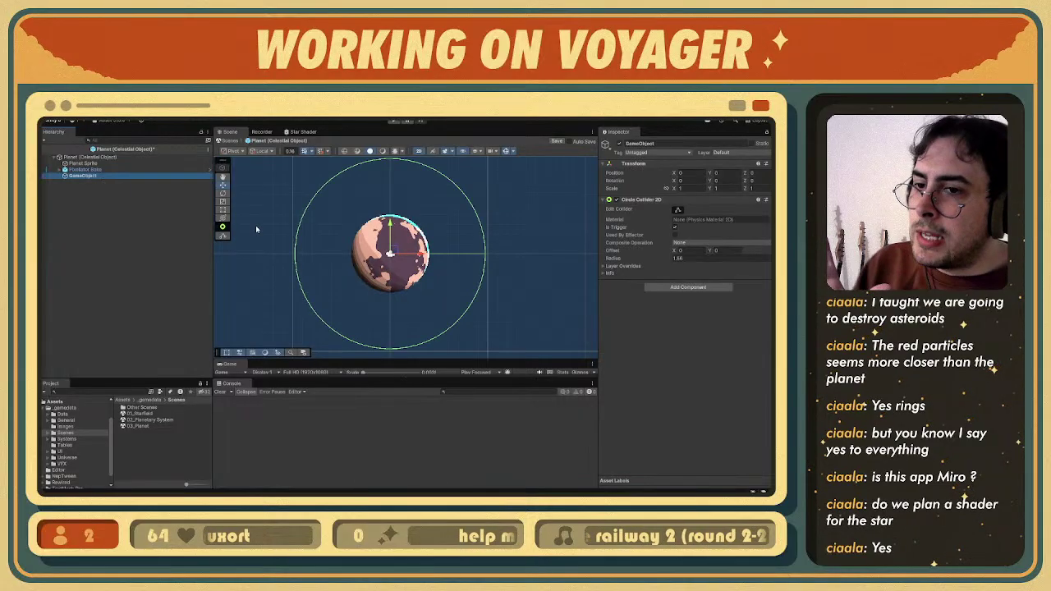
- Set the trigger collider's radius to 2
scroll(405, 238, "down", 2)
middle_click_drag(405, 237, 409, 233)
scroll(408, 234, "up", 1)
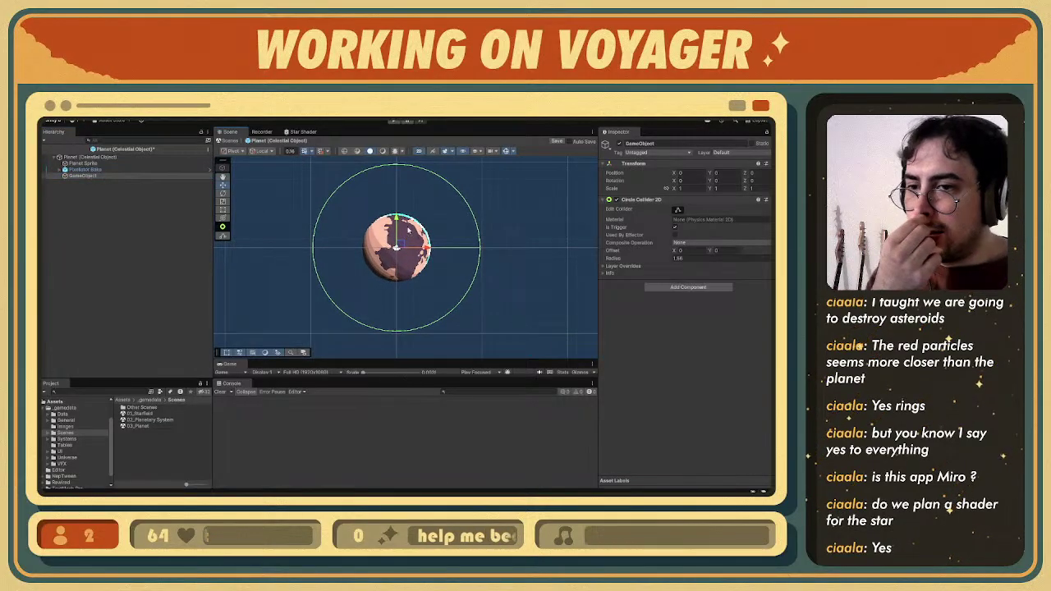
left_click(693, 259)
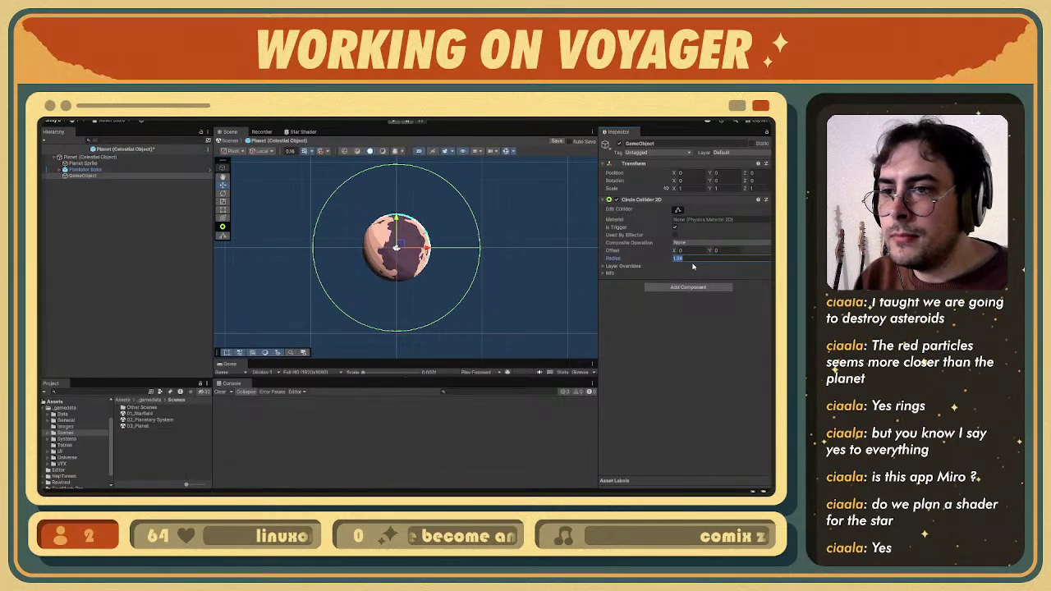
type("2")
scroll(370, 283, "down", 3)
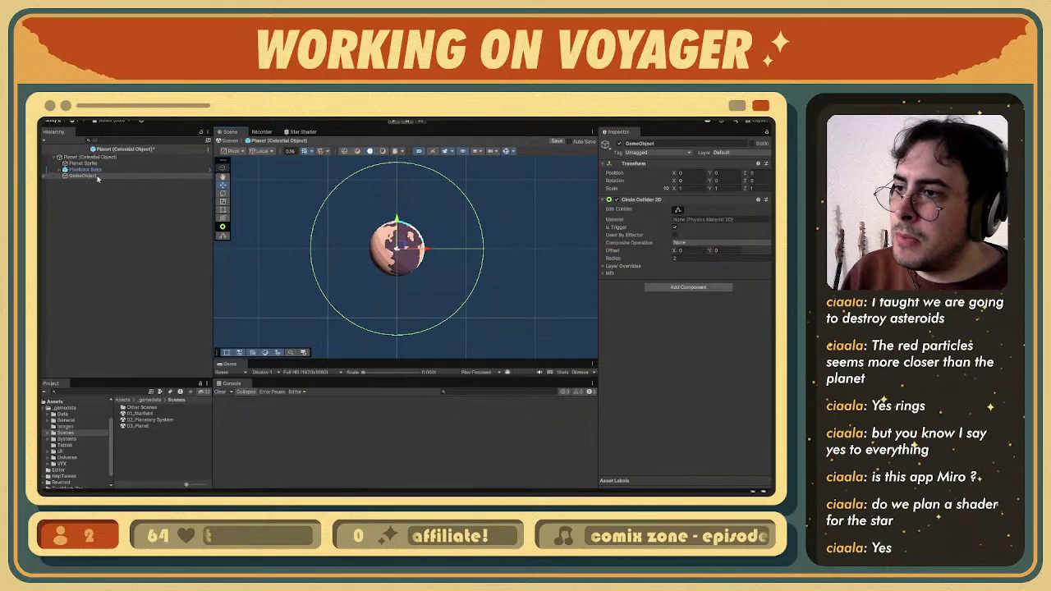
- Examine the trigger circle around the planet, and delete the empty collider object from the prefab
left_click(106, 222)
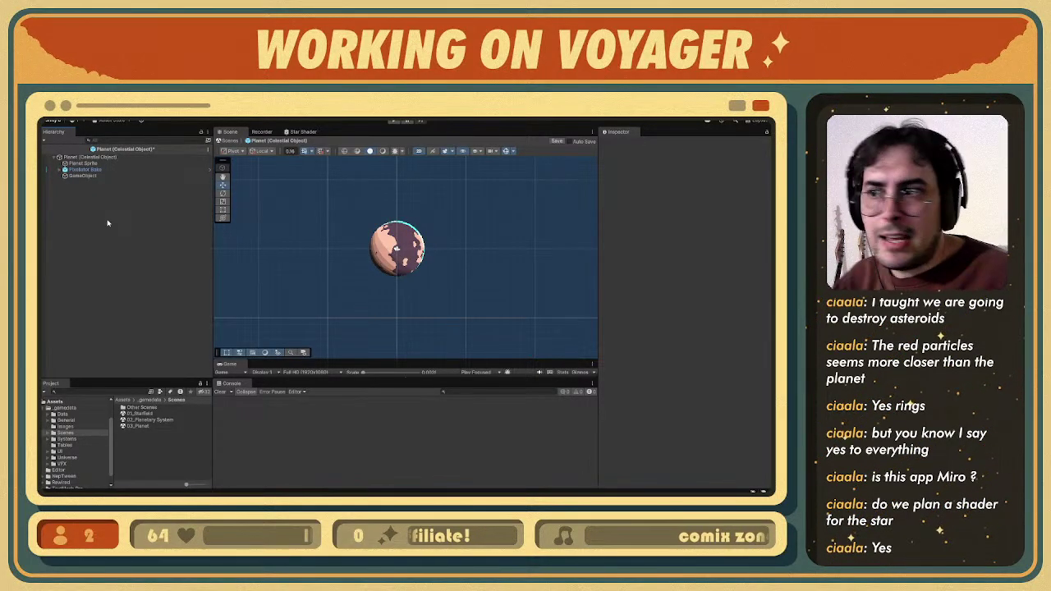
left_click(90, 176)
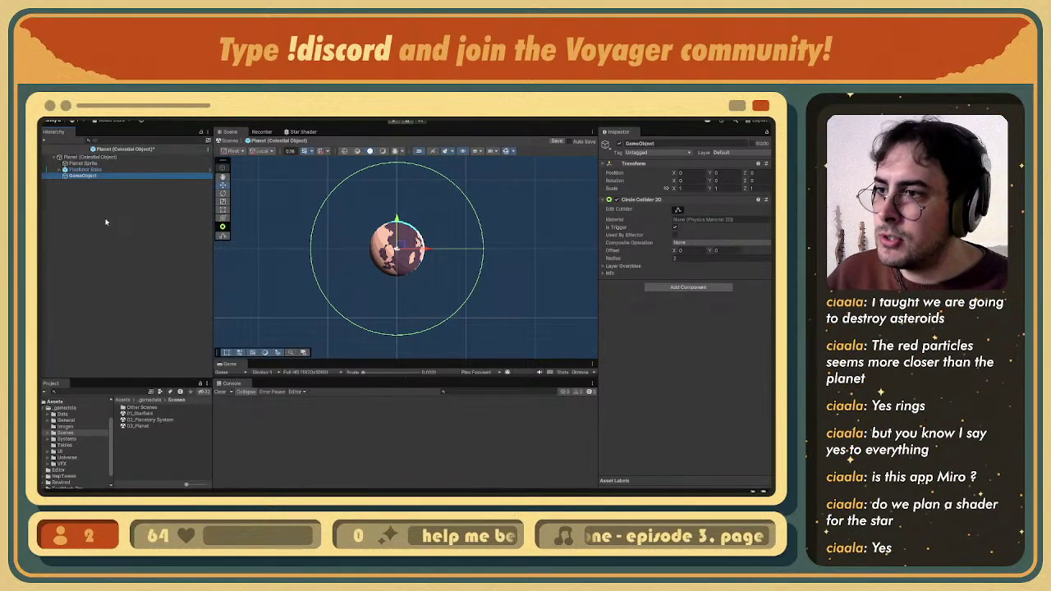
left_click(106, 222)
left_click(106, 176)
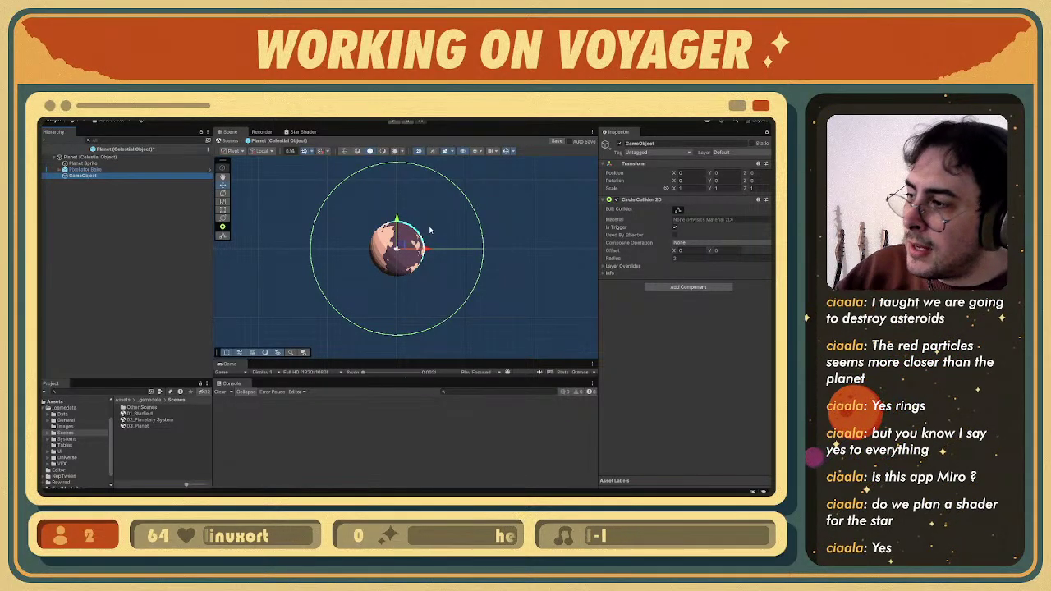
left_click(129, 207)
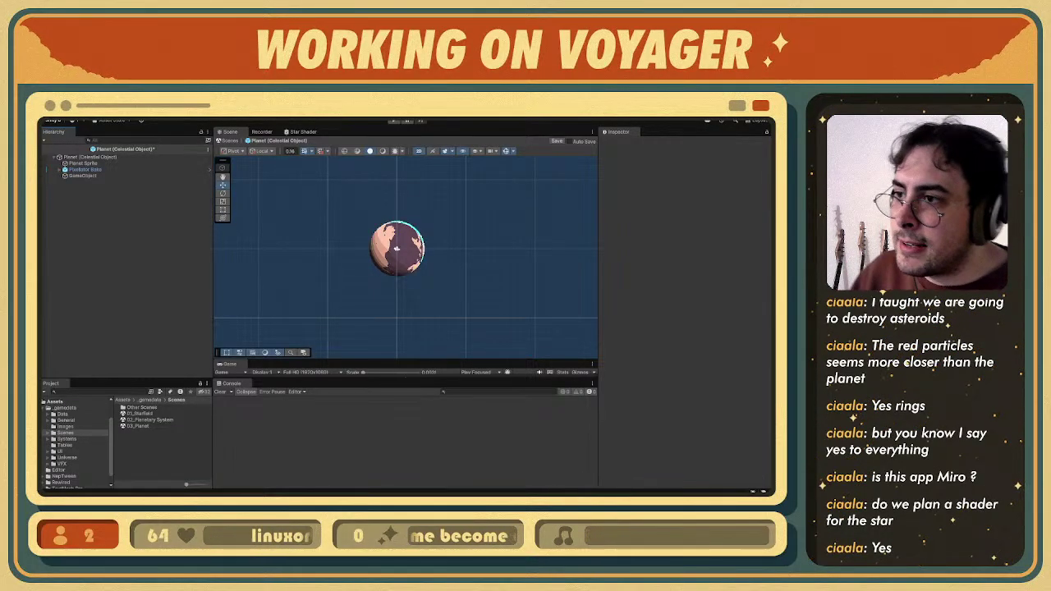
left_click(120, 177)
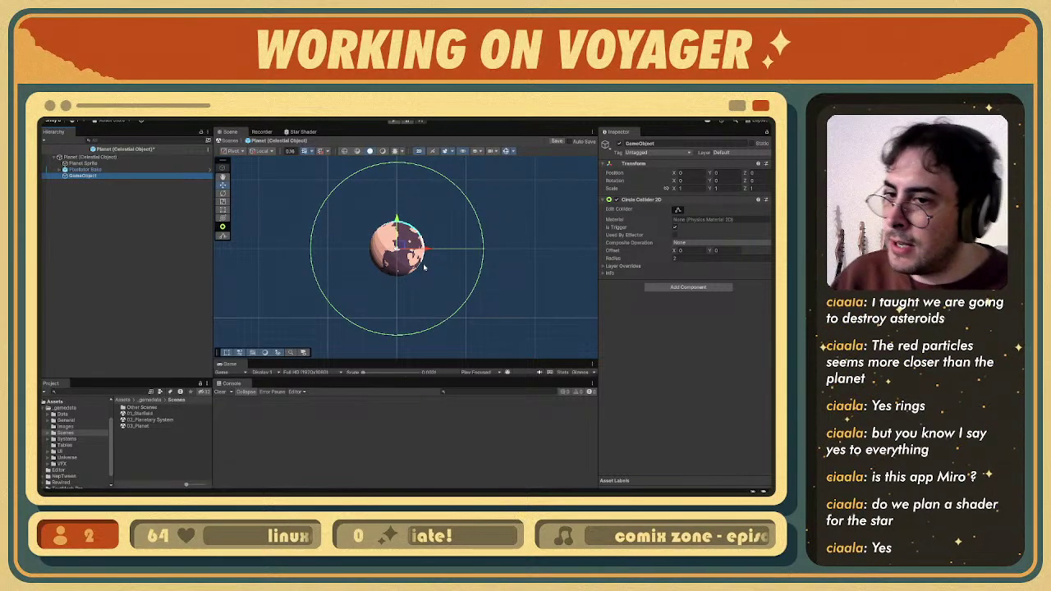
left_click(112, 257)
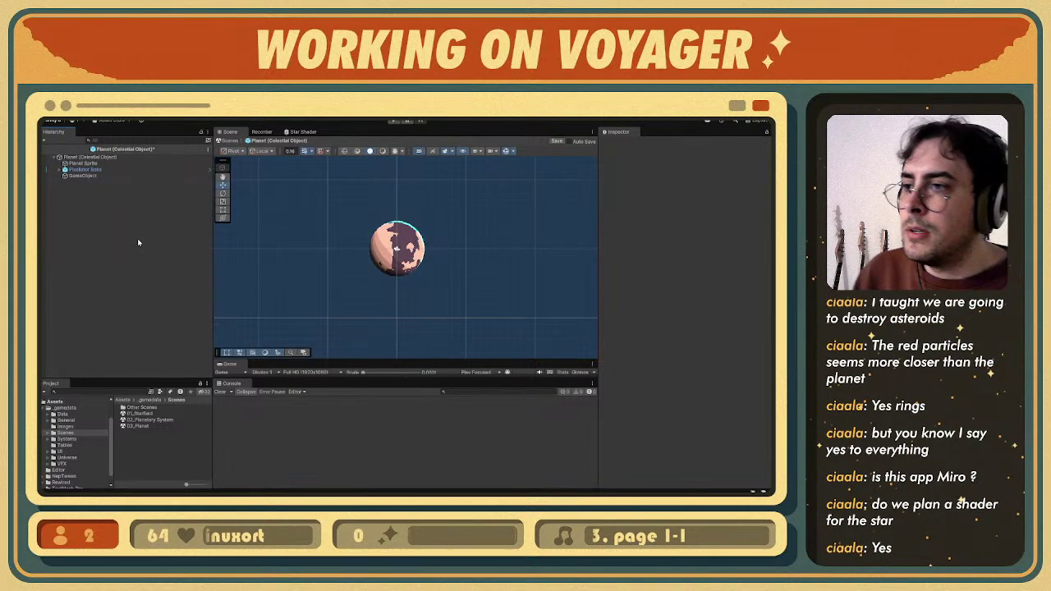
left_click(110, 175)
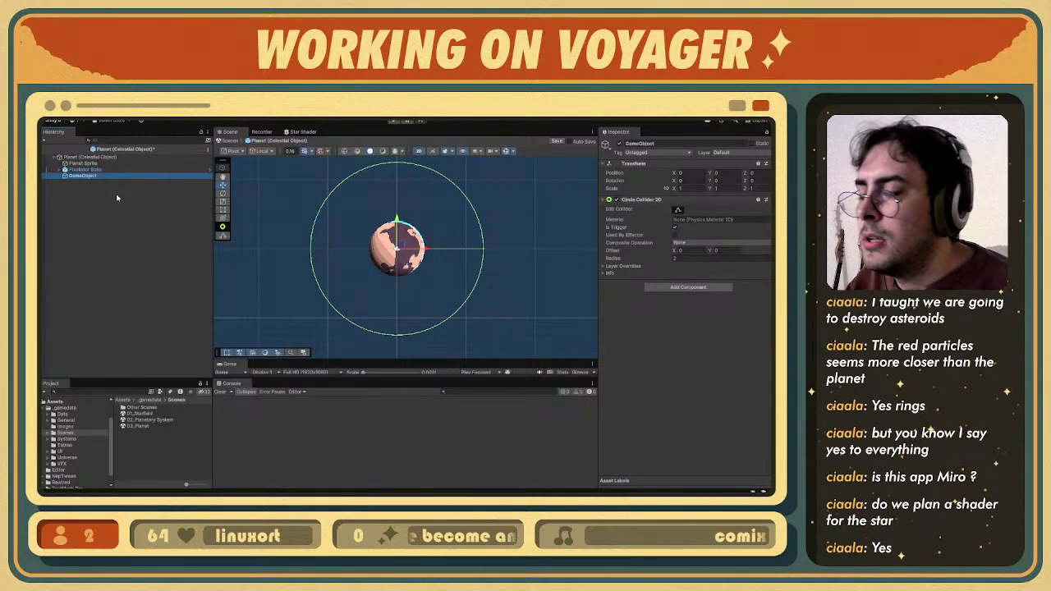
key("Delete")
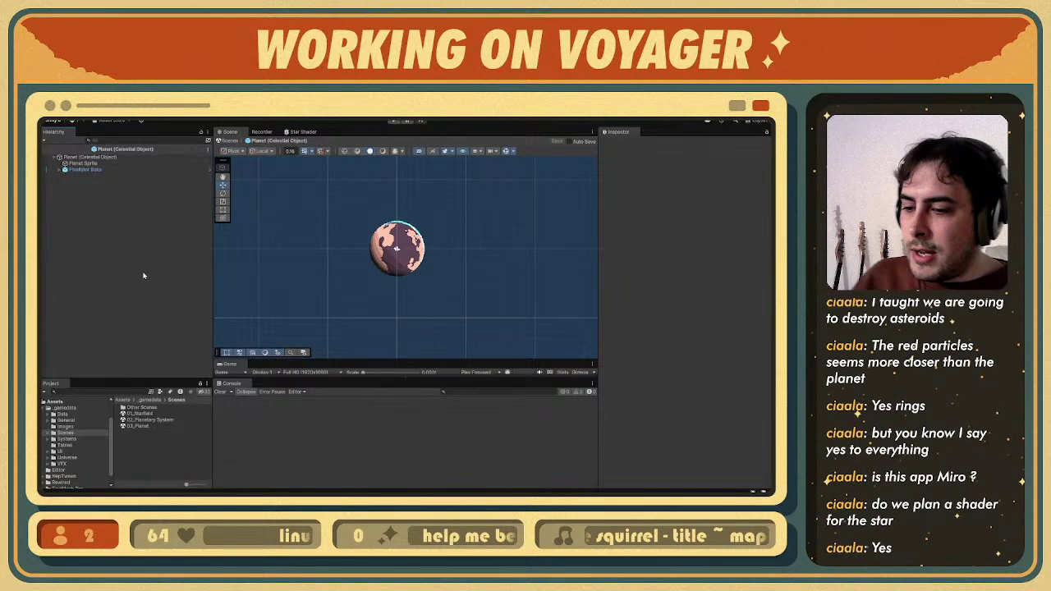
- Switch to Figma to check the planning and stream boards, and look over the game sketches in the drawing app
key("alt+Tab")
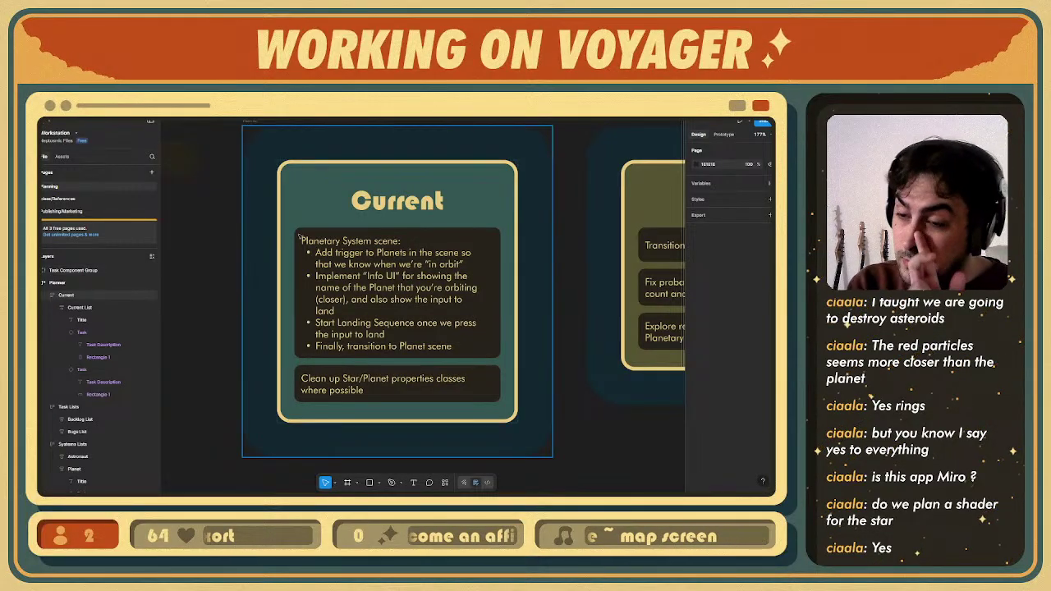
left_click(150, 111)
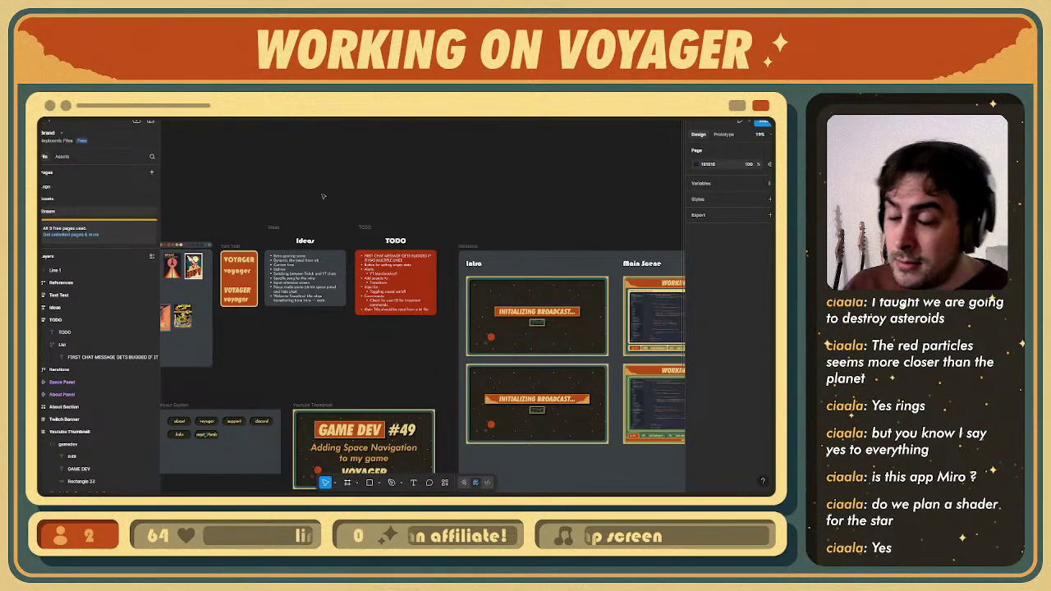
middle_click_drag(319, 184, 347, 171)
left_click(97, 112)
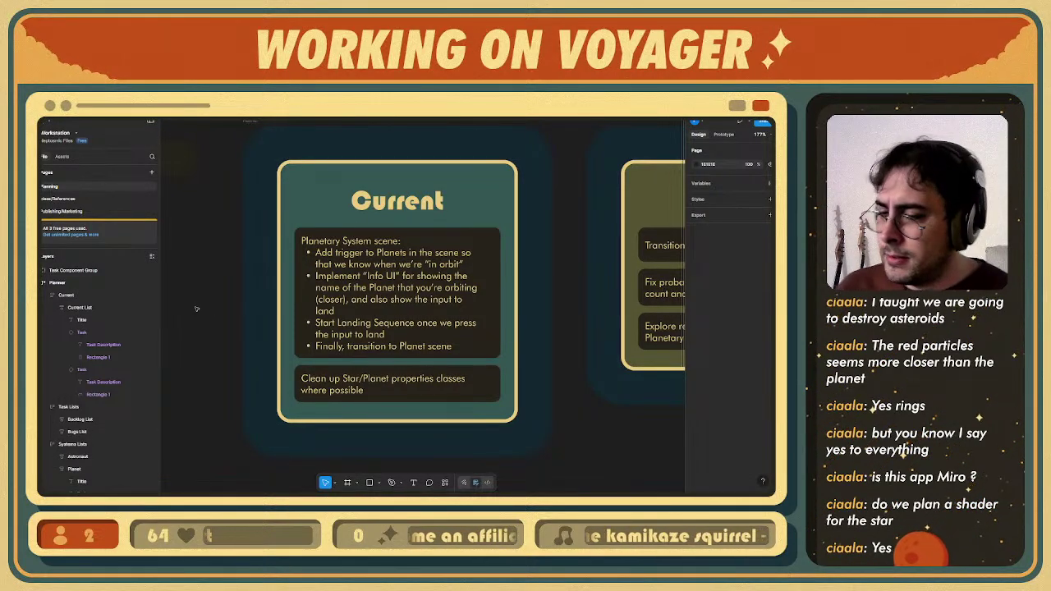
key("alt+Tab")
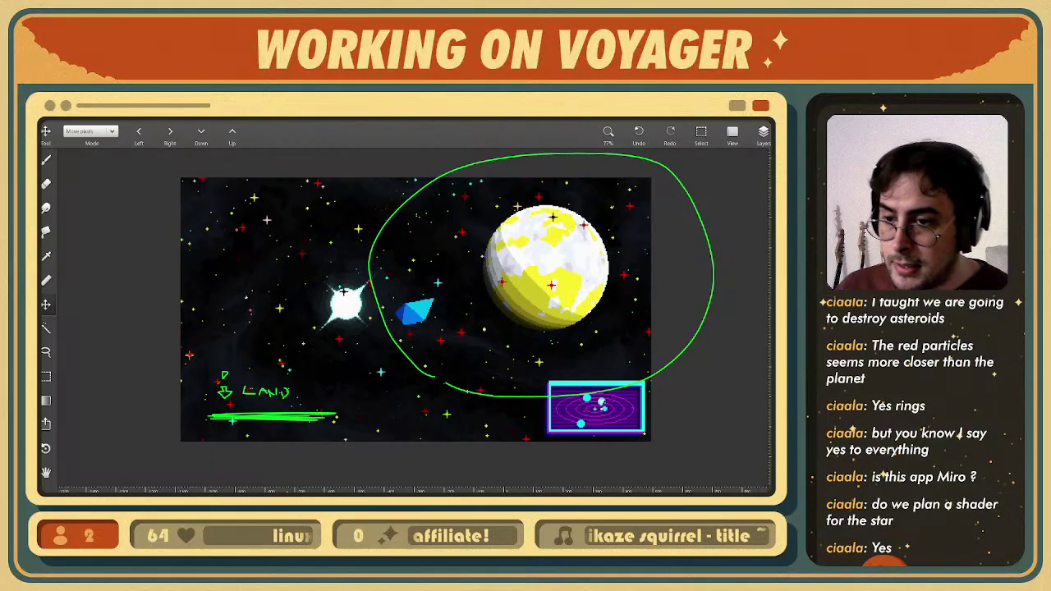
scroll(428, 320, "down", 10)
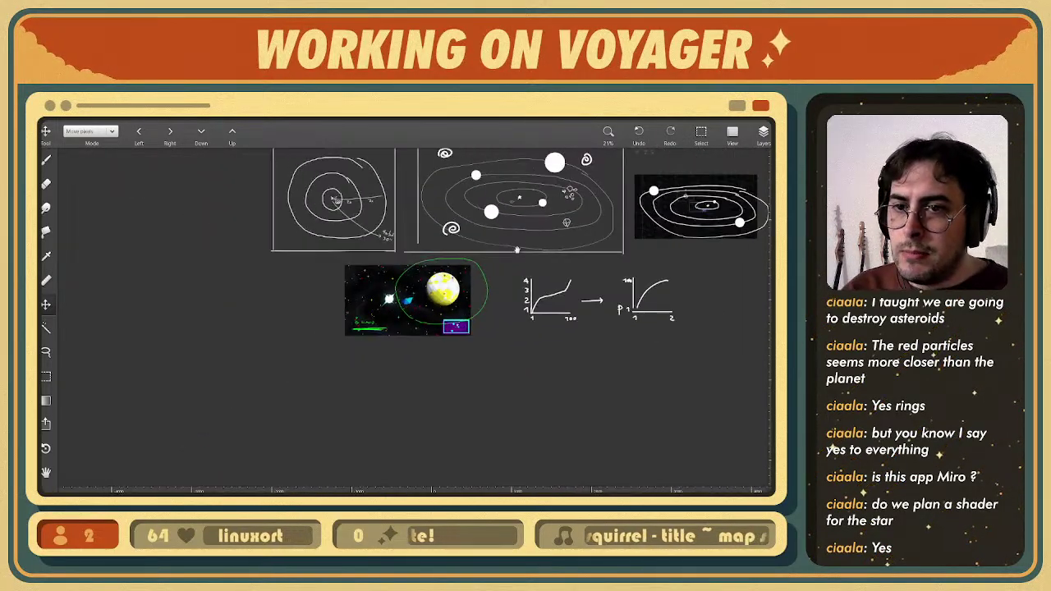
scroll(421, 294, "down", 3)
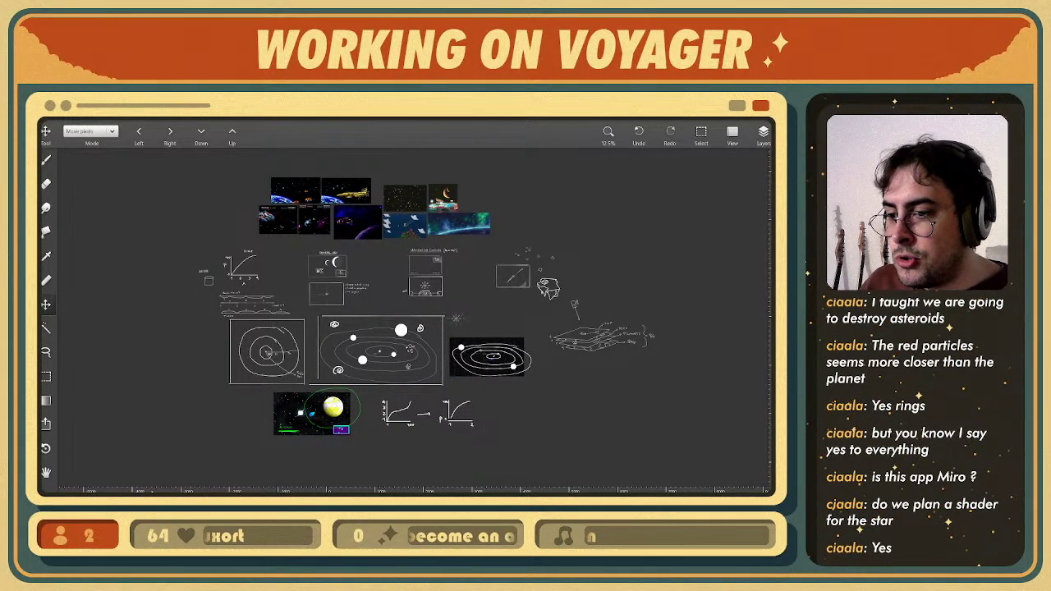
- Switch to the Voyager file in Figma and examine the overall layout of the Core Mechanics, Onboarding and scene notes
left_click(317, 504)
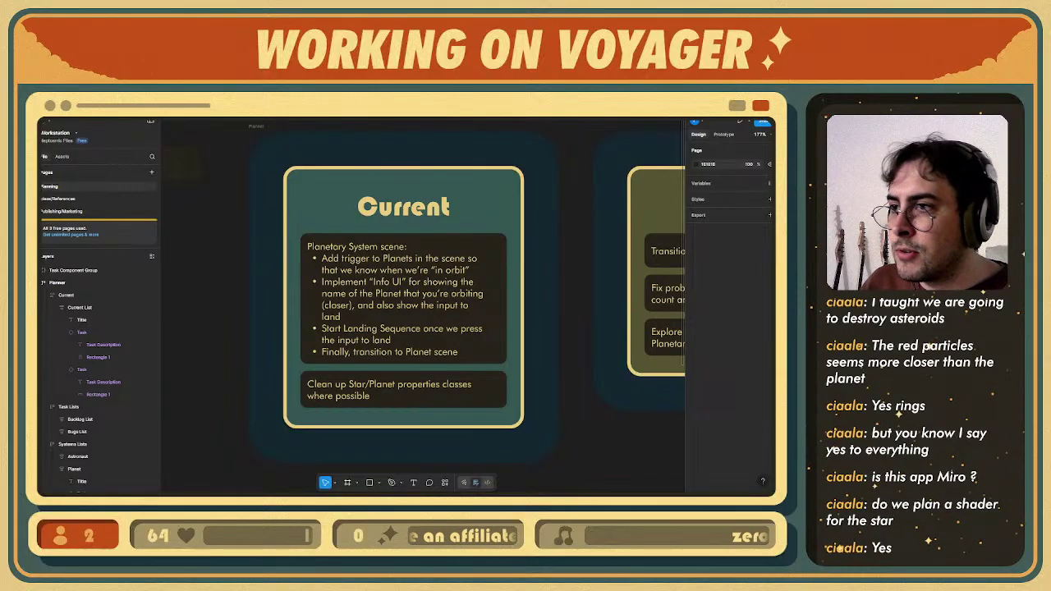
left_click(140, 114)
scroll(336, 253, "up", 3)
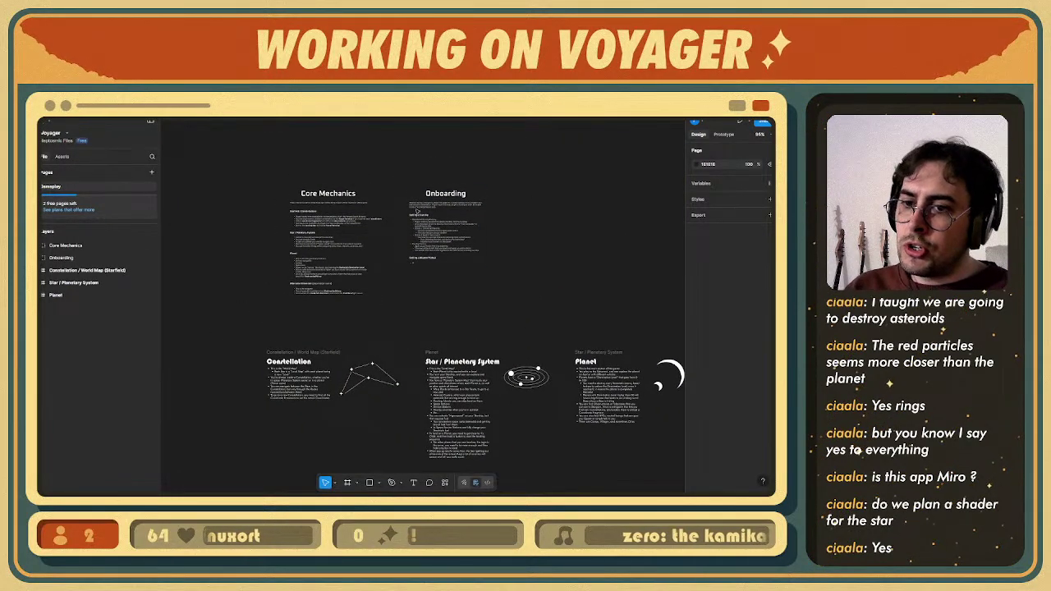
scroll(424, 282, "down", 2)
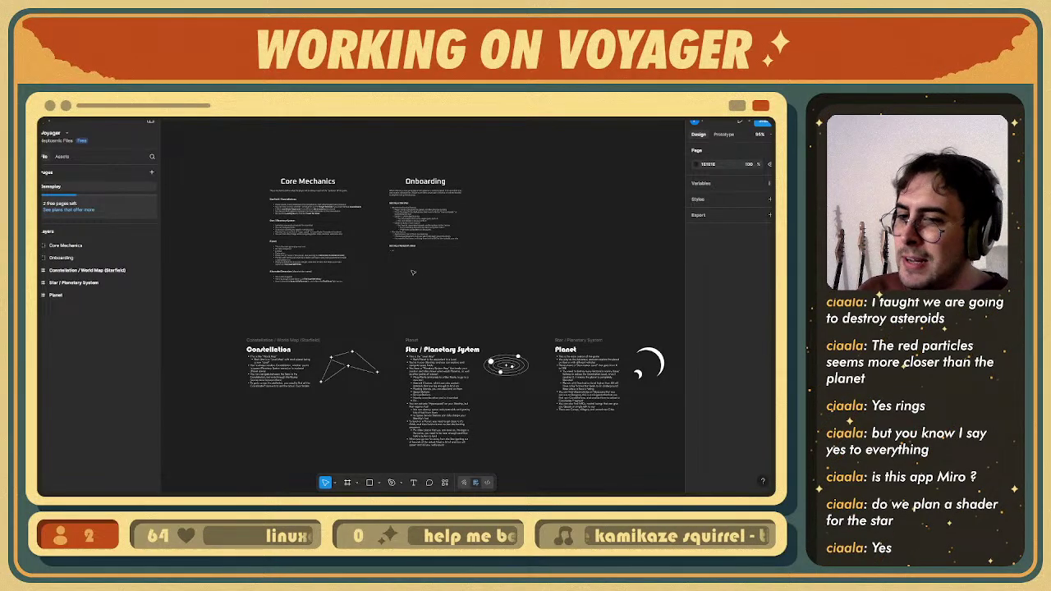
scroll(411, 277, "right", 1)
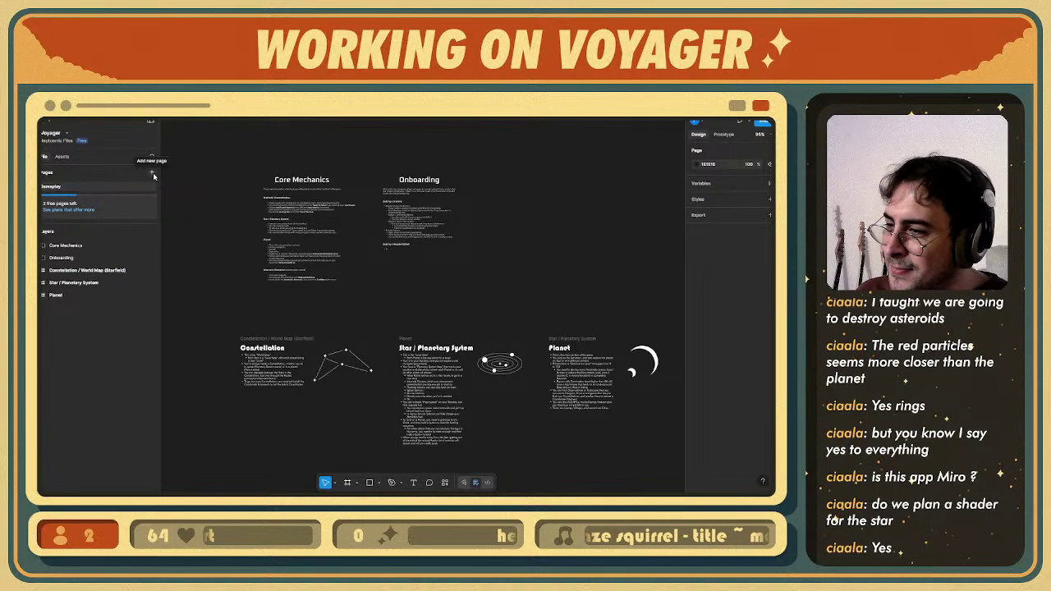
scroll(442, 316, "down", 10, "ctrl")
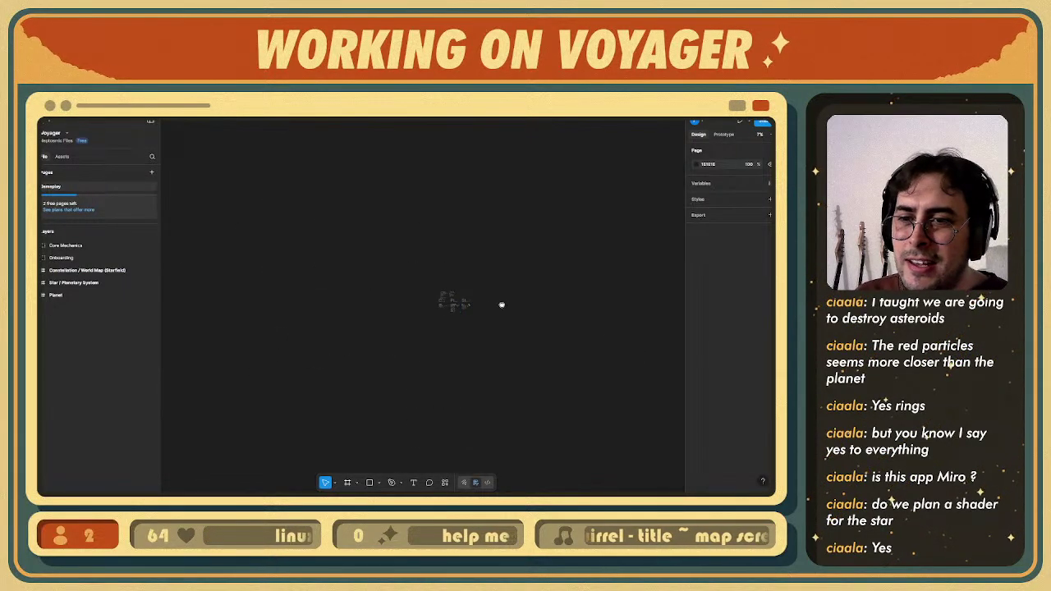
scroll(416, 312, "up", 3, "ctrl")
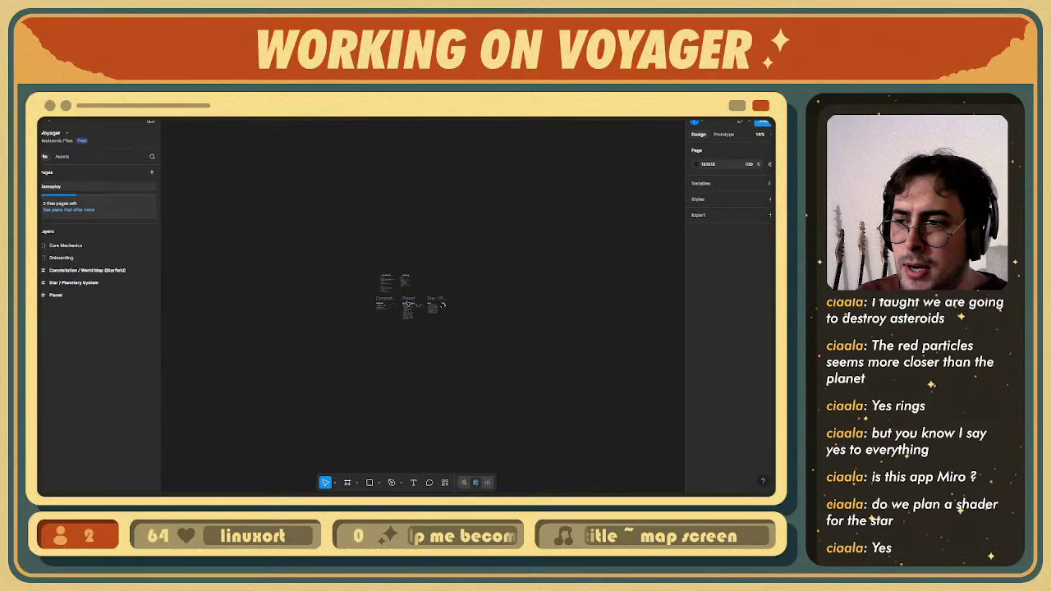
scroll(417, 308, "down", 3, "ctrl")
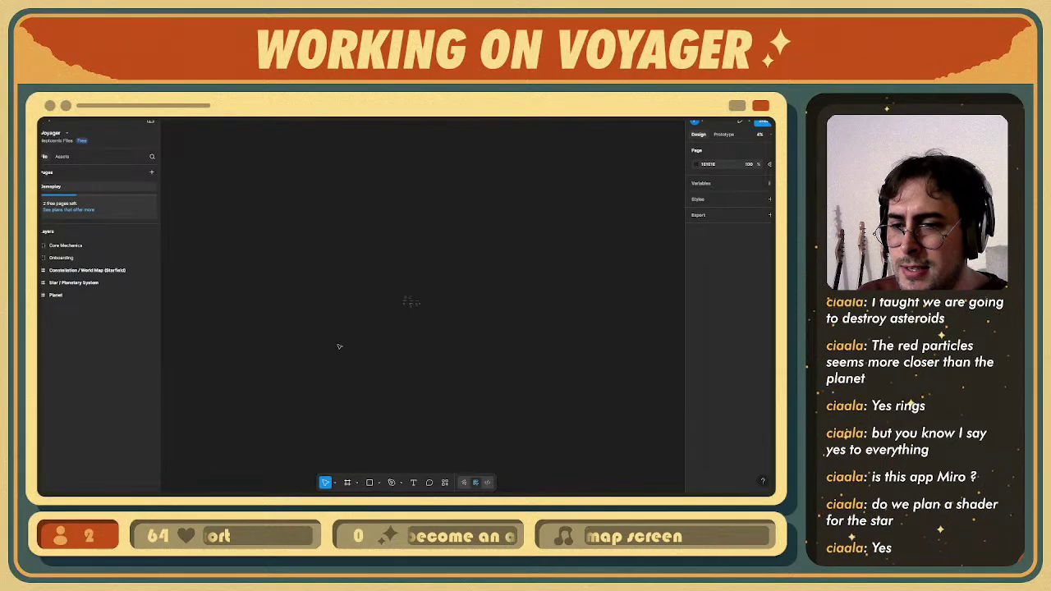
scroll(422, 312, "down", 1)
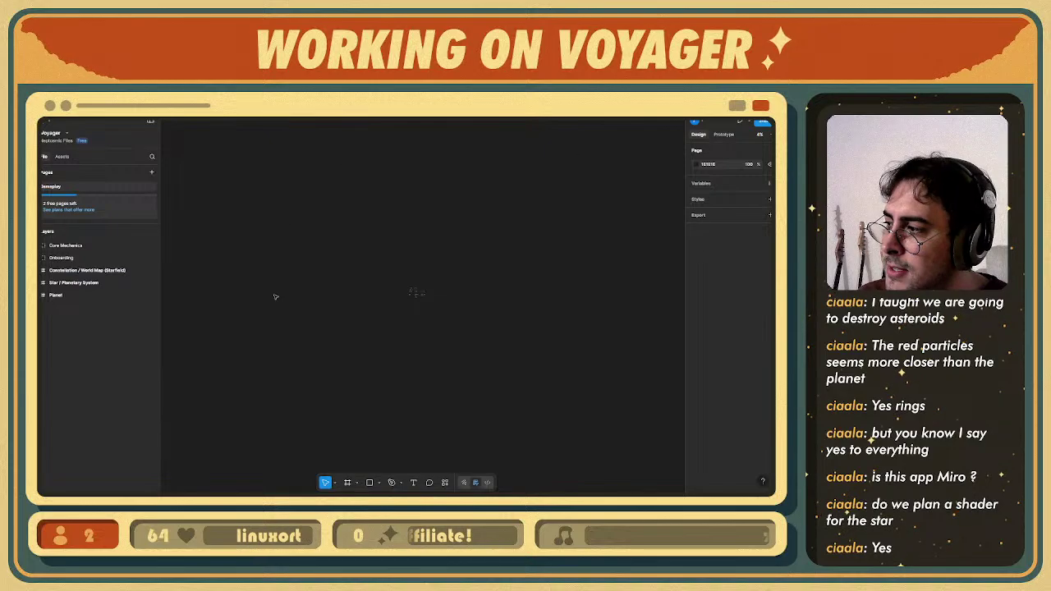
scroll(434, 312, "up", 10, "ctrl")
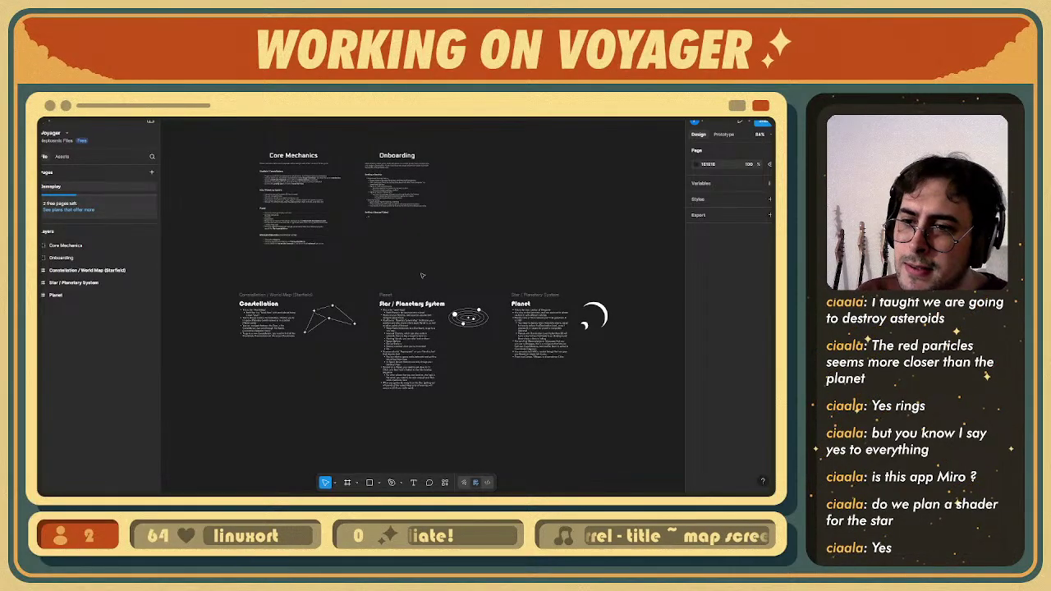
scroll(421, 275, "up", 5, "ctrl")
scroll(329, 232, "down", 3, "ctrl")
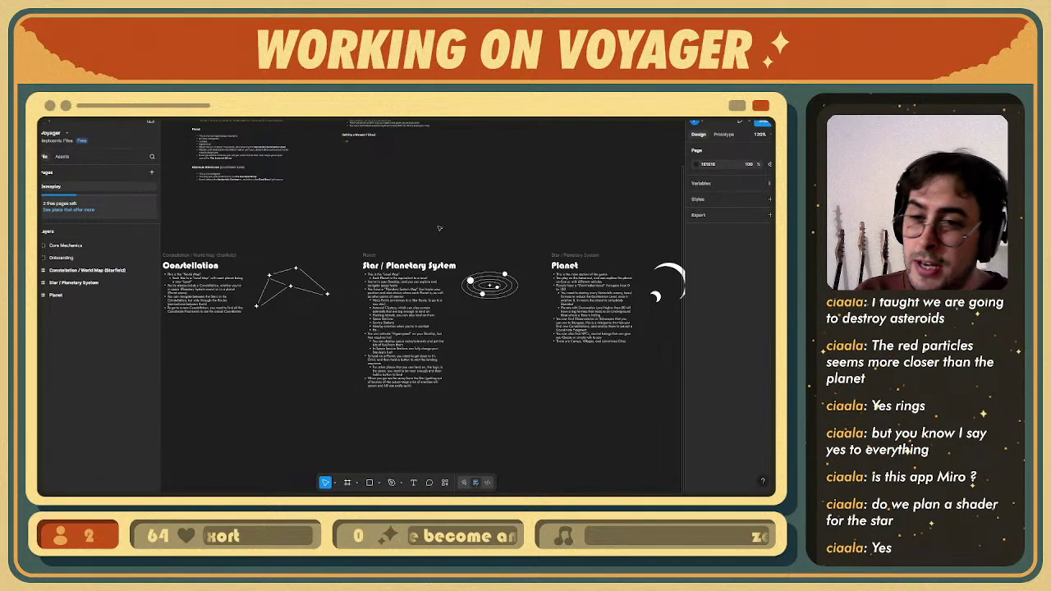
scroll(418, 263, "down", 2, "ctrl")
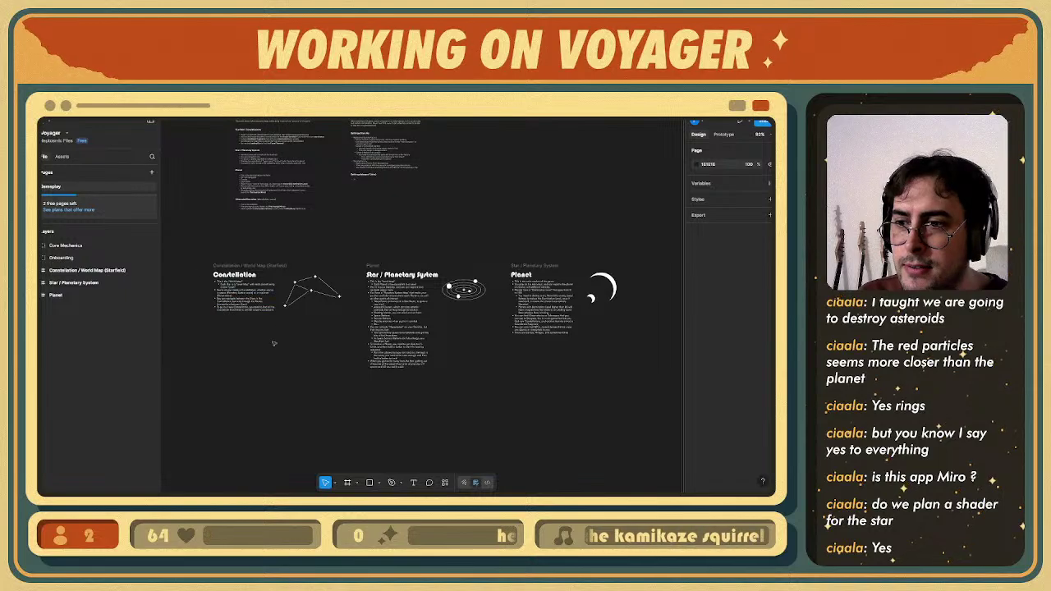
scroll(276, 345, "up", 1)
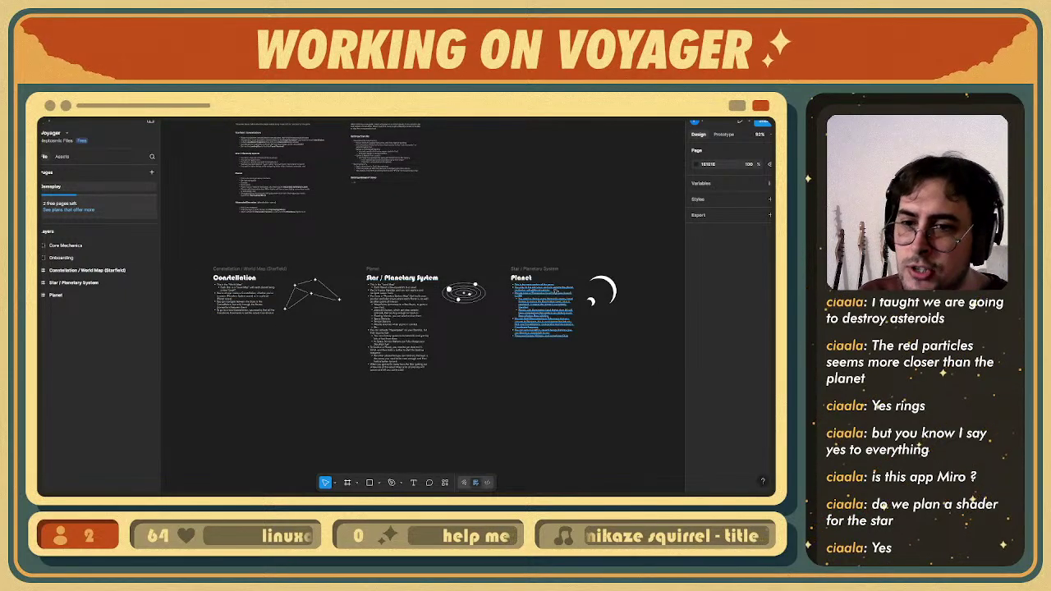
scroll(299, 326, "left", 1)
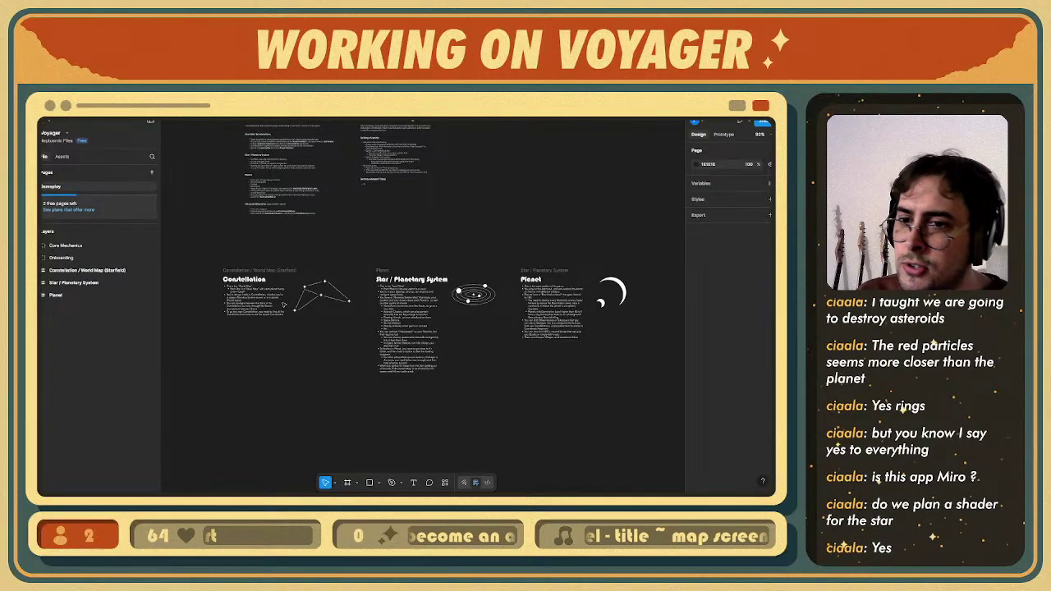
- Examine the Constellation notes and diagram alongside the Star / Planetary System and Planet sections
scroll(345, 304, "up", 5, "ctrl")
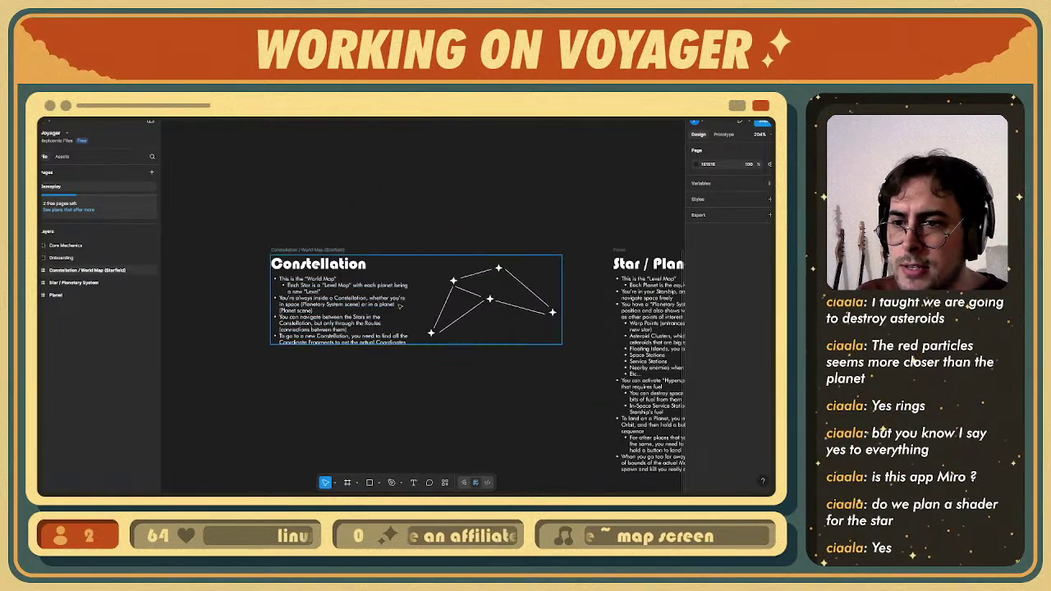
scroll(401, 306, "up", 4, "ctrl")
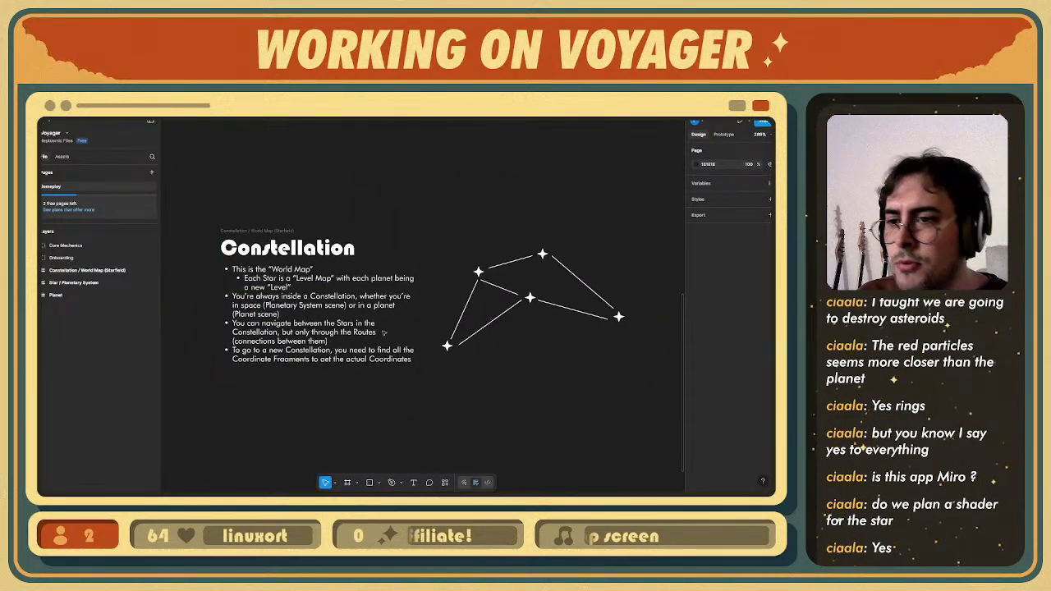
scroll(384, 332, "down", 6, "ctrl")
scroll(476, 337, "up", 4, "ctrl")
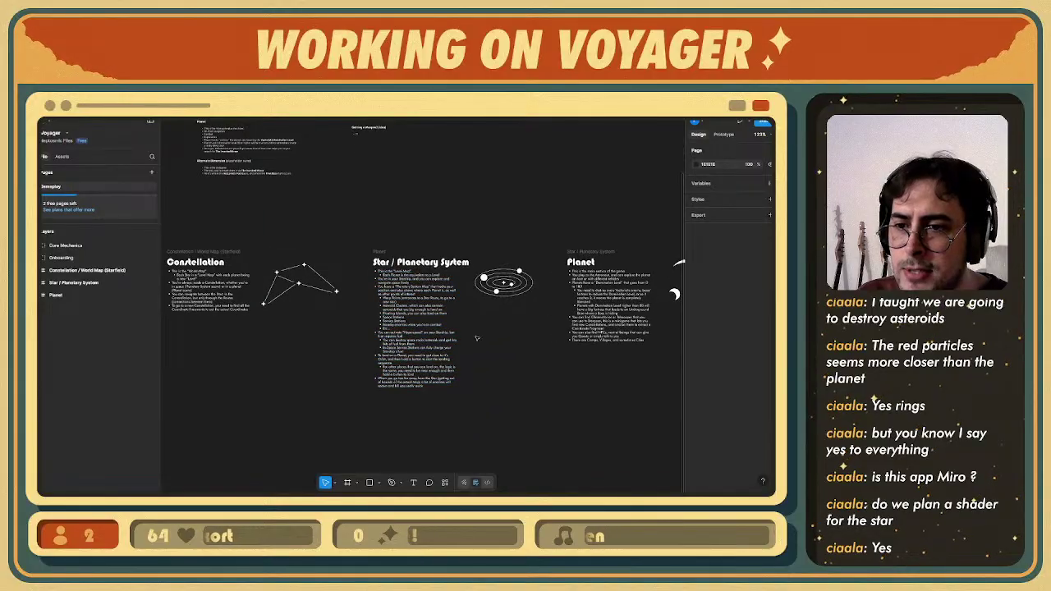
scroll(477, 338, "right", 2)
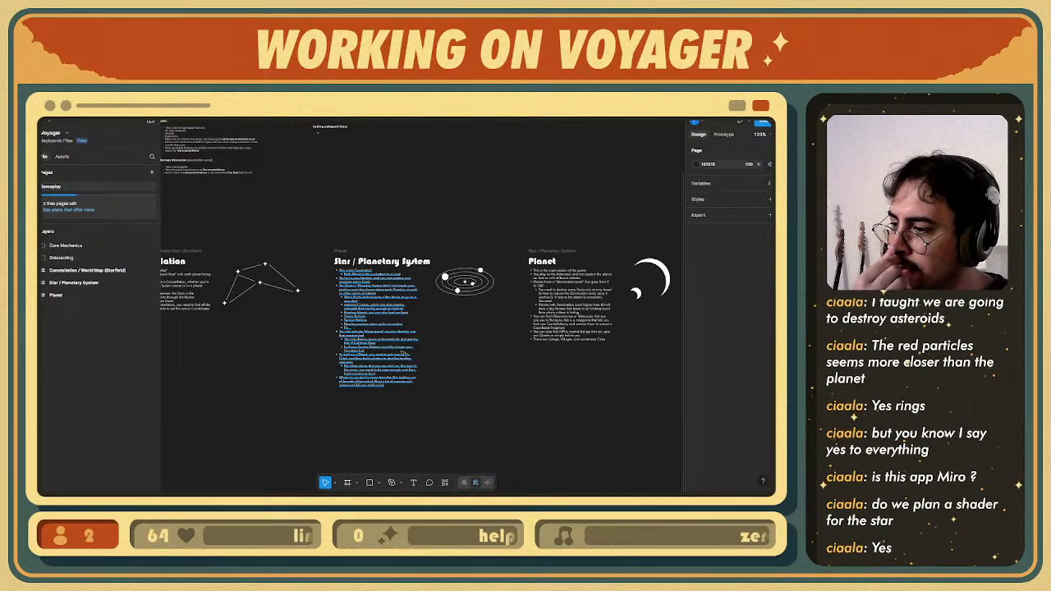
scroll(464, 360, "up", 2)
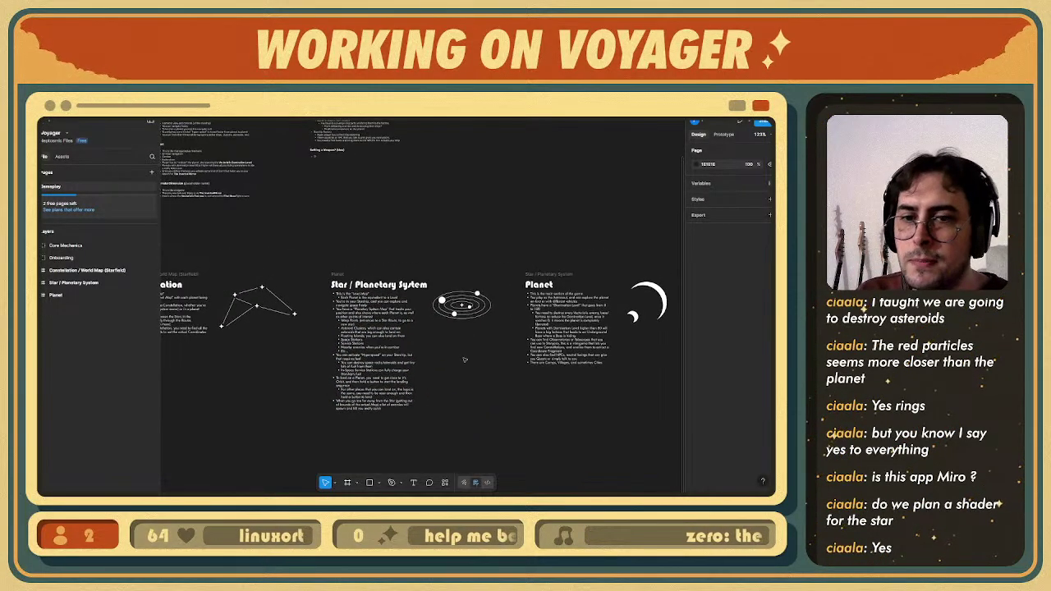
scroll(460, 353, "left", 4)
scroll(312, 305, "up", 3, "ctrl")
scroll(362, 316, "down", 5, "ctrl")
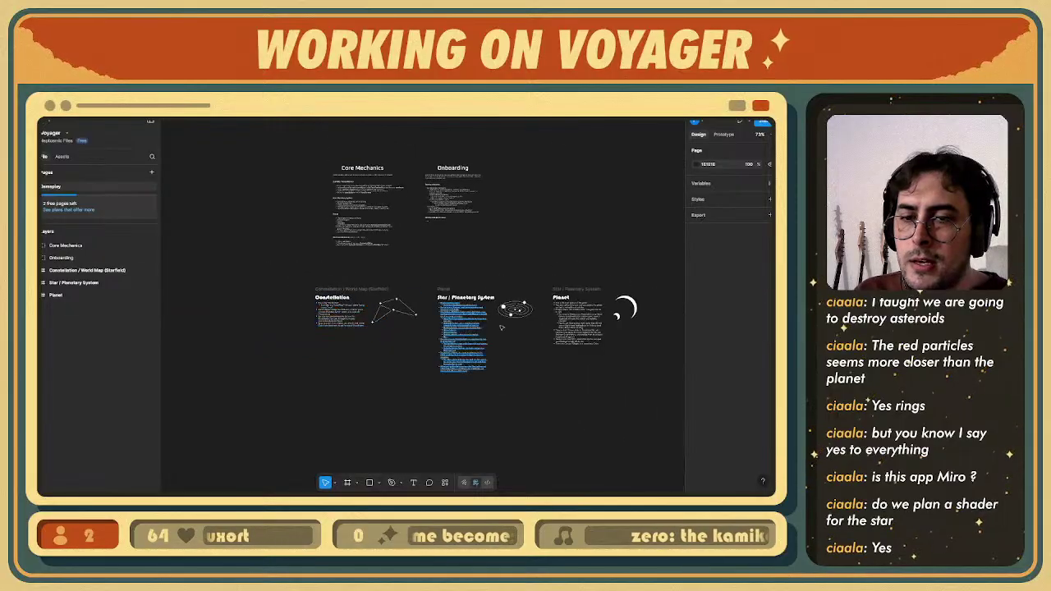
- Sweep a selection across the Constellation, Star / Planetary System and Planet sections to point them out, and clear it
scroll(466, 323, "up", 2, "ctrl")
scroll(467, 323, "right", 2)
scroll(546, 431, "up", 2, "ctrl")
left_click_drag(624, 405, 237, 250)
left_click(551, 394)
left_click_drag(646, 409, 230, 233)
left_click(409, 400)
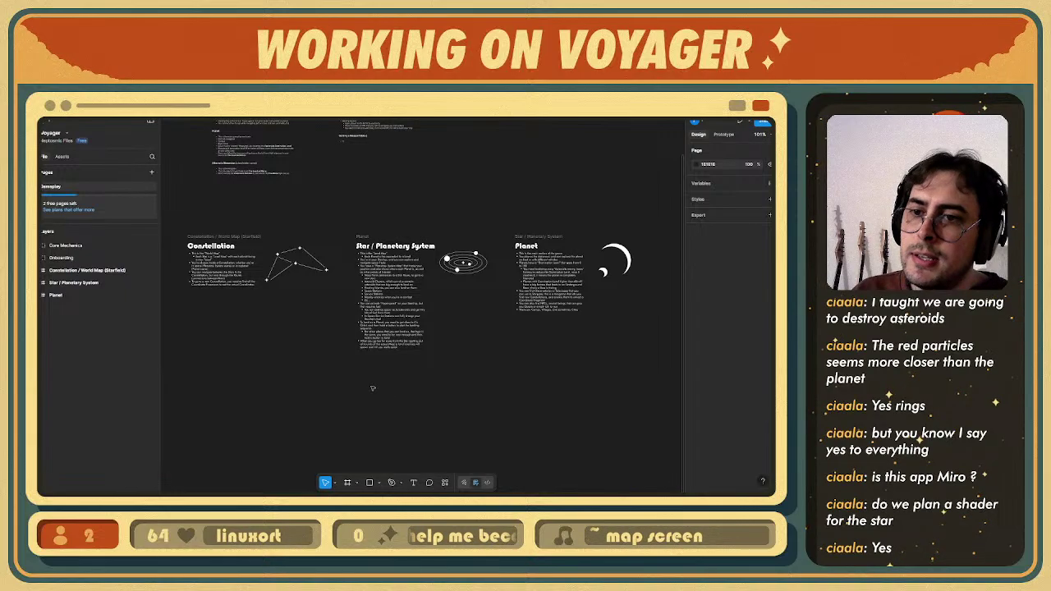
- Read the Constellation section's bullet list and its star route diagram up close
scroll(372, 388, "up", 5, "ctrl")
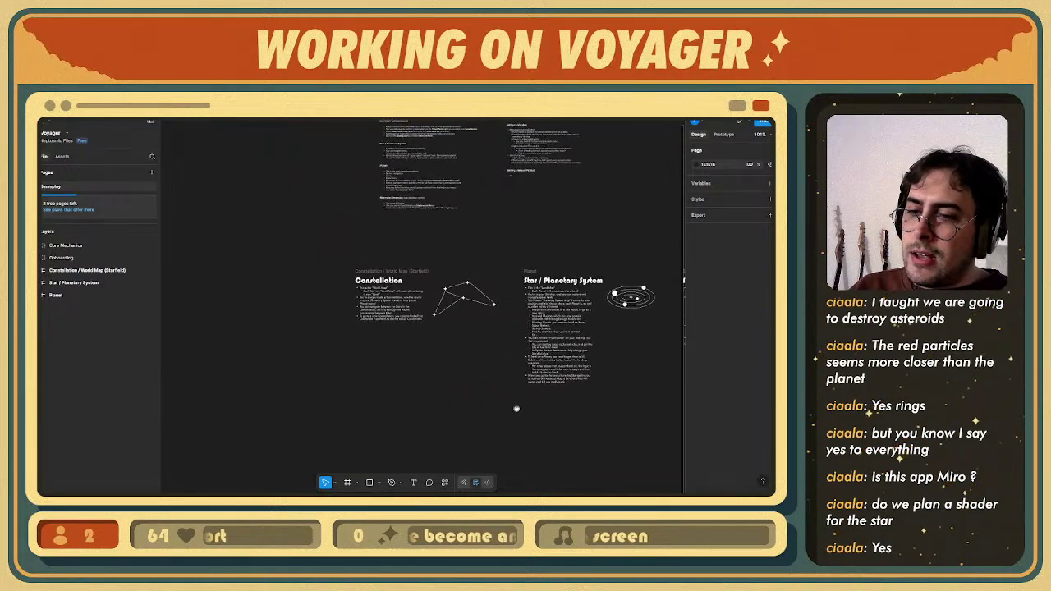
scroll(429, 298, "up", 5, "ctrl")
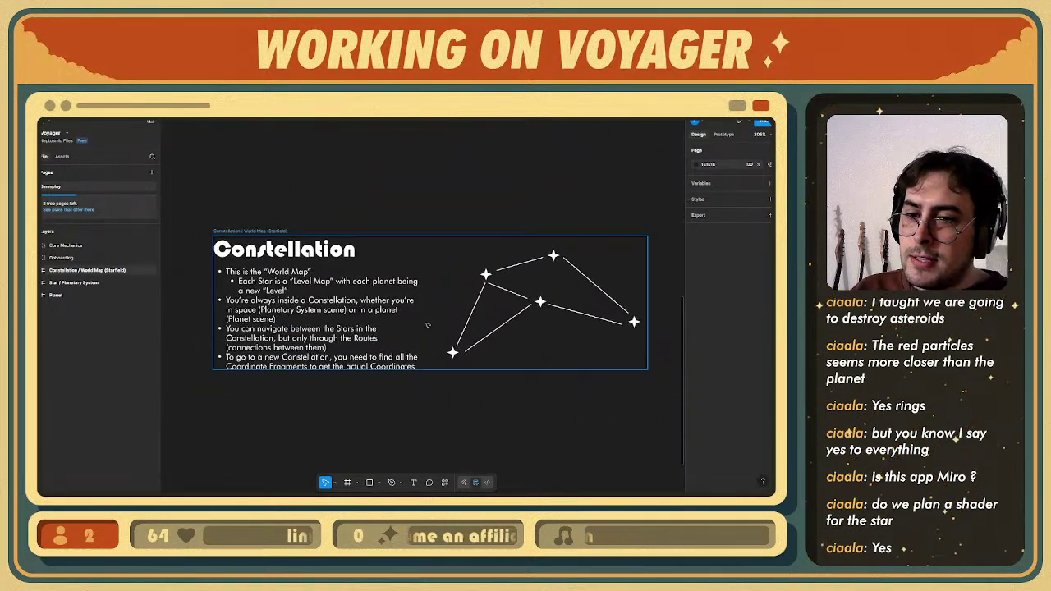
scroll(430, 319, "up", 1, "ctrl")
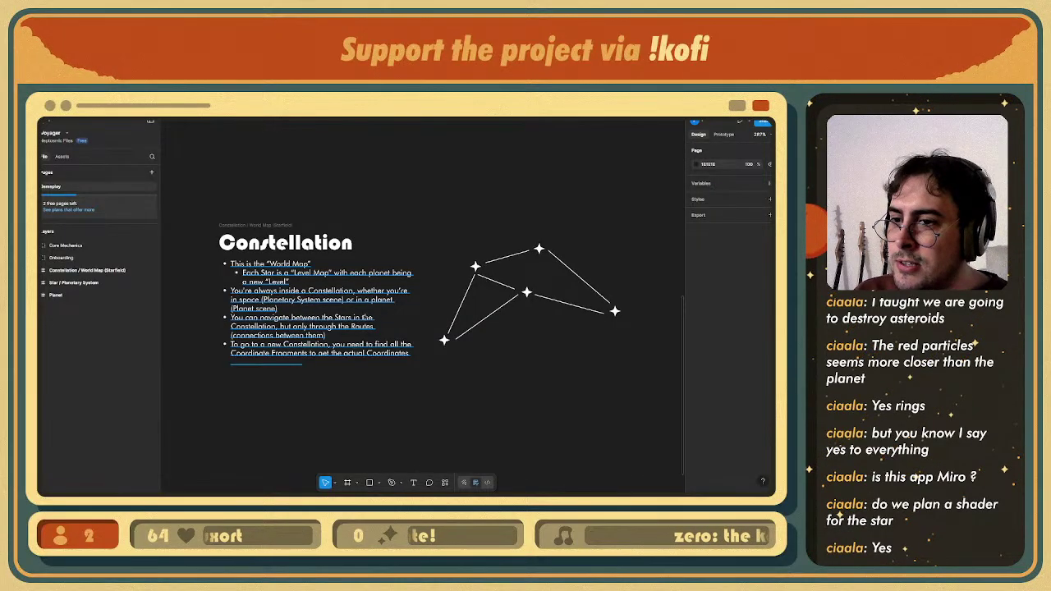
mouse_move(351, 322)
middle_mouse_down()
mouse_move(378, 330)
mouse_move(361, 327)
middle_mouse_up()
scroll(371, 329, "up", 1, "ctrl")
scroll(361, 328, "right", 2)
scroll(485, 330, "up", 1, "ctrl")
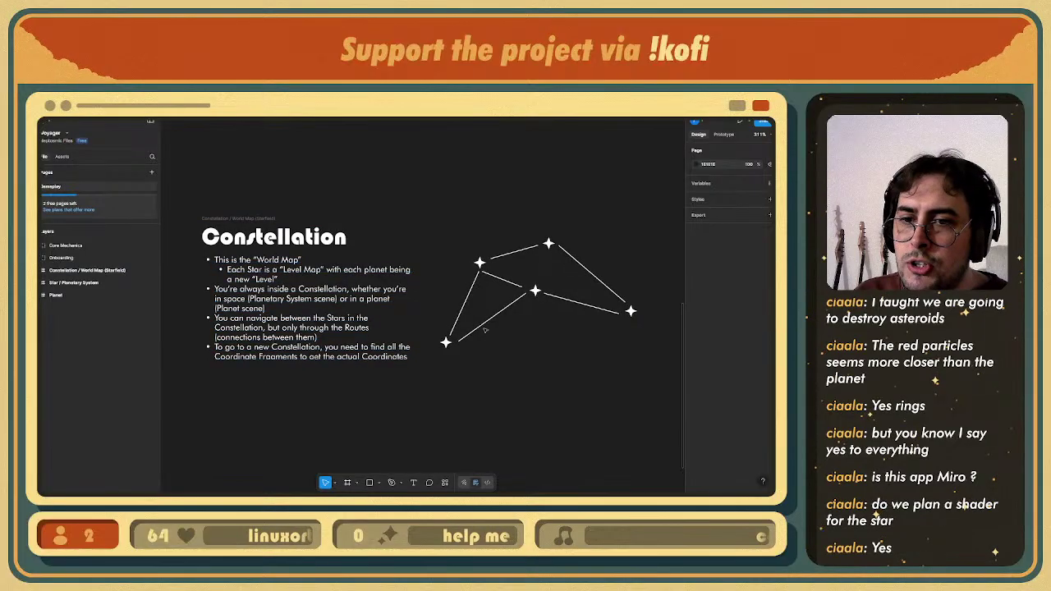
scroll(496, 311, "left", 1)
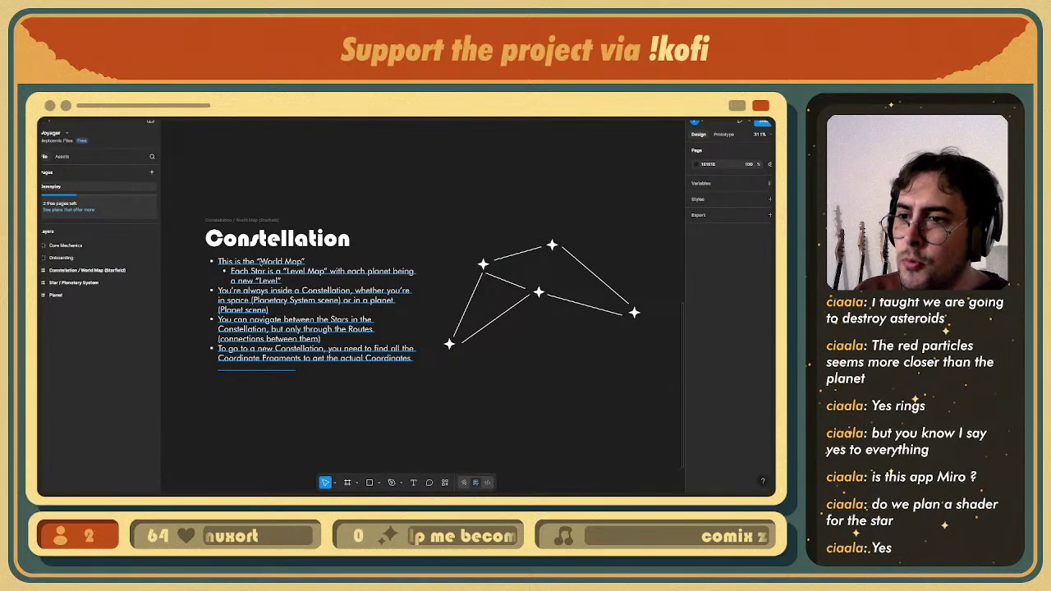
- Reword the first Constellation bullet to read: This is the equivalent to the “World Map”
scroll(207, 258, "up", 6, "ctrl")
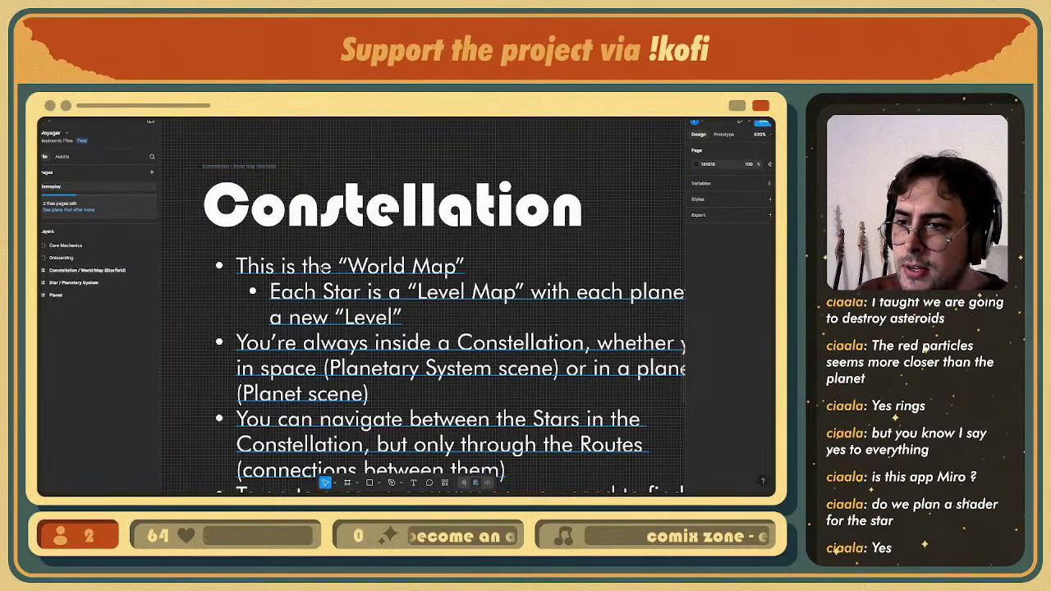
triple_click(323, 267)
key("ctrl+a")
left_click(332, 267)
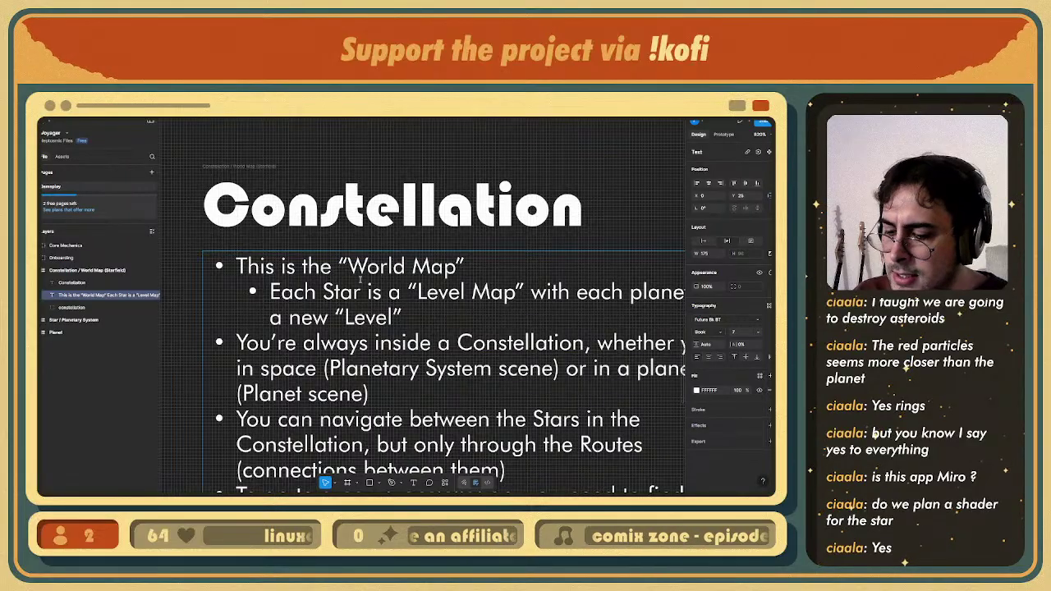
type("equivalent to")
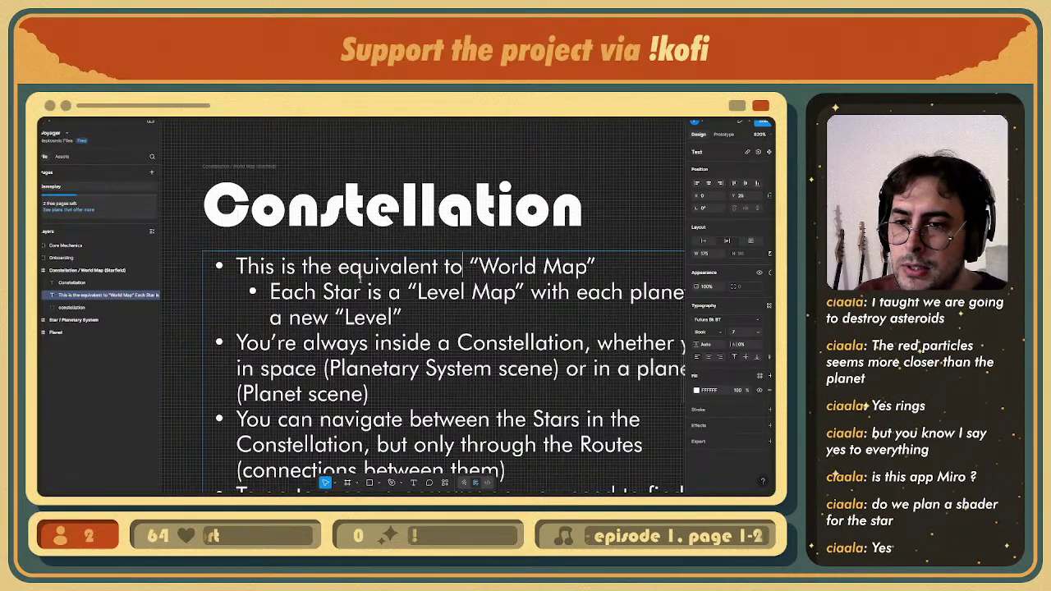
type(" the")
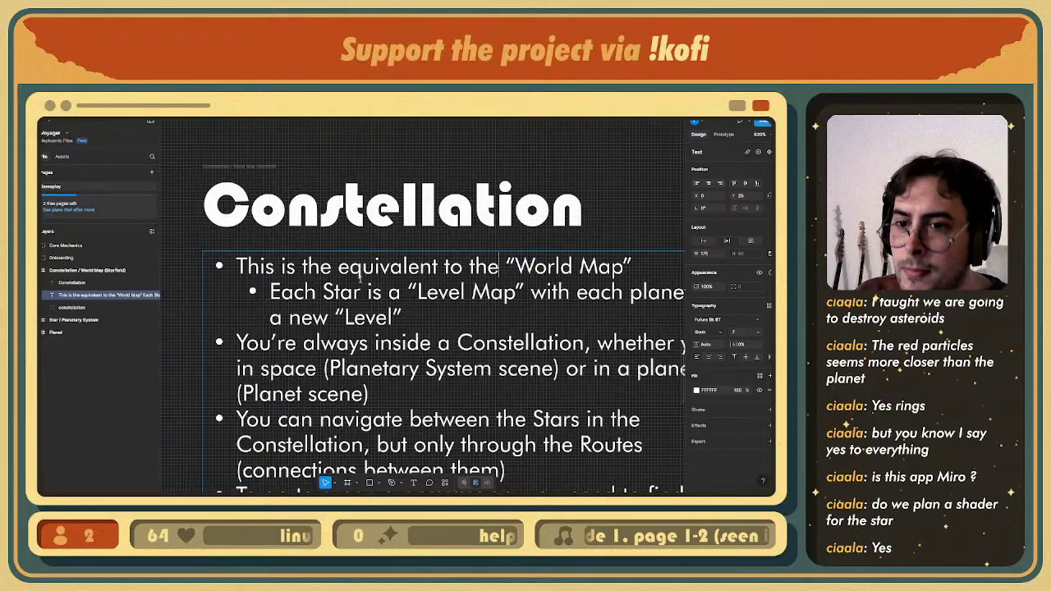
- Remove the word “the” before “World Map” in the first Constellation bullet and finish editing the text
key("BackSpace")
key("BackSpace")
key("BackSpace")
key("BackSpace")
key("BackSpace")
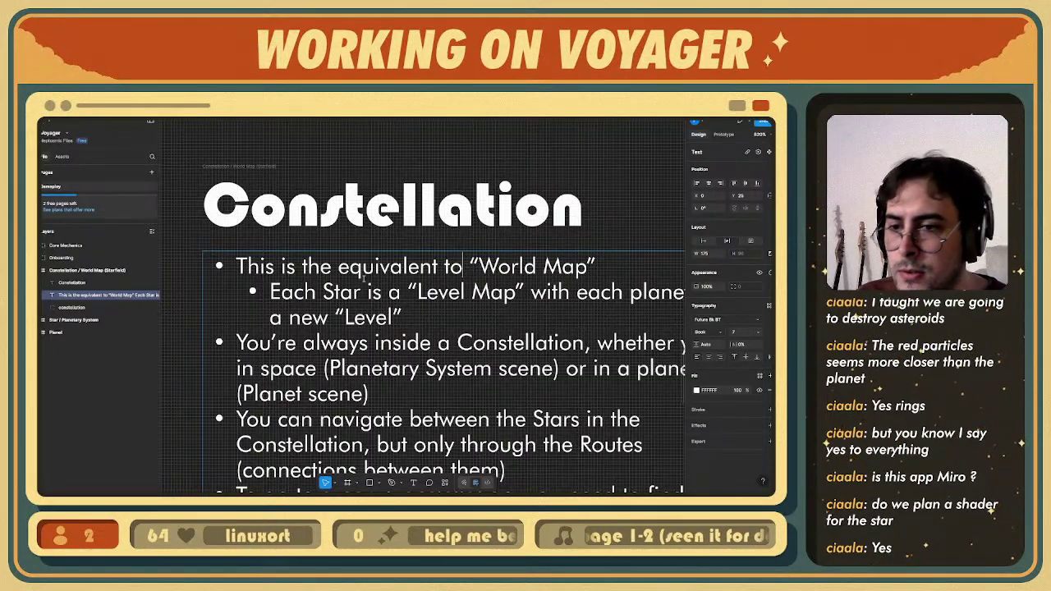
scroll(364, 279, "down", 2, "ctrl")
left_click(204, 316)
scroll(385, 308, "down", 4, "ctrl")
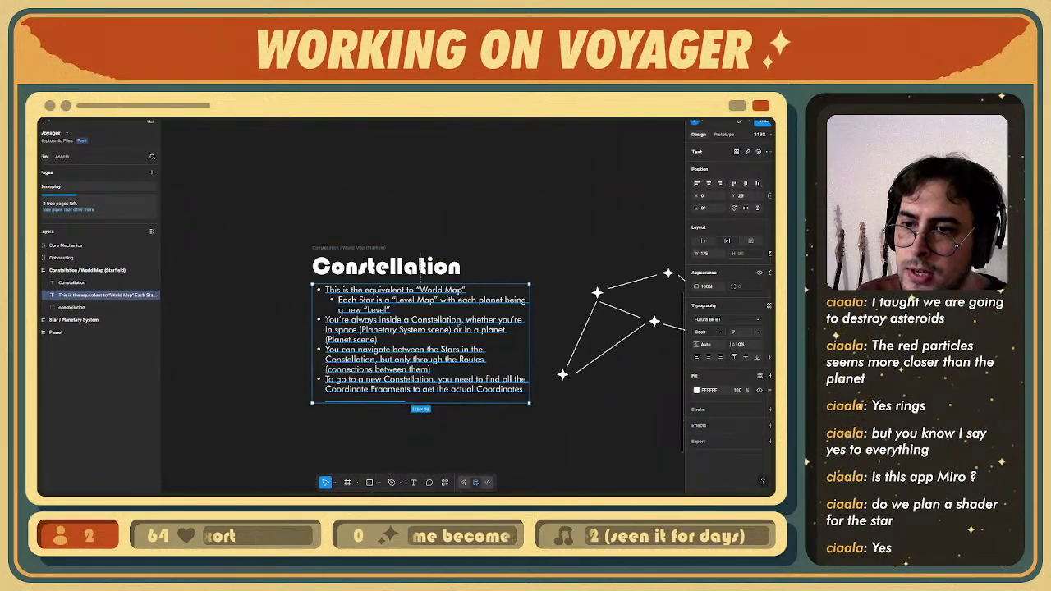
middle_click_drag(384, 308, 335, 285)
left_click(238, 319)
- Examine the Constellation section's star route diagram up close and alongside its bullet list
scroll(319, 318, "up", 1, "ctrl")
middle_click_drag(494, 326, 420, 321)
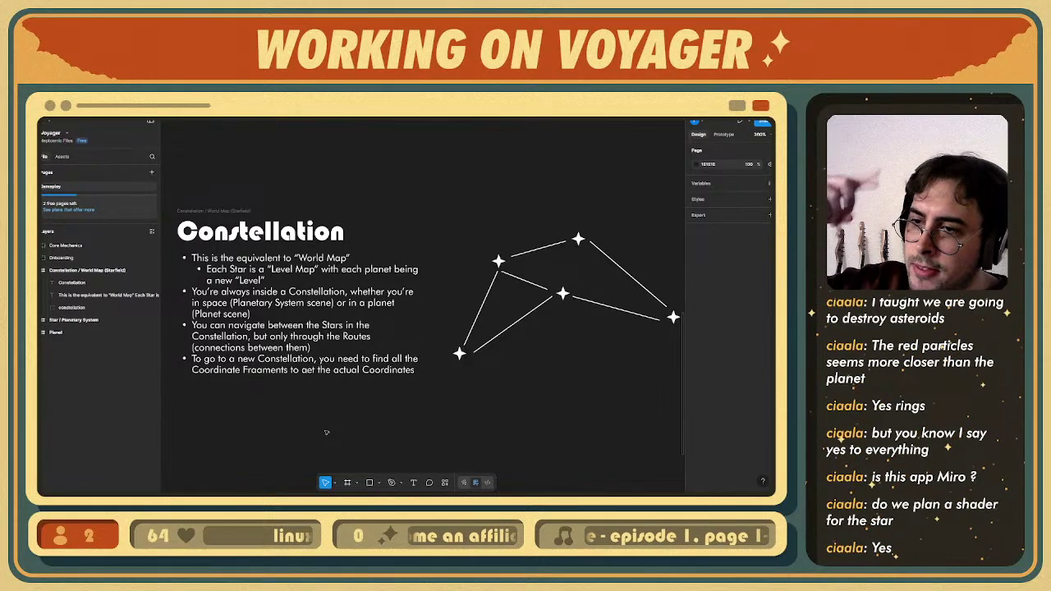
middle_click_drag(344, 425, 332, 427)
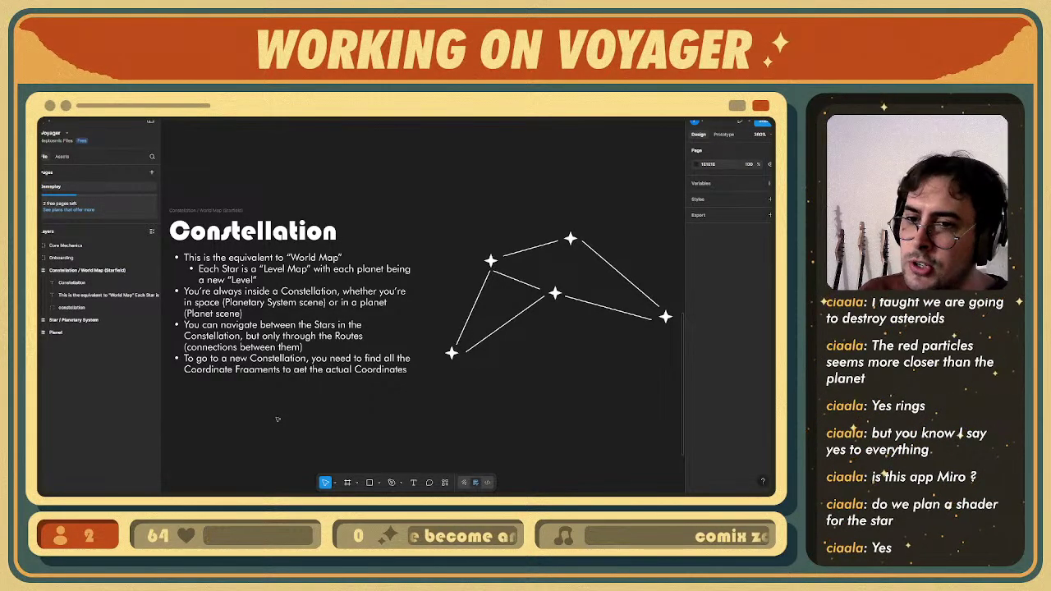
scroll(430, 359, "right", 3)
scroll(421, 273, "up", 3, "ctrl")
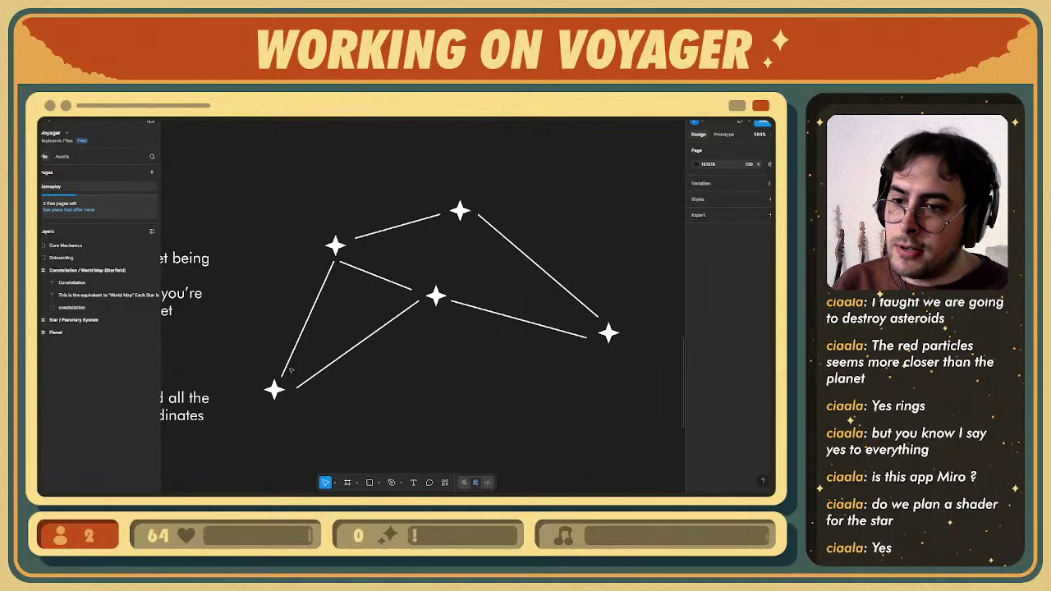
scroll(419, 366, "right", 2)
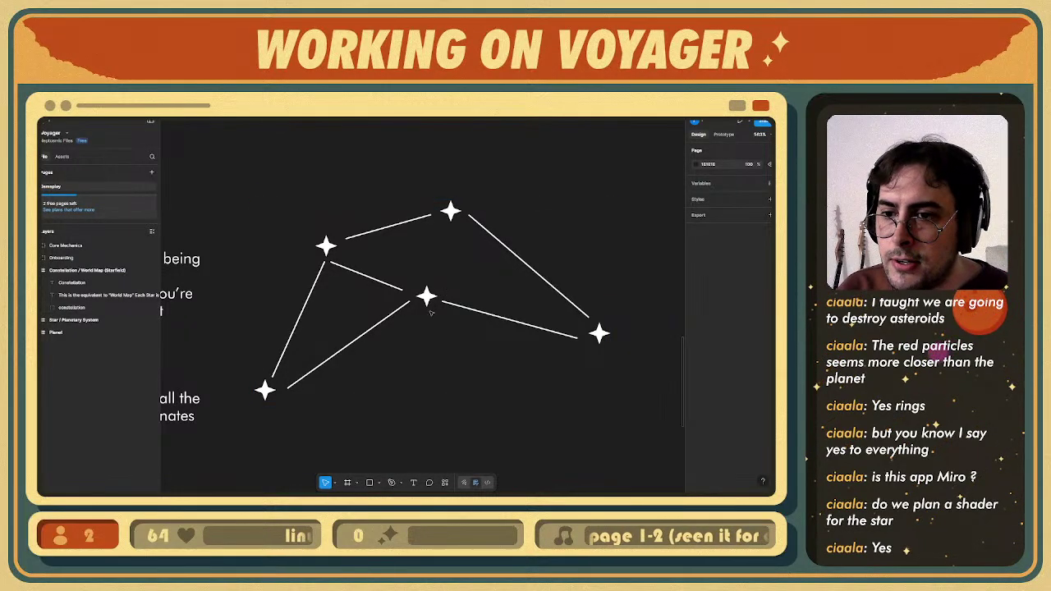
scroll(429, 294, "right", 1)
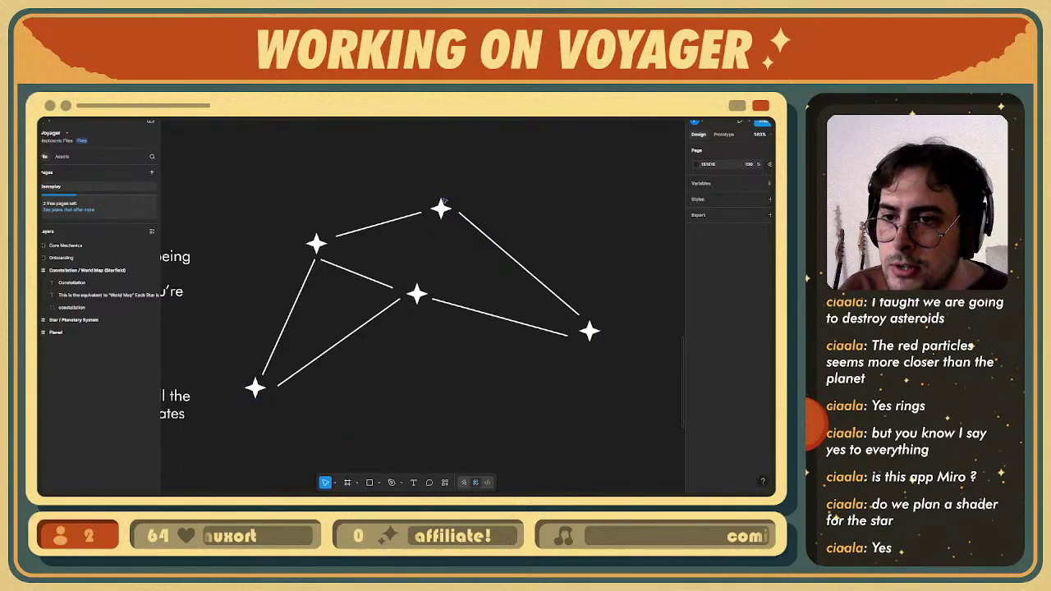
scroll(401, 263, "down", 6, "ctrl")
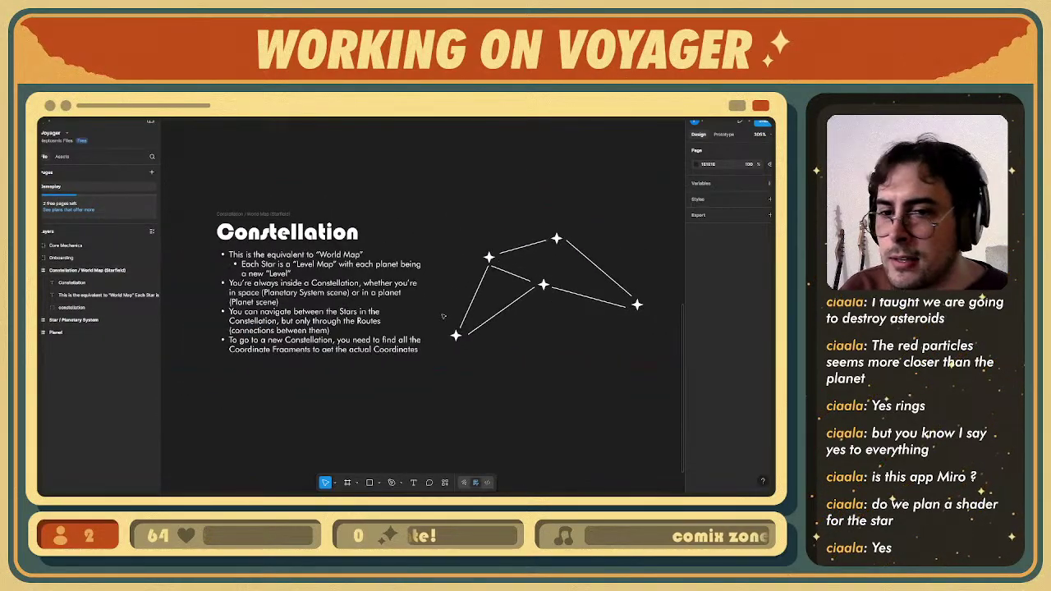
scroll(432, 311, "up", 1, "ctrl")
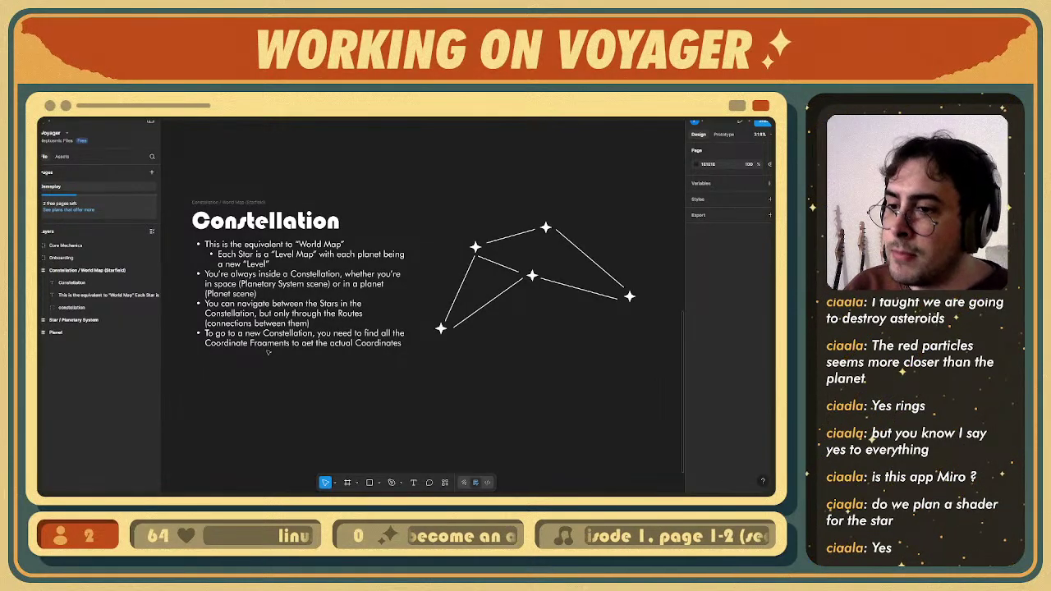
- Extend the Constellation frame's lower edge to a height of about 129 so the whole last bullet fits, and deselect it
scroll(271, 353, "down", 2, "ctrl")
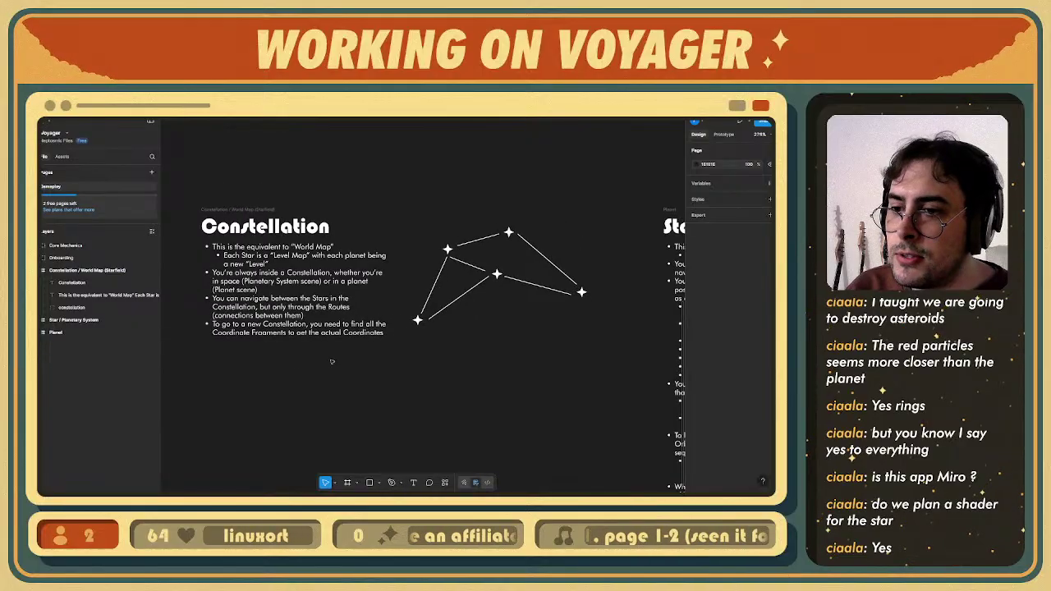
scroll(331, 361, "left", 1)
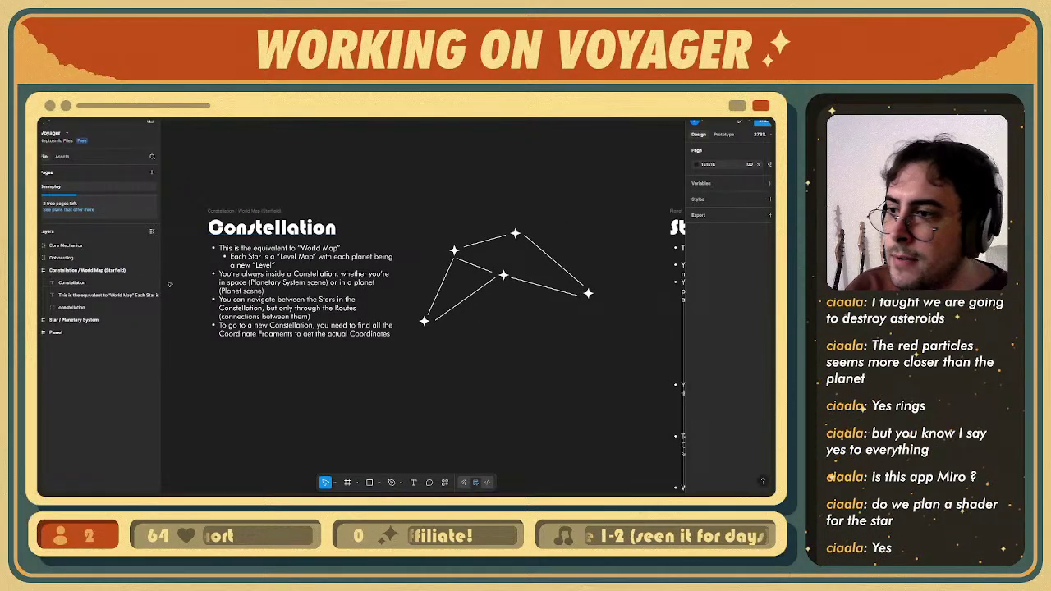
left_click(85, 272)
mouse_move(440, 338)
left_mouse_down()
mouse_move(439, 365)
mouse_move(438, 354)
left_mouse_up()
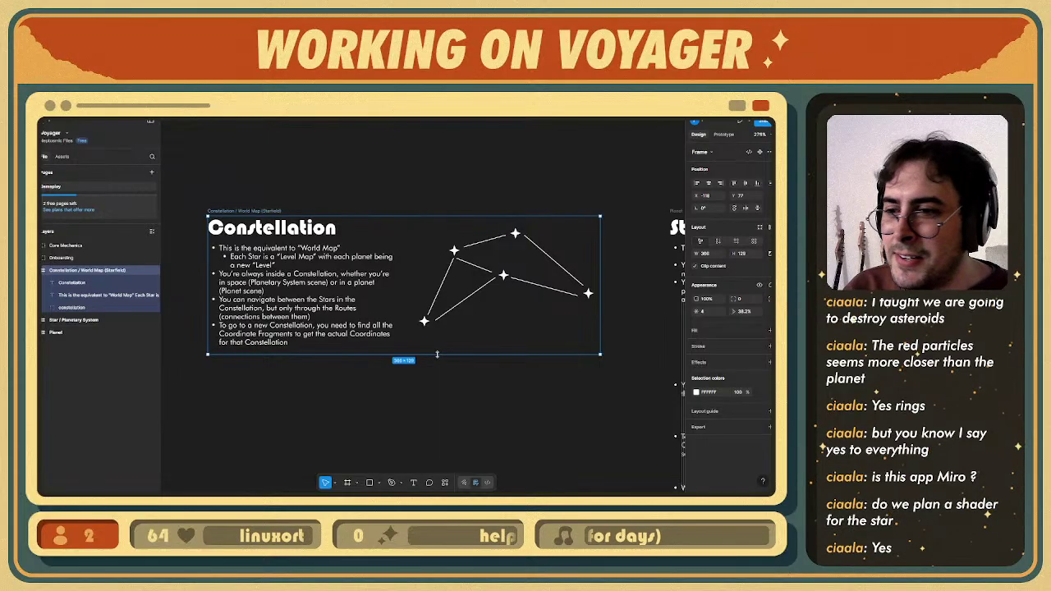
left_click(329, 393)
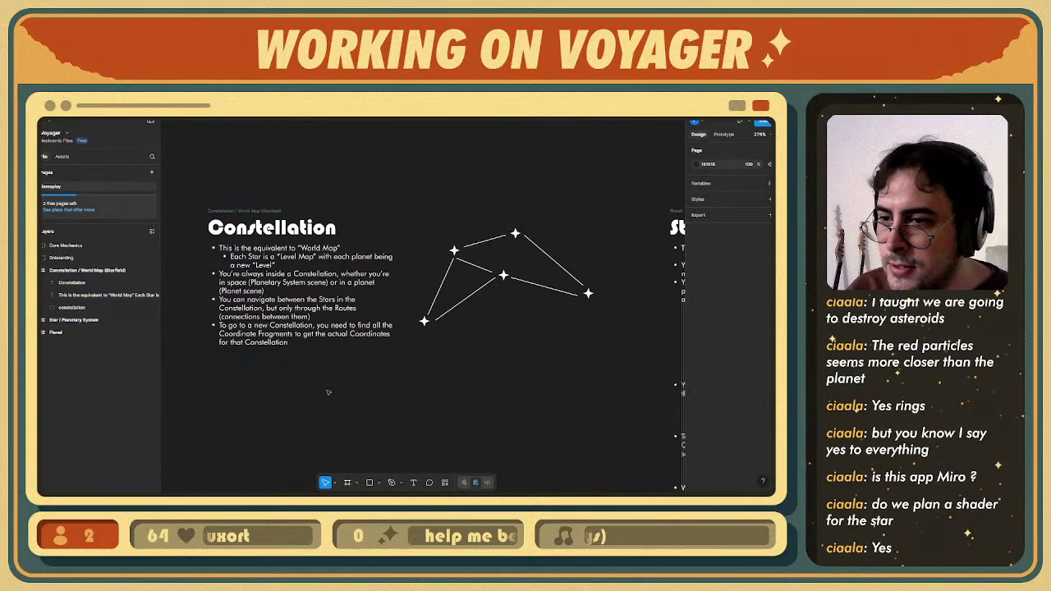
- Reread the Constellation bullets and diagram, and continue to the Star / Planetary System section
scroll(329, 383, "up", 2, "ctrl")
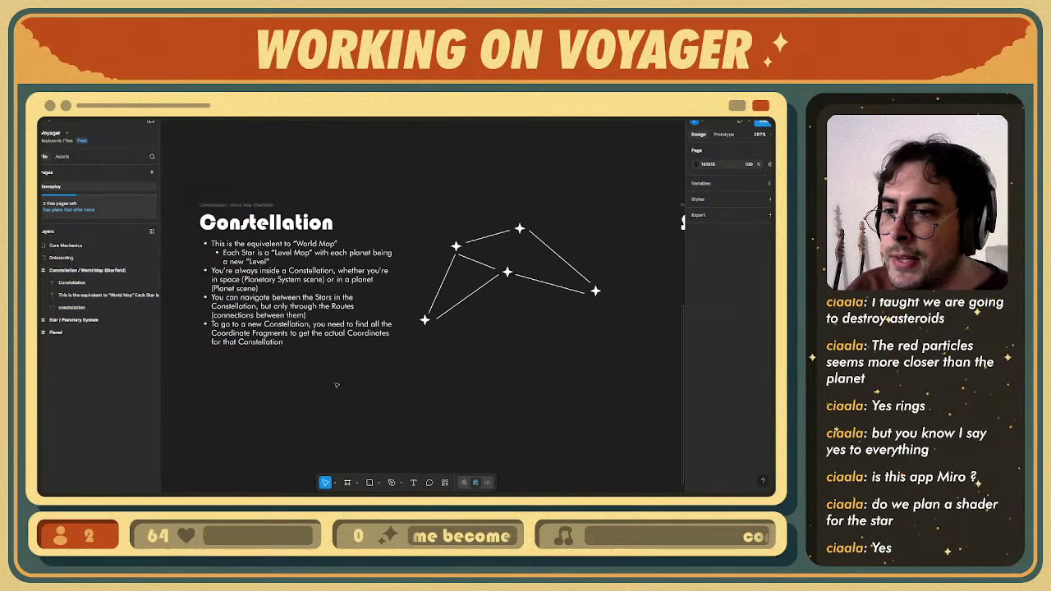
scroll(372, 398, "up", 1)
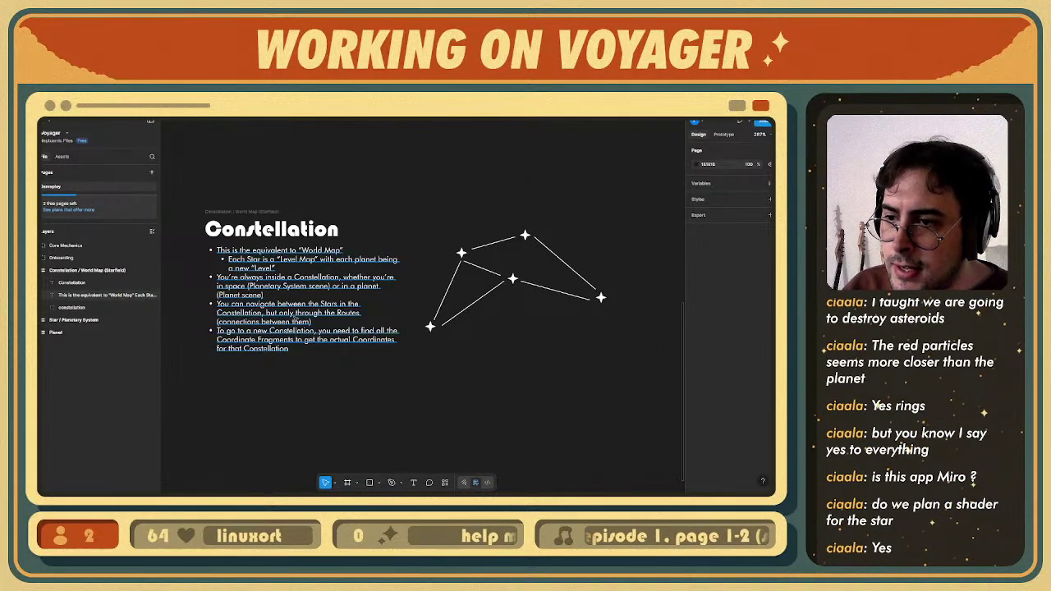
scroll(419, 414, "right", 2)
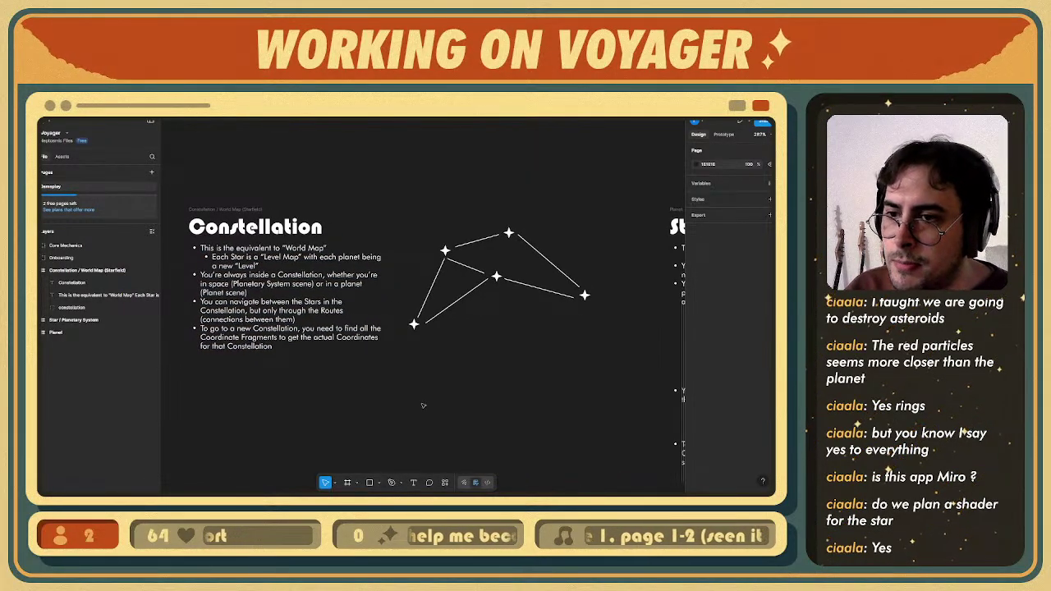
scroll(423, 405, "left", 2)
scroll(427, 408, "left", 2)
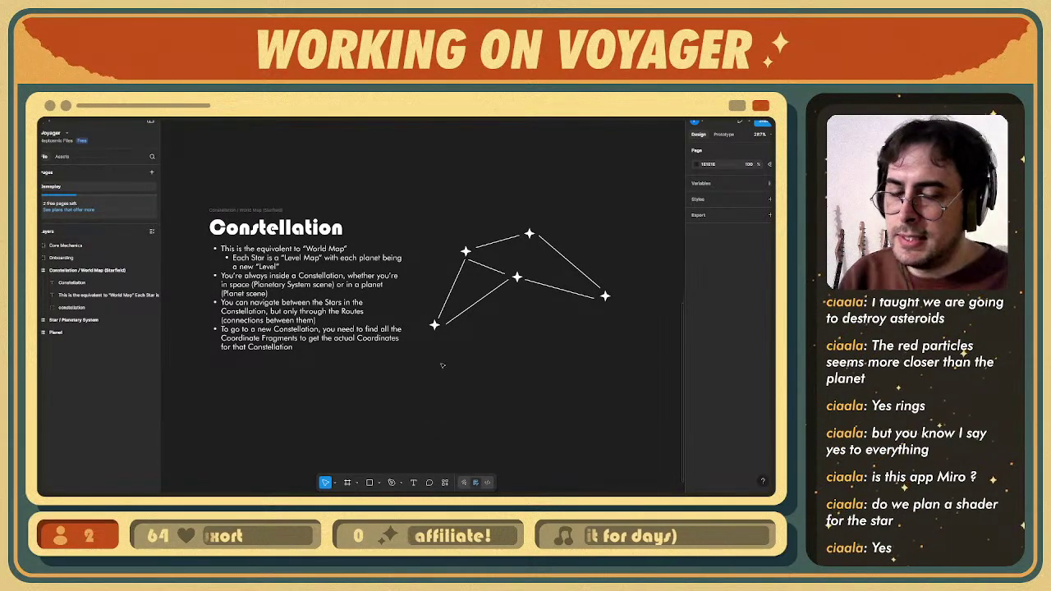
scroll(296, 228, "right", 10)
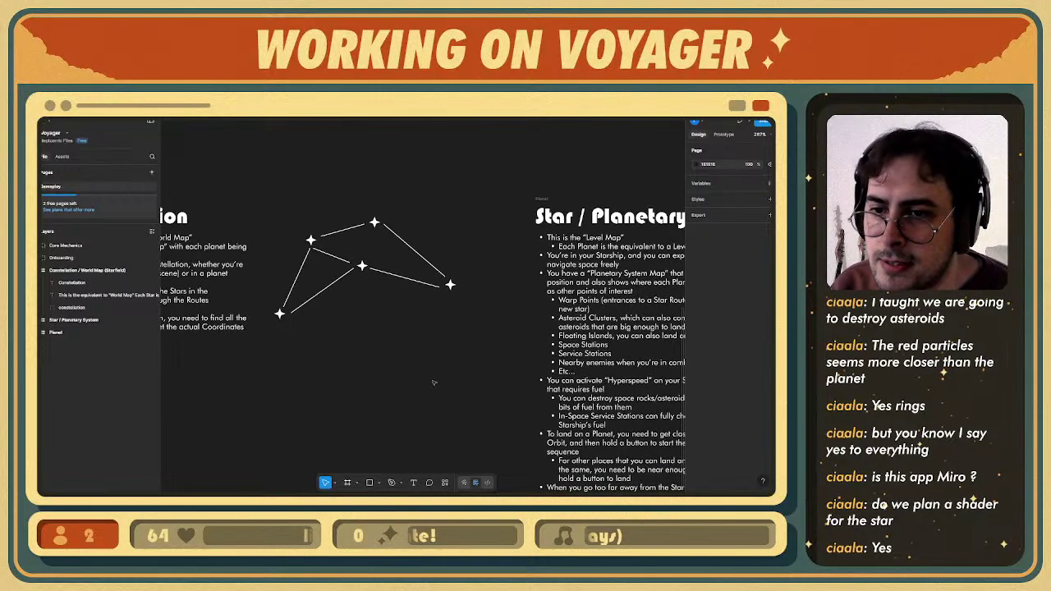
scroll(328, 360, "down", 3, "ctrl")
scroll(445, 345, "down", 1)
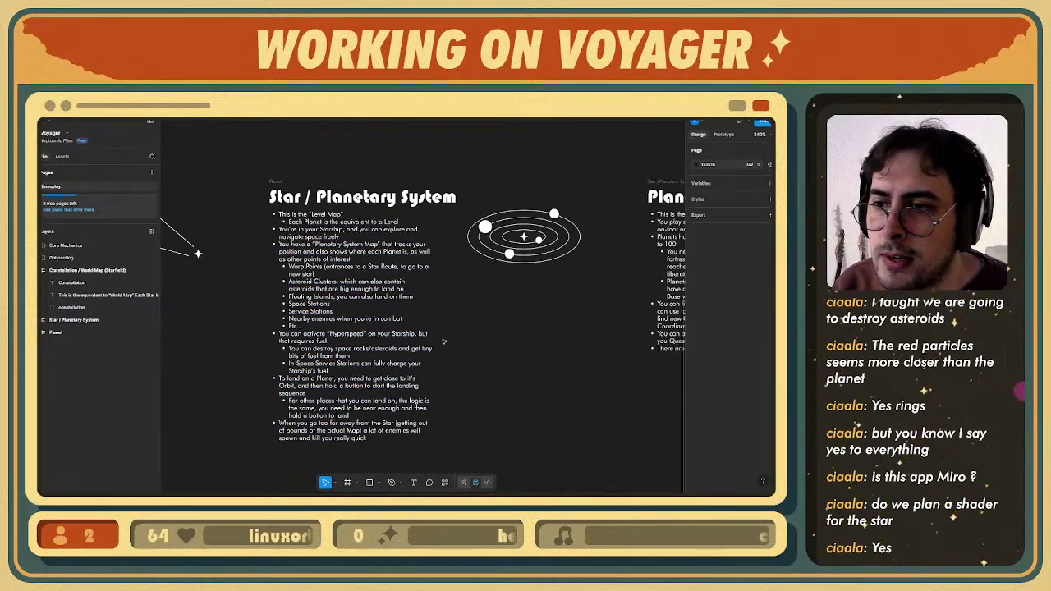
scroll(441, 334, "up", 1, "ctrl")
scroll(448, 338, "up", 1)
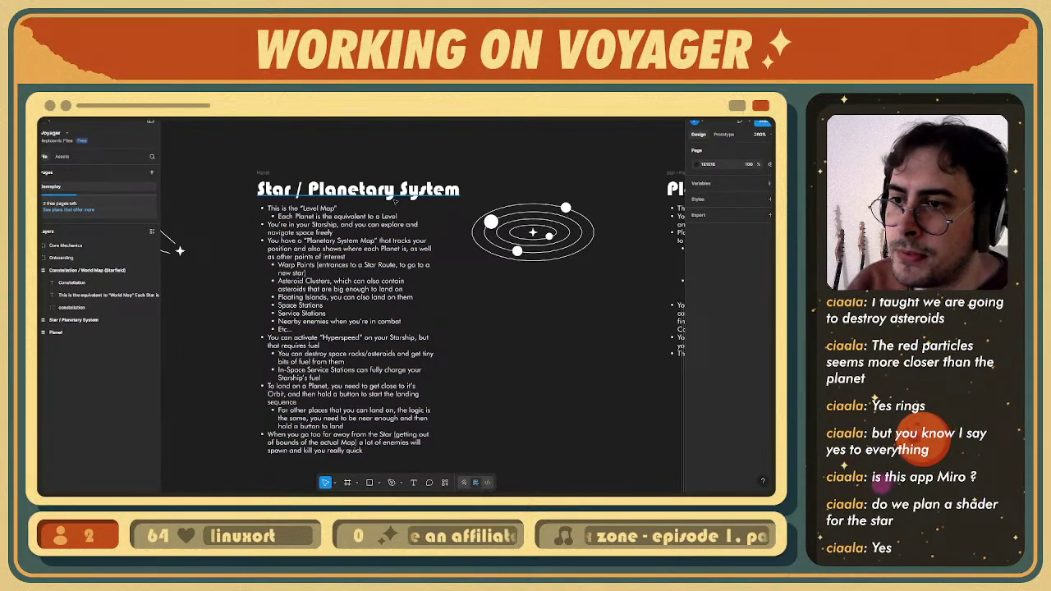
- Reword the first Star / Planetary System bullet to read: This is the equivalent “Level Map”
scroll(311, 187, "up", 2, "ctrl")
triple_click(296, 223)
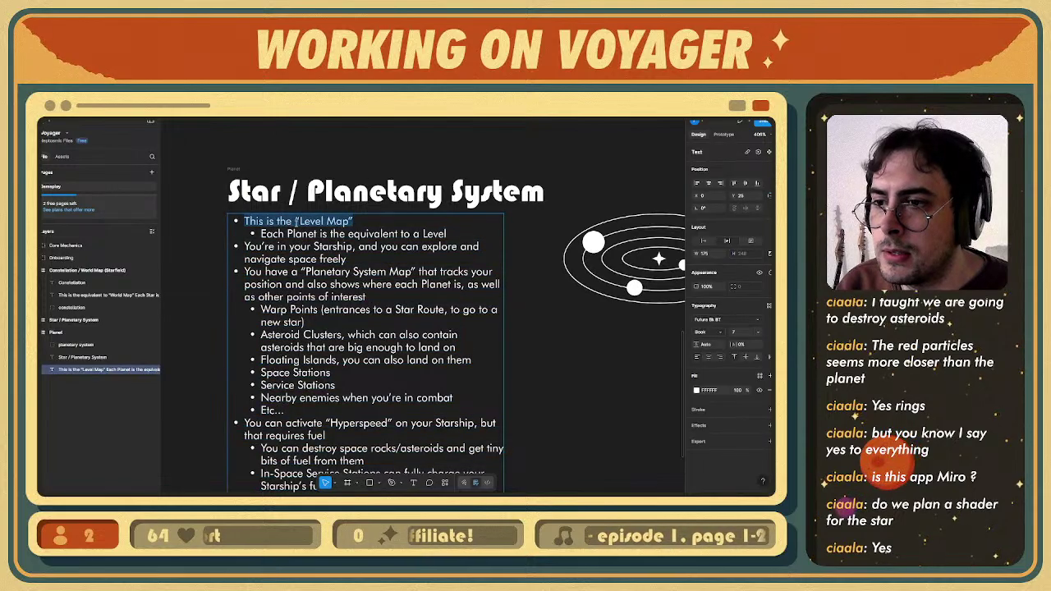
left_click(295, 222)
type("equi")
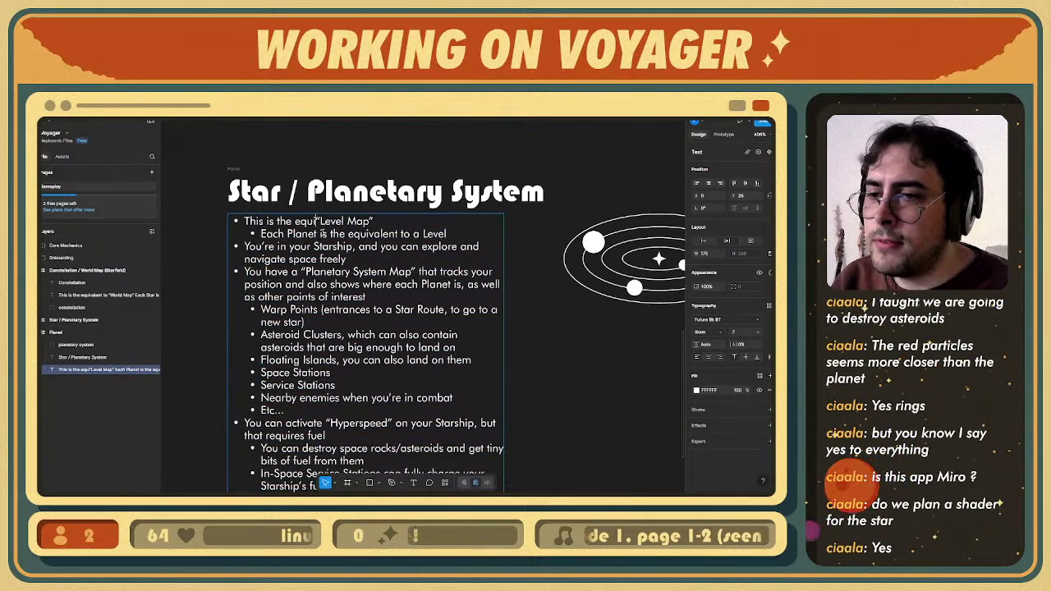
type("vale")
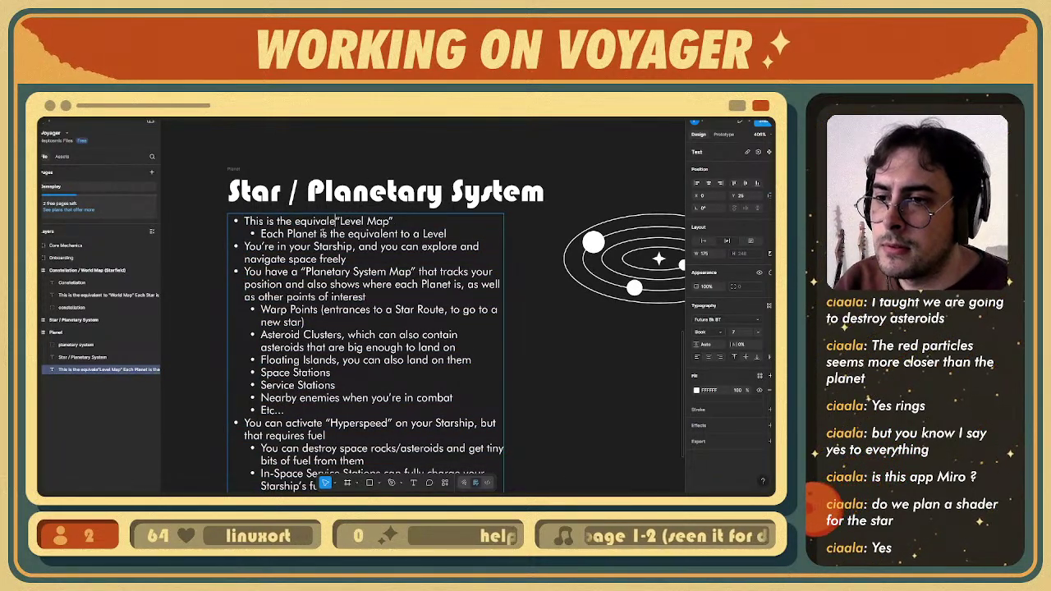
type("nt")
scroll(323, 242, "down", 1, "ctrl")
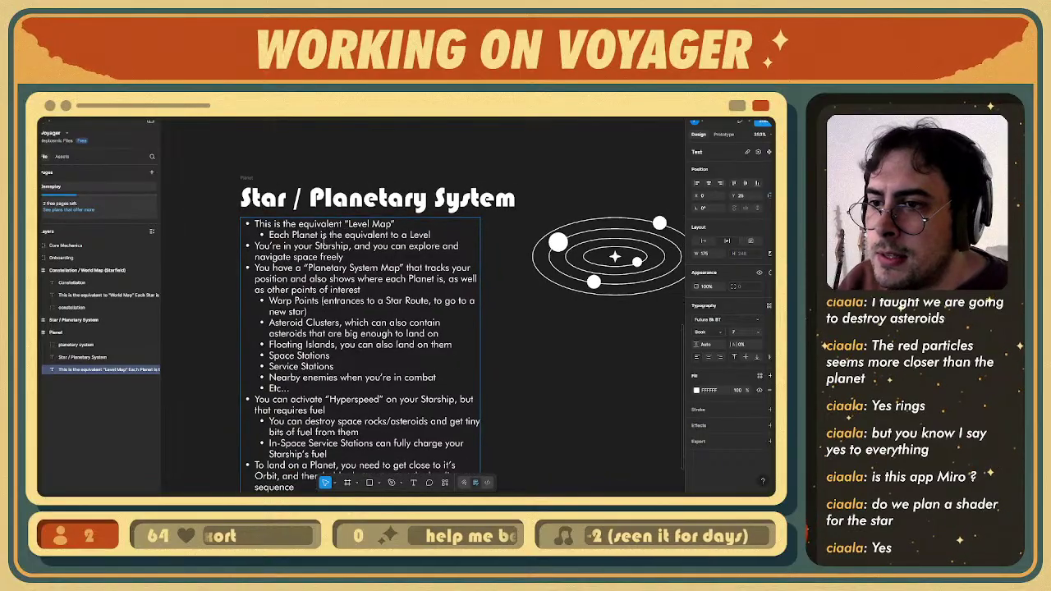
left_click(429, 174)
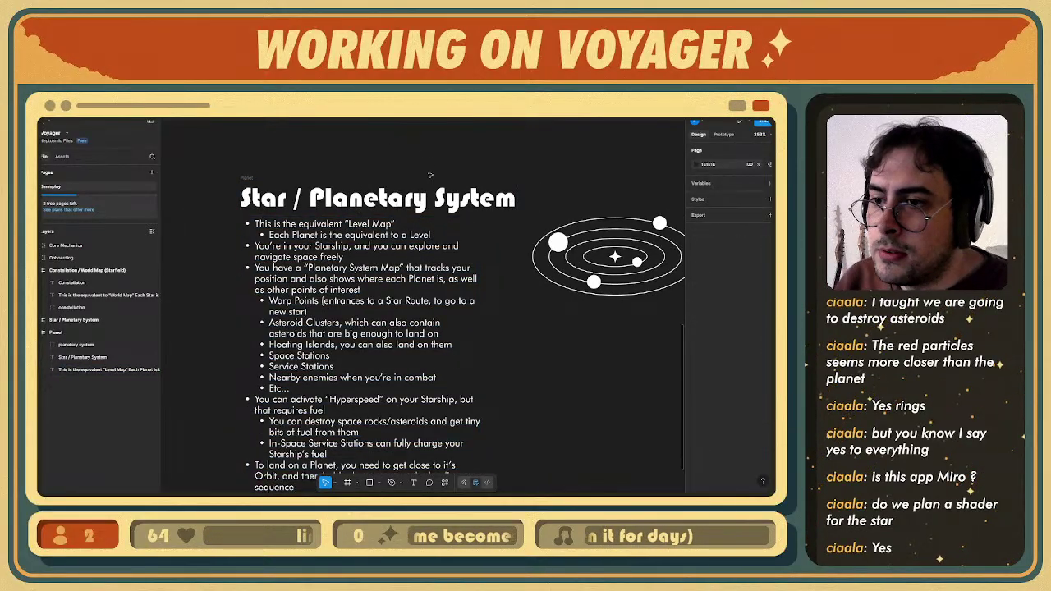
- Read the Star / Planetary System bullet list and examine its orbit diagram up close
scroll(328, 164, "down", 2, "ctrl")
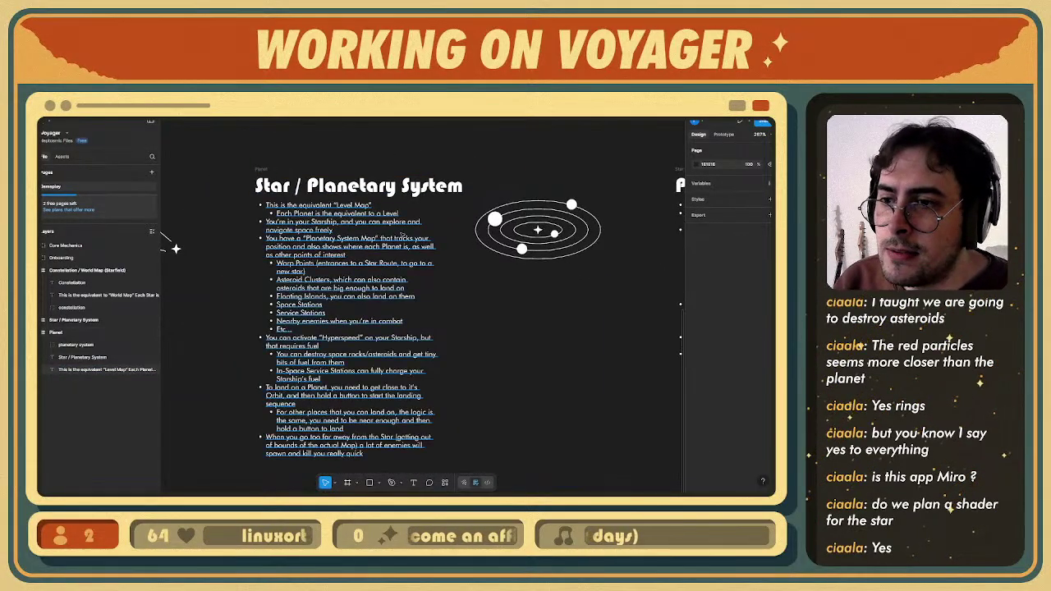
scroll(537, 351, "up", 2, "ctrl")
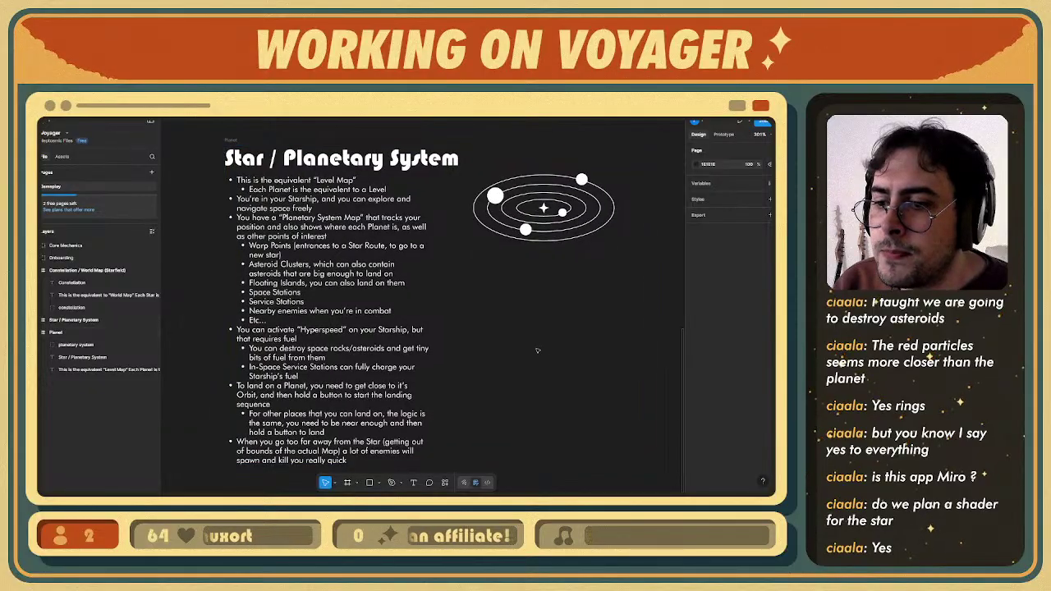
scroll(537, 351, "up", 1, "ctrl")
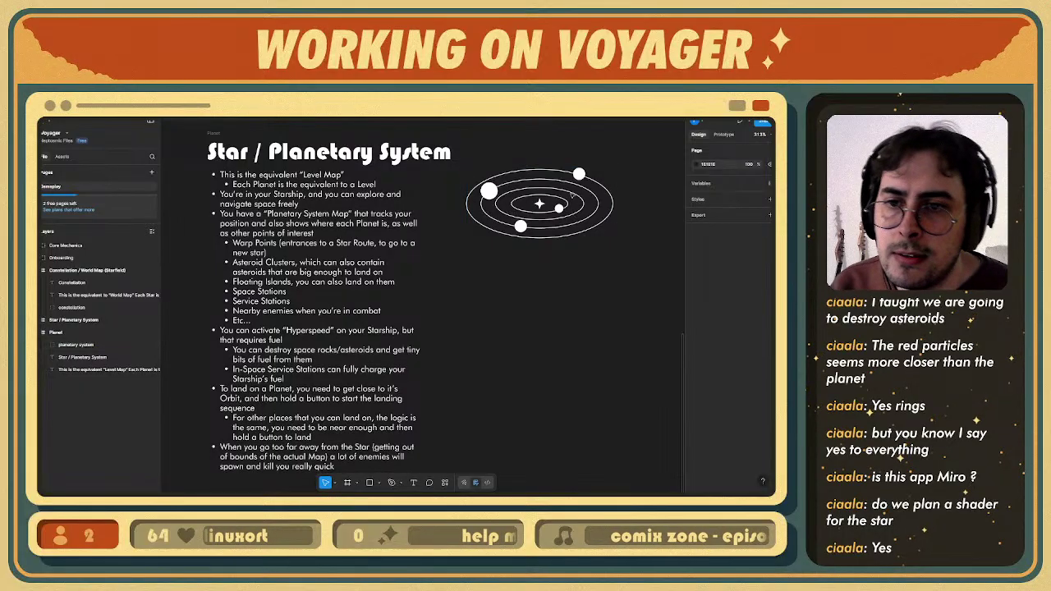
middle_click_drag(572, 192, 498, 254)
scroll(499, 252, "up", 5, "ctrl")
scroll(428, 301, "down", 3, "ctrl")
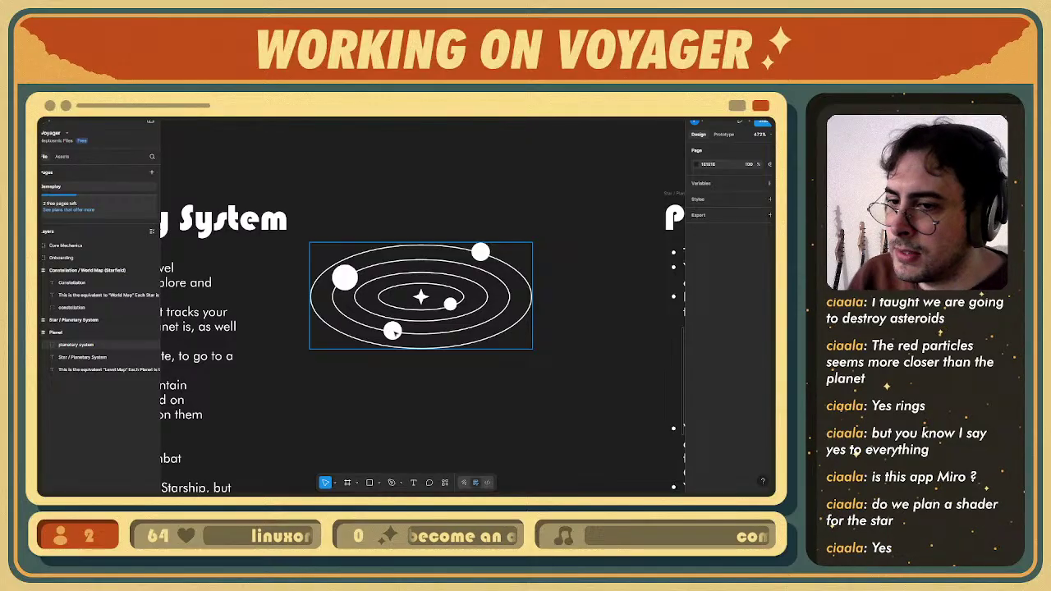
scroll(393, 331, "down", 5, "ctrl")
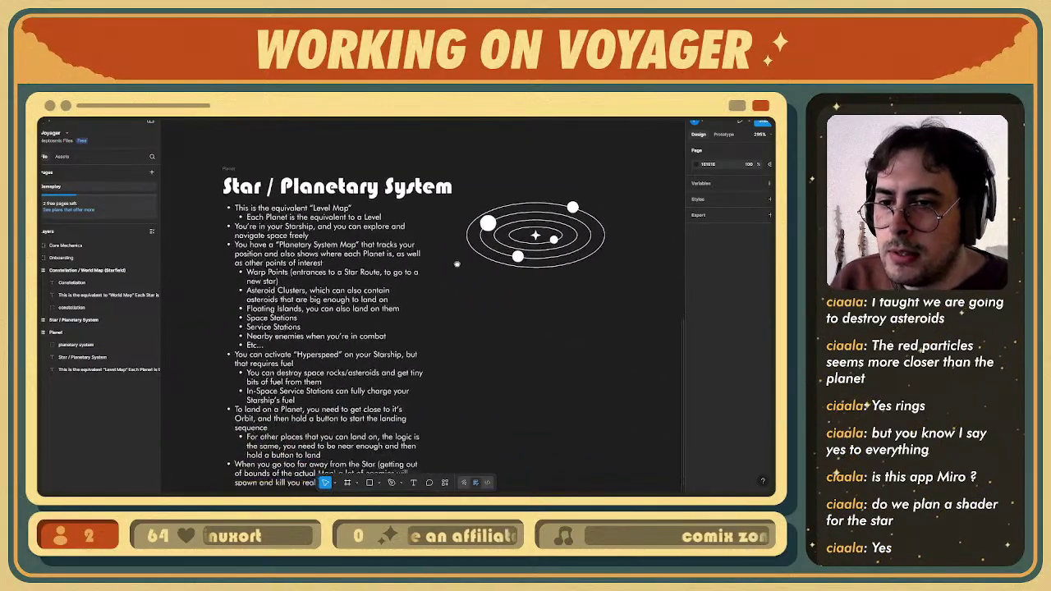
scroll(457, 264, "down", 1)
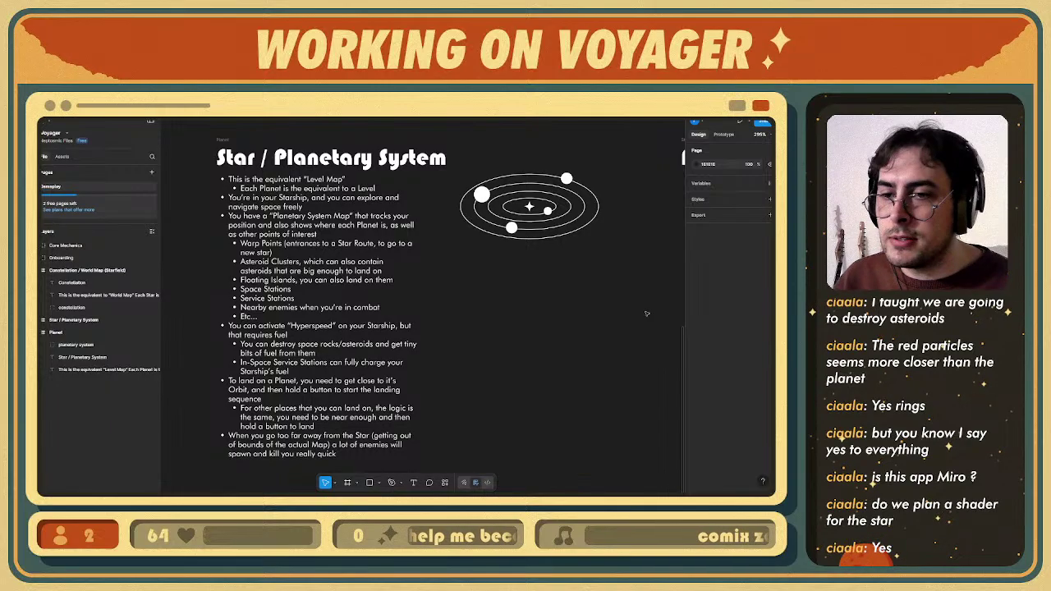
scroll(624, 327, "up", 3, "ctrl")
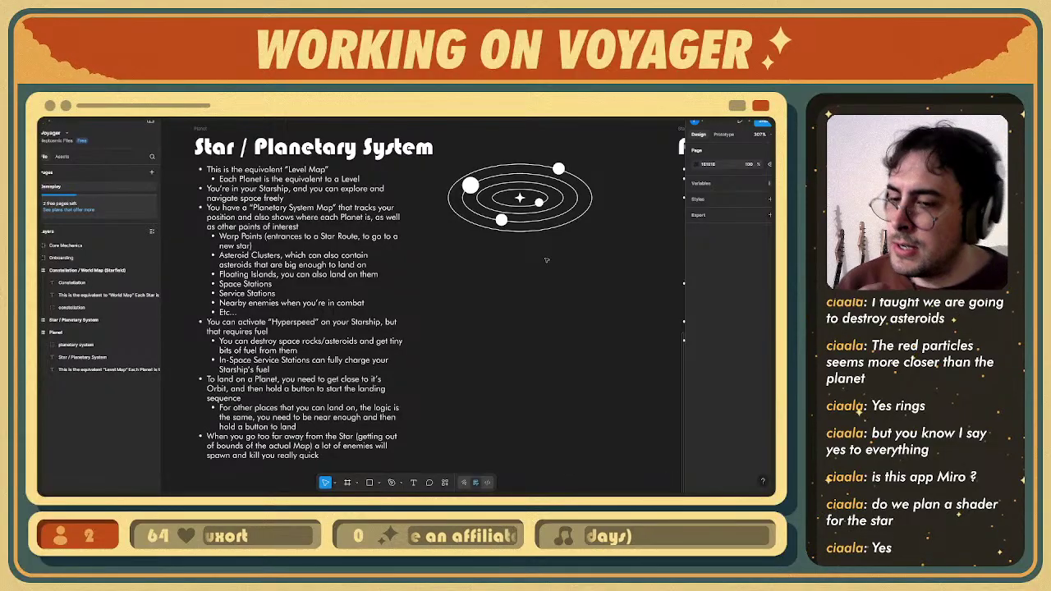
- Switch to the Unity editor, exit the Planet (Celestial Object) prefab and view the wider 02_Planetary System scene
key("alt+Tab")
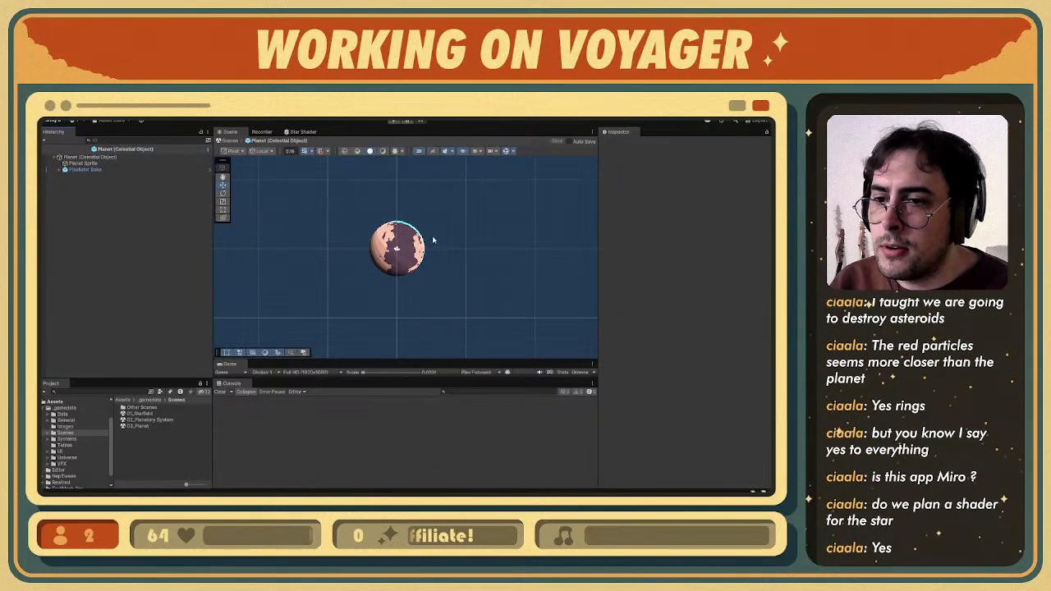
left_click(45, 150)
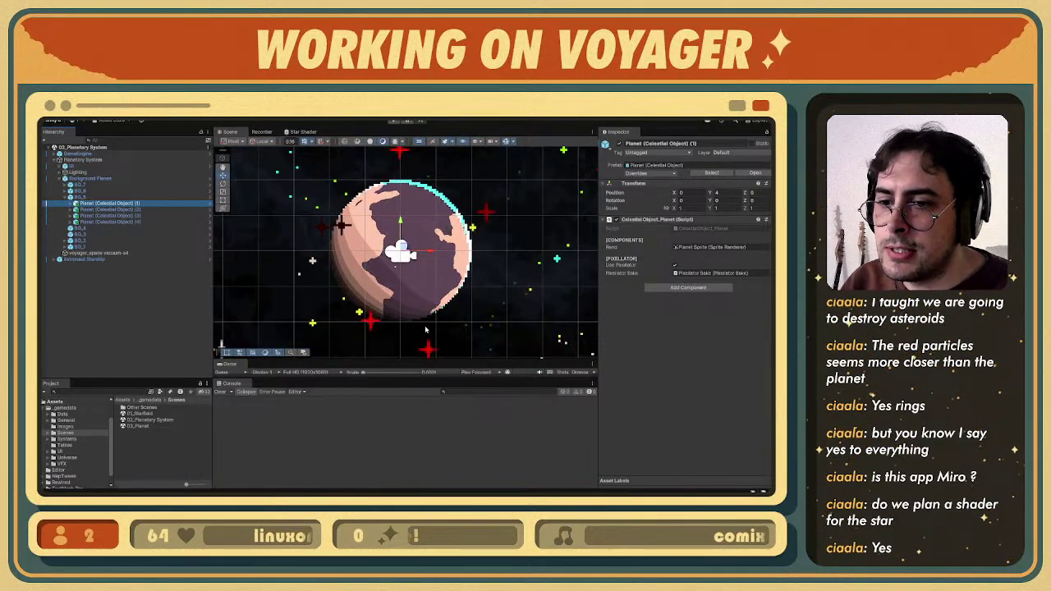
scroll(430, 310, "down", 5)
scroll(429, 360, "down", 3)
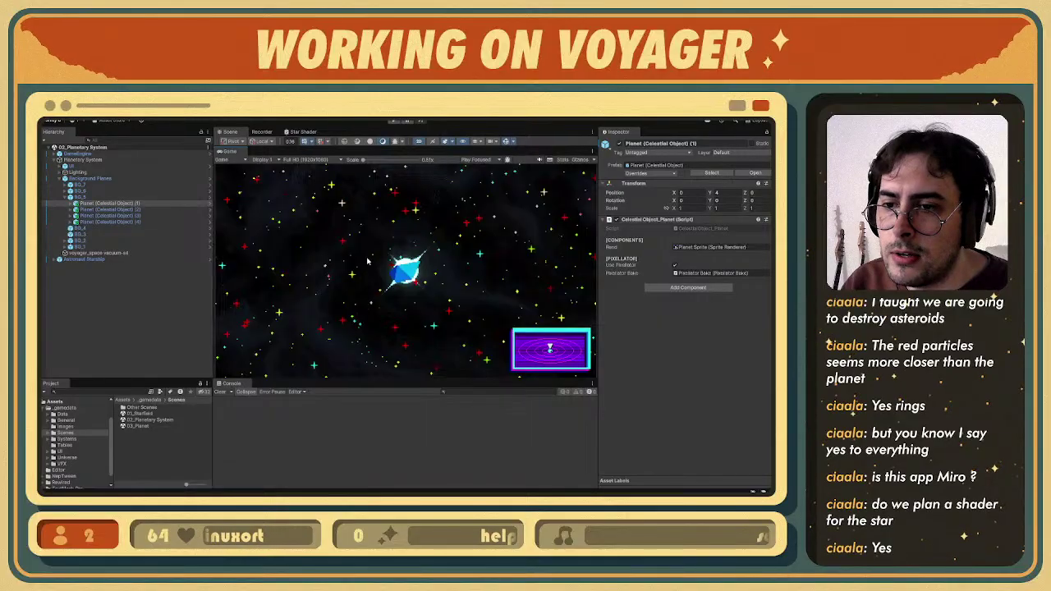
- Compare the Star / Planetary System notes in Figma with the 02_Planetary_System scene in the Unity editor
key("alt+Tab")
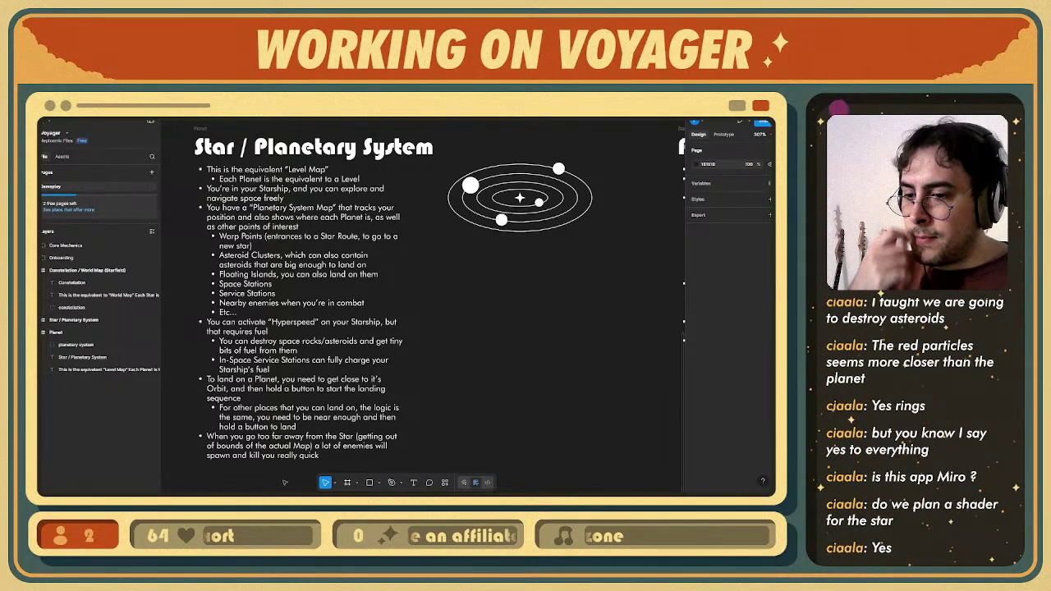
key("alt+Tab")
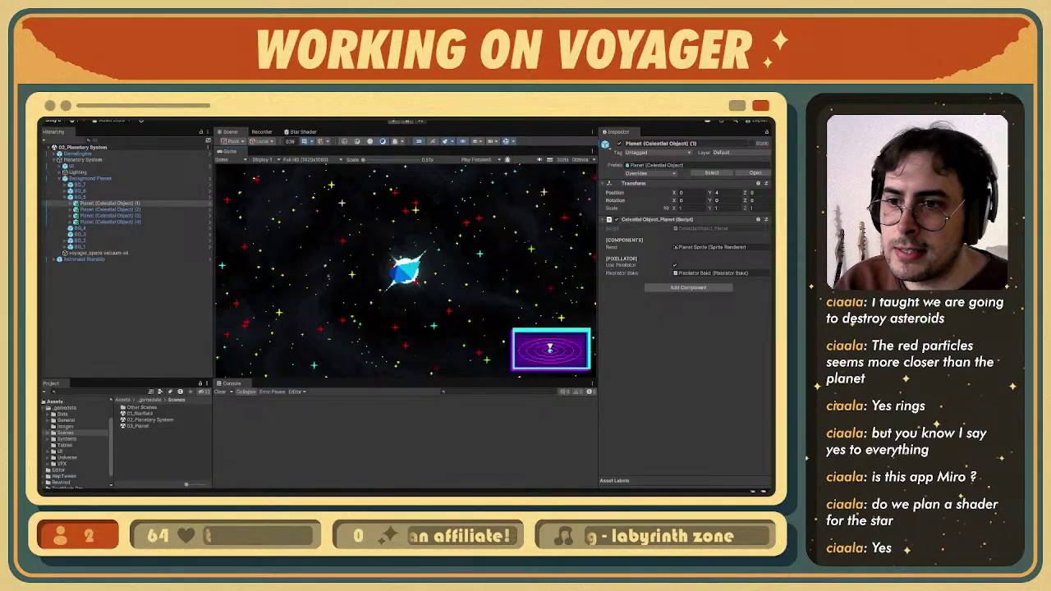
key("alt+Tab")
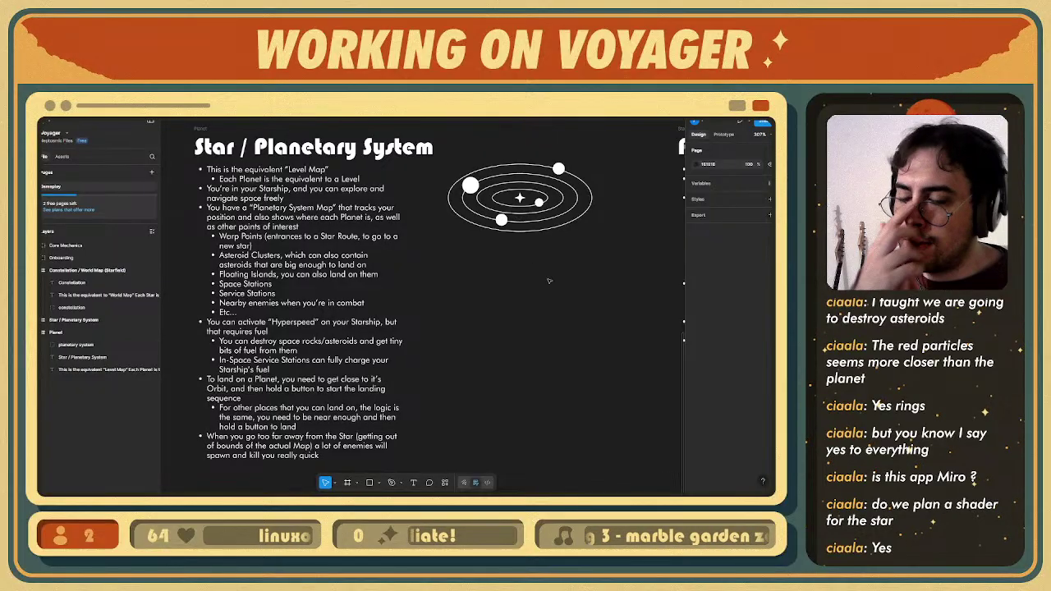
middle_click_drag(496, 292, 467, 284)
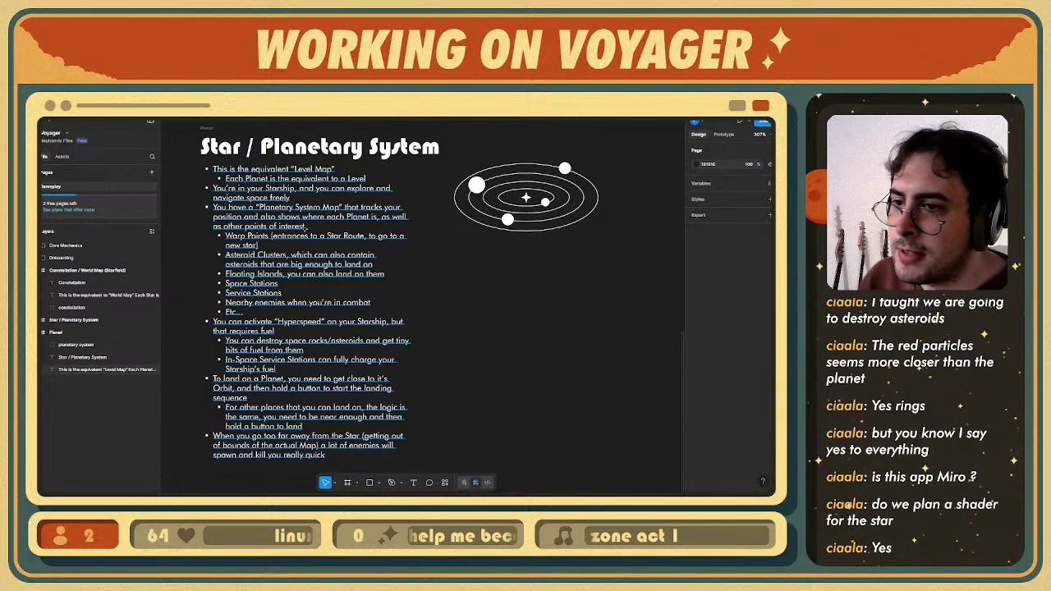
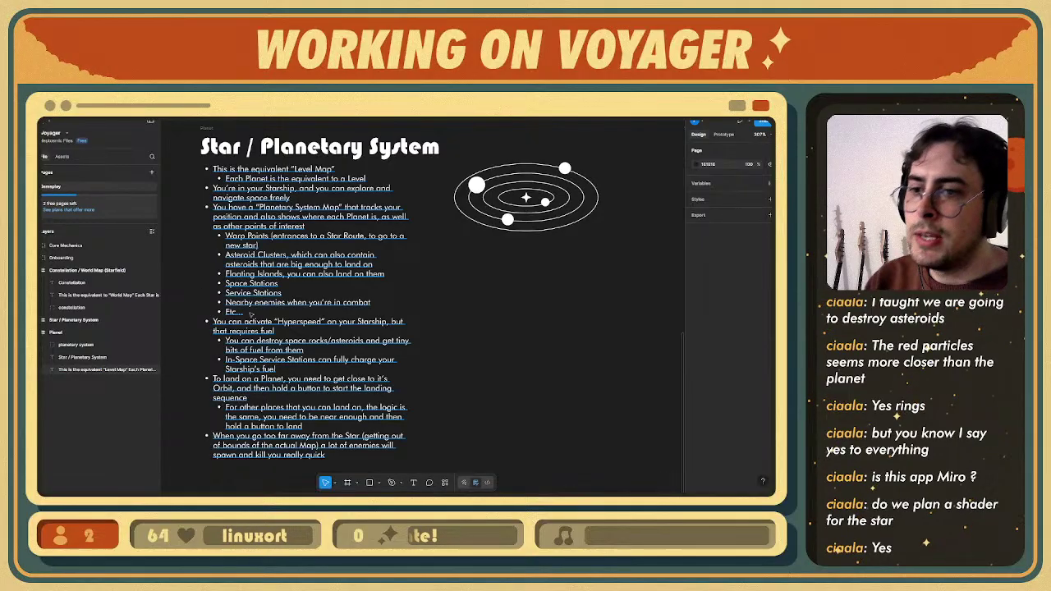
left_click(211, 504)
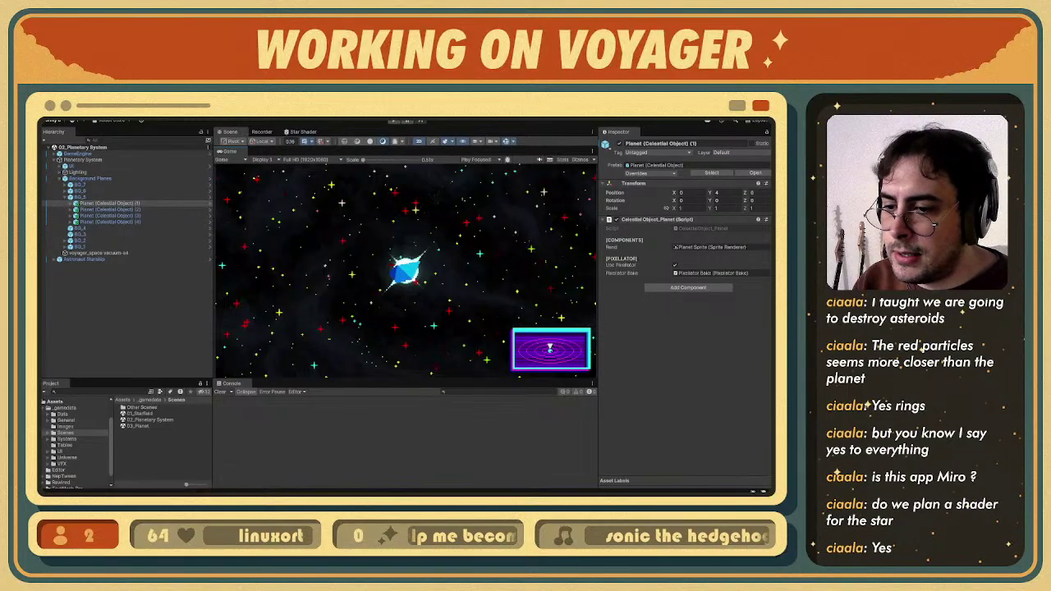
- Switch to the sketch canvas, paste the captured purple minimap above the orbit sketch on the starfield, and view it up close
key("alt+Tab")
middle_click_drag(378, 422, 438, 326)
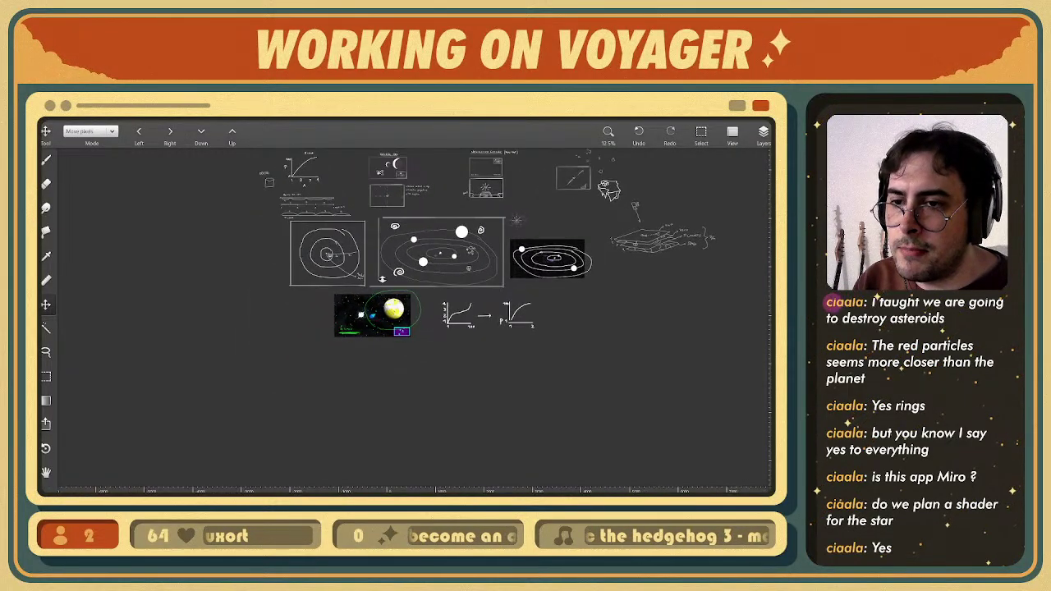
scroll(383, 278, "up", 5)
middle_click_drag(649, 247, 375, 258)
middle_click_drag(594, 151, 391, 238)
scroll(392, 234, "up", 2)
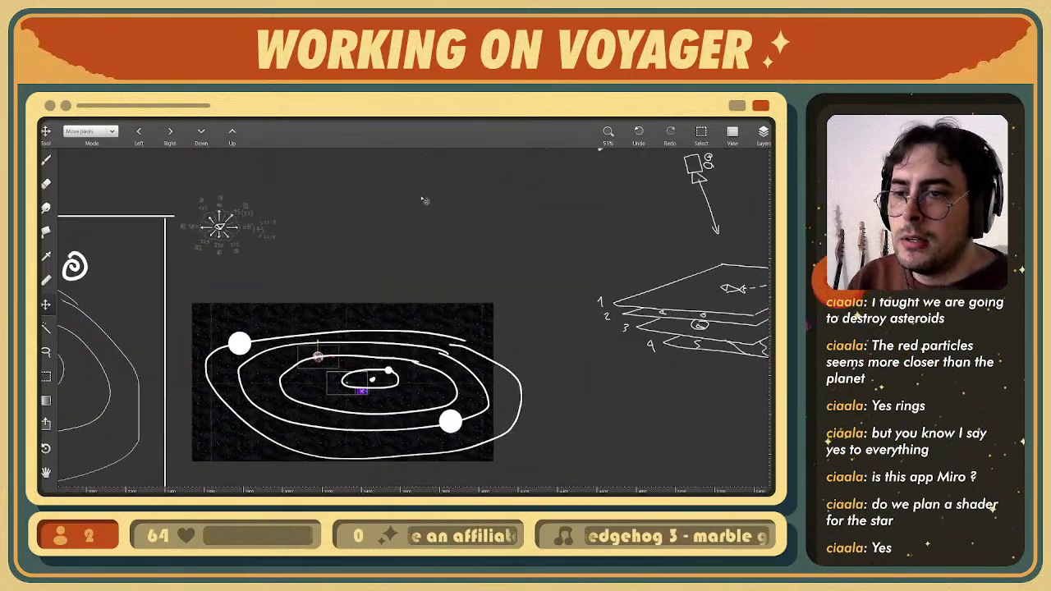
key("ctrl+v")
left_click_drag(417, 289, 426, 260)
scroll(418, 281, "up", 10)
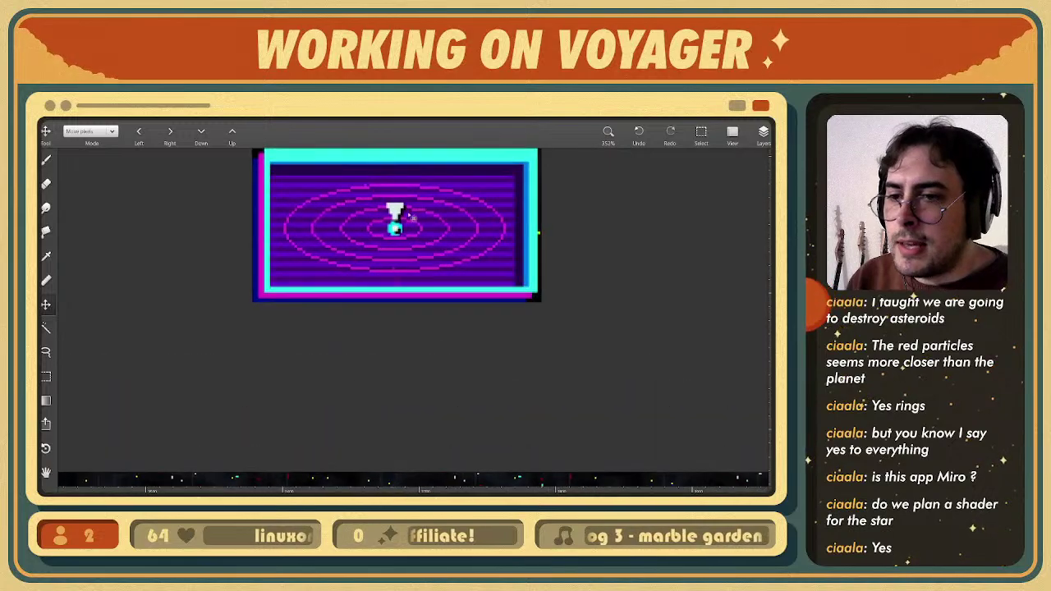
middle_click_drag(411, 217, 423, 289)
- Paint three green dots with the brush as planet positions on the minimap's orbit rings
key("b")
scroll(406, 291, "up", 1)
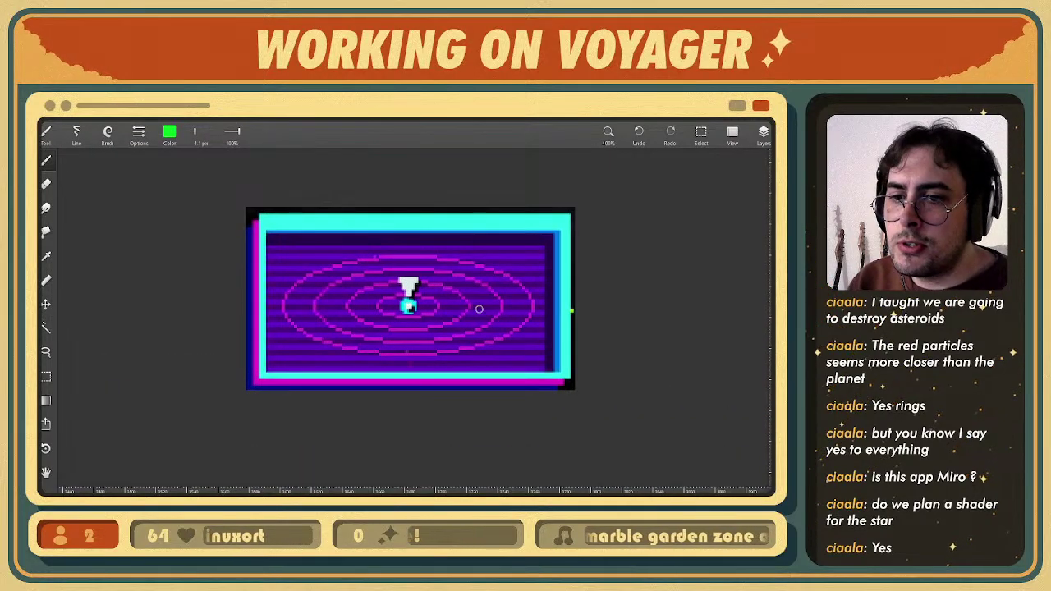
left_click(479, 289)
left_click(343, 332)
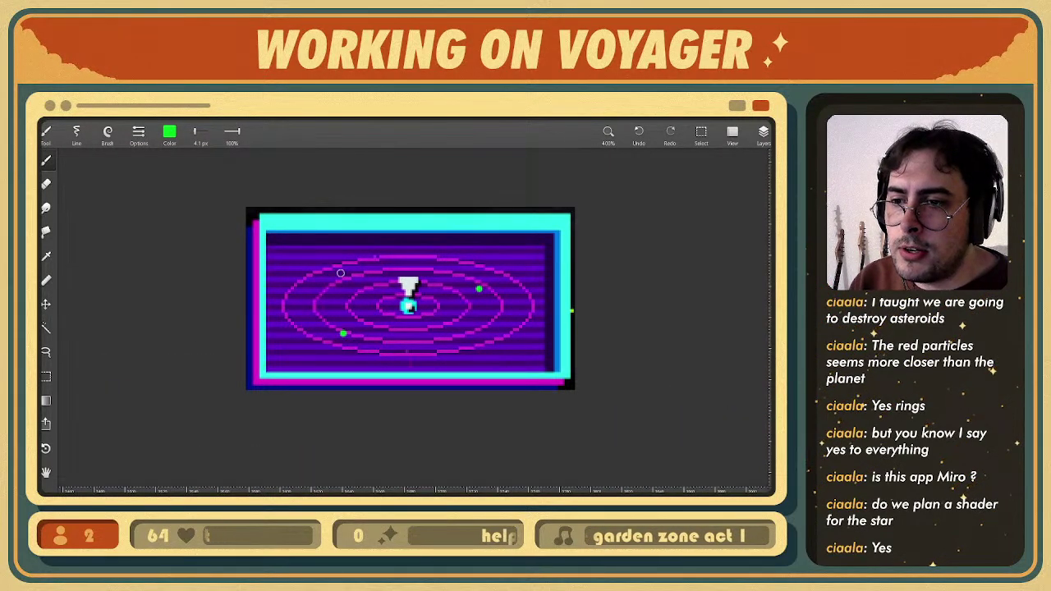
left_click(340, 268)
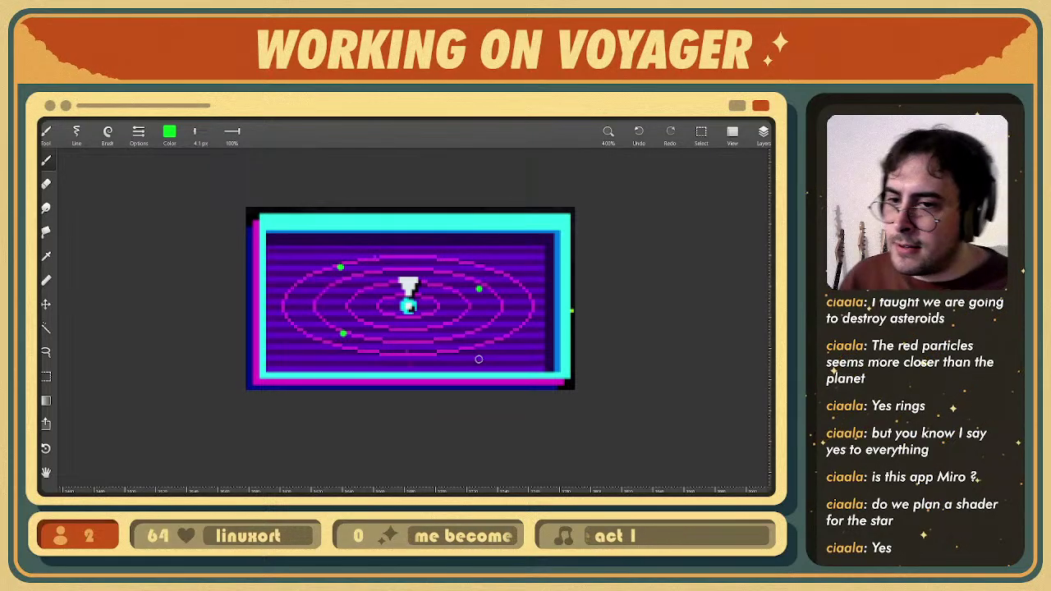
- Try green path strokes from the minimap's centre towards its outer rings, and undo them together with the dots
left_click_drag(411, 309, 464, 293)
key("ctrl+z")
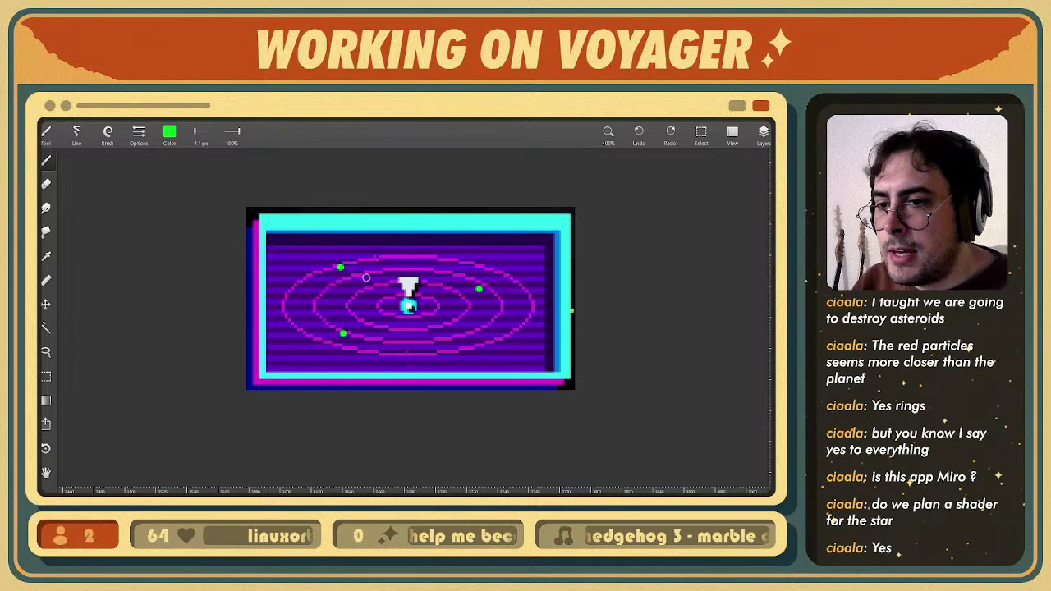
left_click_drag(399, 295, 356, 262)
key("ctrl+z")
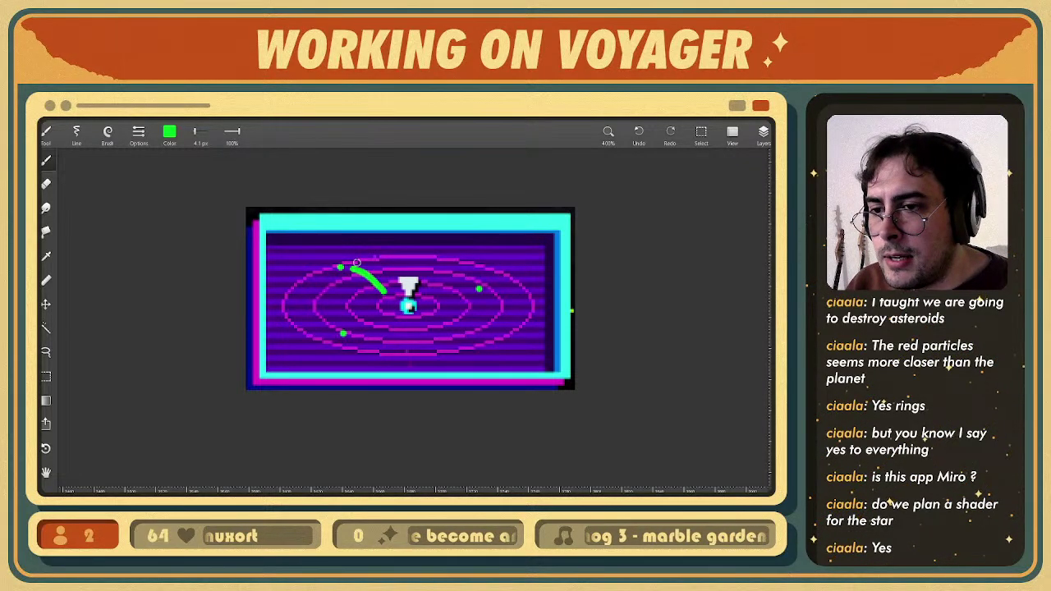
key("ctrl+z")
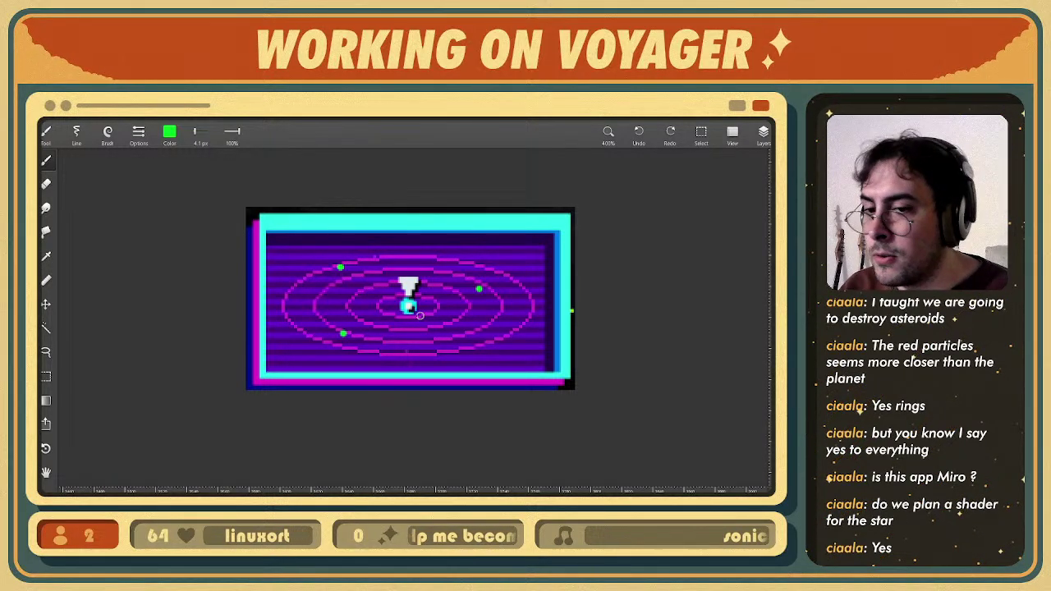
key("ctrl+z")
key("ctrl+z")
key("ctrl+z")
scroll(420, 315, "down", 3)
scroll(436, 319, "up", 4)
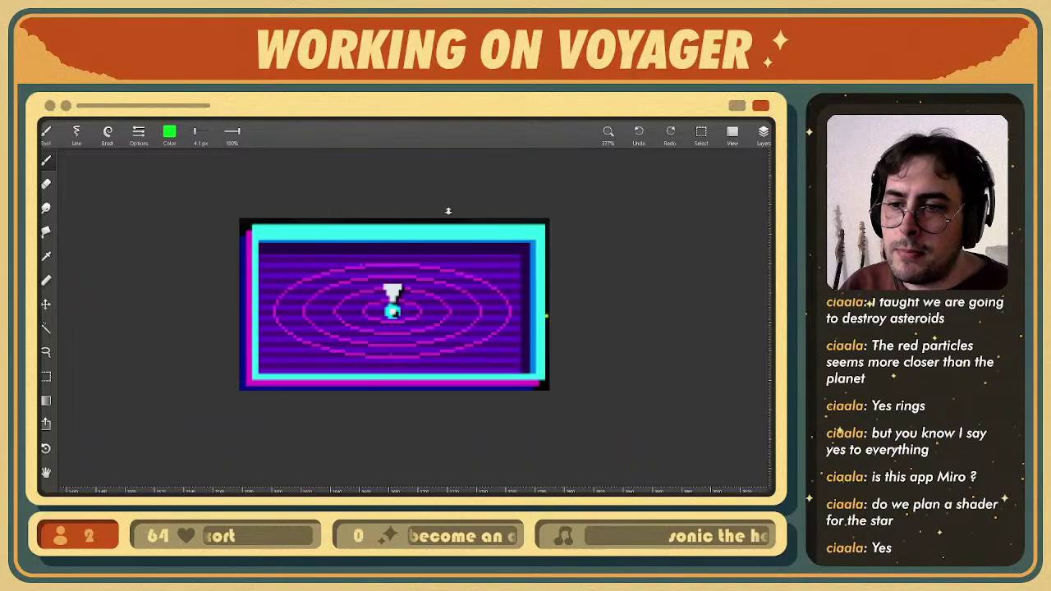
- Scribble and undo a green blob on the minimap, and mark five green dots on its orbit rings
left_click(482, 303)
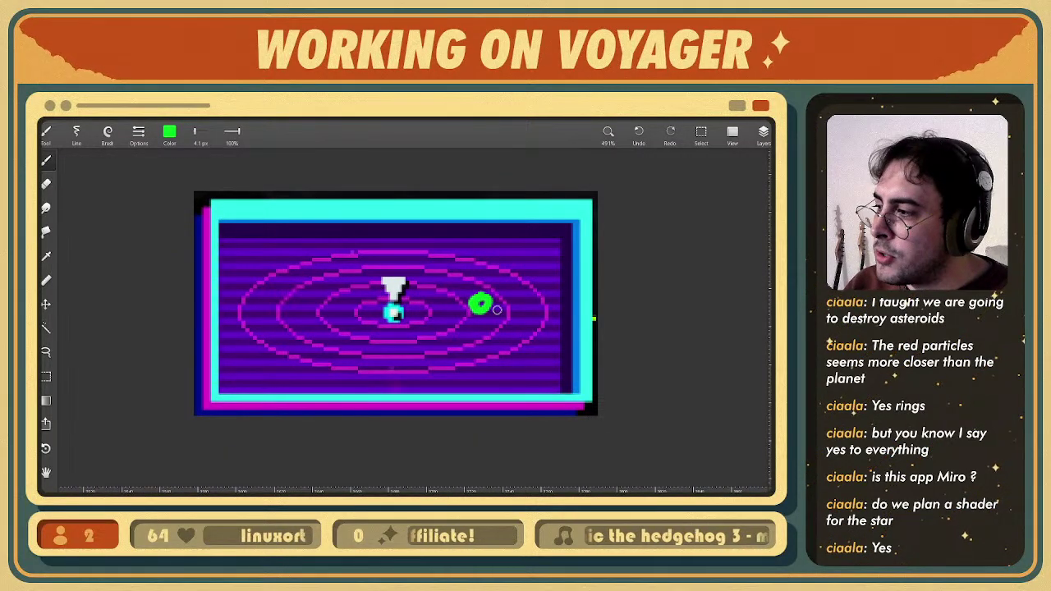
key("ctrl+z")
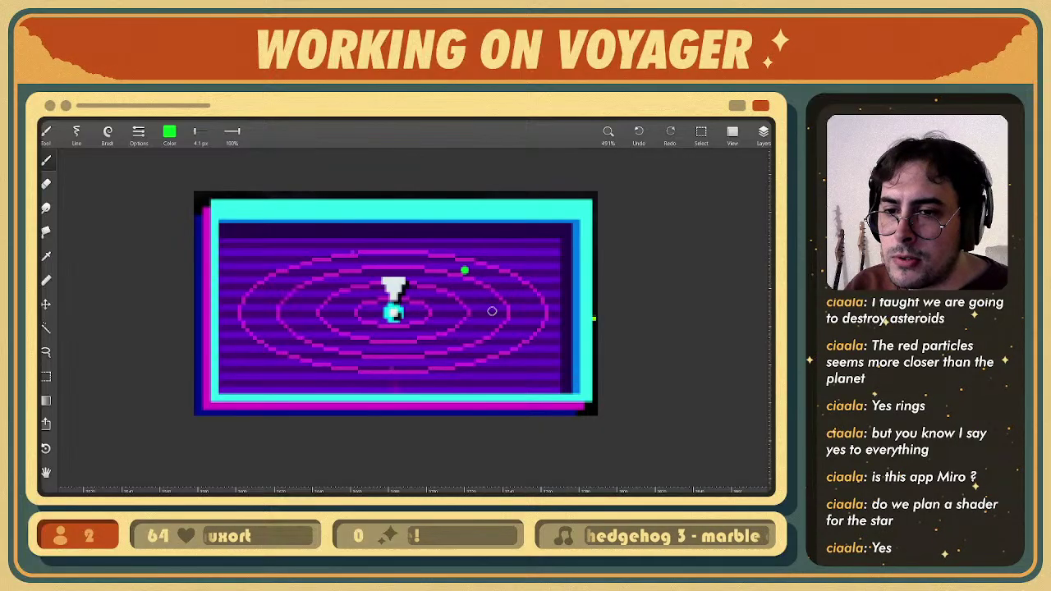
left_click(492, 311)
left_click(304, 362)
left_click(298, 281)
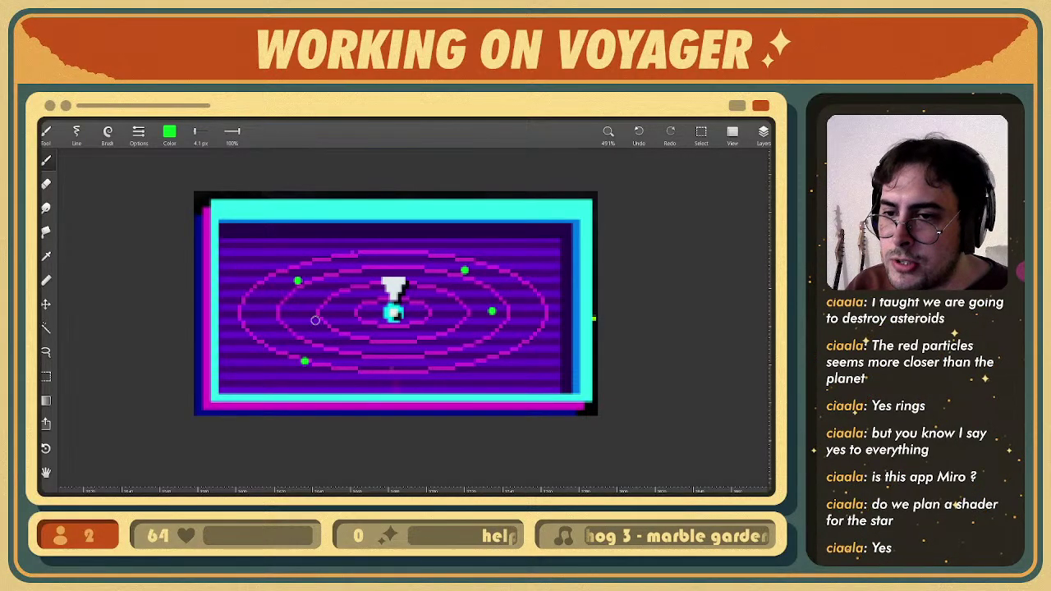
left_click(238, 319)
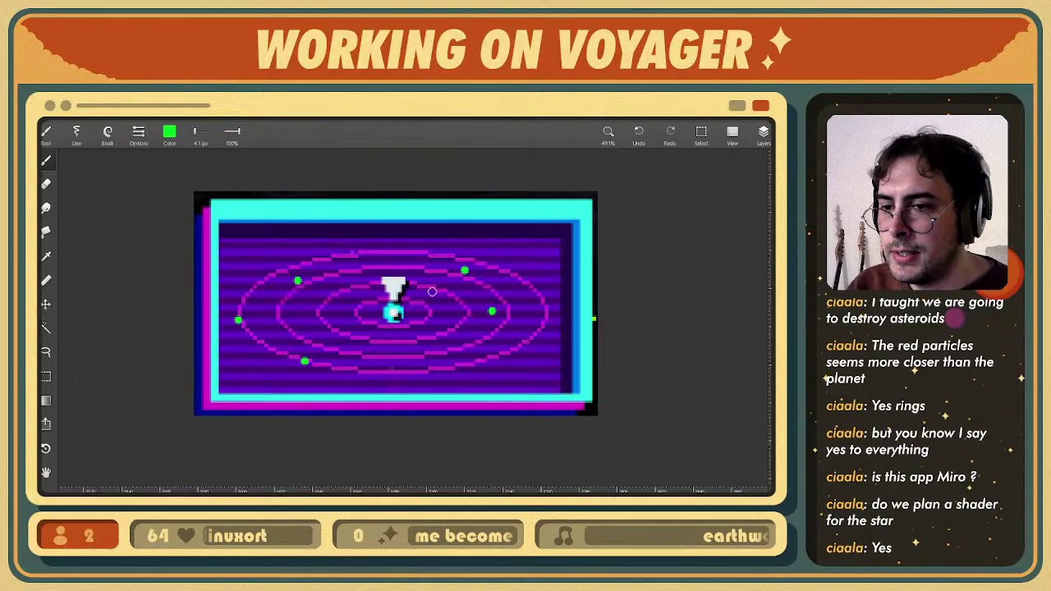
- Undo the five green dots on the minimap and return to the overall orbit sketch
key("ctrl+z")
key("ctrl+z")
scroll(440, 340, "down", 5)
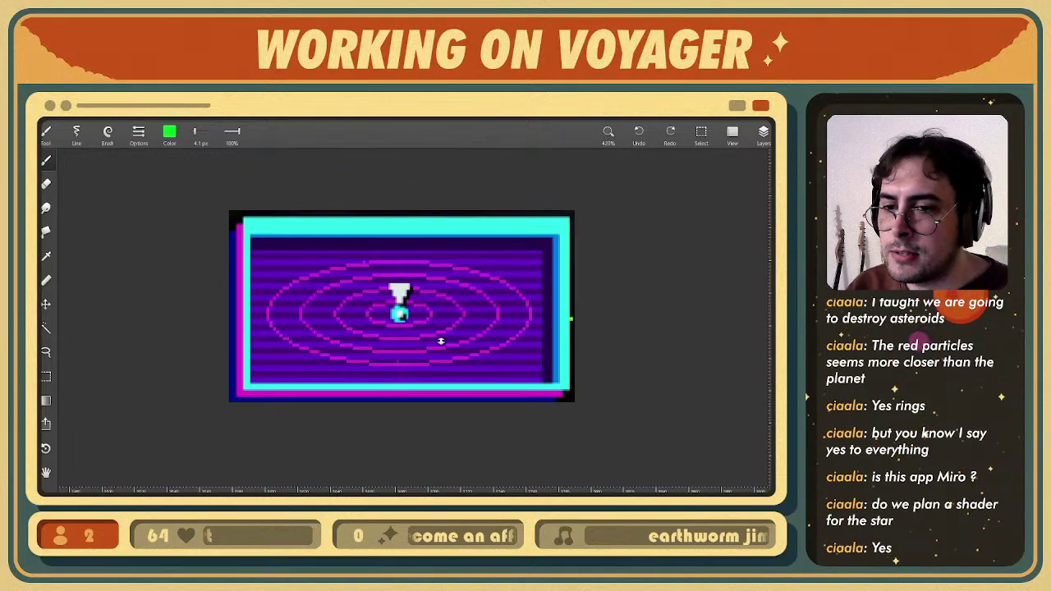
scroll(440, 379, "down", 5)
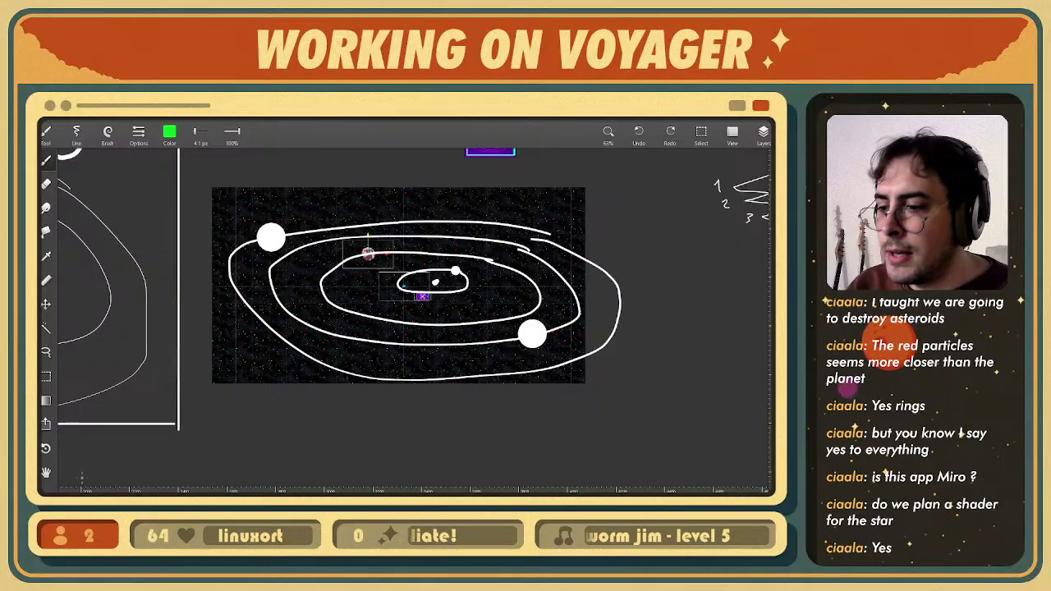
- Switch back to Figma and reread the Star / Planetary System bullets beside the orbit diagram
key("alt+Tab")
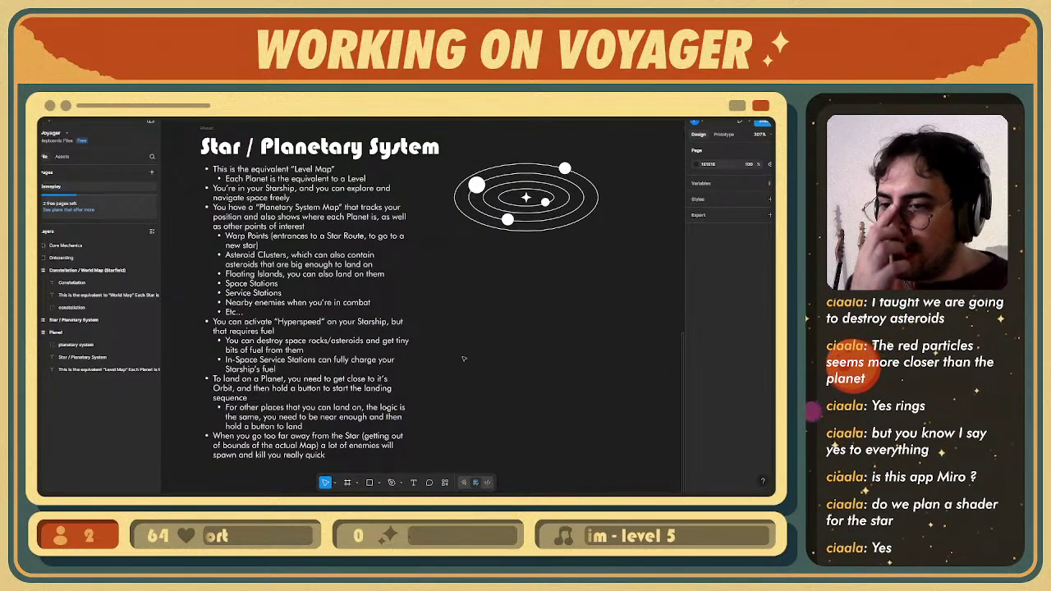
middle_click_drag(464, 359, 464, 330)
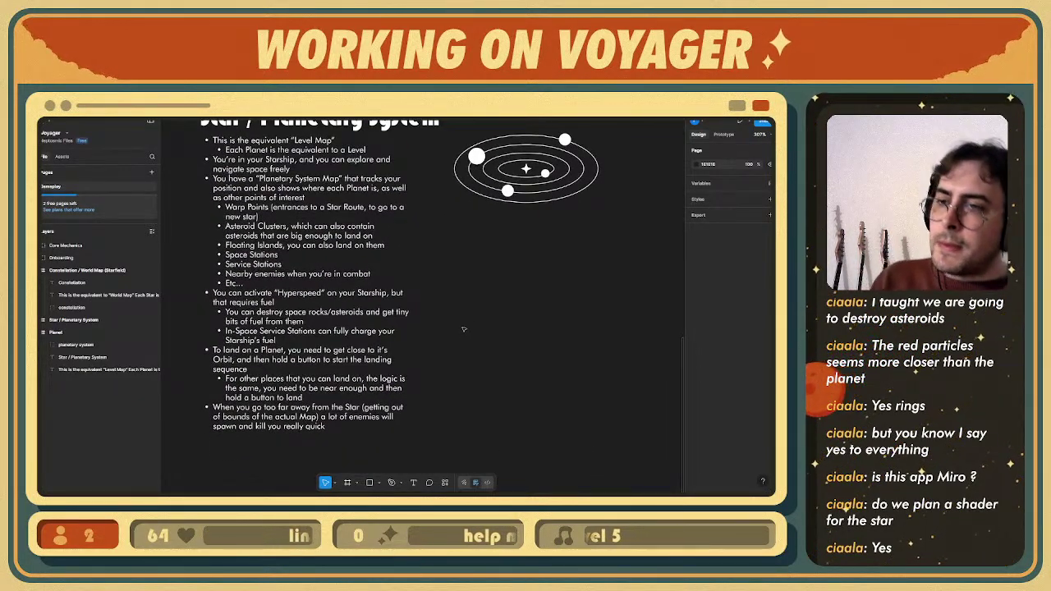
scroll(448, 339, "up", 2)
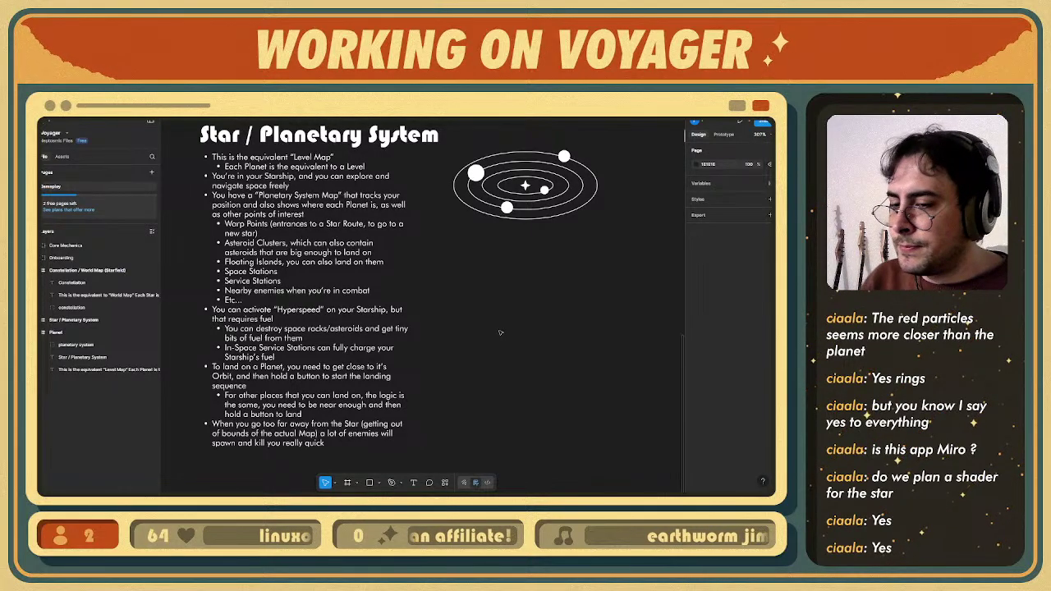
scroll(504, 339, "right", 2)
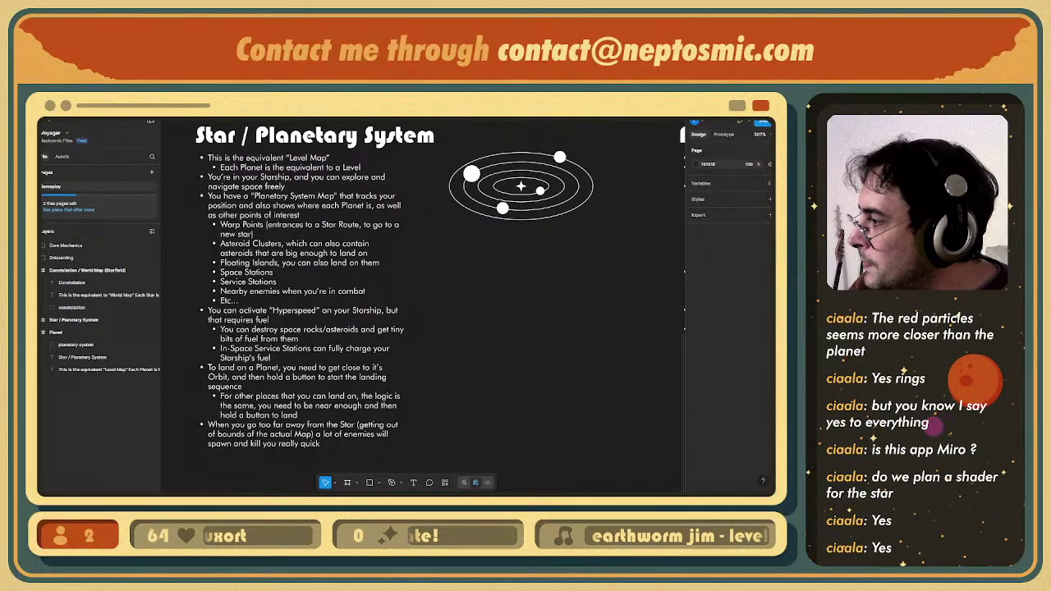
- Switch to the reference image board, try circling the roadside market below the crescent moons in green, and undo the strokes
key("alt+Tab")
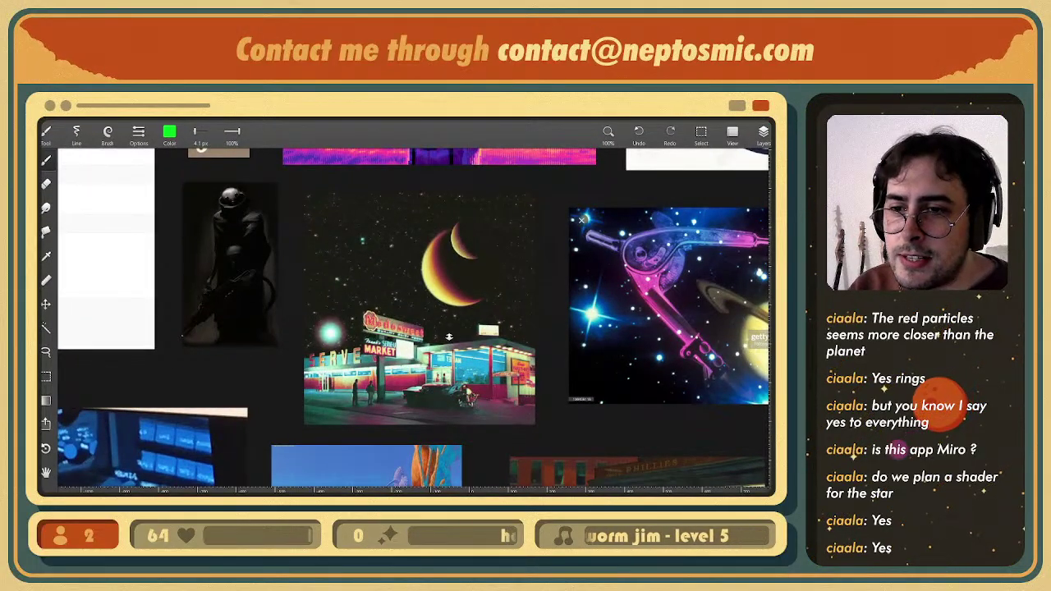
scroll(449, 337, "up", 3)
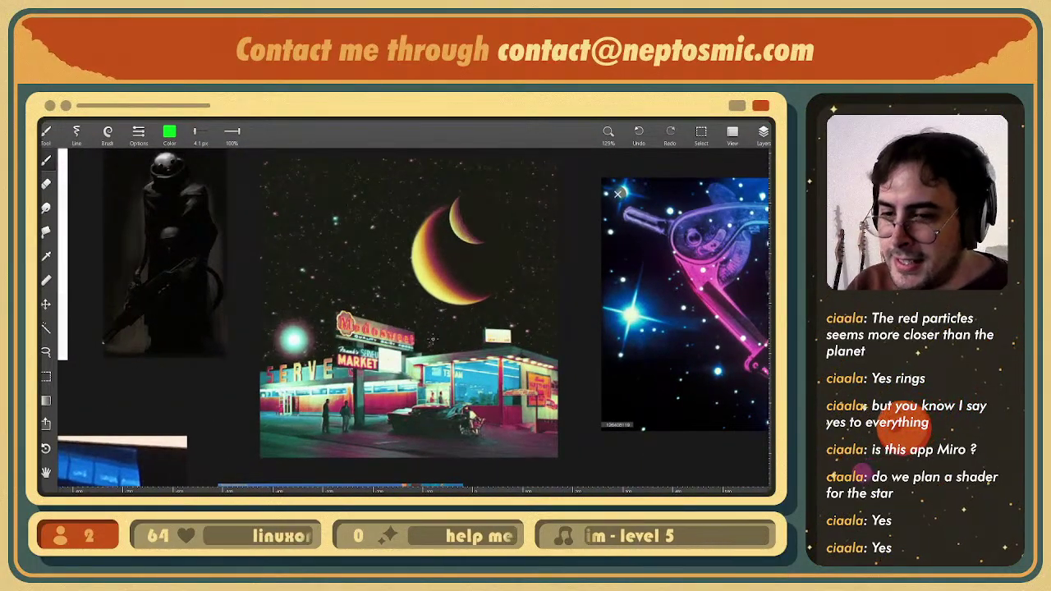
scroll(433, 339, "down", 2)
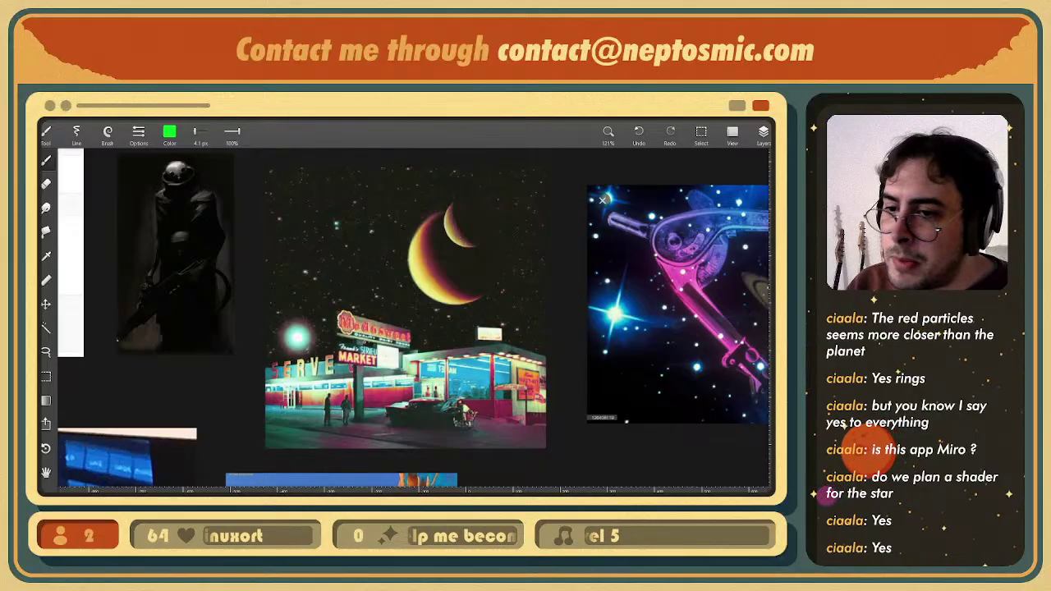
mouse_move(534, 305)
left_mouse_down()
mouse_move(539, 337)
mouse_move(312, 410)
mouse_move(460, 436)
left_mouse_up()
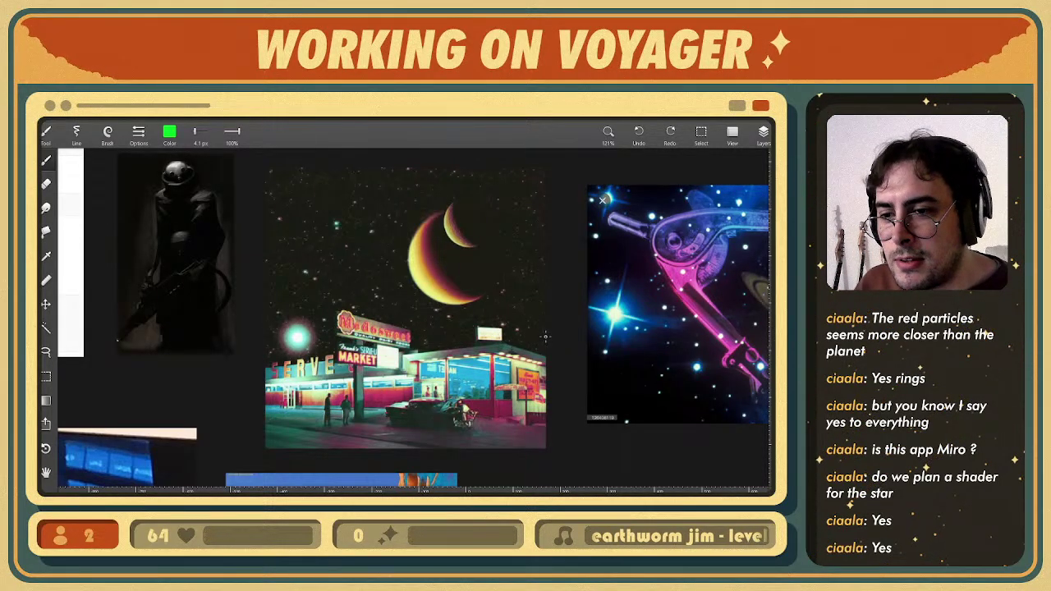
mouse_move(545, 333)
left_mouse_down()
mouse_move(275, 333)
mouse_move(361, 451)
mouse_move(564, 379)
left_mouse_up()
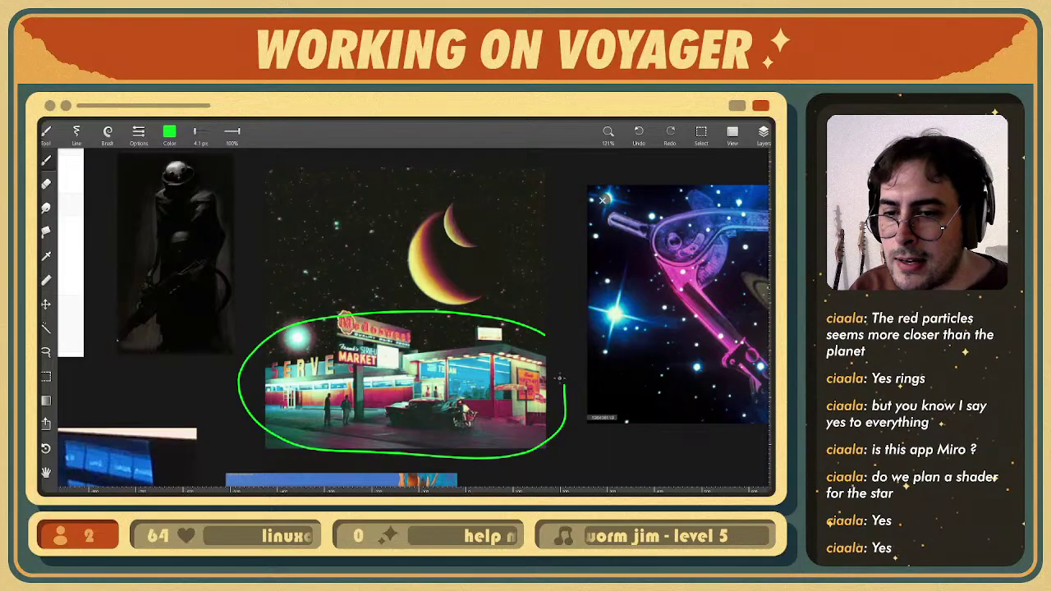
key("ctrl+z")
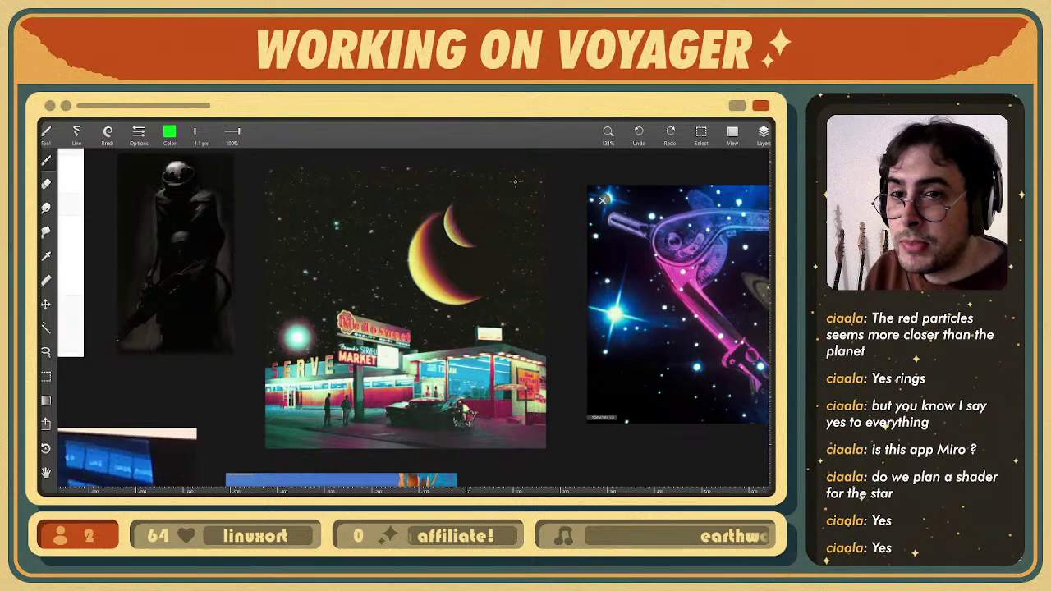
mouse_move(526, 394)
left_mouse_down()
mouse_move(558, 388)
mouse_move(403, 431)
mouse_move(406, 347)
mouse_move(475, 401)
left_mouse_up()
key("ctrl+z")
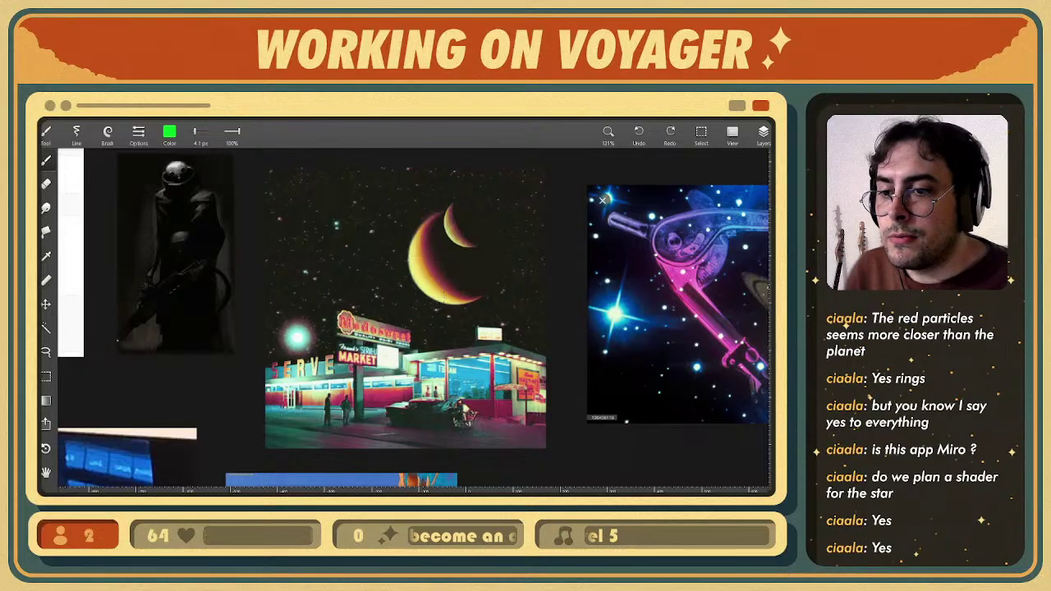
- Return to the Star / Planetary System section in Figma and review its full bullet list
key("alt+Tab")
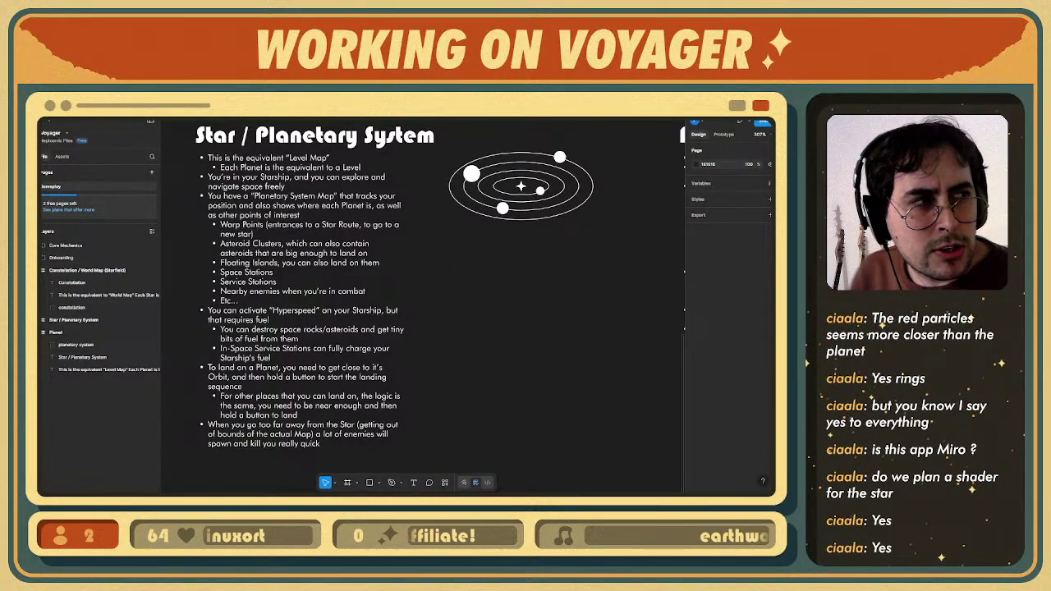
middle_click_drag(440, 327, 434, 335)
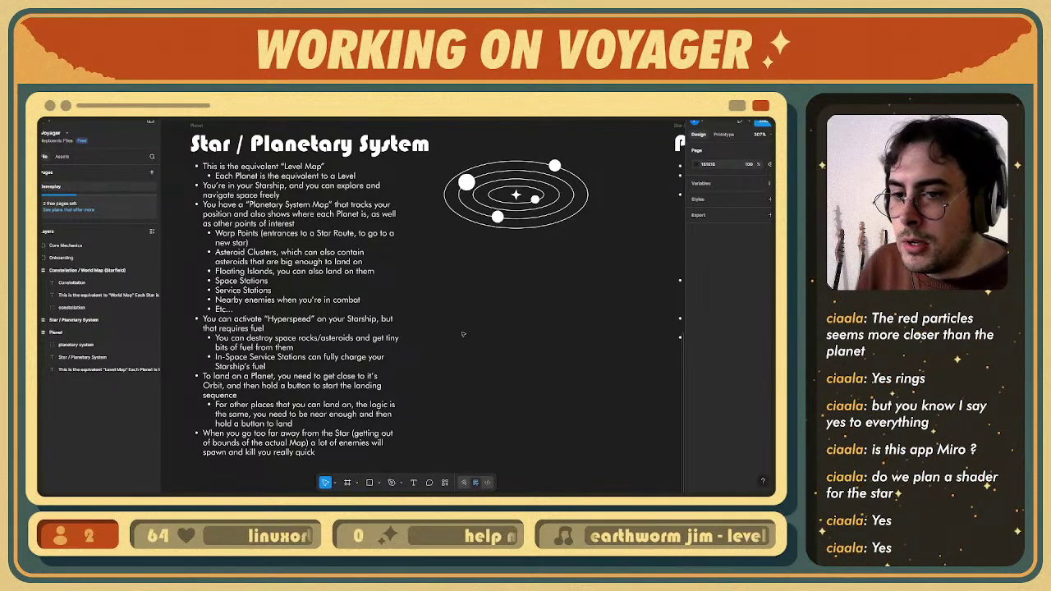
- Switch from Figma to the sketch canvas and examine the starship flight frame beside the asteroids and floating island
scroll(463, 334, "down", 2)
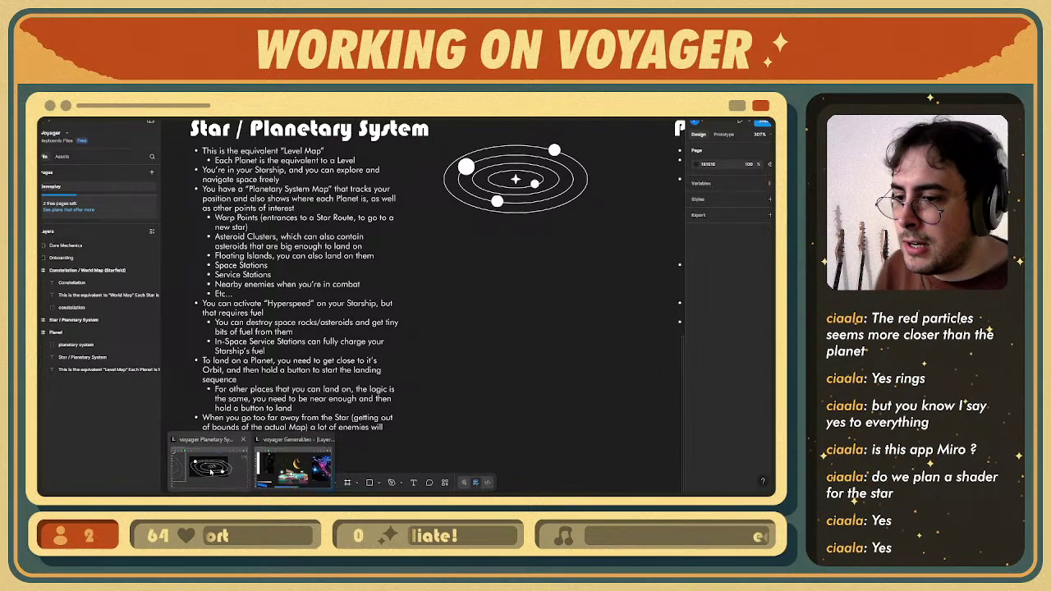
left_click(211, 473)
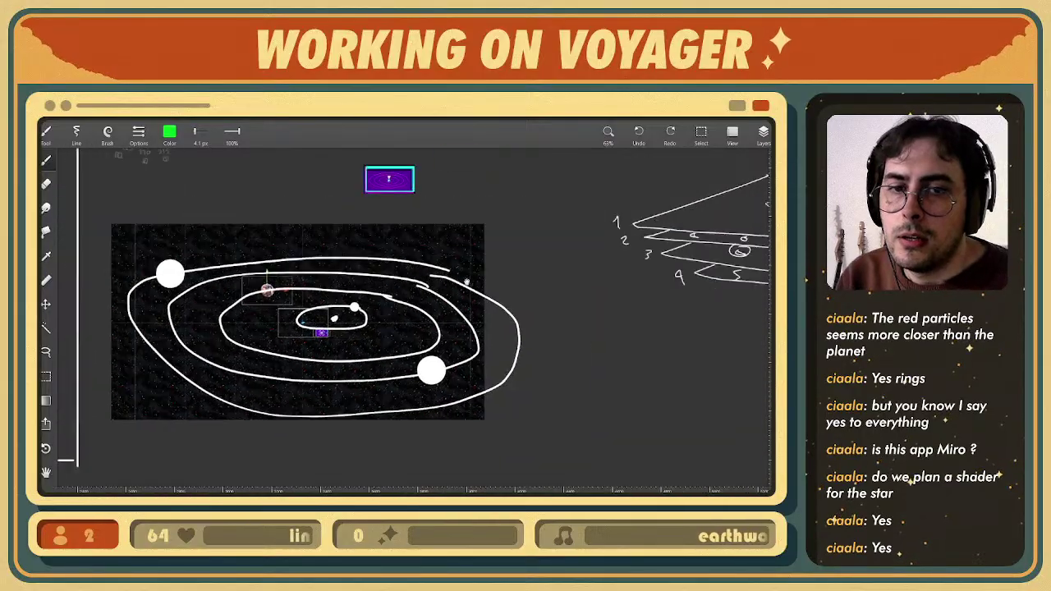
middle_click_drag(466, 282, 223, 396)
scroll(363, 465, "down", 1)
mouse_move(353, 156)
middle_mouse_down()
mouse_move(428, 257)
mouse_move(503, 305)
middle_mouse_up()
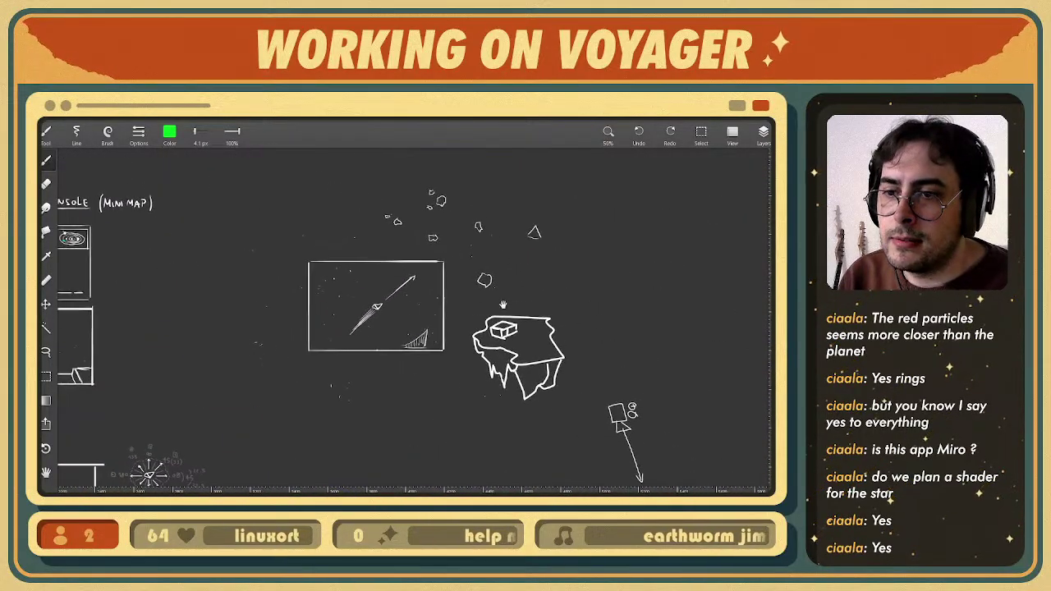
scroll(502, 305, "up", 2)
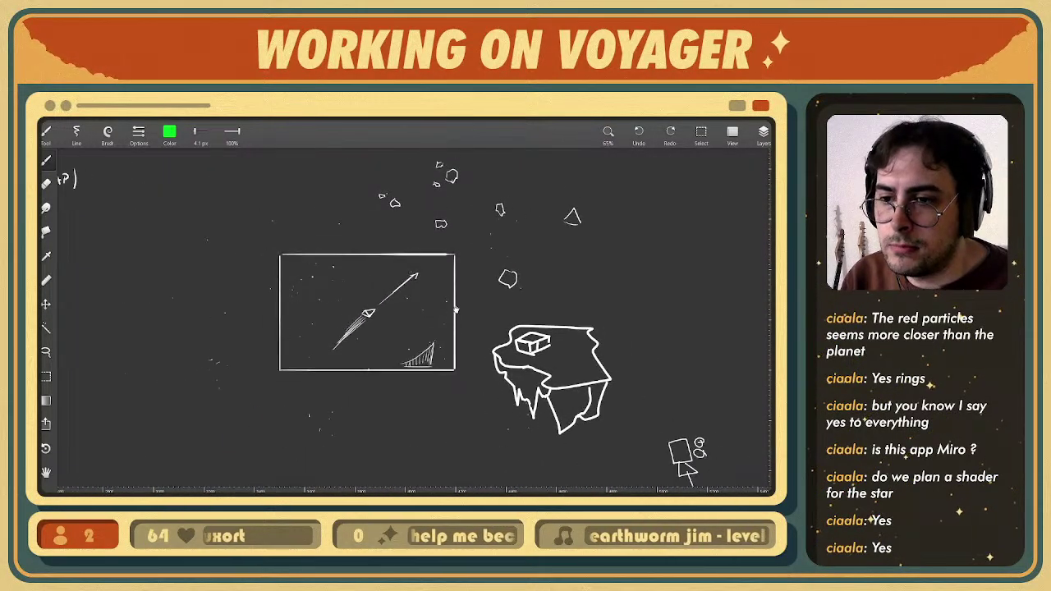
scroll(520, 415, "up", 2)
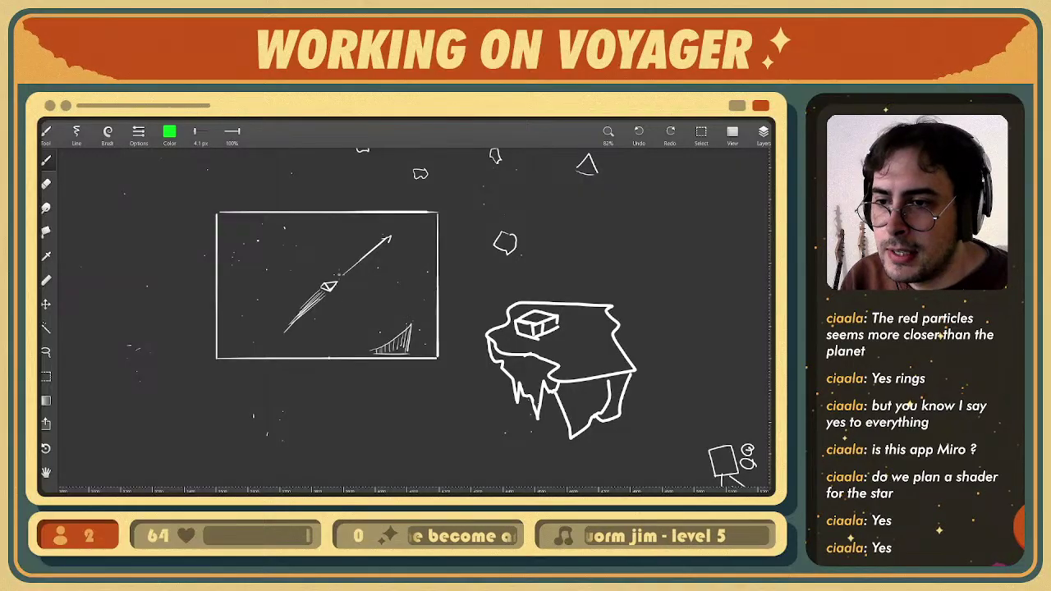
middle_click_drag(340, 283, 355, 300)
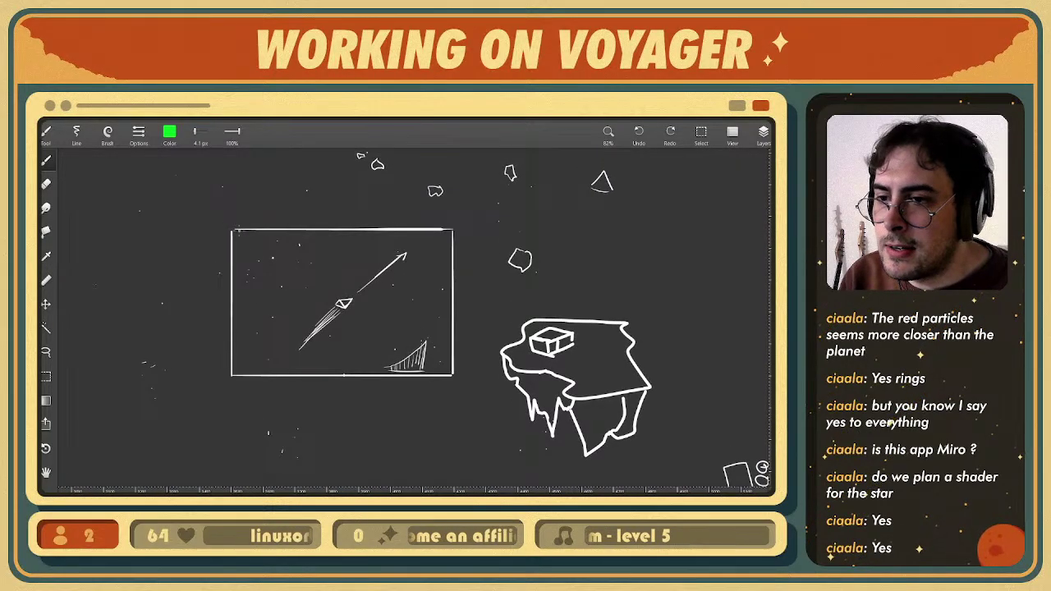
- Try green strokes over the starship flight frame and a winding route past the asteroids to the floating island
left_click_drag(234, 231, 446, 311)
mouse_move(451, 243)
left_mouse_down()
mouse_move(256, 372)
mouse_move(284, 225)
mouse_move(309, 225)
left_mouse_up()
key("ctrl+z")
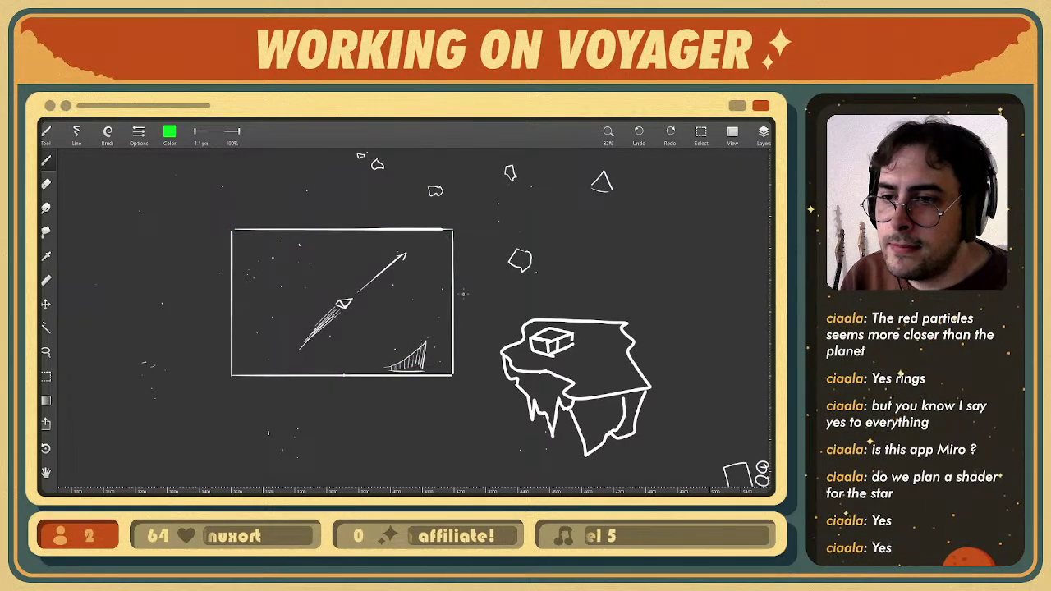
mouse_move(338, 293)
left_mouse_down()
mouse_move(360, 315)
mouse_move(365, 299)
left_mouse_up()
mouse_move(237, 286)
left_mouse_down()
mouse_move(312, 349)
mouse_move(427, 157)
mouse_move(567, 402)
left_mouse_up()
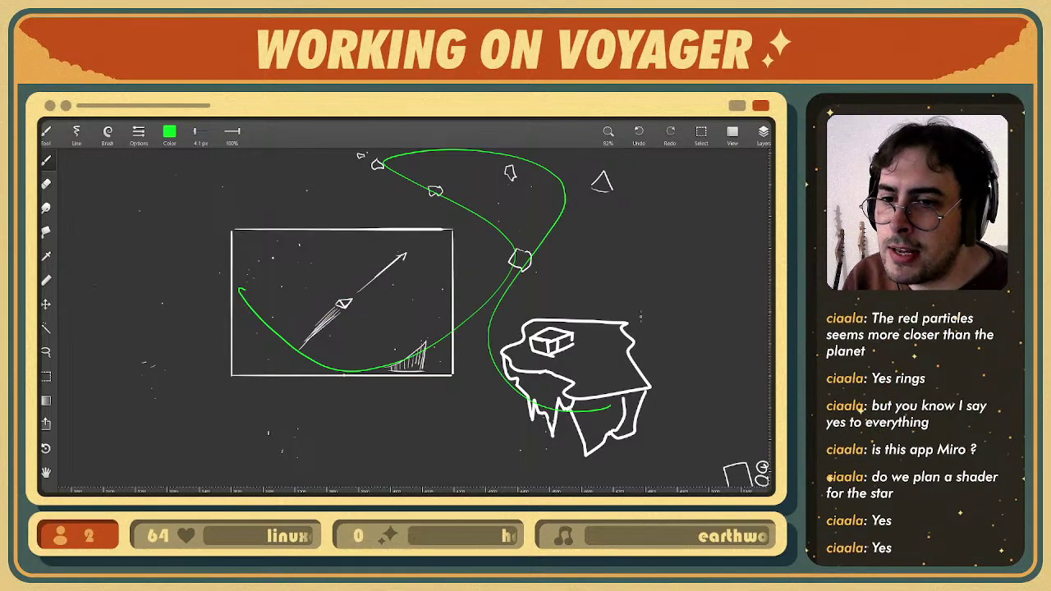
mouse_move(611, 292)
left_mouse_down()
mouse_move(560, 317)
mouse_move(530, 304)
mouse_move(527, 288)
mouse_move(482, 249)
left_mouse_up()
- Try green strokes around the floating island sketch and undo them
scroll(529, 326, "up", 2)
mouse_move(535, 287)
left_mouse_down()
mouse_move(331, 278)
mouse_move(564, 380)
mouse_move(525, 266)
left_mouse_up()
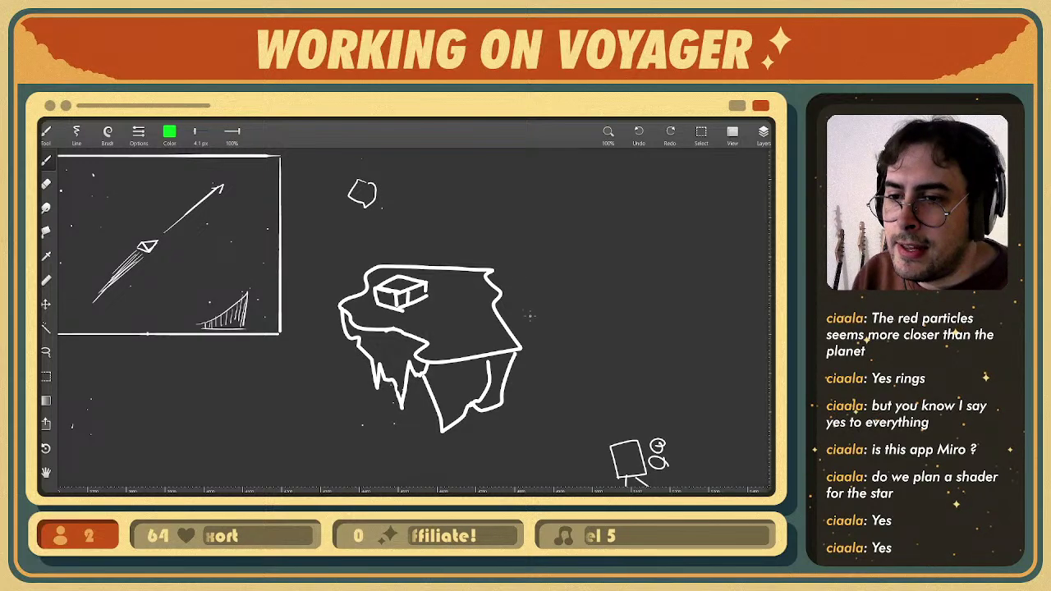
mouse_move(529, 299)
left_mouse_down()
mouse_move(445, 245)
mouse_move(296, 386)
mouse_move(530, 288)
mouse_move(391, 235)
mouse_move(542, 325)
mouse_move(548, 366)
left_mouse_up()
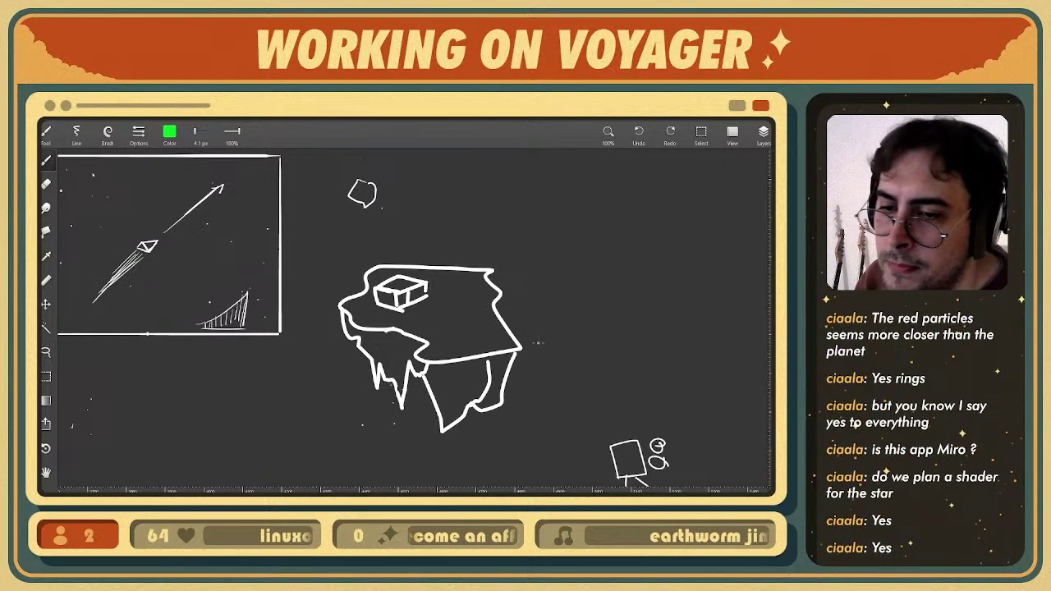
mouse_move(560, 354)
left_mouse_down()
mouse_move(534, 340)
mouse_move(455, 234)
left_mouse_up()
key("ctrl+z")
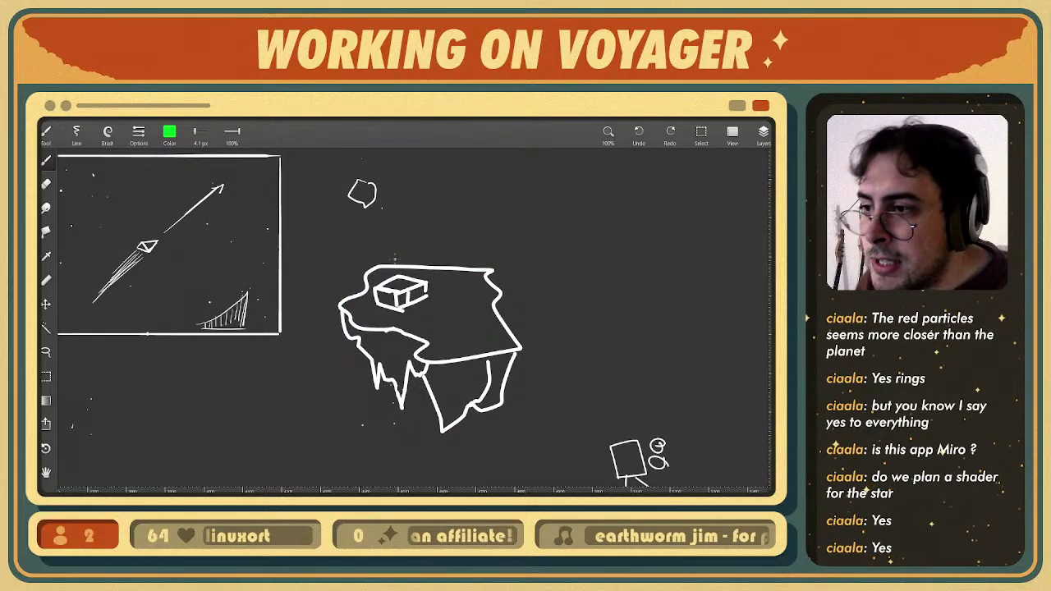
mouse_move(386, 423)
left_mouse_down()
mouse_move(507, 396)
mouse_move(316, 284)
left_mouse_up()
key("ctrl+z")
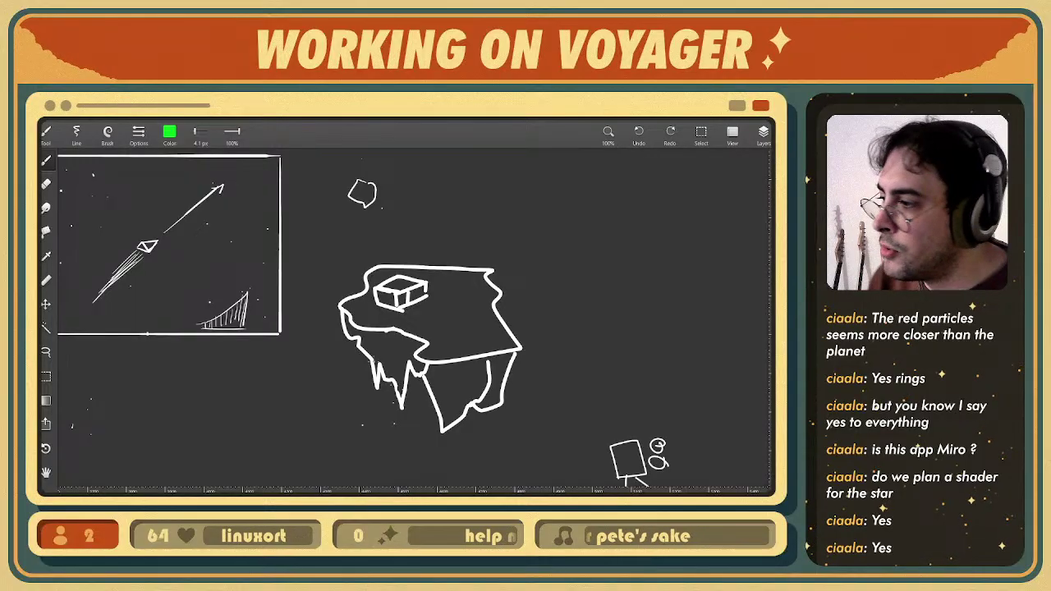
- Switch back to Figma and review the Star / Planetary System bullets and the orbit diagram up close
mouse_move(296, 302)
middle_mouse_down()
mouse_move(543, 375)
mouse_move(491, 342)
middle_mouse_up()
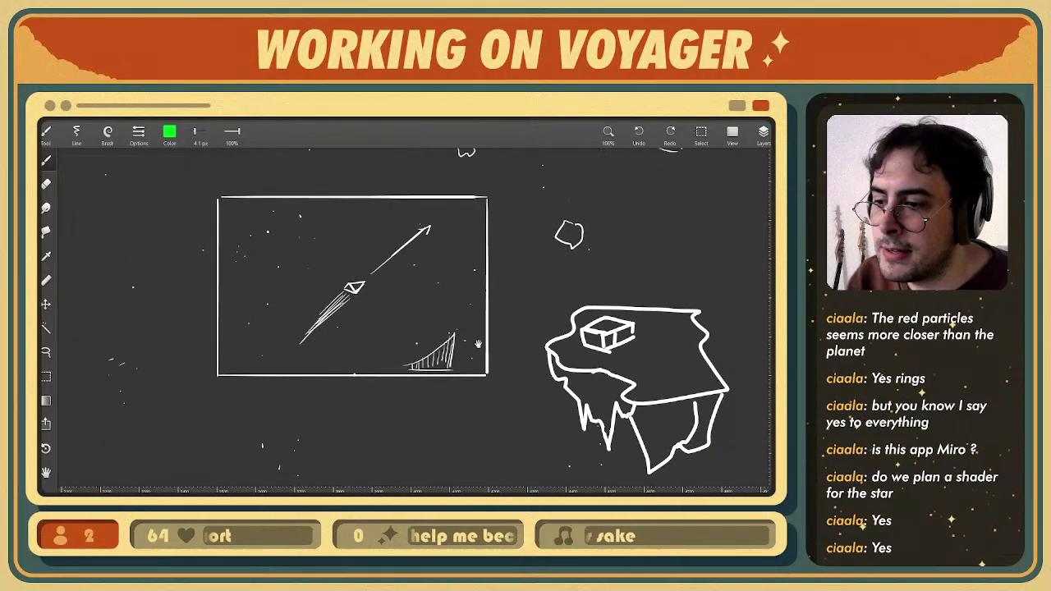
key("alt+Tab")
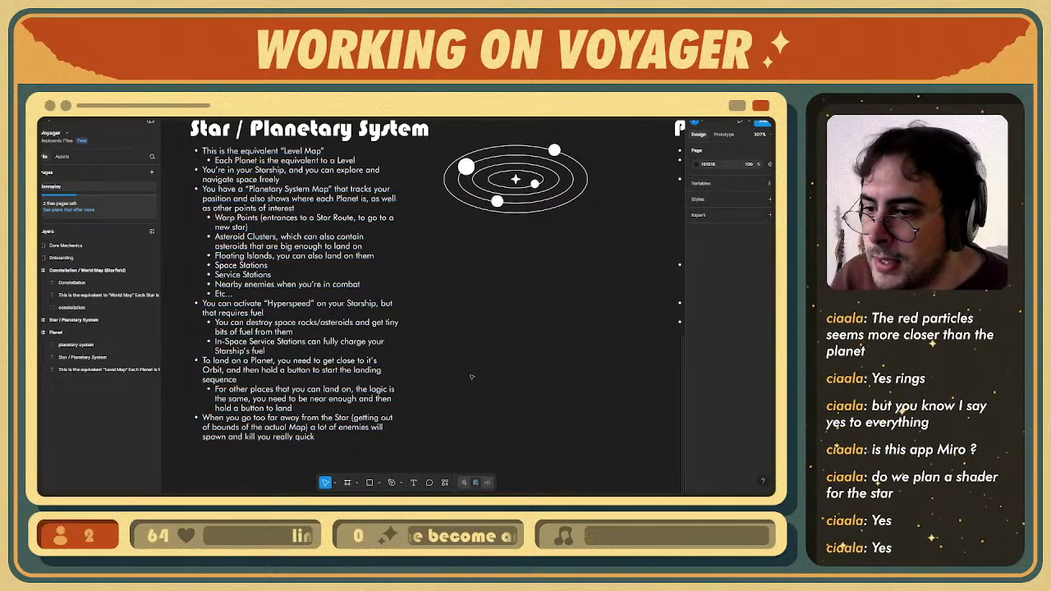
scroll(491, 390, "down", 2)
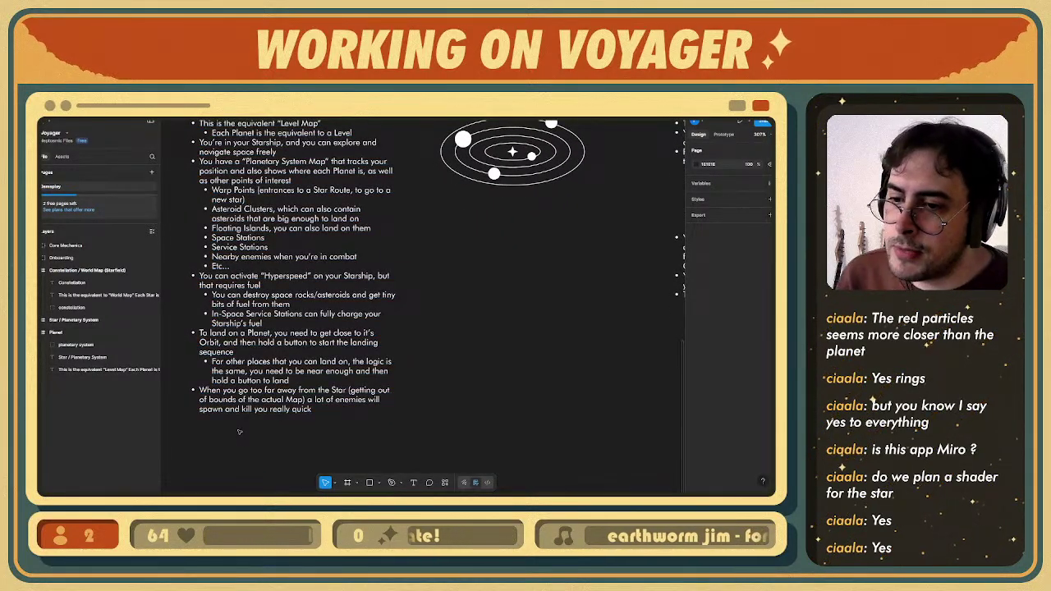
middle_click_drag(535, 266, 425, 413)
scroll(400, 287, "up", 5, "ctrl")
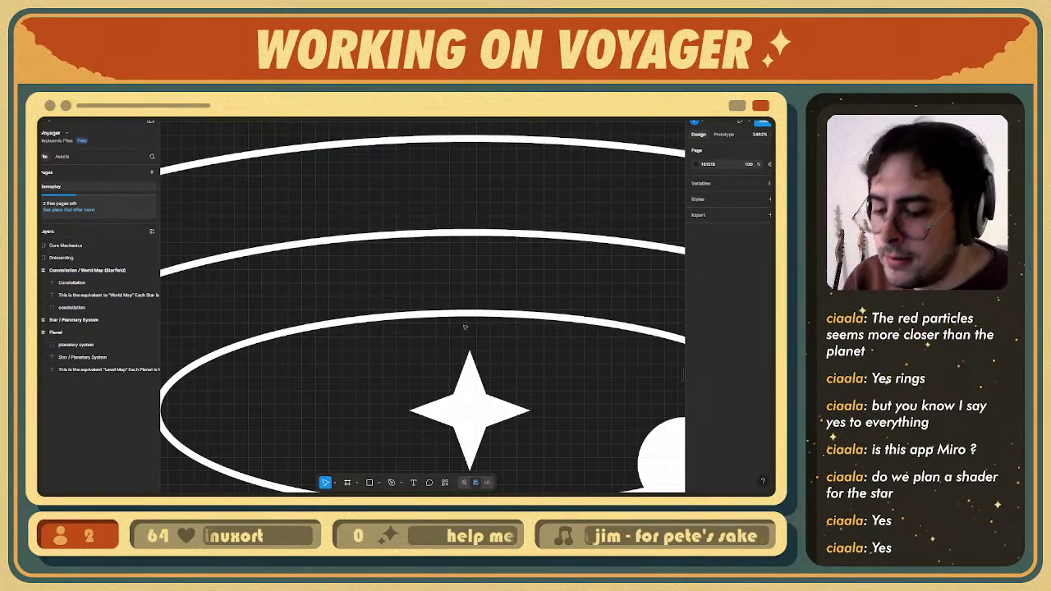
scroll(464, 326, "down", 10, "ctrl")
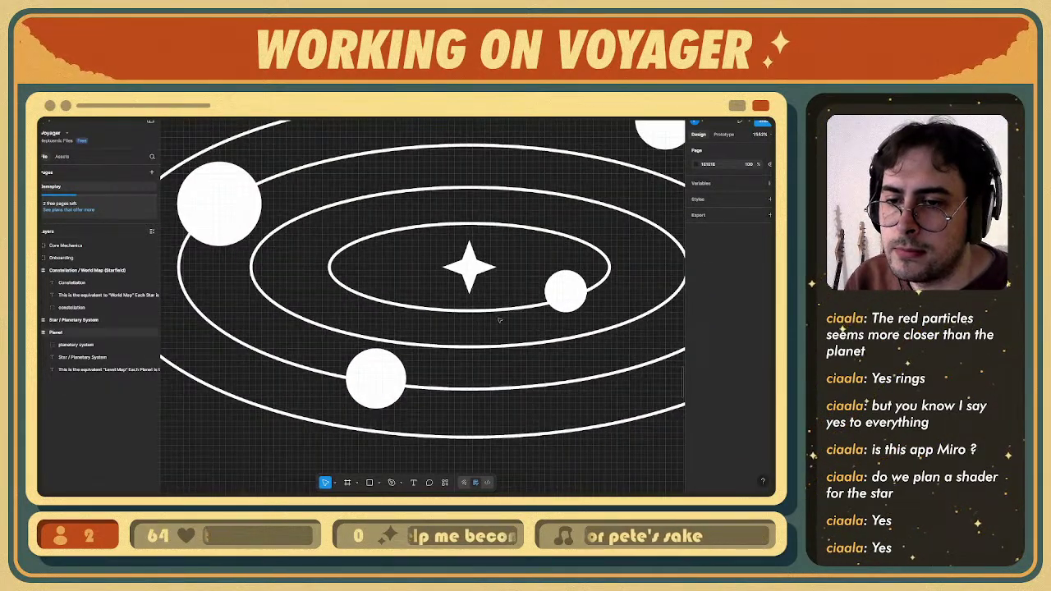
scroll(497, 315, "right", 3)
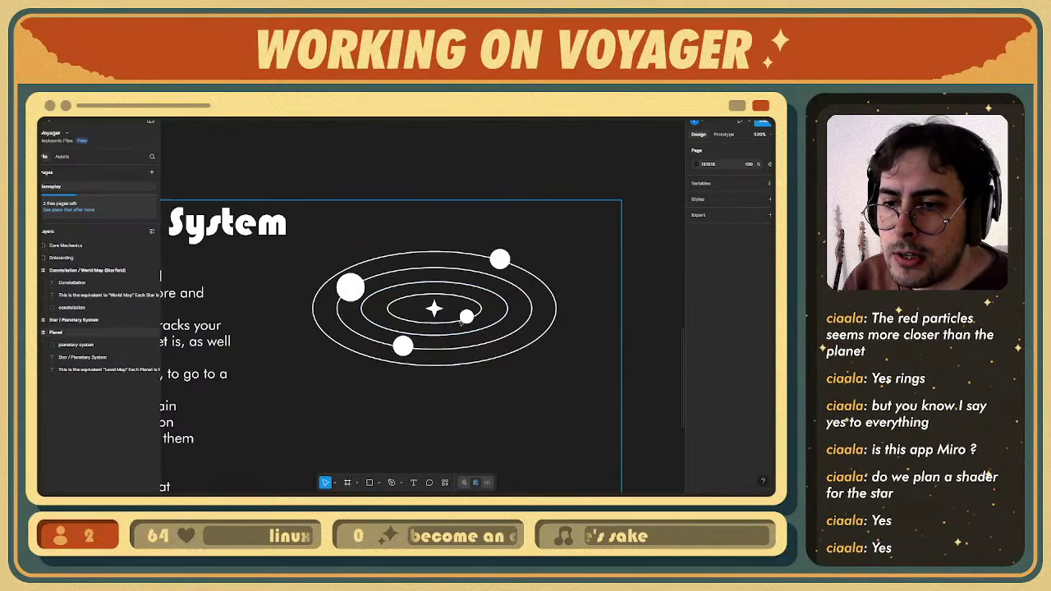
scroll(460, 327, "up", 1, "ctrl")
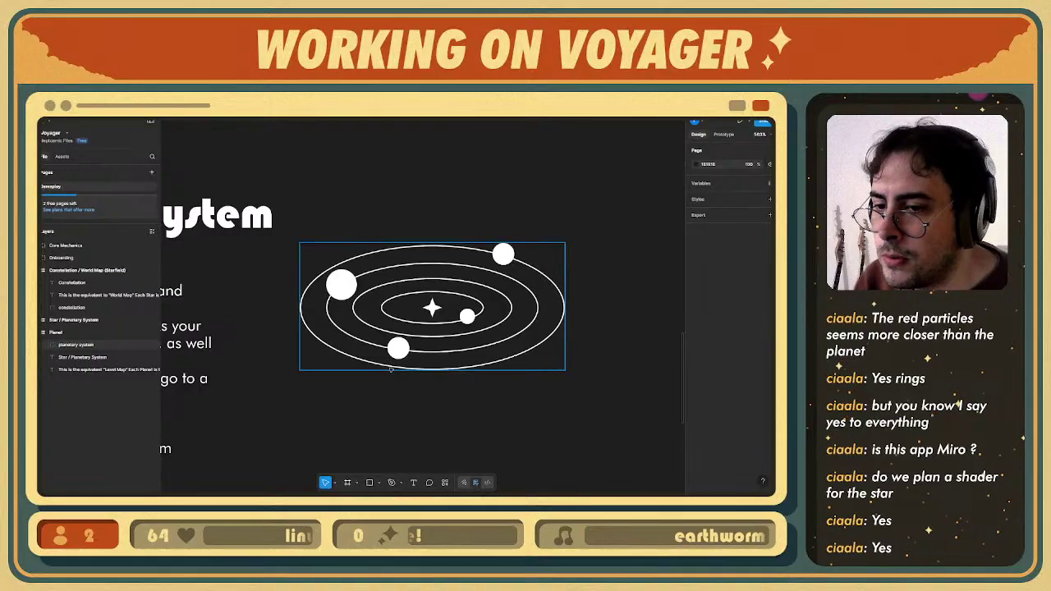
scroll(392, 362, "down", 10, "ctrl")
scroll(288, 302, "left", 4)
scroll(289, 302, "left", 3)
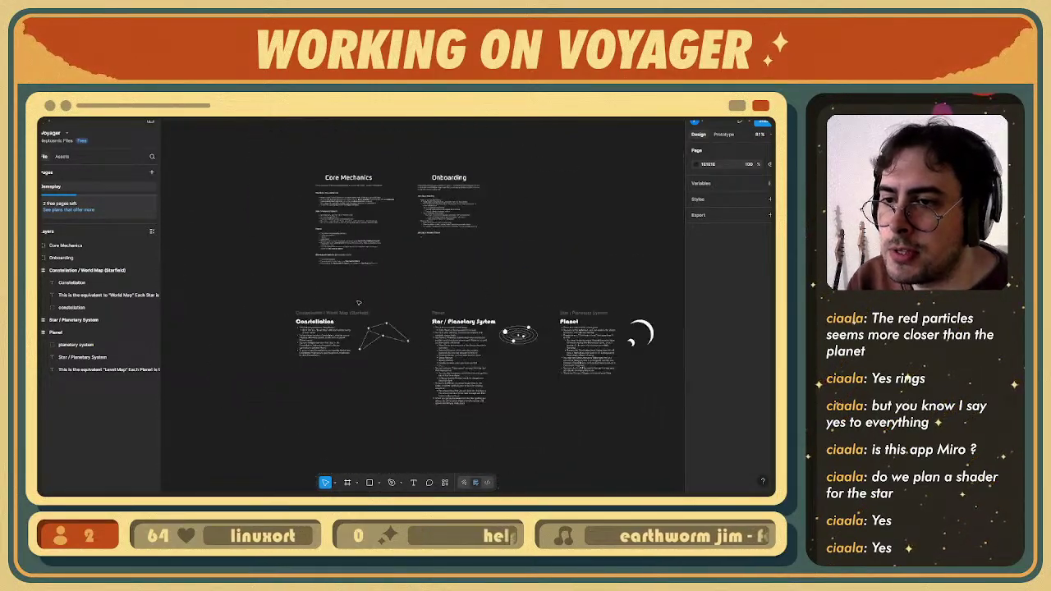
scroll(439, 213, "up", 6, "ctrl")
middle_click_drag(439, 212, 434, 206)
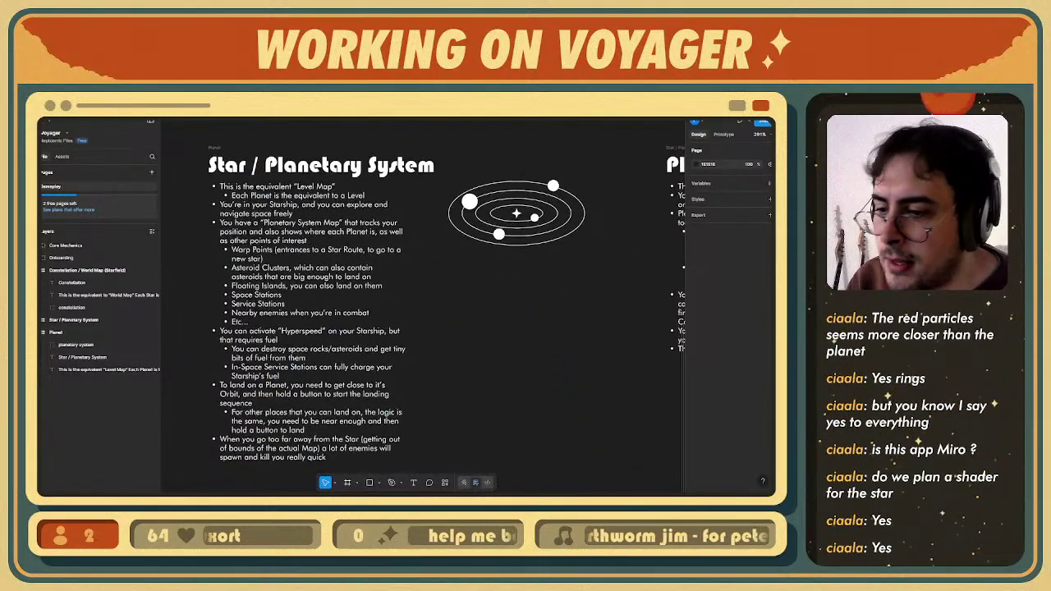
- Switch to the sketch canvas and return to the framed overall orbit sketch
key("alt+Tab")
scroll(419, 348, "down", 3)
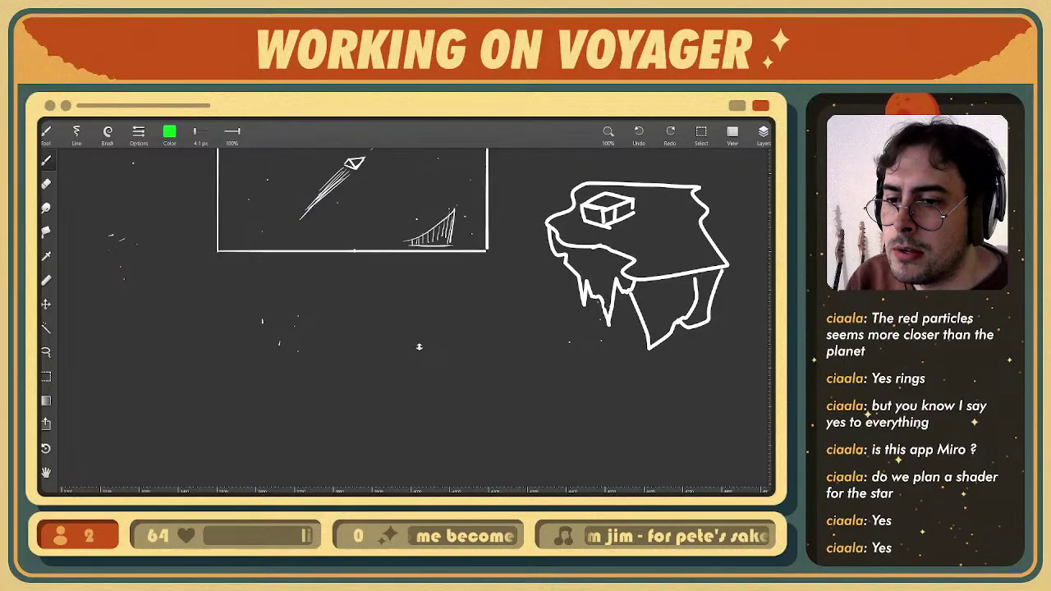
scroll(420, 347, "down", 3, "ctrl")
middle_click_drag(251, 402, 559, 299)
mouse_move(217, 444)
middle_mouse_down()
mouse_move(465, 308)
mouse_move(470, 325)
middle_mouse_up()
scroll(463, 317, "up", 1, "ctrl")
- Select the small starship marker beside the star and move it out to the outermost orbit beyond the asteroid cluster
key("m")
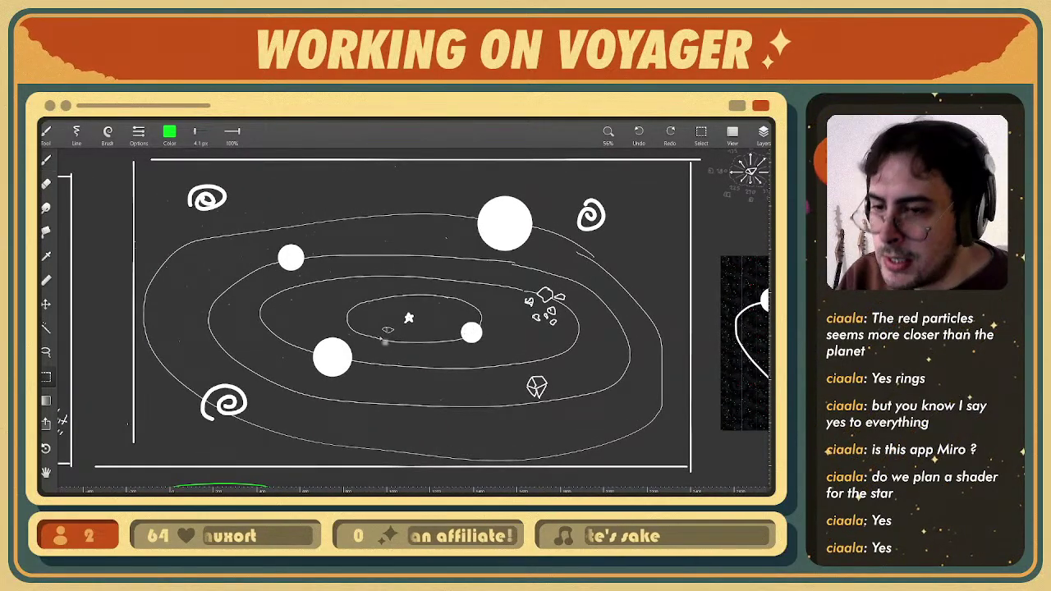
left_click_drag(377, 324, 401, 336)
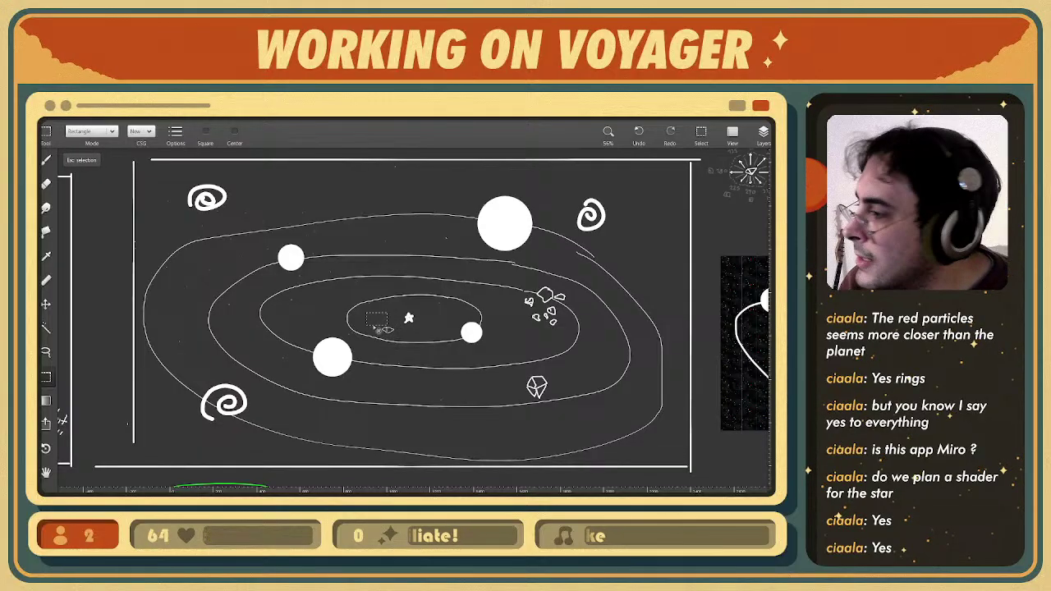
left_click(764, 135)
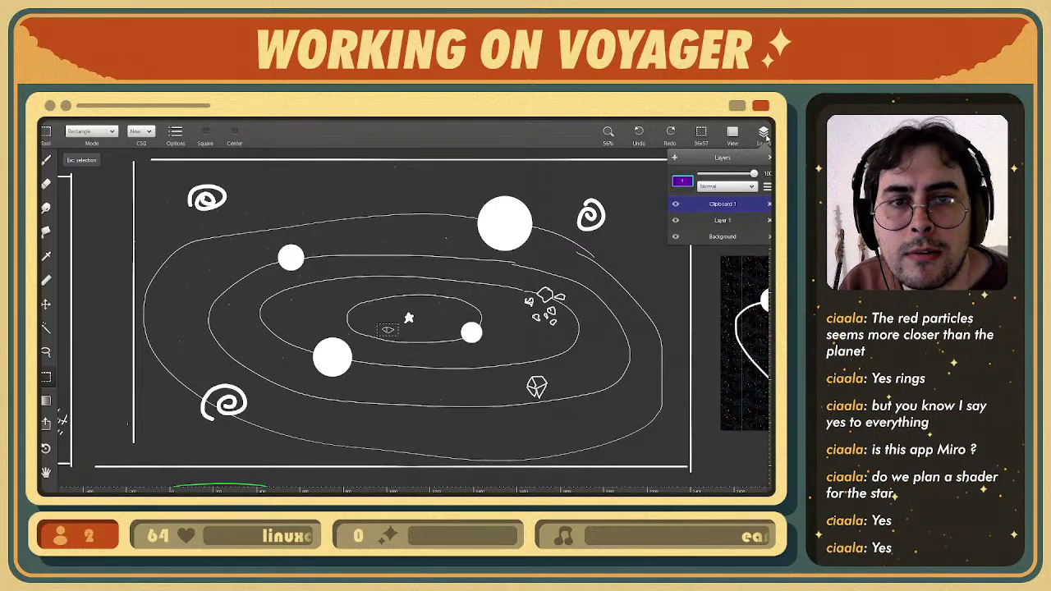
left_click(764, 134)
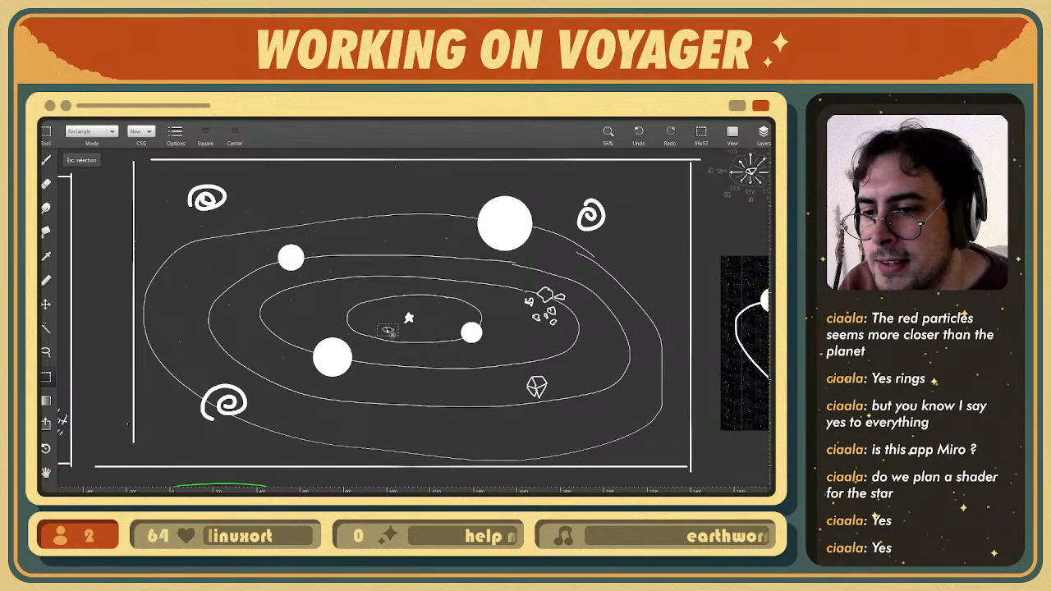
mouse_move(383, 327)
left_mouse_down()
mouse_move(370, 305)
mouse_move(407, 246)
mouse_move(487, 220)
mouse_move(585, 328)
mouse_move(650, 325)
mouse_move(399, 372)
mouse_move(454, 254)
mouse_move(571, 420)
mouse_move(575, 293)
mouse_move(612, 291)
mouse_move(584, 291)
mouse_move(723, 221)
mouse_move(698, 237)
mouse_move(735, 230)
mouse_move(622, 271)
left_mouse_up()
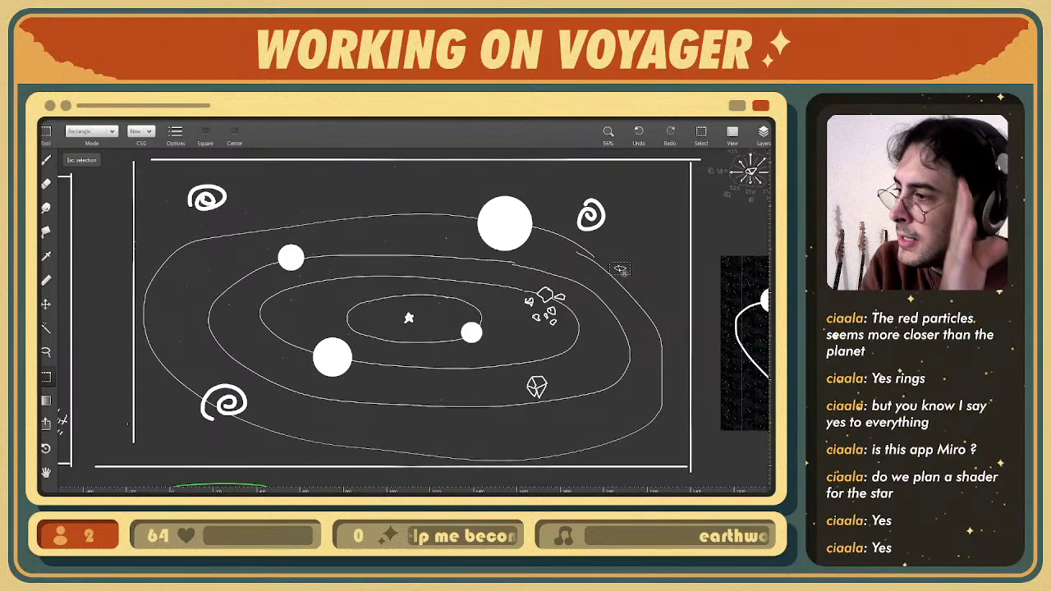
mouse_move(621, 270)
left_mouse_down()
mouse_move(604, 279)
mouse_move(750, 210)
mouse_move(618, 249)
left_mouse_up()
- Return the starship marker to its place beside the star inside the innermost orbit
scroll(614, 306, "down", 5)
scroll(633, 296, "up", 4)
scroll(617, 249, "down", 6)
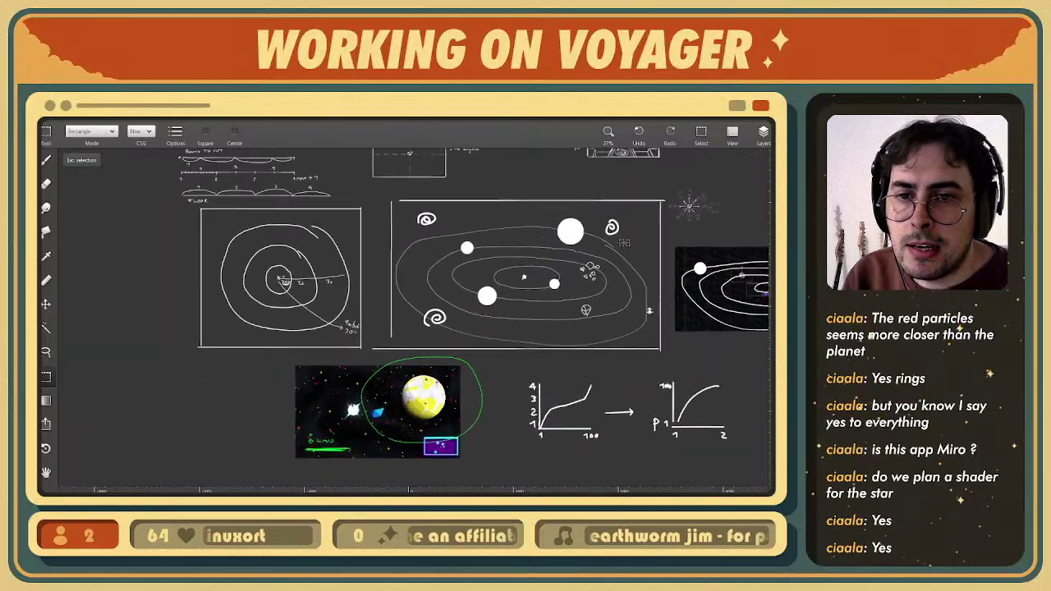
middle_click_drag(617, 249, 423, 312)
left_click_drag(422, 311, 502, 280)
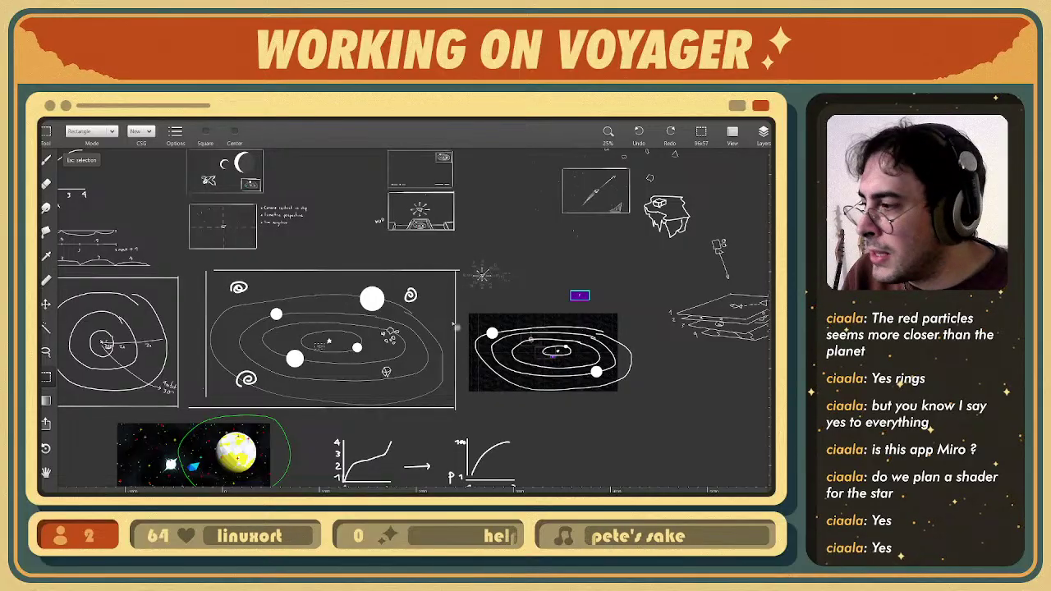
scroll(353, 372, "up", 2)
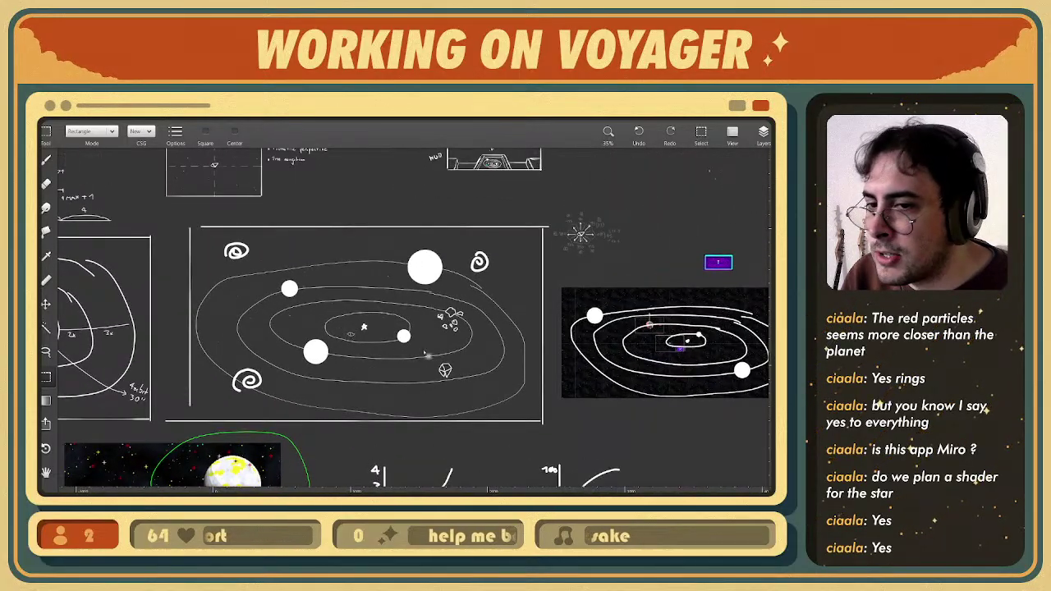
- Examine the framed planetary system sketch and try a temporary green annotation stroke on it, undoing it
scroll(468, 371, "down", 2)
scroll(287, 362, "up", 5)
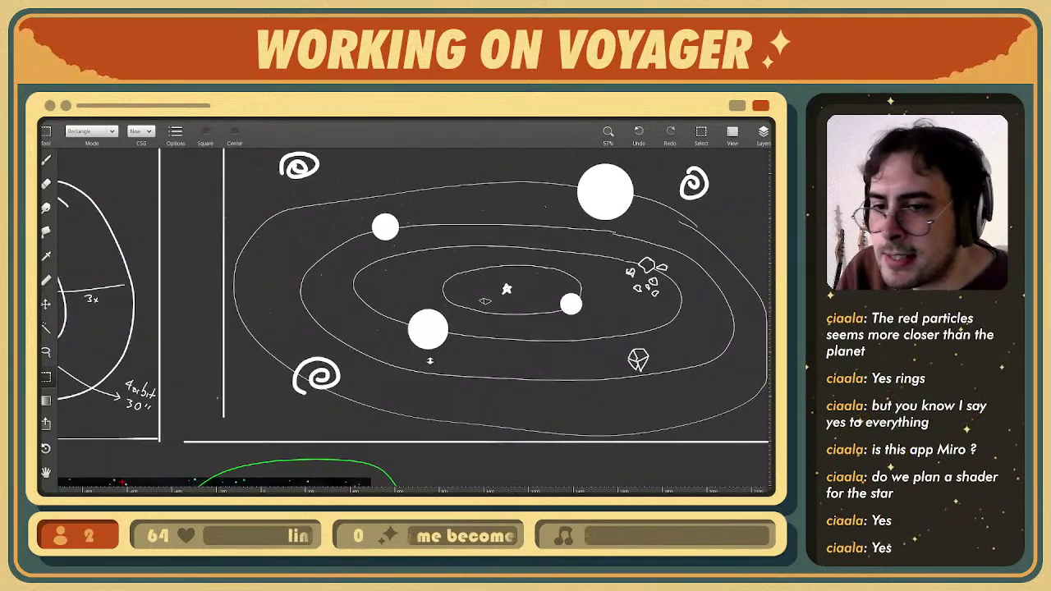
middle_click_drag(467, 361, 371, 388)
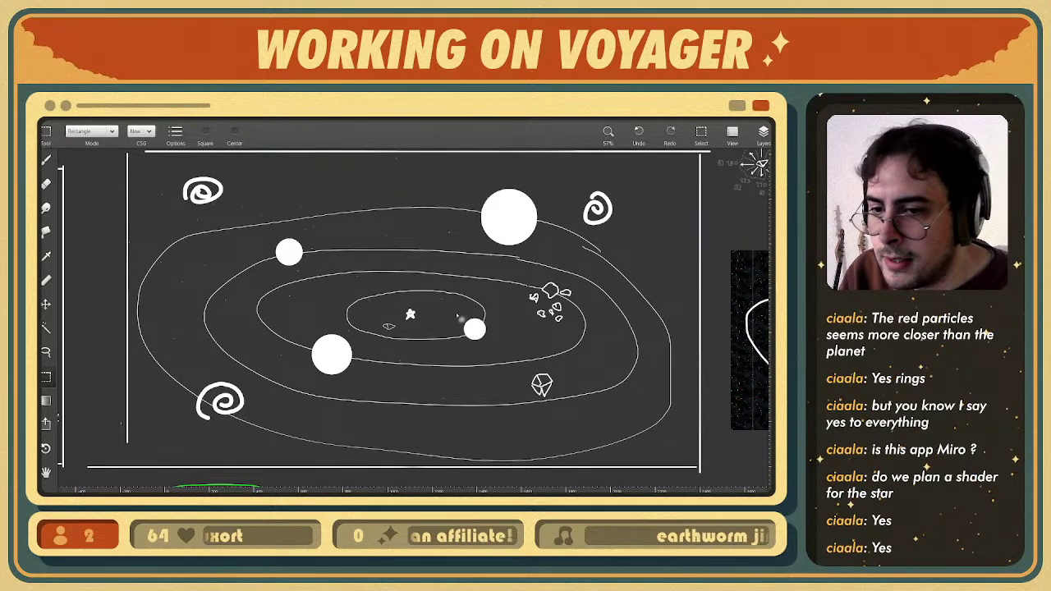
scroll(461, 318, "down", 2)
middle_click_drag(461, 364, 460, 312, "ctrl")
middle_click_drag(485, 370, 451, 366)
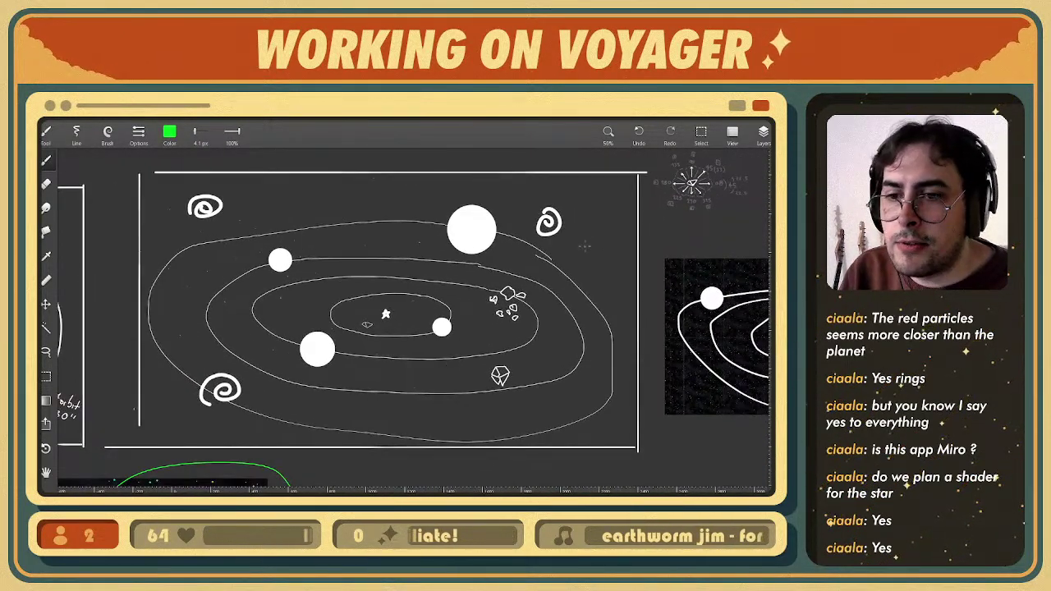
mouse_move(460, 172)
left_mouse_down()
mouse_move(572, 173)
mouse_move(618, 475)
mouse_move(92, 454)
mouse_move(129, 220)
mouse_move(353, 176)
mouse_move(429, 179)
left_mouse_up()
key("ctrl+z")
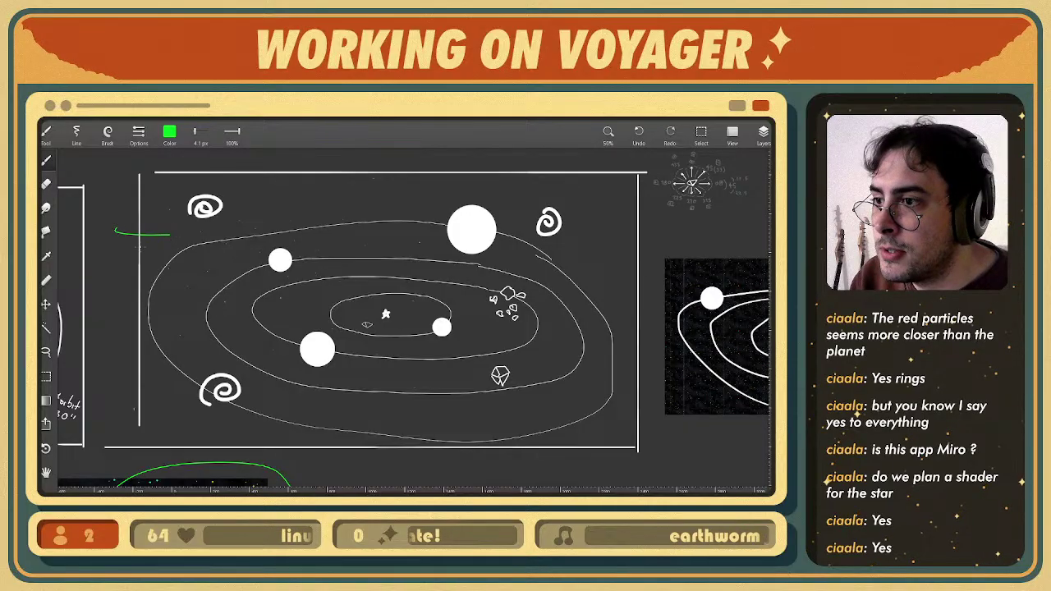
- Try to move the small ship beside the star to outside the system's frame using a rectangular selection
key("m")
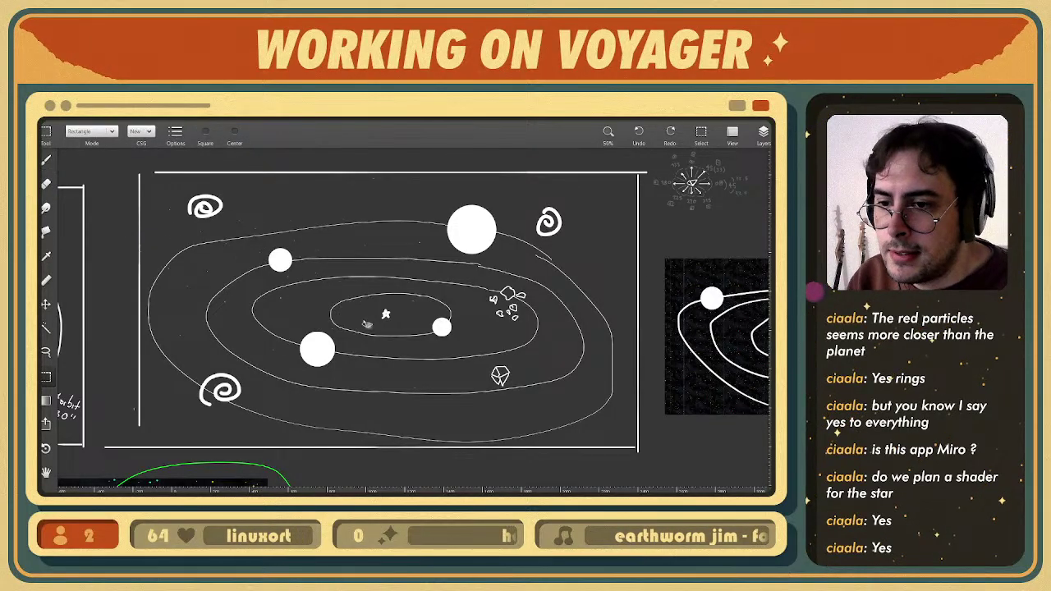
left_click_drag(358, 319, 658, 471)
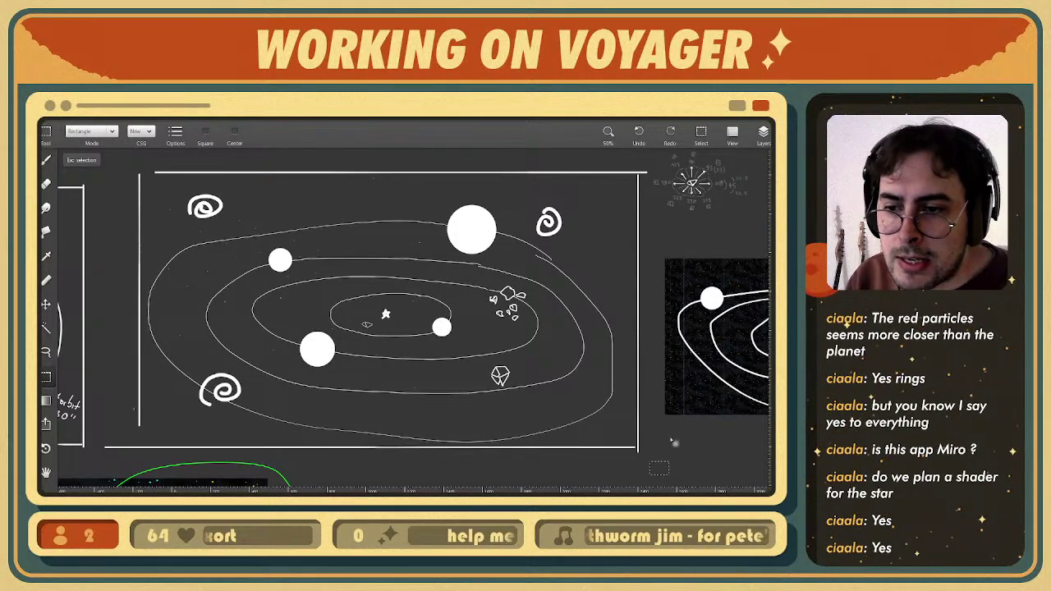
key("ctrl+z")
- Merge the Clipboard 1 layer into the layer below it
left_click(765, 133)
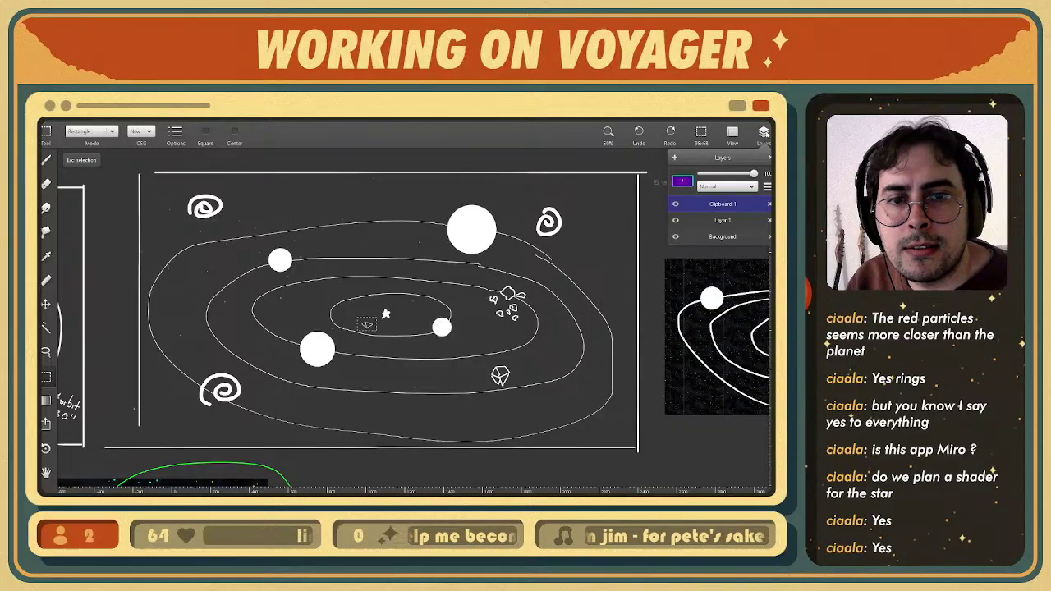
key("ctrl+e")
left_click(766, 133)
middle_click_drag(428, 370, 376, 293)
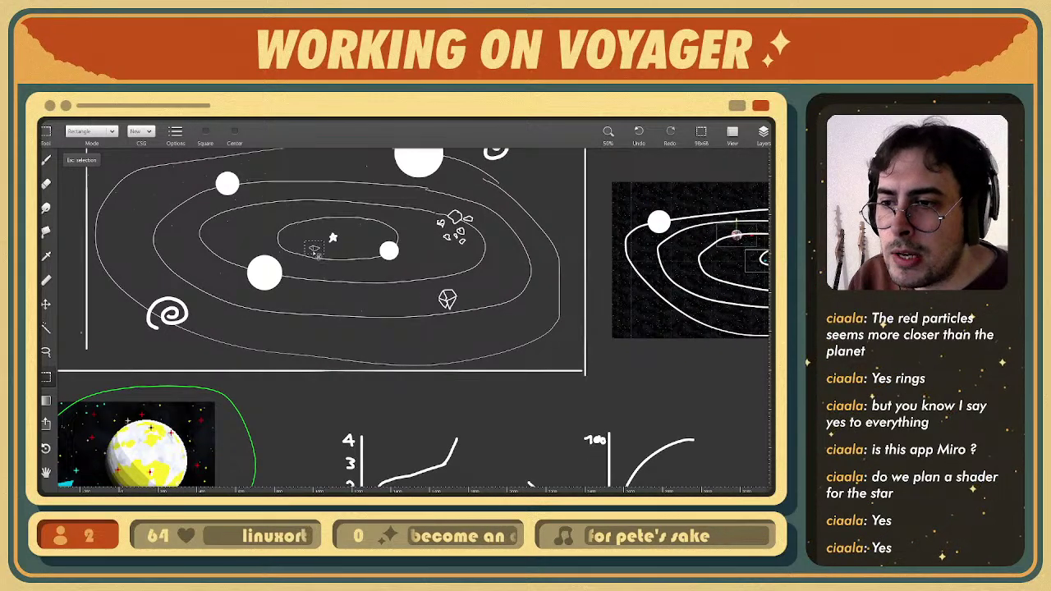
- Move the selected ship away from the star, across the orbits and out below the frame's lower border
left_click_drag(316, 251, 616, 382)
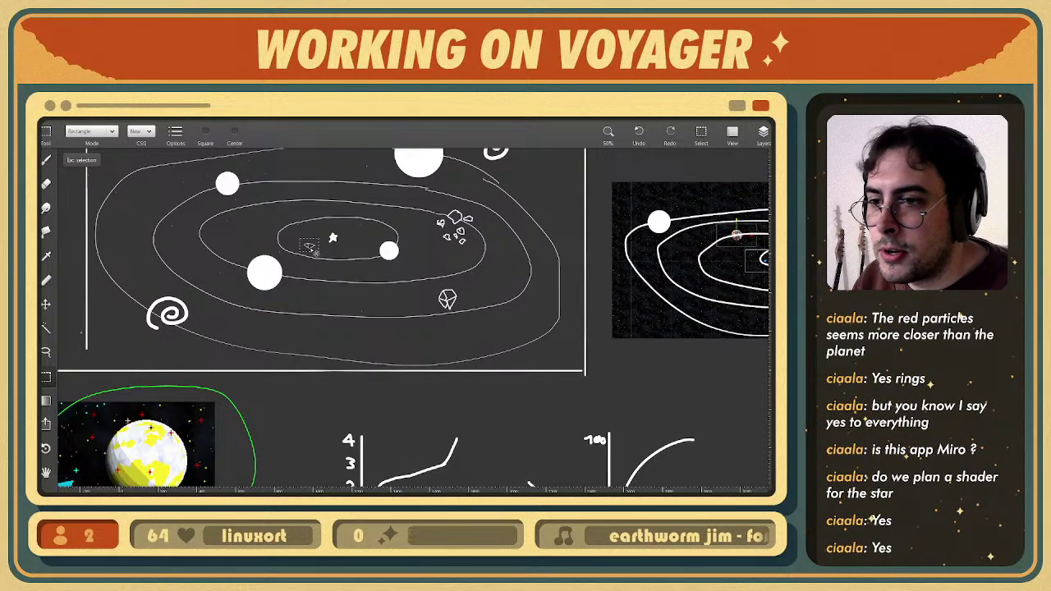
mouse_move(389, 275)
middle_mouse_down()
mouse_move(447, 316)
mouse_move(462, 343)
middle_mouse_up()
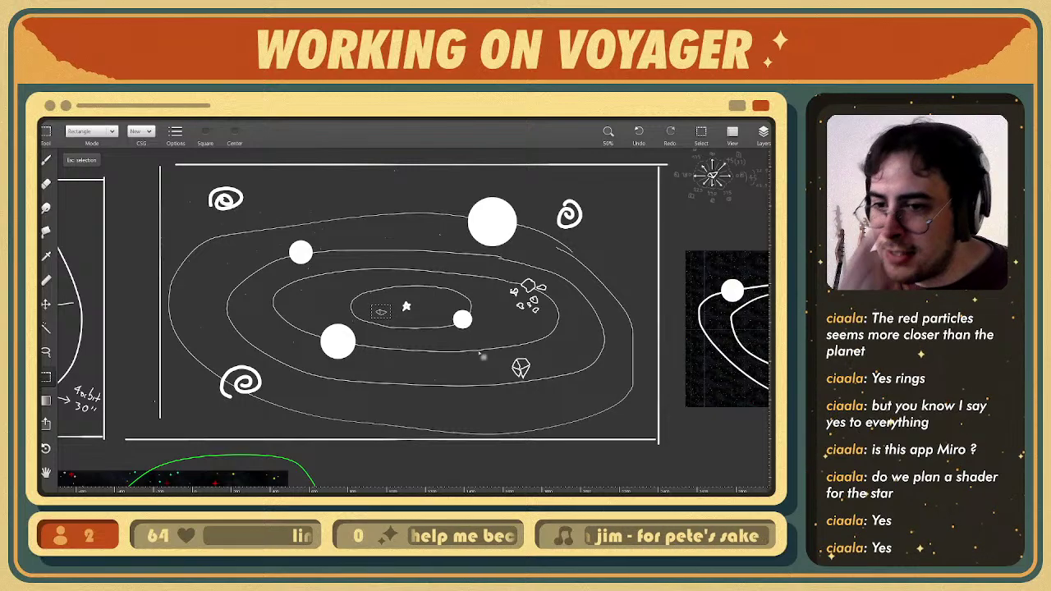
middle_click_drag(362, 322, 330, 256)
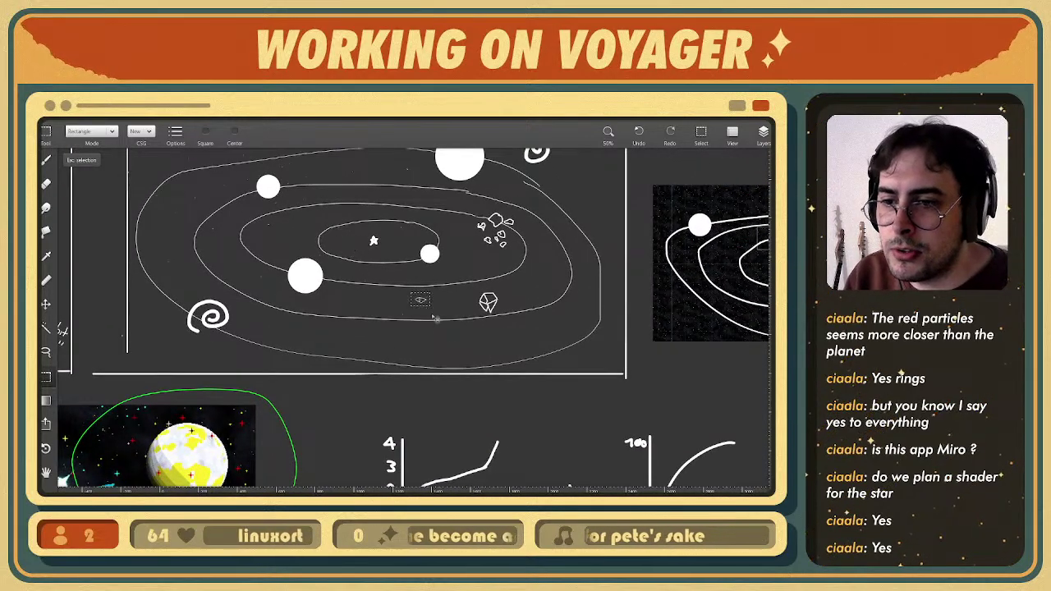
middle_click_drag(502, 407, 448, 328)
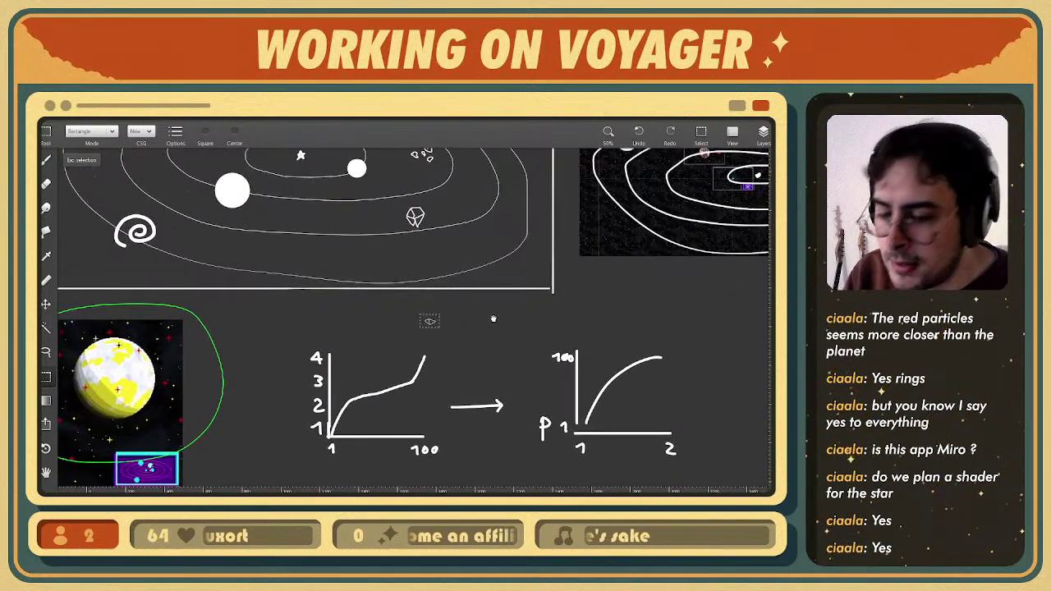
- Scribble green brush loops around the ship below the frame and undo them together with the ship's move
key("Escape")
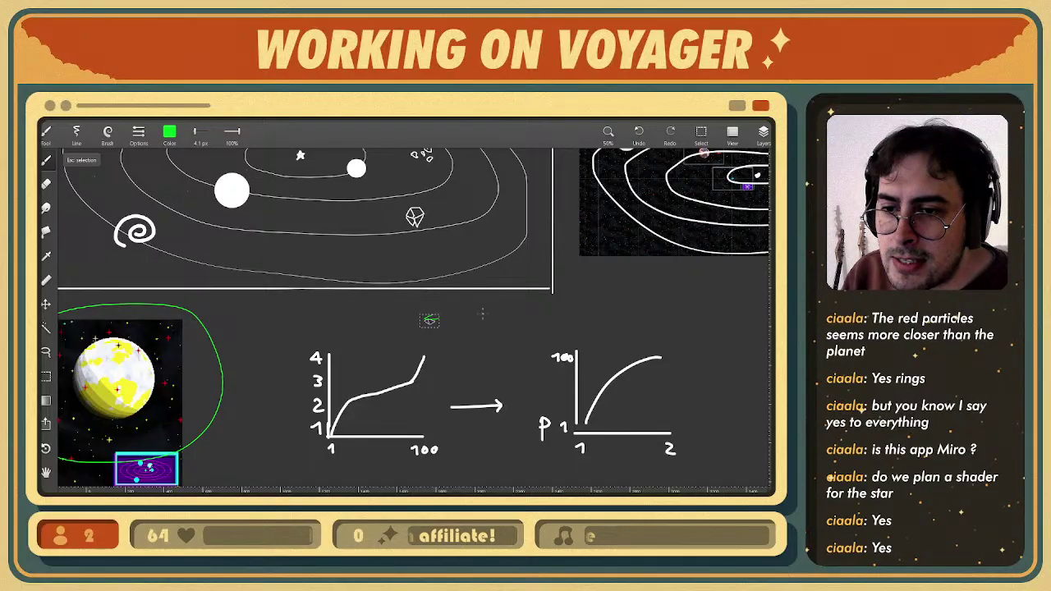
mouse_move(429, 321)
left_mouse_down()
mouse_move(472, 317)
mouse_move(394, 328)
mouse_move(485, 294)
mouse_move(460, 329)
mouse_move(443, 330)
left_mouse_up()
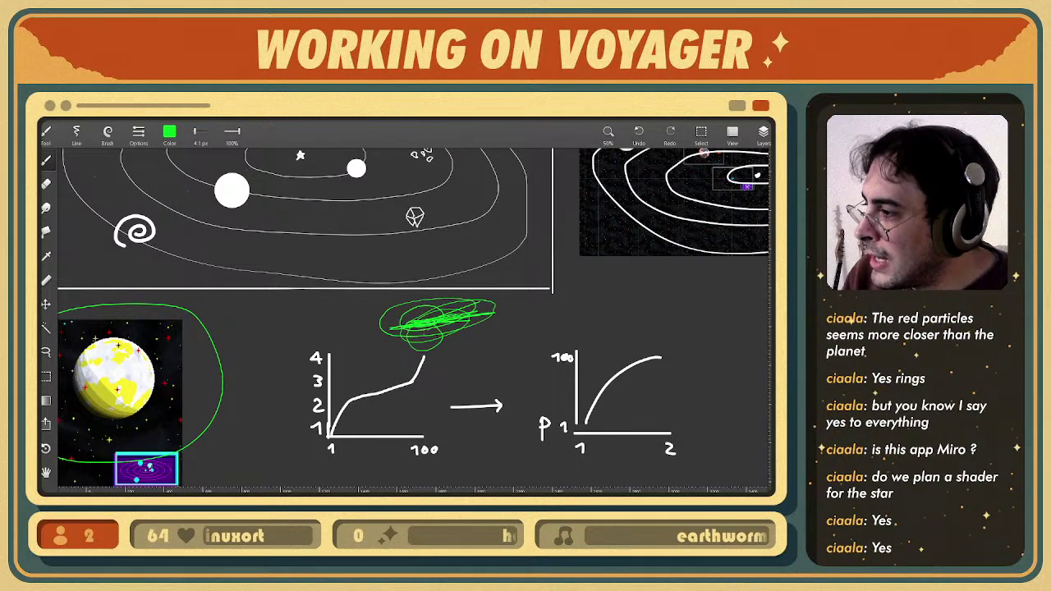
key("ctrl+z")
key("ctrl+z")
key("ctrl+z")
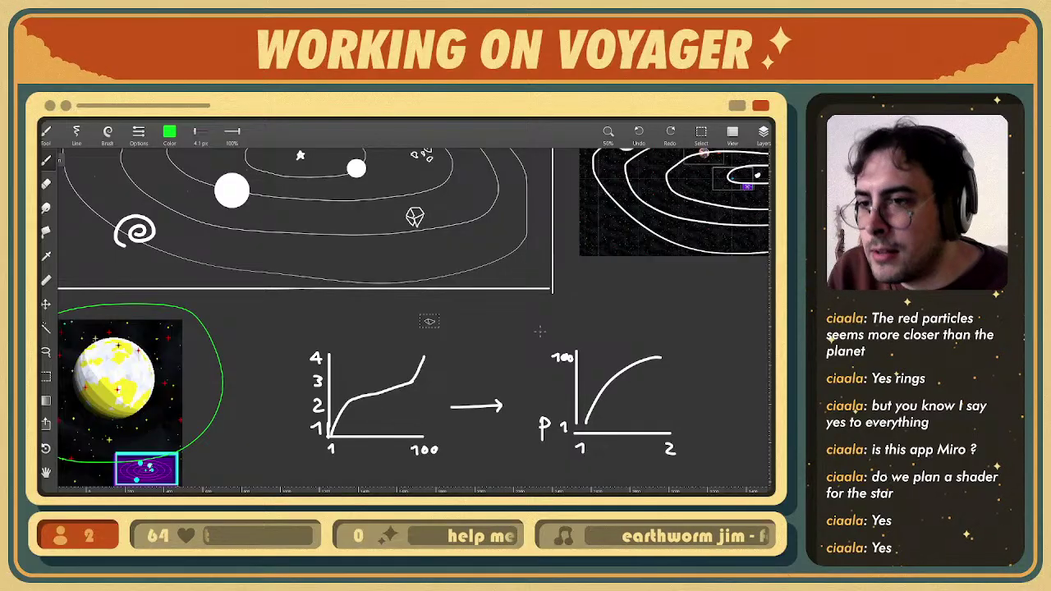
middle_click_drag(335, 258, 433, 428)
scroll(433, 428, "down", 5)
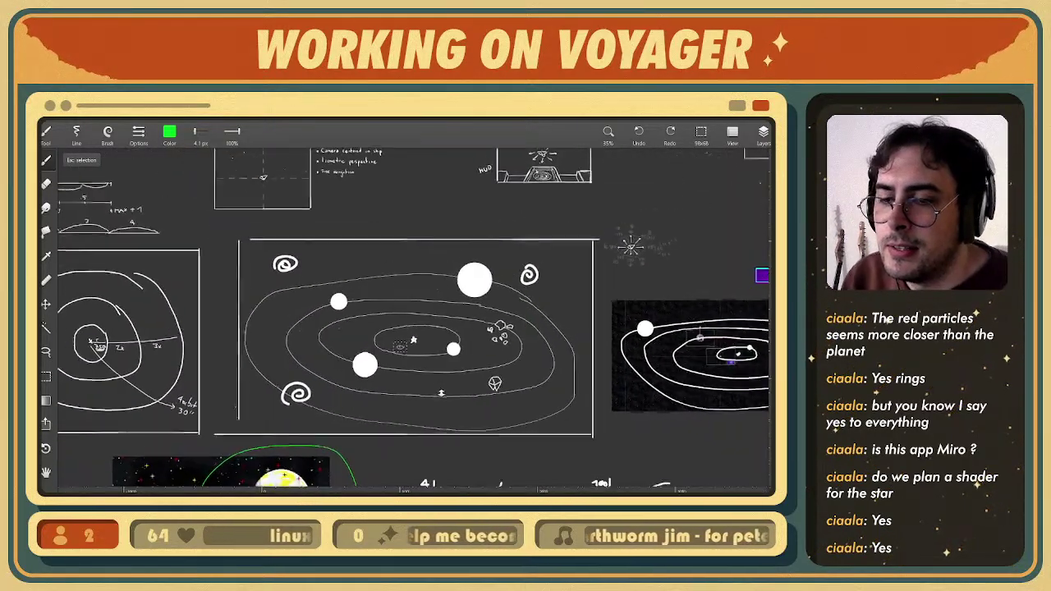
scroll(463, 352, "up", 3)
scroll(406, 303, "up", 2)
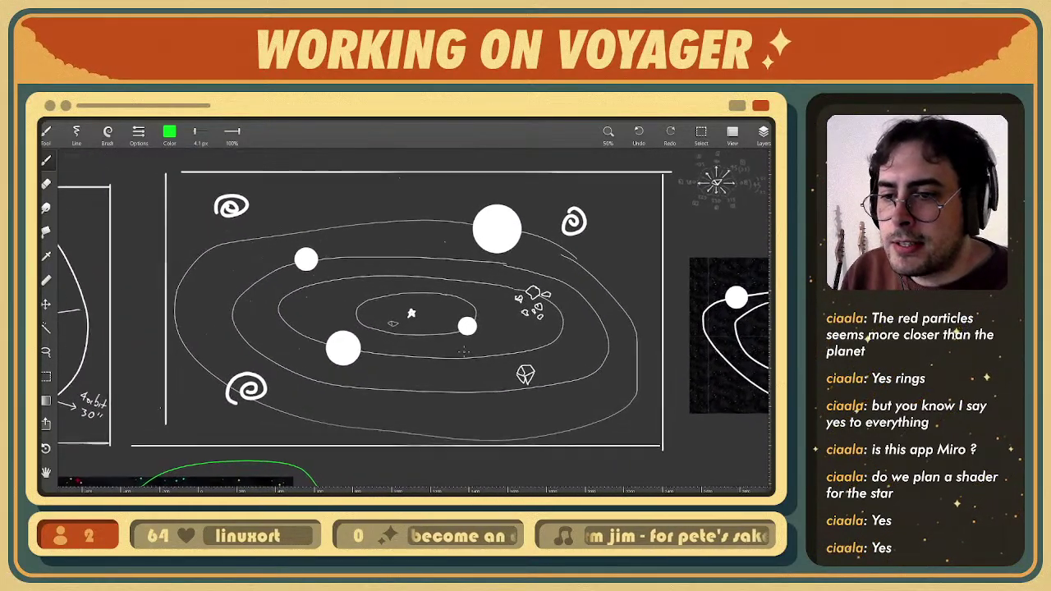
- Switch to the Voyager file in Figma and examine the Star / Planetary System and Planet design notes
key("alt+Tab")
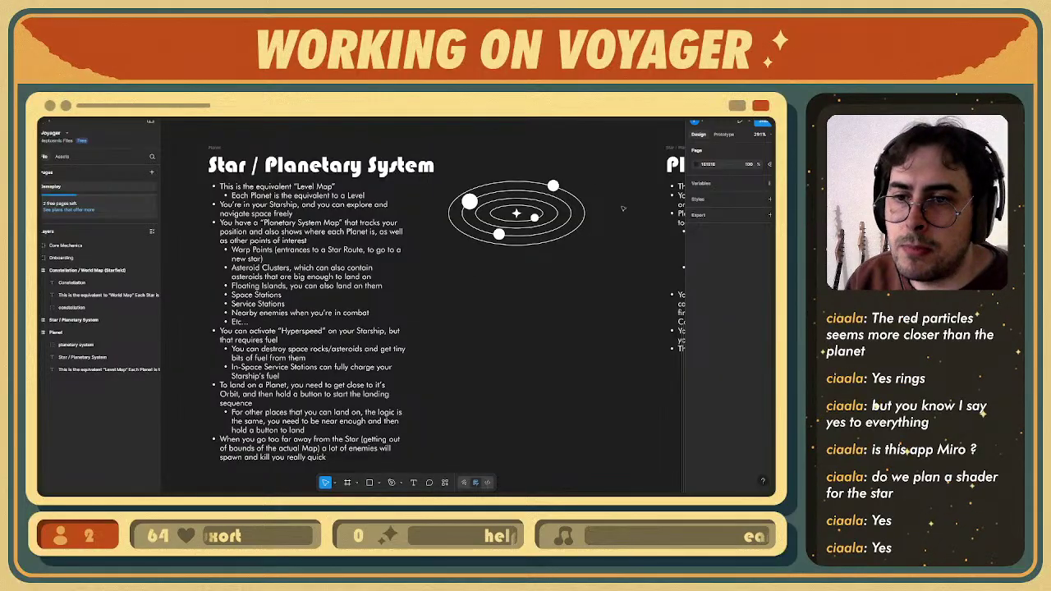
scroll(447, 340, "up", 5, "ctrl")
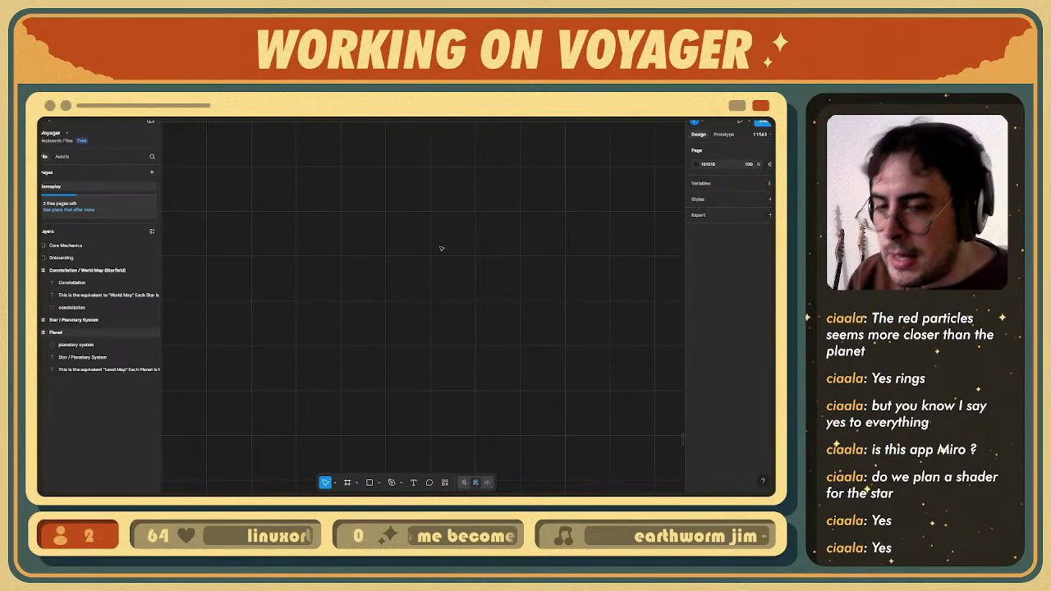
scroll(446, 312, "down", 10, "ctrl")
middle_click_drag(454, 290, 433, 325)
scroll(435, 324, "up", 1, "ctrl")
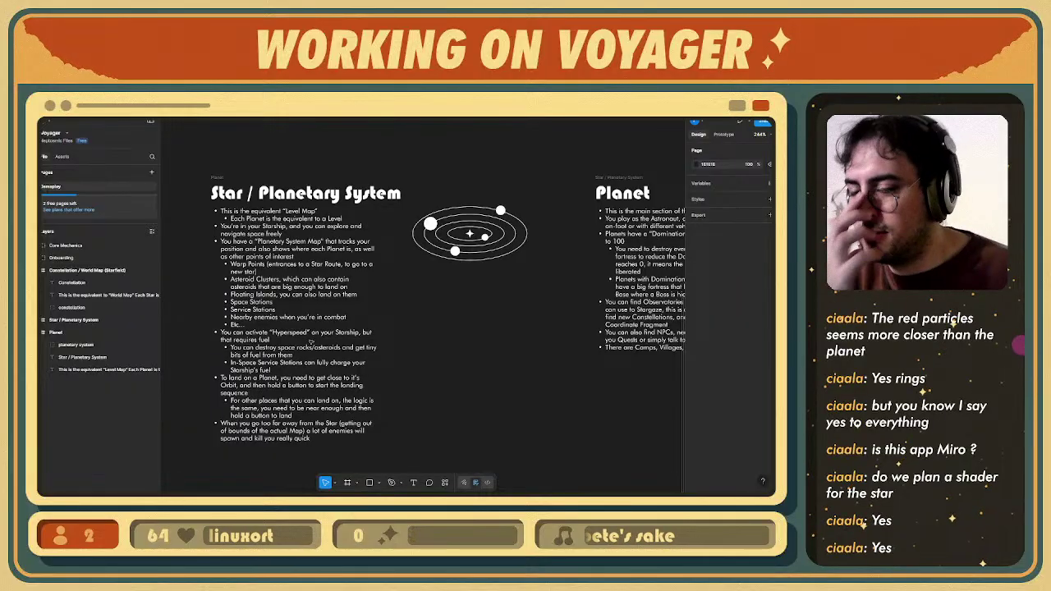
middle_click_drag(582, 383, 286, 378)
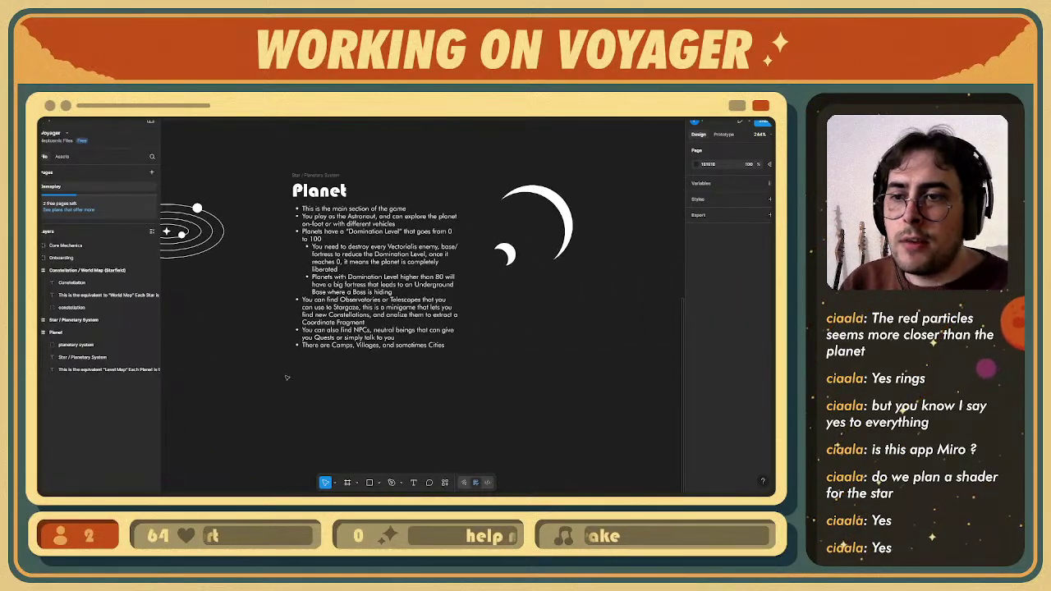
middle_click_drag(442, 361, 404, 370)
scroll(412, 326, "up", 2, "ctrl")
scroll(476, 271, "down", 3, "ctrl")
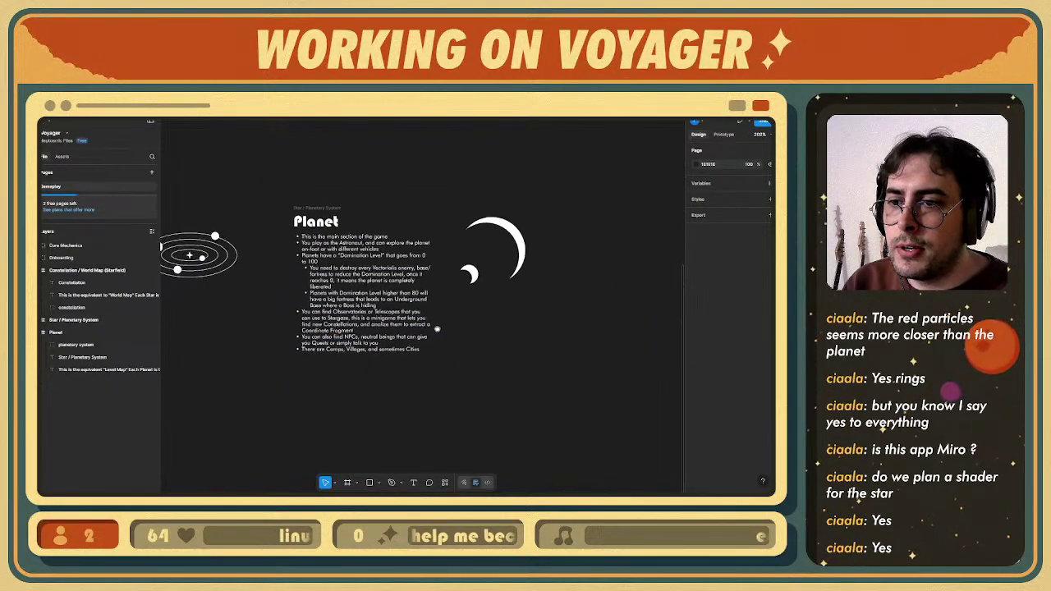
middle_click_drag(449, 322, 442, 328)
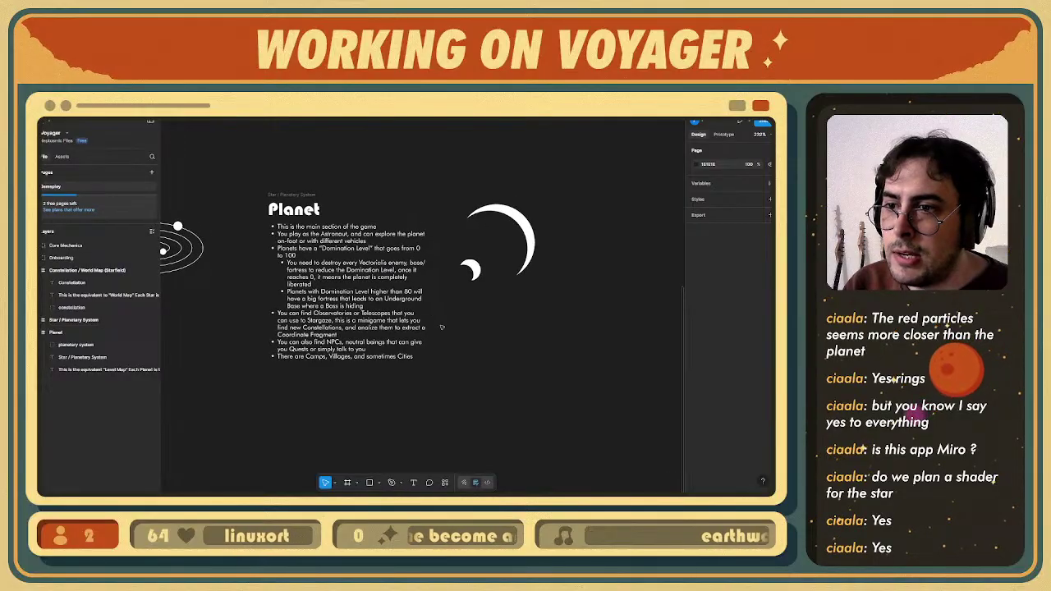
scroll(402, 259, "up", 3, "ctrl")
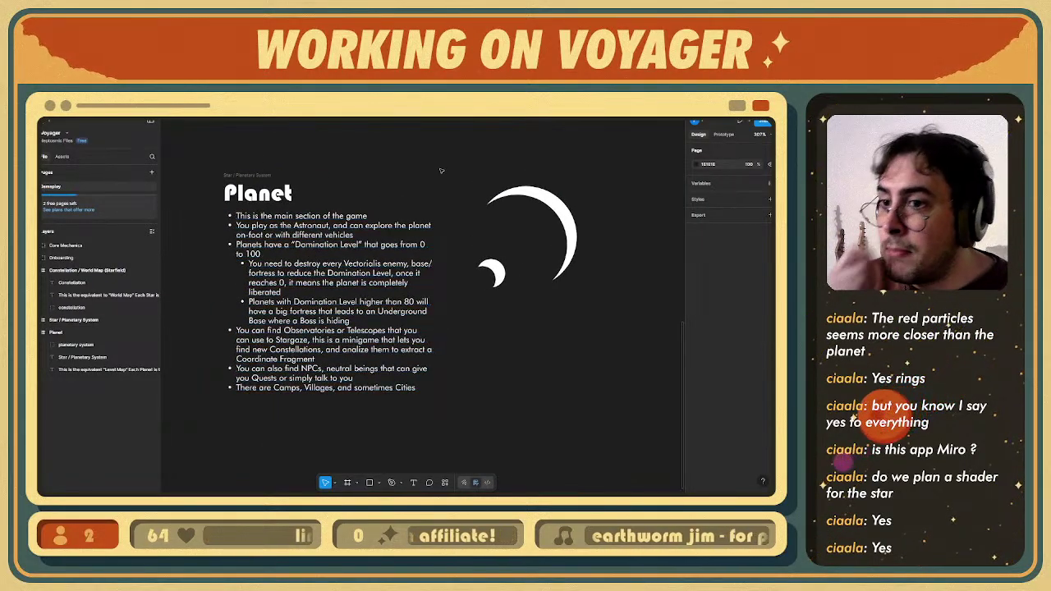
scroll(641, 194, "up", 3, "ctrl")
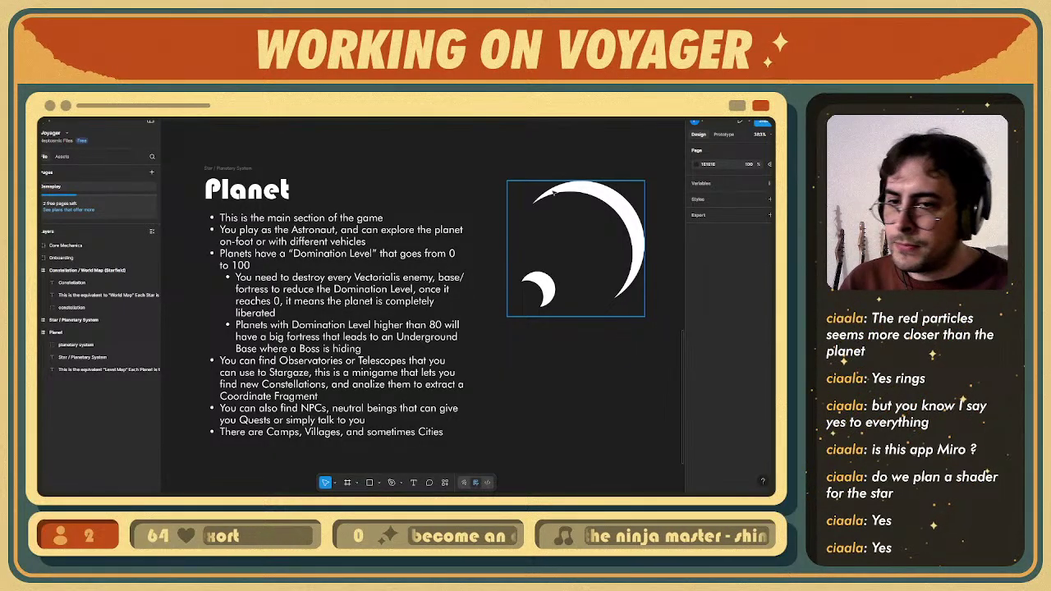
- Switch back to the sketch canvas and draw two green terrain profiles below the graphs, one stepped and one with sloped ramps beneath it
key("alt+Tab")
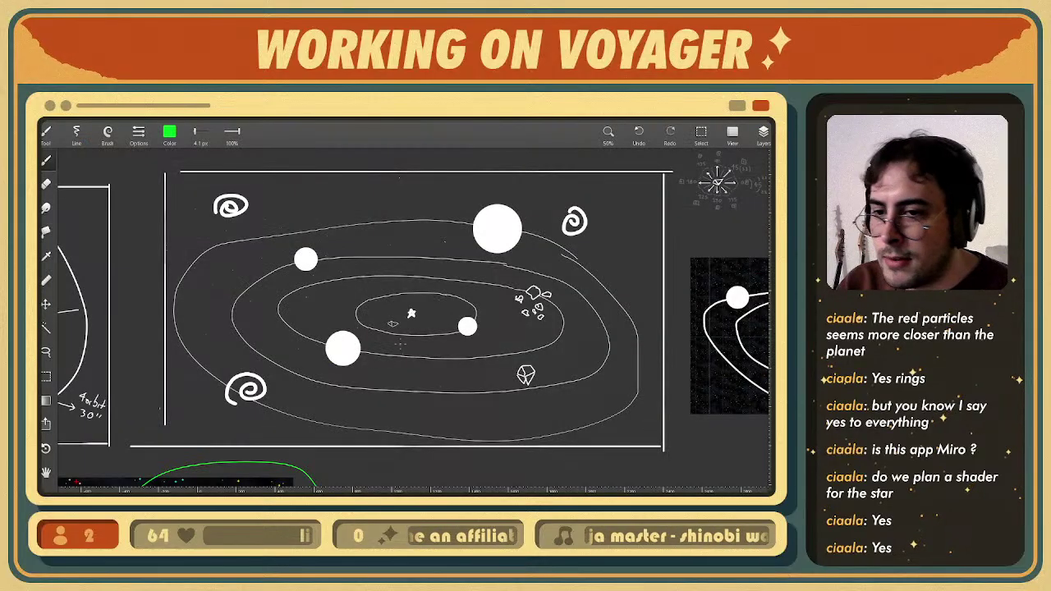
middle_click_drag(455, 398, 350, 171)
middle_click_drag(422, 298, 378, 200)
scroll(386, 352, "up", 2)
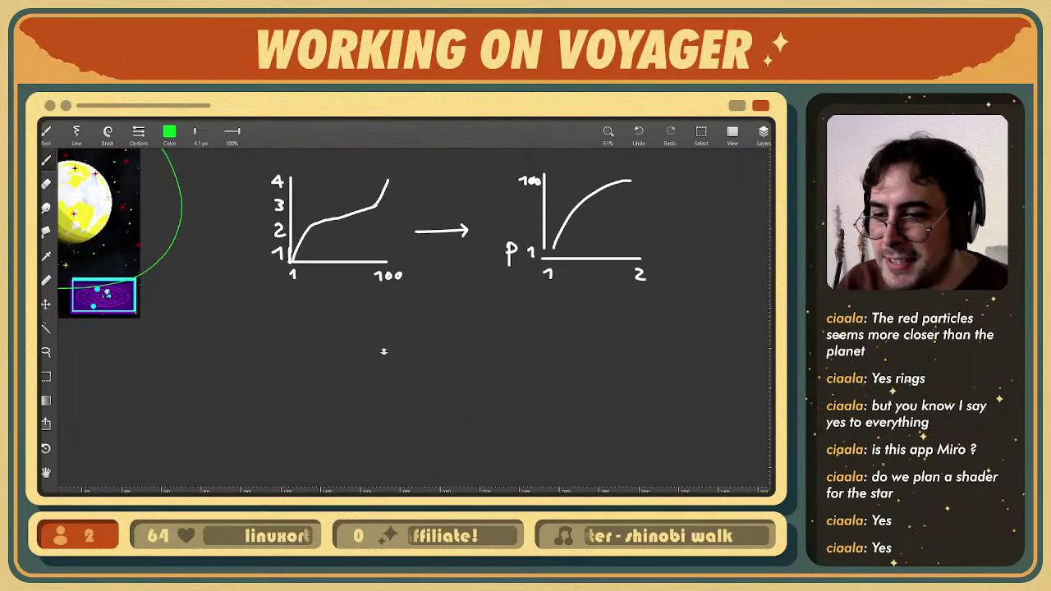
middle_click_drag(379, 336, 385, 307)
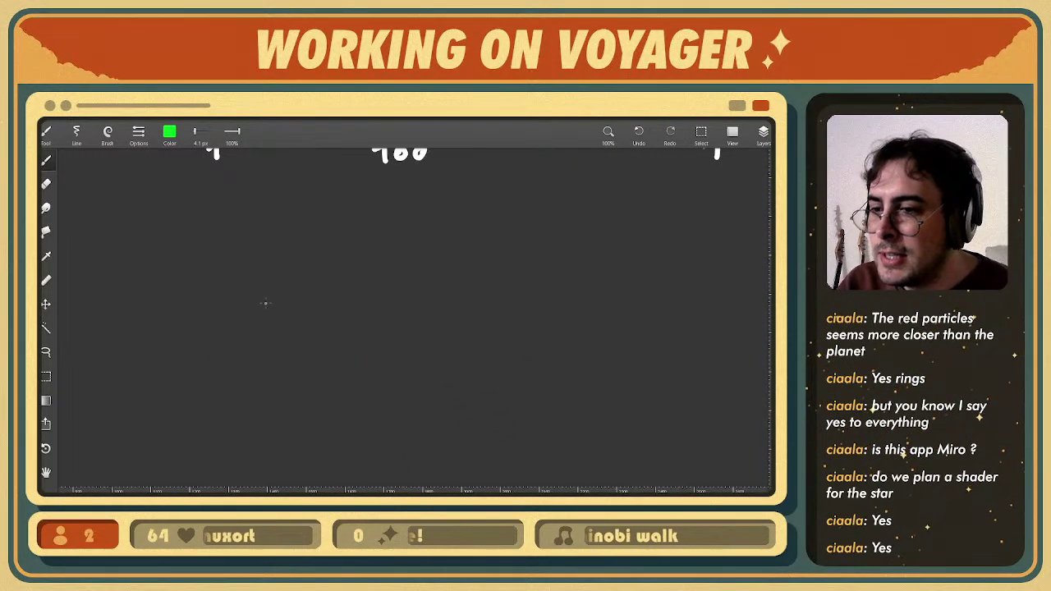
mouse_move(175, 254)
left_mouse_down()
mouse_move(262, 254)
mouse_move(261, 275)
mouse_move(321, 283)
mouse_move(351, 306)
mouse_move(470, 307)
mouse_move(473, 296)
mouse_move(543, 296)
mouse_move(548, 253)
mouse_move(715, 250)
left_mouse_up()
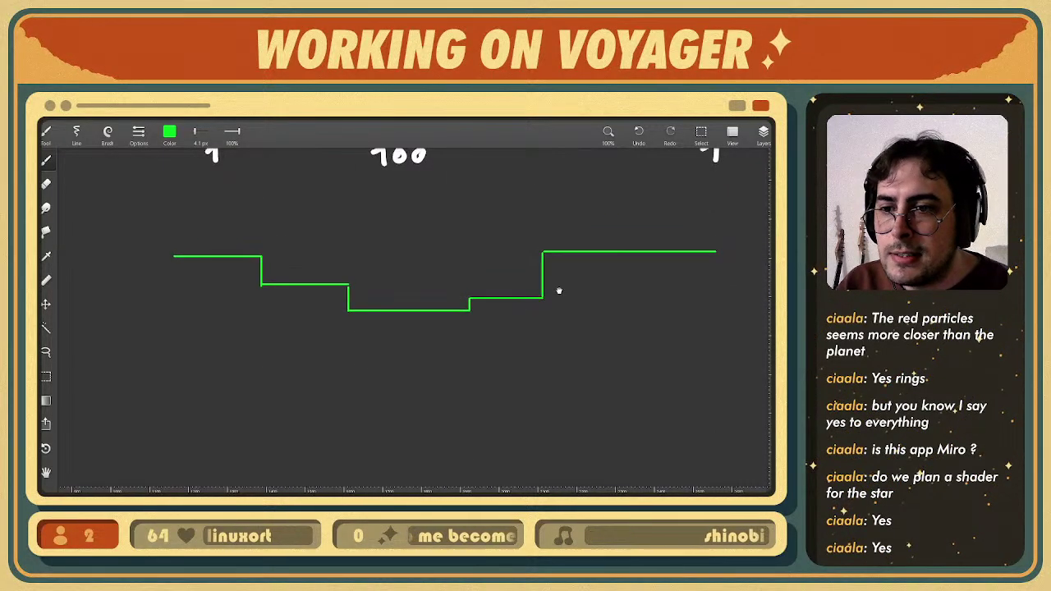
mouse_move(506, 293)
middle_mouse_down()
mouse_move(492, 285)
mouse_move(512, 245)
middle_mouse_up()
mouse_move(175, 342)
left_mouse_down()
mouse_move(241, 342)
mouse_move(294, 365)
mouse_move(395, 371)
mouse_move(434, 349)
mouse_move(491, 348)
mouse_move(539, 322)
mouse_move(665, 317)
left_mouse_up()
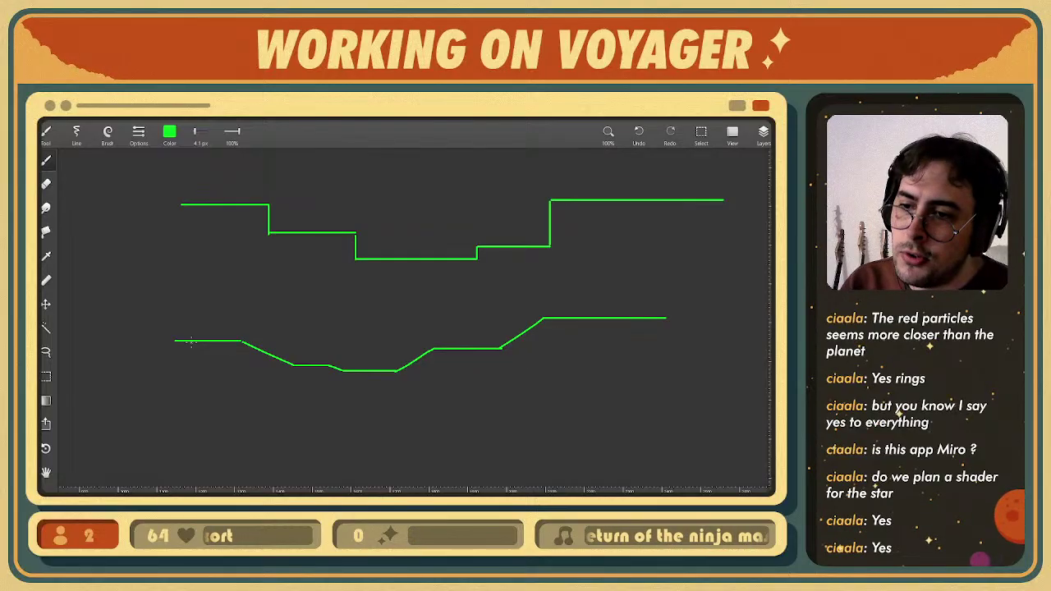
- Sketch temporary green loops and a ramp stroke over the sloped terrain profile, undoing each of them
mouse_move(146, 321)
left_mouse_down()
mouse_move(406, 408)
mouse_move(317, 408)
mouse_move(476, 390)
left_mouse_up()
key("ctrl+z")
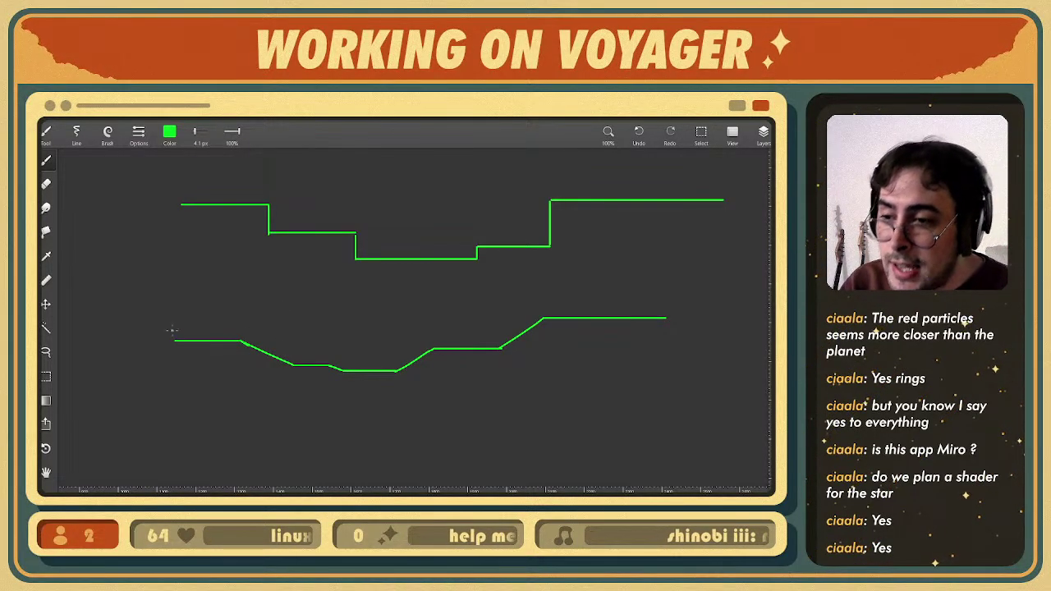
mouse_move(172, 331)
left_mouse_down()
mouse_move(680, 363)
mouse_move(246, 386)
mouse_move(213, 345)
mouse_move(226, 408)
mouse_move(477, 300)
mouse_move(372, 394)
left_mouse_up()
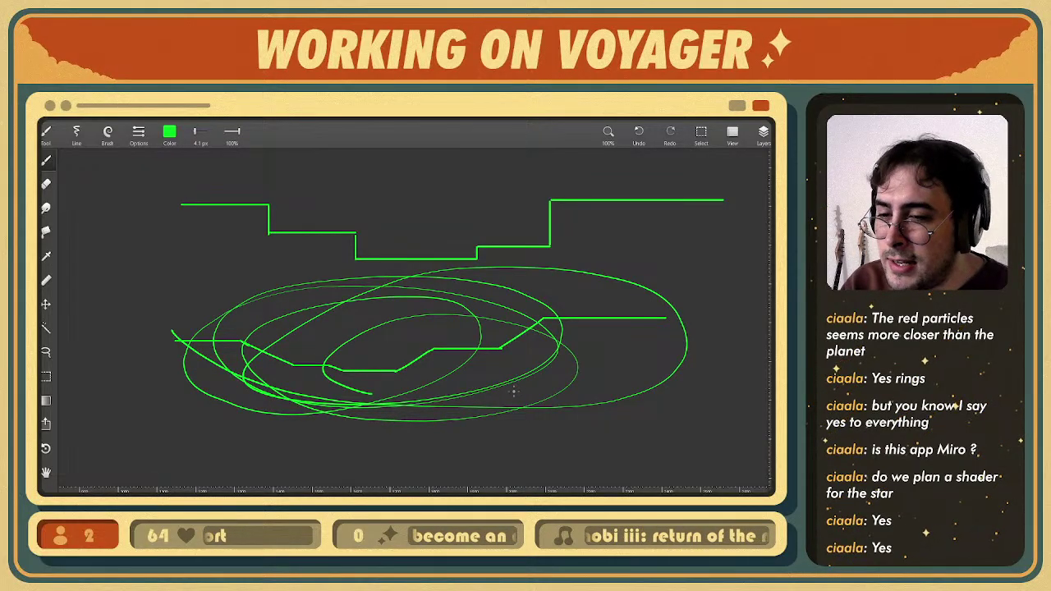
key("ctrl+z")
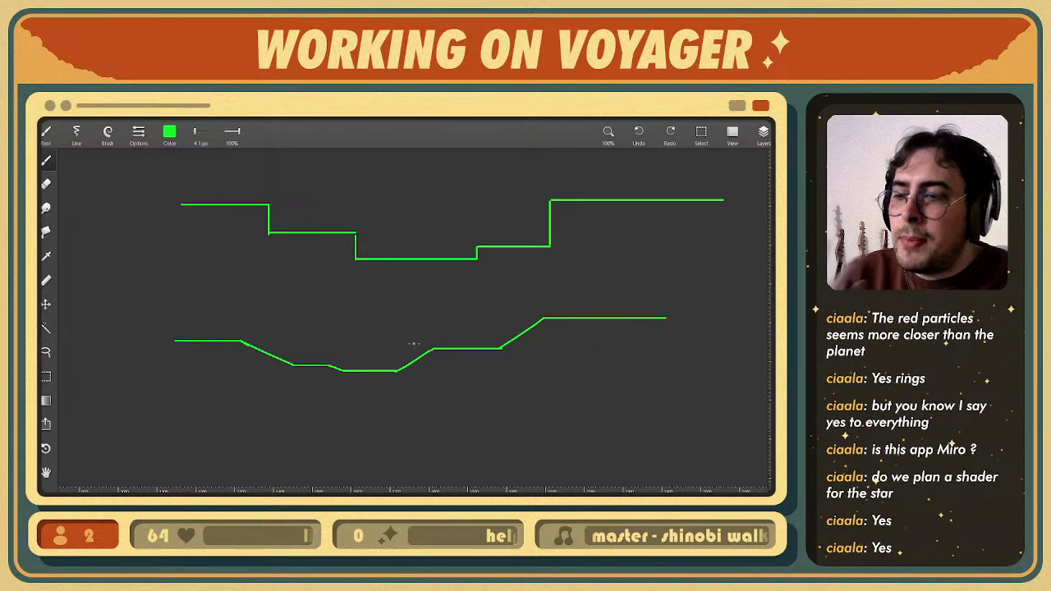
left_click_drag(492, 346, 541, 322)
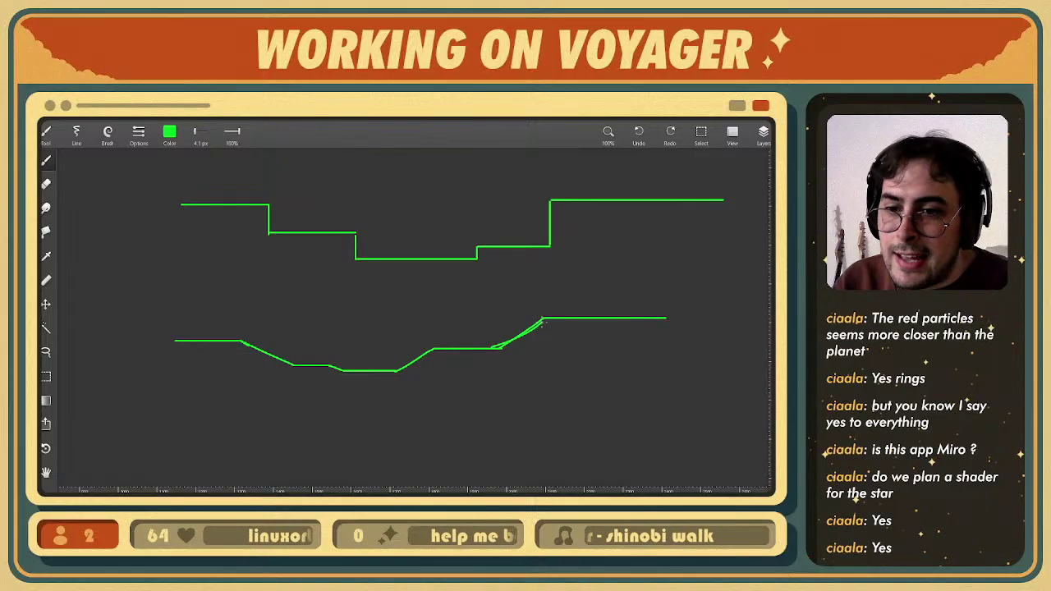
scroll(521, 313, "up", 3)
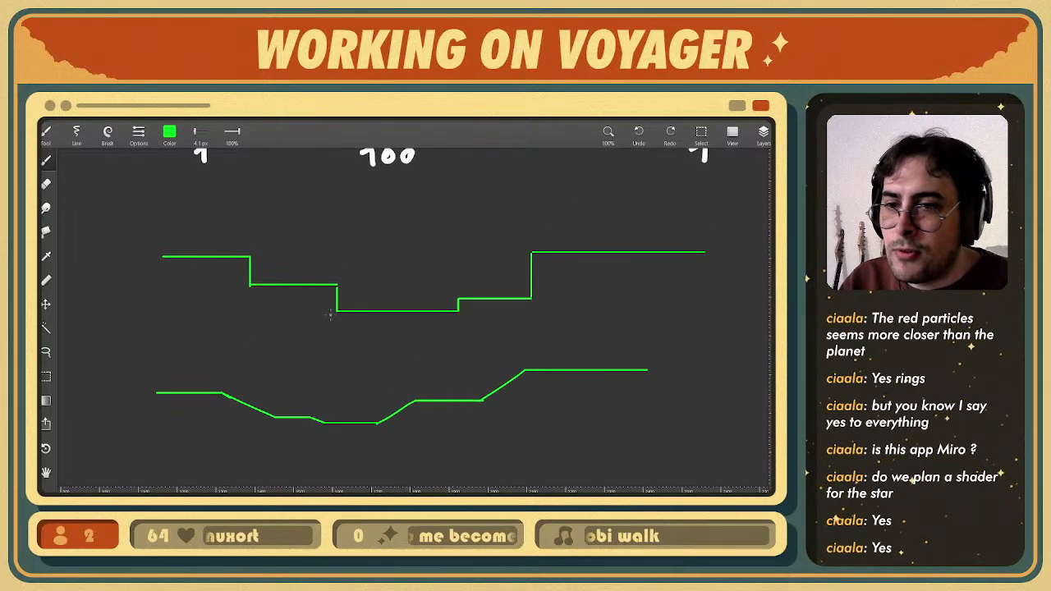
- Circle the stepped terrain profile and the sloped one with temporary green loops, undoing each loop
mouse_move(158, 333)
left_mouse_down()
mouse_move(682, 254)
mouse_move(716, 291)
mouse_move(718, 256)
left_mouse_up()
key("ctrl+z")
mouse_move(211, 321)
left_mouse_down()
mouse_move(422, 352)
mouse_move(235, 207)
mouse_move(238, 314)
left_mouse_up()
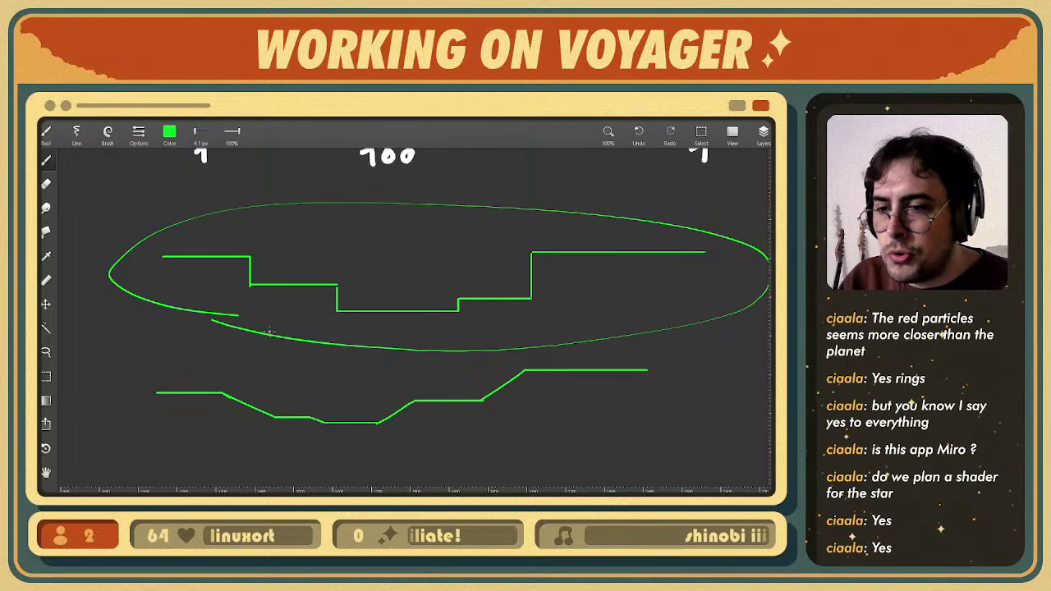
key("ctrl+z")
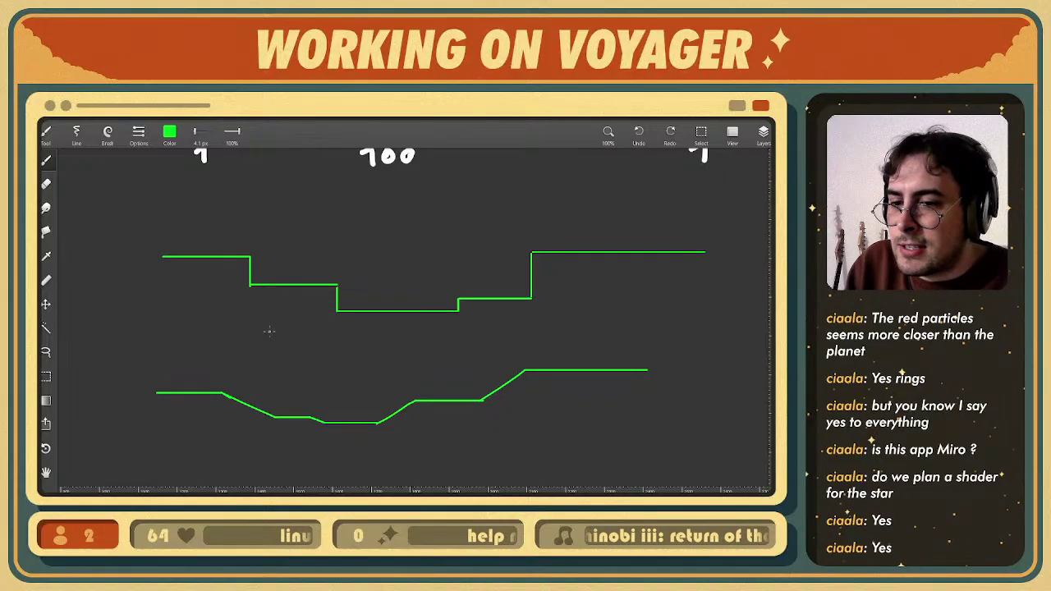
mouse_move(212, 320)
left_mouse_down()
mouse_move(591, 277)
mouse_move(305, 317)
left_mouse_up()
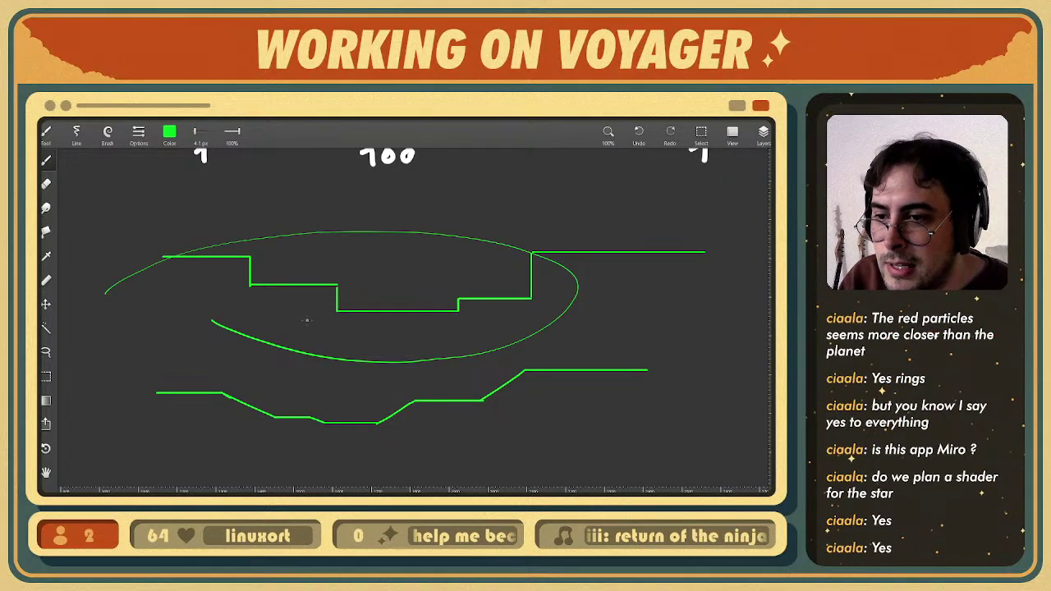
key("ctrl+z")
mouse_move(143, 399)
left_mouse_down()
mouse_move(525, 468)
mouse_move(205, 373)
mouse_move(188, 436)
left_mouse_up()
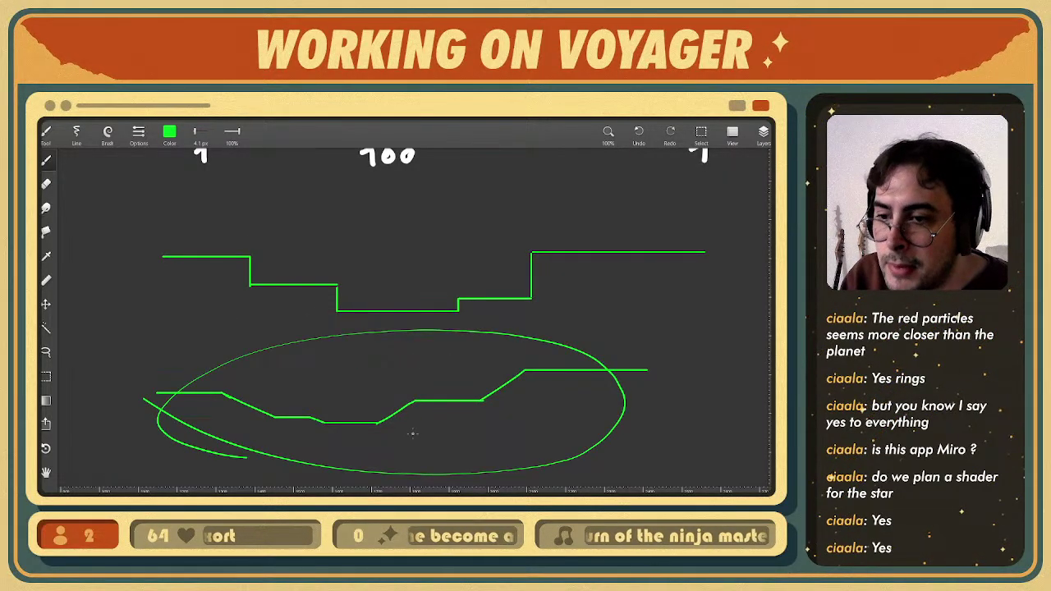
key("ctrl+z")
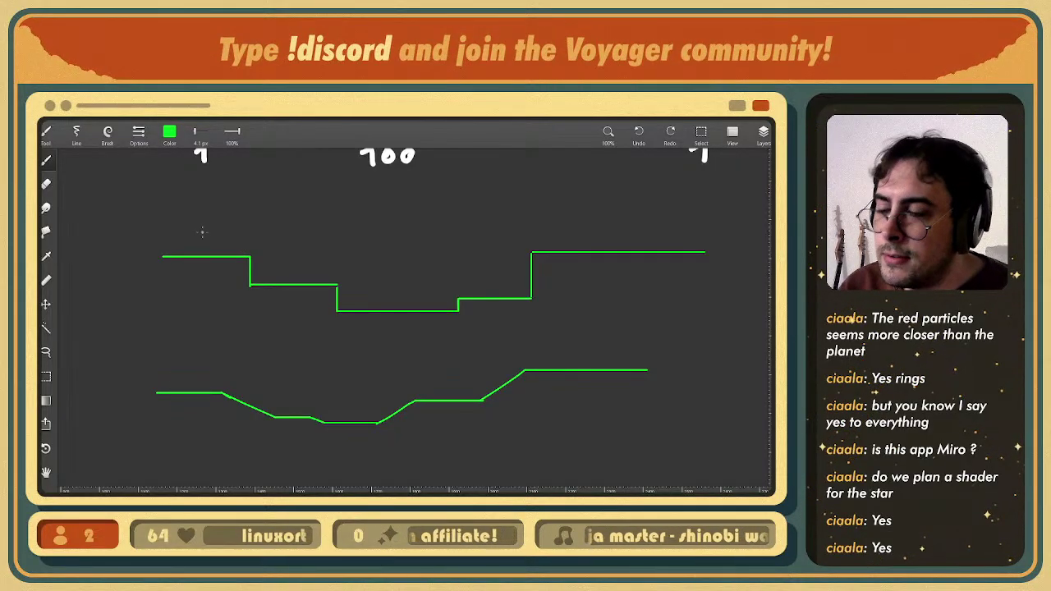
- Draw a green stick figure standing on the far-left ledge of the stepped terrain profile
left_click_drag(207, 203, 206, 237)
mouse_move(193, 231)
left_mouse_down()
mouse_move(209, 219)
mouse_move(199, 249)
mouse_move(217, 246)
mouse_move(221, 230)
left_mouse_up()
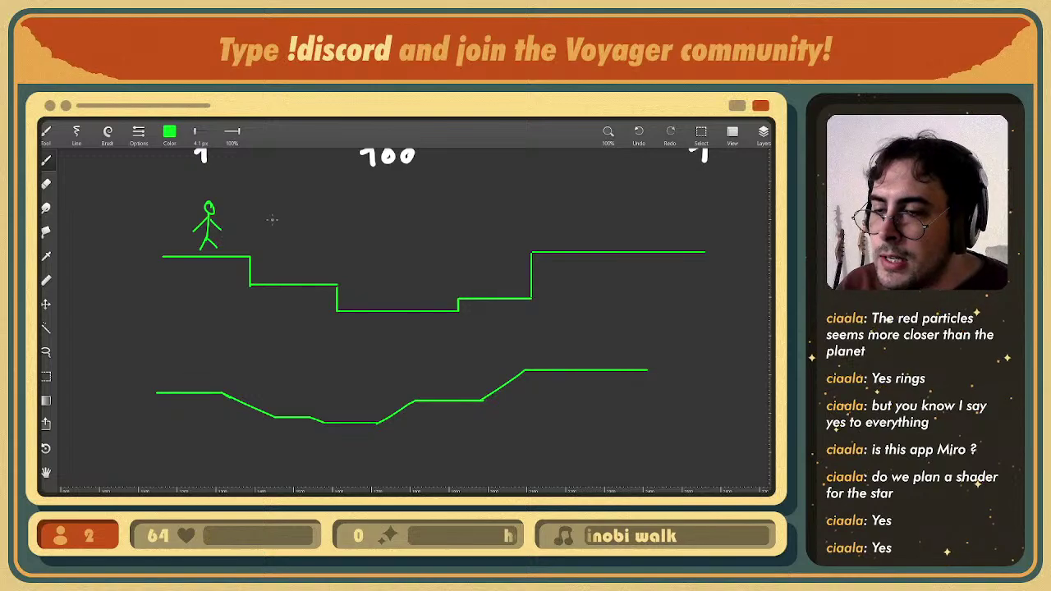
- Sketch a direction arrow, a descending walking path and a wall mark on the stepped profile, undoing the hop arrow over the wall
mouse_move(258, 199)
left_mouse_down()
mouse_move(310, 197)
mouse_move(307, 206)
left_mouse_up()
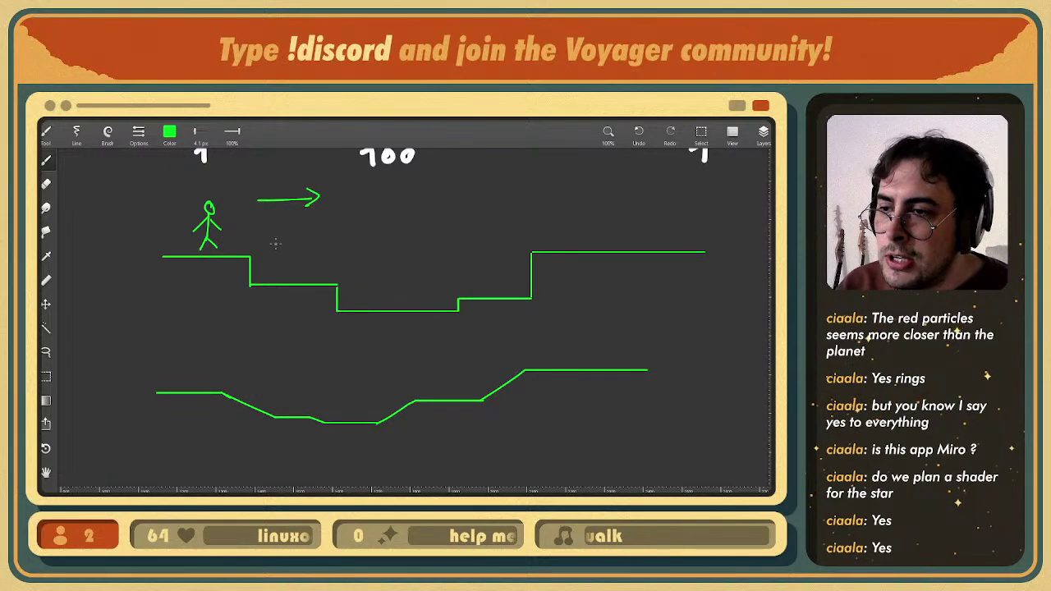
left_click_drag(233, 238, 450, 282)
left_click_drag(451, 244, 454, 306)
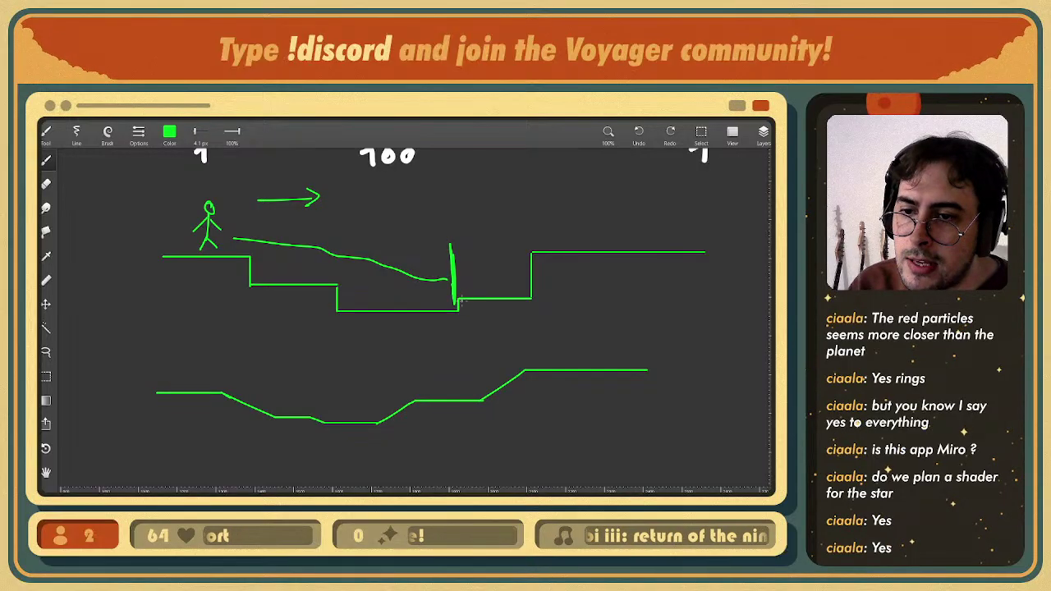
left_click_drag(454, 281, 492, 282)
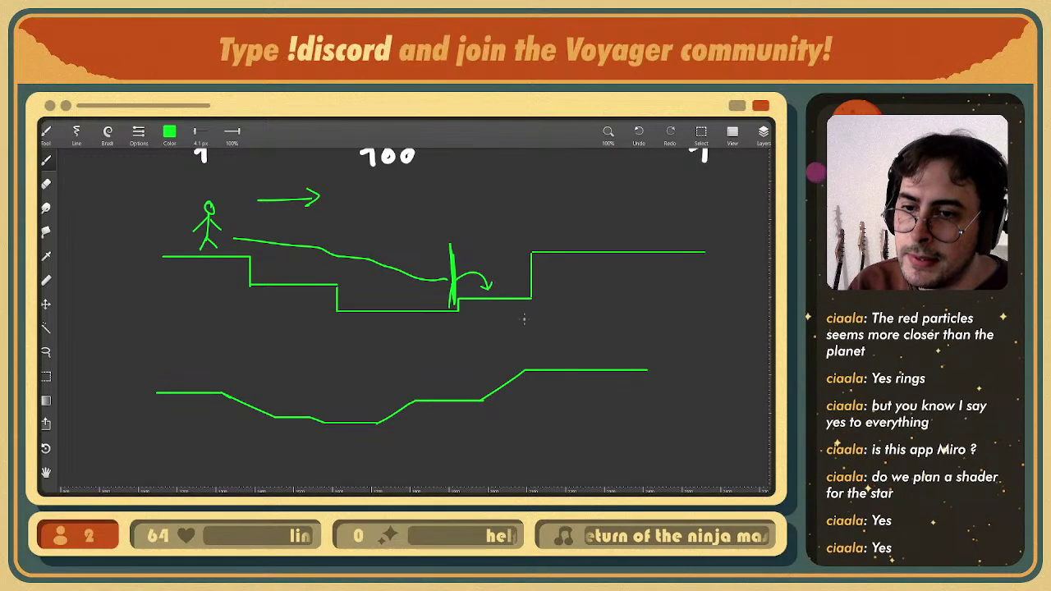
key("ctrl+z")
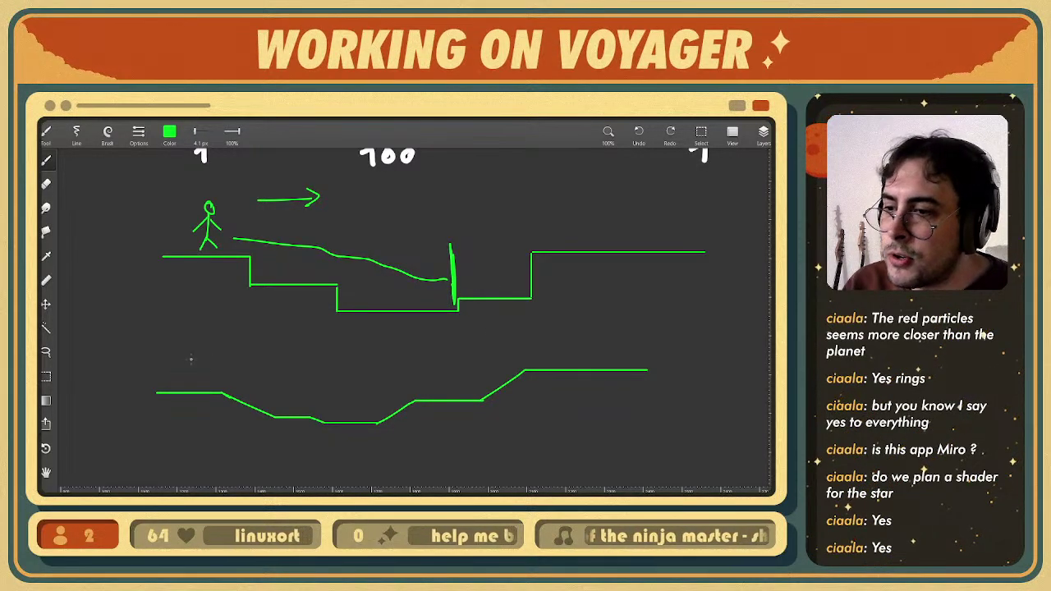
- Sketch a stick figure, an arrow and a continuous walking path over the sloped profile, and undo them all
mouse_move(194, 345)
left_mouse_down()
mouse_move(191, 383)
mouse_move(200, 375)
mouse_move(184, 392)
left_mouse_up()
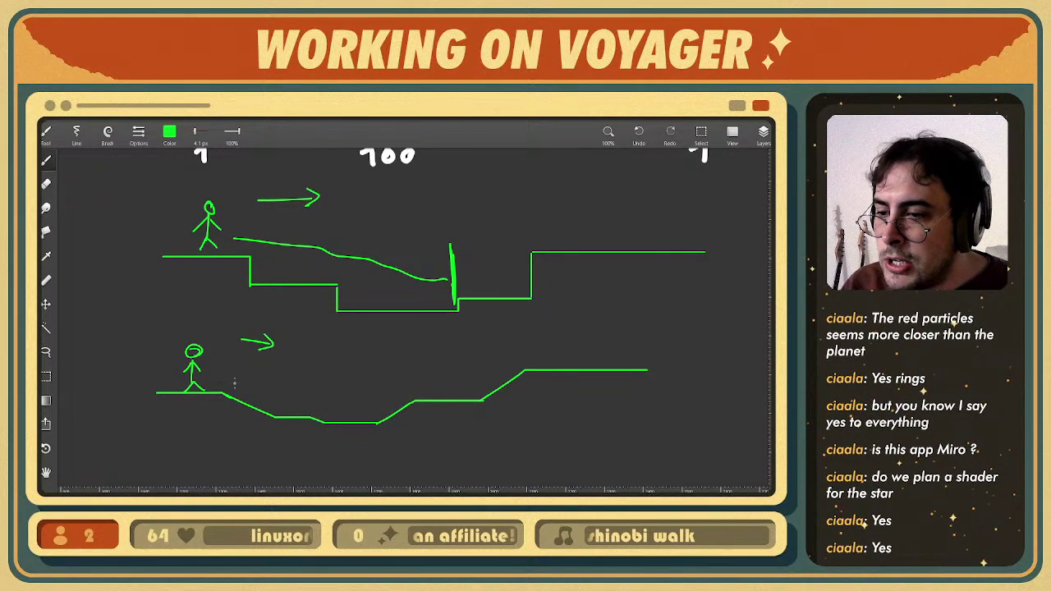
mouse_move(261, 385)
left_mouse_down()
mouse_move(362, 397)
mouse_move(473, 362)
mouse_move(643, 340)
left_mouse_up()
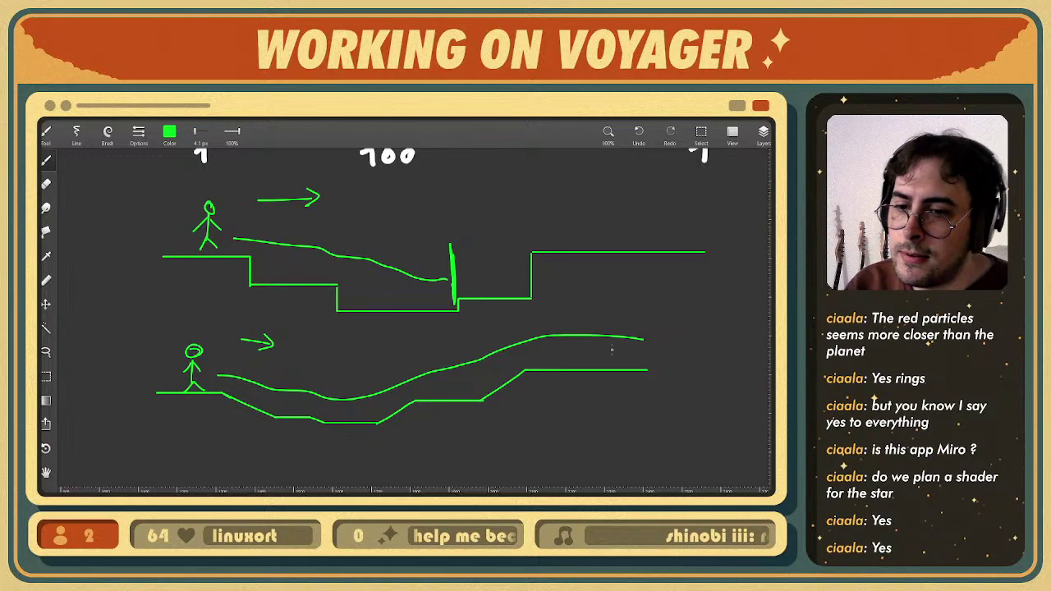
key("ctrl+z")
key("ctrl+z")
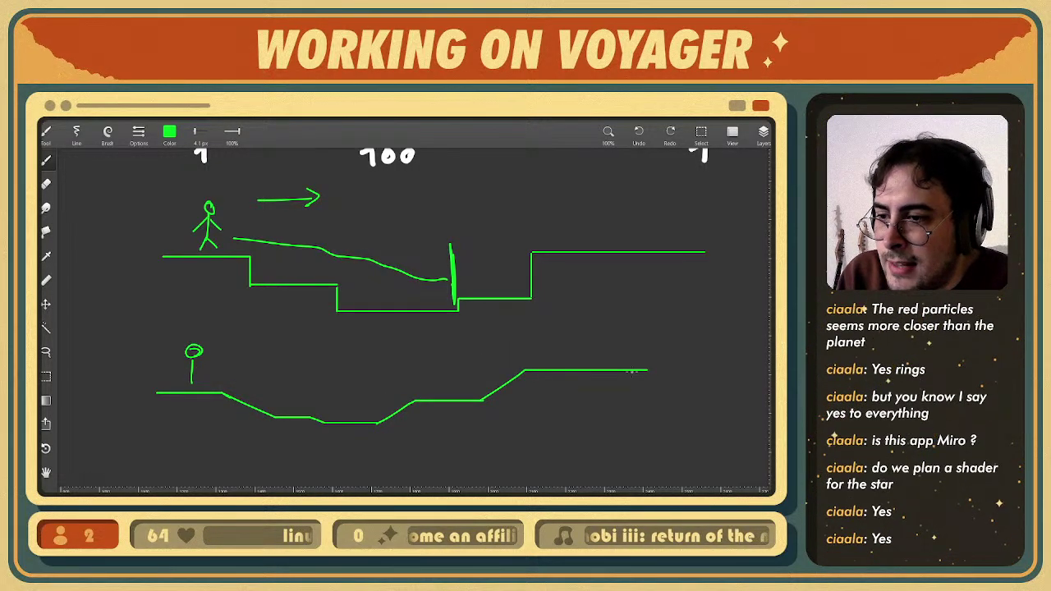
key("ctrl+z")
key("ctrl+z")
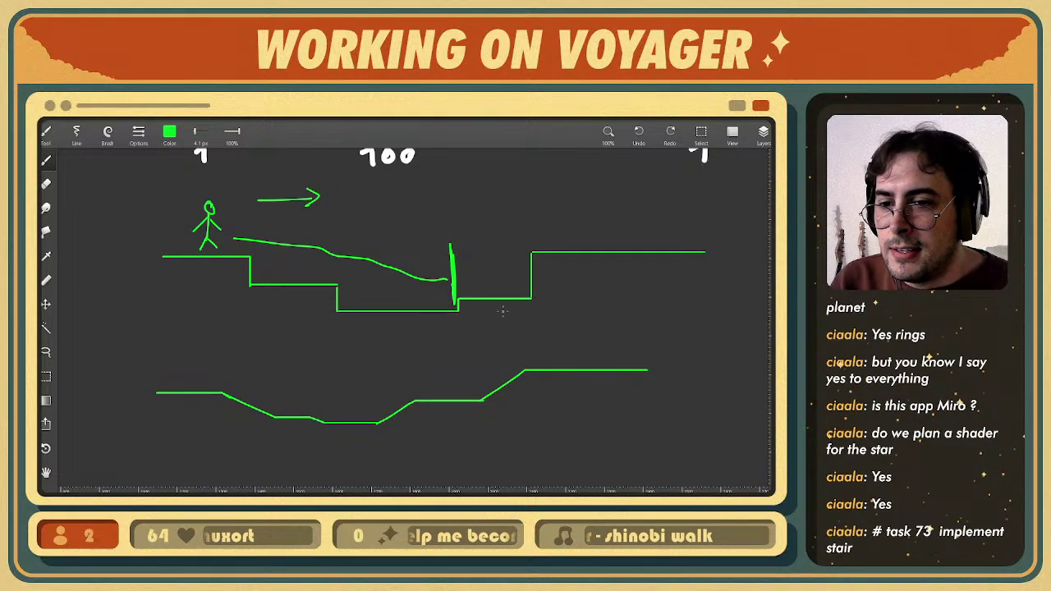
- Undo the arrow, path and wall mark on the stepped profile, plus a brief stroke on the sloped profile's last ramp
key("ctrl+z")
key("ctrl+z")
key("ctrl+z")
key("ctrl+z")
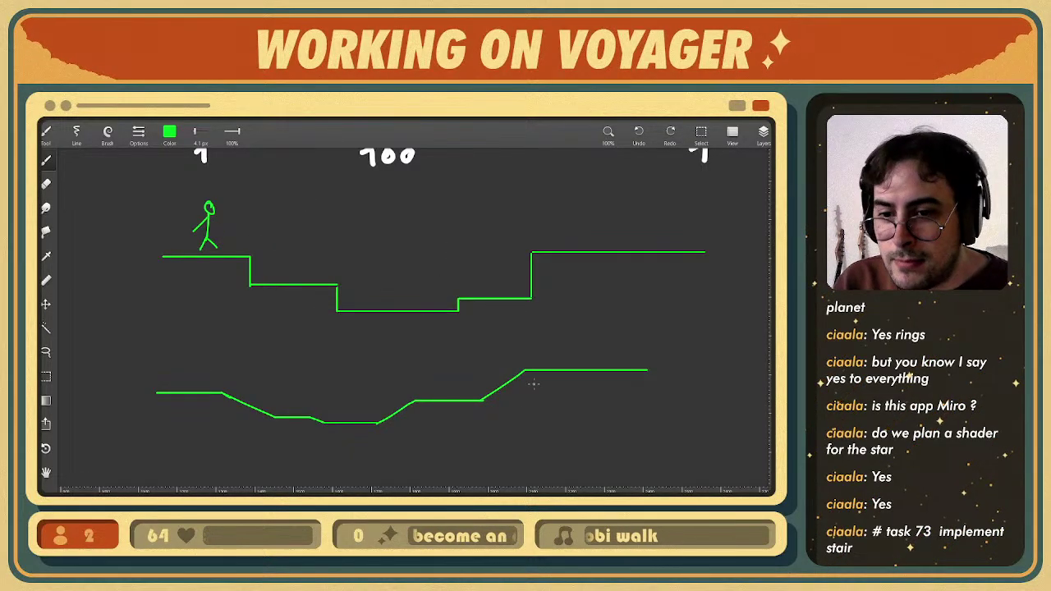
mouse_move(533, 369)
left_mouse_down()
mouse_move(517, 398)
mouse_move(489, 408)
mouse_move(506, 394)
left_mouse_up()
key("ctrl+z")
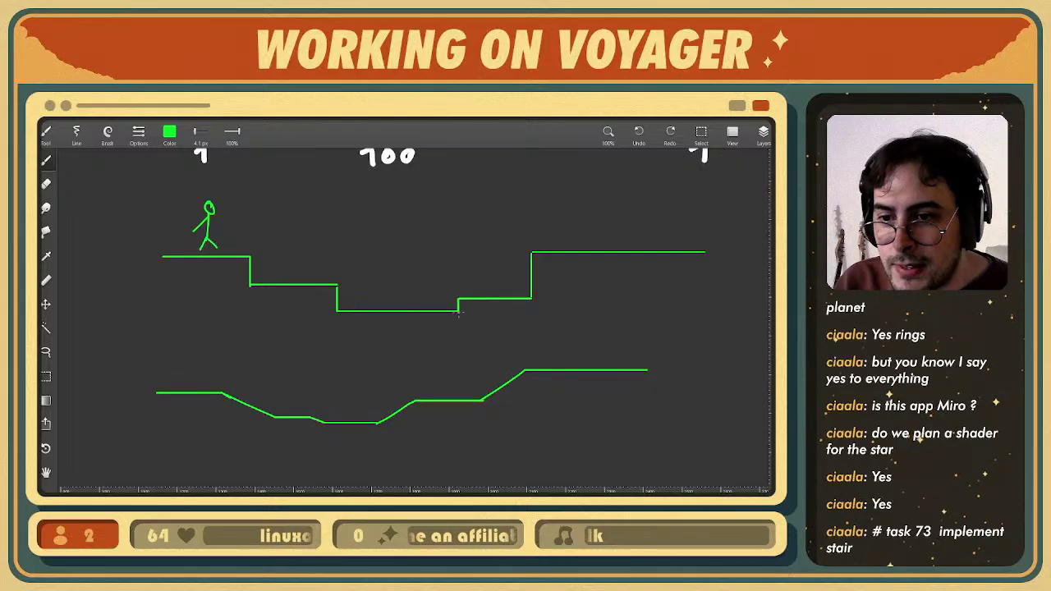
- Draw green stair steps up the tall rise of the stepped profile and overlay a thick diagonal ramp line across them
left_click_drag(518, 287, 480, 292)
left_click_drag(440, 284, 448, 259, "ctrl")
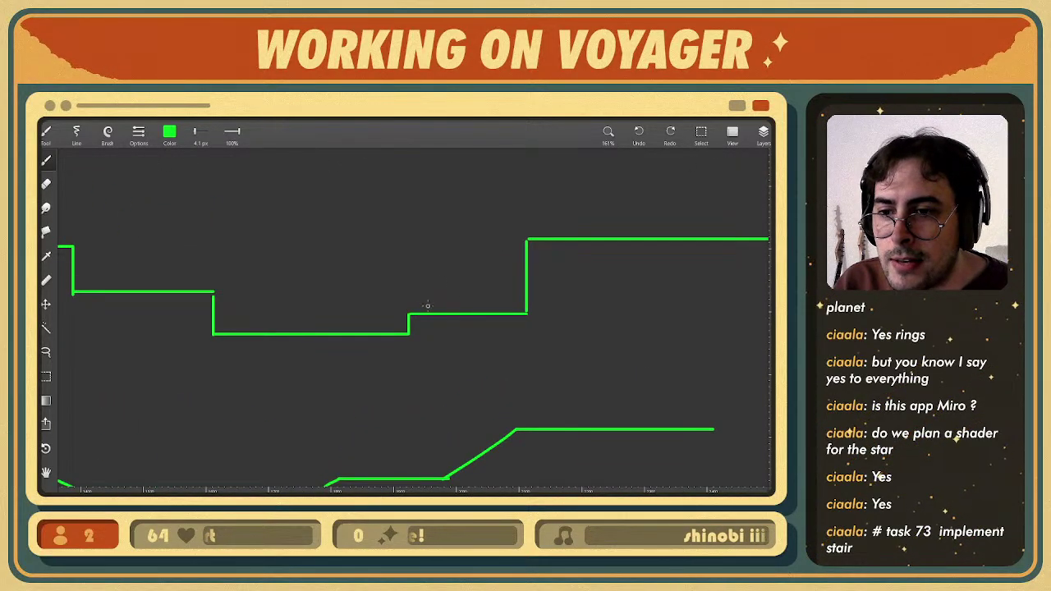
mouse_move(429, 309)
left_mouse_down()
mouse_move(438, 295)
mouse_move(512, 289)
mouse_move(527, 245)
mouse_move(534, 252)
left_mouse_up()
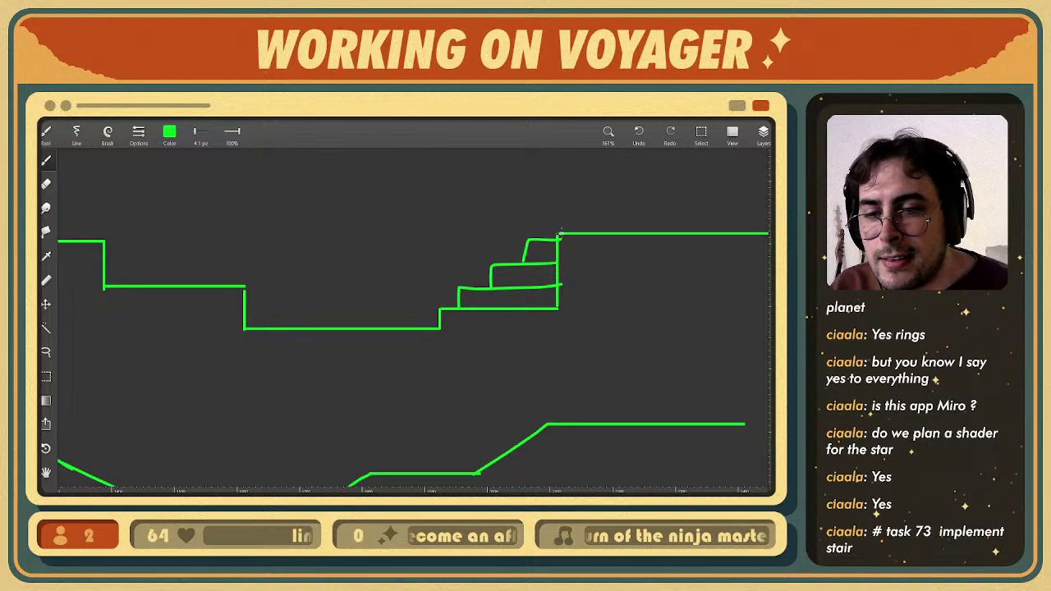
mouse_move(560, 236)
left_mouse_down()
mouse_move(448, 327)
mouse_move(555, 240)
left_mouse_up()
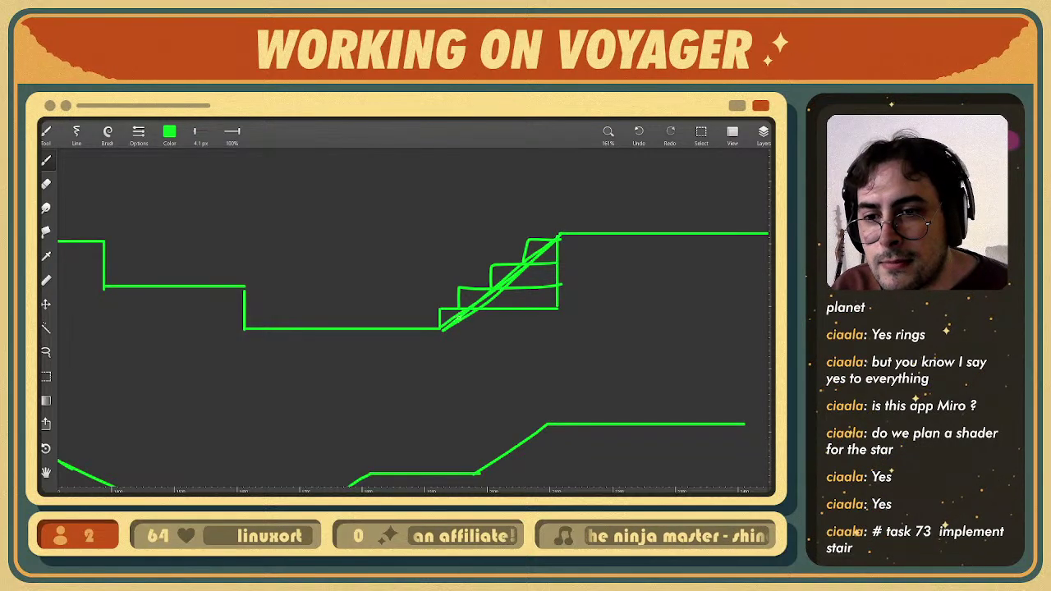
left_click_drag(493, 284, 556, 237)
middle_click_drag(544, 311, 540, 311)
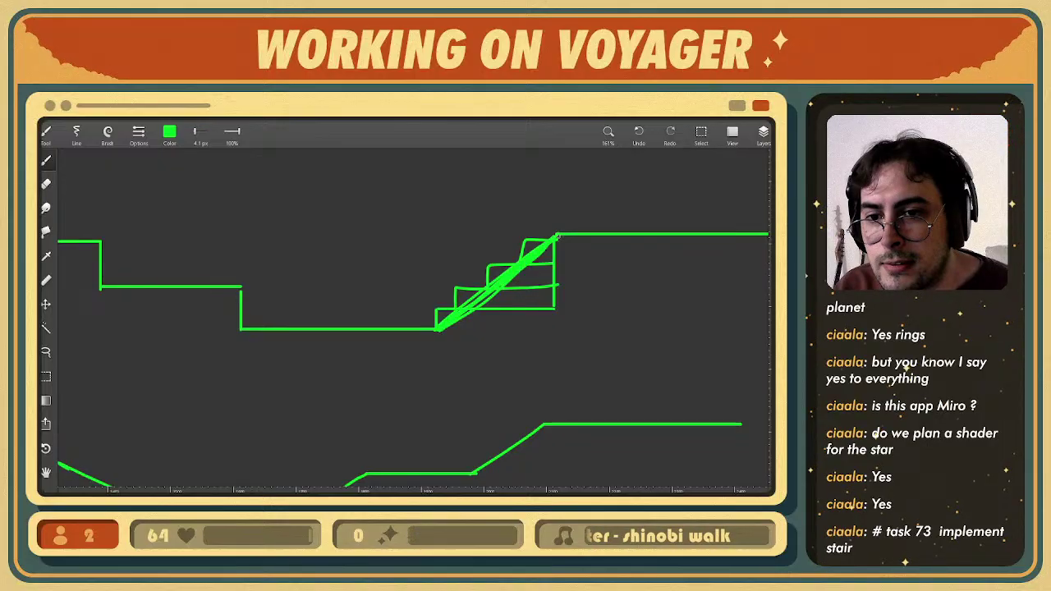
- Circle the last ramp of the sloped profile with a temporary green loop and undo it
scroll(545, 328, "down", 3)
middle_click_drag(537, 359, 512, 278)
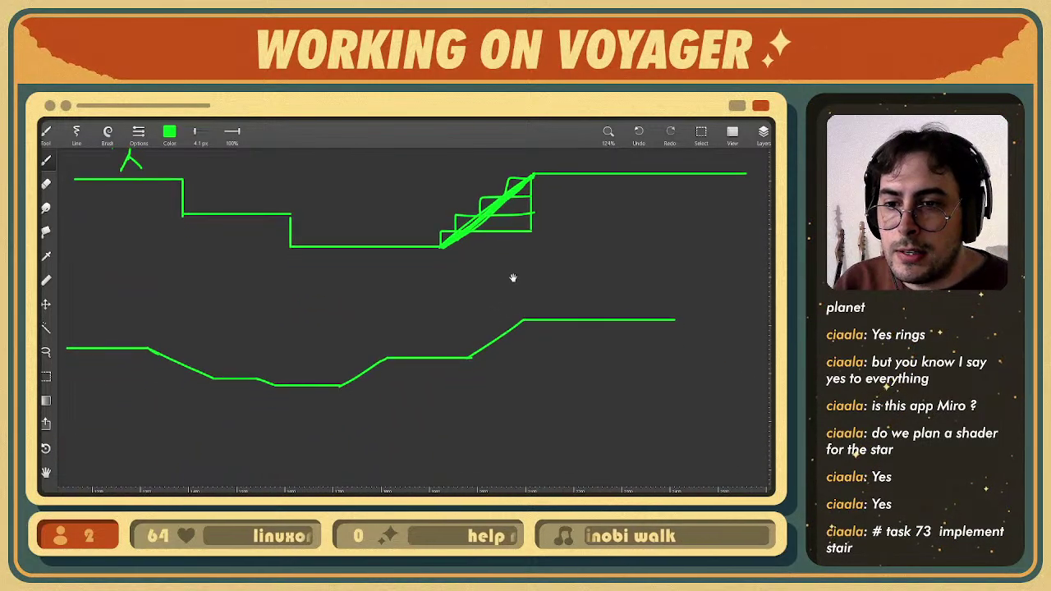
left_click_drag(511, 315, 509, 310)
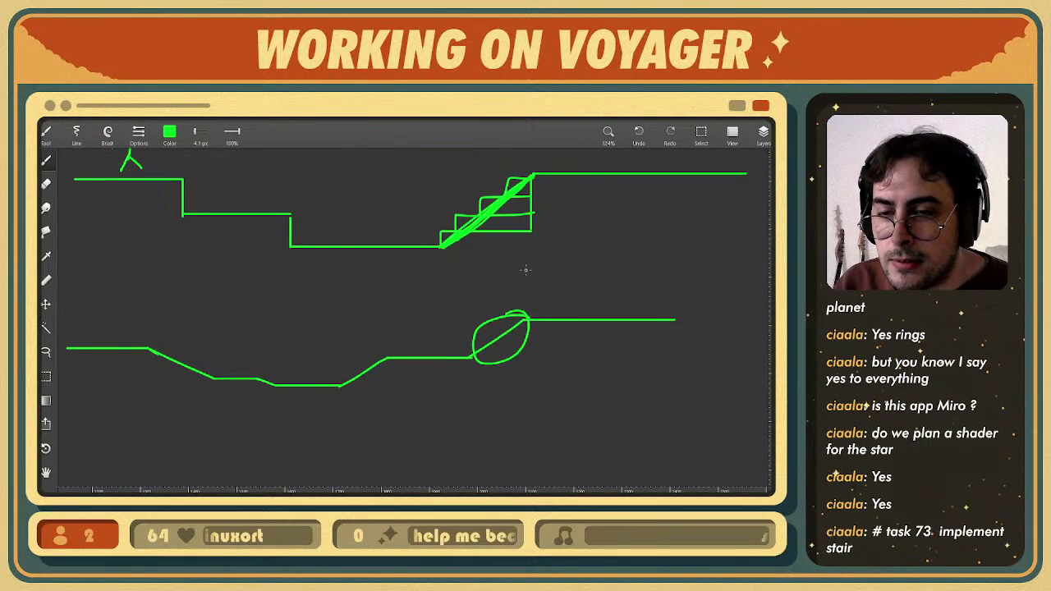
scroll(526, 270, "up", 2)
key("ctrl+z")
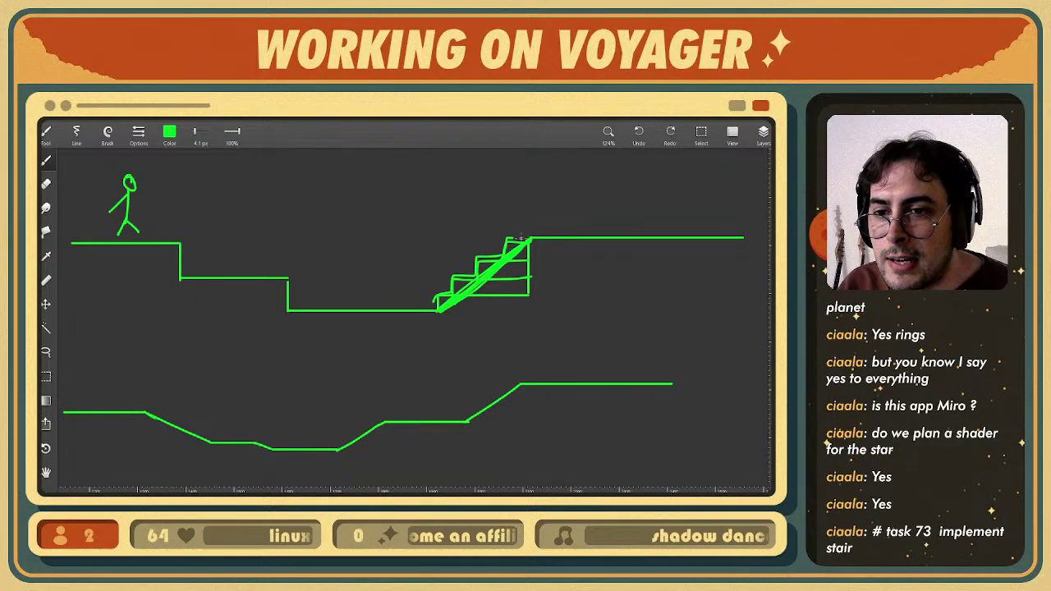
- Thicken the last ramp of the sloped profile with extra green strokes
middle_click_drag(534, 321, 519, 305)
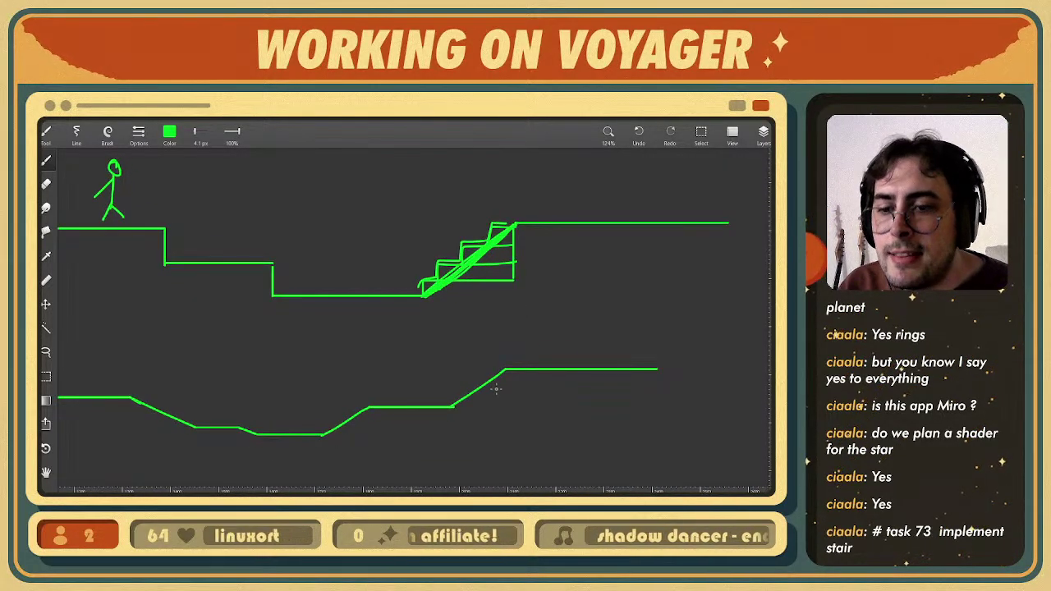
scroll(500, 377, "up", 2)
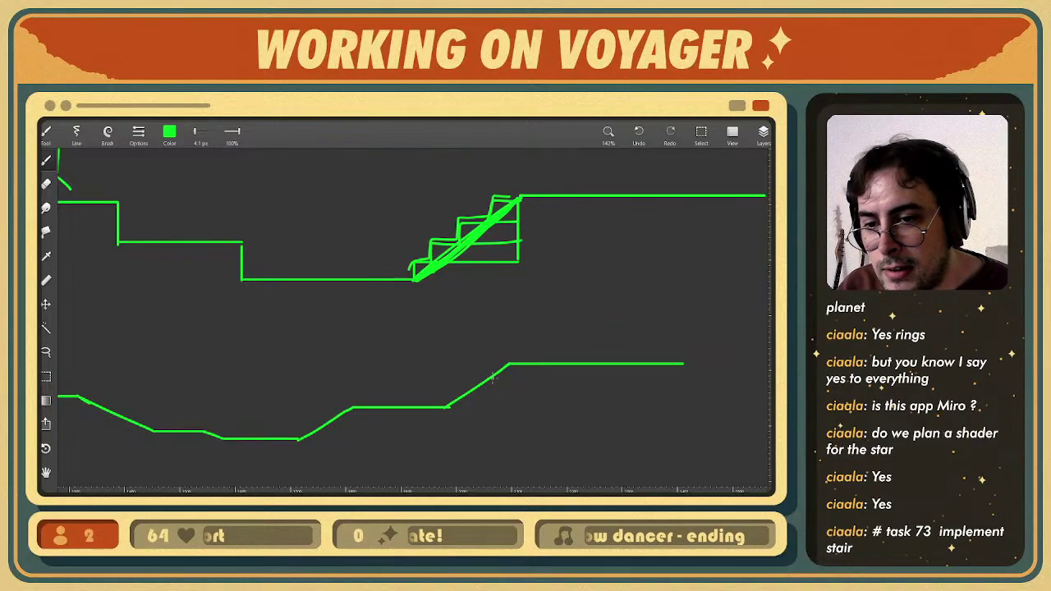
mouse_move(507, 366)
left_mouse_down()
mouse_move(452, 409)
mouse_move(505, 368)
left_mouse_up()
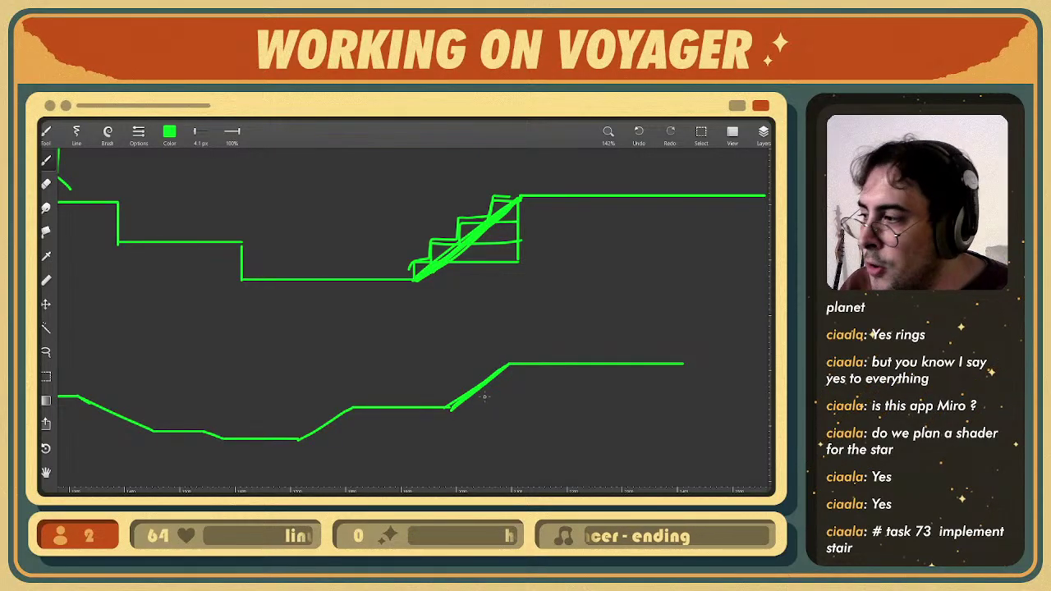
middle_click_drag(485, 296, 492, 351)
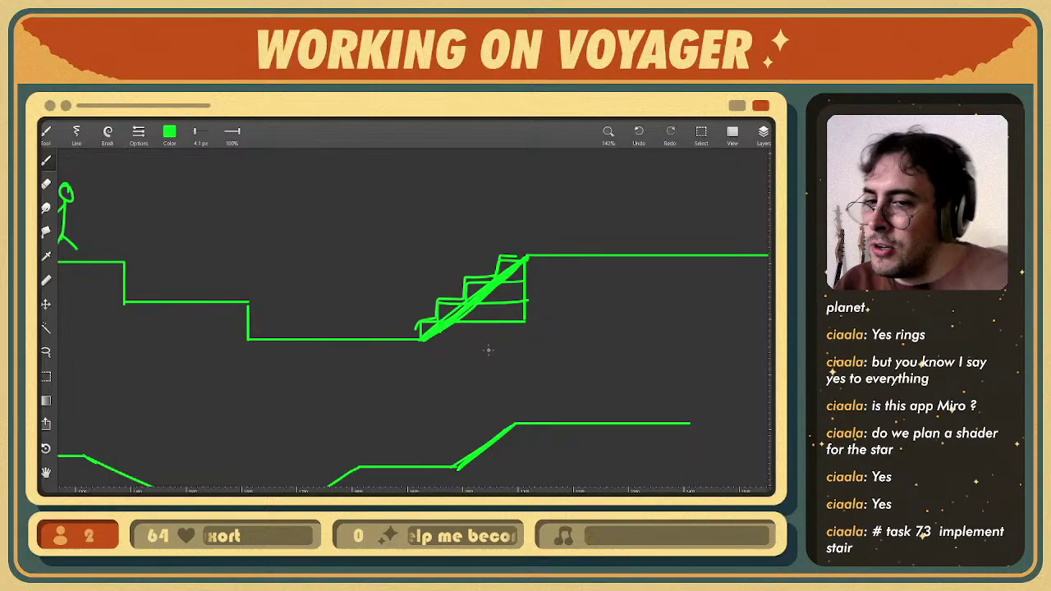
- Select the stick figure and move it onto the lowest floor of the stepped profile, in front of the stairs
key("m")
key("ctrl+0")
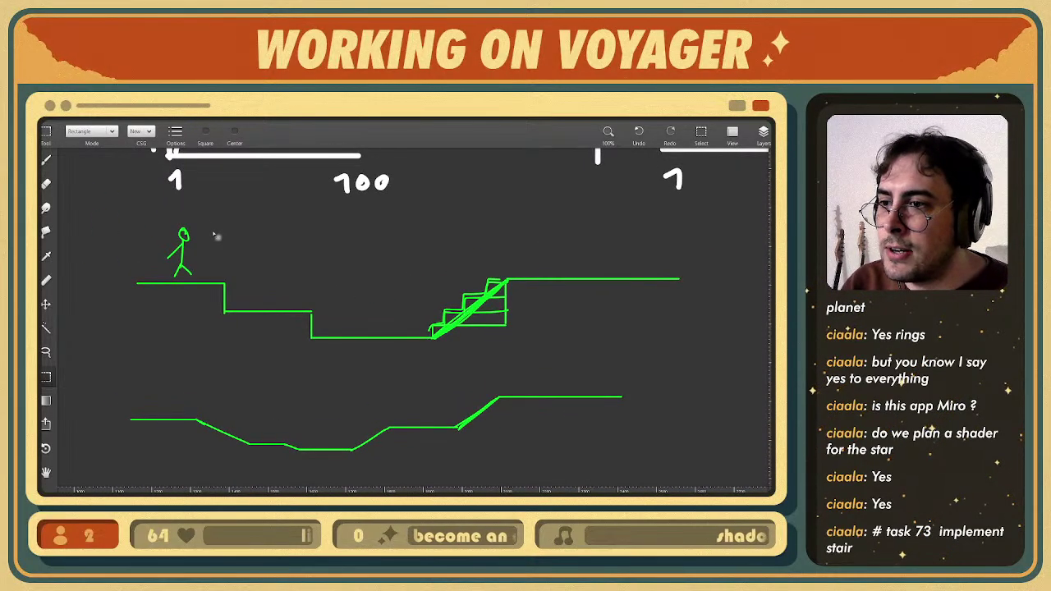
left_click_drag(164, 220, 390, 306)
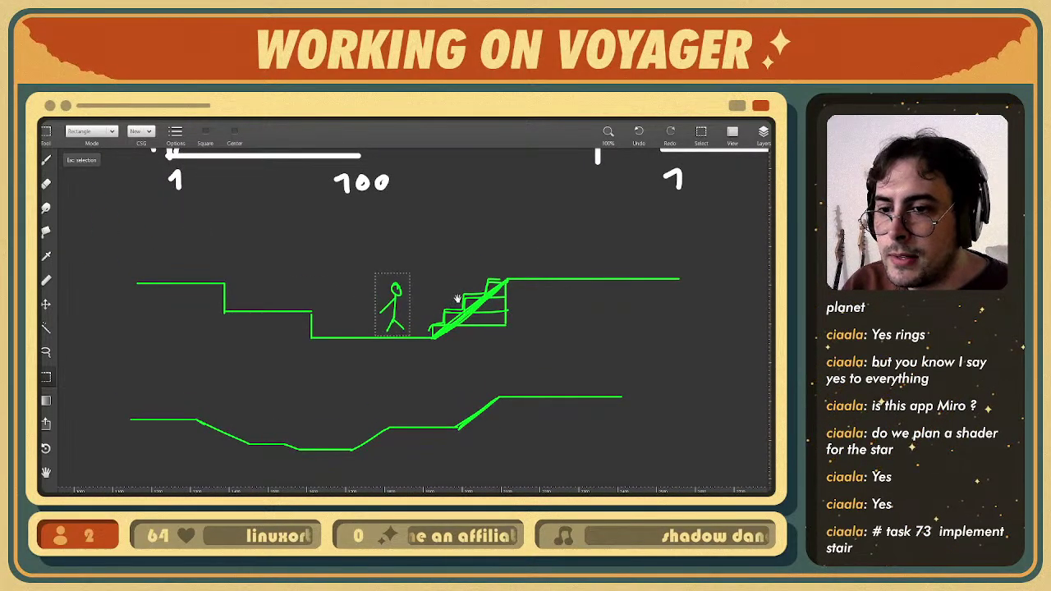
- Erase the diagonal ramp and inner lines of the stairs with a 31 px eraser, leaving only the stair outline
scroll(501, 325, "up", 3)
key("b")
key("bracketleft")
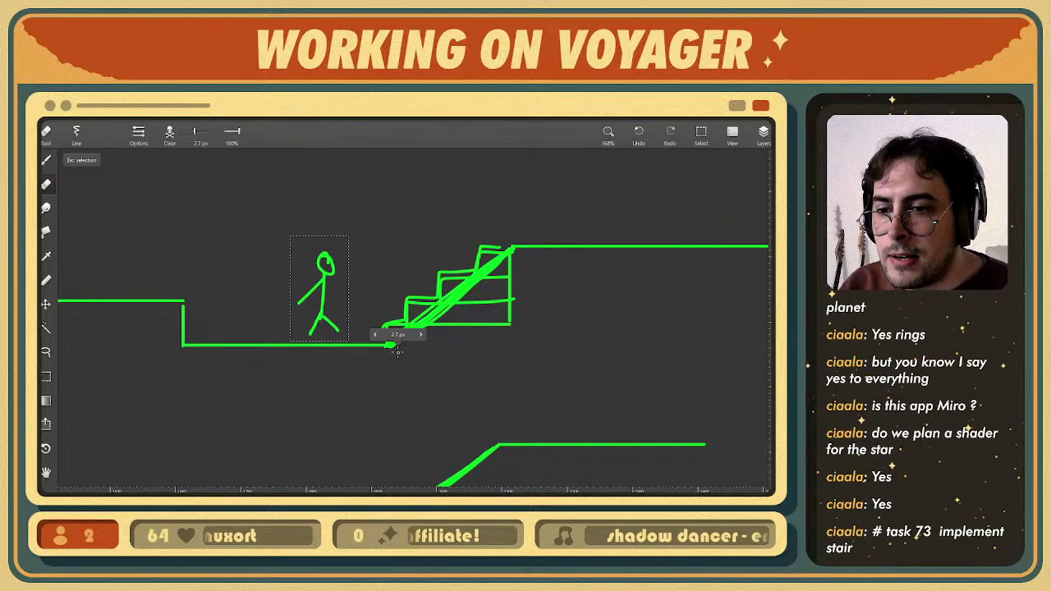
key("bracketright")
key("bracketright")
key("bracketright")
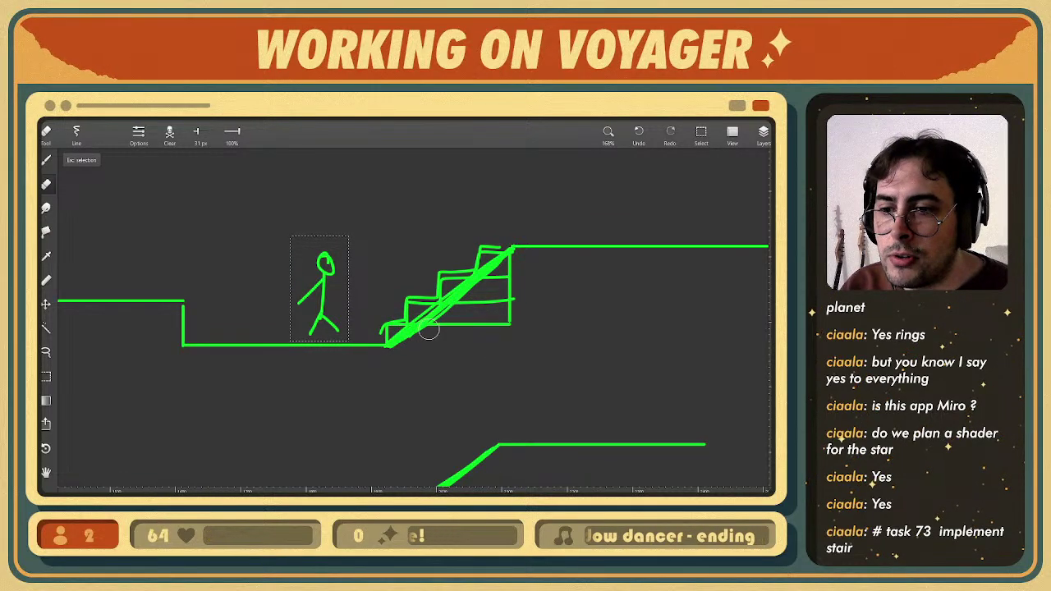
left_click(763, 133)
left_click(764, 133)
mouse_move(399, 335)
left_mouse_down()
mouse_move(500, 310)
mouse_move(510, 292)
mouse_move(493, 261)
mouse_move(475, 289)
mouse_move(444, 302)
mouse_move(439, 322)
left_mouse_up()
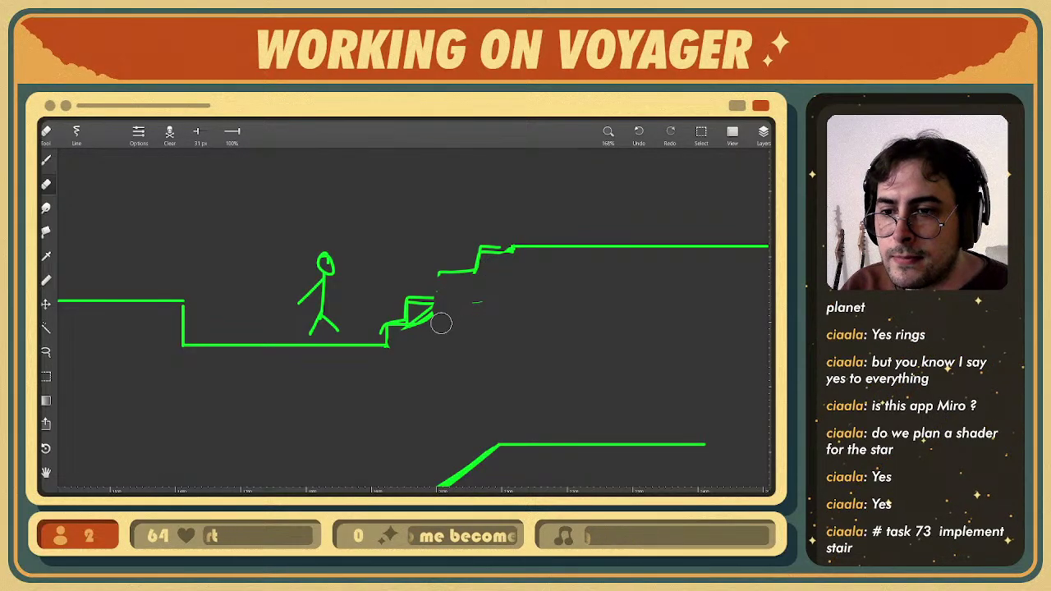
key("ctrl+z")
mouse_move(519, 288)
left_mouse_down()
mouse_move(492, 261)
mouse_move(504, 307)
mouse_move(397, 345)
mouse_move(484, 281)
mouse_move(458, 286)
mouse_move(477, 285)
left_mouse_up()
middle_click_drag(506, 314, 514, 317)
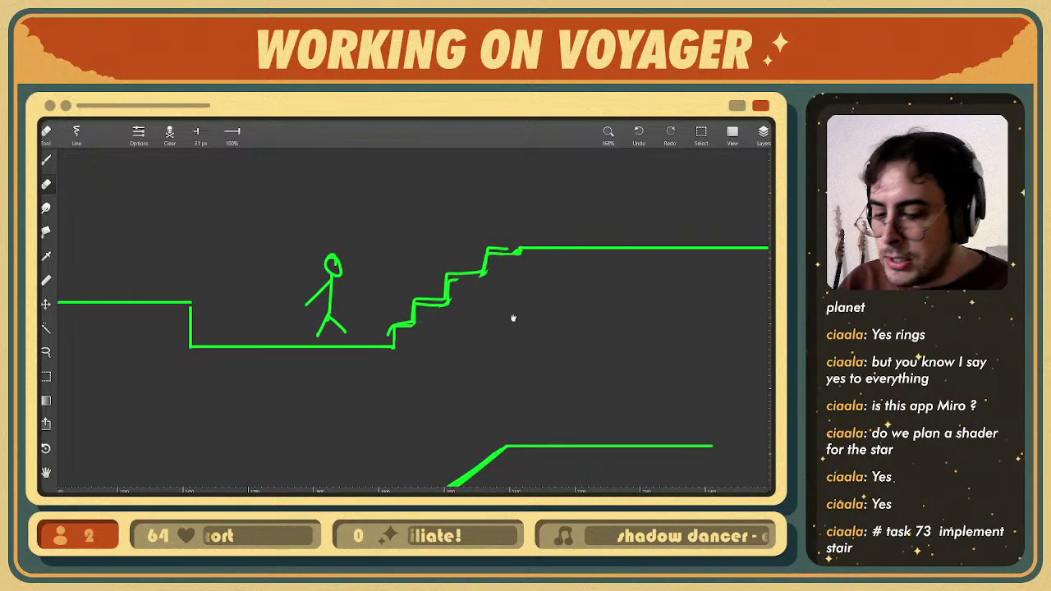
- Enlarge the stick figure to about twice its size and reposition it just above the lowest floor of the stepped profile
key("m")
left_click_drag(366, 238, 291, 343)
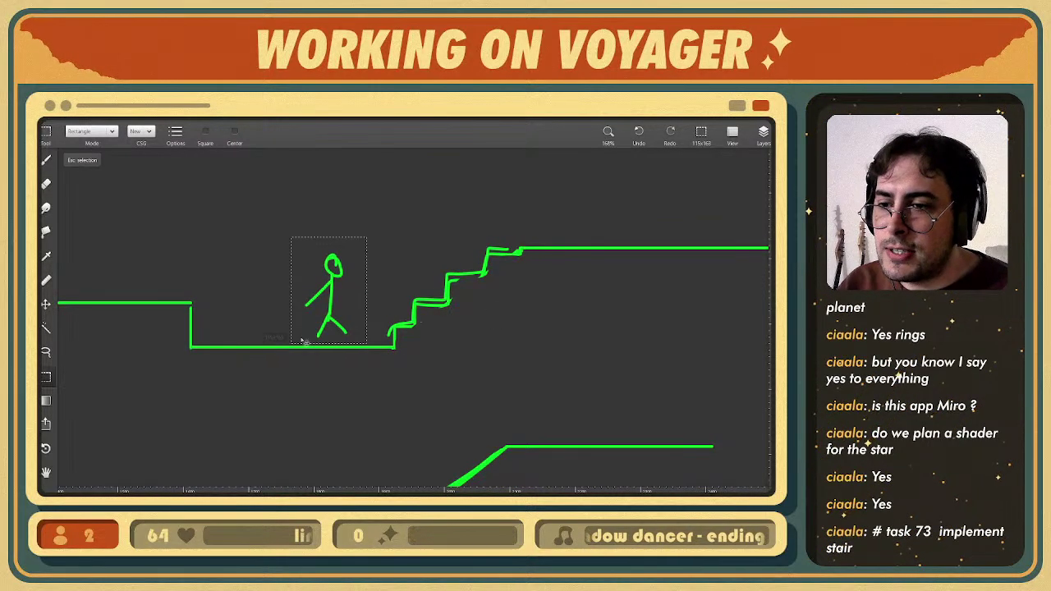
key("ctrl+t")
left_click_drag(291, 237, 188, 111)
middle_click_drag(418, 253, 443, 318)
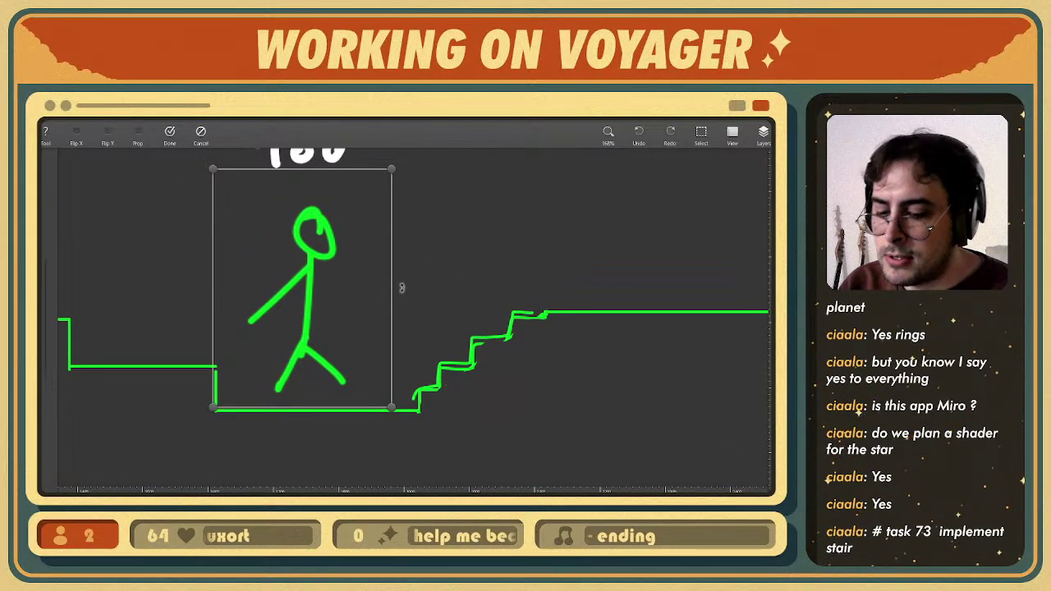
key("Return")
left_click_drag(218, 196, 385, 410)
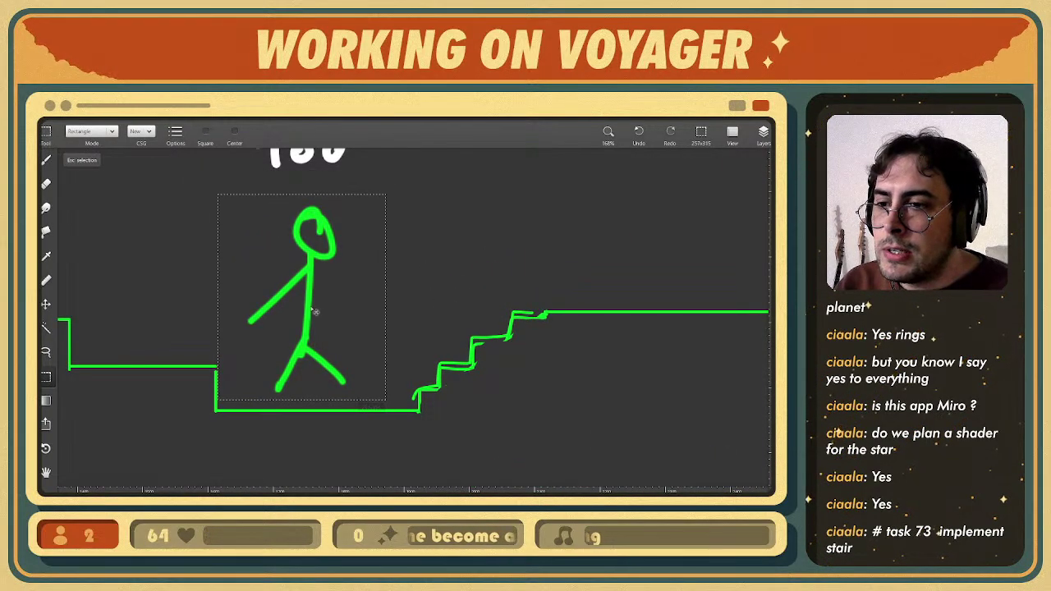
mouse_move(316, 310)
left_mouse_down()
mouse_move(379, 329)
mouse_move(400, 312)
mouse_move(359, 331)
mouse_move(612, 201)
mouse_move(426, 263)
mouse_move(349, 331)
mouse_move(392, 319)
mouse_move(566, 220)
mouse_move(359, 289)
mouse_move(463, 277)
mouse_move(342, 272)
mouse_move(301, 313)
left_mouse_up()
left_click_drag(561, 279, 395, 430)
left_click(606, 359)
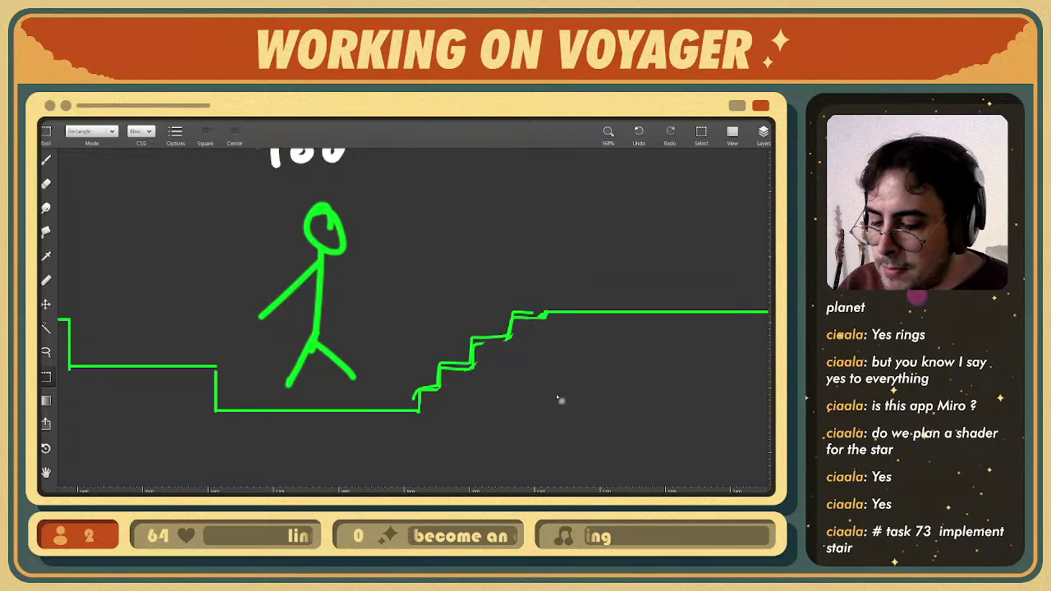
- Reinforce the green stair outline and draw a straight diagonal ramp beneath it, from the upper platform's edge to the lowest floor
key("b")
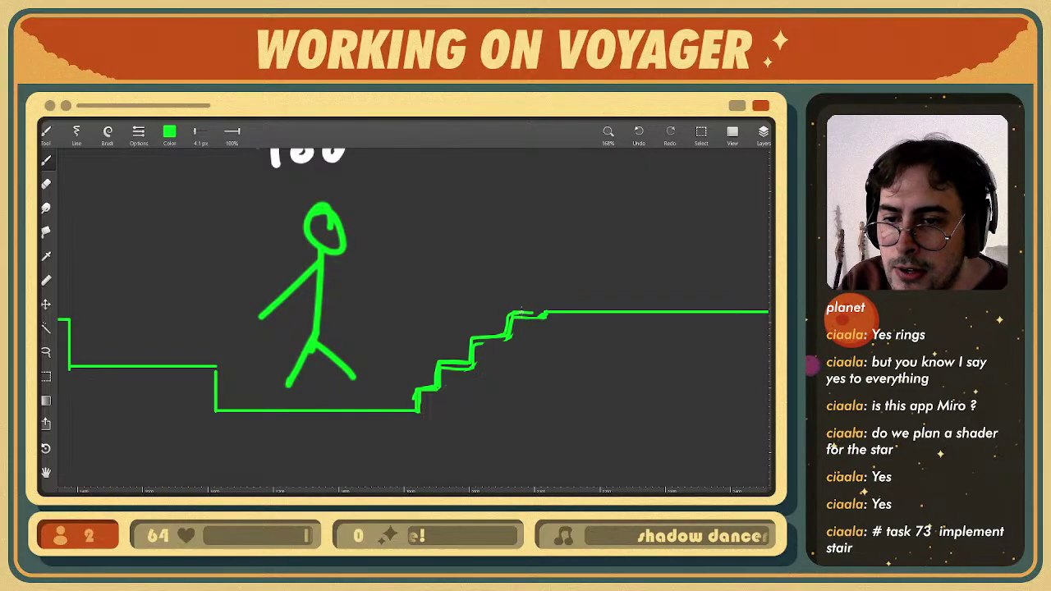
left_click_drag(544, 358, 527, 330)
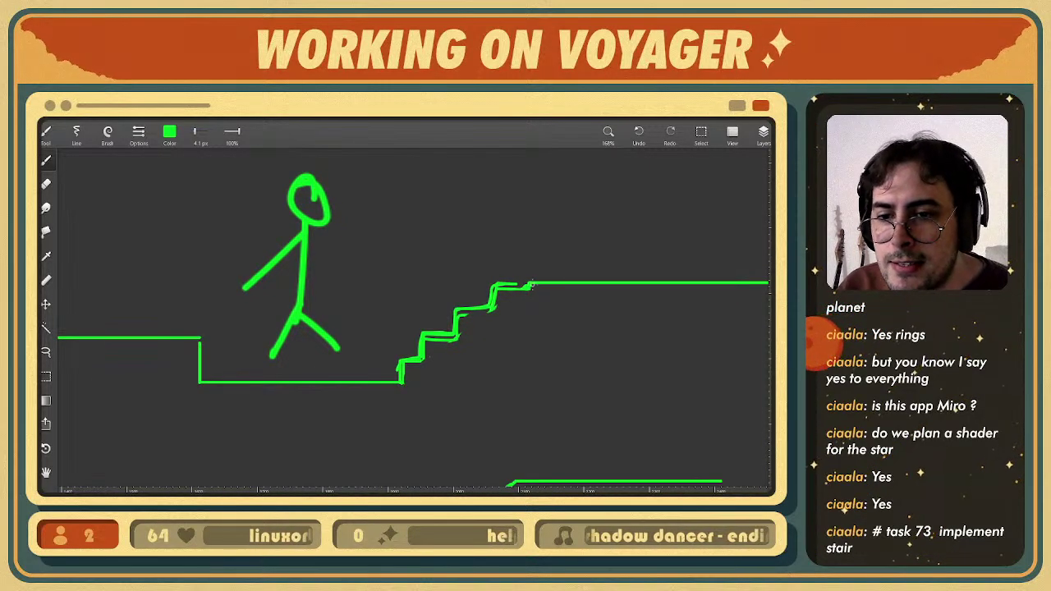
left_click_drag(532, 285, 412, 380)
- Try the stick figure on the upper platform at the top of the stairs, then undo the move and deselect
key("m")
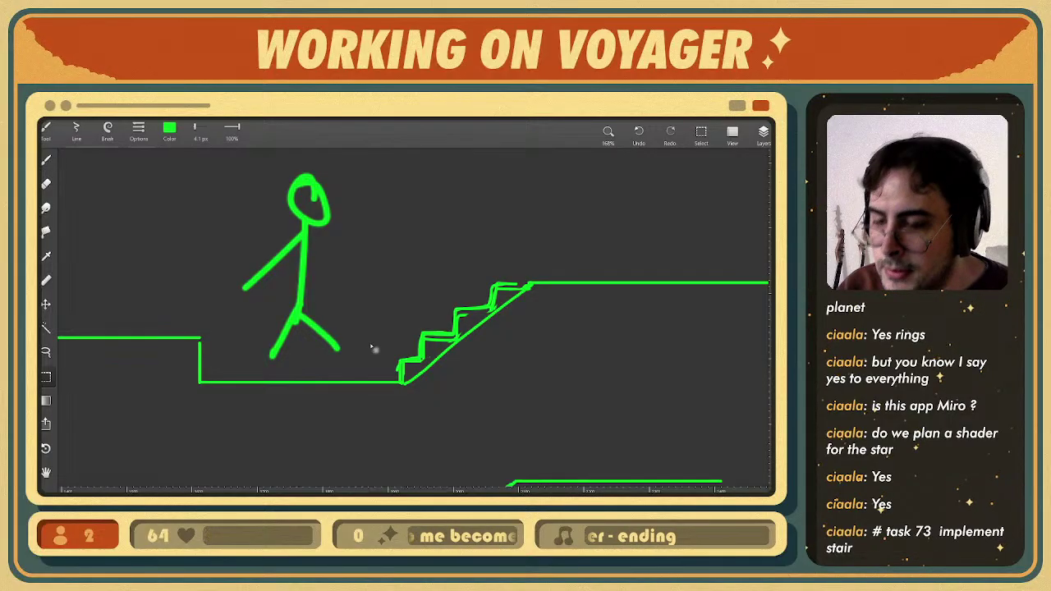
scroll(403, 305, "down", 3)
middle_click_drag(405, 313, 399, 350)
scroll(359, 362, "up", 1)
left_click_drag(366, 381, 254, 219)
left_click_drag(313, 308, 498, 233)
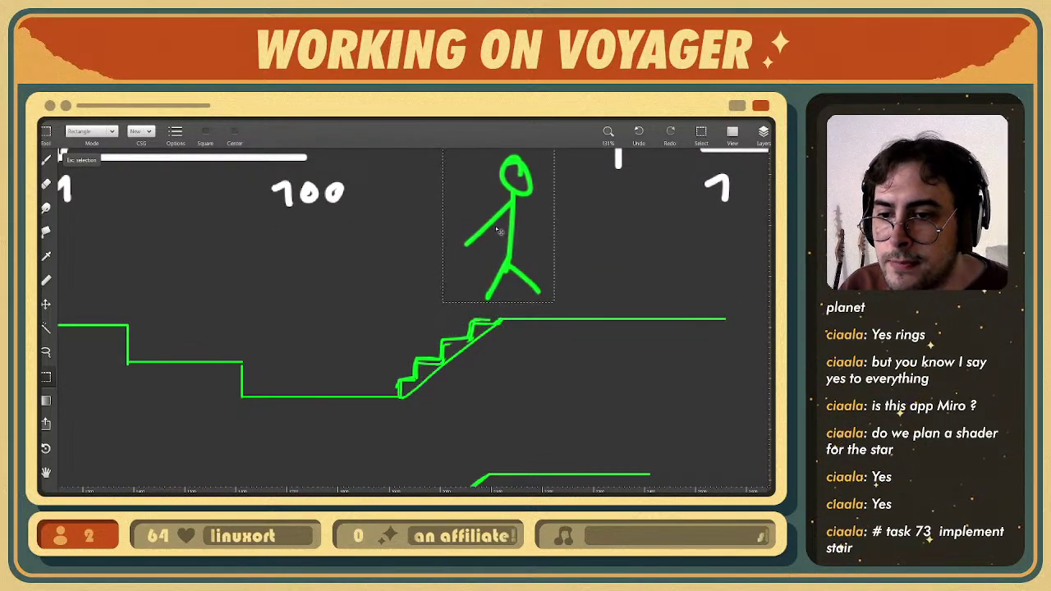
key("ctrl+z")
middle_click_drag(473, 393, 488, 320)
scroll(488, 320, "down", 2)
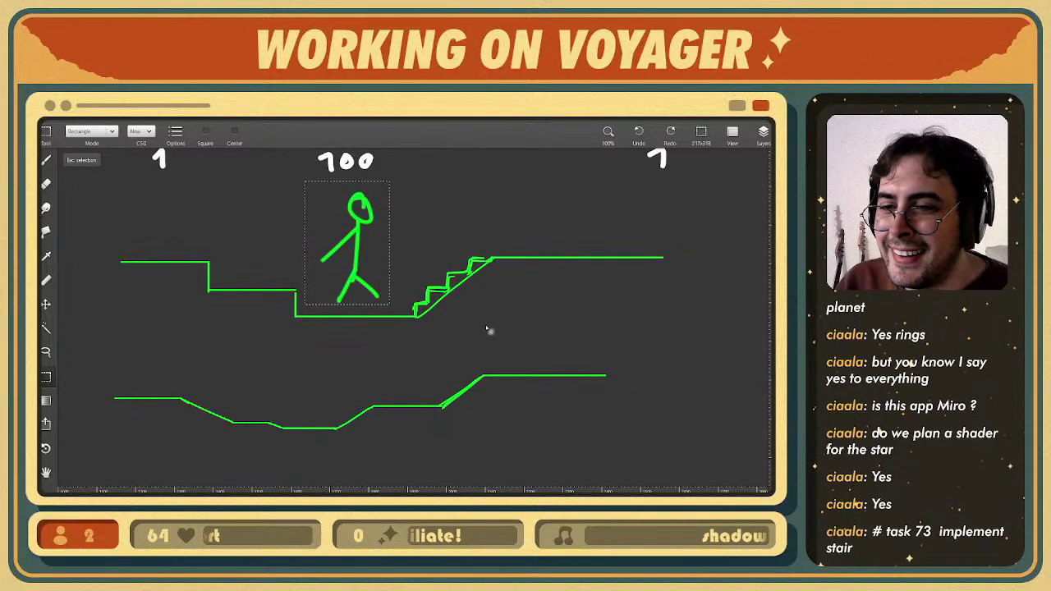
key("Escape")
middle_click_drag(486, 357, 473, 319)
left_click_drag(498, 212, 377, 310)
key("Escape")
scroll(452, 386, "up", 5)
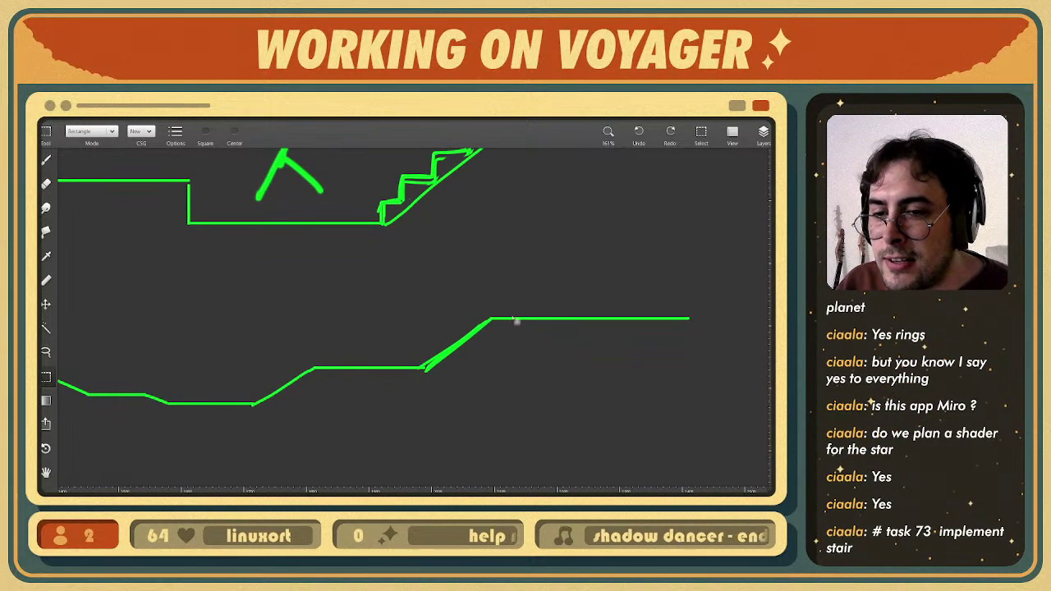
left_click_drag(505, 315, 408, 401)
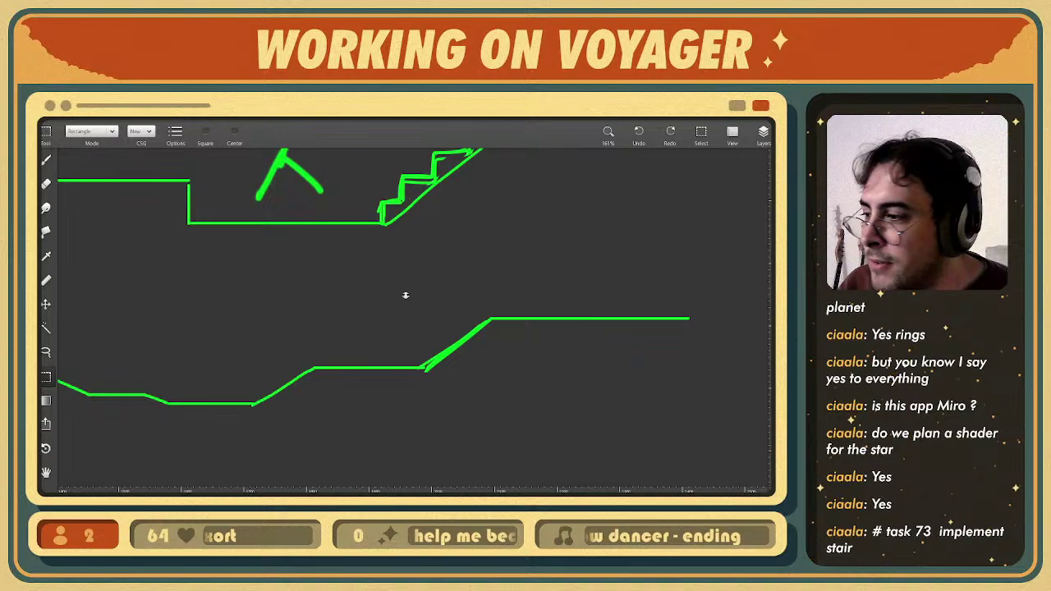
scroll(366, 302, "down", 6)
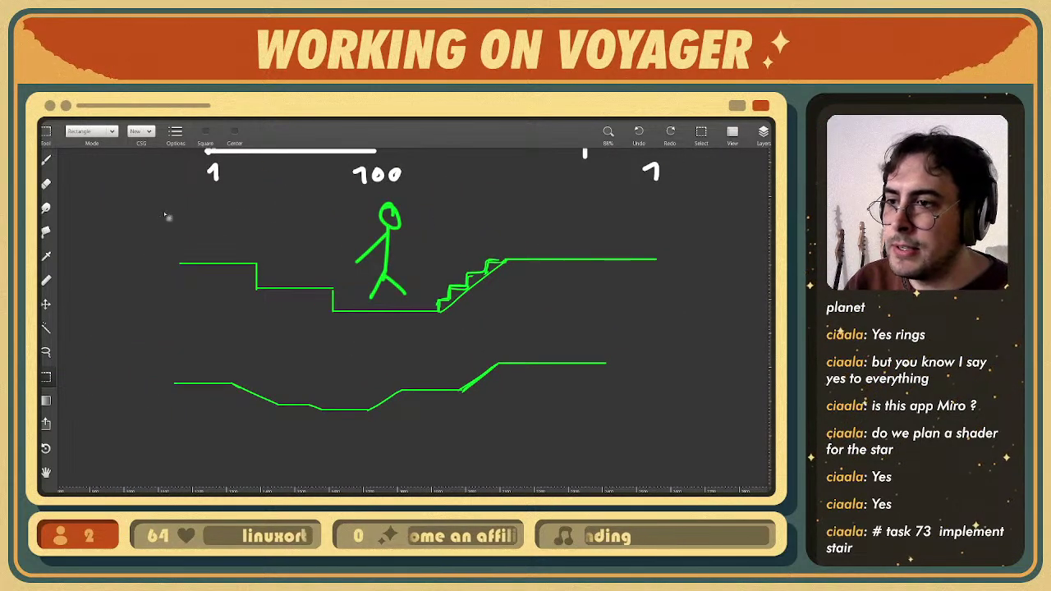
- Delete both terrain profiles together with the stick figure, then undo the deletion
mouse_move(153, 188)
left_mouse_down()
mouse_move(296, 370)
mouse_move(667, 439)
left_mouse_up()
key("Delete")
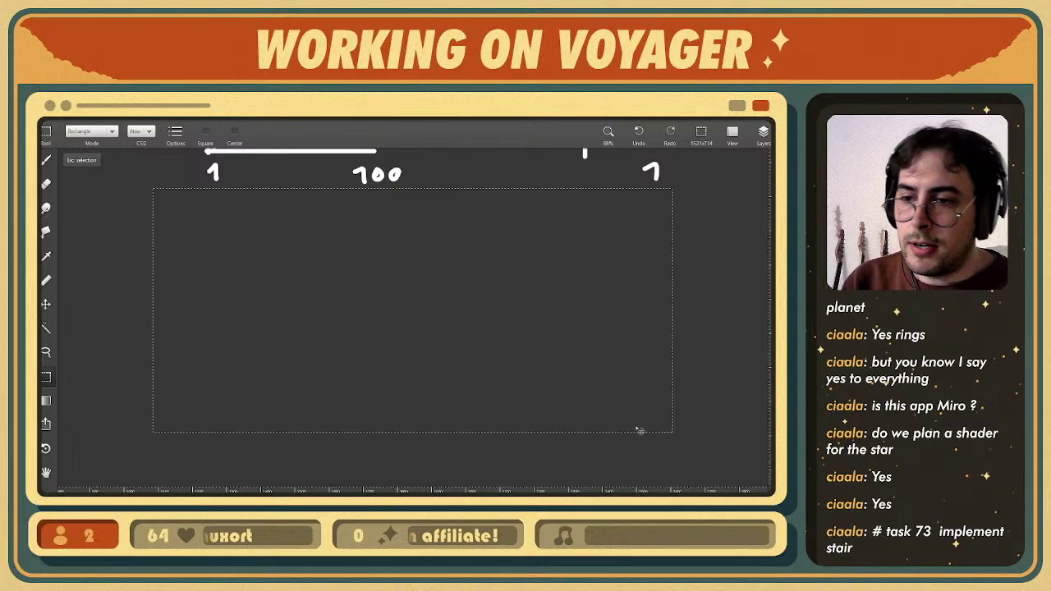
scroll(470, 265, "down", 5)
middle_click_drag(471, 264, 462, 345)
scroll(452, 325, "up", 2)
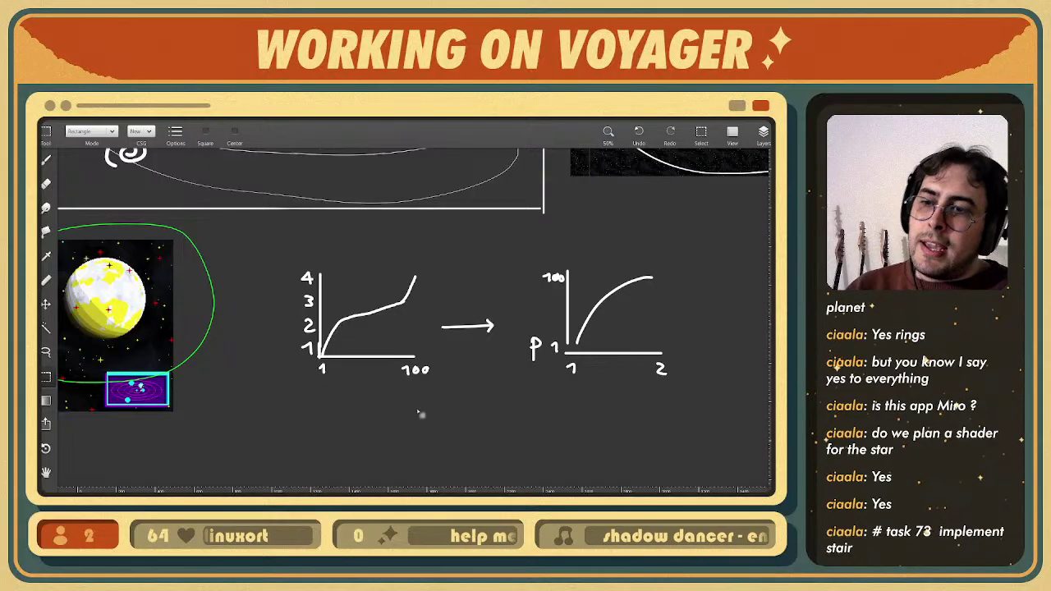
middle_click_drag(436, 397, 391, 153)
key("ctrl+z")
key("ctrl+z")
middle_click_drag(487, 281, 484, 306)
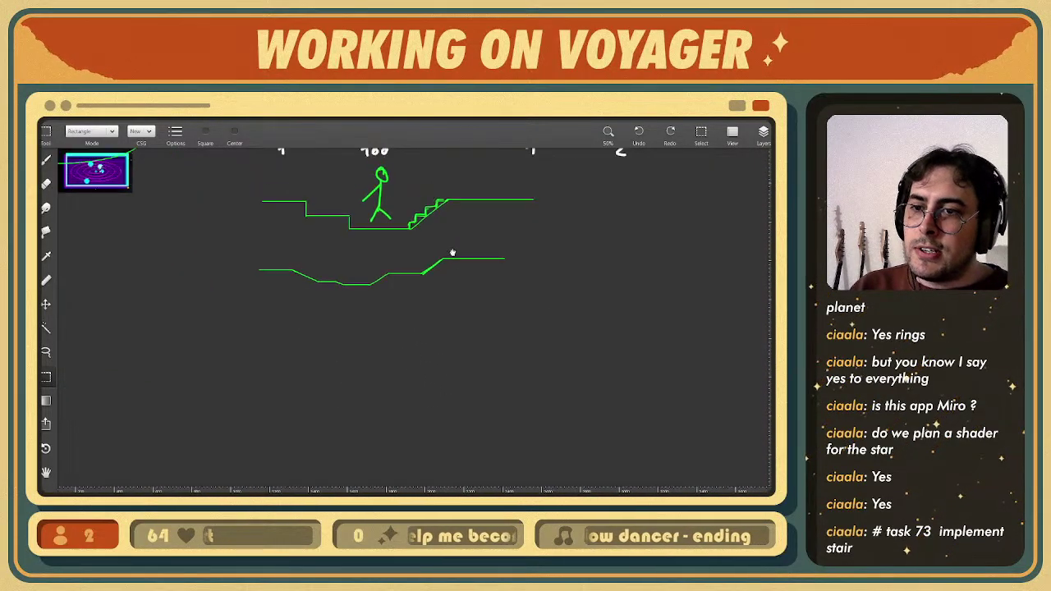
- Select both terrain profiles with the stick figure and shift them down, leaving free space below the graphs
scroll(421, 329, "up", 3)
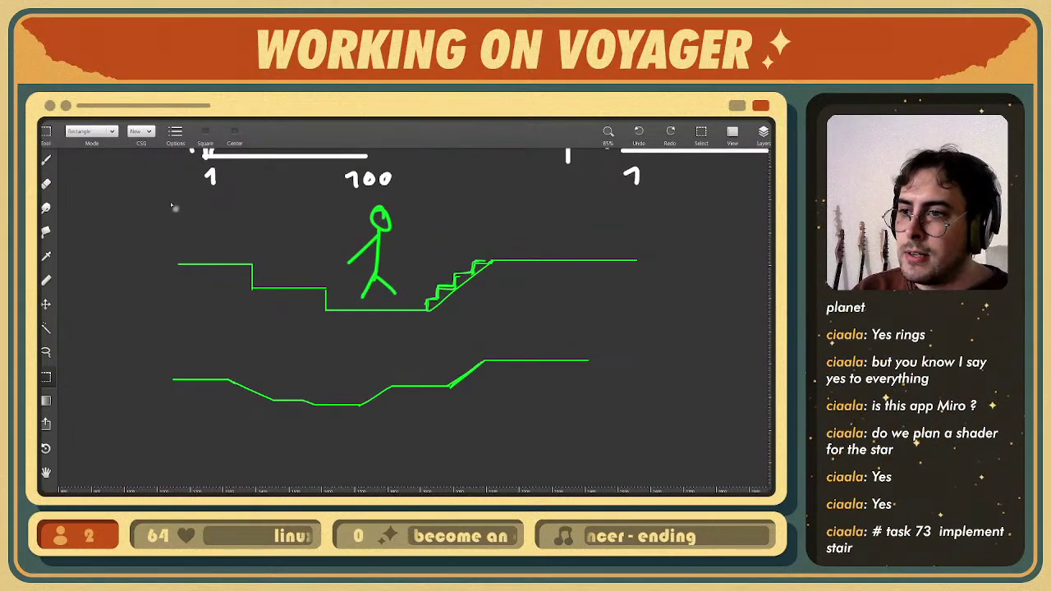
left_click_drag(174, 207, 657, 429)
key("Down")
key("Down")
key("Down")
key("Down")
key("Down")
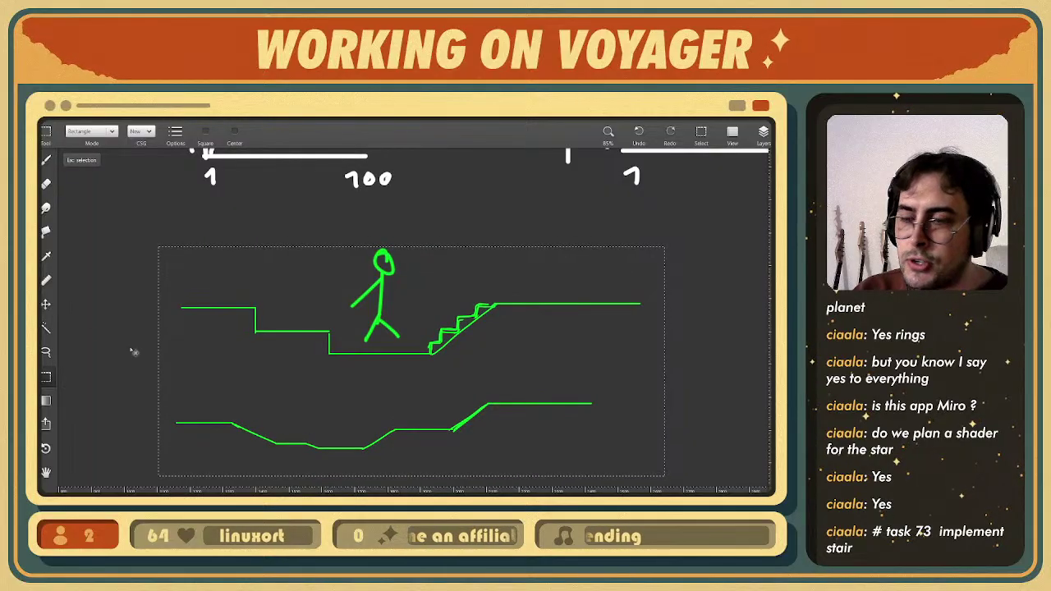
key("Escape")
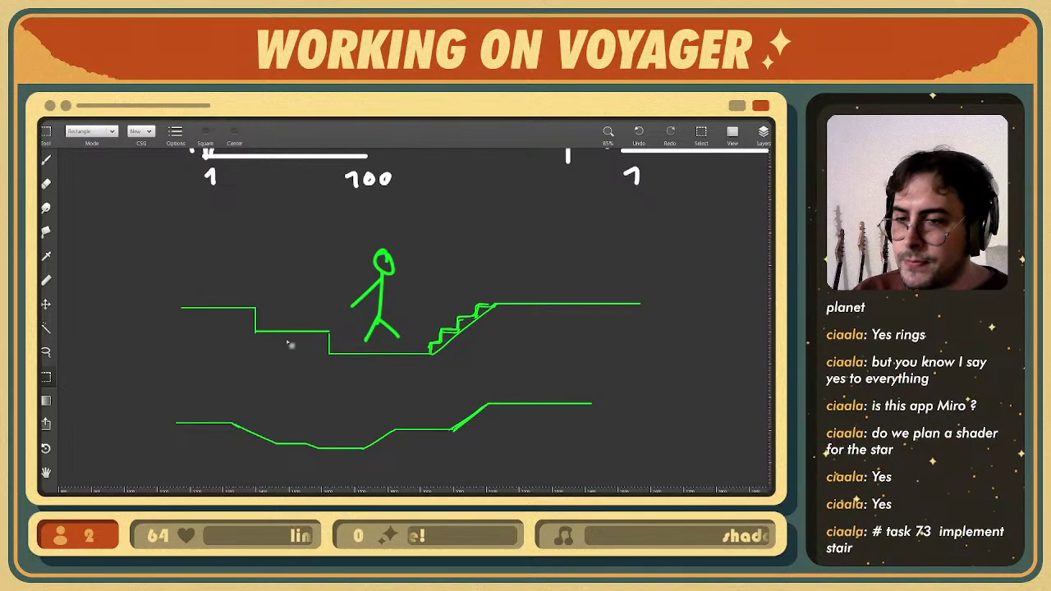
- Erase the stick figure from the stepped profile with a 121 px eraser
key("e")
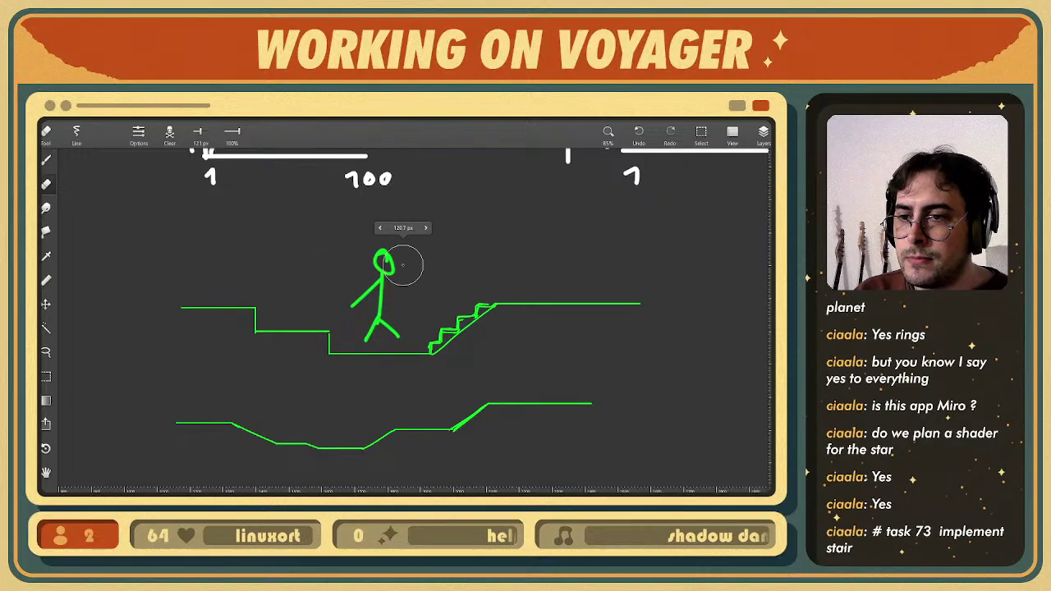
mouse_move(403, 258)
left_mouse_down()
mouse_move(378, 260)
mouse_move(357, 304)
mouse_move(370, 324)
mouse_move(380, 301)
left_mouse_up()
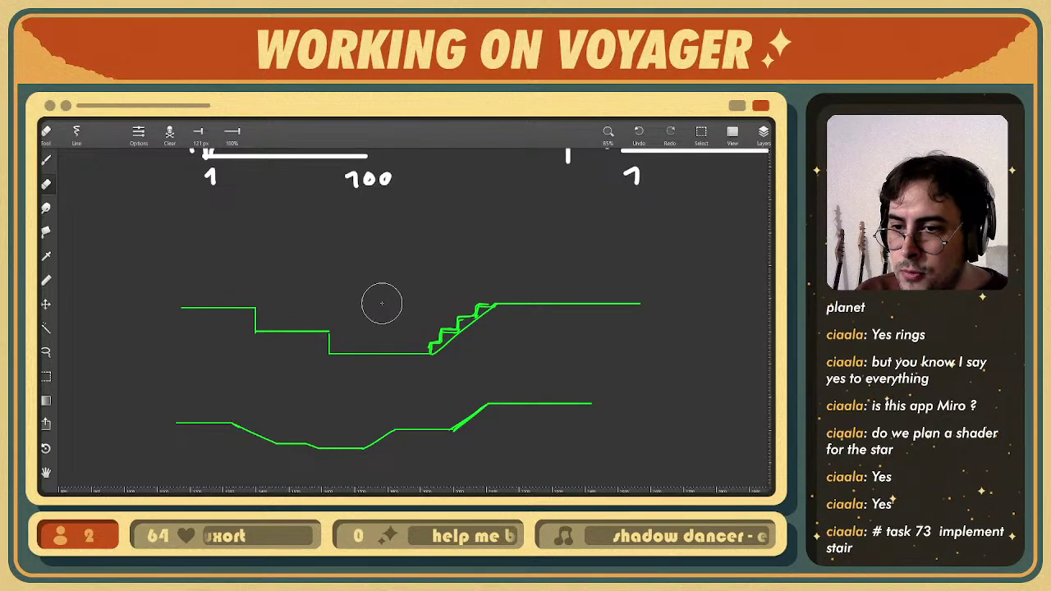
- Sketch a green mountain-like triangle with an inner line from its peak, between the first graph and the stepped profile
key("b")
middle_click_drag(349, 293, 377, 300)
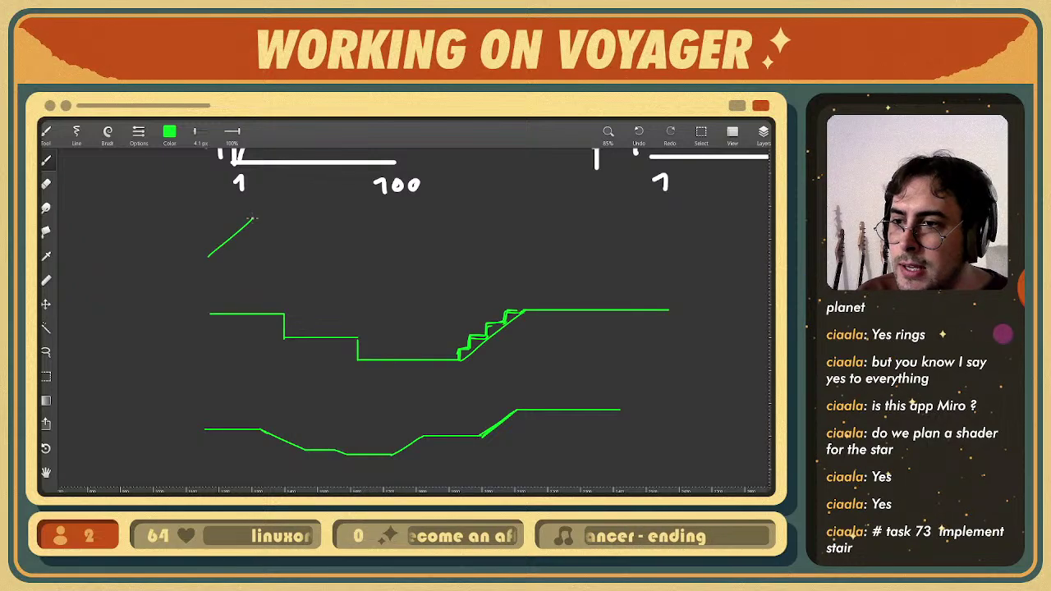
mouse_move(254, 219)
left_mouse_down()
mouse_move(403, 274)
mouse_move(229, 256)
mouse_move(386, 251)
mouse_move(215, 260)
left_mouse_up()
key("ctrl+z")
left_click_drag(267, 212, 246, 258)
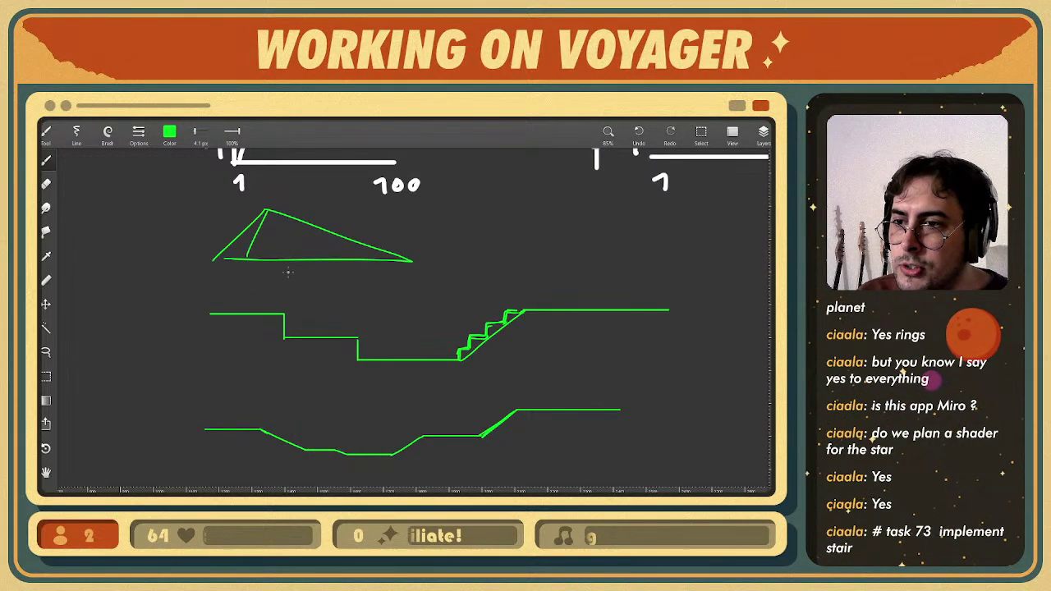
- Select the triangle sketch and move it slightly closer to the stepped profile
key("m")
scroll(342, 288, "down", 2)
middle_click_drag(350, 298, 341, 308)
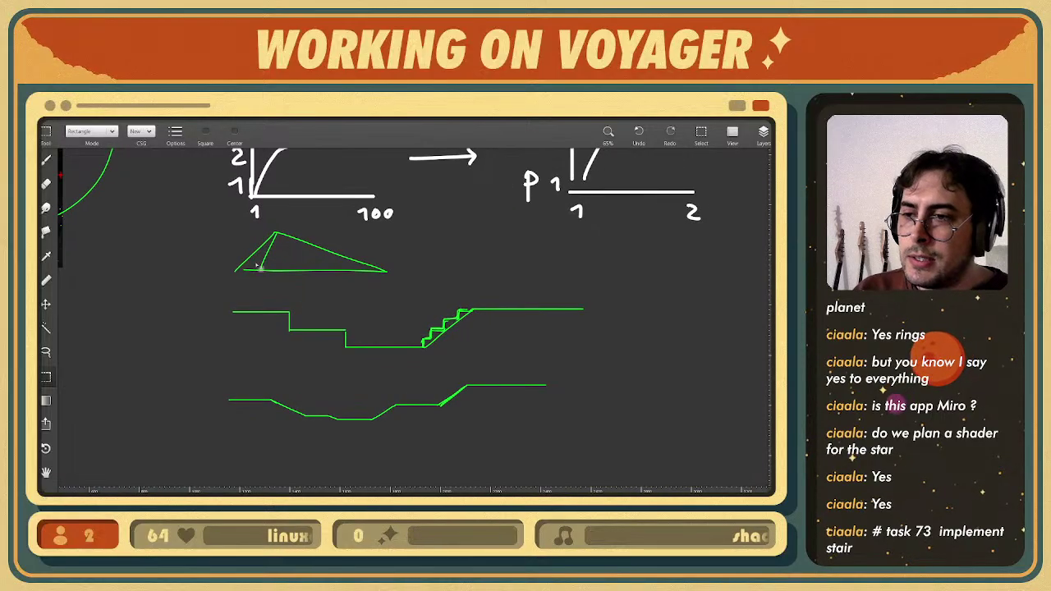
left_click_drag(220, 229, 417, 300)
mouse_move(294, 252)
left_mouse_down()
mouse_move(451, 256)
mouse_move(291, 259)
left_mouse_up()
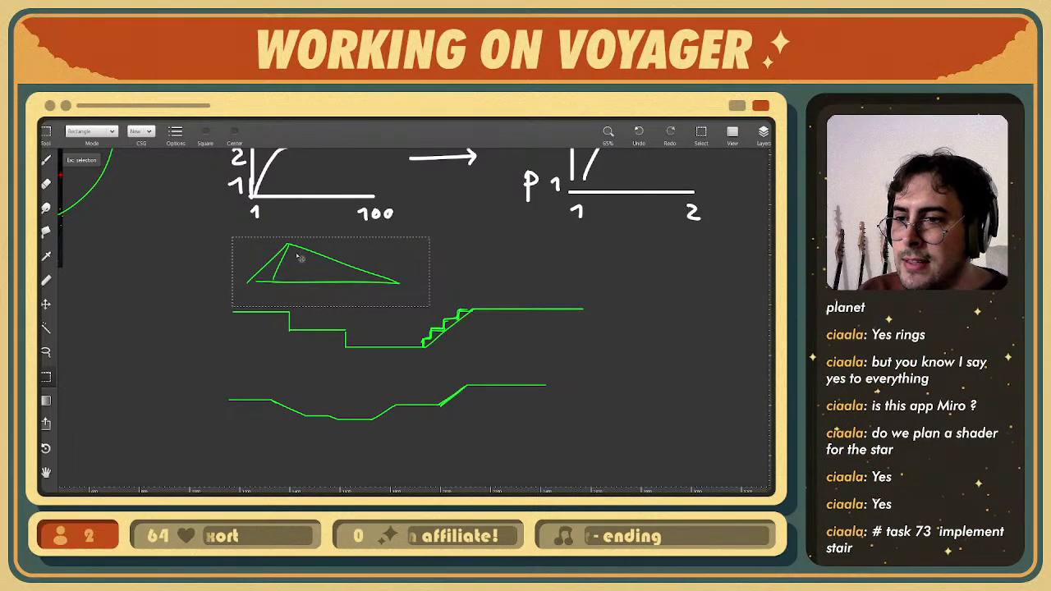
left_click_drag(300, 259, 295, 261)
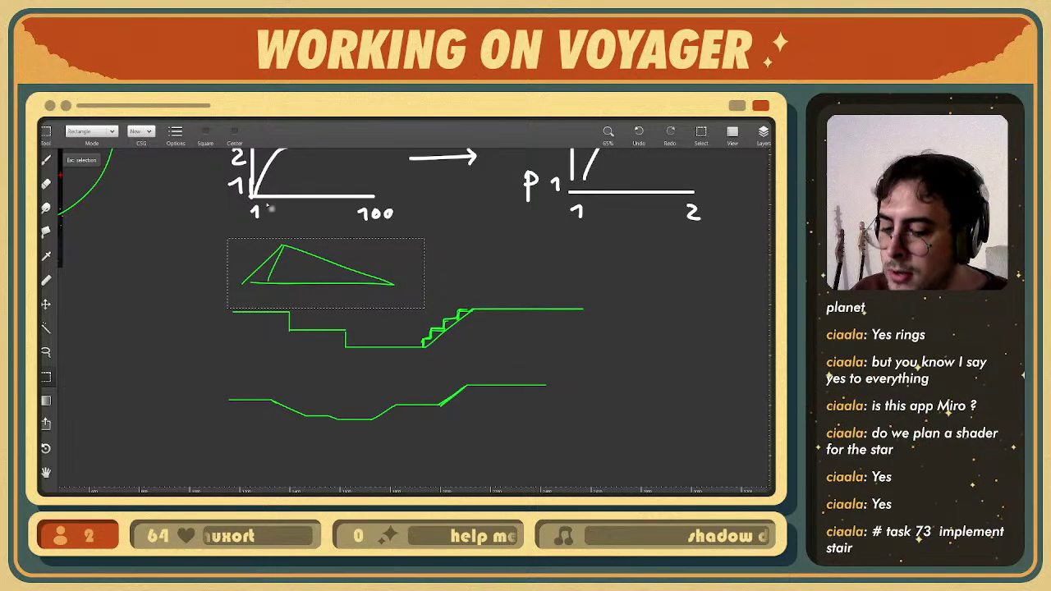
- Extend the stepped profile's upper platform with three green ledges, each ending in a downward stroke
key("b")
middle_click_drag(473, 303, 379, 280)
key("Escape")
mouse_move(489, 288)
left_mouse_down()
mouse_move(571, 329)
mouse_move(579, 351)
left_mouse_up()
left_click_drag(565, 299, 665, 351)
left_click_drag(658, 300, 751, 359)
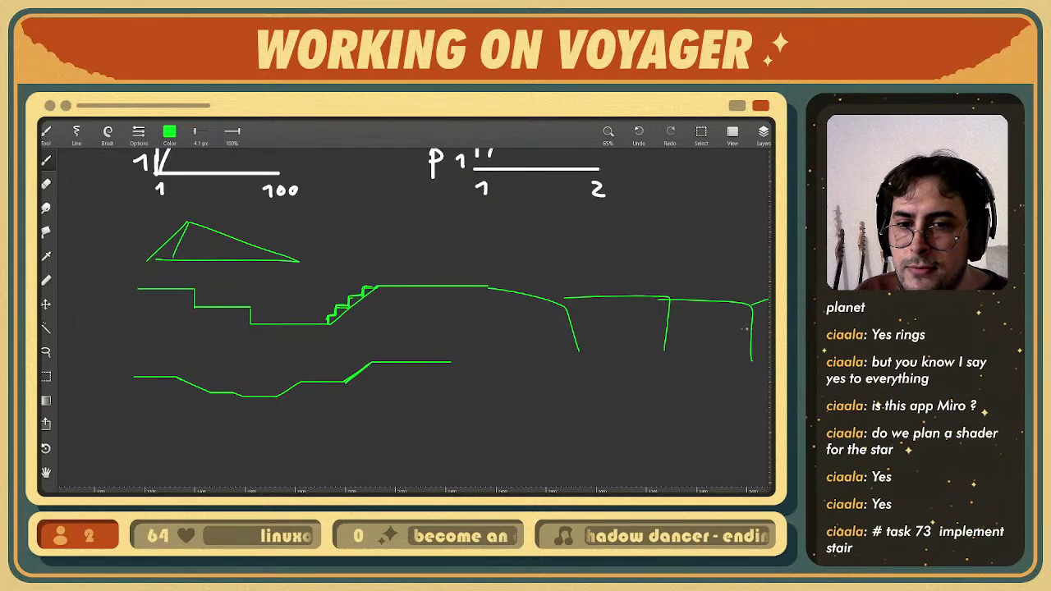
scroll(620, 312, "down", 2)
middle_click_drag(616, 330, 523, 330)
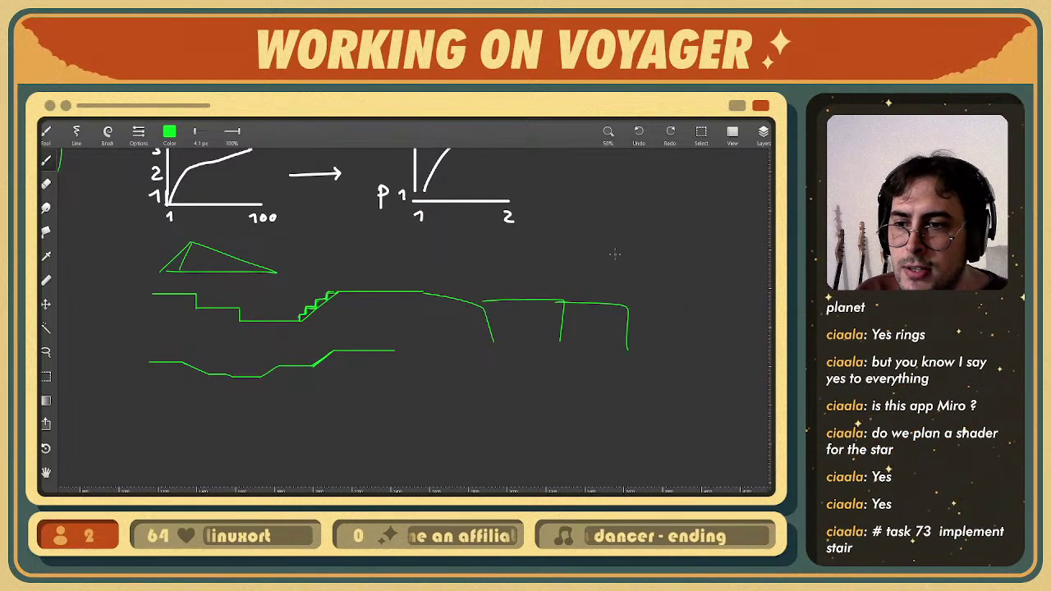
- Sketch curved green arcs around the start of the stepped profile and undo them
middle_click_drag(248, 311, 305, 295)
mouse_move(241, 335)
left_mouse_down()
mouse_move(172, 298)
mouse_move(200, 333)
left_mouse_up()
left_click_drag(311, 333, 237, 289)
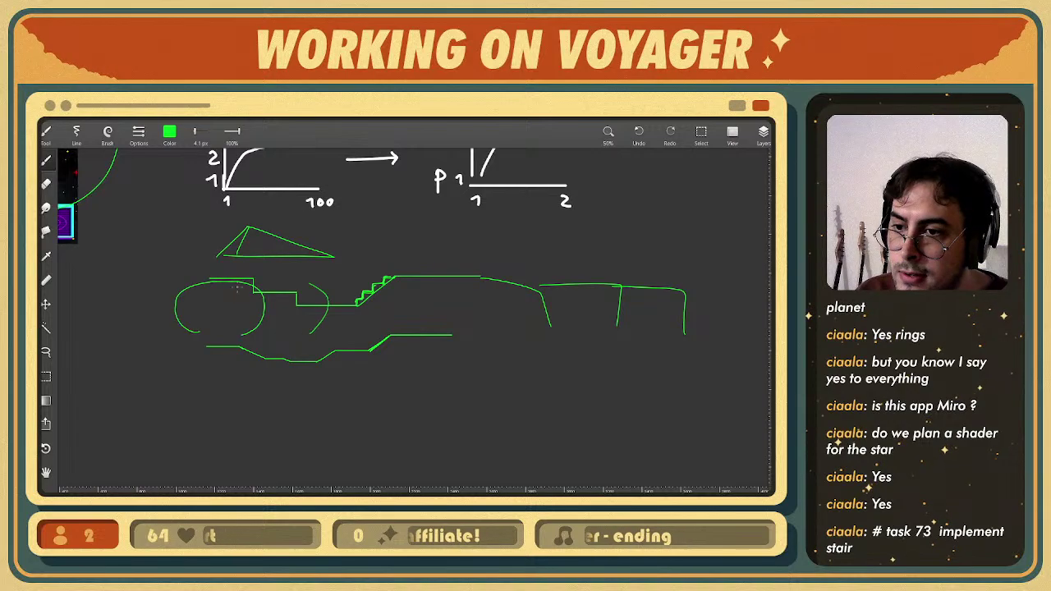
key("ctrl+z")
key("ctrl+z")
key("ctrl+z")
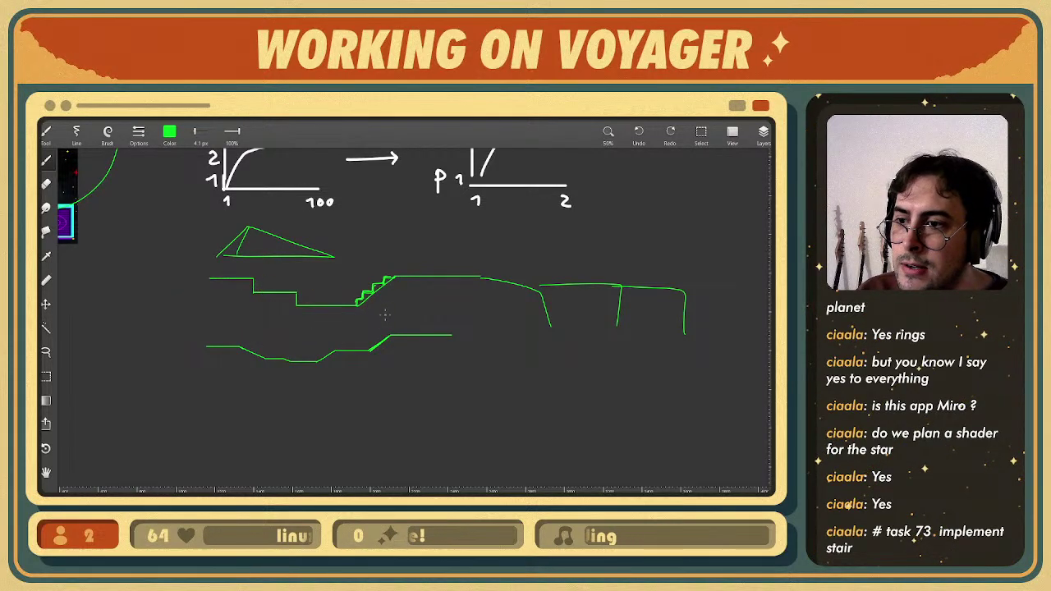
- Undo the three ledge strokes beyond the stepped profile's upper platform
middle_click_drag(417, 320, 434, 339)
key("ctrl+z")
key("ctrl+z")
key("ctrl+z")
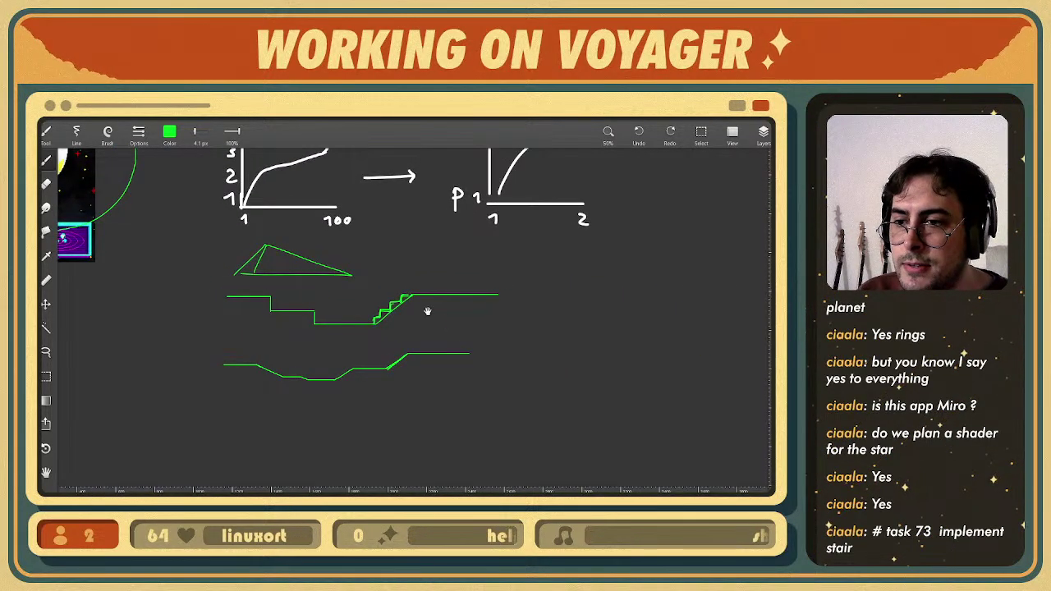
- Select the triangle sketch above the stepped profile, delete it and clear the selection
scroll(427, 312, "up", 2)
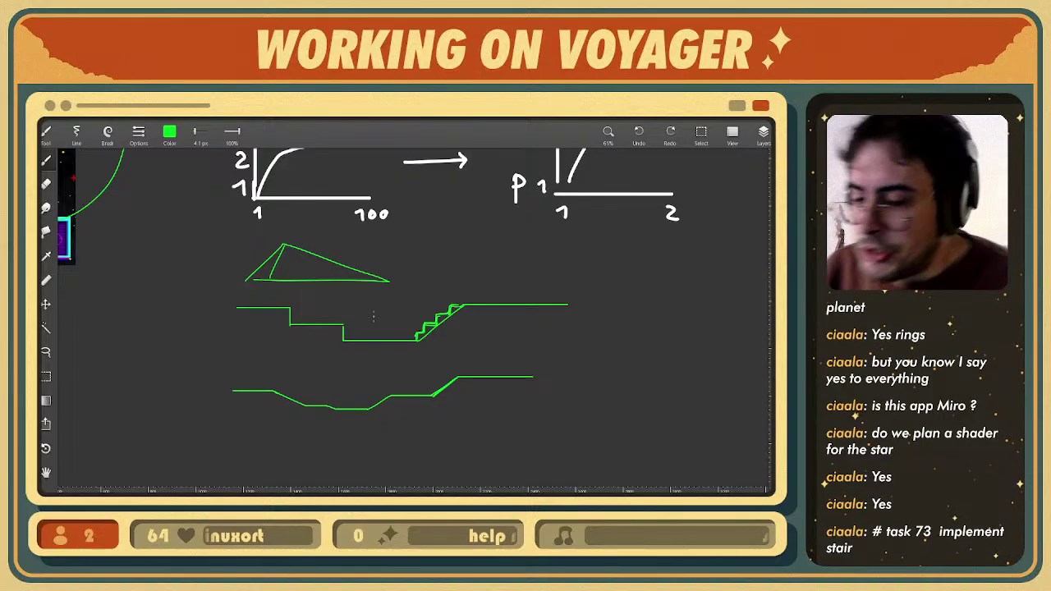
key("r")
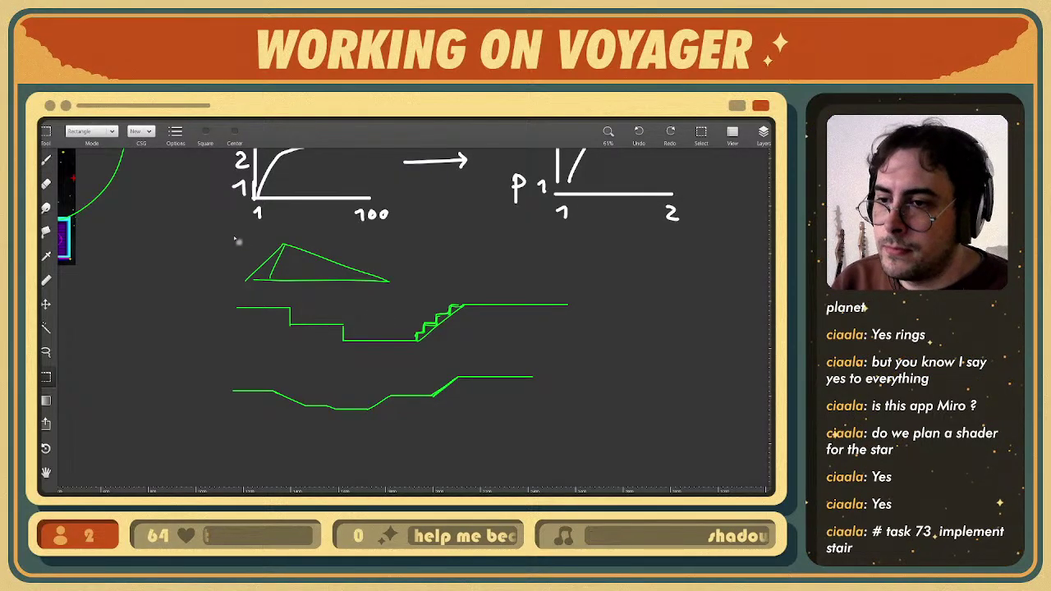
left_click_drag(402, 300, 403, 299)
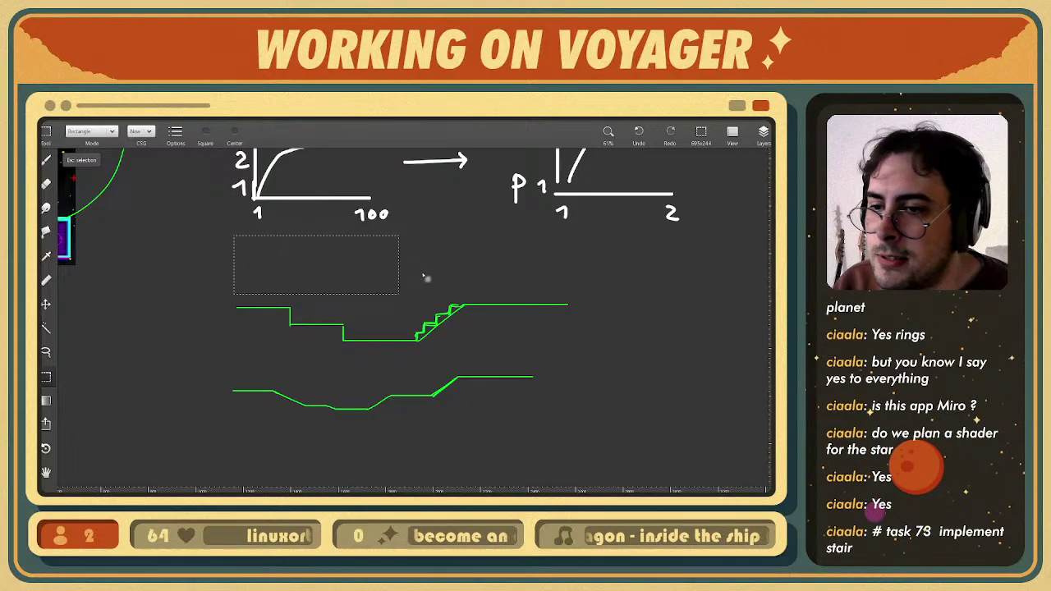
key("Escape")
scroll(418, 300, "up", 3)
key("b")
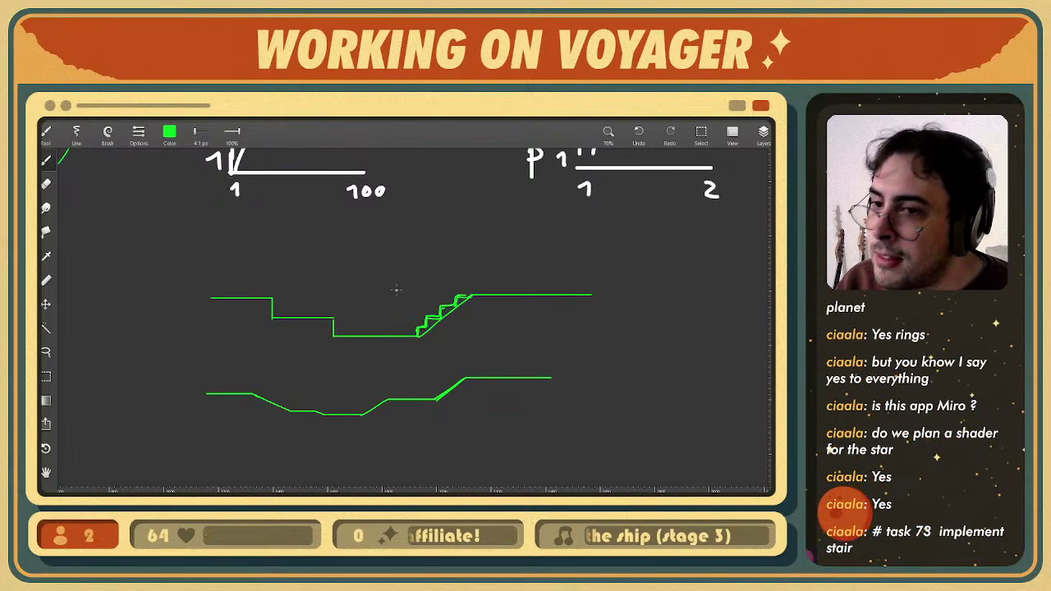
scroll(345, 298, "up", 3)
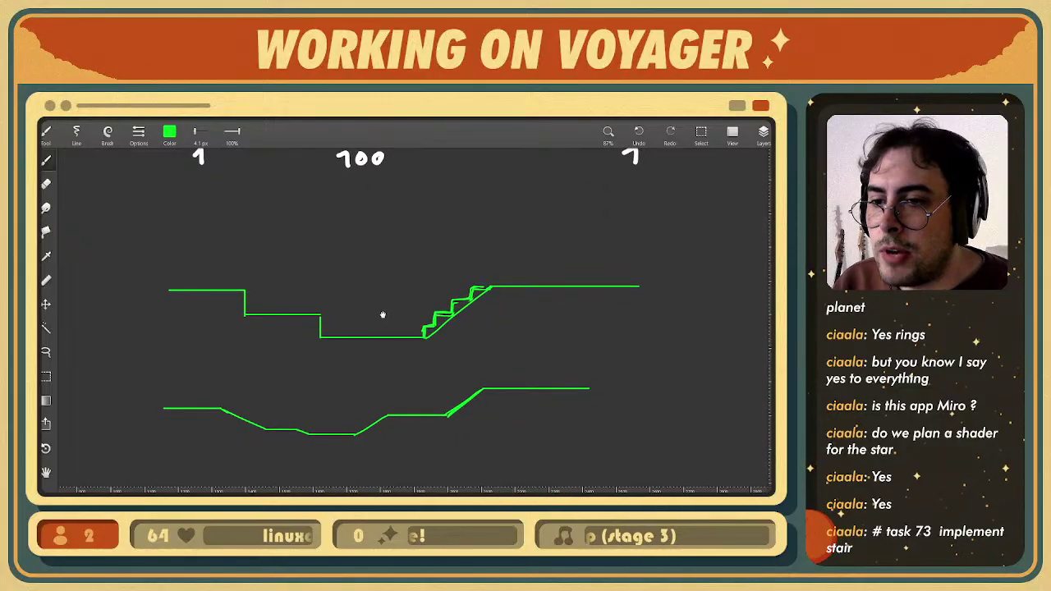
- Sketch a green hover vehicle with a stick-figure rider above the start of the stepped profile
middle_click_drag(383, 315, 385, 321)
scroll(197, 263, "up", 2)
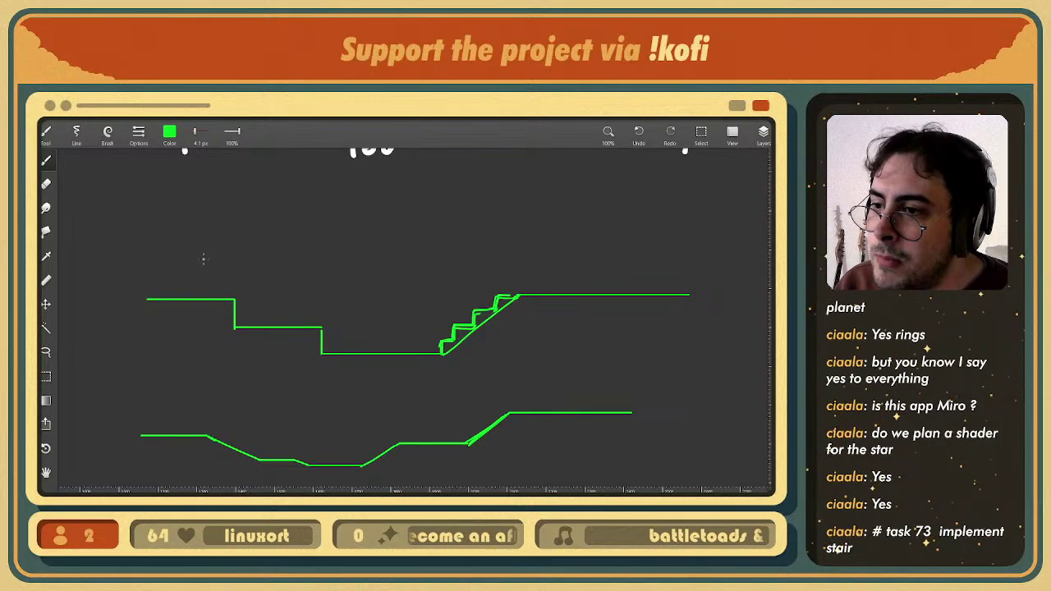
left_click_drag(226, 265, 166, 258)
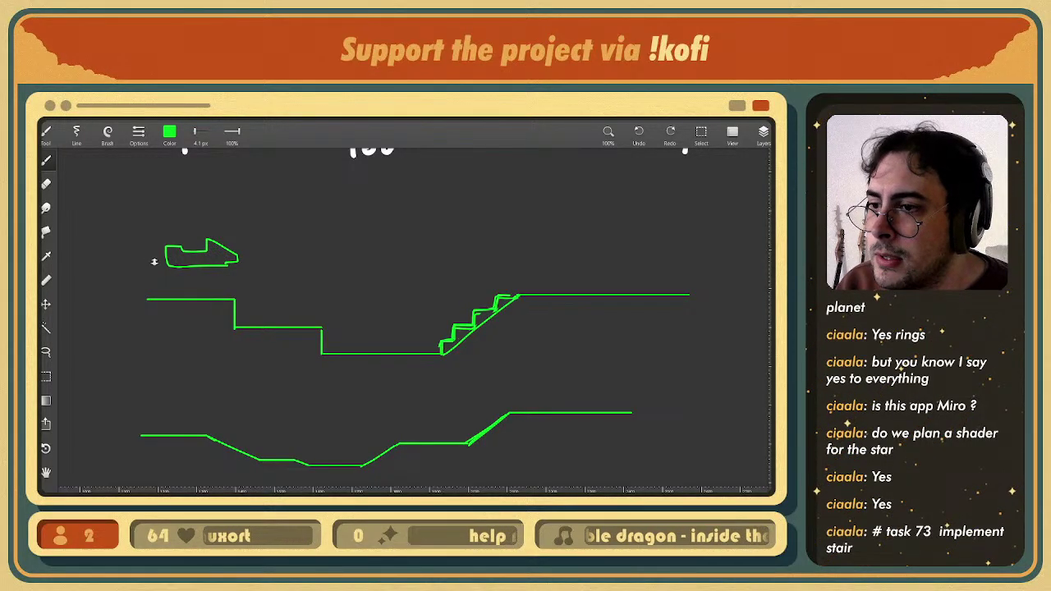
scroll(153, 260, "up", 3)
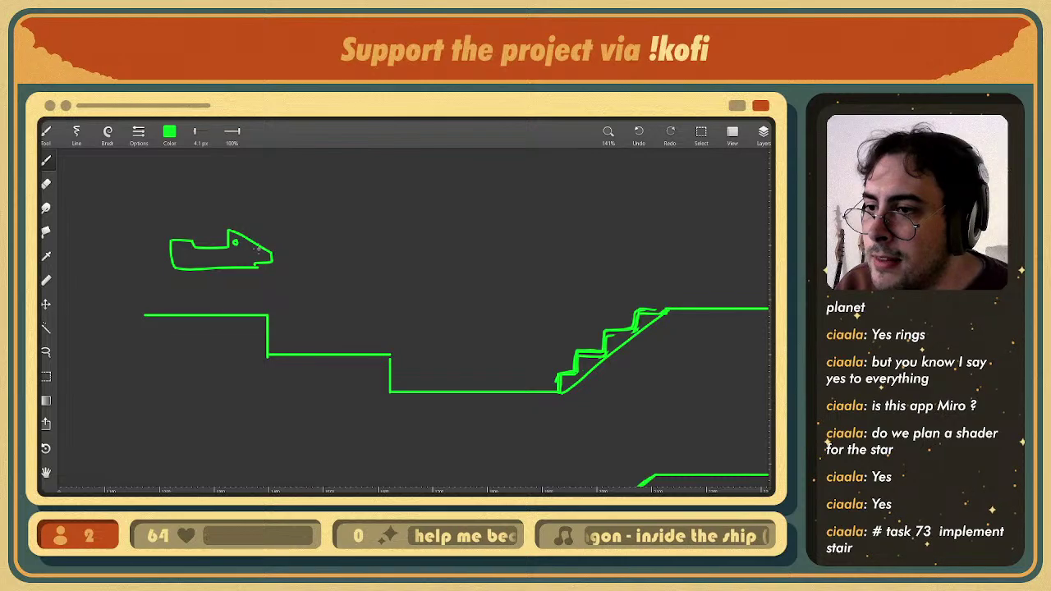
middle_click_drag(208, 219, 219, 230)
mouse_move(232, 218)
left_mouse_down()
mouse_move(207, 261)
mouse_move(233, 271)
mouse_move(220, 299)
left_mouse_up()
left_click_drag(225, 235, 241, 250)
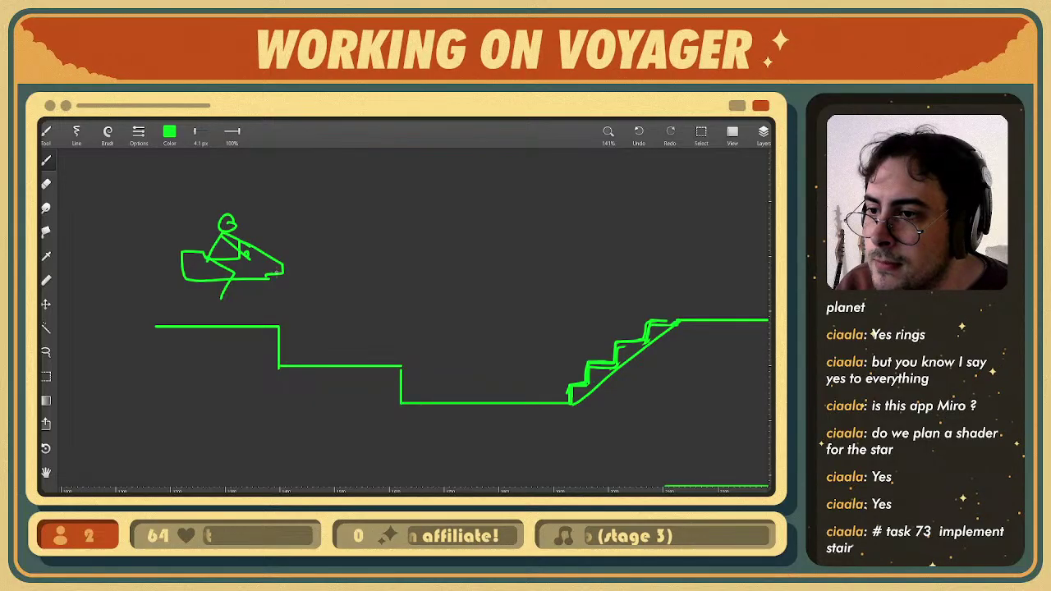
- Select the rider and vehicle sketch, try moving it along the stepped profile, undo the moves and clear the selection
scroll(290, 298, "down", 3)
key("m")
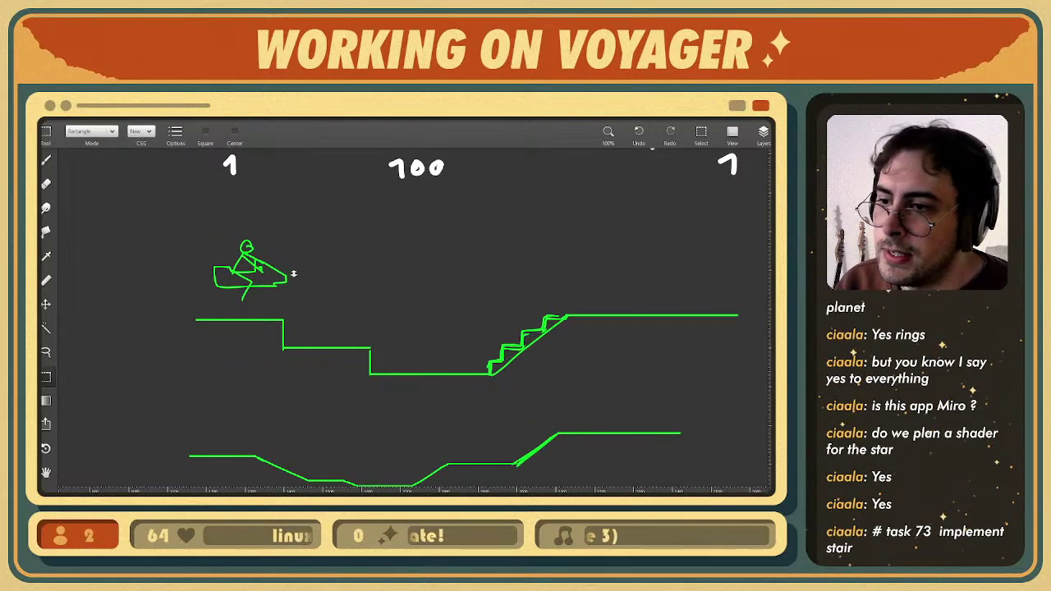
left_click_drag(302, 226, 197, 313)
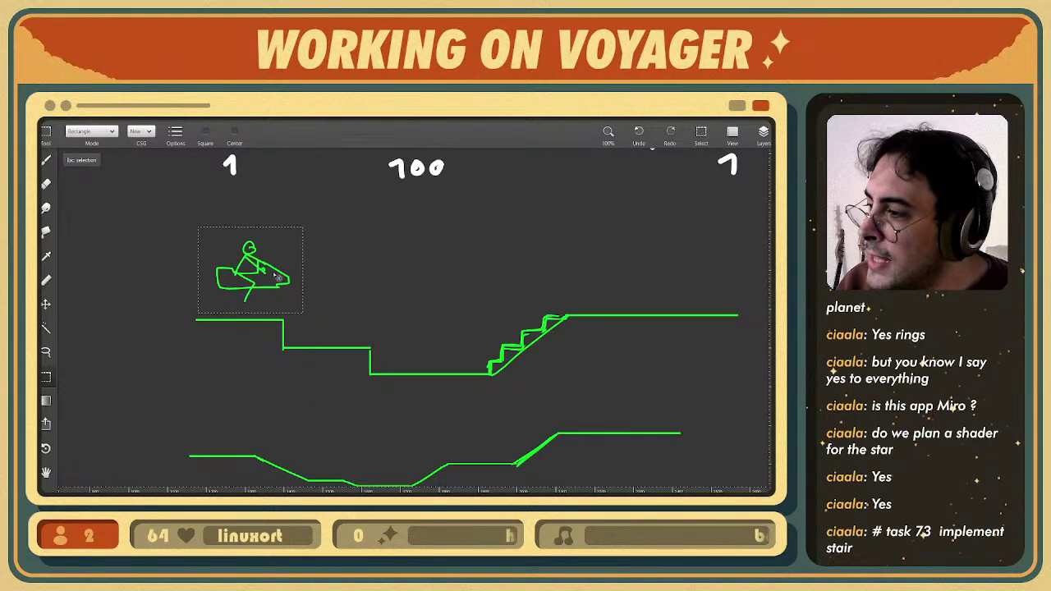
mouse_move(278, 277)
left_mouse_down()
mouse_move(259, 279)
mouse_move(259, 293)
mouse_move(349, 354)
mouse_move(433, 351)
mouse_move(540, 284)
mouse_move(623, 292)
left_mouse_up()
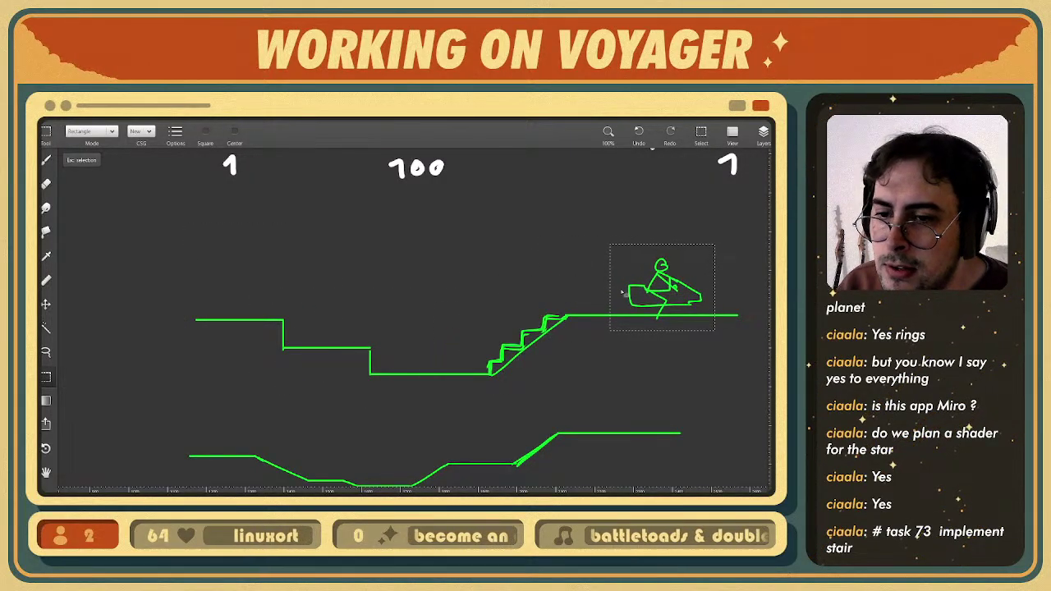
key("ctrl+z")
middle_click_drag(381, 300, 368, 280)
mouse_move(251, 263)
left_mouse_down()
mouse_move(242, 262)
mouse_move(298, 274)
mouse_move(406, 244)
mouse_move(752, 229)
mouse_move(230, 223)
mouse_move(331, 248)
left_mouse_up()
key("ctrl+z")
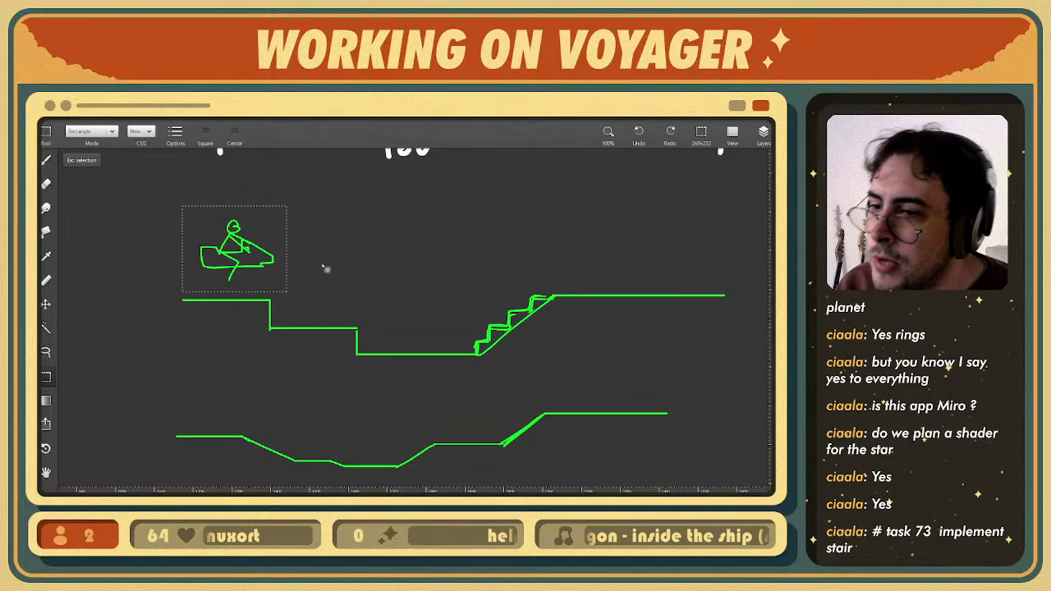
key("Escape")
- Move the rider and vehicle sketch onto the start of the sloped profile and draw two wheels under it
scroll(338, 263, "down", 3)
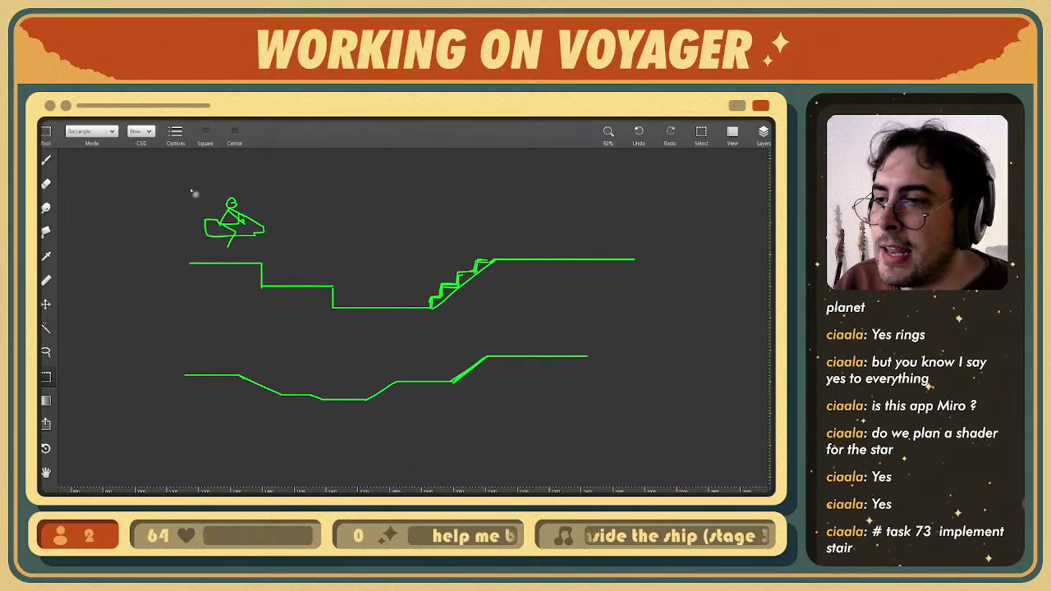
mouse_move(184, 184)
left_mouse_down()
mouse_move(279, 253)
mouse_move(221, 349)
left_mouse_up()
key("b")
key("Escape")
scroll(188, 383, "up", 2)
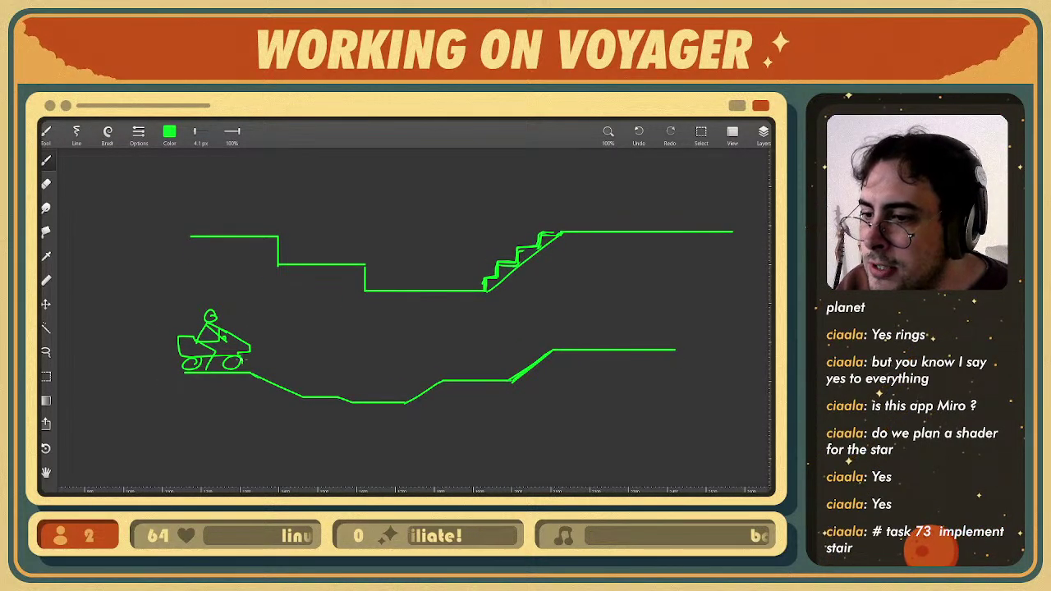
- Select and shift the wheeled vehicle, undoing that shift, the wheels and the move onto the sloped profile
key("r")
left_click_drag(163, 293, 228, 337)
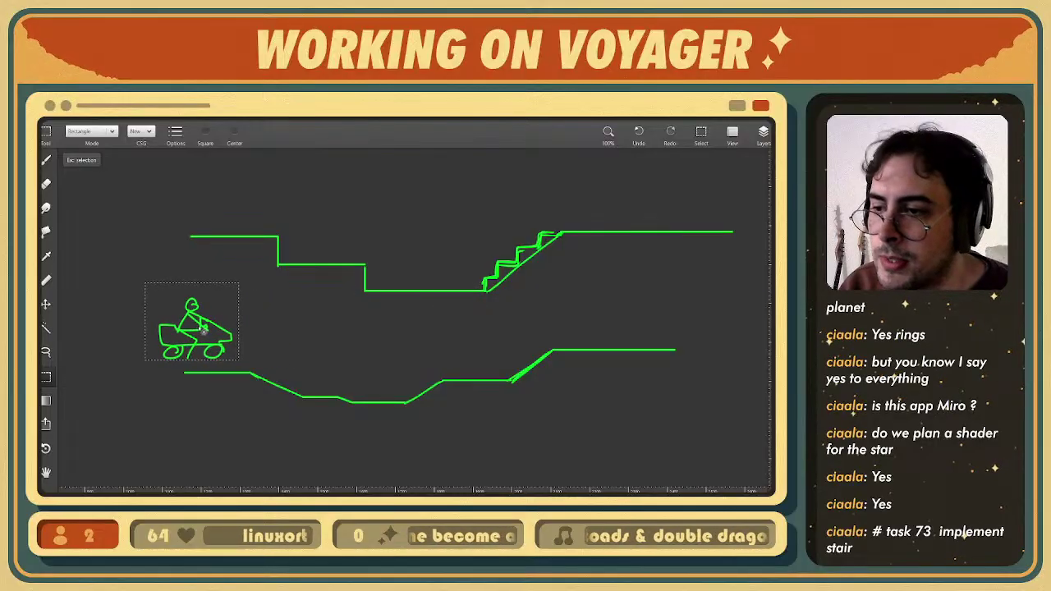
key("ctrl+z")
key("ctrl+z")
key("ctrl+z")
key("ctrl+z")
key("ctrl+z")
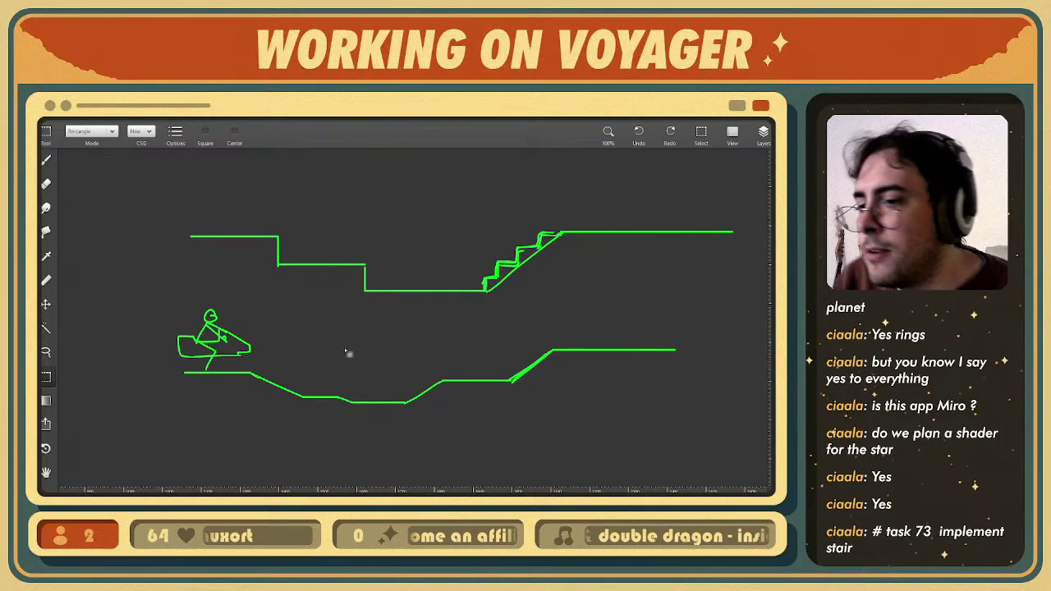
key("ctrl+z")
- Move the vehicle sketch along the stepped profile to above the upper platform and undo the moves
left_click_drag(373, 286, 305, 369)
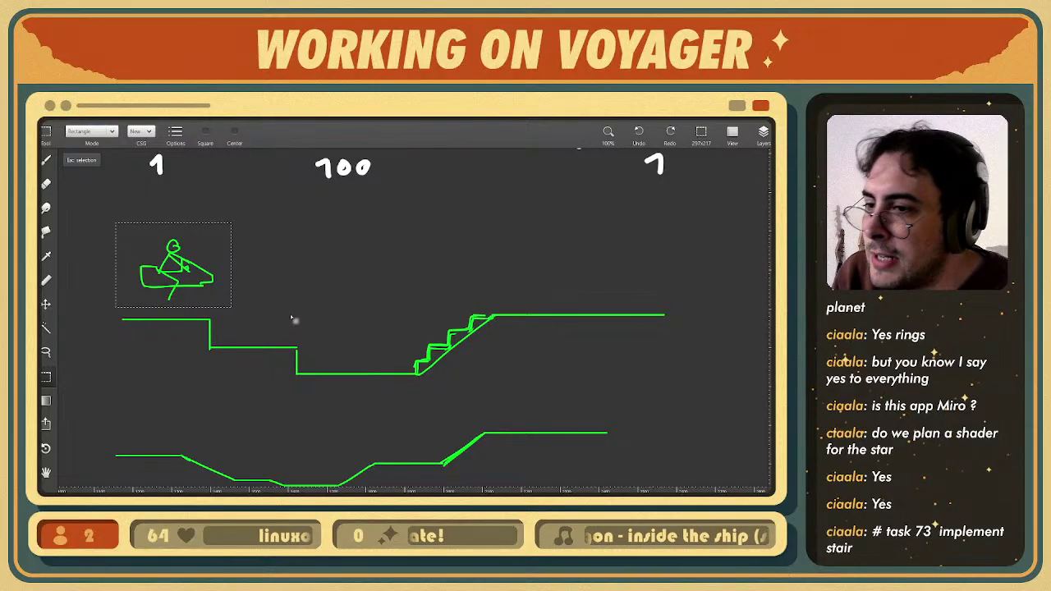
left_click_drag(289, 312, 286, 300)
scroll(289, 297, "down", 1)
middle_click_drag(287, 301, 300, 306)
scroll(298, 304, "up", 1)
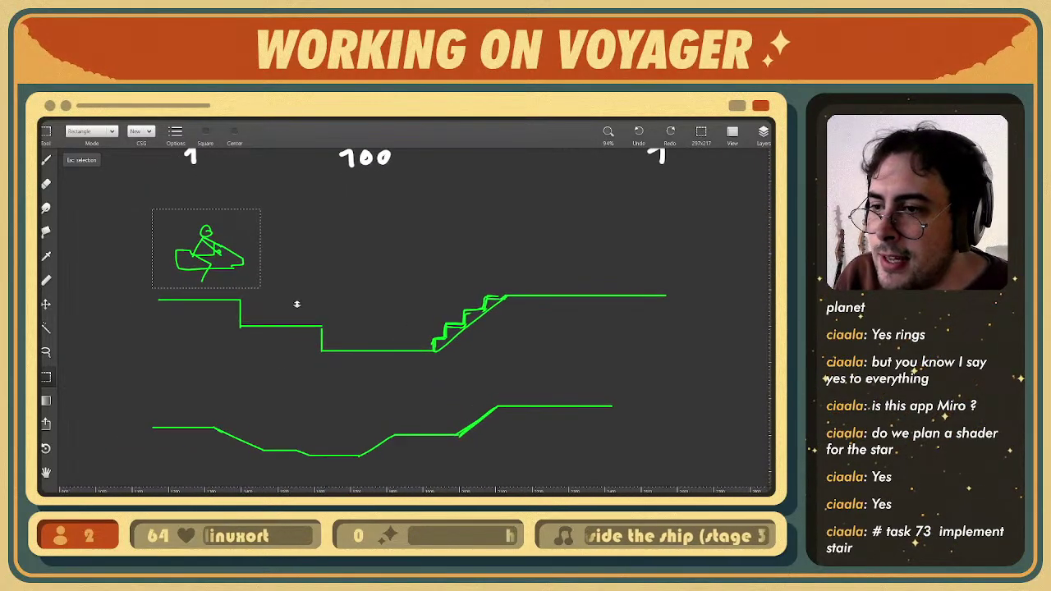
mouse_move(201, 261)
left_mouse_down()
mouse_move(420, 256)
mouse_move(356, 238)
mouse_move(223, 249)
left_mouse_up()
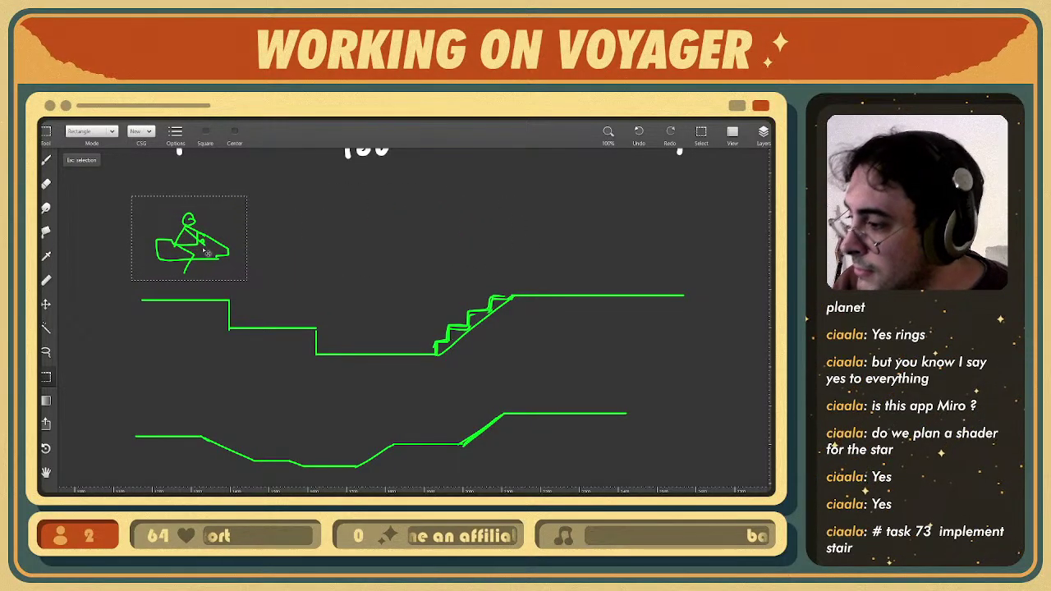
left_click_drag(212, 253, 335, 263)
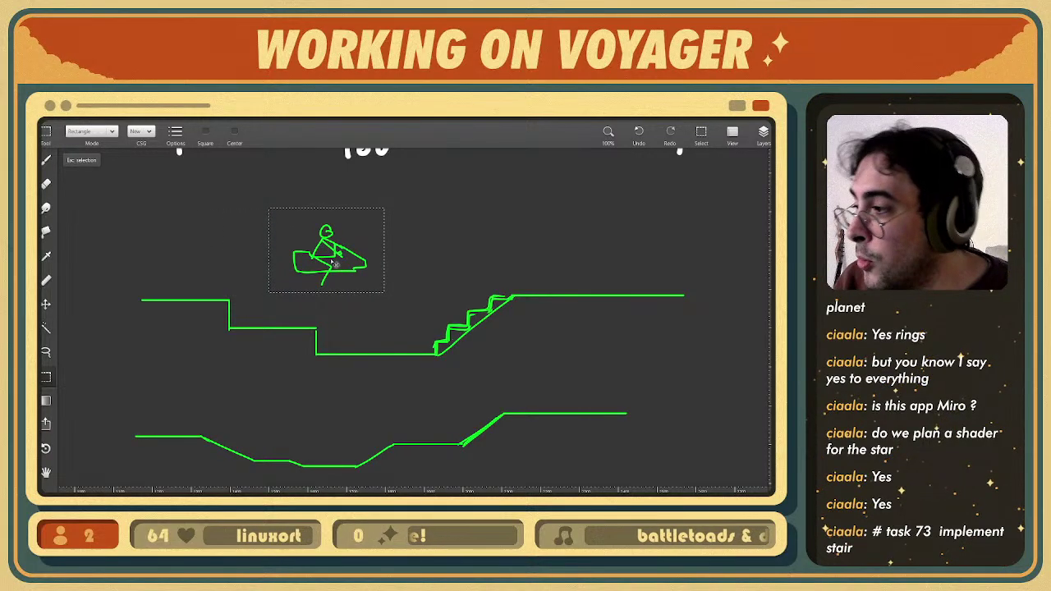
mouse_move(334, 264)
left_mouse_down()
mouse_move(254, 268)
mouse_move(350, 292)
mouse_move(573, 255)
left_mouse_up()
scroll(452, 305, "down", 3)
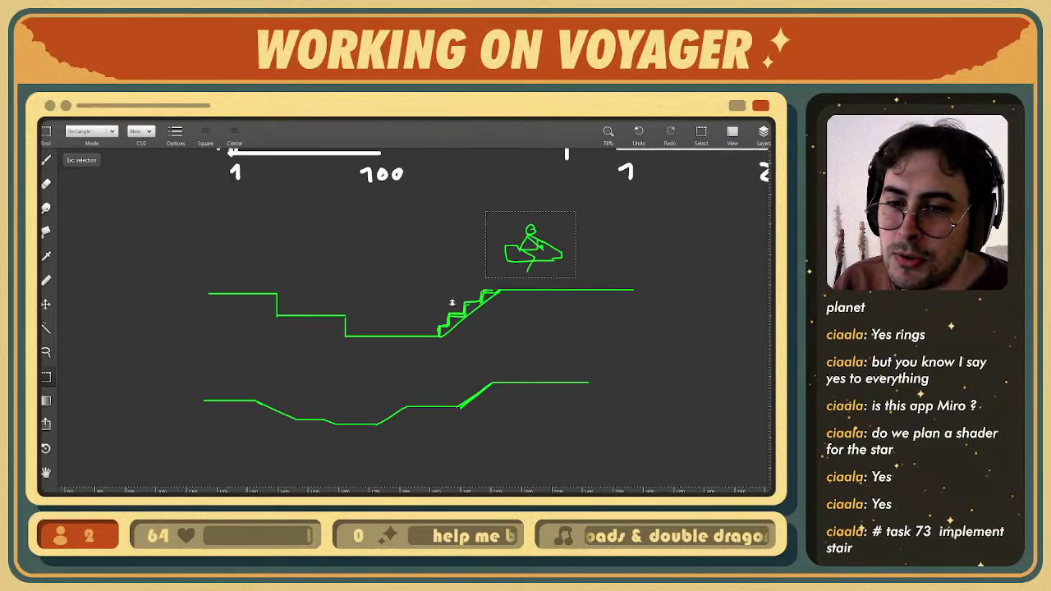
scroll(448, 313, "down", 2)
key("ctrl+z")
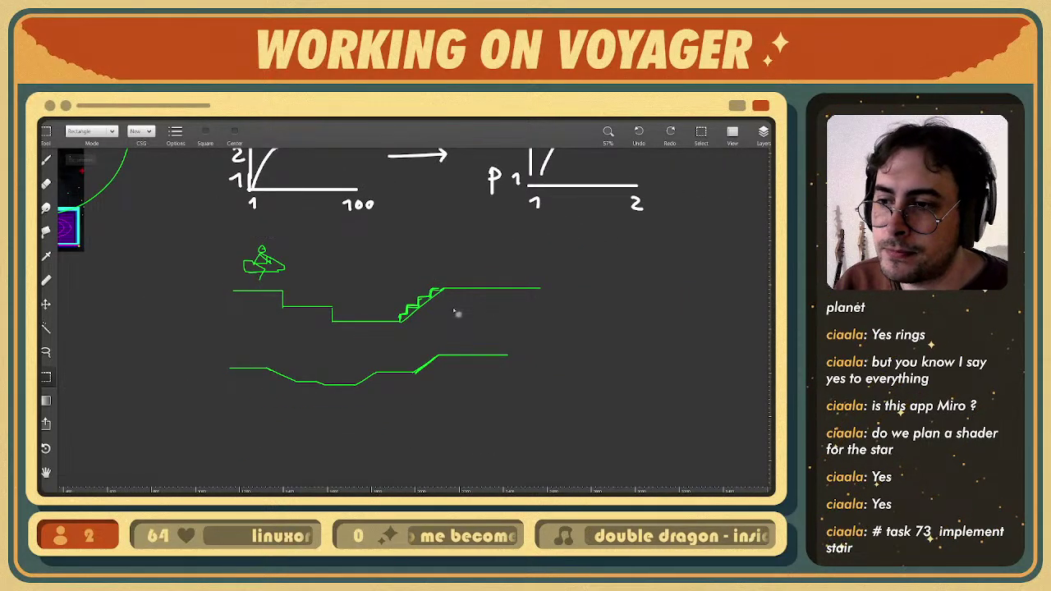
- Select the vehicle sketch with both terrain profiles below the graphs, delete them and clear the selection
middle_click_drag(433, 316, 455, 337)
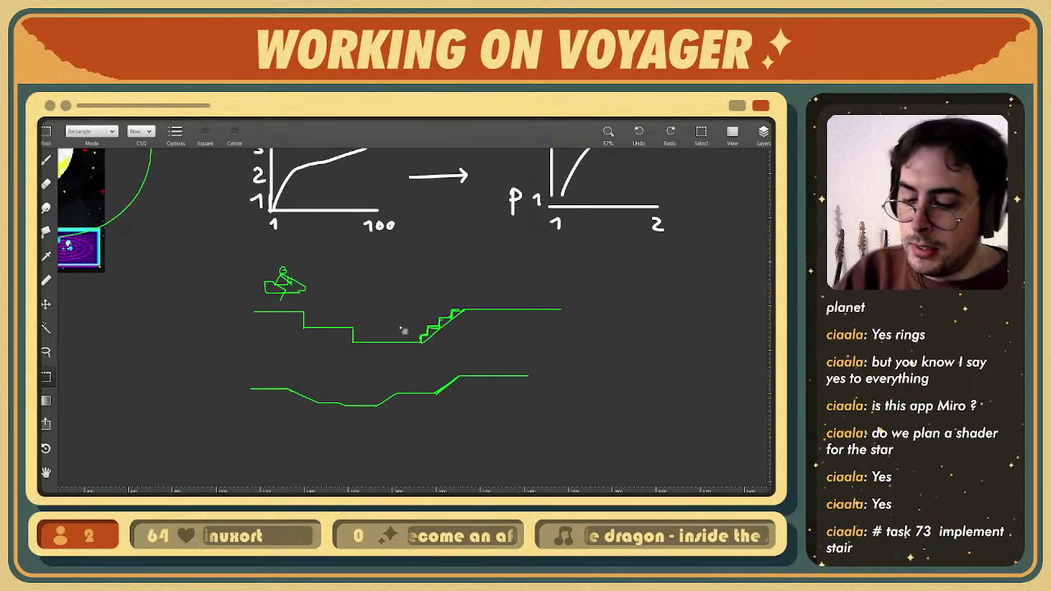
left_click_drag(230, 254, 588, 425)
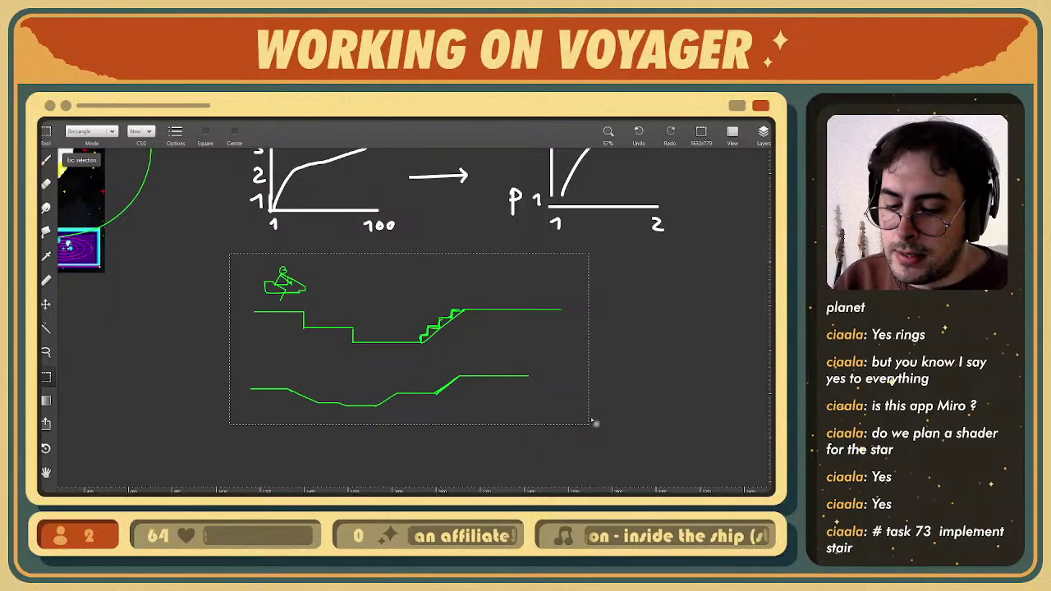
key("Delete")
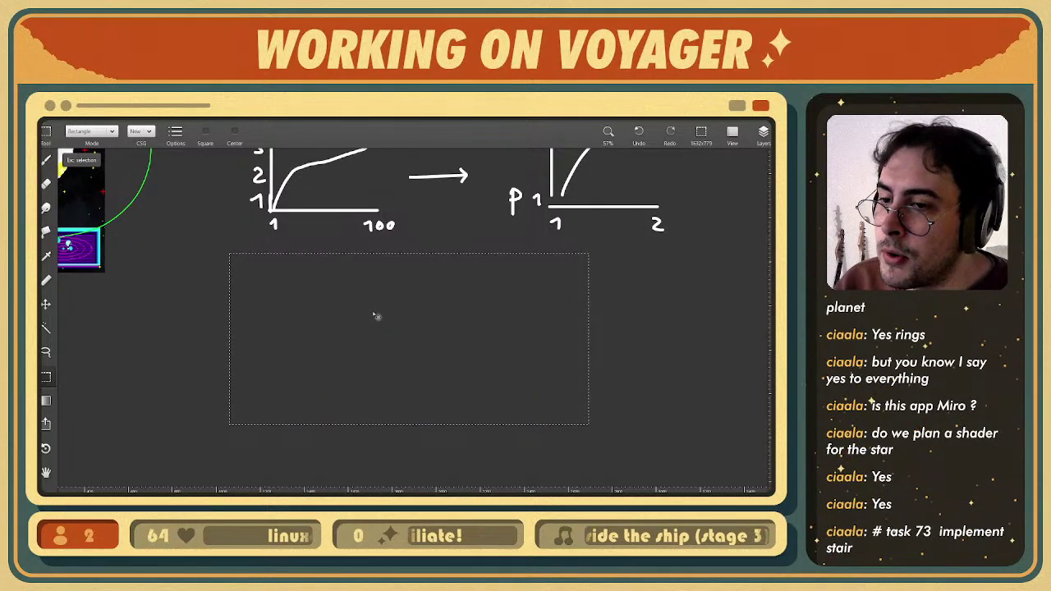
left_click(187, 308)
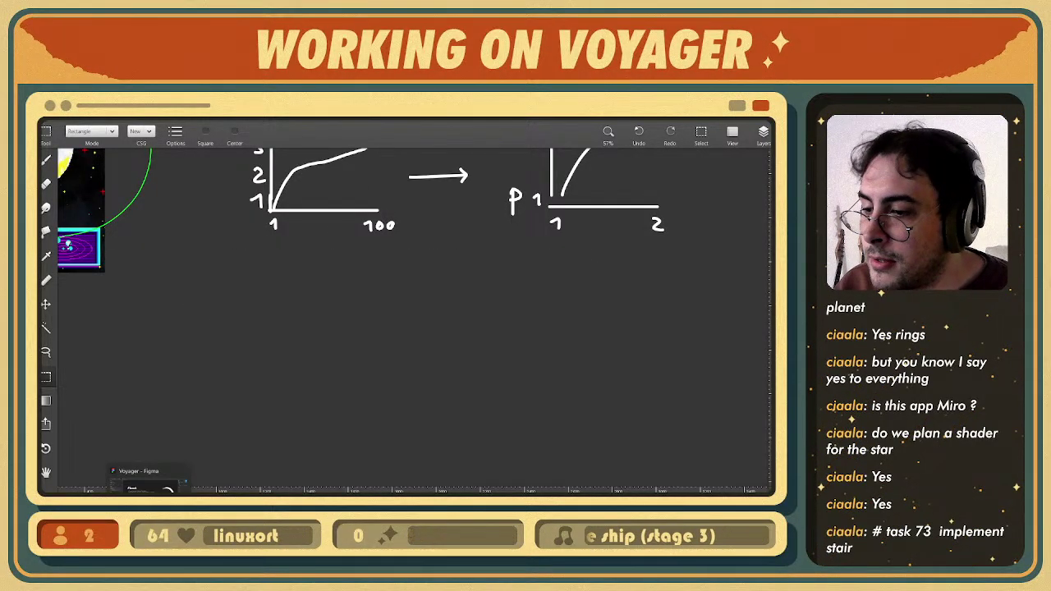
- Switch to the Voyager file in Figma, briefly select the Planet section's bullet text and clear the selection
left_click(148, 491)
scroll(401, 354, "right", 1)
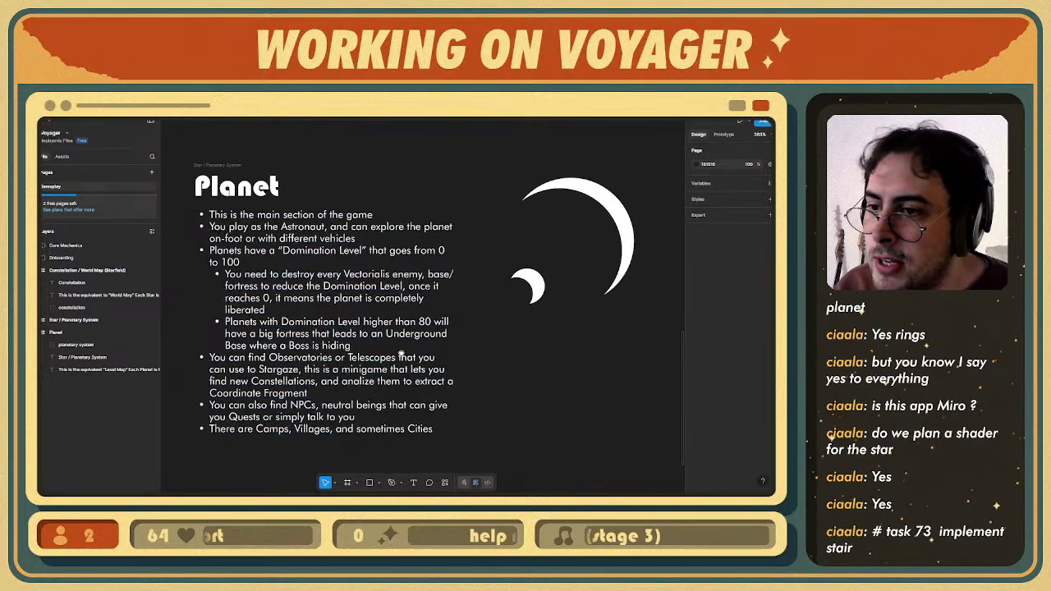
scroll(569, 379, "up", 1)
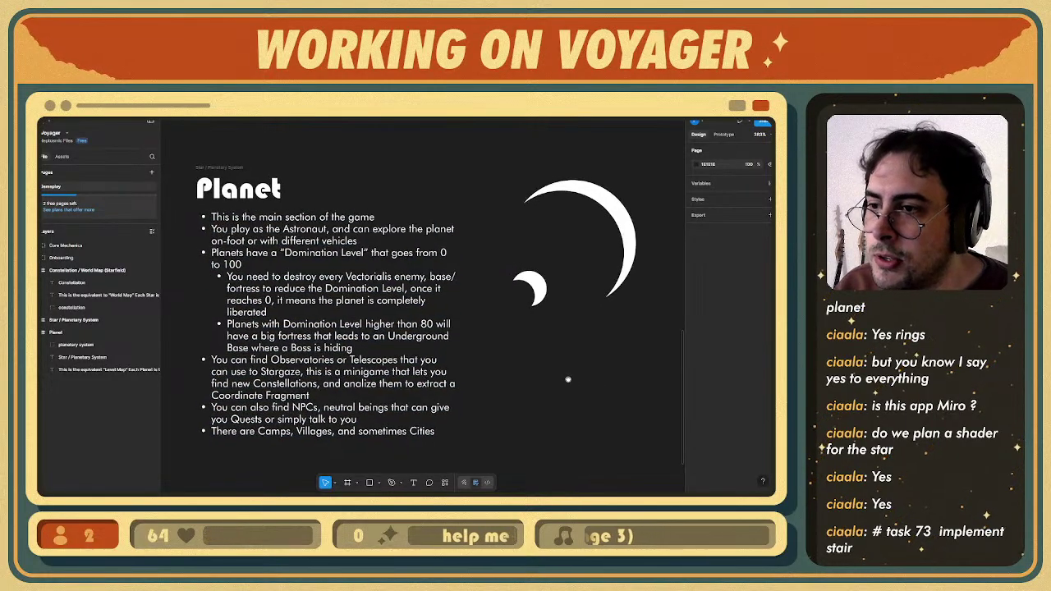
triple_click(220, 232)
left_click(676, 221)
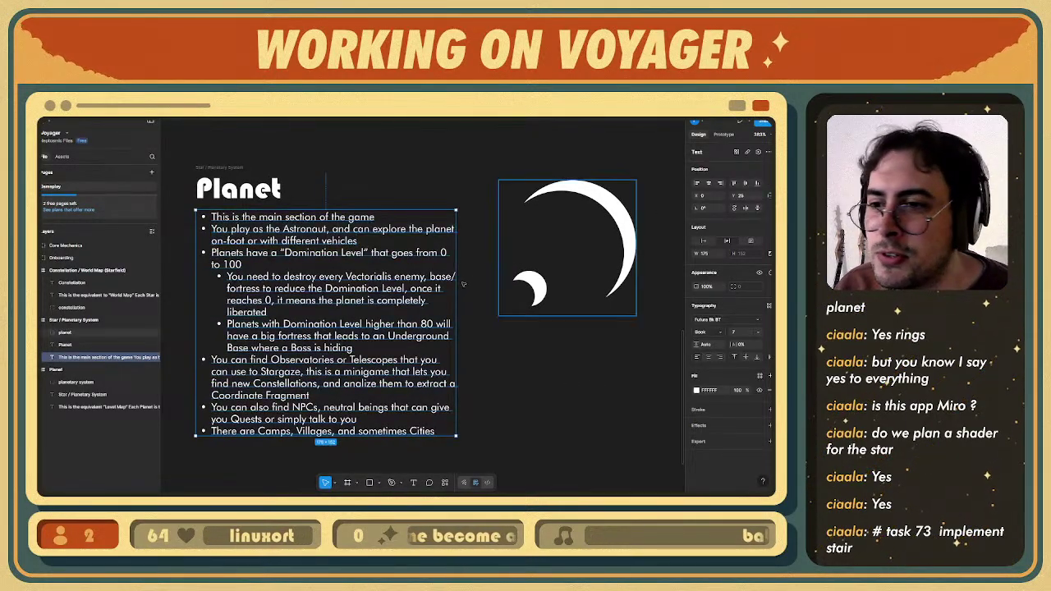
left_click(463, 150)
- Review the Planet section's notes on exploration, Domination Level, Observatories, NPCs and settlements
scroll(463, 151, "up", 1, "ctrl")
middle_click_drag(514, 306, 528, 290)
scroll(528, 290, "down", 2, "ctrl")
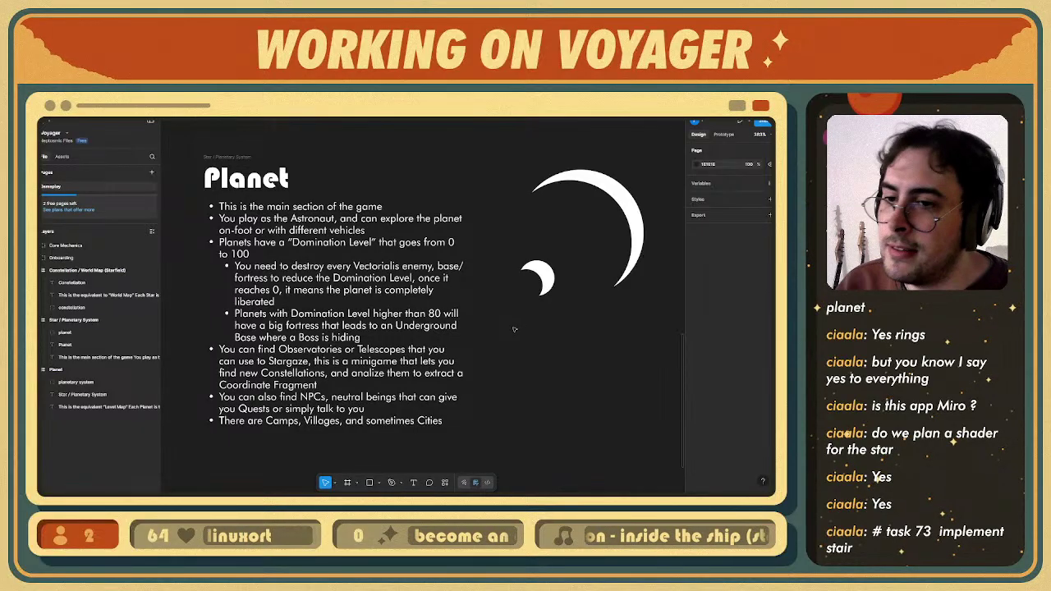
scroll(518, 328, "up", 2, "ctrl")
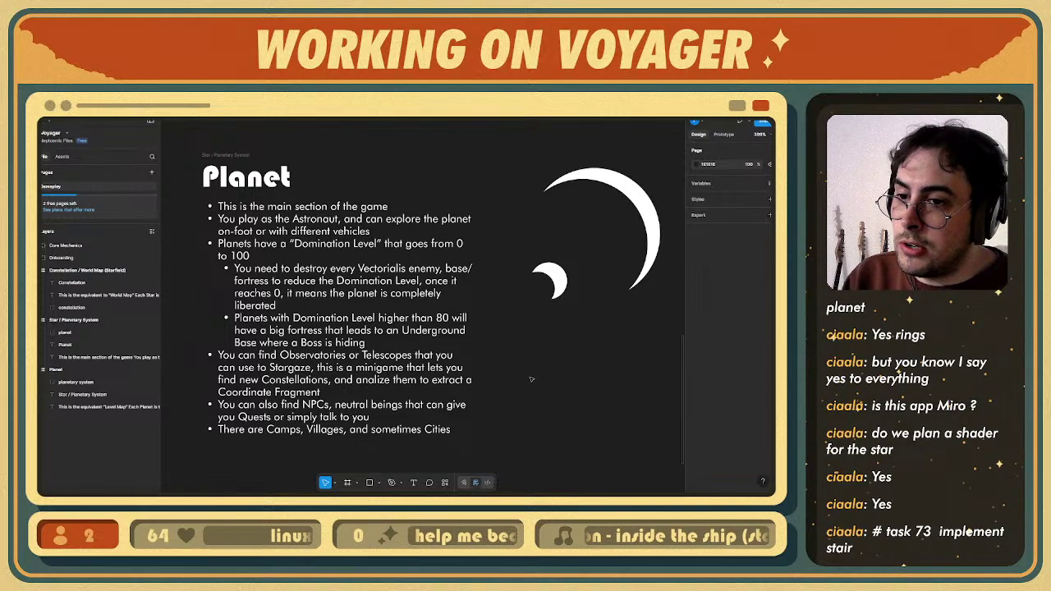
middle_click_drag(506, 369, 510, 370)
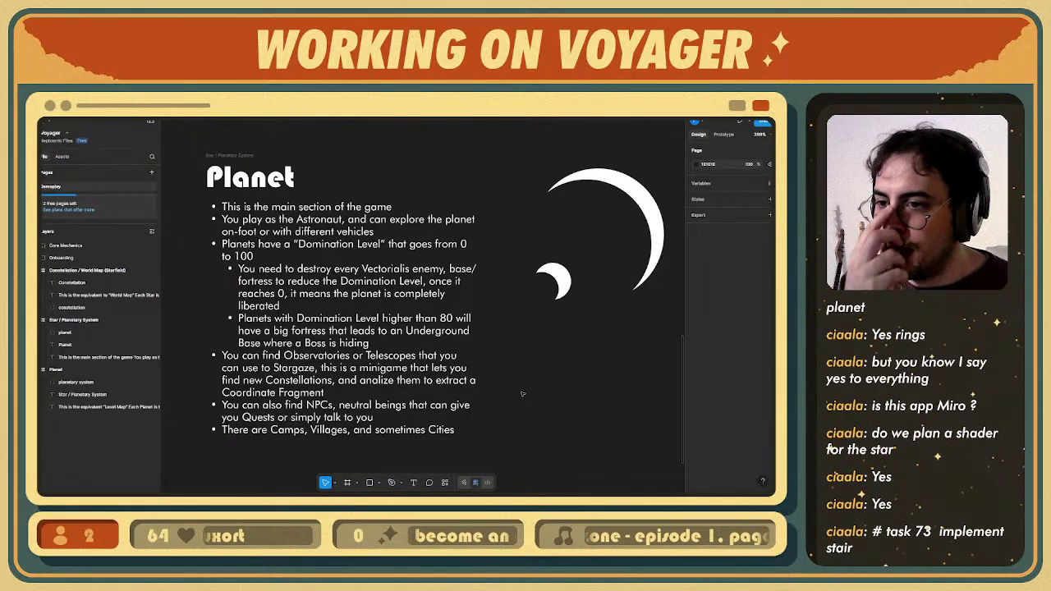
scroll(522, 394, "down", 3)
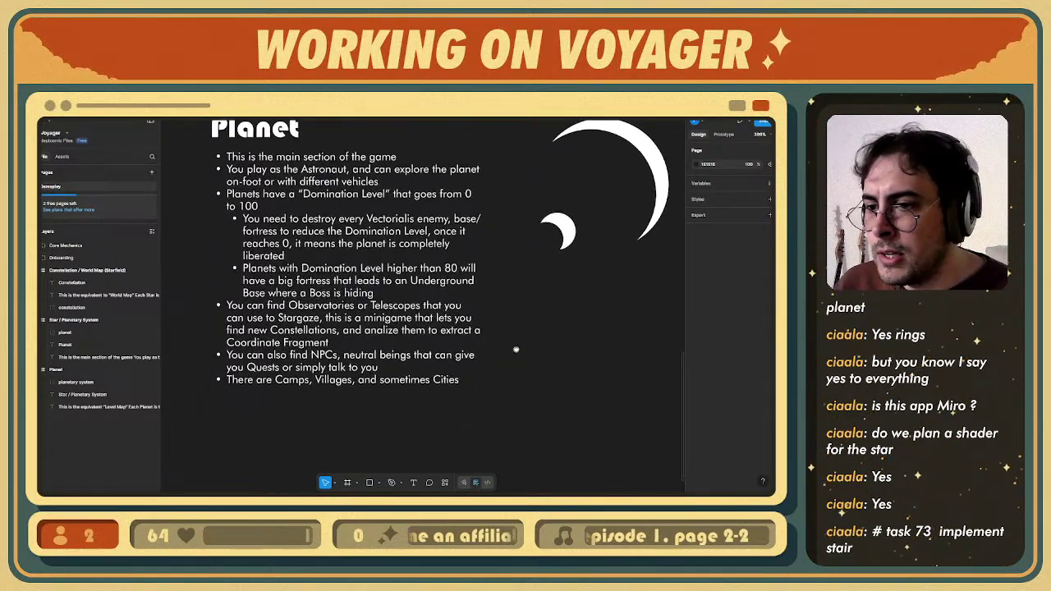
middle_click_drag(515, 350, 518, 345)
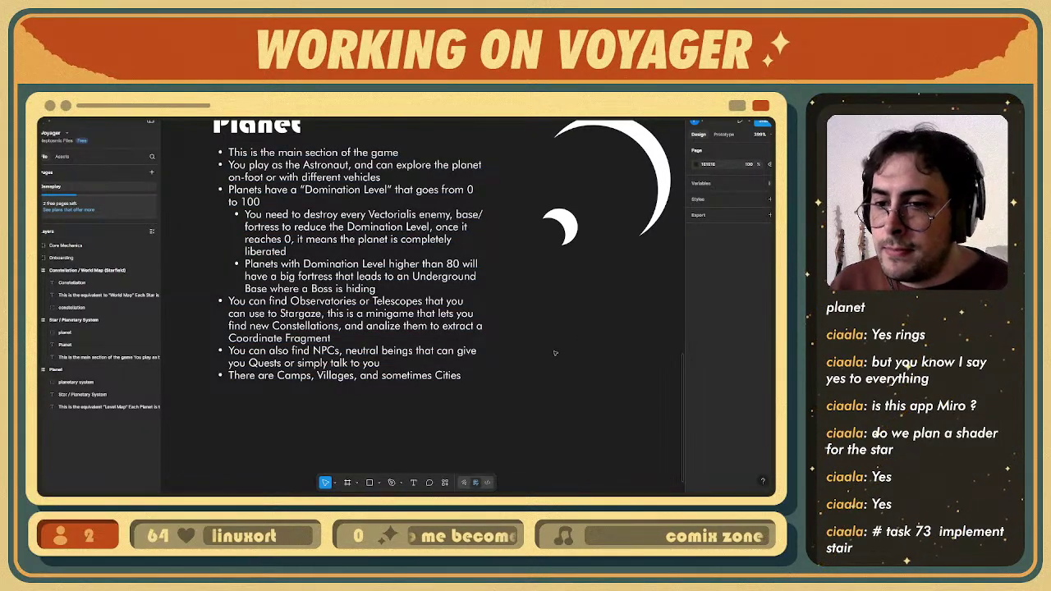
middle_click_drag(553, 351, 544, 349)
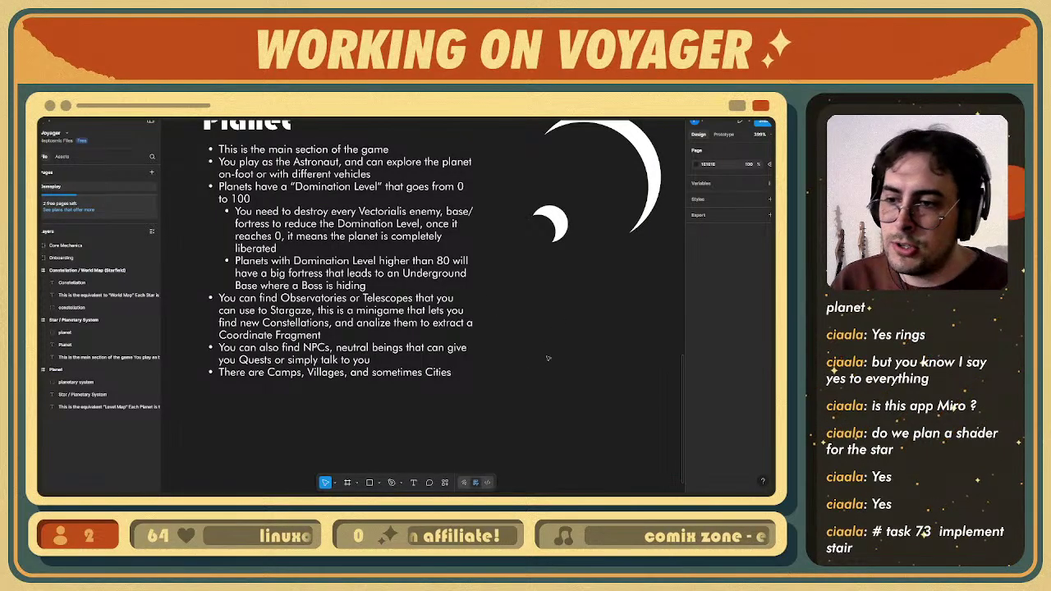
scroll(567, 360, "down", 1)
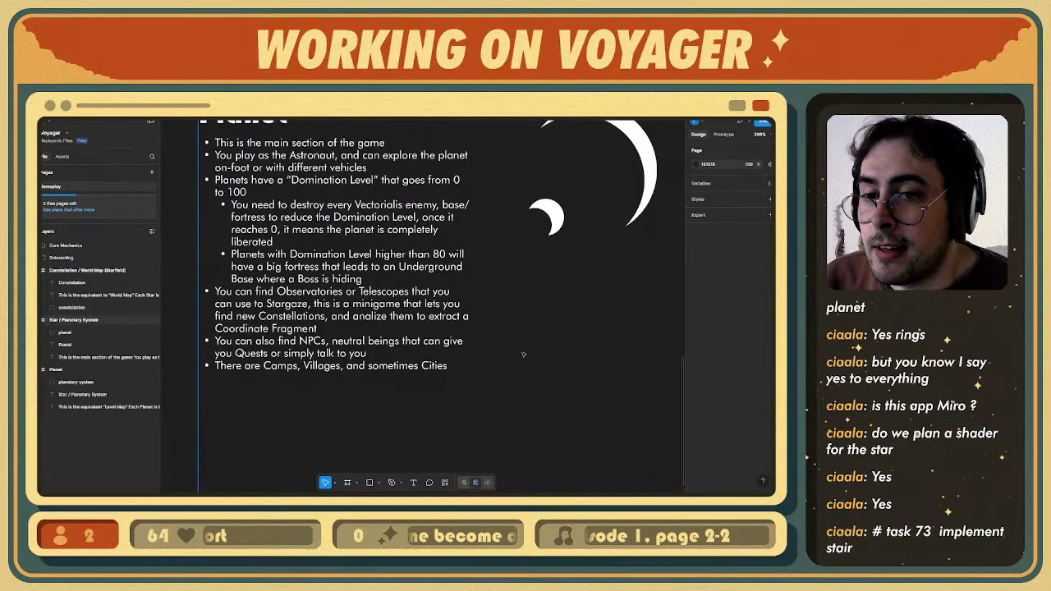
scroll(522, 356, "down", 3, "ctrl")
scroll(515, 362, "right", 3)
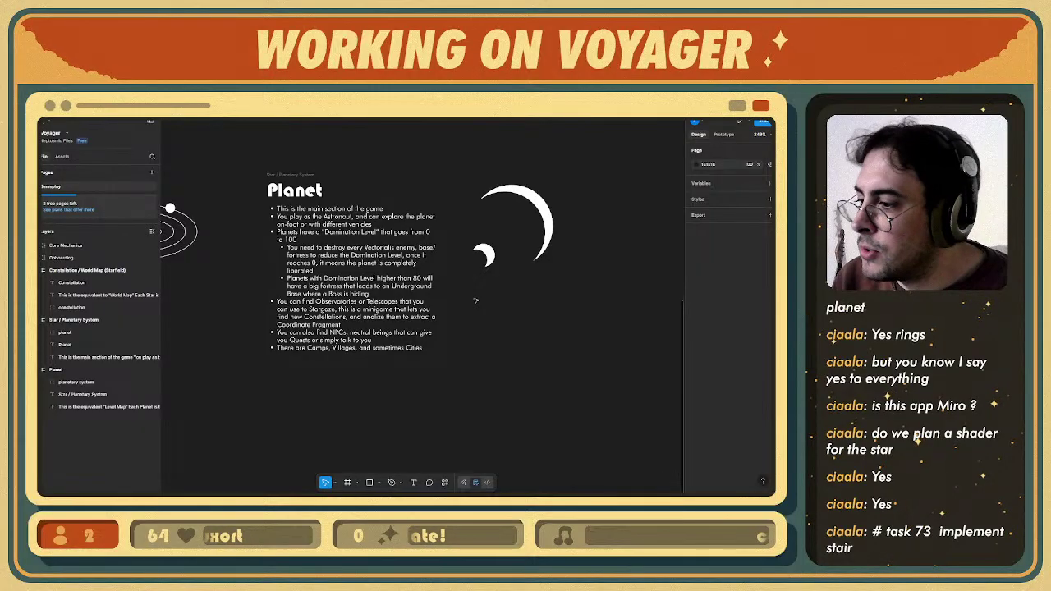
scroll(460, 302, "right", 2)
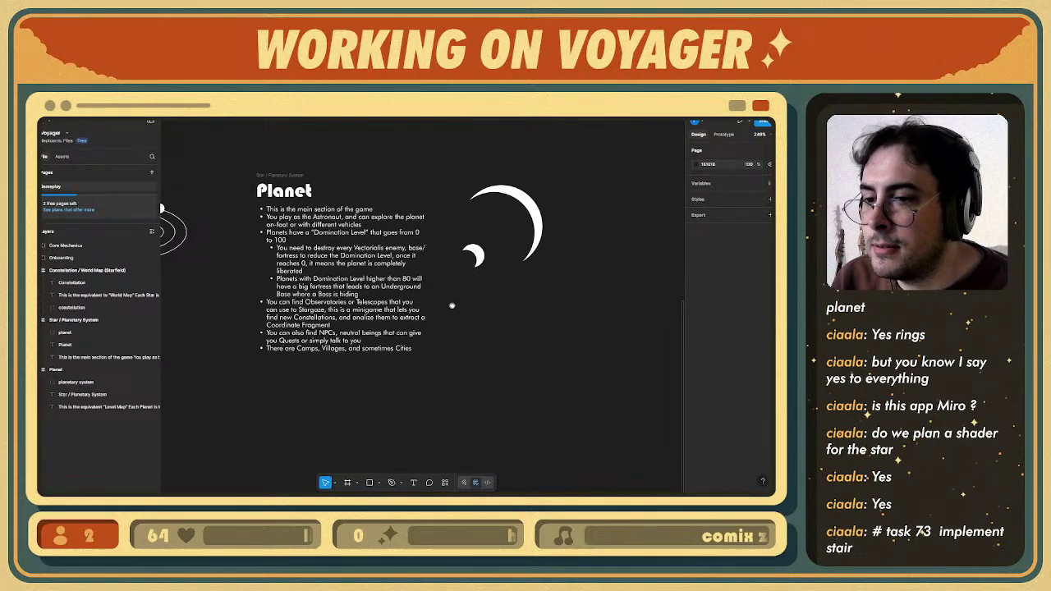
scroll(442, 316, "up", 1, "ctrl")
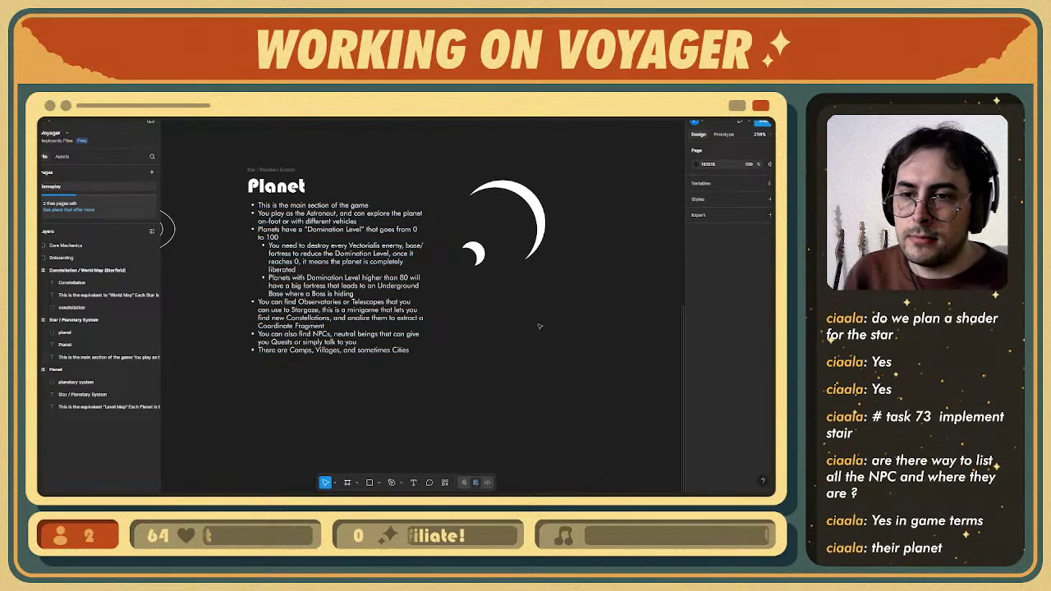
- Leave the Planet notes in Figma for the drawing app and open a new blank canvas window
scroll(493, 328, "right", 1)
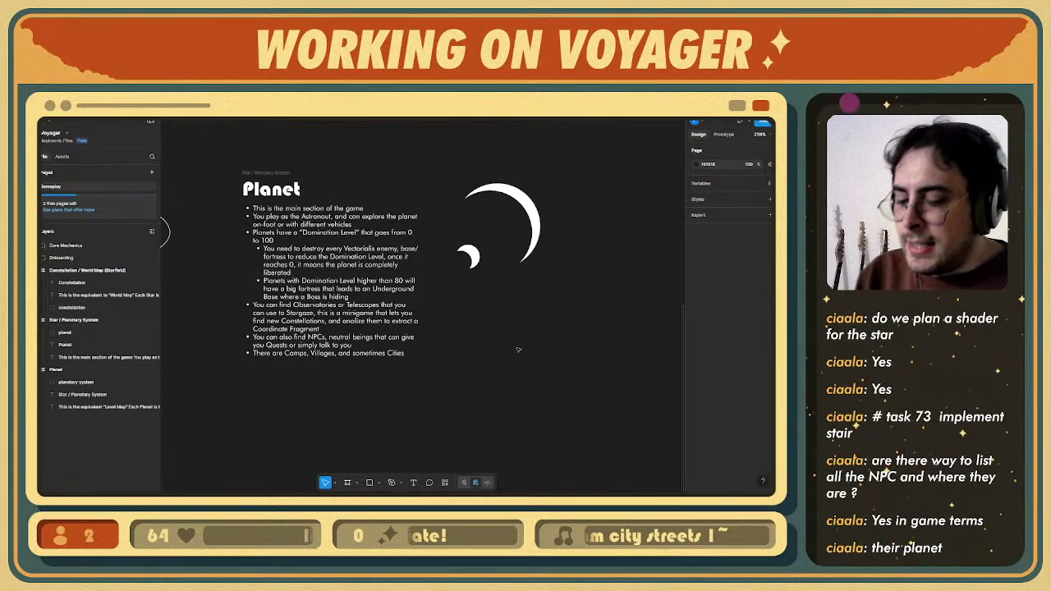
middle_click_drag(411, 351, 420, 339)
left_click(291, 491)
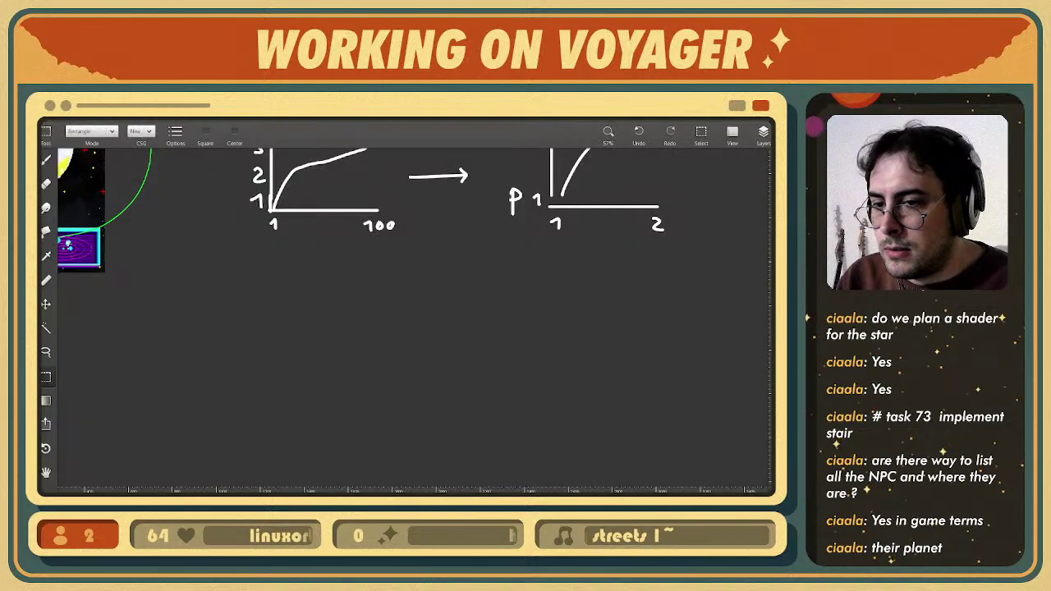
key("super")
type("lepn")
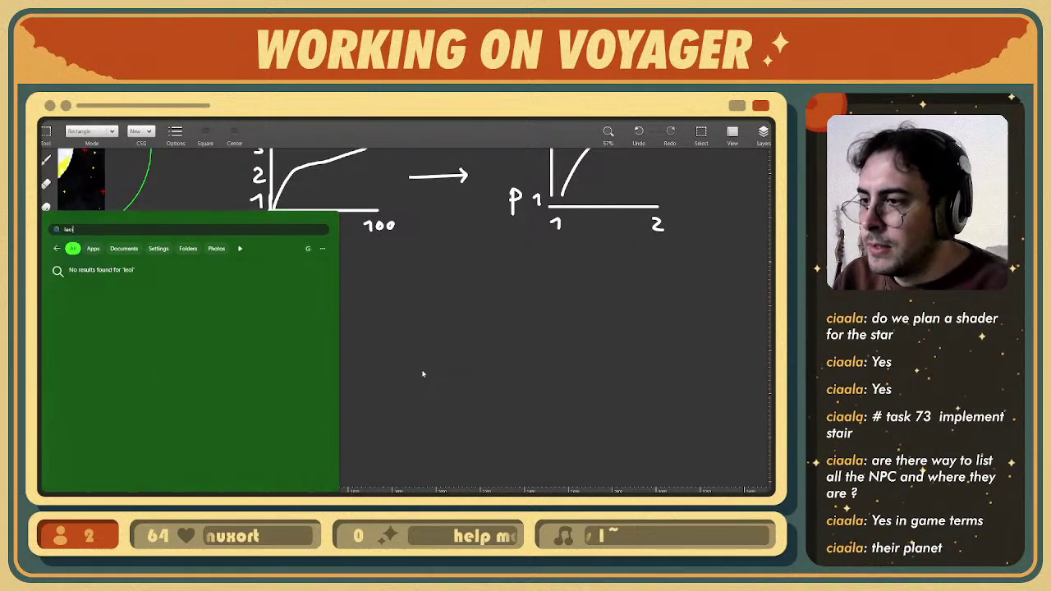
key("BackSpace")
key("BackSpace")
key("BackSpace")
key("BackSpace")
type("le")
key("Return")
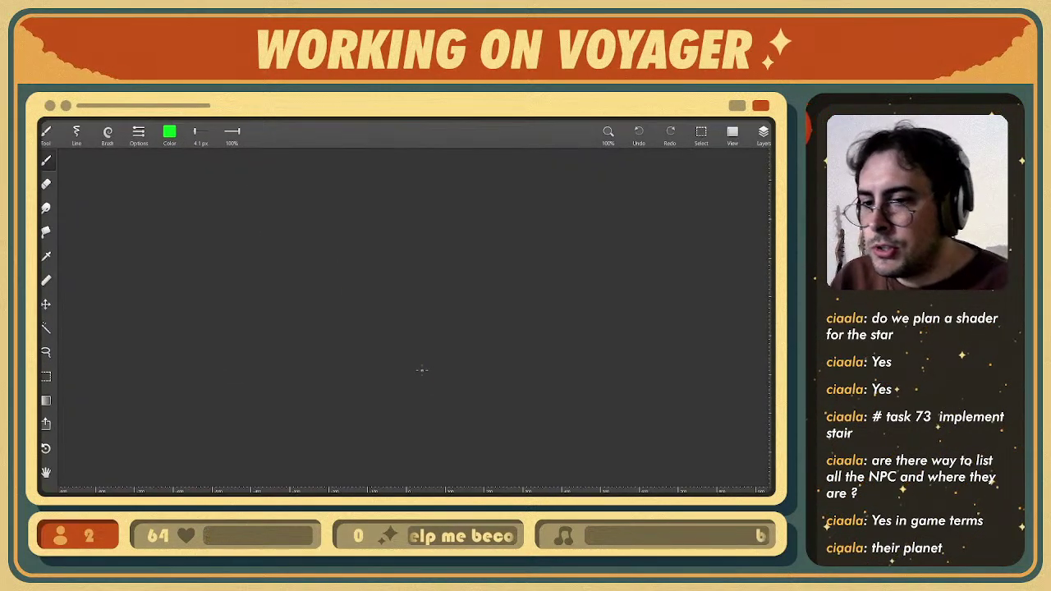
- Set the brush colour to white (#FFFFFF) and draw a ground profile with a wide shallow recess between two raised ledges
left_click(169, 133)
left_click_drag(154, 207, 116, 208)
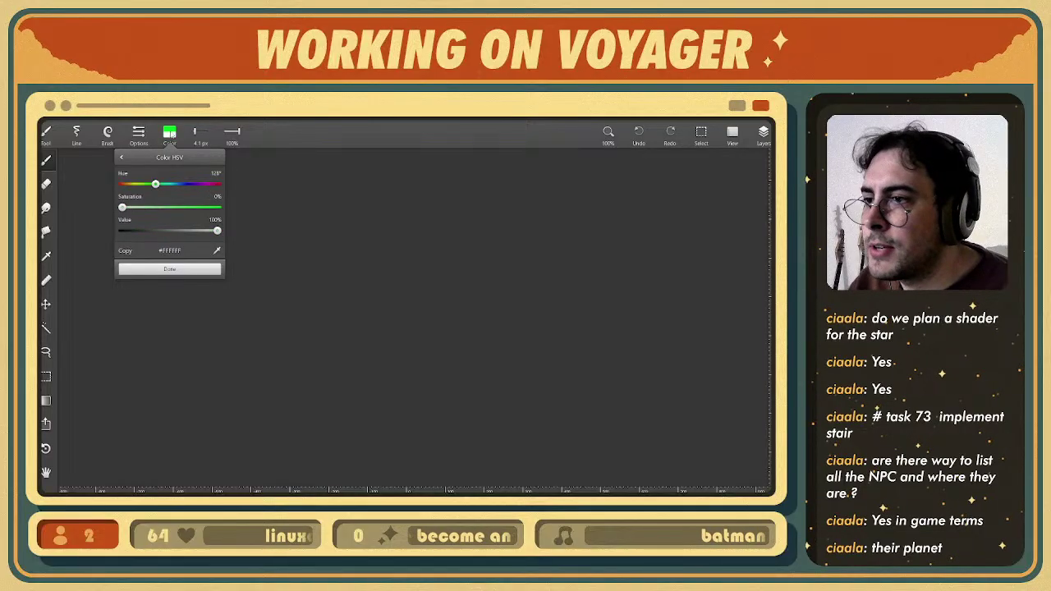
left_click(317, 284)
mouse_move(265, 275)
left_mouse_down()
mouse_move(616, 297)
mouse_move(622, 272)
mouse_move(775, 267)
left_mouse_up()
- Draw a white stick figure standing on the recessed ground, undoing the first head drawn too high
middle_click_drag(513, 271, 419, 293)
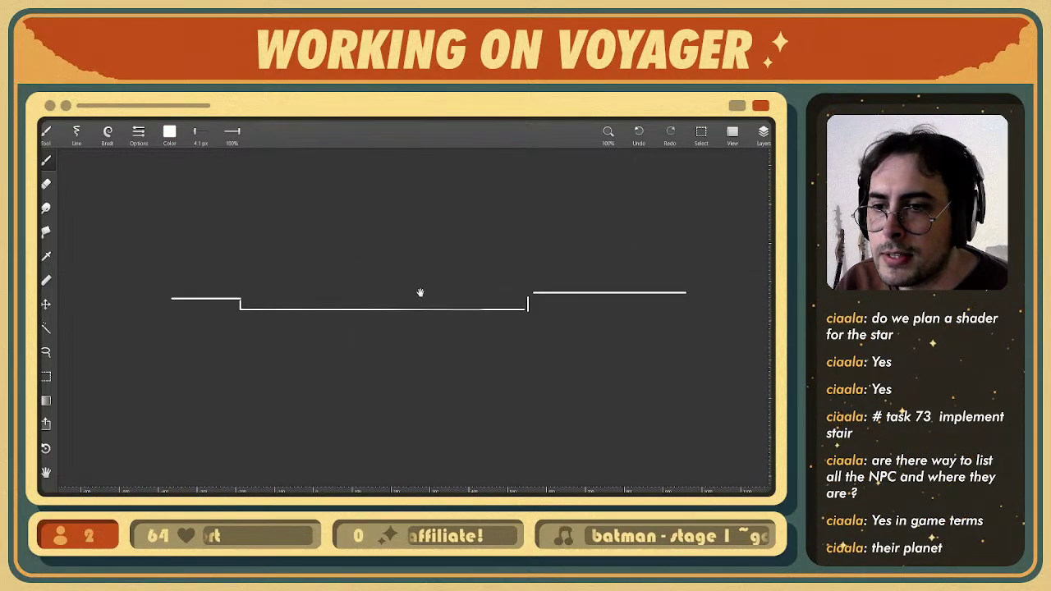
scroll(418, 294, "up", 1)
mouse_move(358, 249)
middle_mouse_down()
mouse_move(377, 327)
mouse_move(329, 300)
middle_mouse_up()
scroll(304, 311, "up", 3)
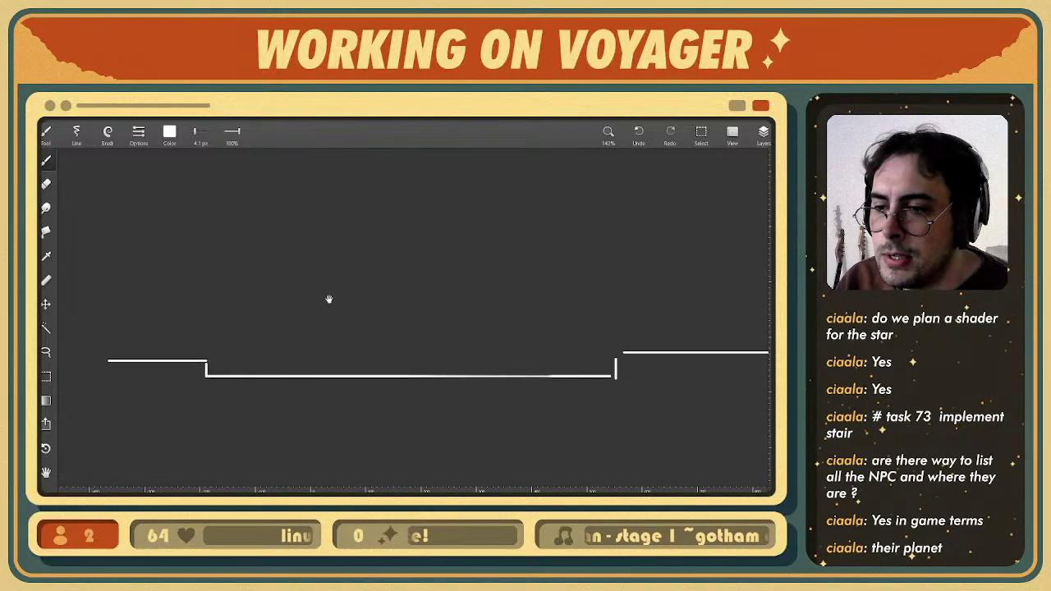
left_click_drag(334, 273, 321, 350)
key("ctrl+z")
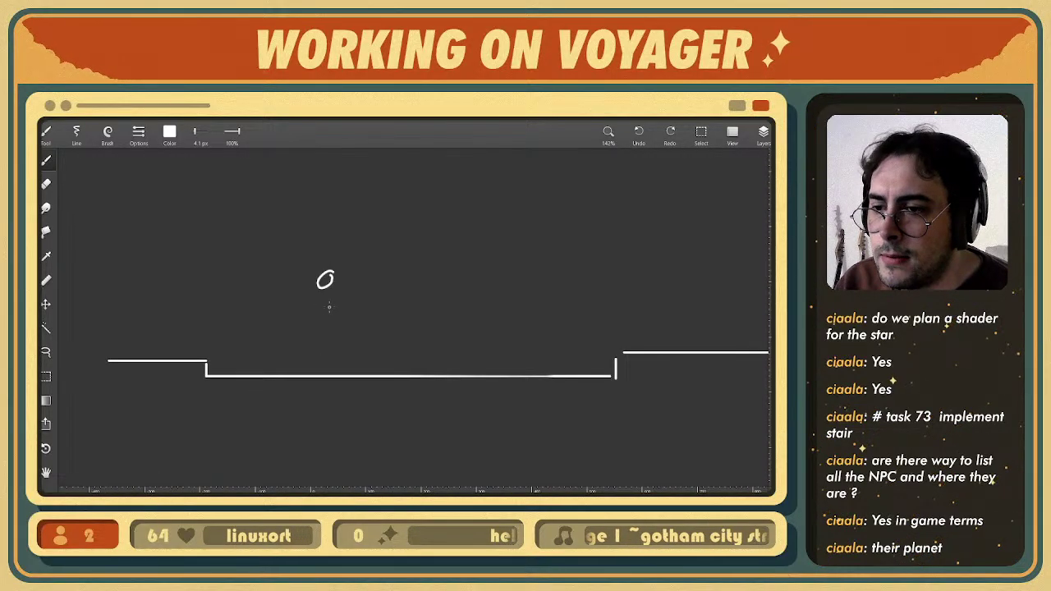
key("ctrl+z")
mouse_move(322, 300)
left_mouse_down()
mouse_move(320, 360)
mouse_move(308, 332)
mouse_move(329, 337)
mouse_move(311, 371)
mouse_move(329, 371)
left_mouse_up()
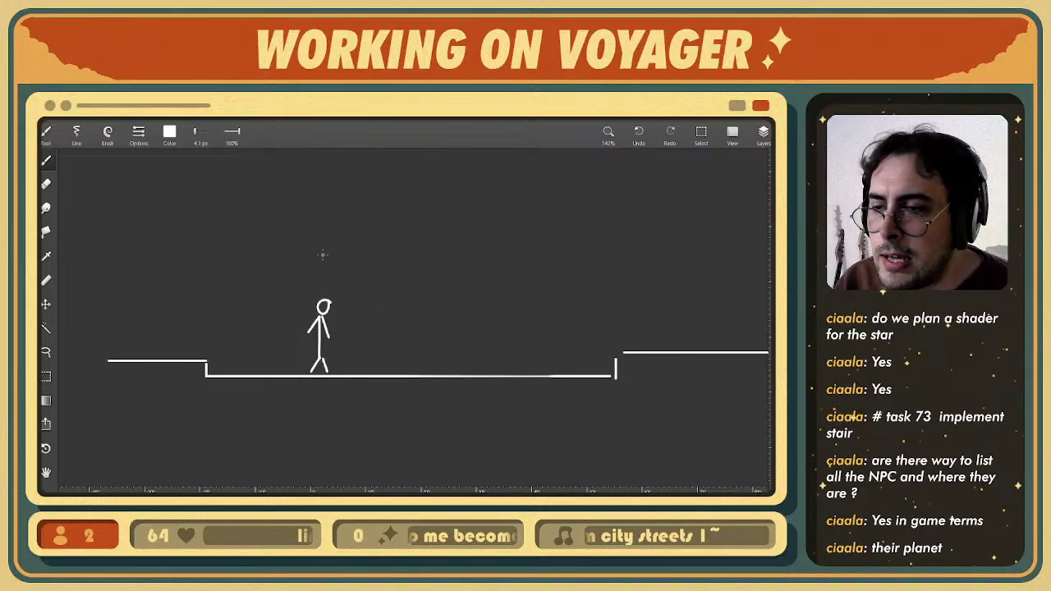
- Draw a second stick figure in green beside the white one and return the brush colour to white
left_click(169, 133)
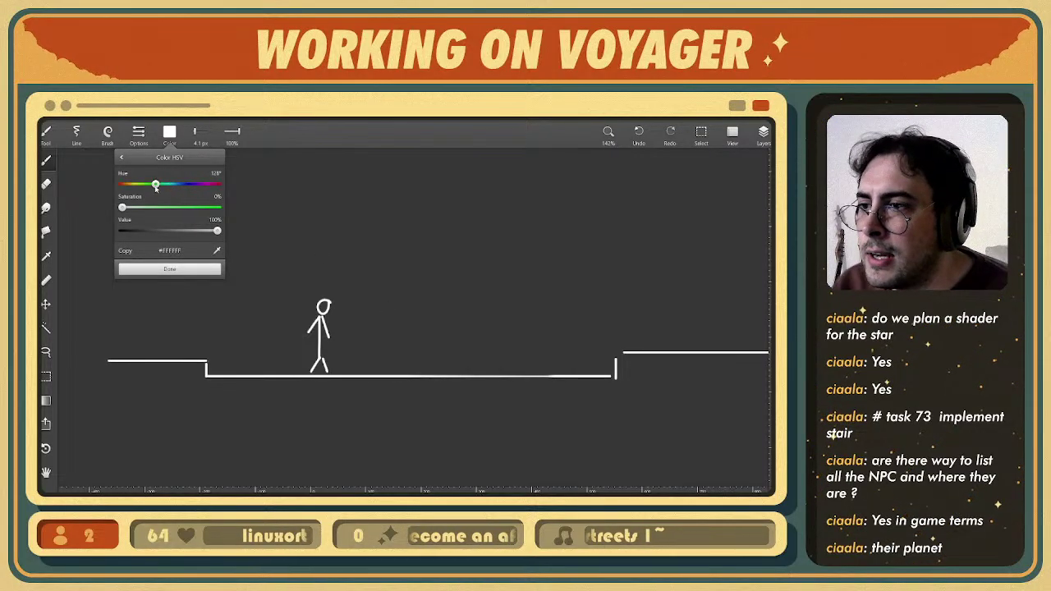
left_click_drag(183, 207, 220, 207)
left_click(173, 138)
mouse_move(387, 304)
left_mouse_down()
mouse_move(367, 313)
mouse_move(378, 308)
mouse_move(370, 349)
mouse_move(359, 344)
mouse_move(386, 344)
mouse_move(379, 370)
left_mouse_up()
key("ctrl+z")
key("ctrl+z")
middle_click_drag(386, 334, 420, 319)
scroll(370, 311, "up", 1)
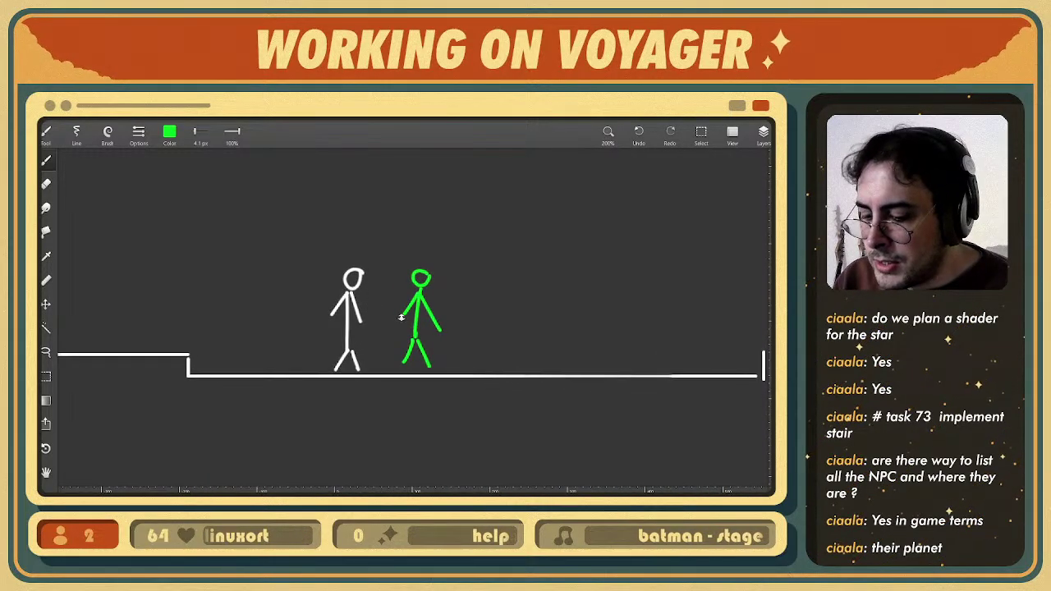
left_click(354, 289, "alt")
middle_click_drag(385, 286, 380, 295)
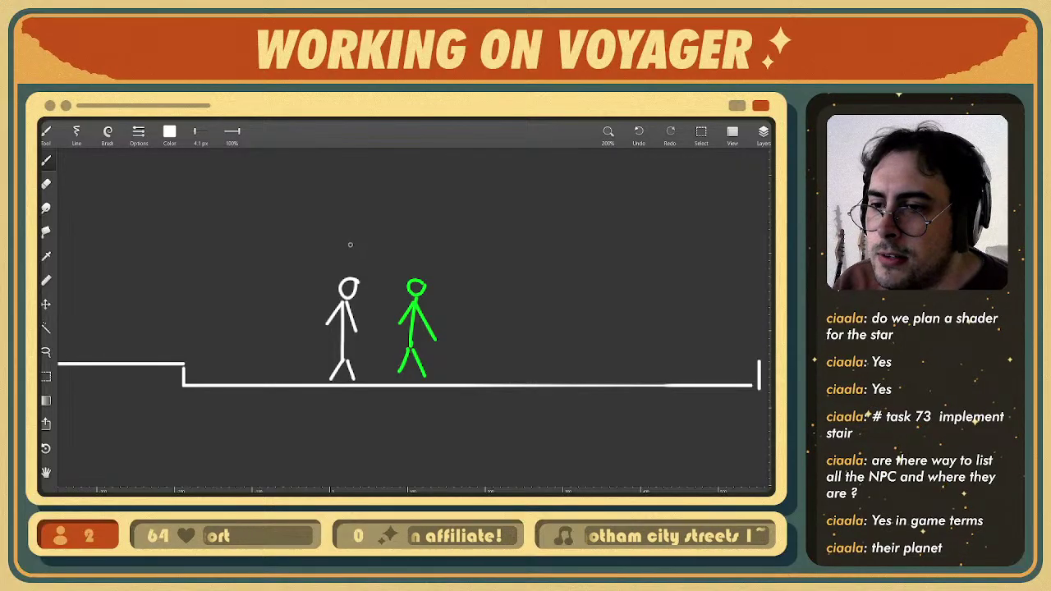
- Sketch an exclamation mark above the white figure's head and undo it
left_click_drag(349, 248, 345, 217)
key("ctrl+z")
key("ctrl+z")
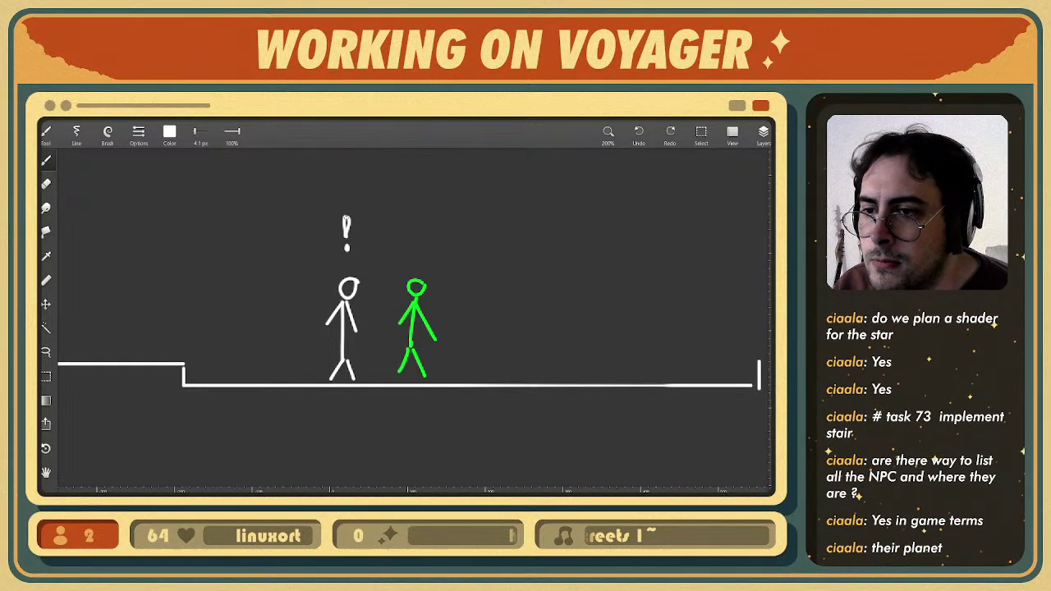
key("ctrl+z")
key("ctrl+z")
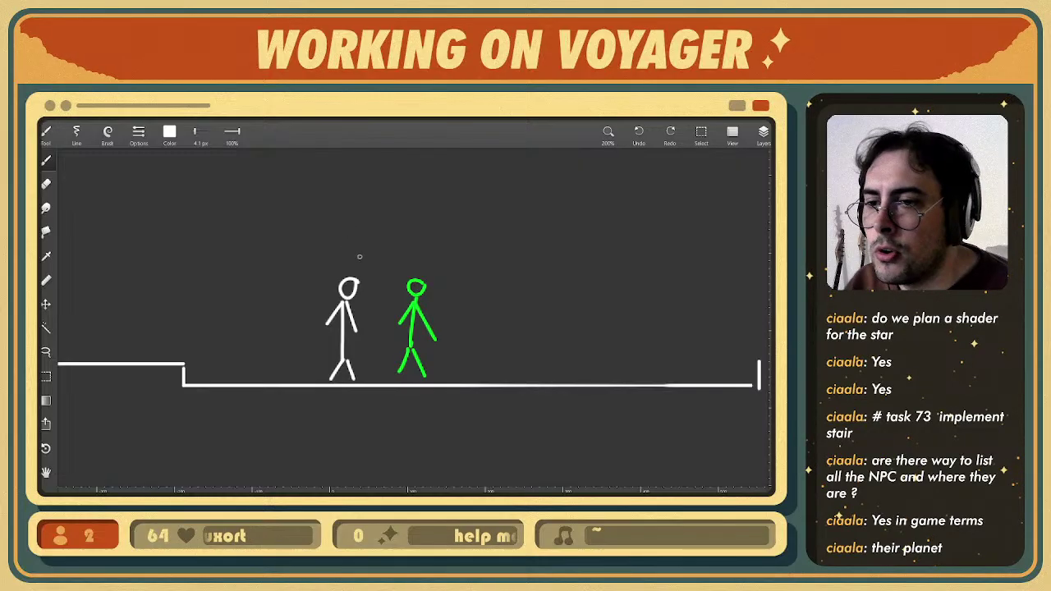
- Sketch a small speech bubble icon above the white figure's head and undo it
mouse_move(346, 238)
left_mouse_down()
mouse_move(364, 235)
mouse_move(346, 241)
left_mouse_up()
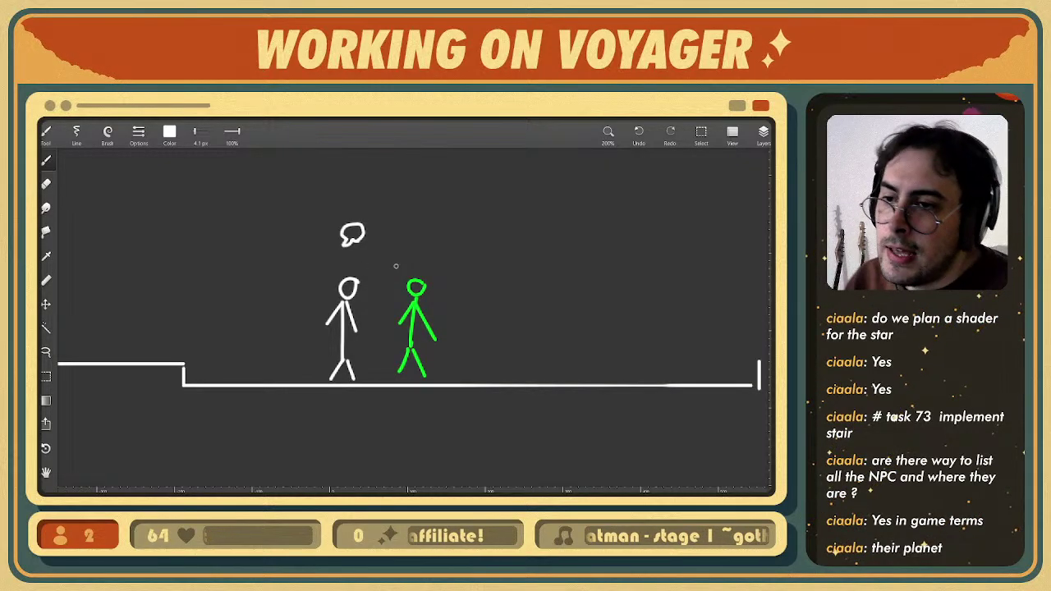
middle_click_drag(399, 234, 402, 251)
key("ctrl+z")
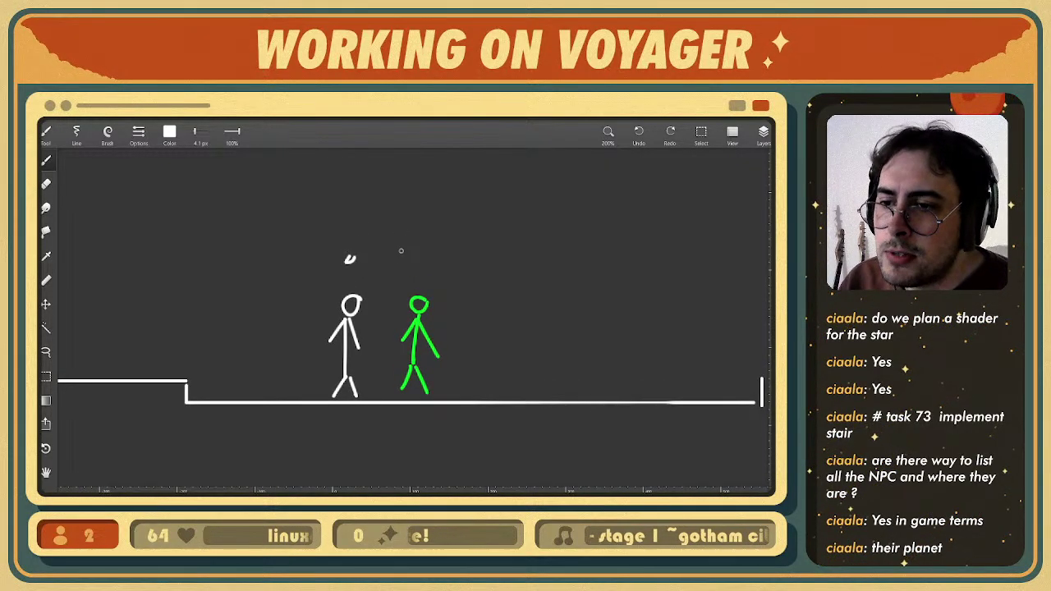
key("ctrl+z")
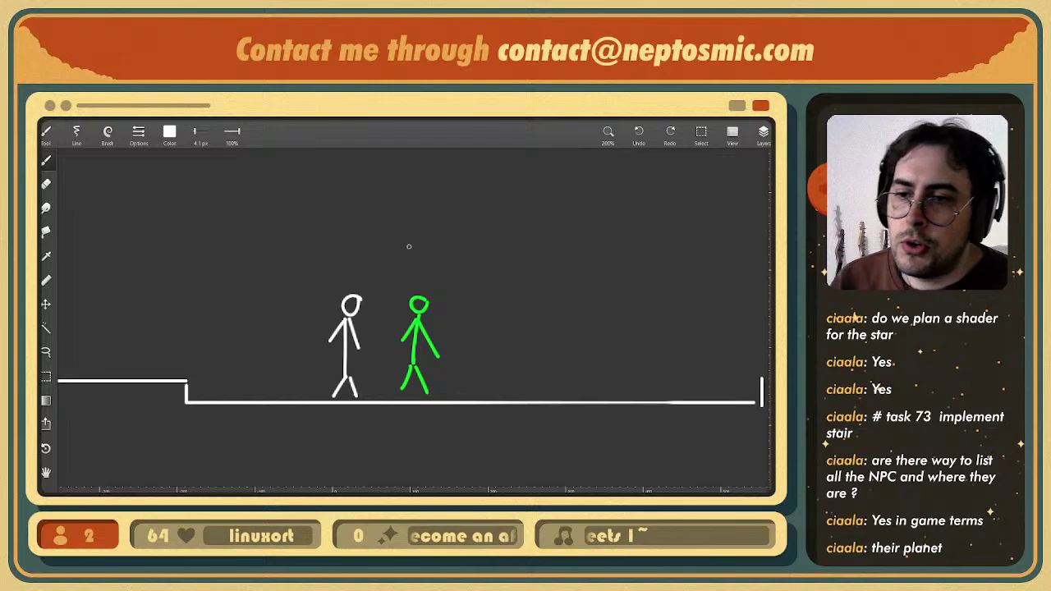
- Draw a wide speech bubble above the white figure and fill it with two rows of short dashes as dialogue text
middle_click_drag(415, 250, 409, 256)
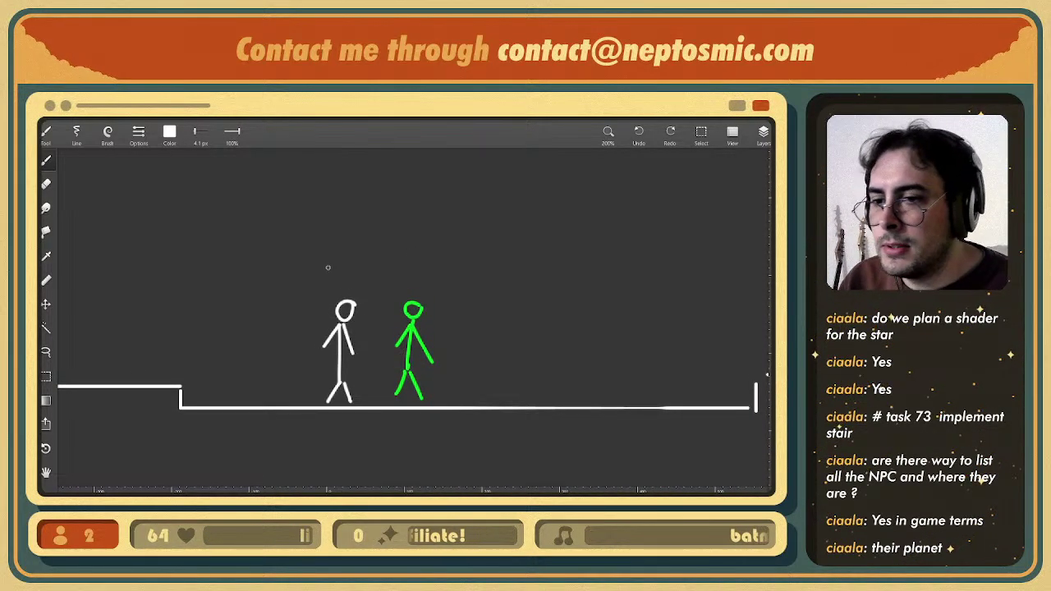
mouse_move(337, 280)
left_mouse_down()
mouse_move(303, 238)
mouse_move(406, 261)
mouse_move(350, 268)
mouse_move(322, 246)
mouse_move(358, 247)
left_mouse_up()
left_click_drag(367, 247, 387, 246)
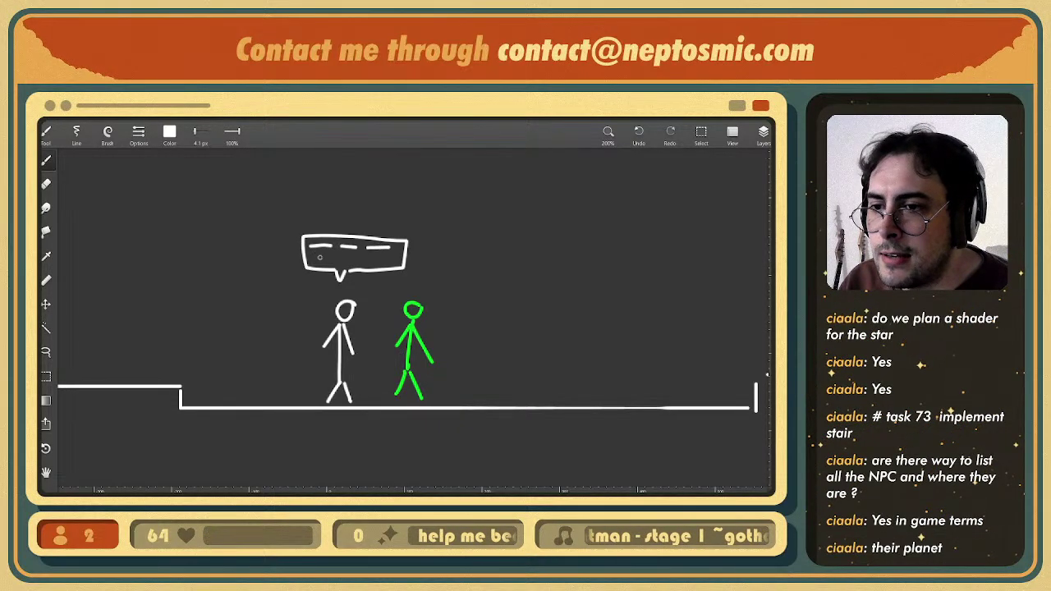
left_click_drag(319, 257, 333, 257)
left_click_drag(344, 257, 353, 257)
left_click_drag(358, 257, 375, 257)
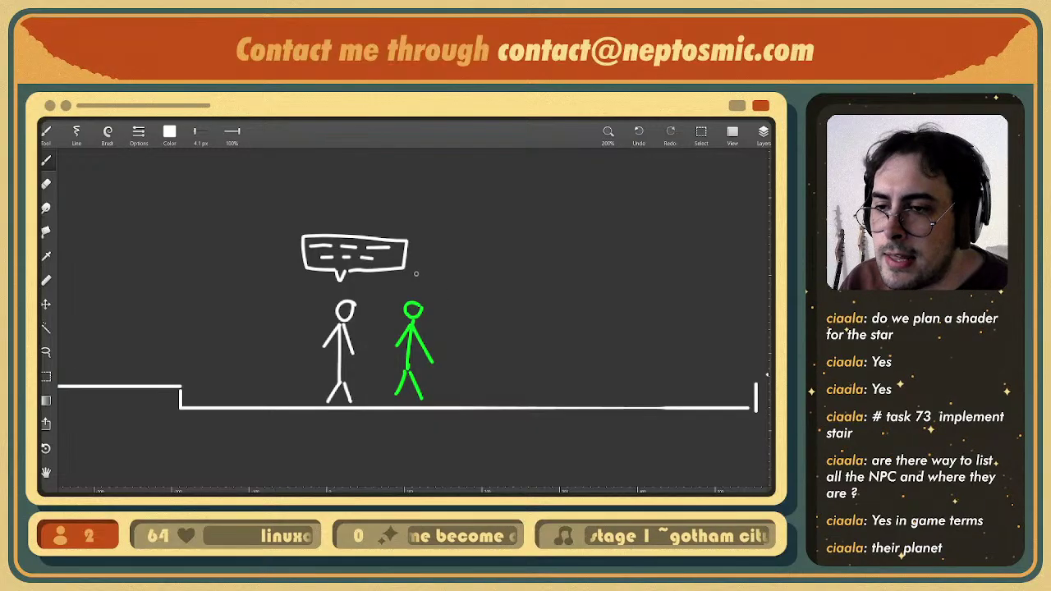
- Select the wide speech bubble, try moving it and undo the move, remove the bubble and clear the selection
key("m")
left_click_drag(281, 218, 424, 290)
mouse_move(377, 263)
left_mouse_down()
mouse_move(460, 269)
mouse_move(300, 259)
left_mouse_up()
key("ctrl+z")
key("e")
key("Escape")
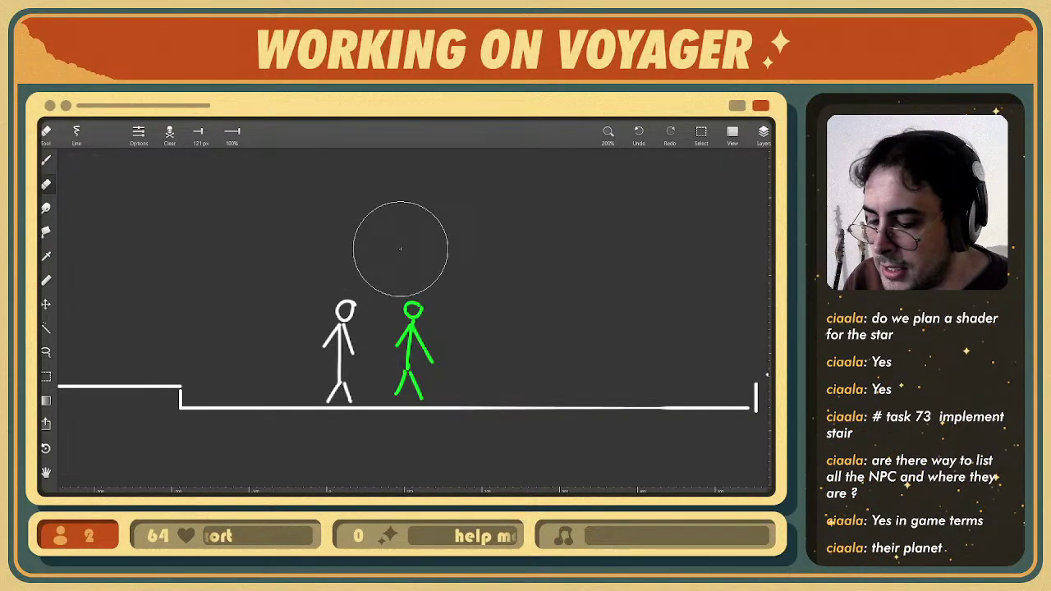
- Draw a large rectangular screen frame around both figures with a horizontal line dividing off a dialogue area above them
key("b")
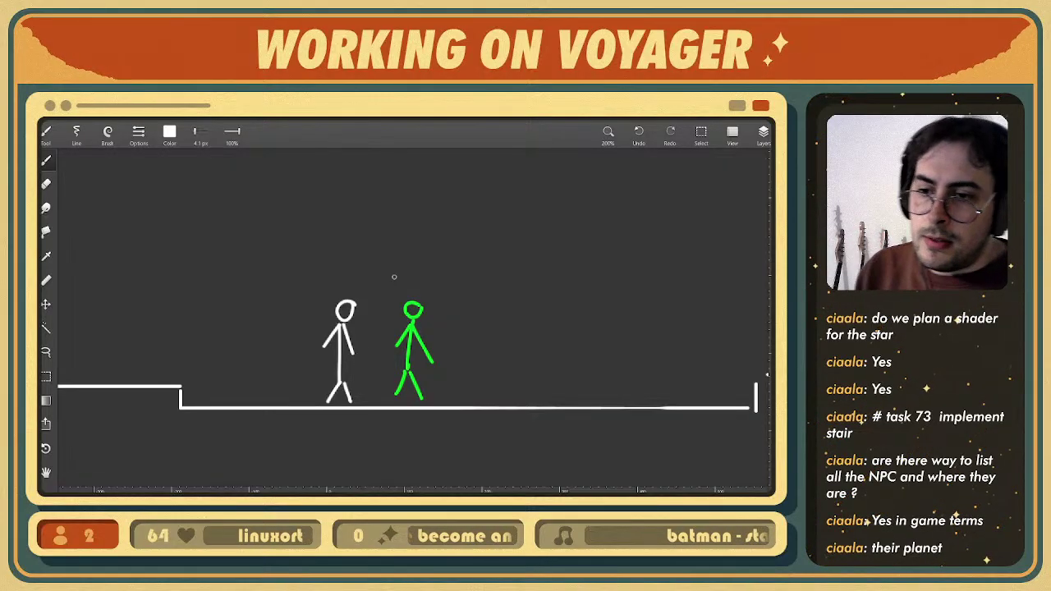
middle_click_drag(456, 307, 441, 307)
middle_click_drag(425, 273, 431, 288)
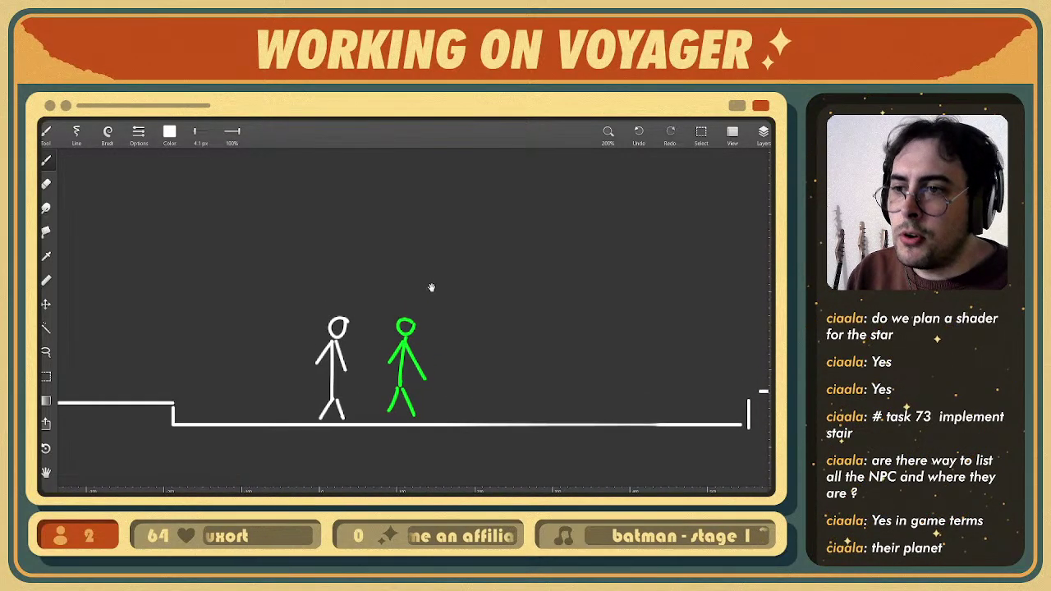
mouse_move(209, 437)
left_mouse_down()
mouse_move(207, 176)
mouse_move(675, 156)
mouse_move(682, 446)
mouse_move(185, 447)
left_mouse_up()
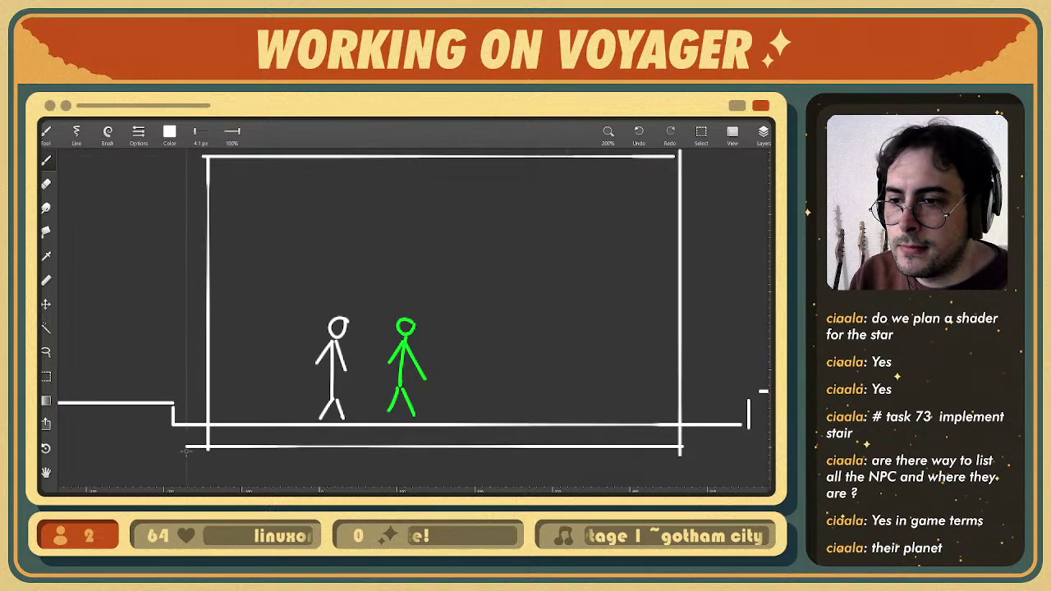
left_click_drag(204, 253, 687, 253)
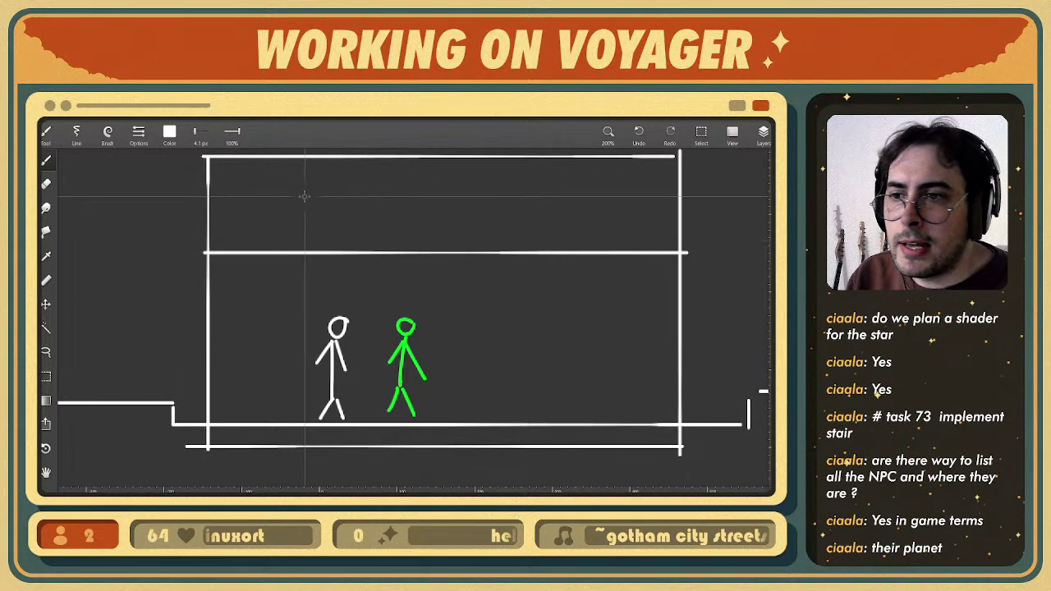
- Draw a square portrait box in the dialogue area and sketch a character's face with hair inside it
mouse_move(291, 174)
left_mouse_down()
mouse_move(292, 238)
mouse_move(222, 240)
mouse_move(221, 174)
left_mouse_up()
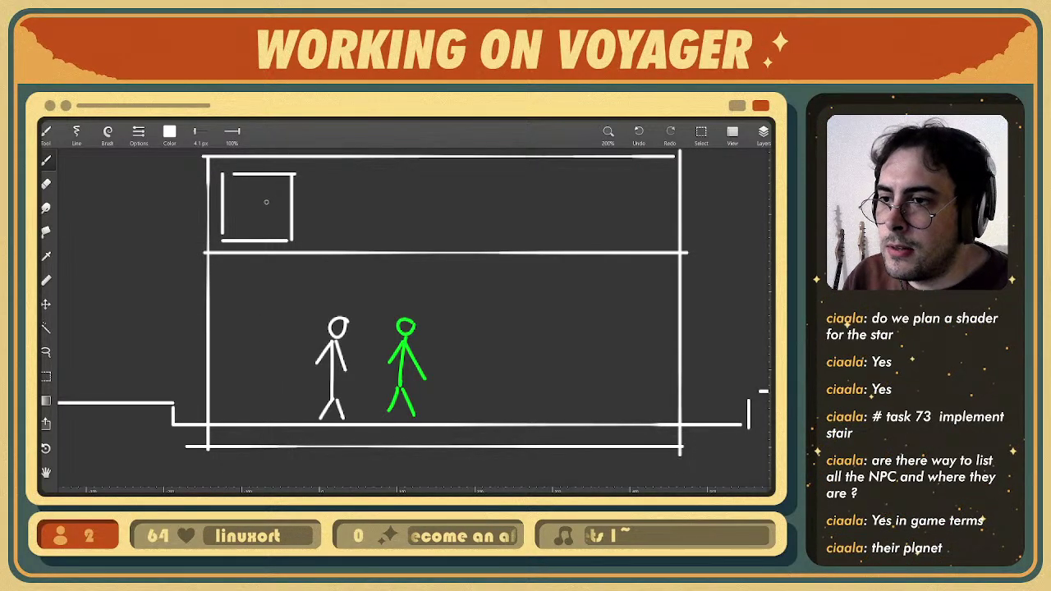
mouse_move(266, 201)
left_mouse_down()
mouse_move(261, 218)
mouse_move(243, 223)
left_mouse_up()
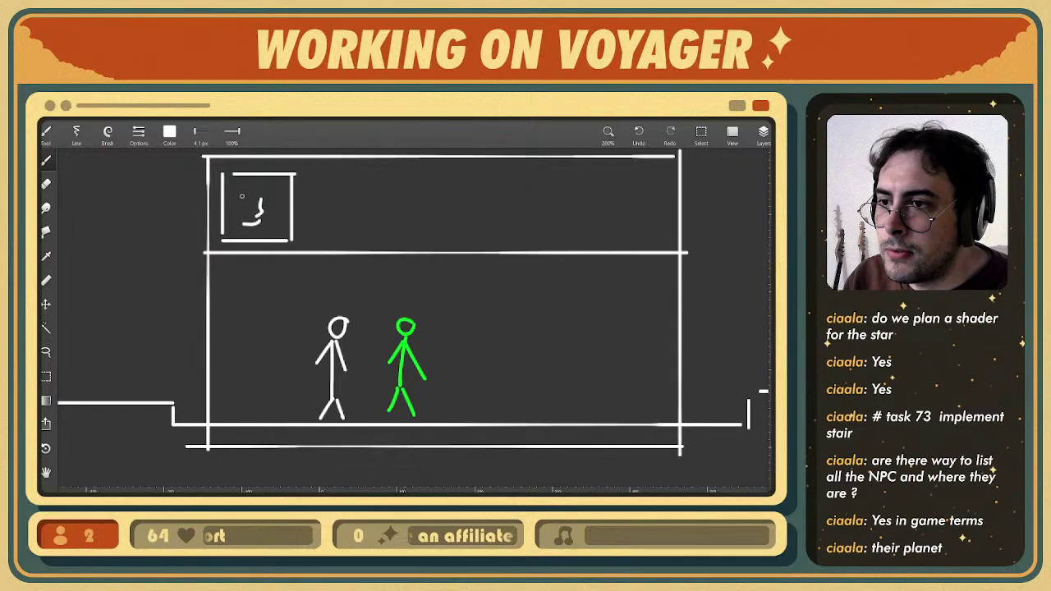
left_click(241, 195)
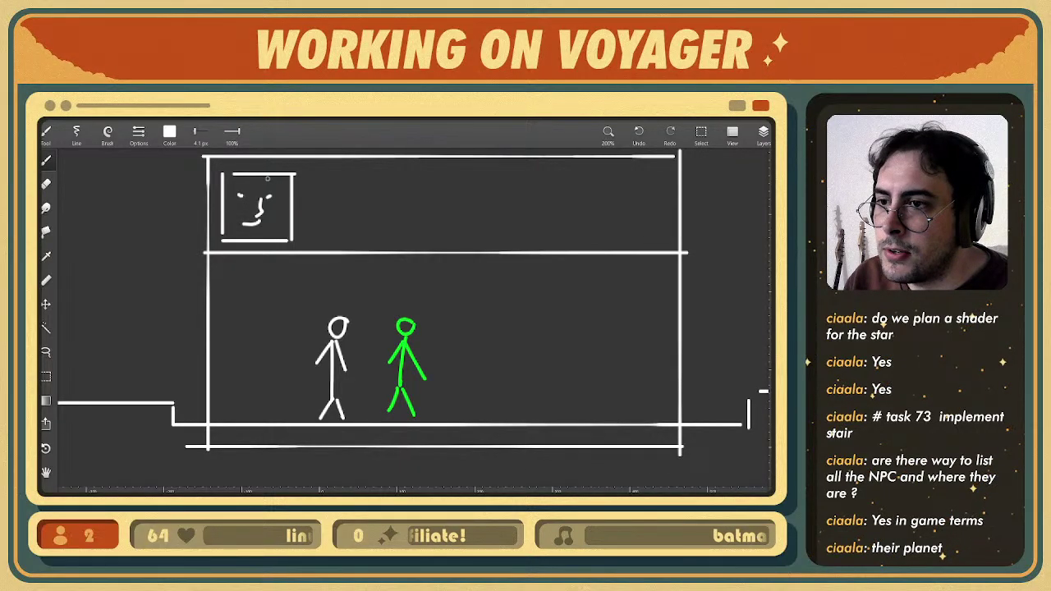
mouse_move(282, 188)
left_mouse_down()
mouse_move(232, 183)
mouse_move(269, 219)
mouse_move(248, 238)
left_mouse_up()
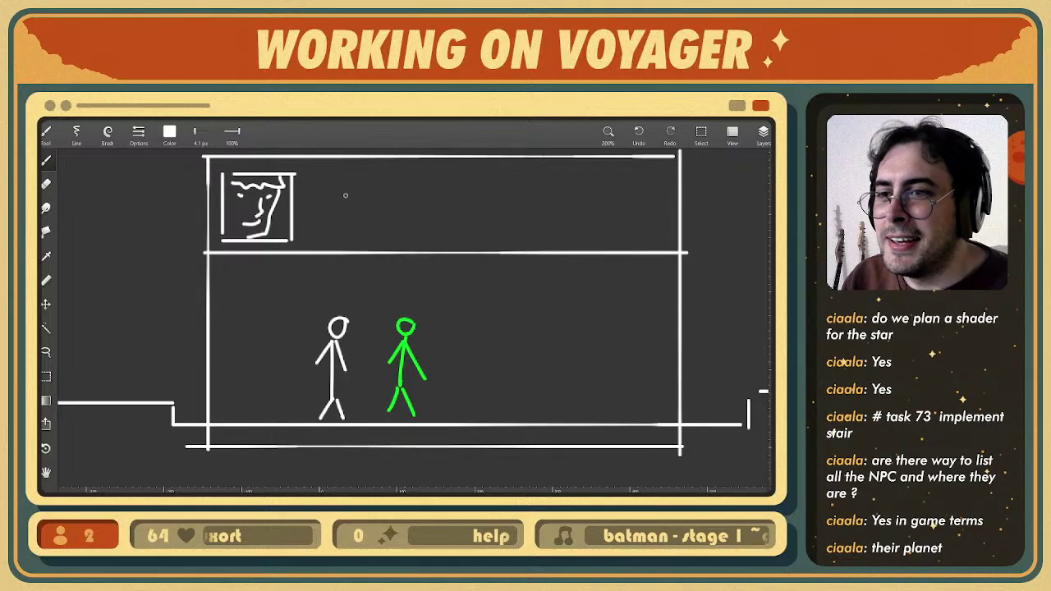
- Draw three dialogue text lines beside the portrait and a small downward triangle as the continue indicator at the dialogue area's far corner
left_click_drag(317, 178, 544, 182)
left_click_drag(329, 200, 419, 199)
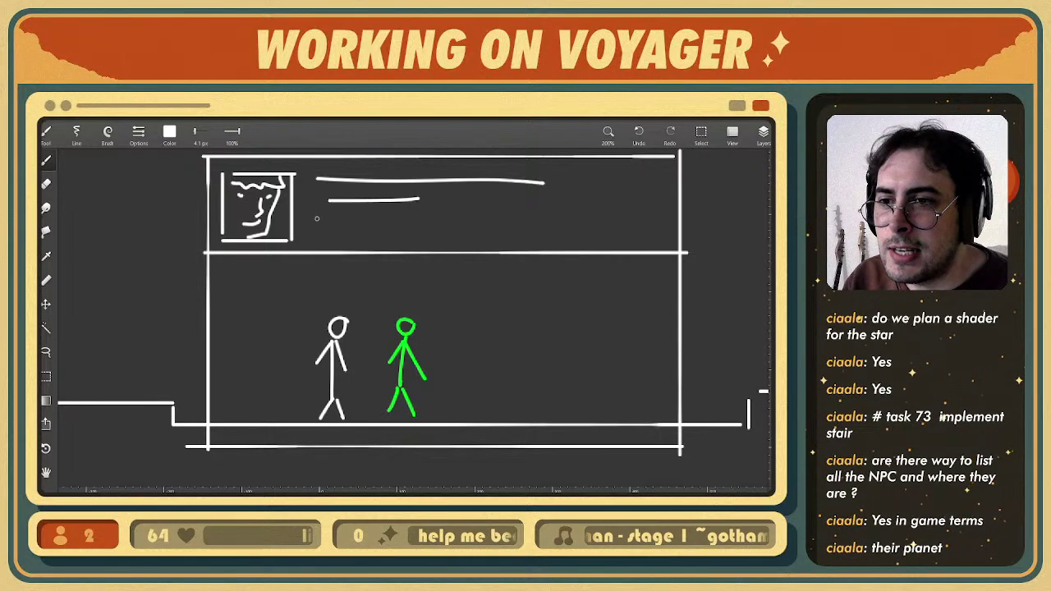
left_click_drag(314, 218, 444, 213)
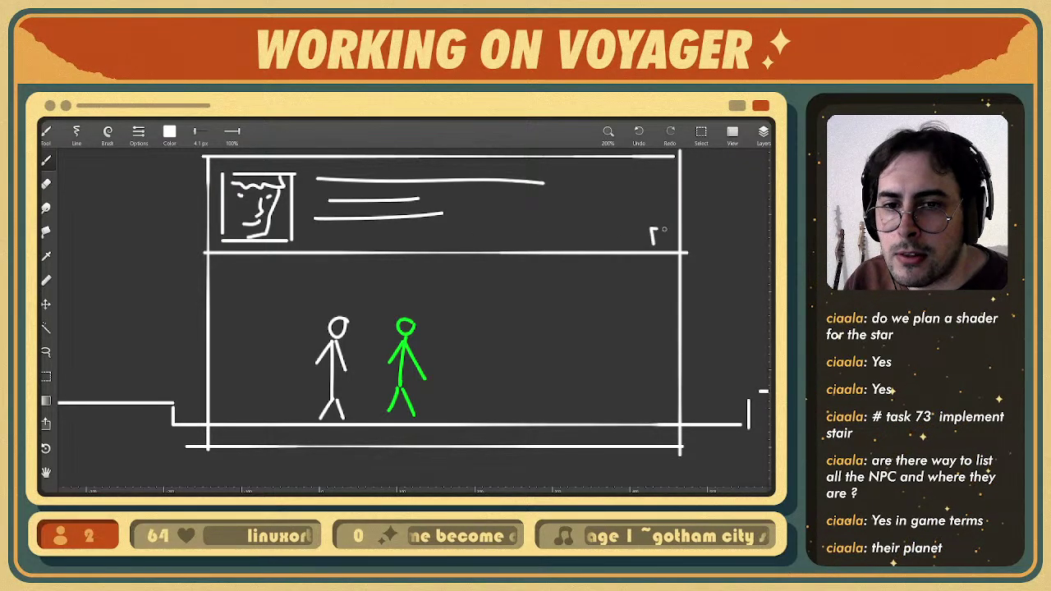
key("ctrl+z")
mouse_move(660, 244)
left_mouse_down()
mouse_move(656, 226)
mouse_move(665, 243)
mouse_move(665, 229)
mouse_move(655, 246)
left_mouse_up()
key("ctrl+z")
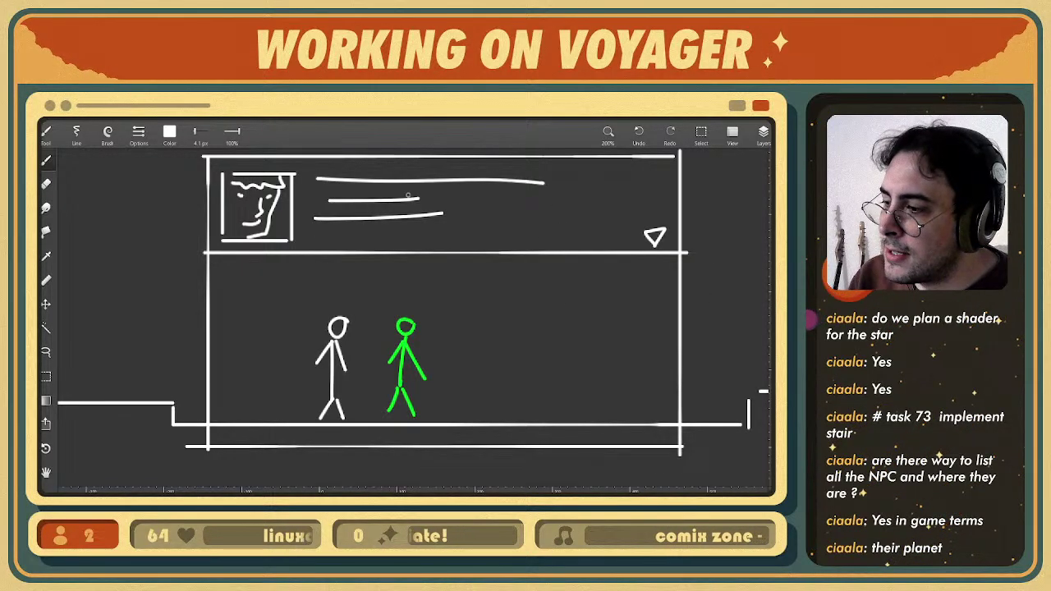
middle_click_drag(472, 296, 457, 302)
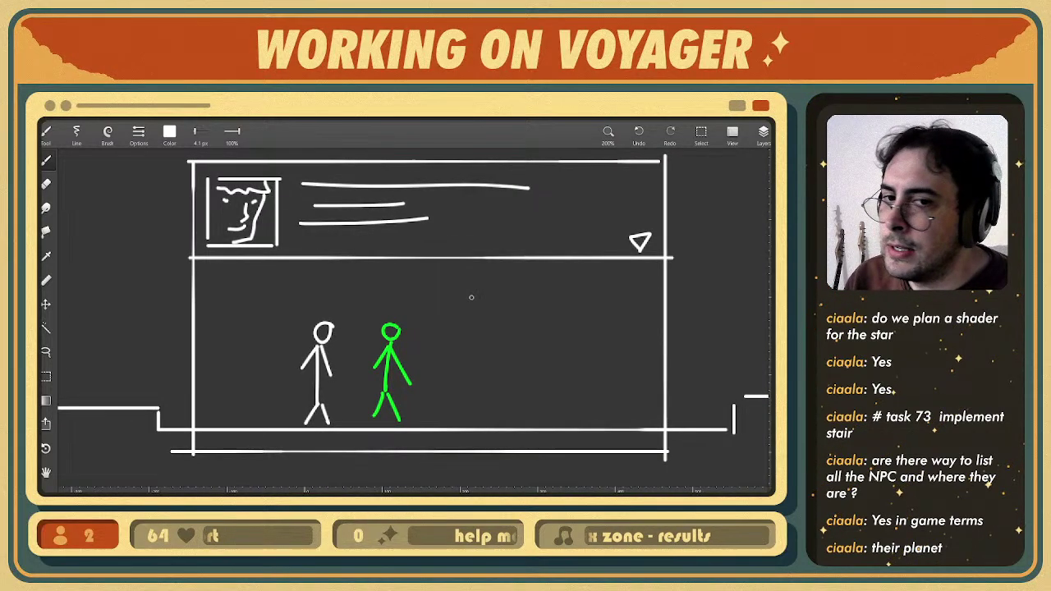
- Undo the whole dialogue interface sketch: the continue indicator, text lines, character portrait, divider and screen frame around the figures
key("ctrl+z")
key("ctrl+z")
key("ctrl+z")
key("ctrl+z")
key("ctrl+z")
key("ctrl+z")
key("ctrl+z")
key("ctrl+z")
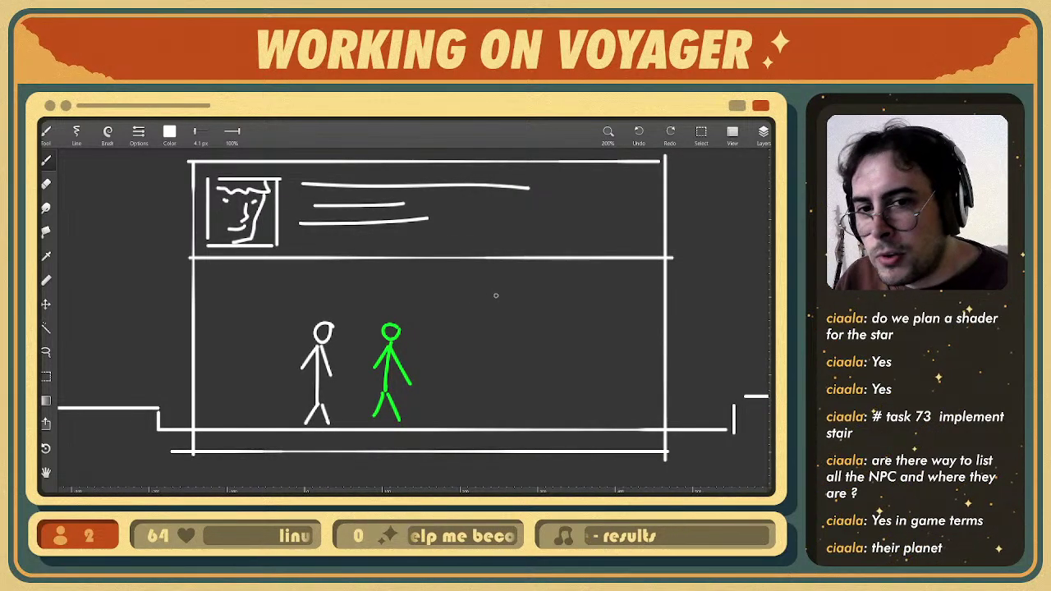
key("ctrl+z")
key("ctrl+z")
key("ctrl+z")
key("ctrl+z")
key("ctrl+z")
key("ctrl+z")
key("ctrl+z")
key("ctrl+z")
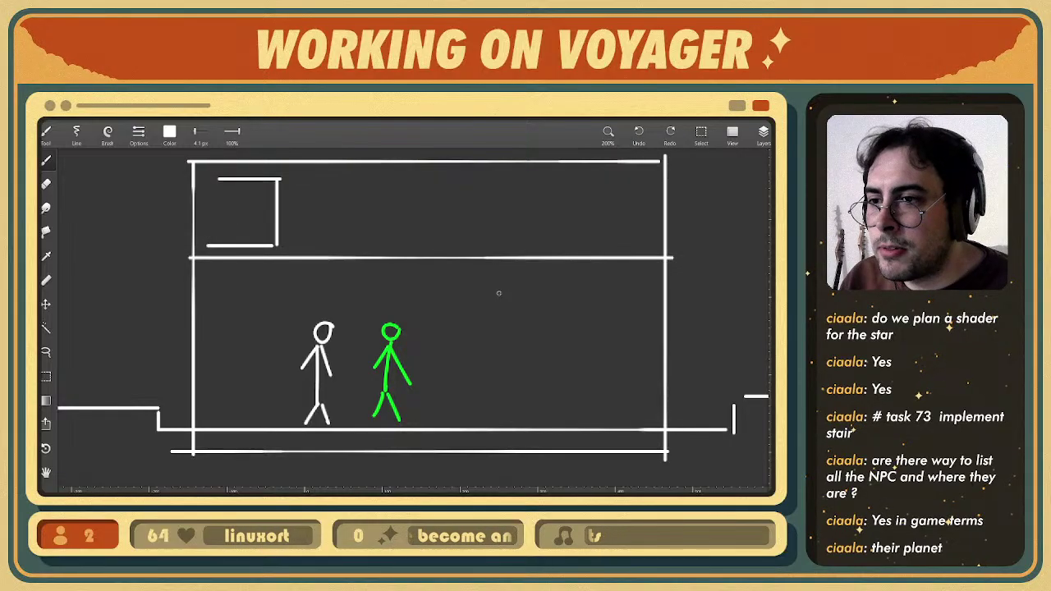
key("ctrl+z")
key("ctrl+z")
key("ctrl+z")
key("ctrl+z")
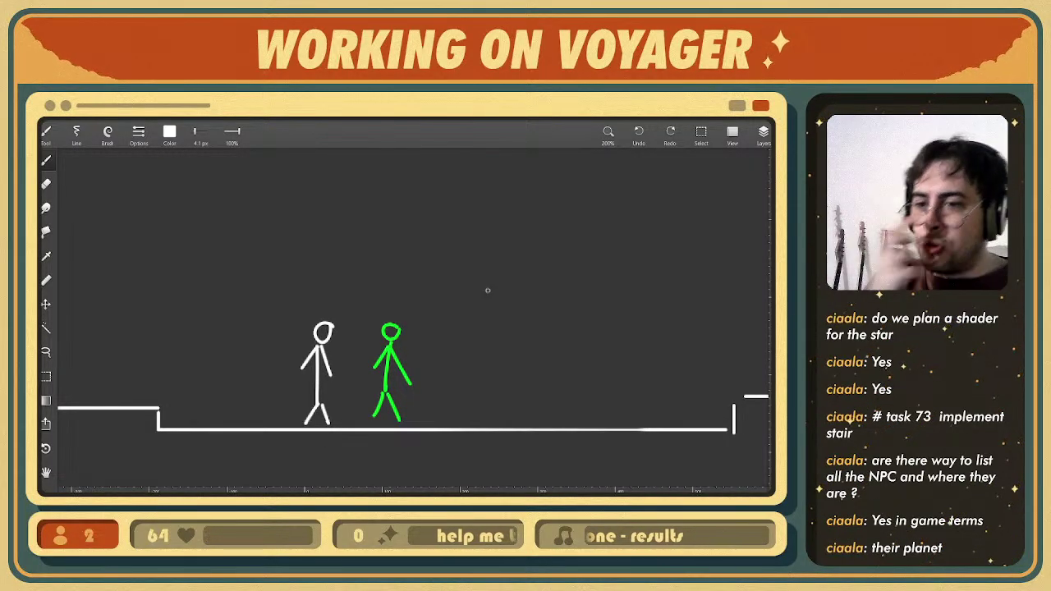
- Select the green stick figure, move it farther away from the white figure along the ground, and clear the selection
scroll(424, 311, "up", 5)
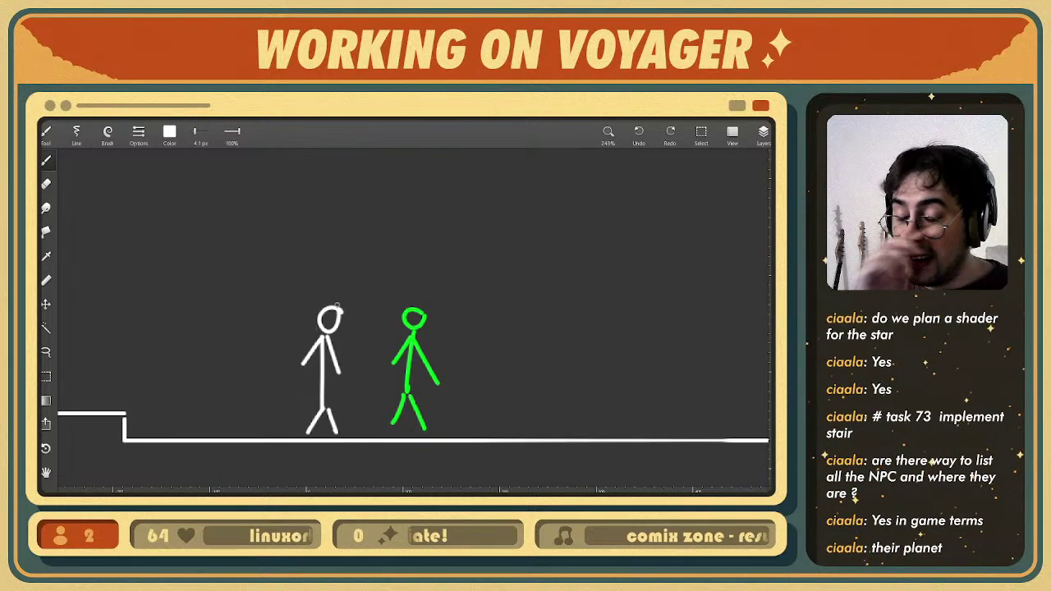
middle_click_drag(368, 311, 374, 326)
key("m")
left_click_drag(385, 293, 450, 437)
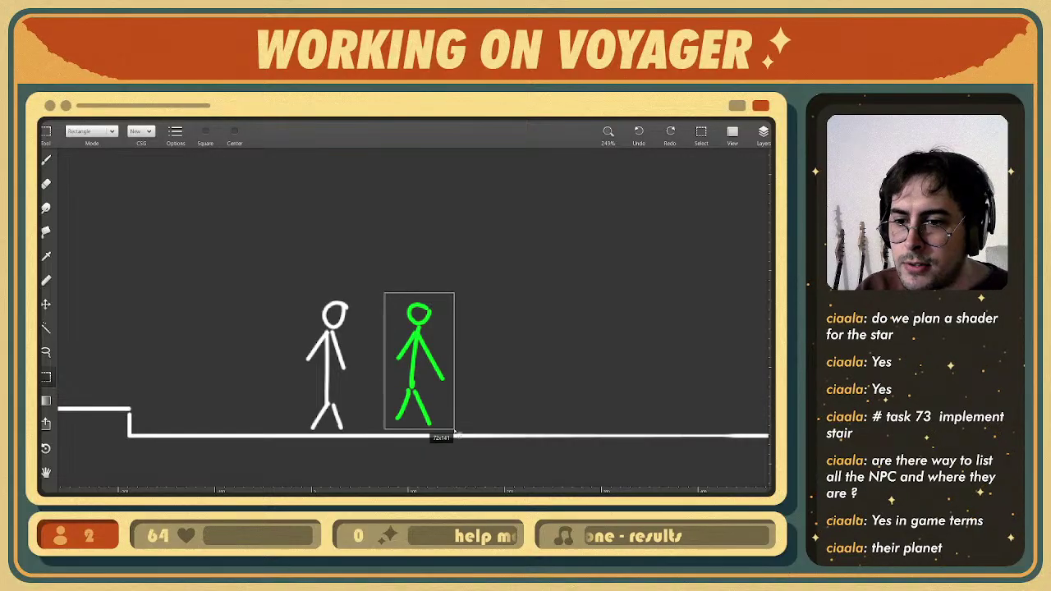
left_click_drag(432, 358, 499, 349)
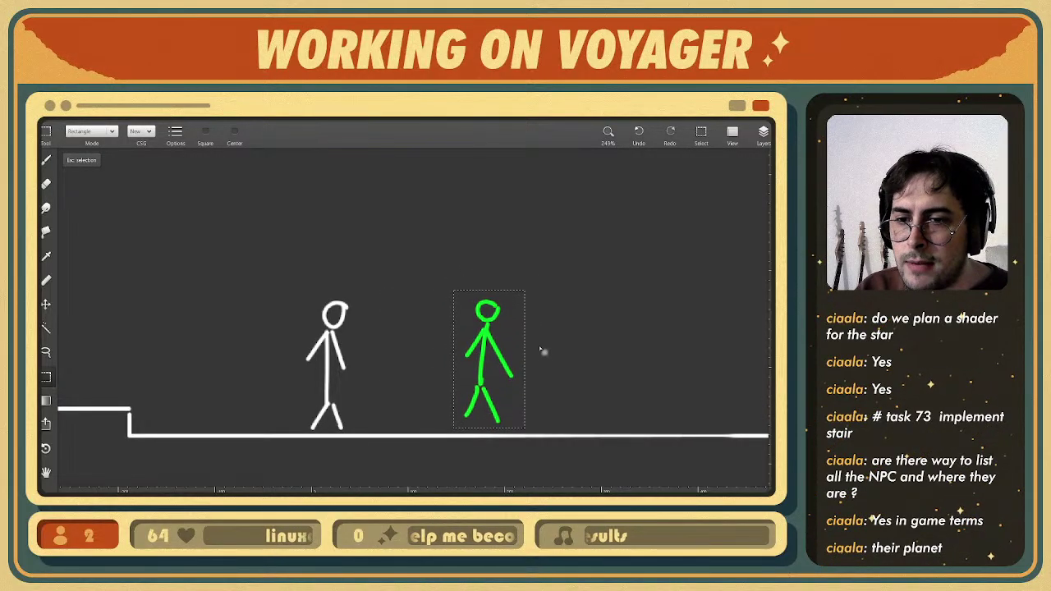
key("Escape")
- Draw a green plant with a curved stem, small leaves and a flower head on the ground in front of the green figure
middle_click_drag(542, 347, 447, 325)
key("b")
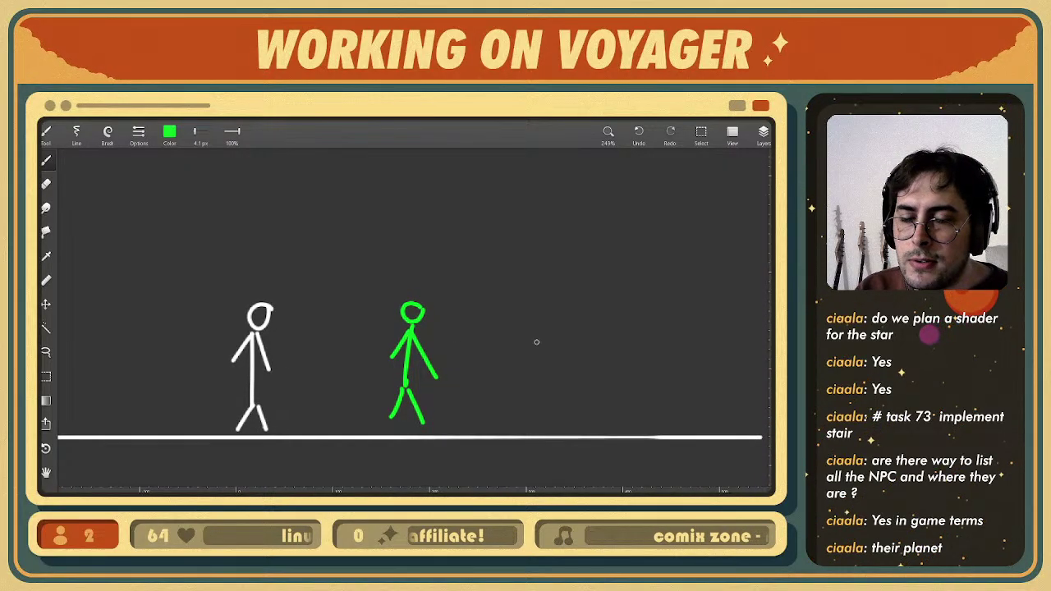
middle_click_drag(537, 342, 462, 356)
mouse_move(490, 429)
left_mouse_down()
mouse_move(526, 338)
mouse_move(504, 337)
mouse_move(529, 342)
mouse_move(523, 333)
mouse_move(541, 332)
mouse_move(479, 390)
mouse_move(491, 400)
left_mouse_up()
middle_click_drag(437, 391, 417, 374)
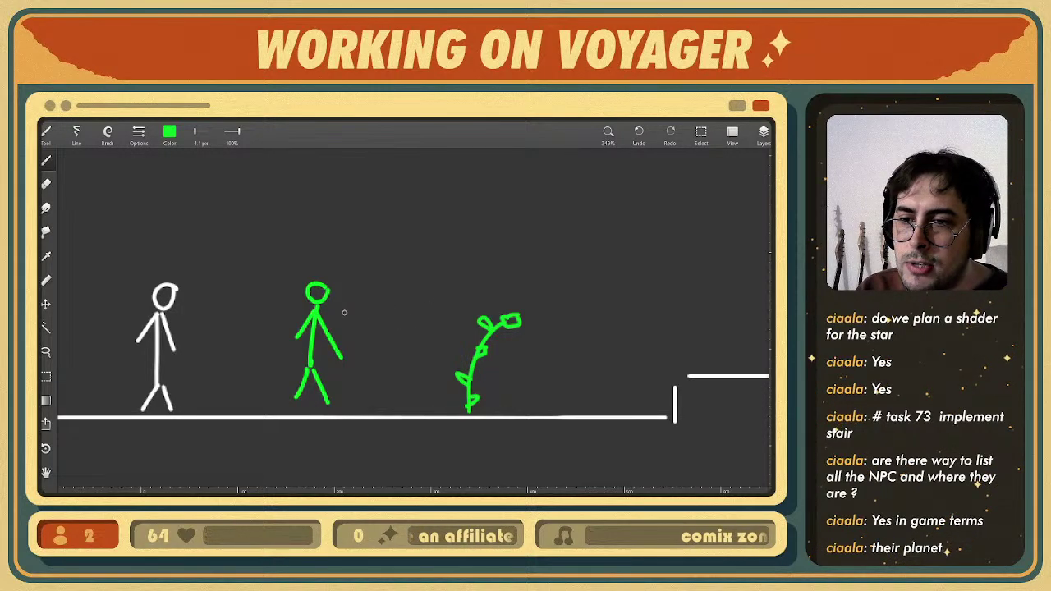
- Sketch a green scanning beam from the green figure's head to the plant and hatch the plant with horizontal scan lines
mouse_move(335, 314)
left_mouse_down()
mouse_move(502, 286)
mouse_move(493, 316)
mouse_move(530, 323)
left_mouse_up()
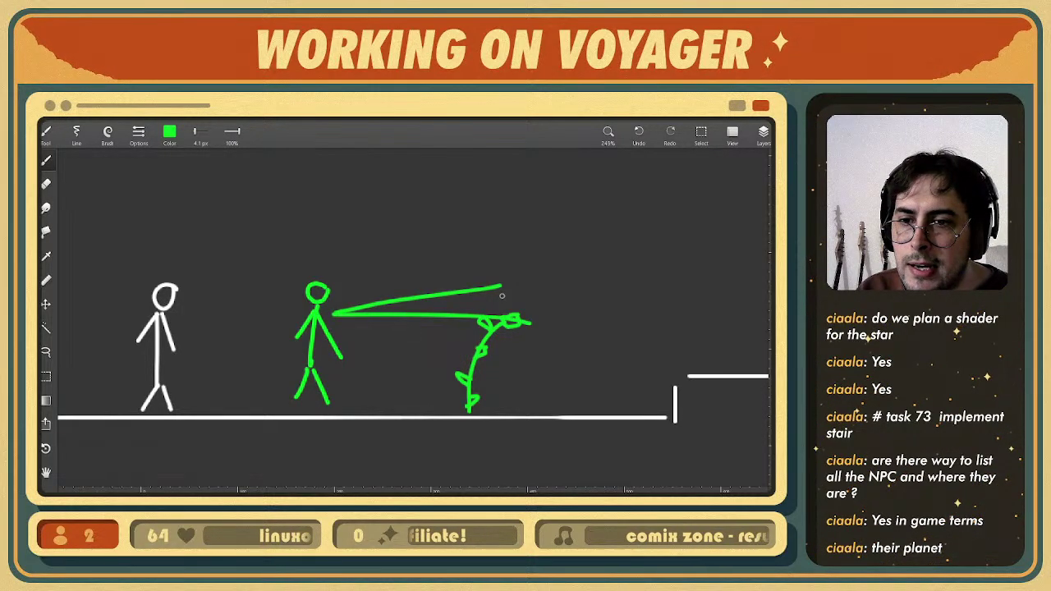
left_click_drag(493, 286, 539, 302)
left_click_drag(464, 301, 526, 312)
mouse_move(478, 312)
left_mouse_down()
mouse_move(524, 317)
mouse_move(538, 333)
left_mouse_up()
left_click_drag(480, 335, 510, 341)
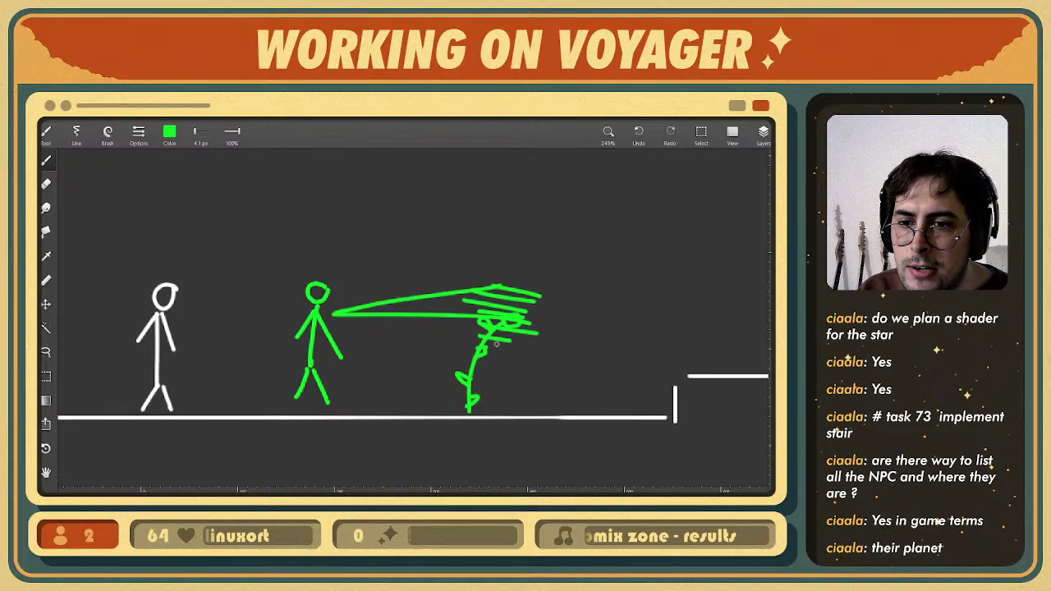
left_click_drag(445, 348, 496, 356)
left_click_drag(443, 359, 495, 369)
mouse_move(470, 373)
left_mouse_down()
mouse_move(503, 379)
mouse_move(498, 394)
left_mouse_up()
left_click_drag(457, 399, 509, 408)
- Undo the lower scan lines and redraw them closer together down the plant's stem
key("ctrl+z")
key("ctrl+z")
key("ctrl+z")
key("ctrl+z")
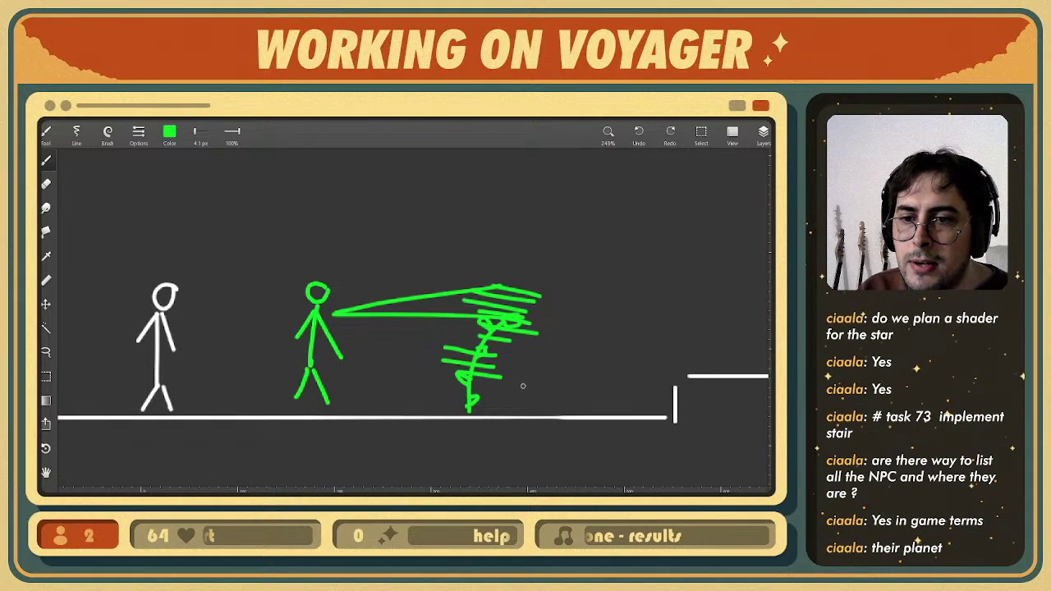
key("ctrl+z")
key("ctrl+z")
mouse_move(480, 330)
left_mouse_down()
mouse_move(538, 334)
mouse_move(508, 367)
mouse_move(513, 375)
left_mouse_up()
mouse_move(460, 381)
left_mouse_down()
mouse_move(507, 384)
mouse_move(508, 396)
left_mouse_up()
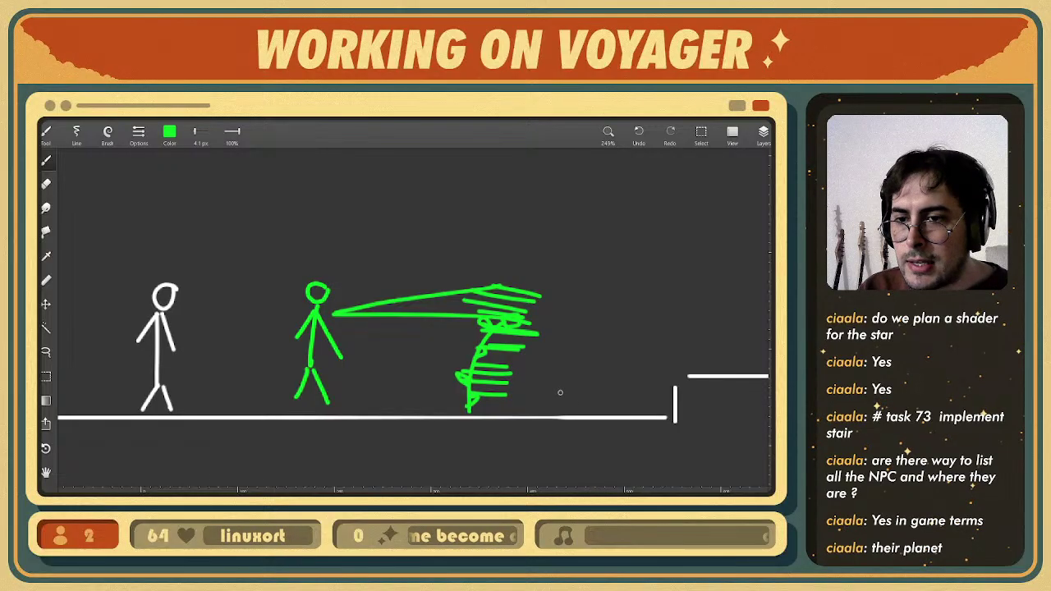
- Undo the scanning beam and all scan lines over the plant
key("ctrl+z")
key("ctrl+z")
key("ctrl+z")
key("ctrl+z")
key("ctrl+z")
key("ctrl+z")
key("ctrl+z")
key("ctrl+z")
key("ctrl+z")
key("ctrl+z")
key("ctrl+z")
key("ctrl+z")
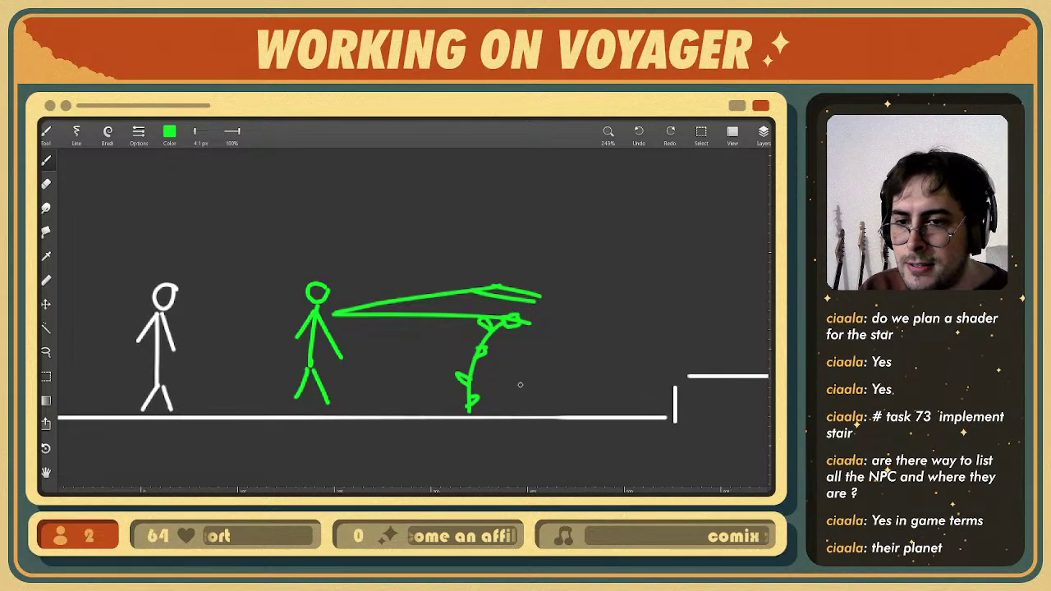
key("ctrl+z")
key("ctrl+z")
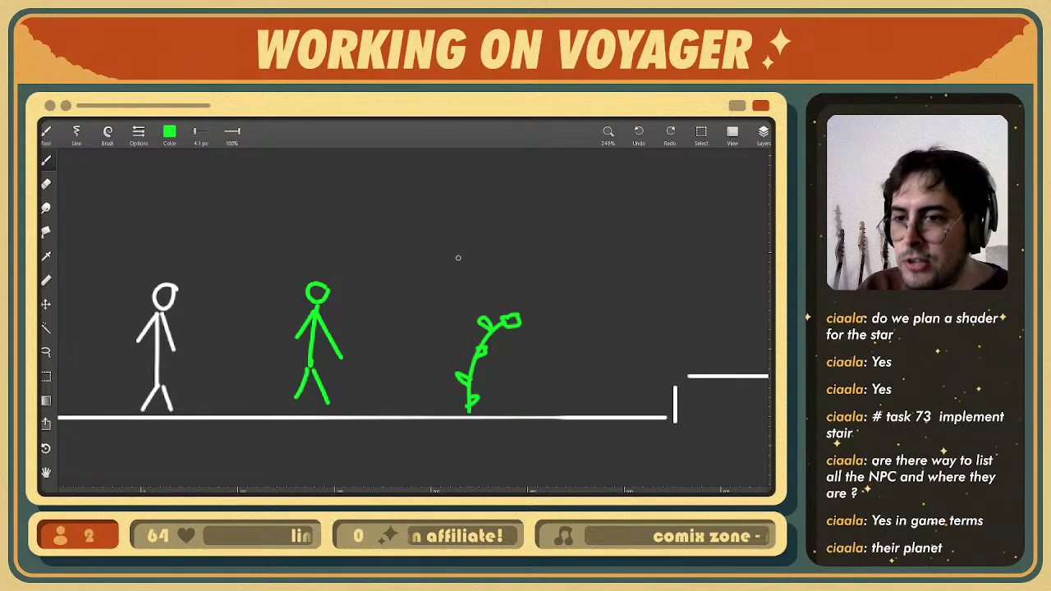
left_click_drag(501, 257, 362, 246)
key("ctrl+z")
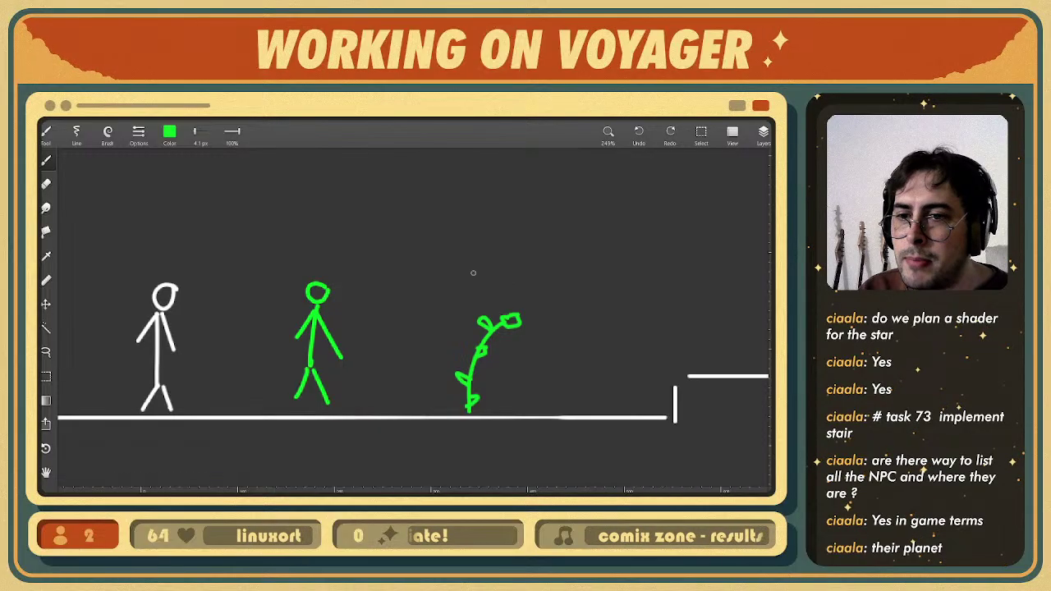
left_click_drag(488, 277, 542, 275)
mouse_move(482, 286)
left_mouse_down()
mouse_move(493, 298)
mouse_move(517, 294)
left_mouse_up()
key("ctrl+z")
key("ctrl+z")
key("ctrl+z")
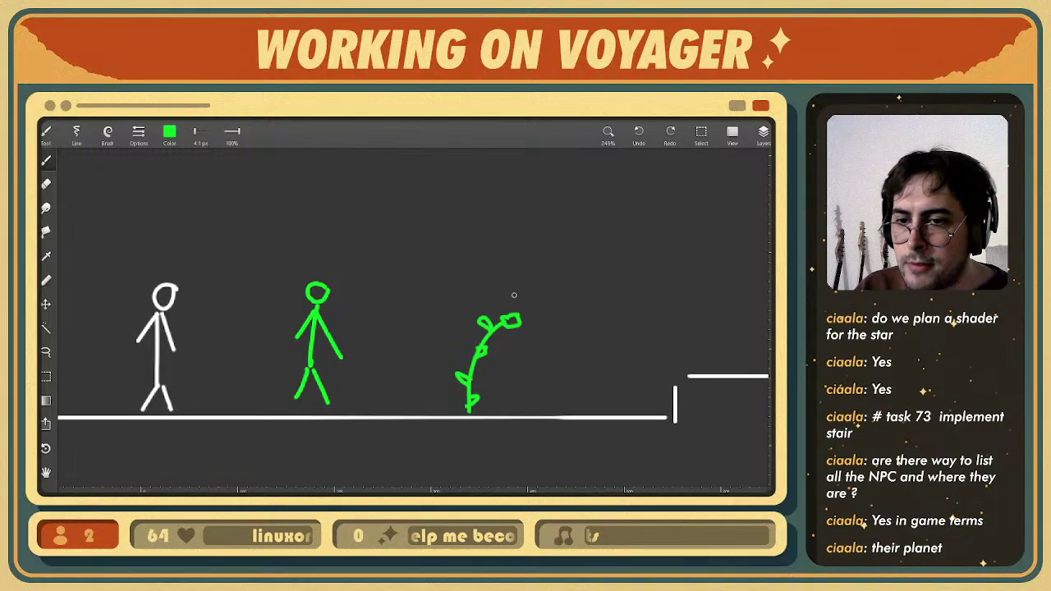
- Pick up white from the white figure and draw a cluster of small bubbles rising above its head
scroll(586, 291, "left", 5)
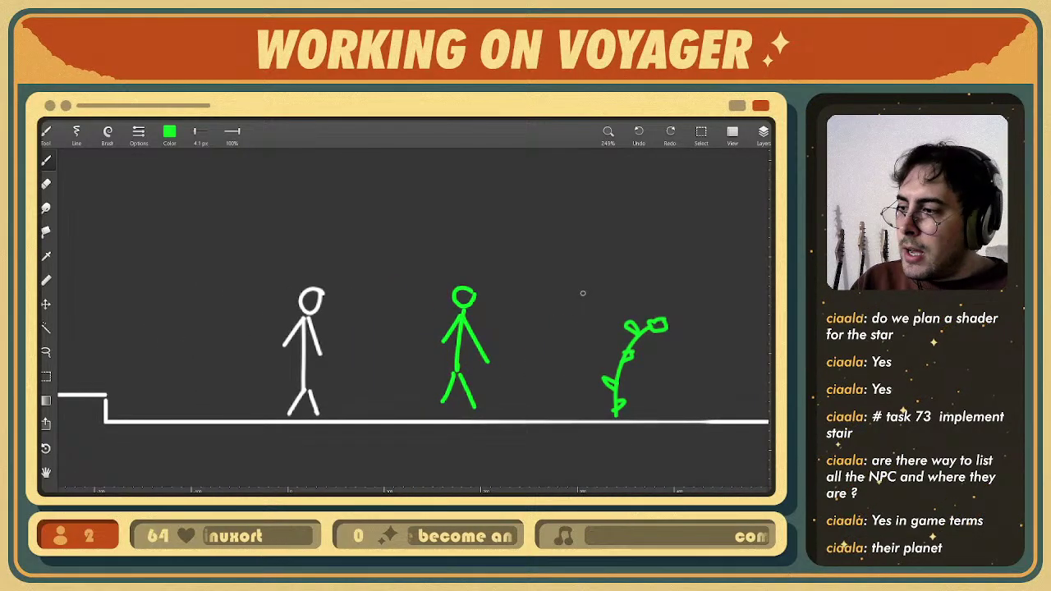
left_click_drag(547, 307, 545, 293)
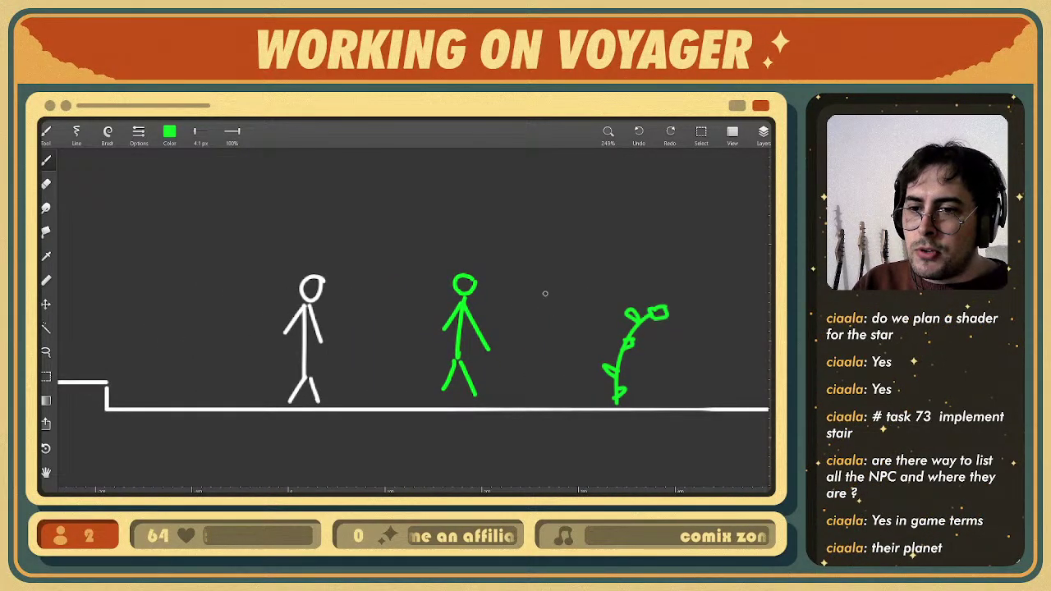
scroll(415, 308, "left", 3)
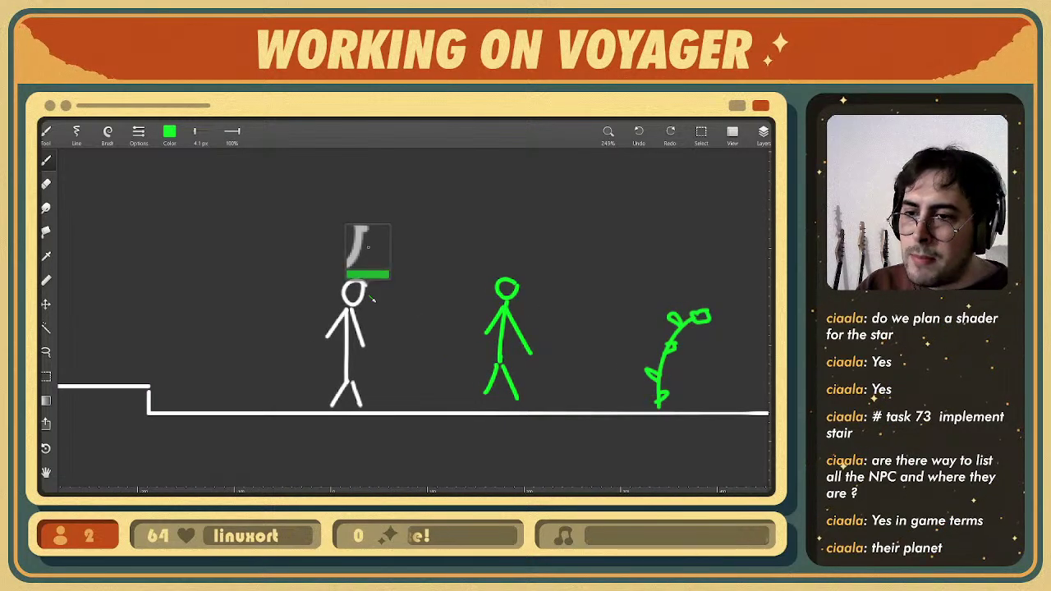
left_click(362, 294, "alt")
left_click_drag(375, 297, 393, 303)
left_click(384, 280)
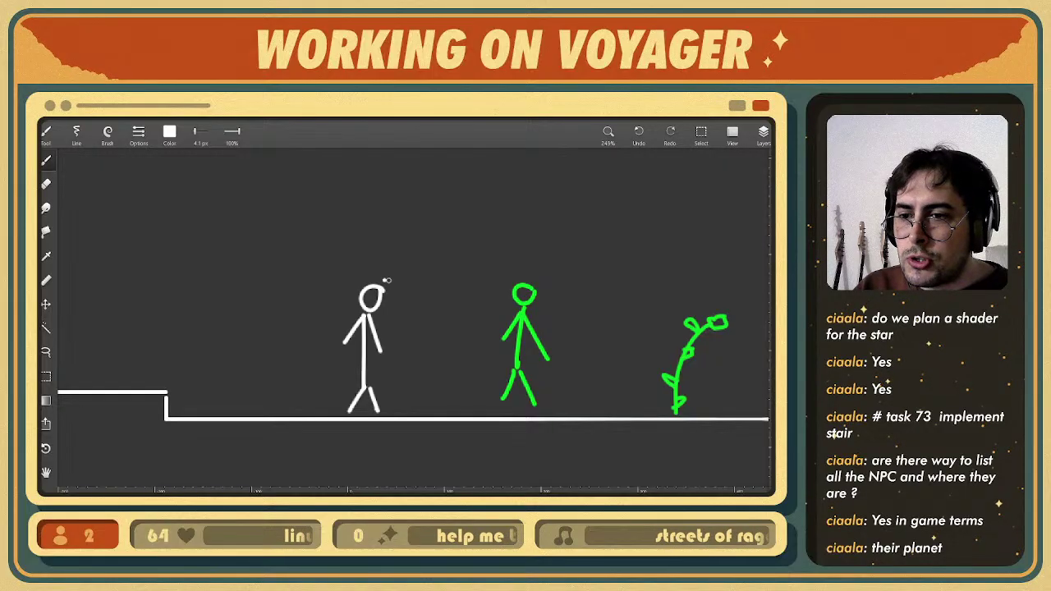
left_click(395, 269)
left_click(382, 264)
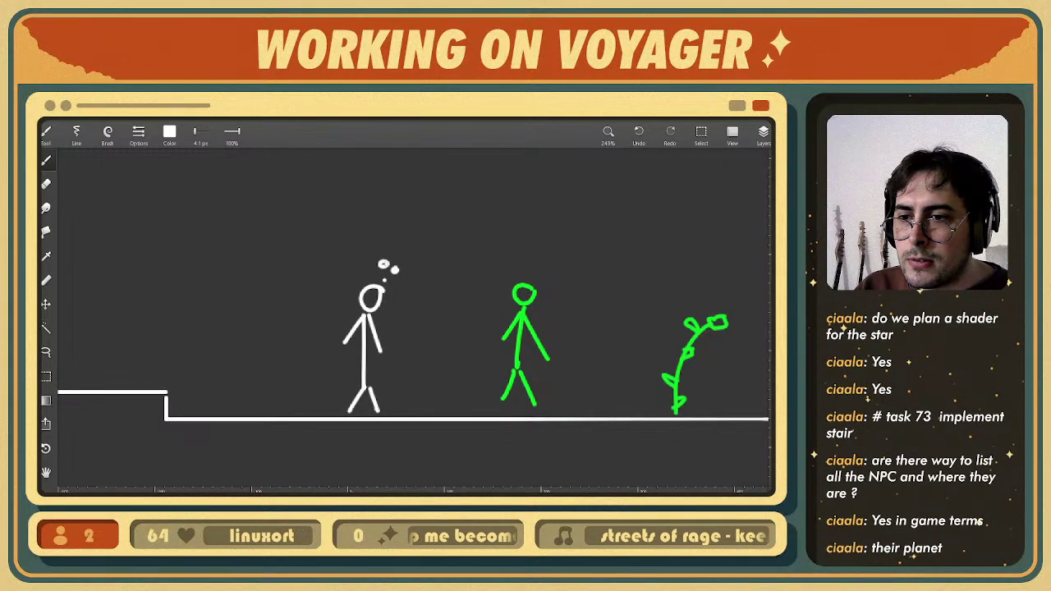
mouse_move(415, 260)
left_mouse_down()
mouse_move(402, 265)
mouse_move(414, 259)
mouse_move(400, 240)
mouse_move(369, 244)
mouse_move(382, 222)
left_mouse_up()
middle_click_drag(451, 276, 448, 283)
key("m")
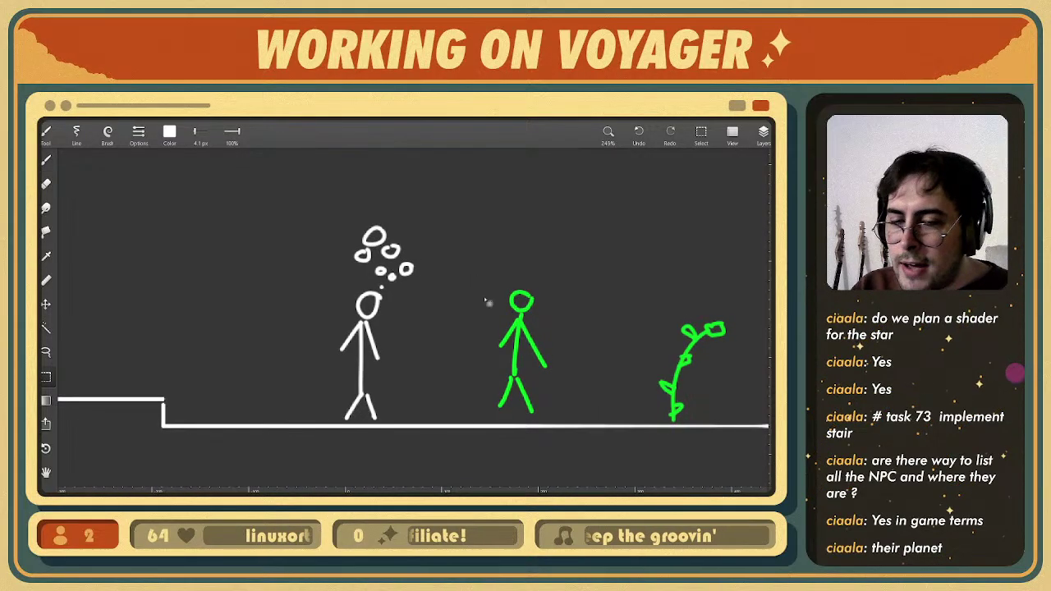
left_click(526, 315)
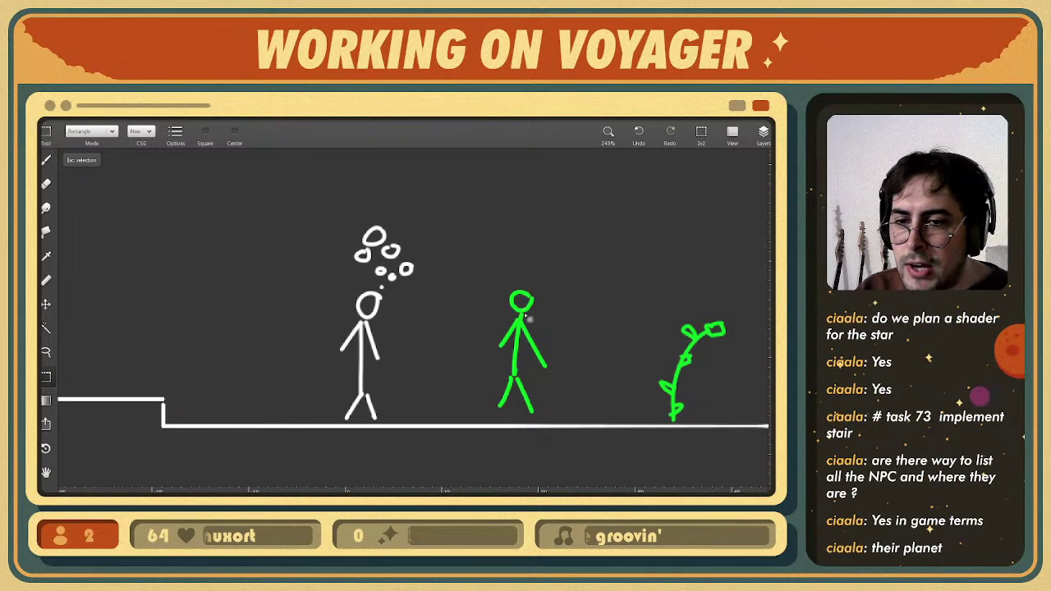
key("b")
key("ctrl+z")
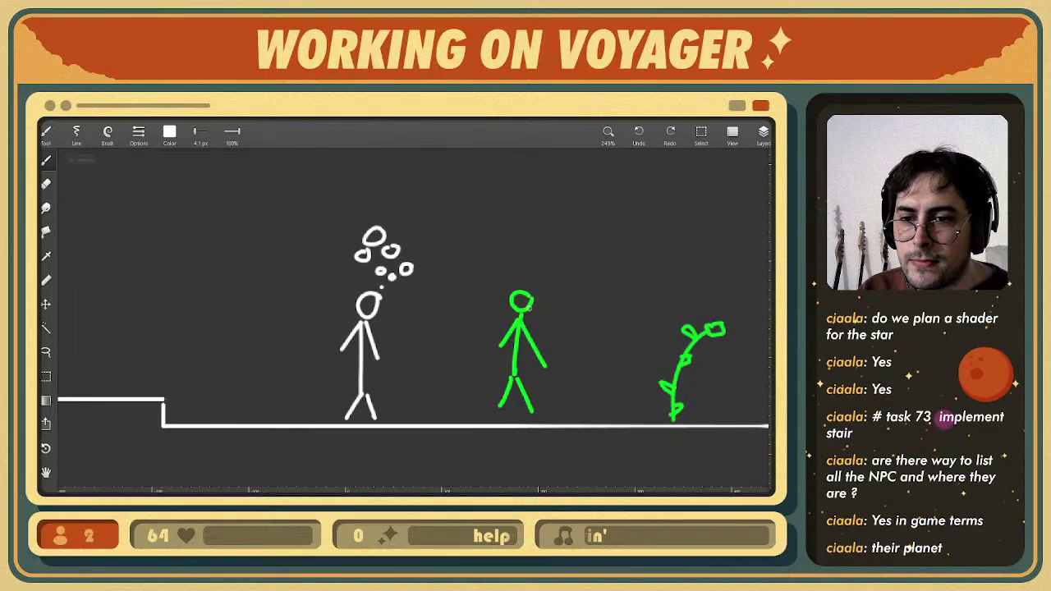
- Pick up green from the green figure and draw a box around the white bubbles, joined to its head by a beam
left_click(530, 308, "alt")
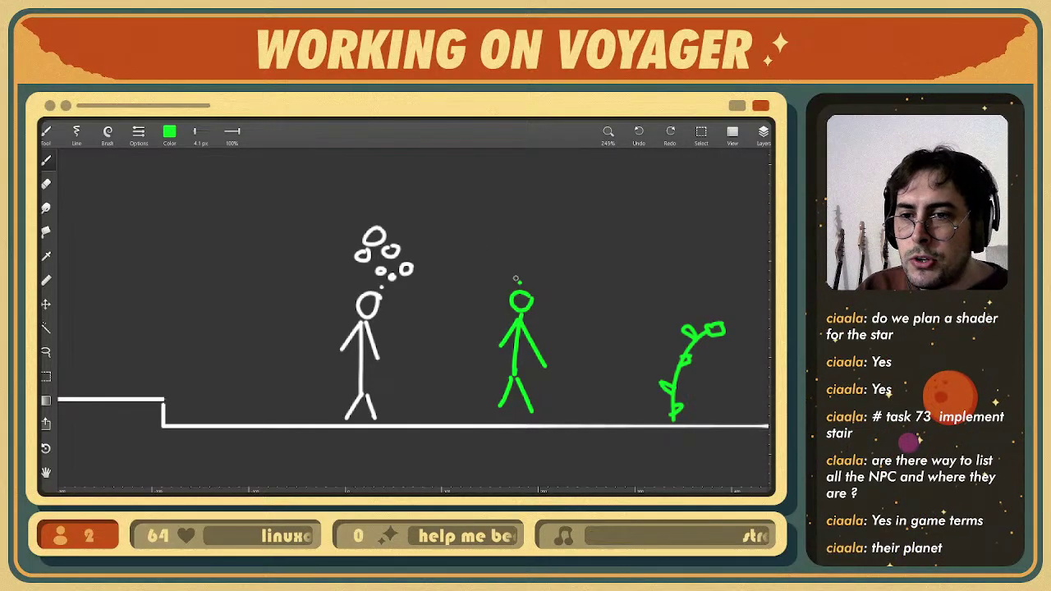
left_click_drag(517, 280, 413, 203)
key("ctrl+z")
mouse_move(500, 296)
left_mouse_down()
mouse_move(386, 195)
mouse_move(346, 227)
left_mouse_up()
key("ctrl+z")
mouse_move(500, 295)
left_mouse_down()
mouse_move(411, 213)
mouse_move(347, 208)
mouse_move(390, 280)
mouse_move(424, 281)
left_mouse_up()
key("ctrl+z")
mouse_move(503, 298)
left_mouse_down()
mouse_move(401, 205)
mouse_move(338, 259)
mouse_move(421, 287)
mouse_move(406, 206)
left_mouse_up()
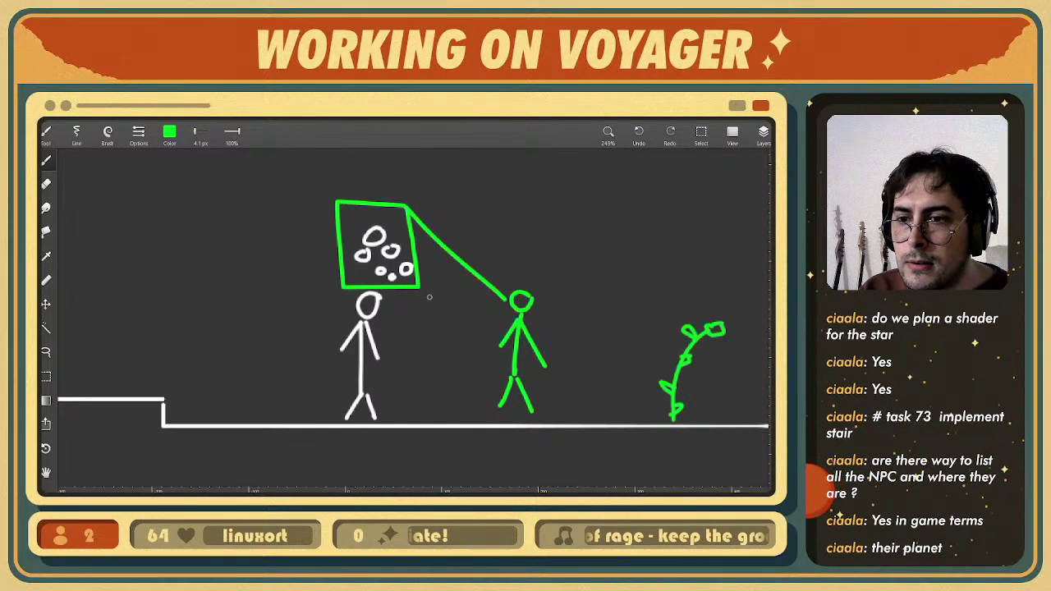
mouse_move(421, 289)
left_mouse_down()
mouse_move(502, 320)
mouse_move(424, 285)
left_mouse_up()
key("ctrl+z")
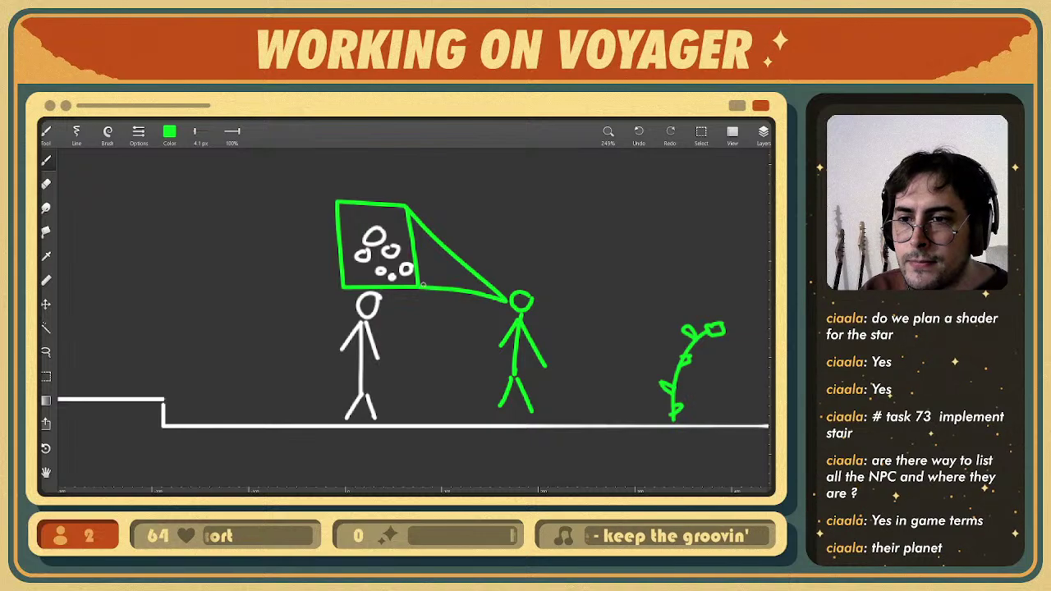
- Fill the green box with horizontal scan lines and draw a curved arrow leading from it towards the green figure
mouse_move(364, 207)
left_mouse_down()
mouse_move(379, 215)
mouse_move(358, 226)
mouse_move(386, 250)
mouse_move(362, 263)
mouse_move(409, 273)
left_mouse_up()
middle_click_drag(453, 216, 425, 226)
mouse_move(398, 224)
left_mouse_down()
mouse_move(480, 217)
mouse_move(496, 241)
mouse_move(504, 224)
left_mouse_up()
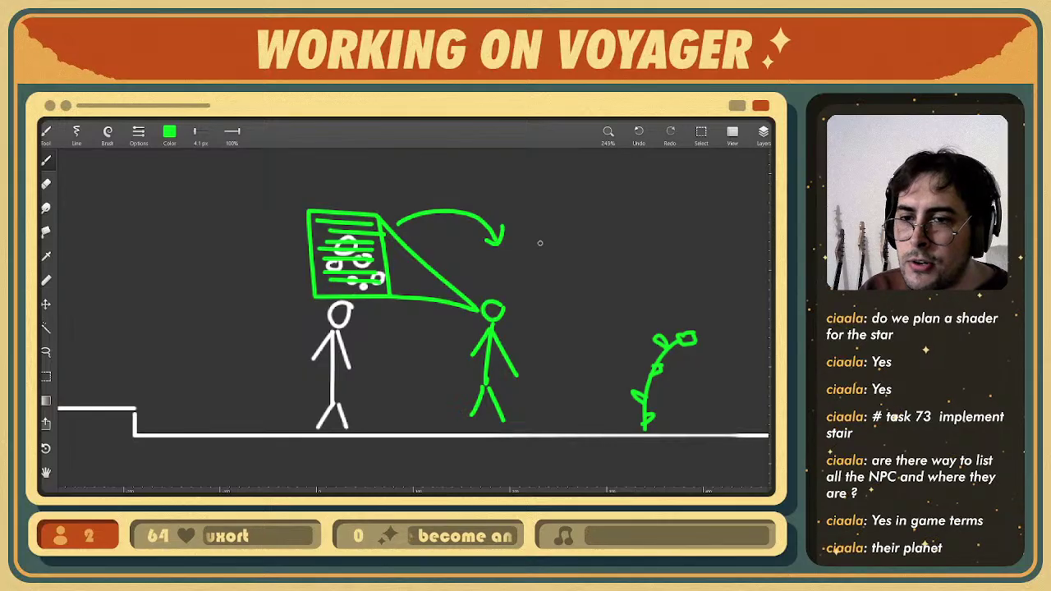
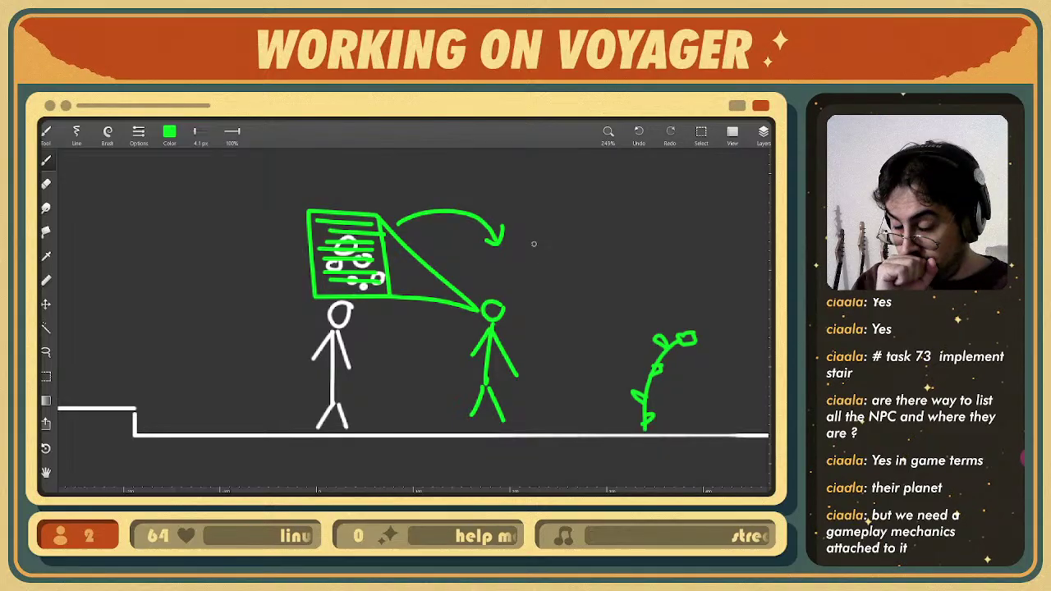
mouse_move(510, 315)
middle_mouse_down()
mouse_move(457, 296)
mouse_move(421, 303)
middle_mouse_up()
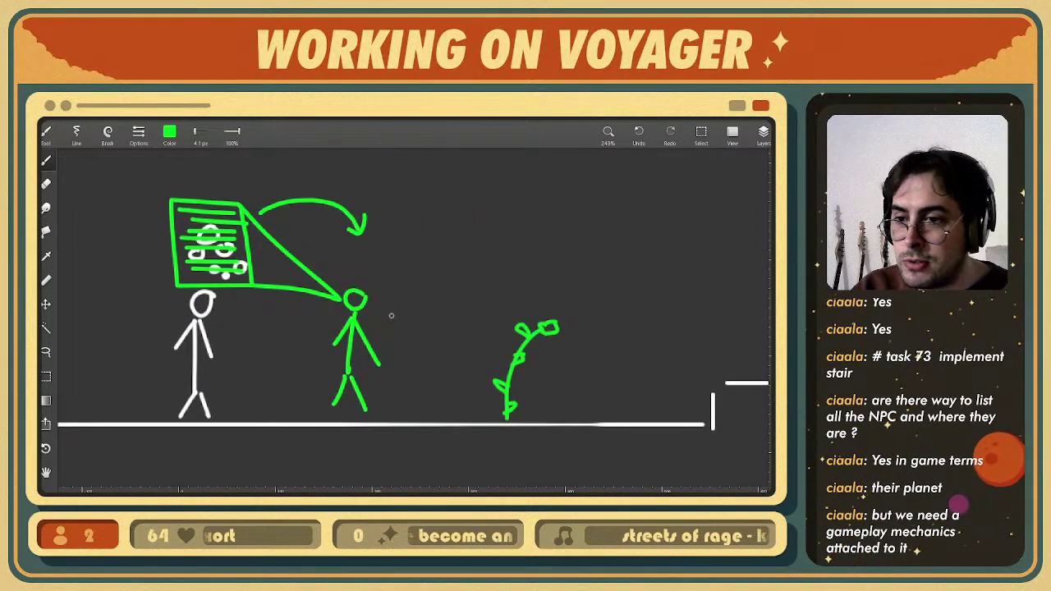
mouse_move(399, 317)
left_mouse_down()
mouse_move(544, 328)
mouse_move(404, 338)
mouse_move(396, 325)
left_mouse_up()
key("ctrl+z")
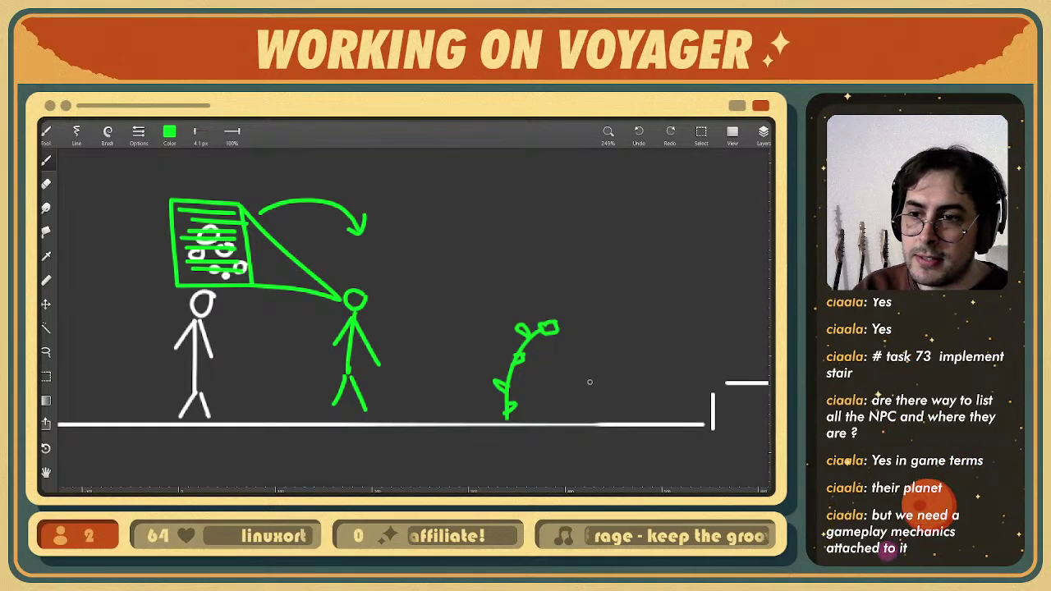
- Draw a green twisted tree trunk with curved branches on the ground between the plant and the raised ledge
mouse_move(577, 382)
middle_mouse_down()
mouse_move(456, 371)
mouse_move(456, 390)
middle_mouse_up()
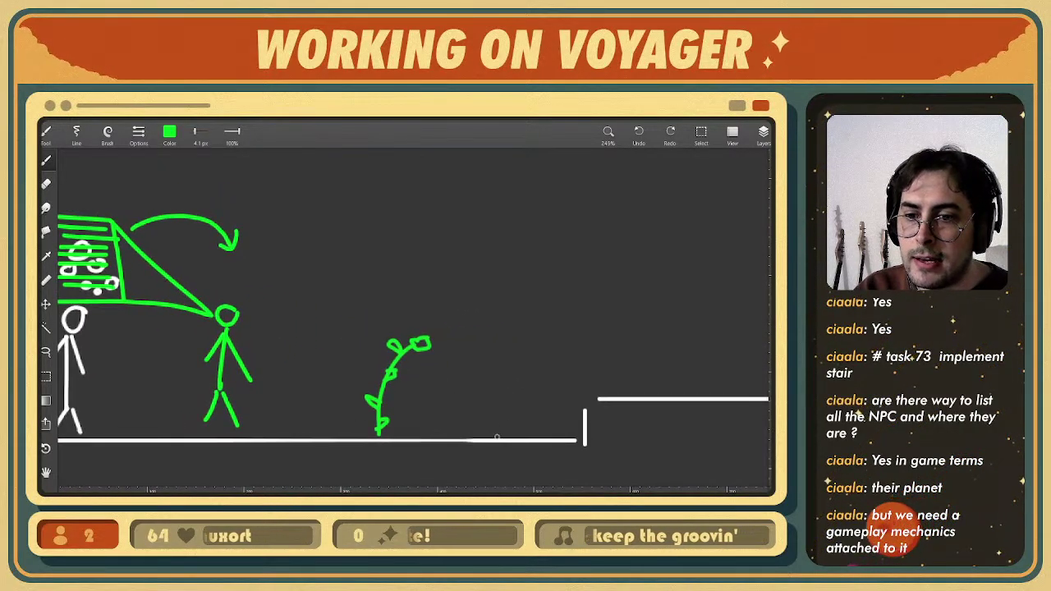
mouse_move(497, 435)
left_mouse_down()
mouse_move(492, 329)
mouse_move(432, 244)
mouse_move(512, 336)
mouse_move(513, 315)
mouse_move(605, 288)
left_mouse_up()
mouse_move(523, 343)
left_mouse_down()
mouse_move(563, 443)
mouse_move(538, 319)
left_mouse_up()
left_click_drag(551, 278, 560, 303)
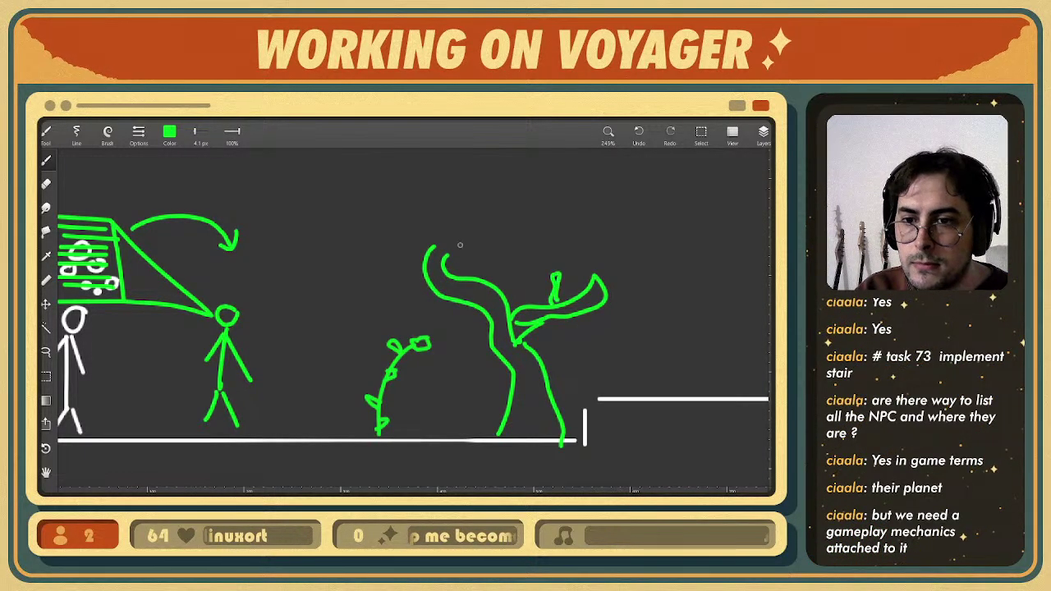
- Try a large canopy outline over the tree and a scan frame reaching from the green figure around it, and undo both
scroll(465, 230, "up", 2)
mouse_move(394, 258)
left_mouse_down()
mouse_move(488, 319)
mouse_move(685, 271)
mouse_move(365, 187)
mouse_move(357, 262)
left_mouse_up()
scroll(361, 312, "left", 3)
scroll(361, 312, "down", 2)
mouse_move(320, 332)
left_mouse_down()
mouse_move(414, 284)
mouse_move(598, 262)
mouse_move(565, 440)
mouse_move(457, 397)
mouse_move(426, 274)
left_mouse_up()
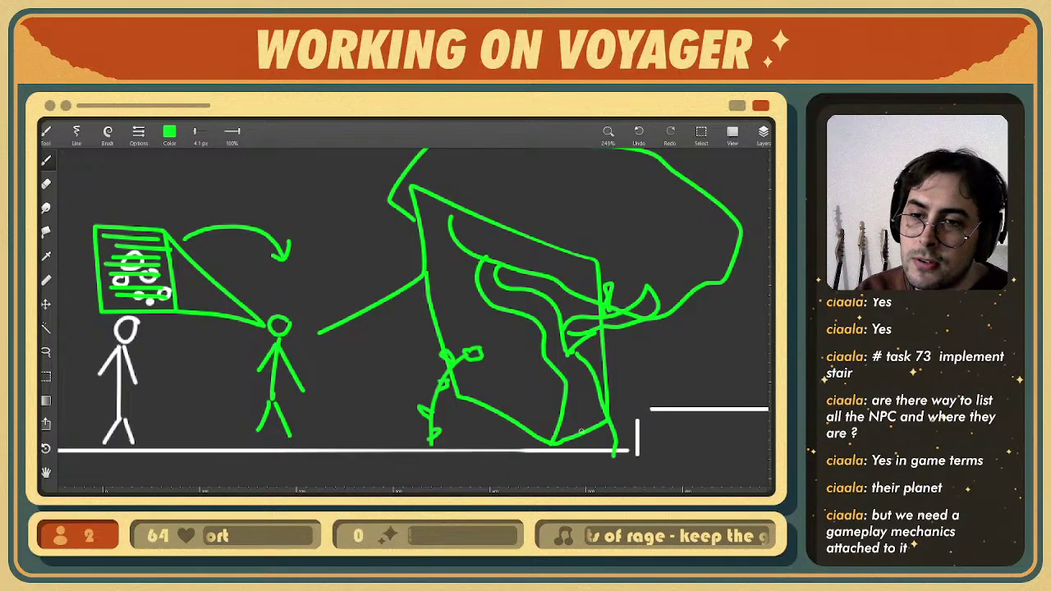
key("ctrl+z")
mouse_move(385, 342)
middle_mouse_down()
mouse_move(574, 314)
mouse_move(562, 335)
middle_mouse_up()
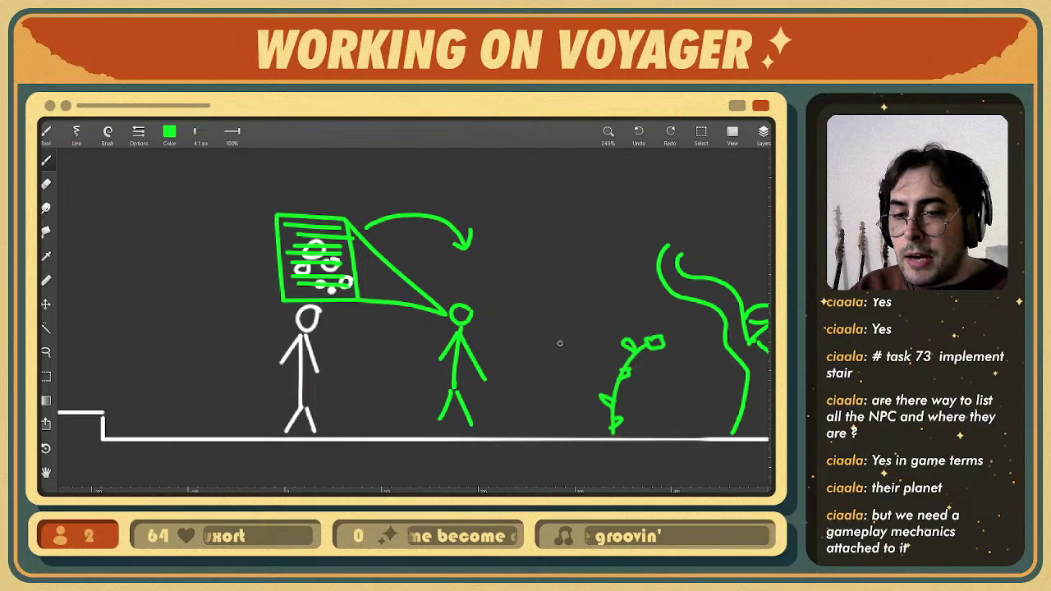
- Undo the green tree and the curved arrow leading to the green figure
key("ctrl+z")
key("ctrl+z")
key("ctrl+z")
key("ctrl+z")
key("ctrl+z")
key("ctrl+z")
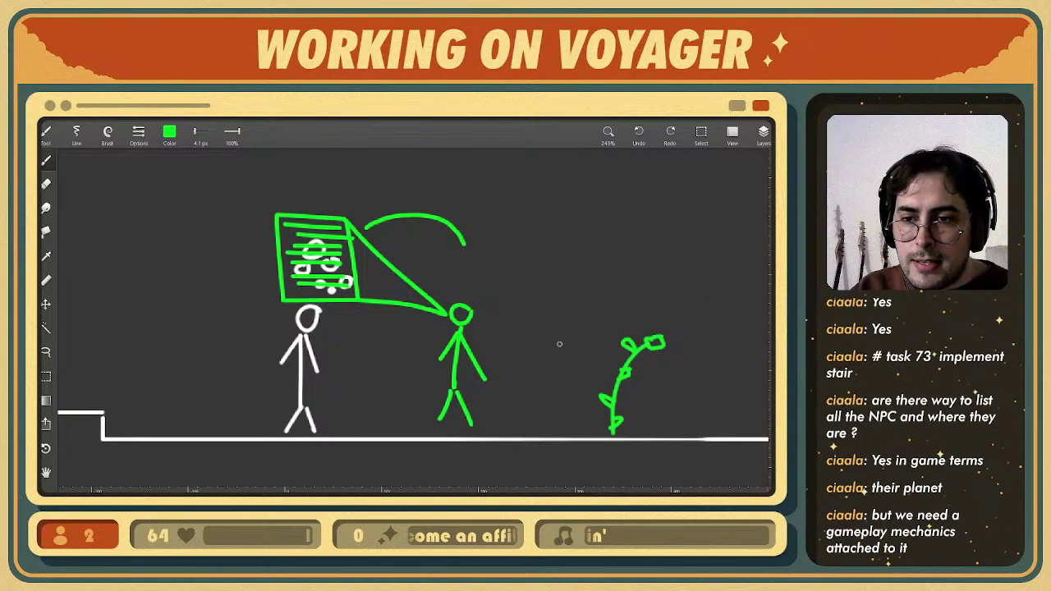
key("ctrl+z")
middle_click_drag(560, 345, 482, 345)
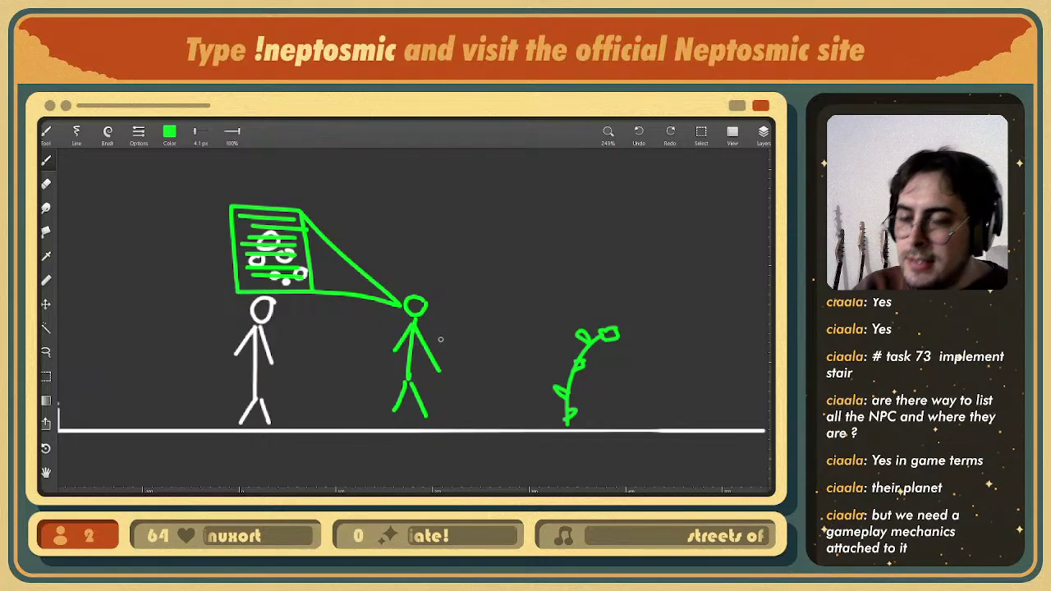
middle_click_drag(457, 336, 517, 335)
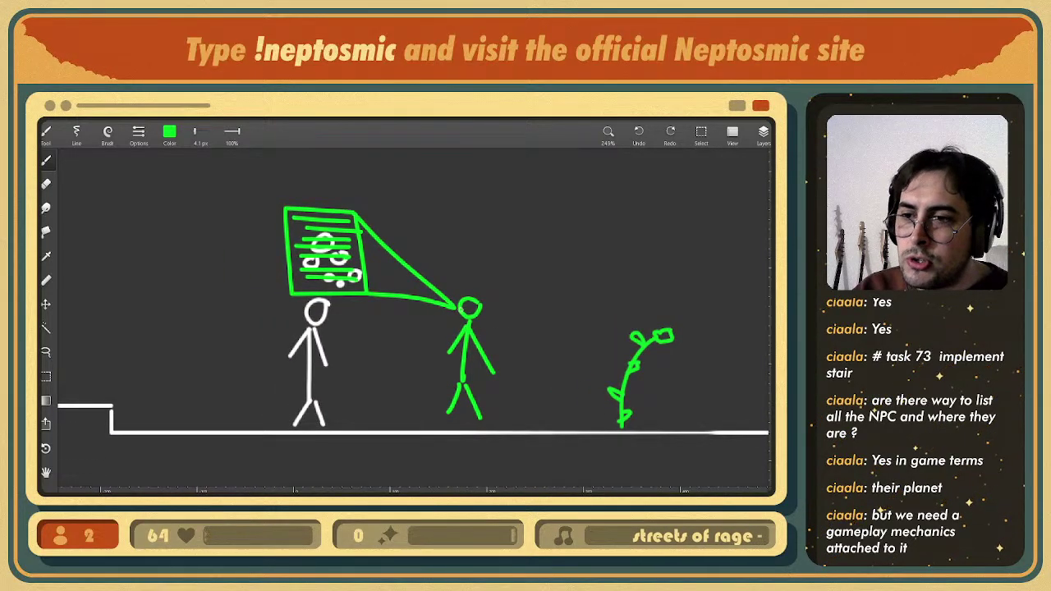
- Undo the green scan lines, the box around the white bubbles and the beam joining it to the green figure
key("ctrl+z")
key("ctrl+z")
key("ctrl+z")
key("ctrl+z")
key("ctrl+z")
key("ctrl+z")
key("ctrl+z")
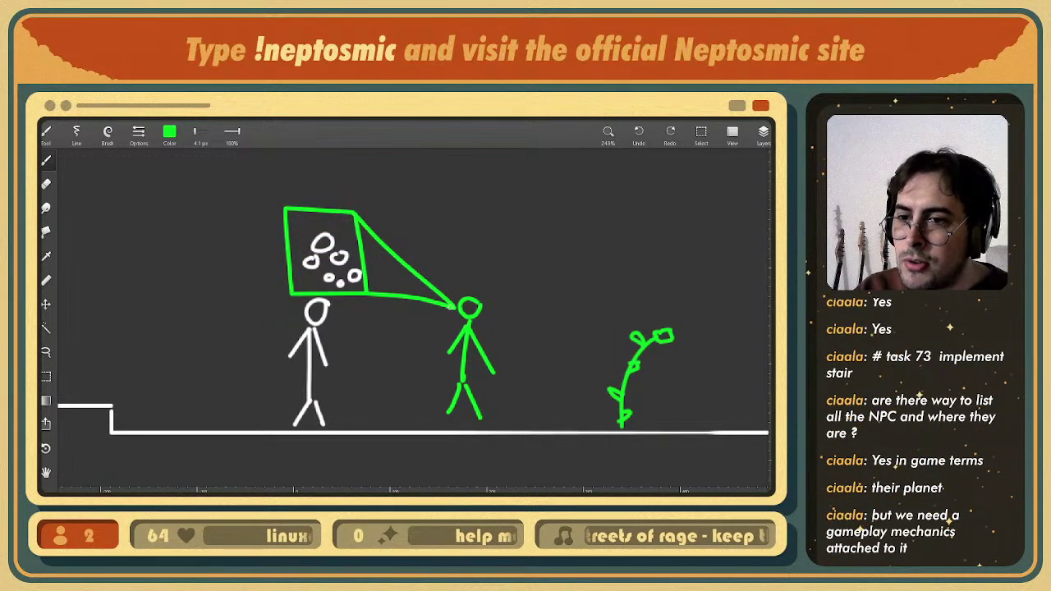
key("ctrl+z")
key("ctrl+z")
key("ctrl+z")
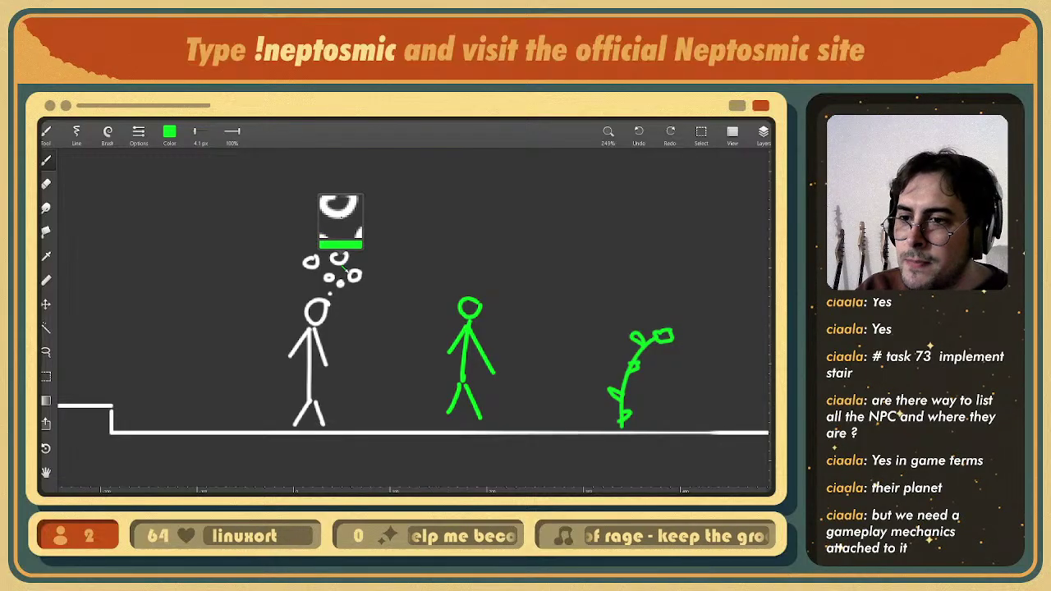
- Pick up white from the bubbles and redraw the topmost bubble above the white figure's head
left_click(342, 262, "alt")
mouse_move(327, 226)
left_mouse_down()
mouse_move(316, 243)
mouse_move(336, 232)
left_mouse_up()
key("ctrl+z")
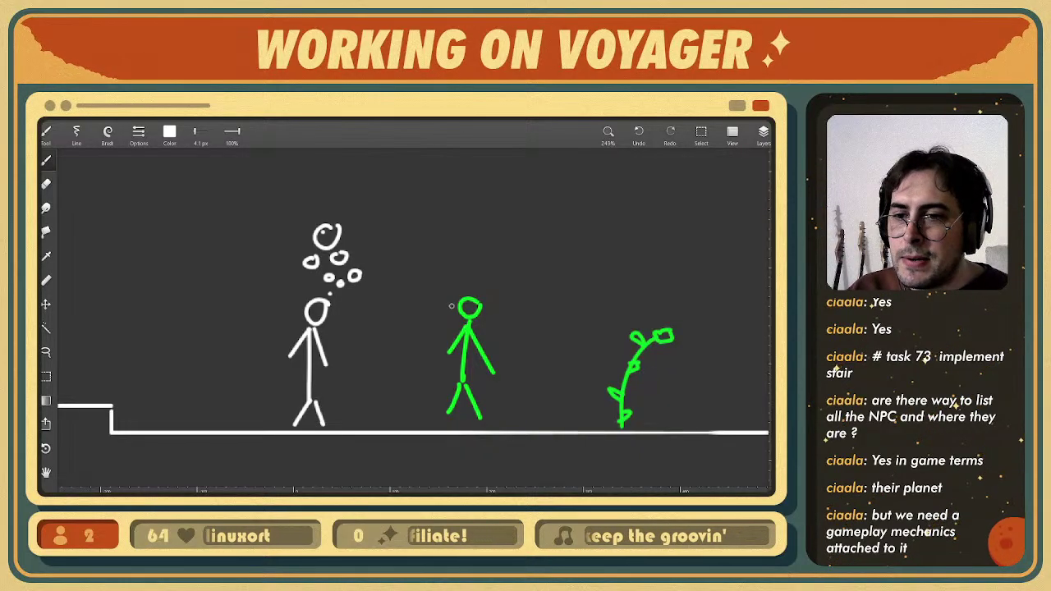
- Try a narrow white scan frame around the bubbles with a beam from the green figure's head, and undo it
mouse_move(454, 303)
left_mouse_down()
mouse_move(352, 207)
mouse_move(304, 261)
left_mouse_up()
mouse_move(302, 301)
left_mouse_down()
mouse_move(358, 283)
mouse_move(351, 212)
left_mouse_up()
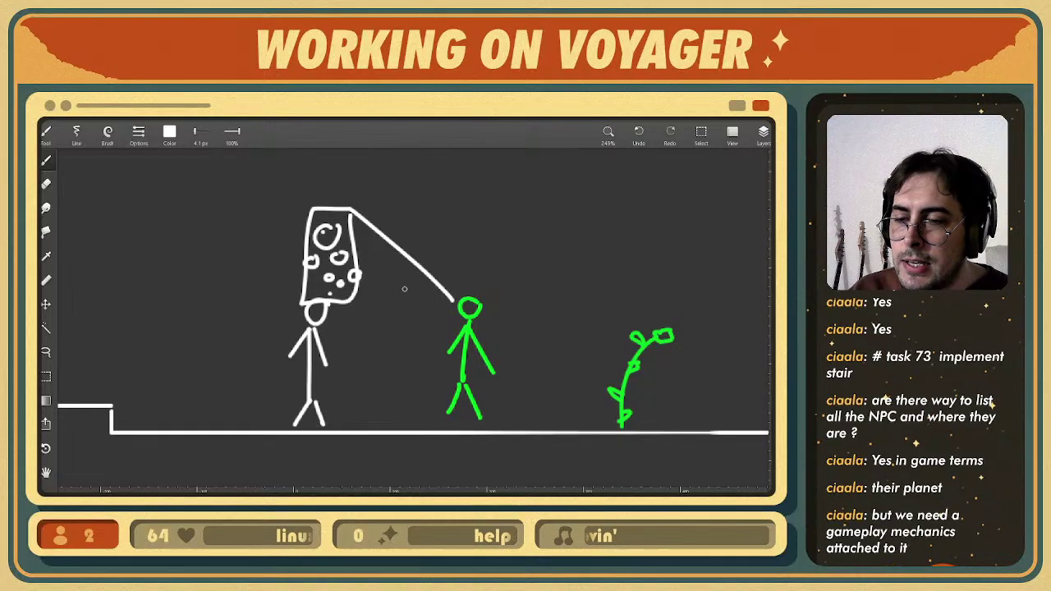
key("ctrl+z")
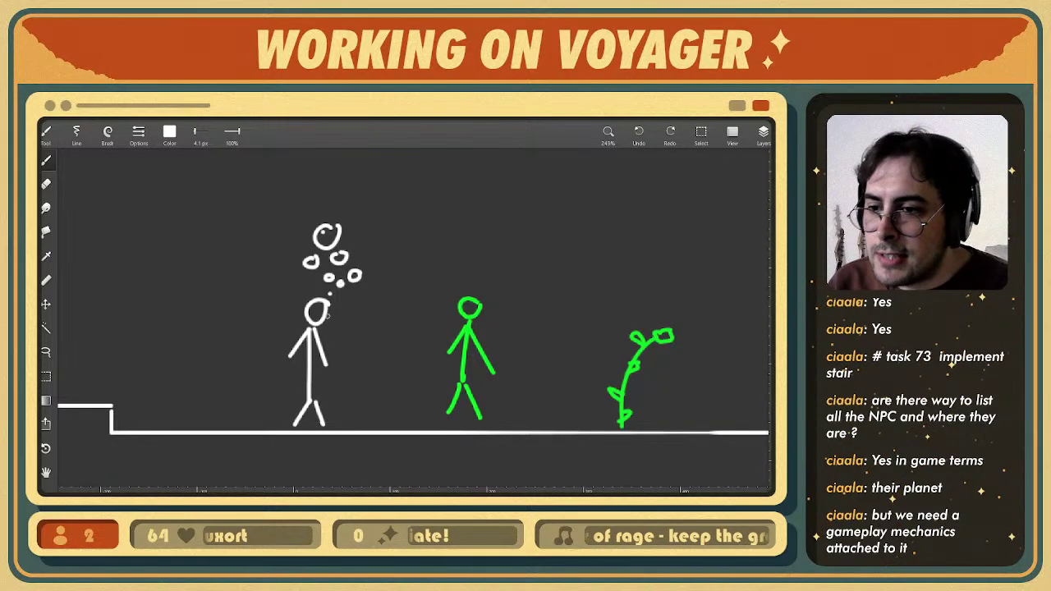
- Draw short white speech marks beside the white figure's mouth and a rounded speech bubble with text lines above the two figures
mouse_move(327, 316)
left_mouse_down()
mouse_move(380, 296)
mouse_move(328, 317)
mouse_move(345, 322)
left_mouse_up()
key("ctrl+z")
key("ctrl+z")
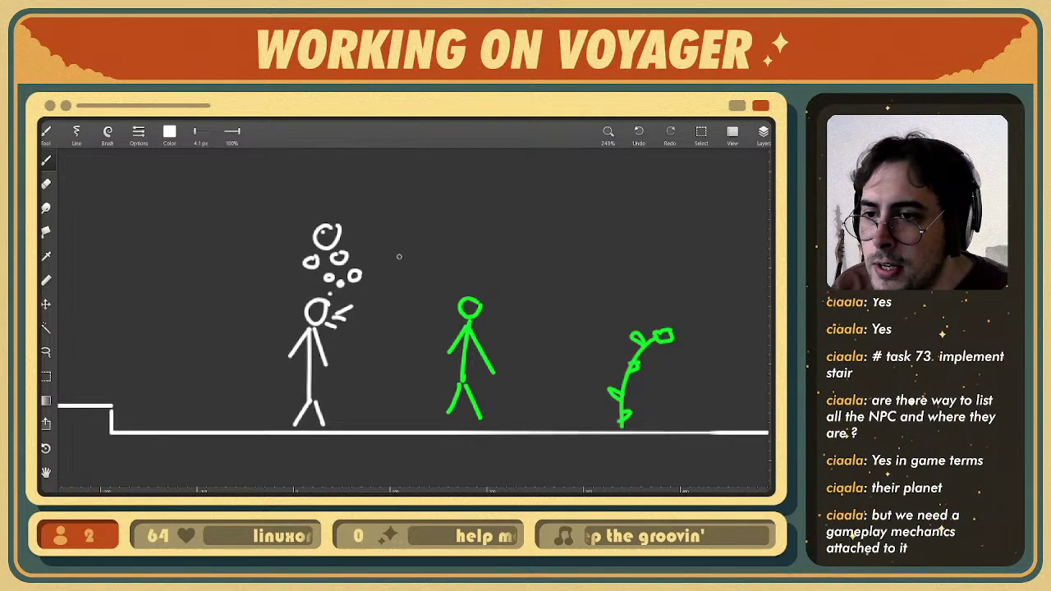
middle_click_drag(370, 241, 386, 253)
mouse_move(384, 204)
left_mouse_down()
mouse_move(382, 219)
mouse_move(404, 207)
mouse_move(463, 212)
mouse_move(429, 207)
mouse_move(454, 174)
left_mouse_up()
left_click_drag(384, 191, 462, 188)
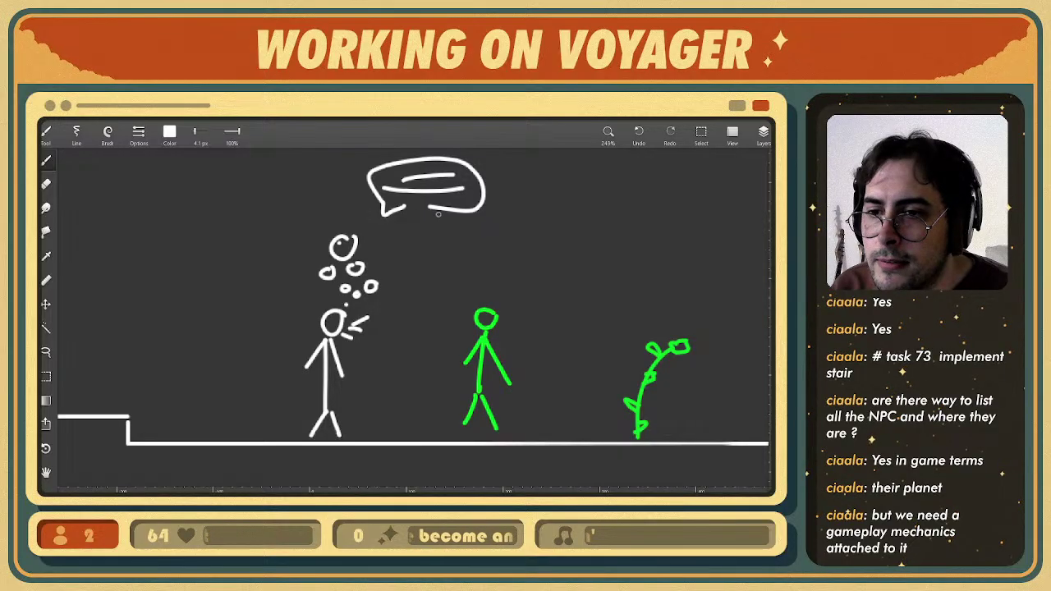
- Undo the rounded speech bubble and the speech marks beside the white figure's mouth
key("ctrl+z")
key("ctrl+z")
key("ctrl+z")
key("ctrl+z")
key("ctrl+z")
key("ctrl+z")
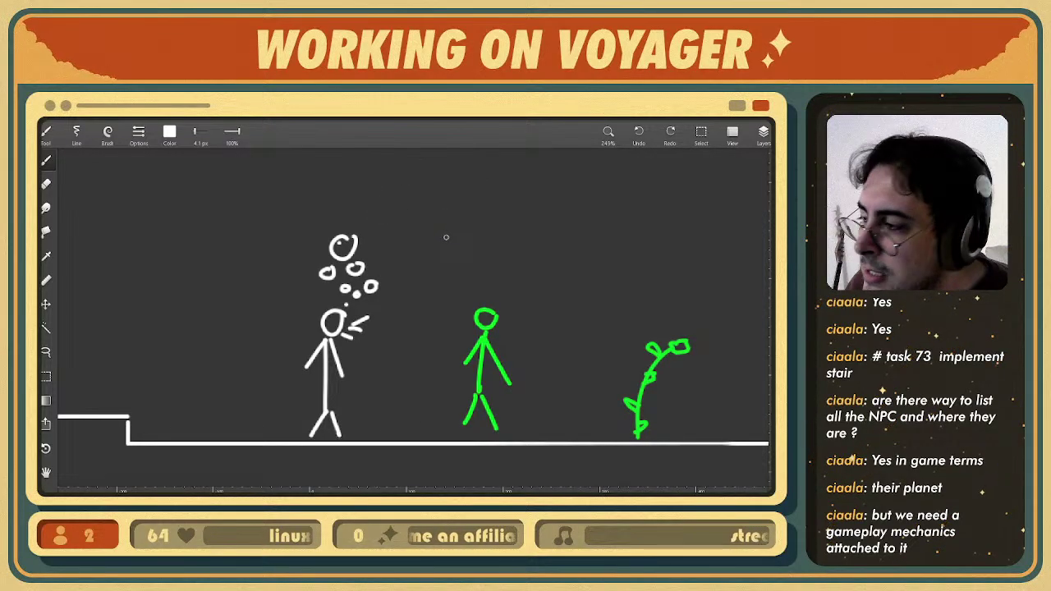
key("ctrl+z")
key("ctrl+z")
key("ctrl+z")
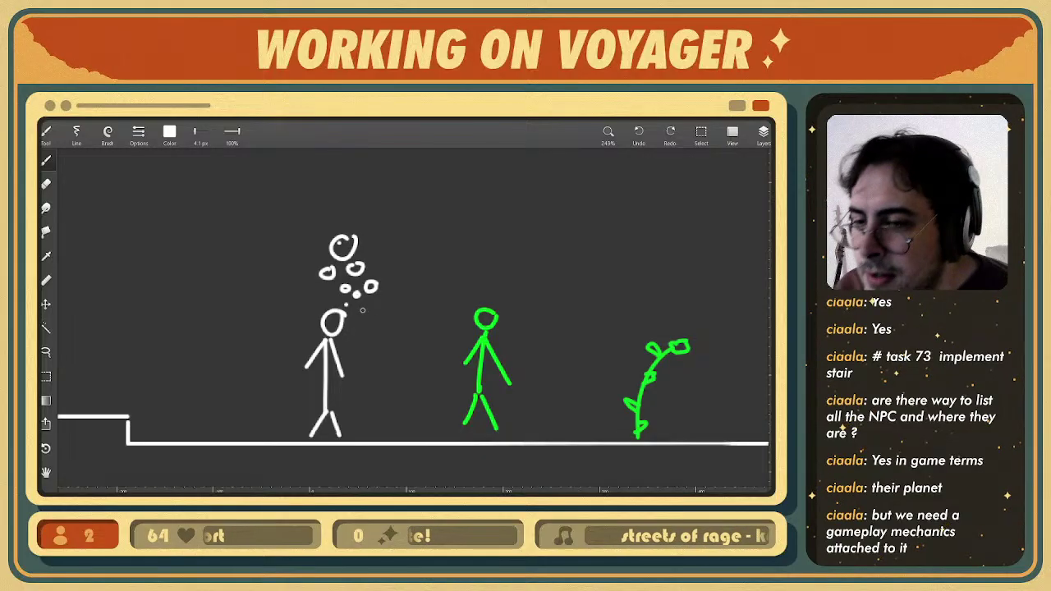
- Try a stroke beside the white figure's head and a wide scan frame linked to the green figure, and undo both
mouse_move(308, 304)
left_mouse_down()
mouse_move(417, 277)
mouse_move(332, 308)
mouse_move(281, 266)
mouse_move(297, 289)
left_mouse_up()
key("ctrl+z")
key("ctrl+z")
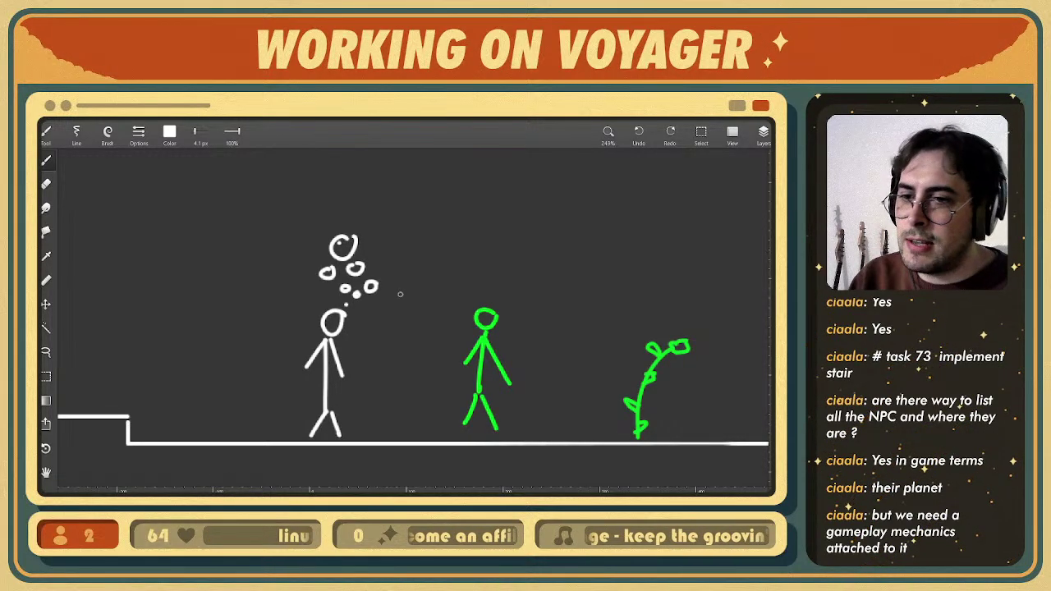
mouse_move(468, 302)
left_mouse_down()
mouse_move(394, 234)
mouse_move(302, 229)
mouse_move(381, 314)
mouse_move(394, 228)
left_mouse_up()
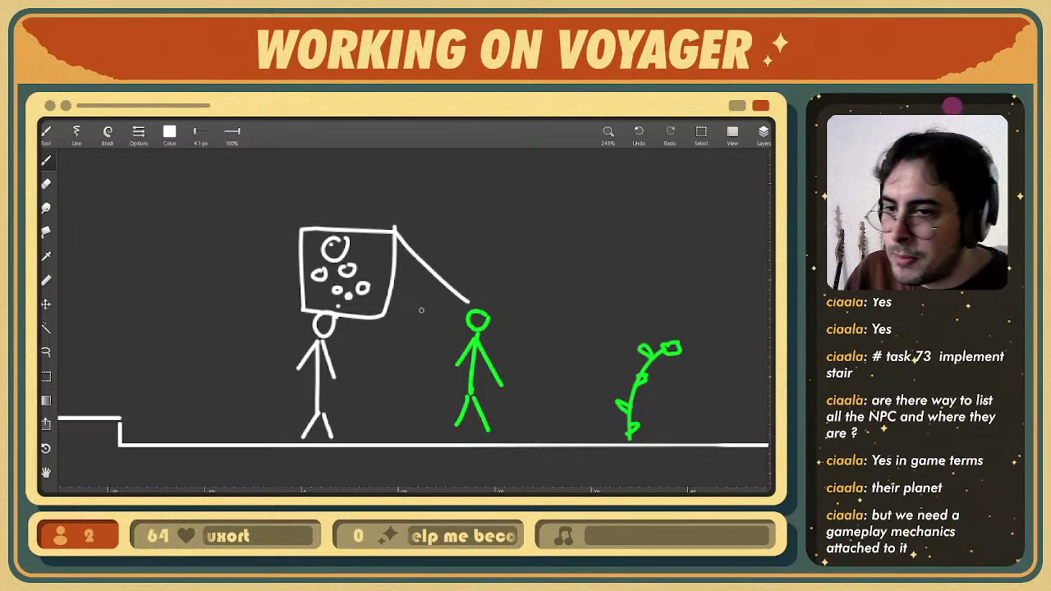
key("ctrl+z")
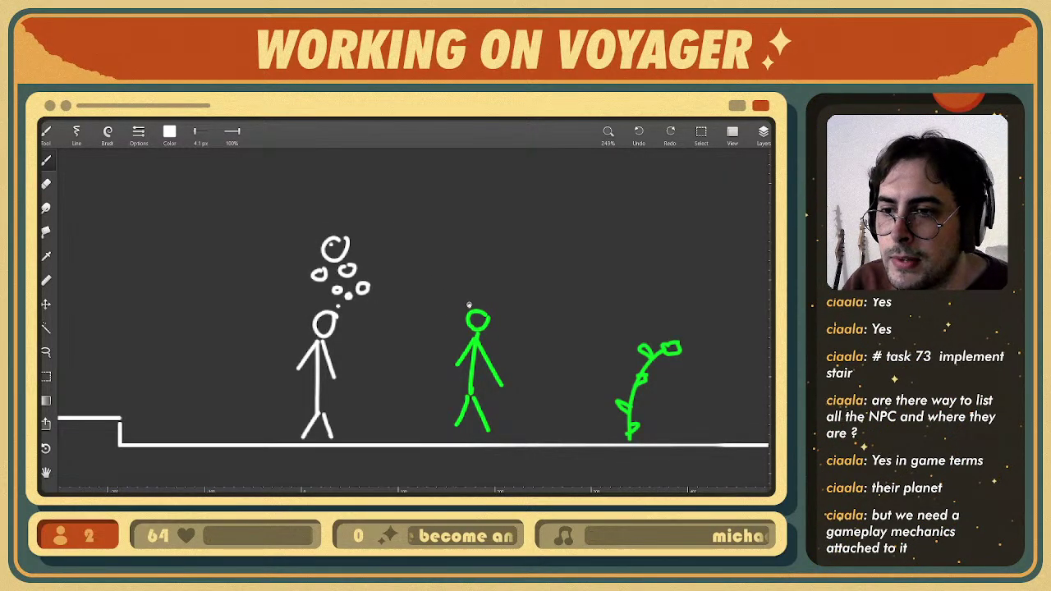
- Draw a white scan frame around the bubbles, linked by a beam to the green figure's head, and fill it with horizontal lines
mouse_move(468, 305)
left_mouse_down()
mouse_move(399, 237)
mouse_move(302, 240)
mouse_move(302, 307)
mouse_move(398, 263)
mouse_move(399, 237)
left_mouse_up()
left_click_drag(311, 244, 386, 251)
left_click_drag(317, 264, 388, 265)
mouse_move(327, 276)
left_mouse_down()
mouse_move(362, 277)
mouse_move(370, 290)
left_mouse_up()
left_click_drag(319, 297, 353, 296)
middle_click_drag(439, 277, 434, 292)
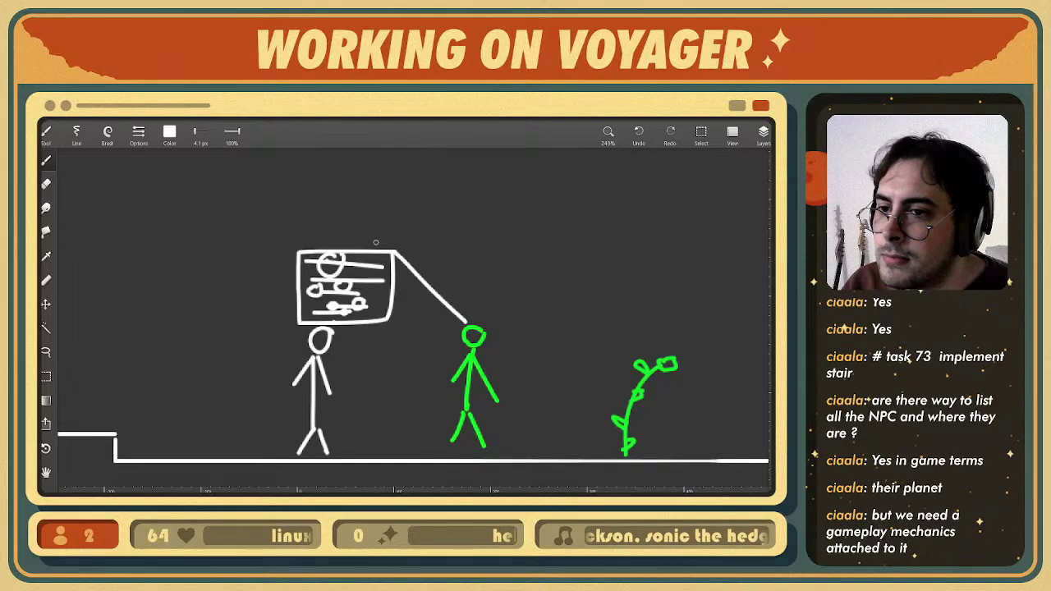
- Set the brush colour to red, try a small triangle marker above the scan frame, and undo it
mouse_move(366, 245)
left_mouse_down()
mouse_move(394, 243)
mouse_move(356, 241)
mouse_move(380, 240)
left_mouse_up()
key("ctrl+z")
left_click(171, 138)
left_click(217, 207)
left_click(175, 141)
key("ctrl+z")
key("ctrl+z")
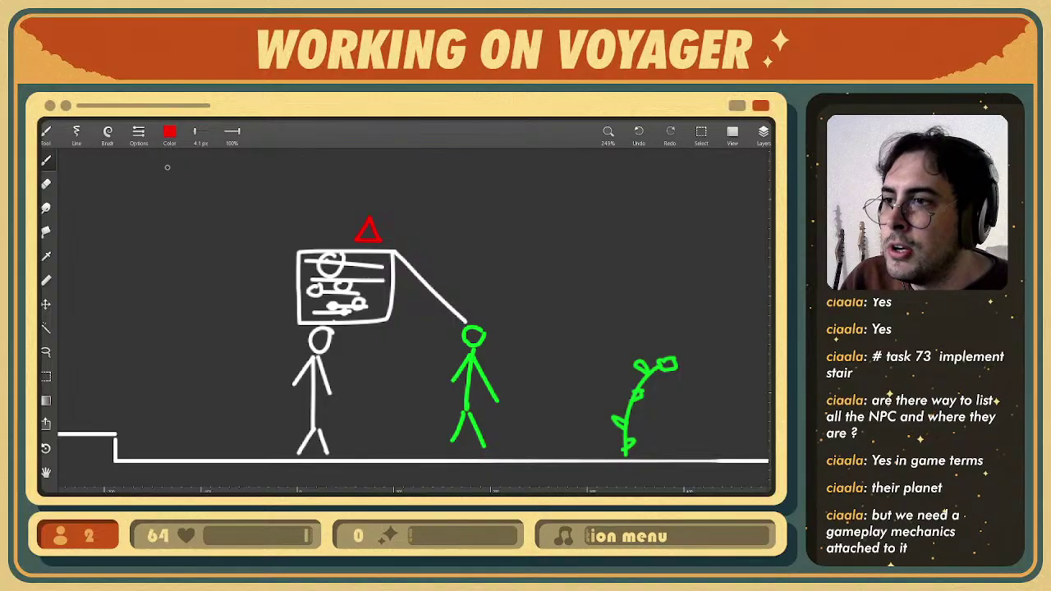
key("ctrl+z")
- Set the brush colour to yellow, try a small square marker above the scan frame, and undo it
left_click(170, 132)
left_click_drag(132, 188, 138, 185)
left_click(169, 269)
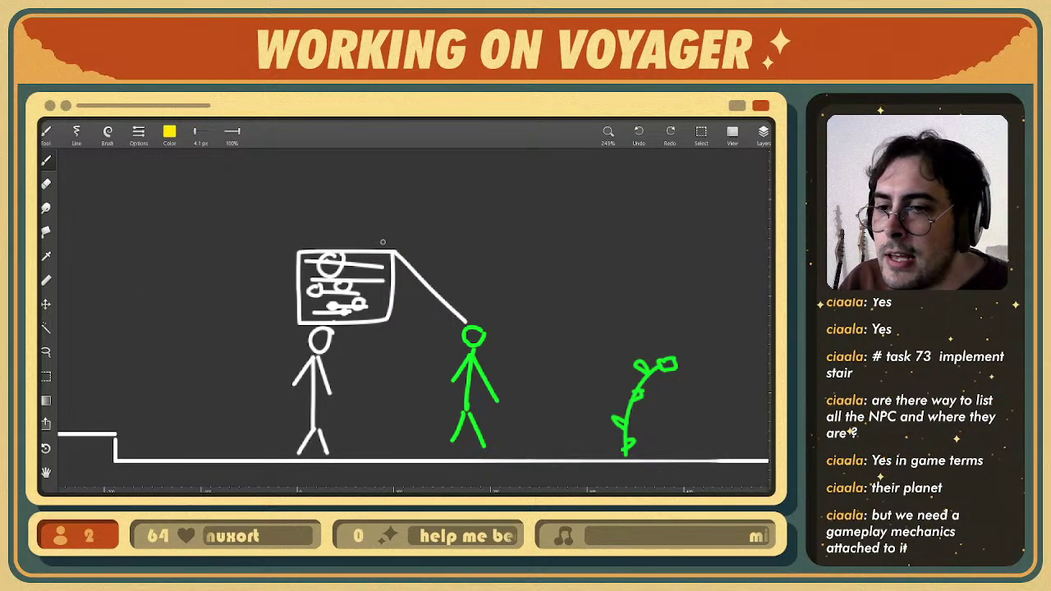
mouse_move(383, 241)
left_mouse_down()
mouse_move(364, 218)
mouse_move(385, 218)
mouse_move(386, 242)
left_mouse_up()
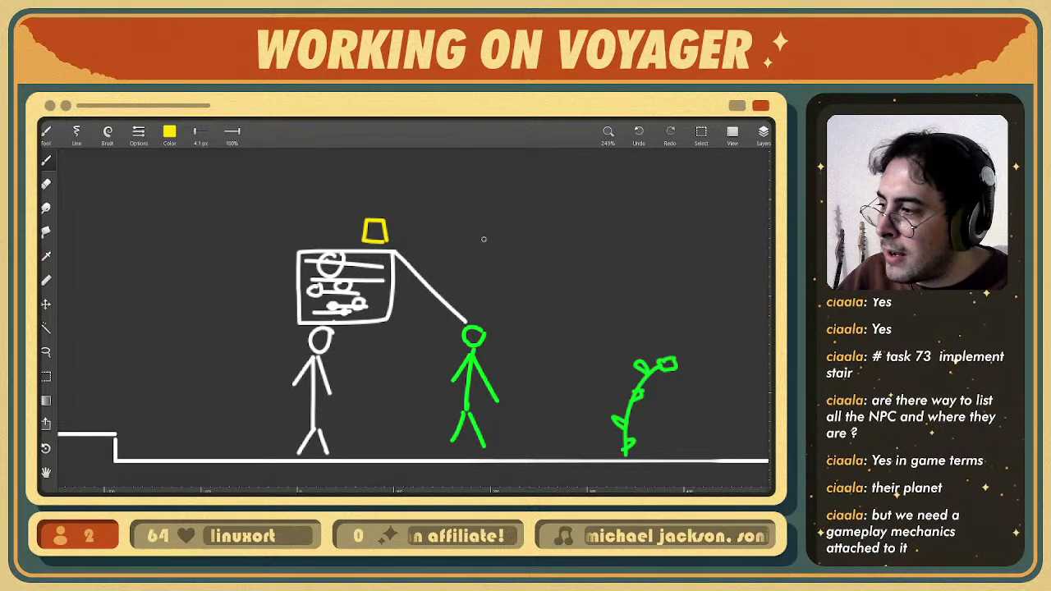
key("ctrl+z")
- Pick up green from the green figure, try a small circle marker above the scan frame, and undo it
left_click(474, 336)
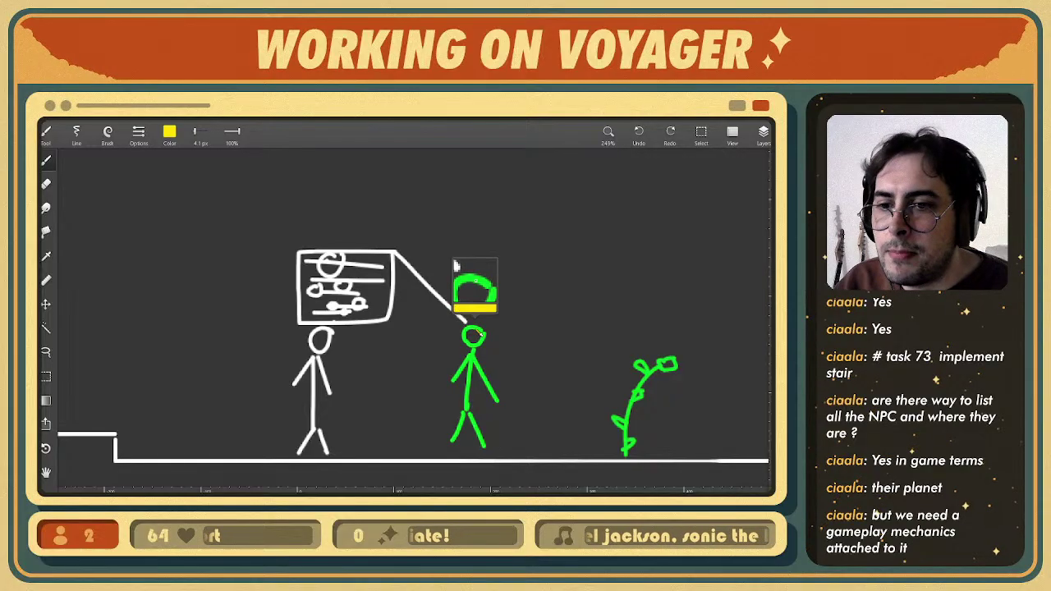
mouse_move(376, 223)
left_mouse_down()
mouse_move(361, 218)
mouse_move(376, 220)
left_mouse_up()
key("ctrl+z")
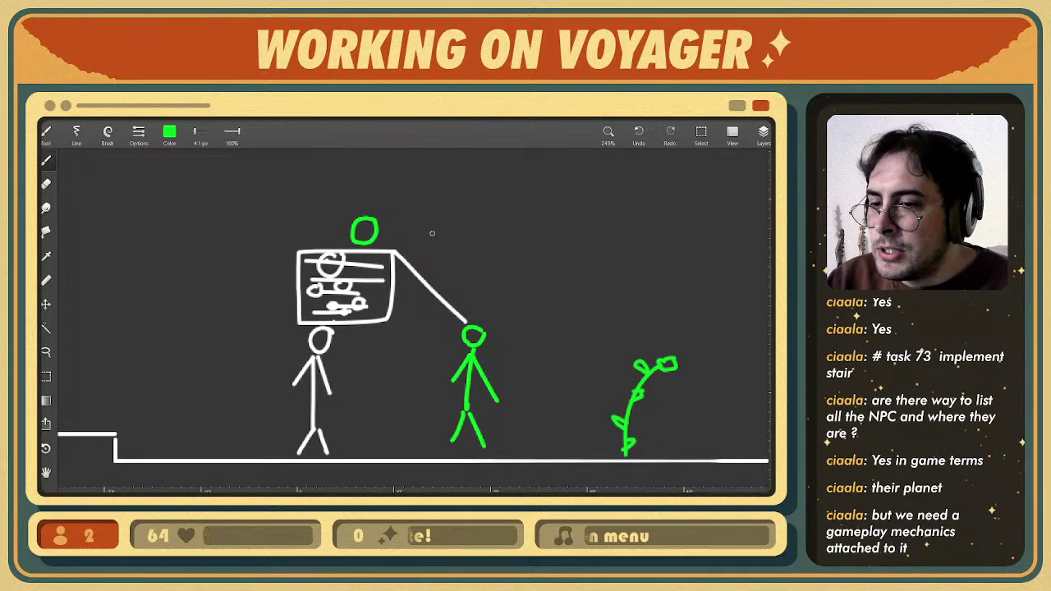
key("ctrl+z")
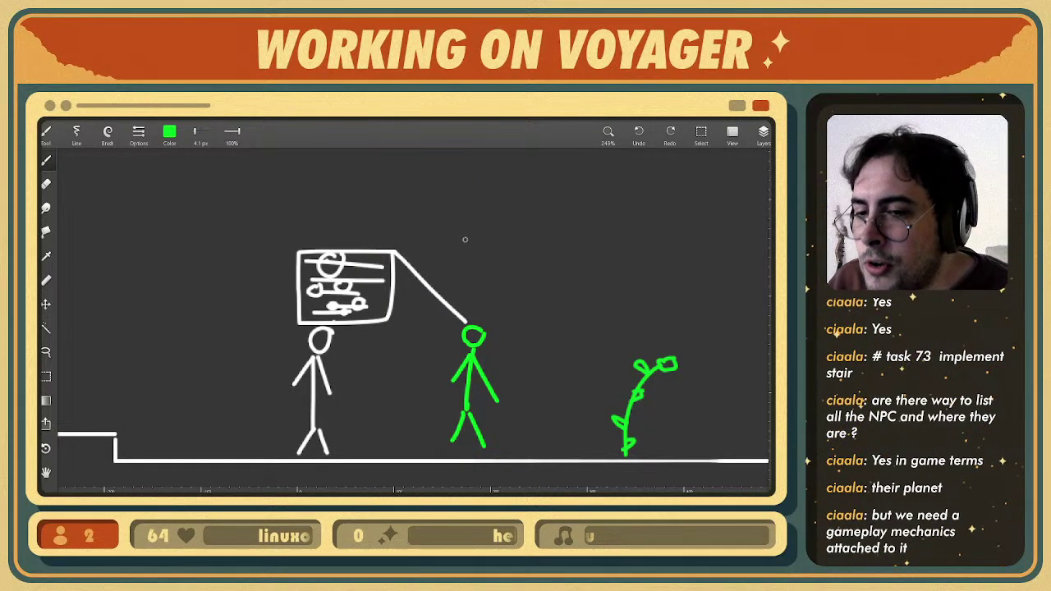
- Erase the scan frame, its beam and the bubbles above the white figure's head
key("e")
middle_click_drag(464, 286, 455, 273)
mouse_move(455, 274)
right_mouse_down()
mouse_move(427, 277)
mouse_move(457, 274)
right_mouse_up()
middle_click_drag(436, 273, 441, 283)
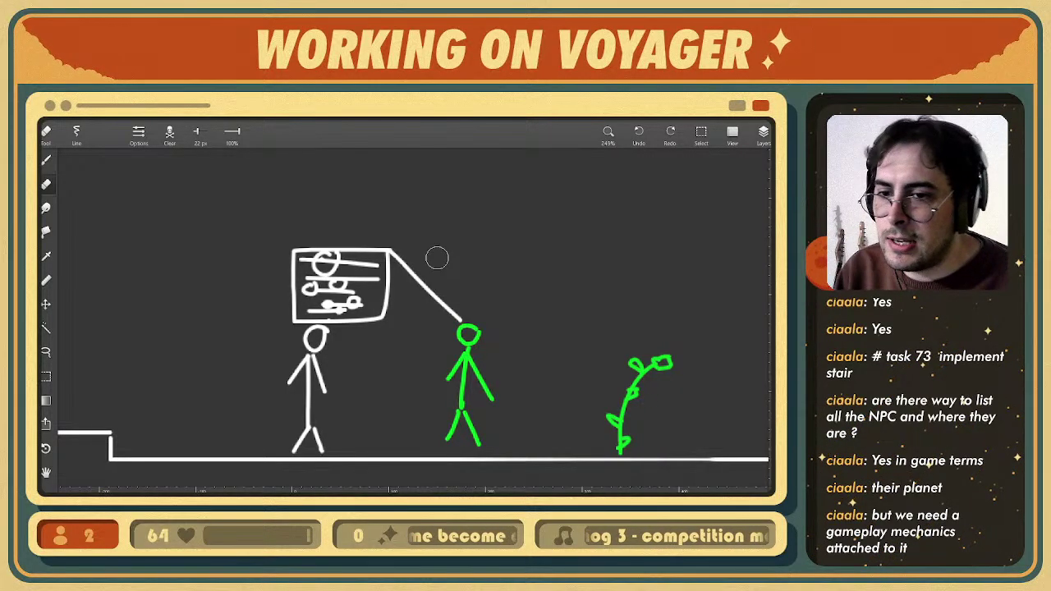
mouse_move(462, 312)
left_mouse_down()
mouse_move(304, 253)
mouse_move(289, 319)
mouse_move(380, 312)
mouse_move(298, 268)
mouse_move(313, 287)
mouse_move(361, 290)
left_mouse_up()
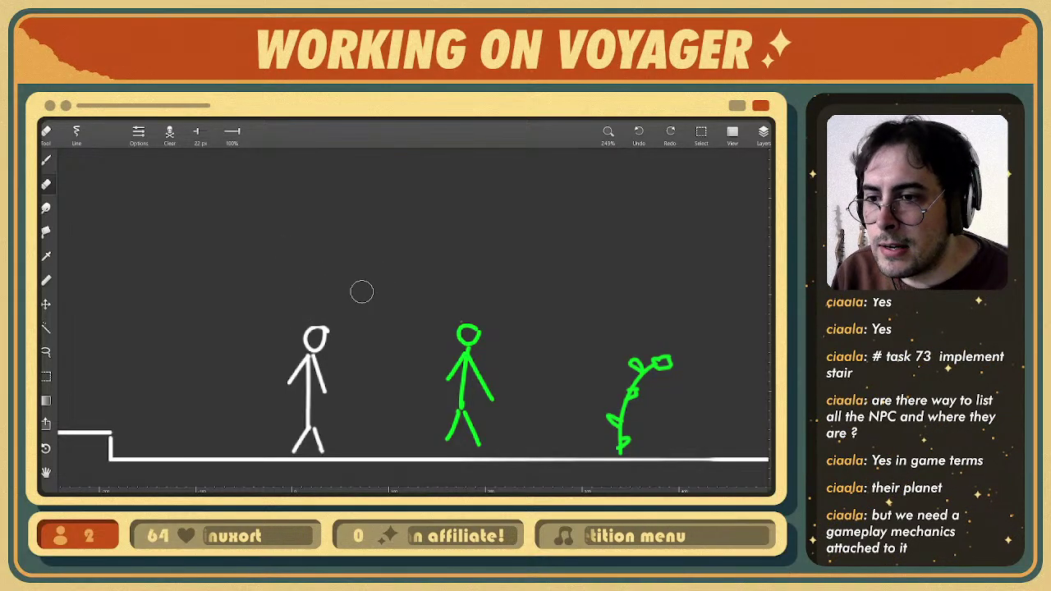
- Set the brush colour to white and draw an angular speech bubble reading "Hello!" above the white figure
key("b")
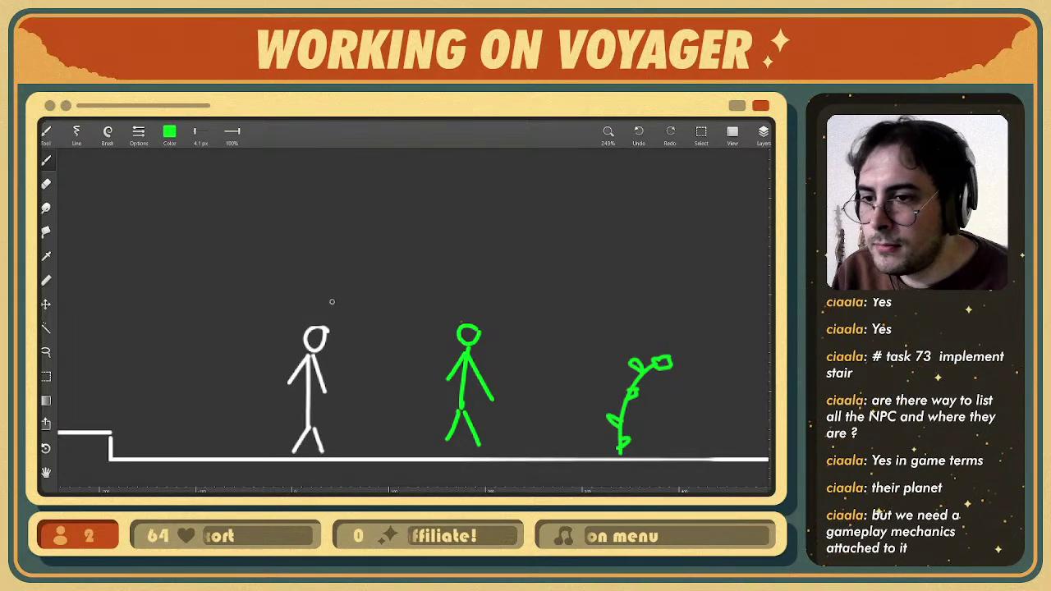
left_click(172, 139)
left_click_drag(139, 208, 118, 207)
left_click(172, 139)
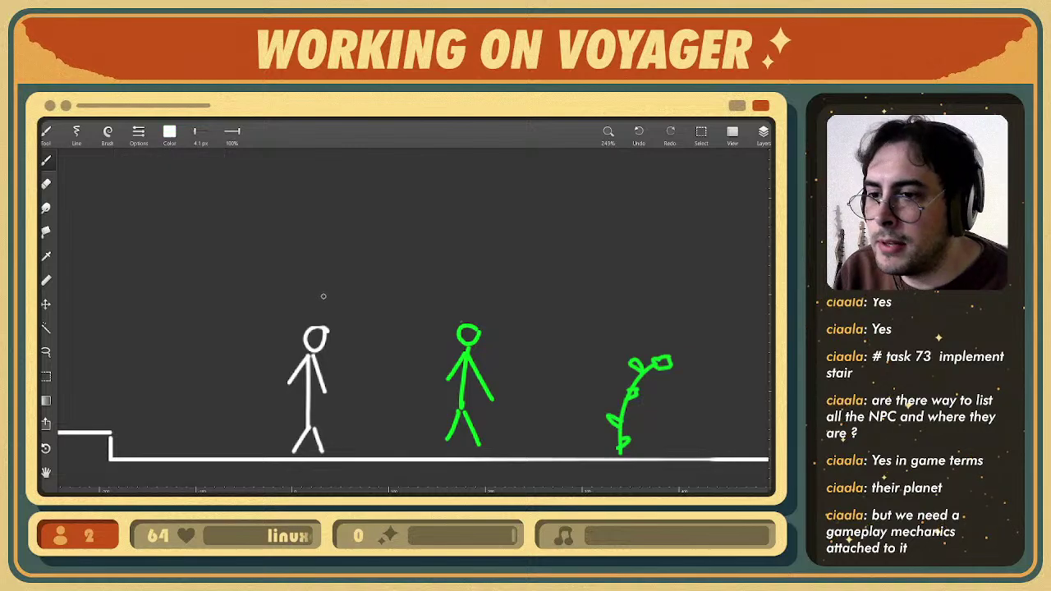
mouse_move(323, 297)
left_mouse_down()
mouse_move(300, 283)
mouse_move(370, 225)
mouse_move(452, 292)
mouse_move(341, 296)
left_mouse_up()
left_click_drag(348, 239, 358, 254)
left_click_drag(346, 246, 385, 256)
mouse_move(397, 232)
left_mouse_down()
mouse_move(396, 256)
mouse_move(420, 250)
left_mouse_up()
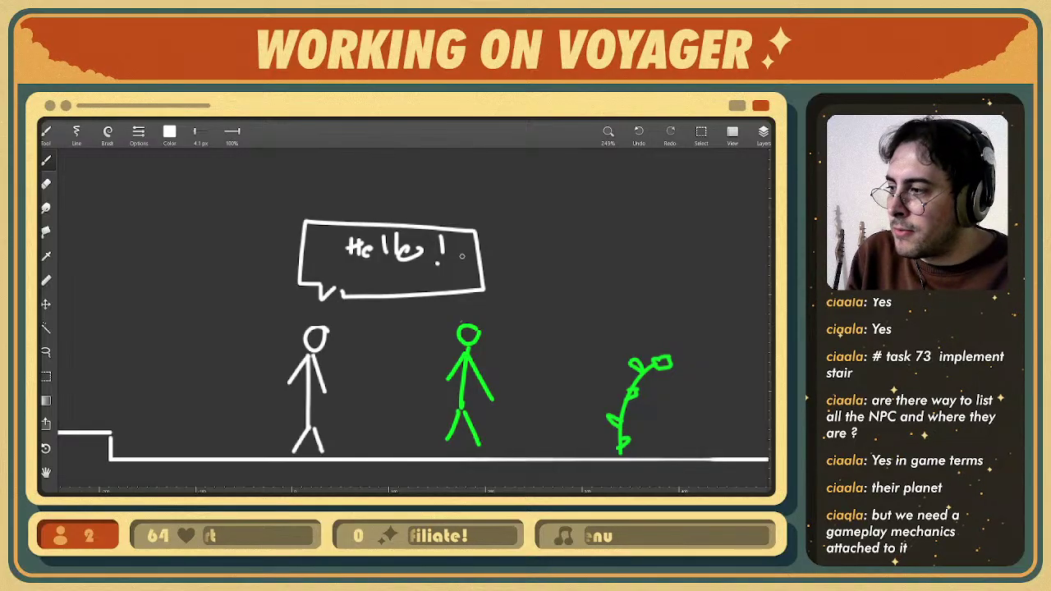
- Draw a column of nine horizontal white lines as a text block to the upper left of the "Hello!" bubble
middle_click_drag(484, 257, 578, 327)
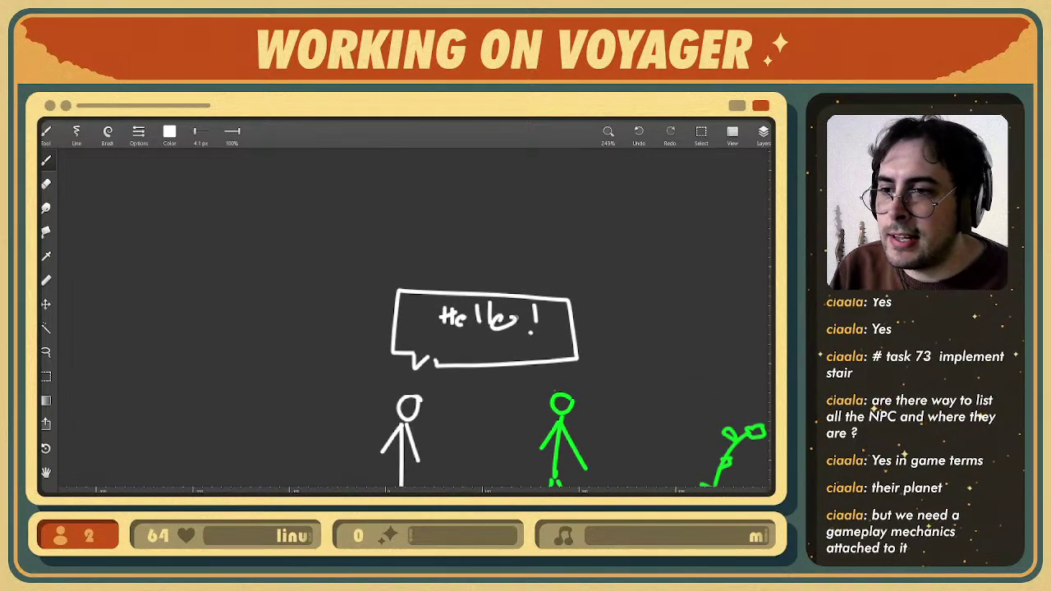
mouse_move(160, 200)
left_mouse_down()
mouse_move(304, 201)
mouse_move(278, 212)
left_mouse_up()
left_click_drag(156, 235, 289, 233)
left_click_drag(176, 256, 271, 251)
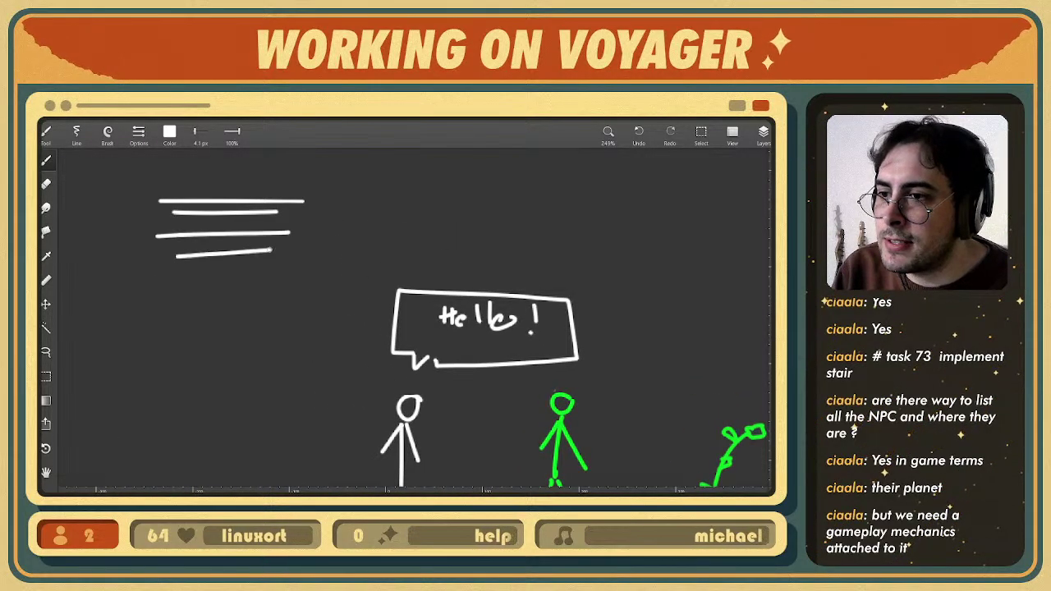
left_click_drag(148, 275, 271, 274)
left_click_drag(164, 301, 254, 297)
left_click_drag(171, 321, 269, 316)
left_click_drag(174, 341, 271, 349)
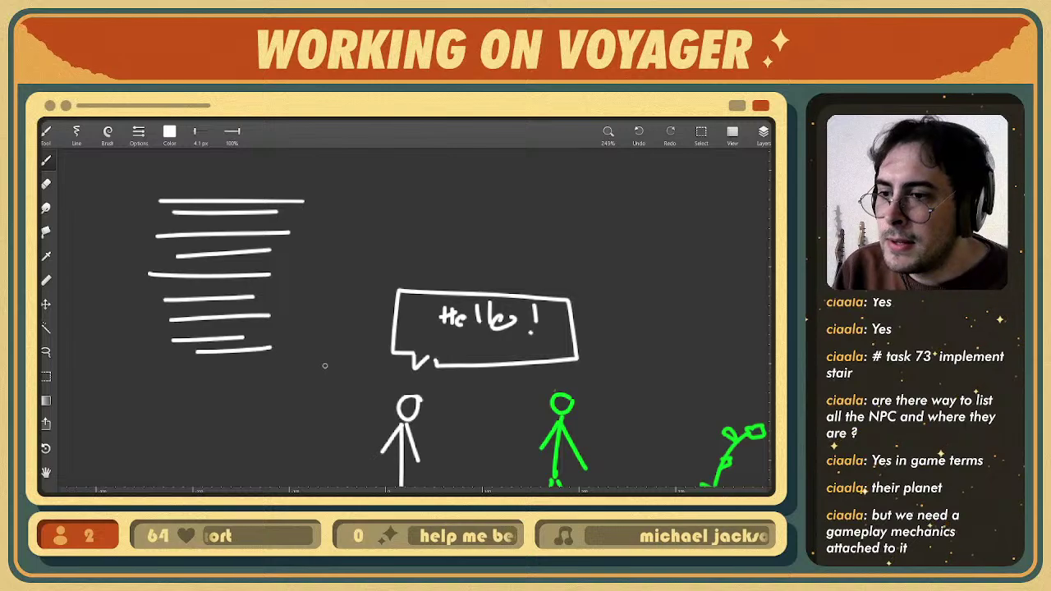
- Draw a second text block of five horizontal white lines to the upper right of the "Hello!" bubble
middle_click_drag(508, 393, 422, 327)
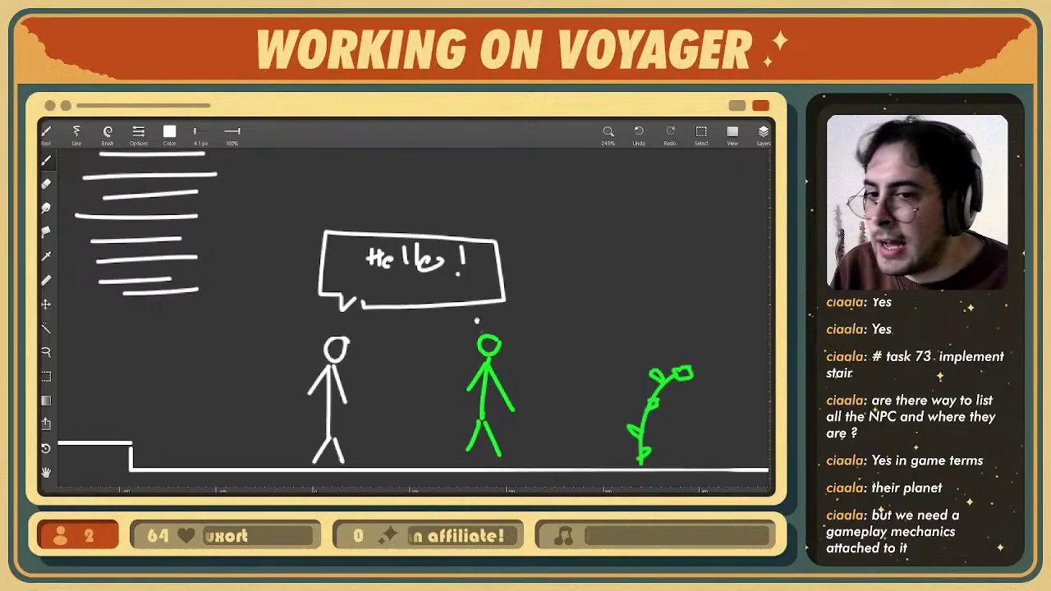
middle_click_drag(457, 320, 474, 322)
mouse_move(338, 276)
middle_mouse_down()
mouse_move(354, 283)
mouse_move(370, 345)
middle_mouse_up()
mouse_move(310, 295)
middle_mouse_down()
mouse_move(268, 281)
mouse_move(192, 283)
middle_mouse_up()
left_click_drag(372, 171, 503, 172)
mouse_move(378, 182)
left_mouse_down()
mouse_move(503, 181)
mouse_move(493, 194)
left_mouse_up()
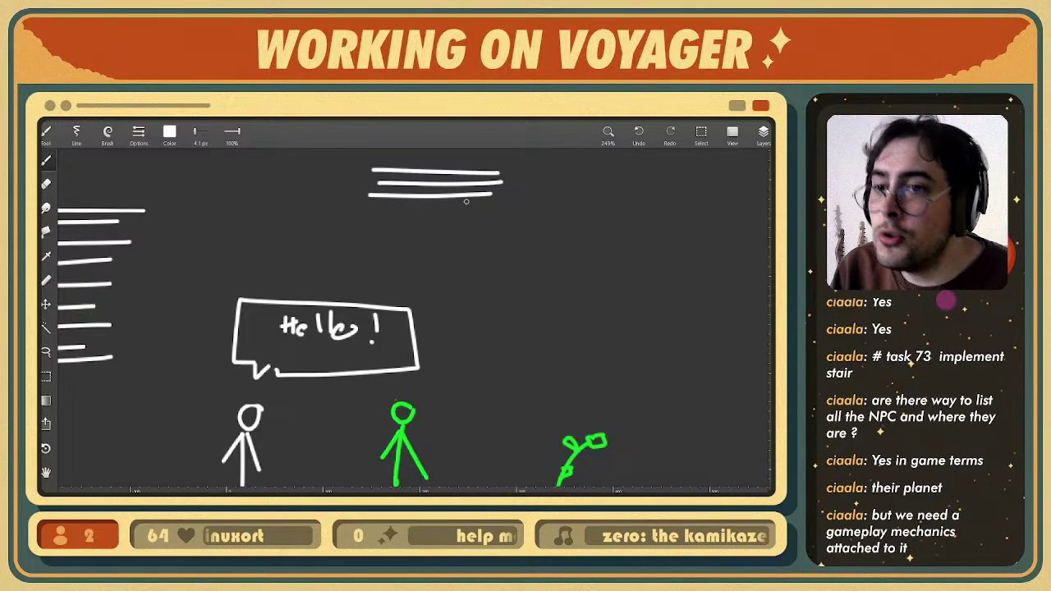
left_click_drag(370, 220, 478, 217)
left_click_drag(393, 237, 448, 235)
- Draw six branch lines fanning out from the second text block and add a horizontal text line at the end of each
middle_click_drag(475, 228, 439, 247)
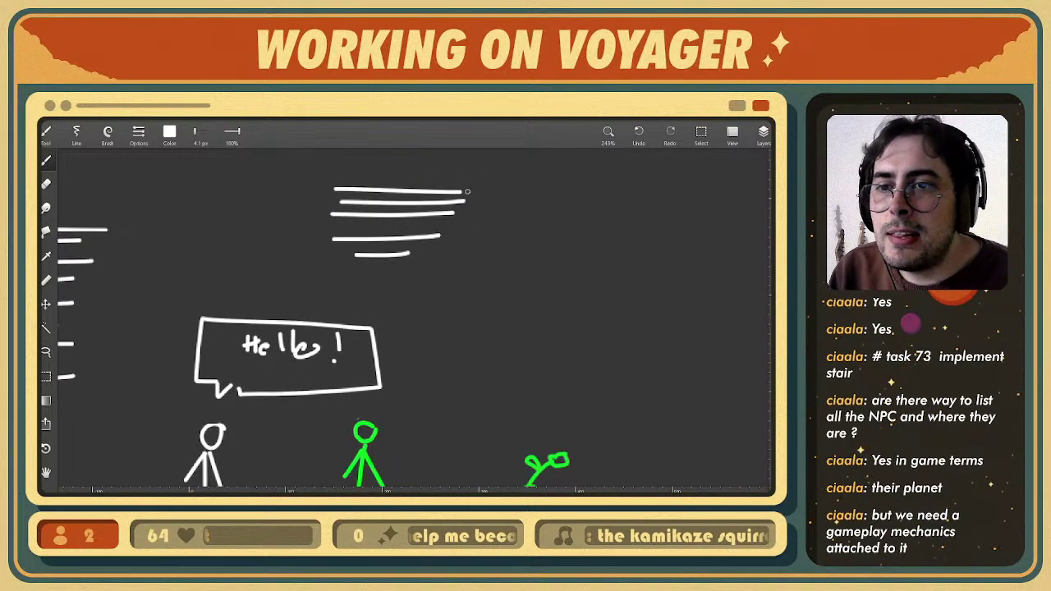
left_click_drag(465, 194, 544, 161)
mouse_move(465, 194)
left_mouse_down()
mouse_move(551, 183)
mouse_move(504, 276)
mouse_move(580, 240)
left_mouse_up()
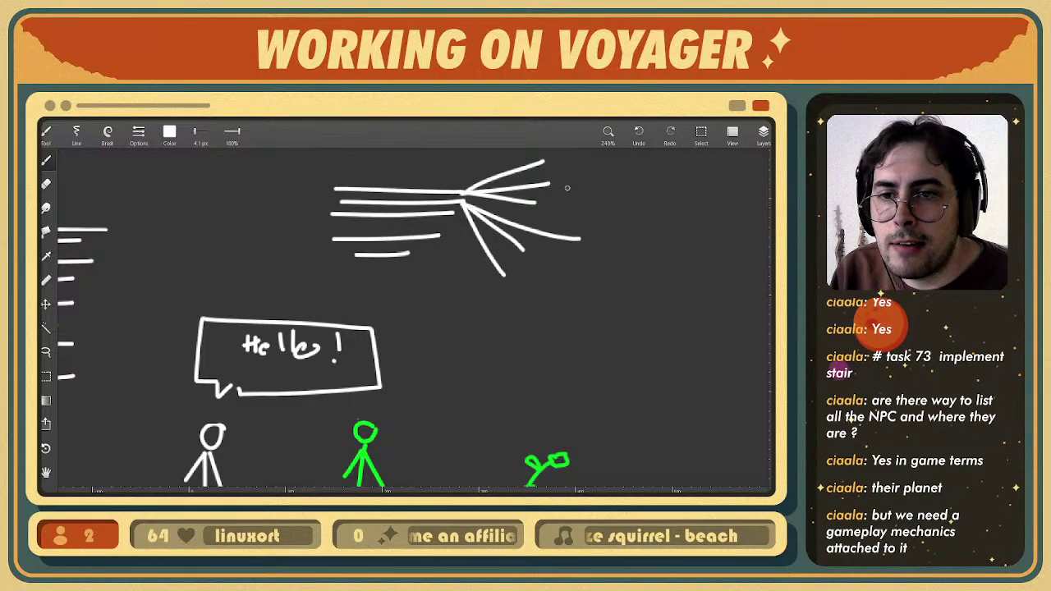
left_click_drag(553, 161, 661, 162)
left_click_drag(573, 177, 598, 177)
left_click_drag(665, 180, 667, 178)
left_click_drag(562, 199, 688, 197)
left_click_drag(591, 237, 677, 235)
left_click_drag(537, 258, 608, 257)
left_click_drag(537, 283, 609, 282)
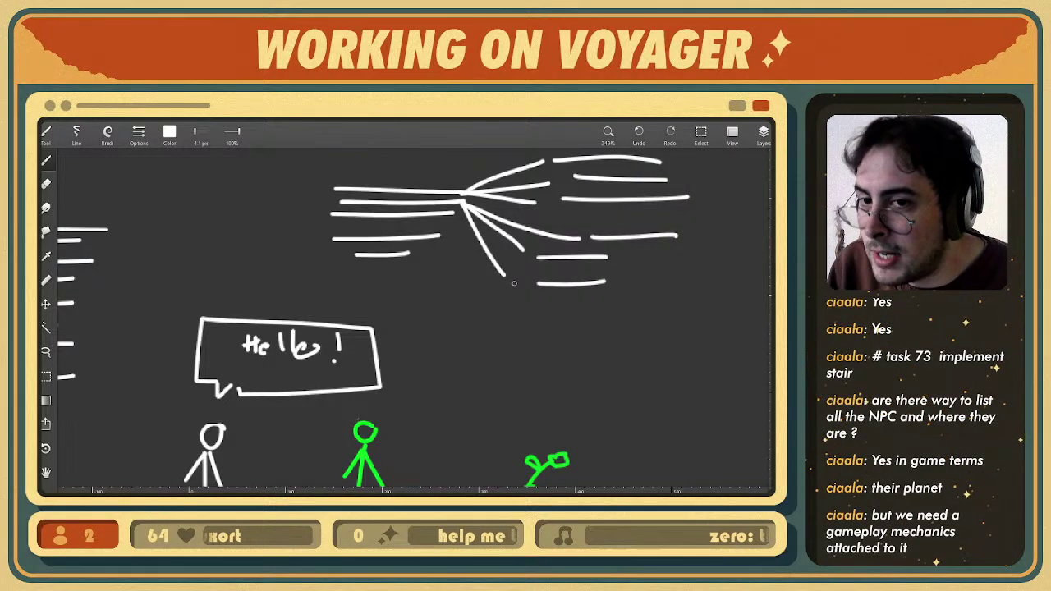
- Undo the six branch lines with their text lines and the lower three lines of the second text block
key("ctrl+z")
key("ctrl+z")
key("ctrl+z")
key("ctrl+z")
key("ctrl+z")
key("ctrl+z")
key("ctrl+z")
key("ctrl+z")
key("ctrl+z")
key("ctrl+z")
key("ctrl+z")
key("ctrl+z")
key("ctrl+z")
key("ctrl+z")
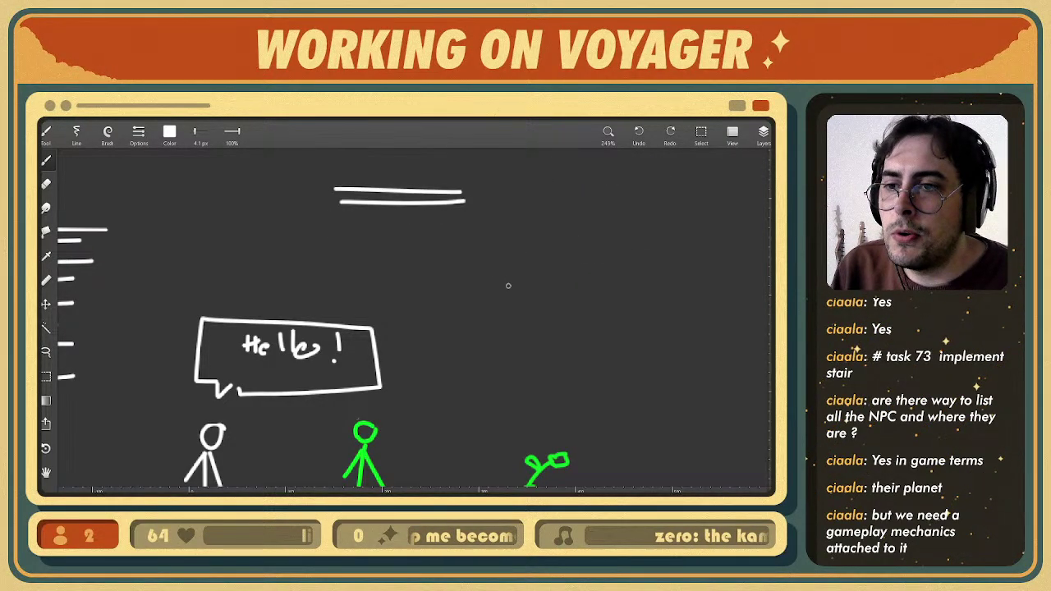
- Undo the remaining lines of both text blocks, keeping the "Hello!" speech bubble
key("ctrl+z")
key("ctrl+z")
key("ctrl+z")
key("ctrl+z")
key("ctrl+z")
key("ctrl+z")
key("ctrl+z")
key("ctrl+z")
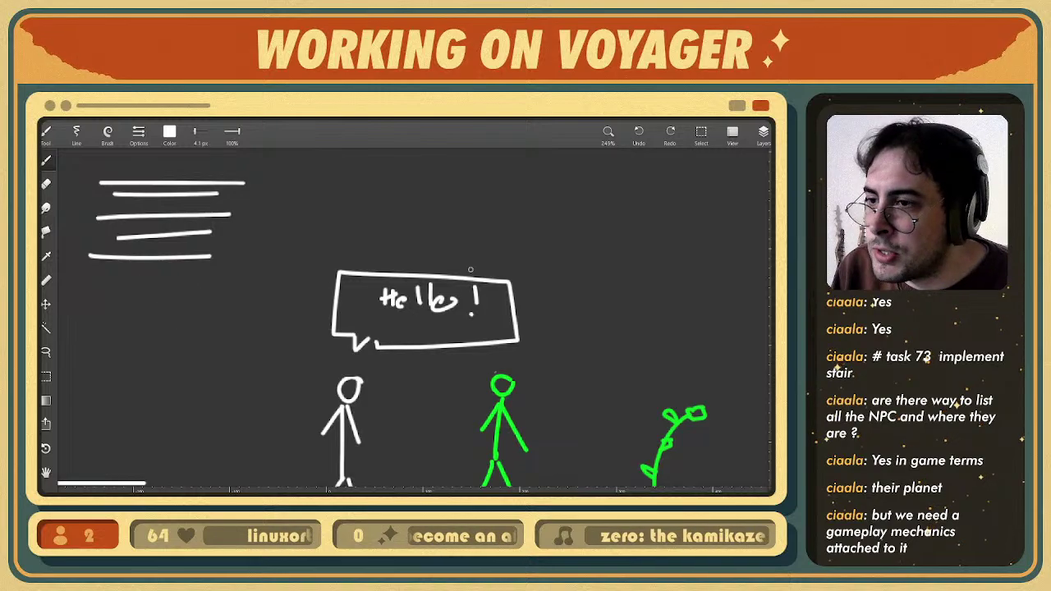
key("ctrl+z")
key("ctrl+z")
key("ctrl+z")
key("ctrl+z")
key("ctrl+z")
key("ctrl+z")
key("ctrl+z")
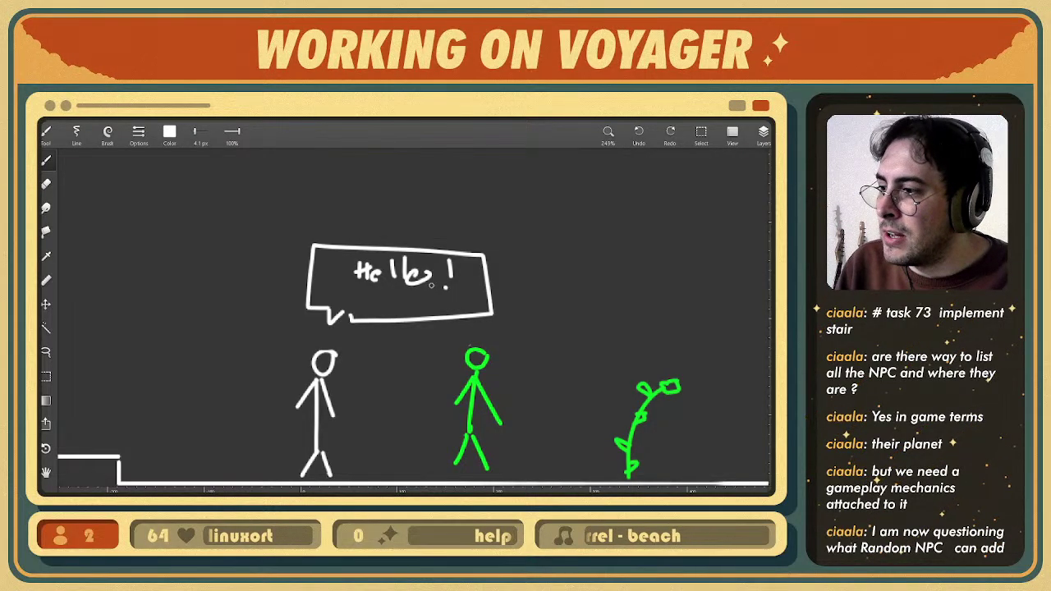
- Erase the speech bubble outline and the "Hello!" text above the white figure
key("e")
middle_click_drag(416, 303, 403, 285)
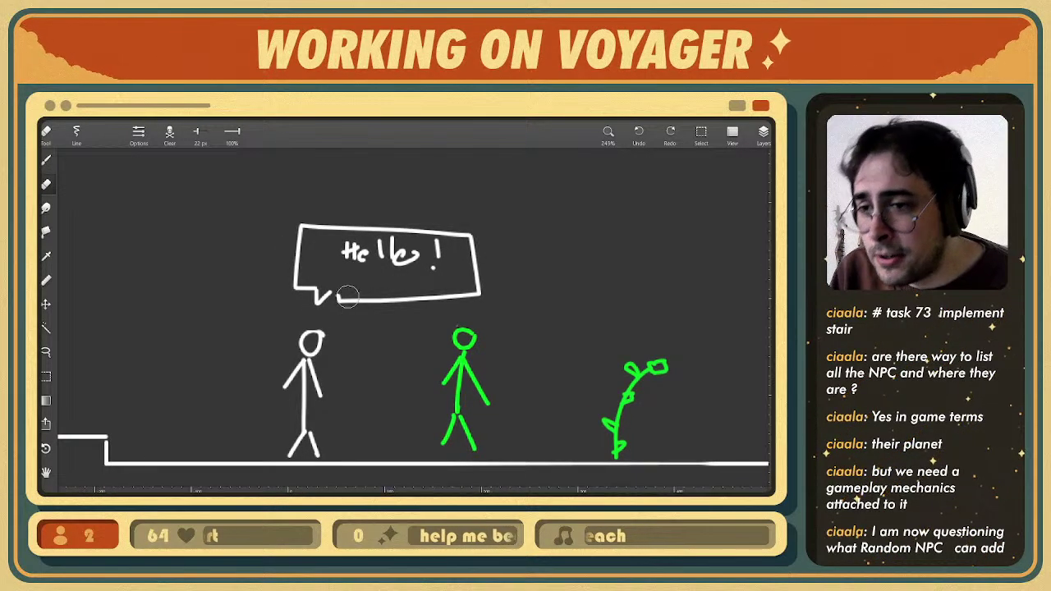
left_click_drag(345, 295, 311, 293)
mouse_move(391, 293)
left_mouse_down()
mouse_move(478, 242)
mouse_move(301, 230)
mouse_move(299, 293)
mouse_move(343, 309)
left_mouse_up()
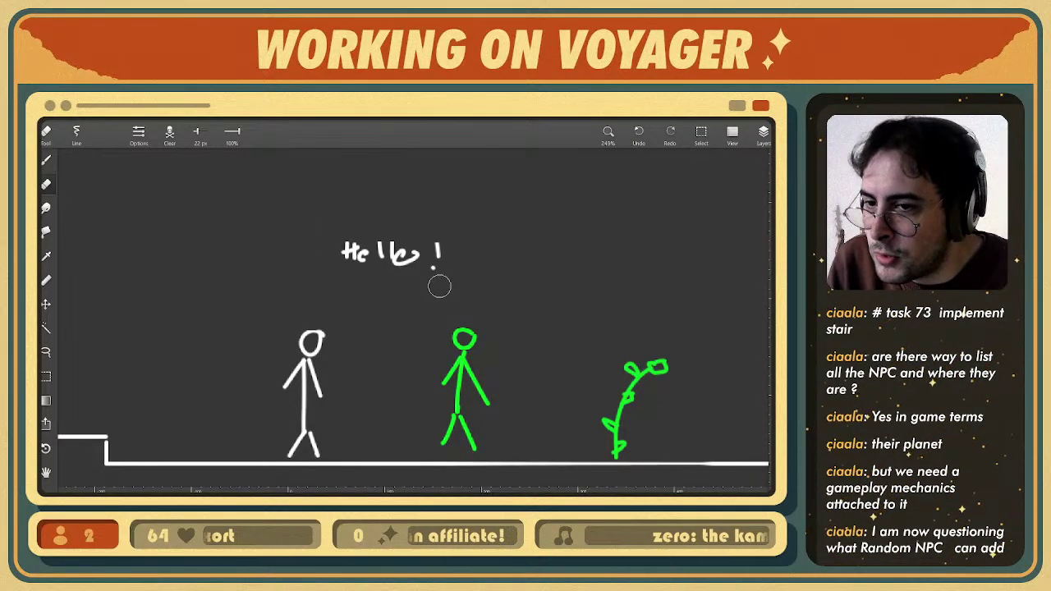
mouse_move(436, 285)
left_mouse_down()
mouse_move(386, 256)
mouse_move(379, 239)
left_mouse_up()
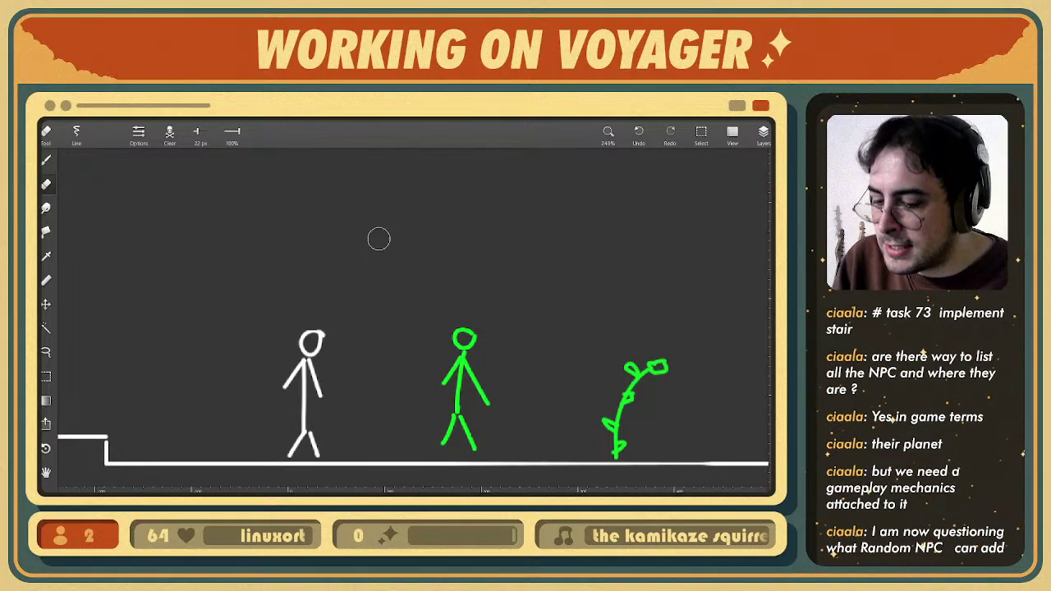
- Draw a cluster of white dots and circles of growing size rising above the white figure's head
key("b")
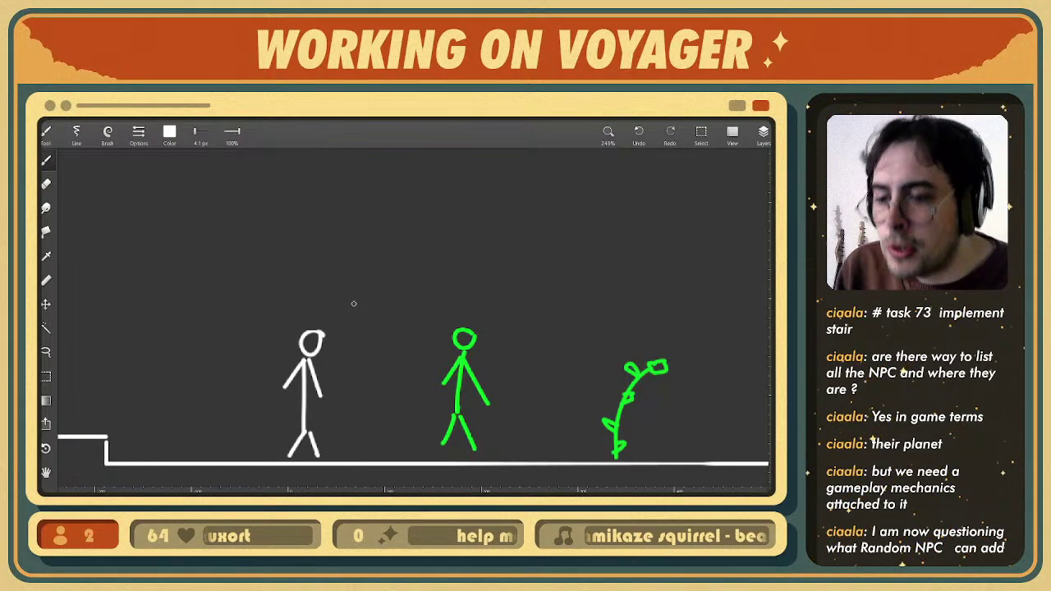
scroll(376, 307, "down", 1)
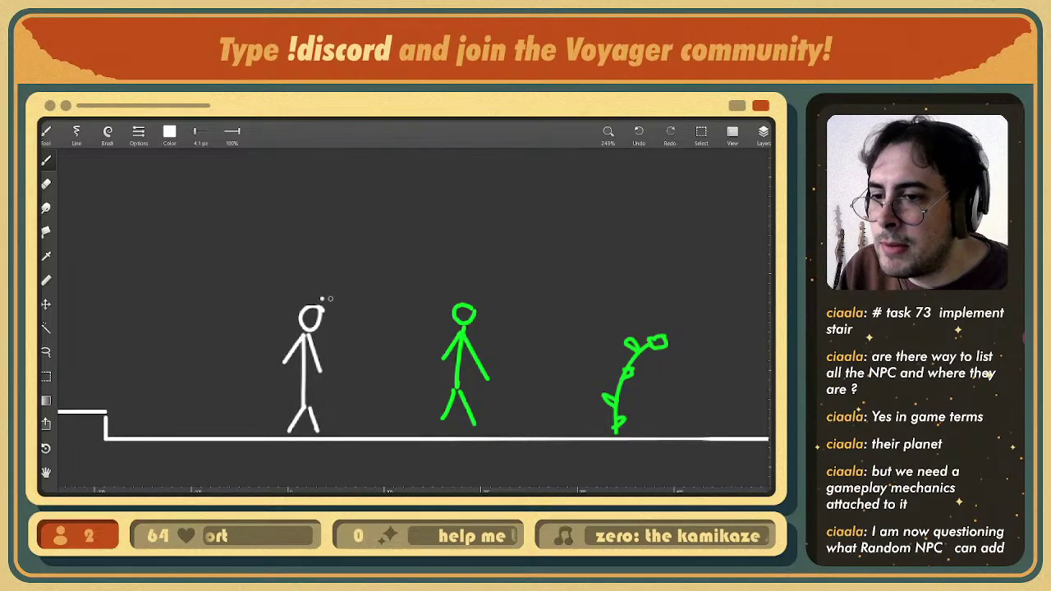
left_click(316, 285)
mouse_move(338, 276)
left_mouse_down()
mouse_move(331, 282)
mouse_move(319, 255)
mouse_move(361, 241)
left_mouse_up()
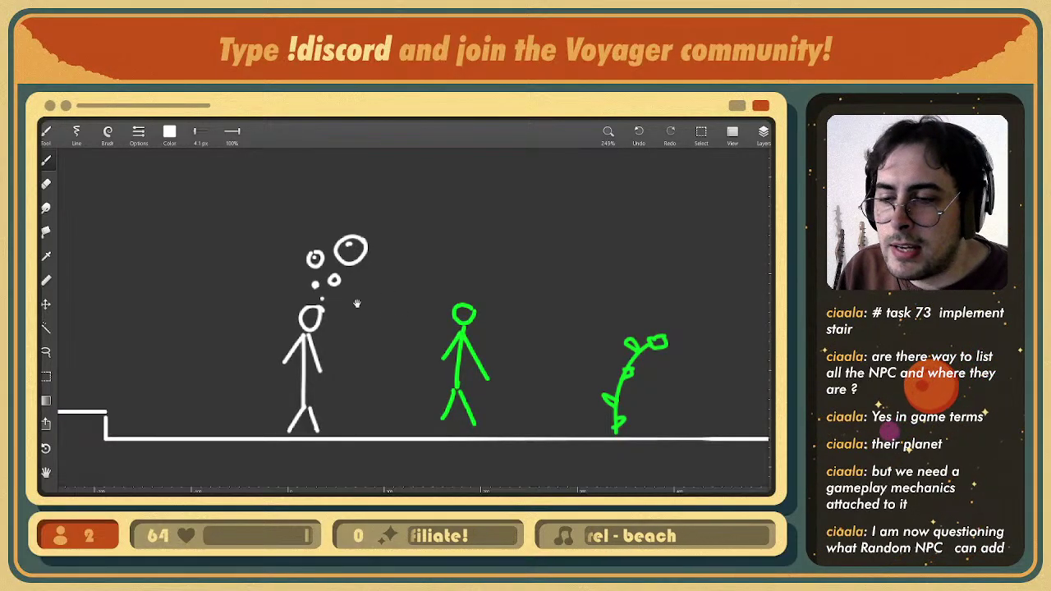
left_click_drag(366, 291, 379, 302)
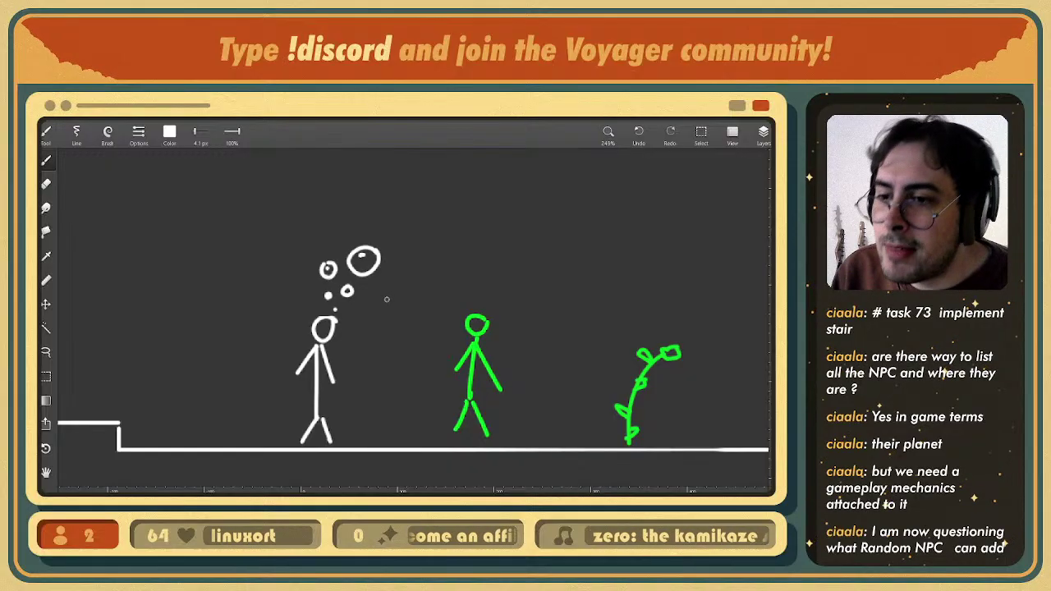
left_click_drag(395, 312, 284, 314)
key("ctrl+z")
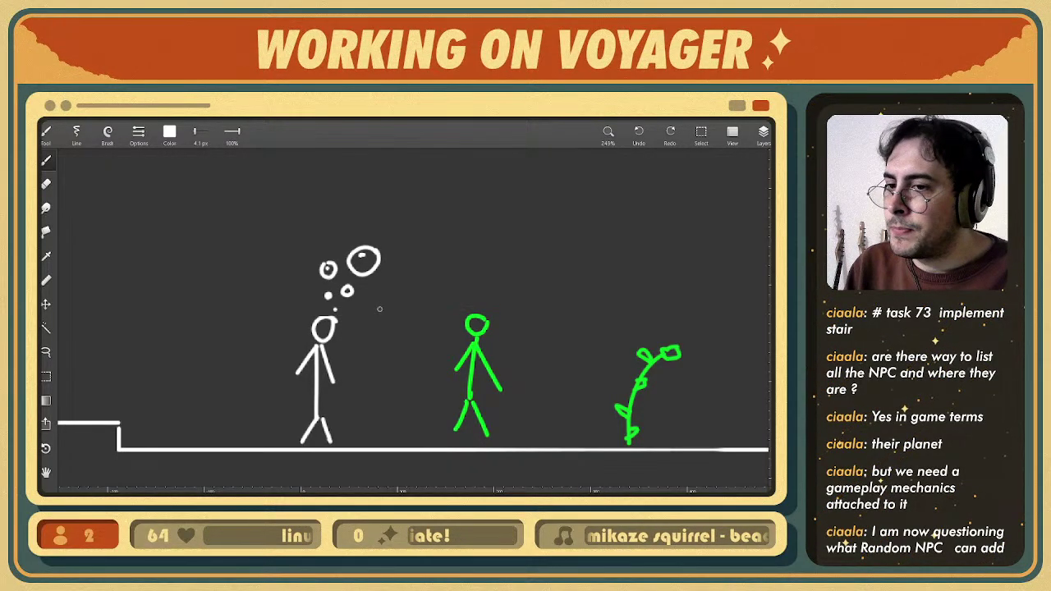
- Frame the dots and circles with a white square and draw an arrow pointing right from it
middle_click_drag(401, 283, 395, 293)
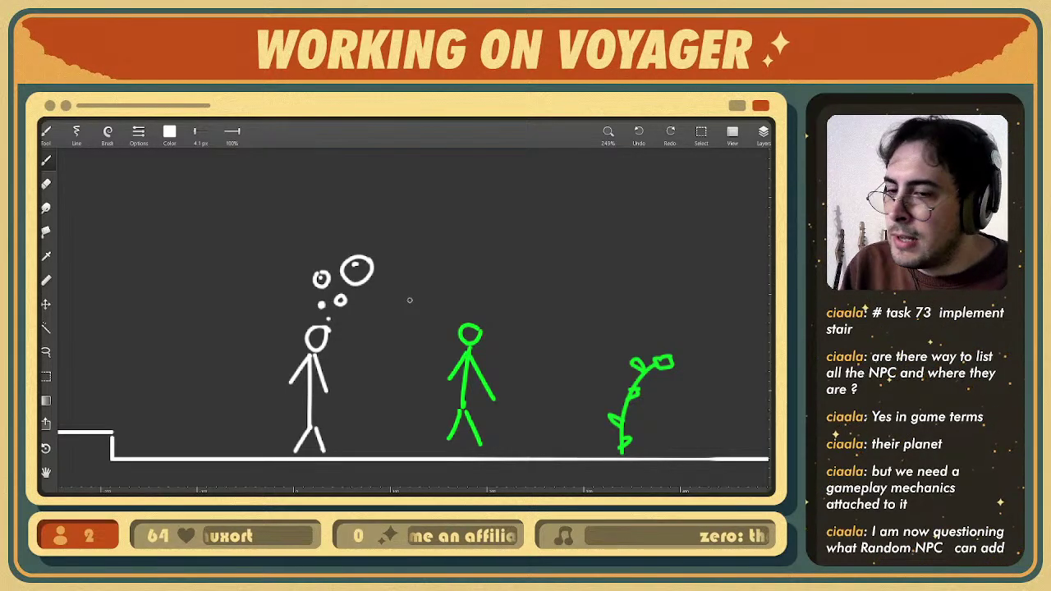
middle_click_drag(400, 271, 401, 276)
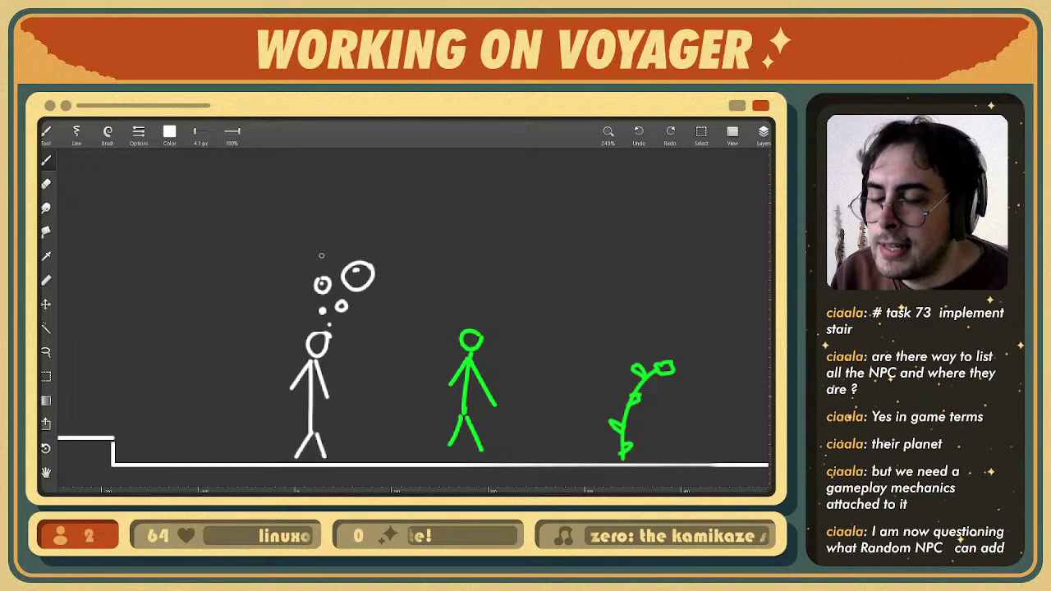
mouse_move(301, 252)
left_mouse_down()
mouse_move(384, 248)
mouse_move(392, 337)
mouse_move(304, 337)
mouse_move(304, 257)
left_mouse_up()
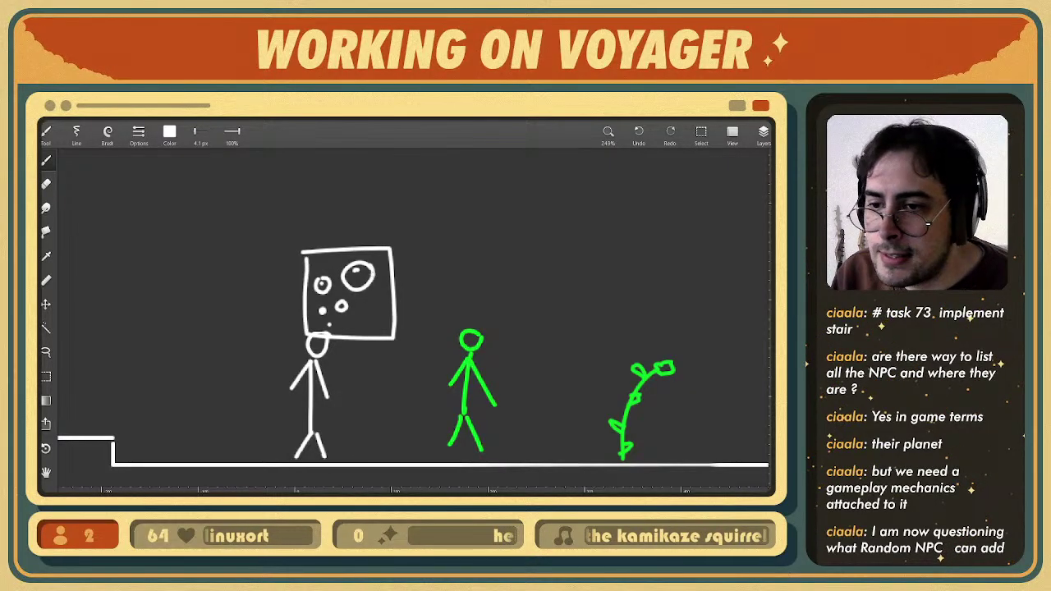
left_click_drag(401, 265, 468, 263)
mouse_move(449, 244)
left_mouse_down()
mouse_move(475, 260)
mouse_move(453, 277)
left_mouse_up()
- Write "TEXT" in white beside the arrowhead and cross the word out with a large X
middle_click_drag(516, 272, 465, 262)
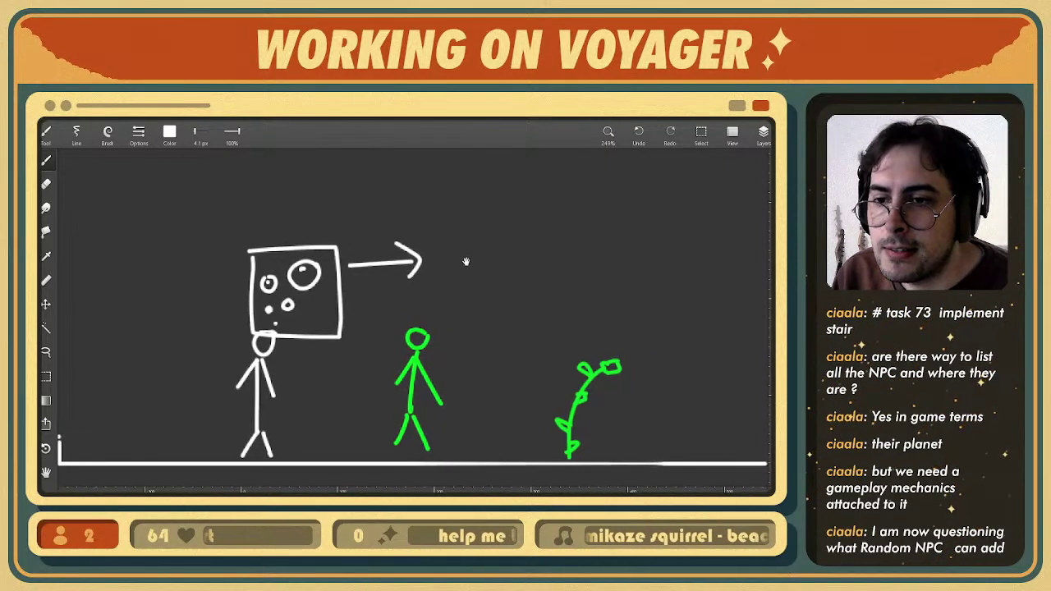
left_click_drag(449, 256, 449, 269)
left_click_drag(439, 254, 477, 255)
mouse_move(467, 256)
left_mouse_down()
mouse_move(472, 269)
mouse_move(478, 261)
left_mouse_up()
mouse_move(482, 255)
left_mouse_down()
mouse_move(496, 267)
mouse_move(482, 268)
mouse_move(514, 267)
left_mouse_up()
left_click(515, 254)
left_click_drag(503, 254, 524, 254)
left_click_drag(437, 228, 515, 283)
left_click_drag(515, 230, 425, 304)
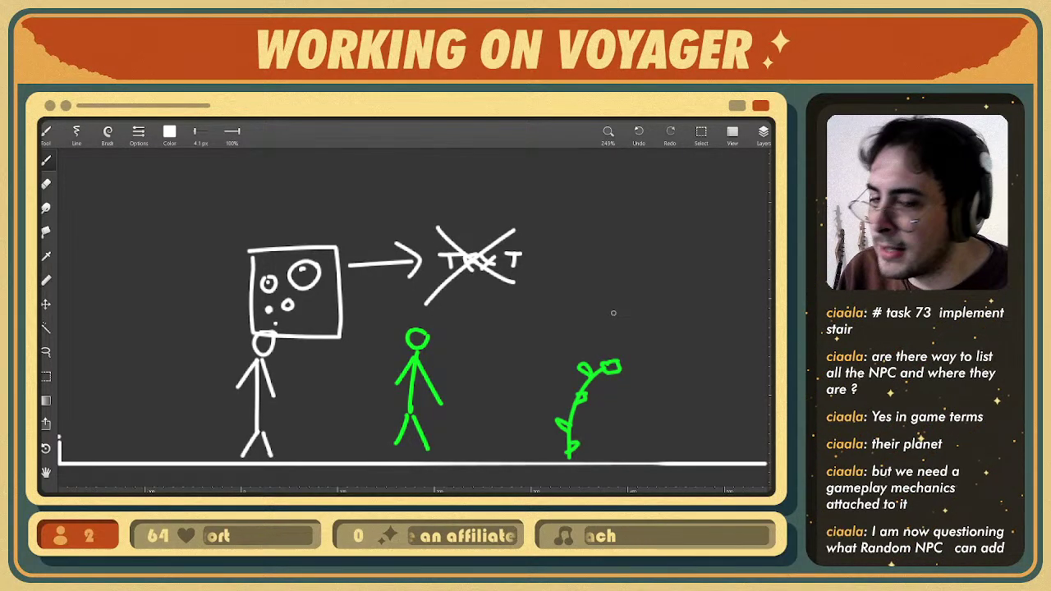
- Undo the crossed-out "TEXT" beside the arrow
key("ctrl+z")
key("ctrl+z")
key("ctrl+z")
key("ctrl+z")
key("ctrl+z")
key("ctrl+z")
key("ctrl+z")
key("ctrl+z")
key("ctrl+z")
key("ctrl+z")
key("ctrl+z")
key("ctrl+z")
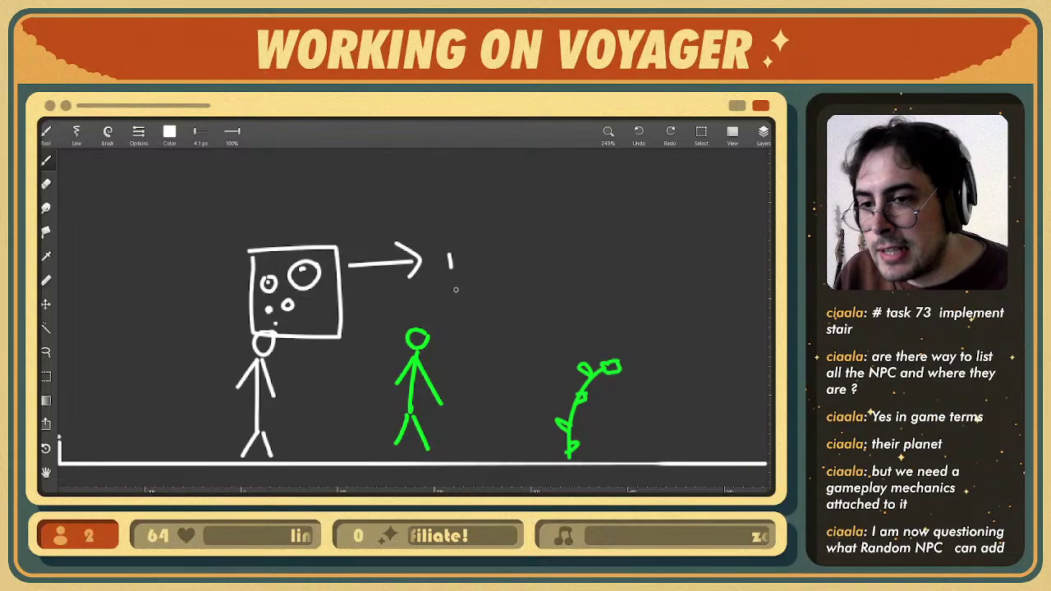
key("ctrl+z")
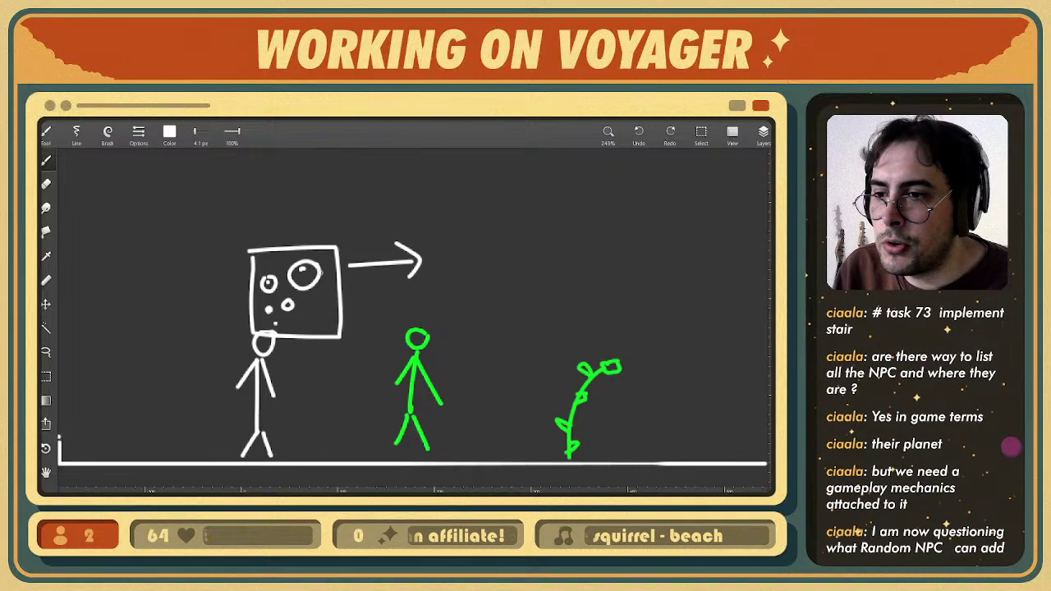
- Draw a small rectangle at the arrowhead in the figure's green, followed by a short arrow in the first arrow's white
left_click(425, 328, "alt")
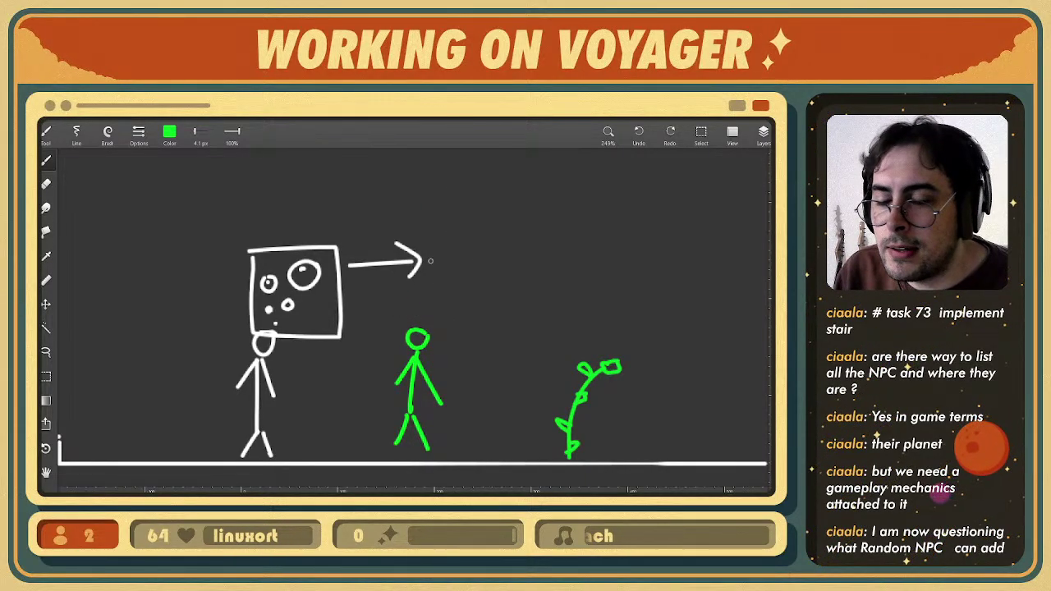
mouse_move(459, 266)
left_mouse_down()
mouse_move(427, 261)
mouse_move(461, 243)
mouse_move(466, 264)
left_mouse_up()
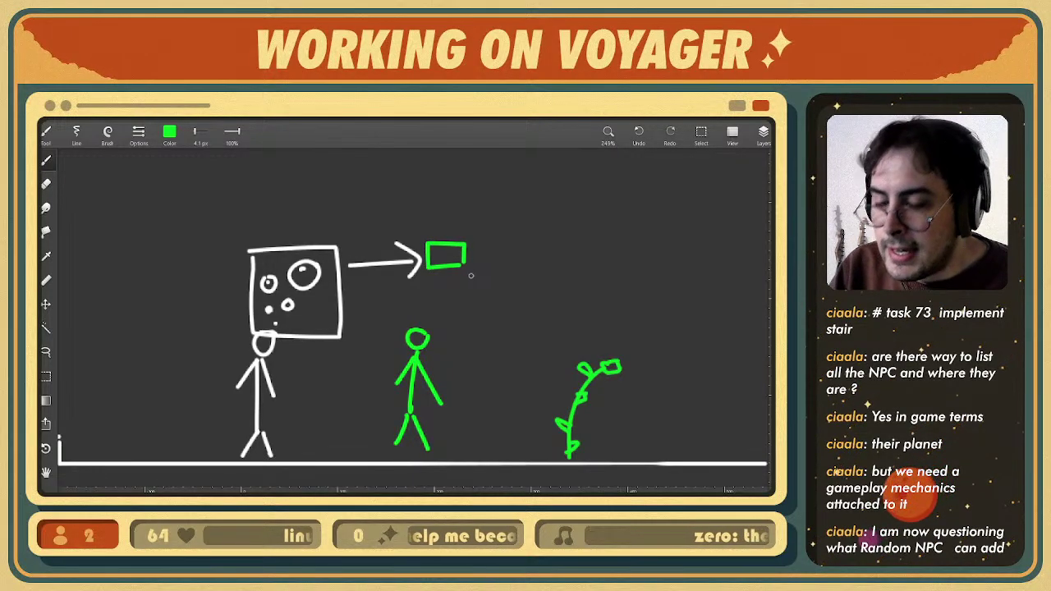
left_click(420, 263, "alt")
left_click_drag(474, 253, 502, 256)
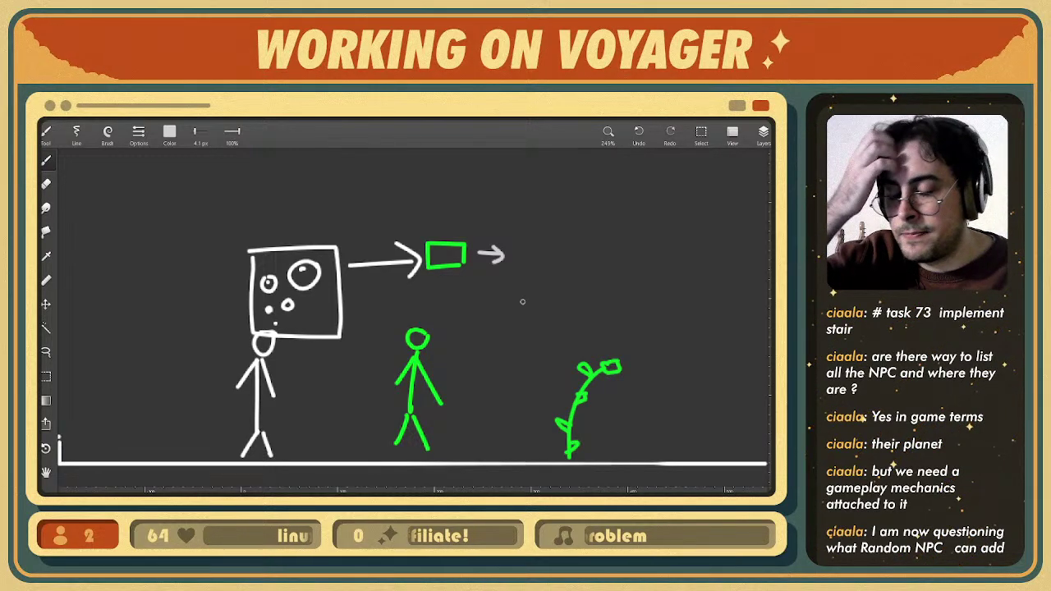
- Close the untitled drawing without saving its changes
scroll(478, 288, "down", 3)
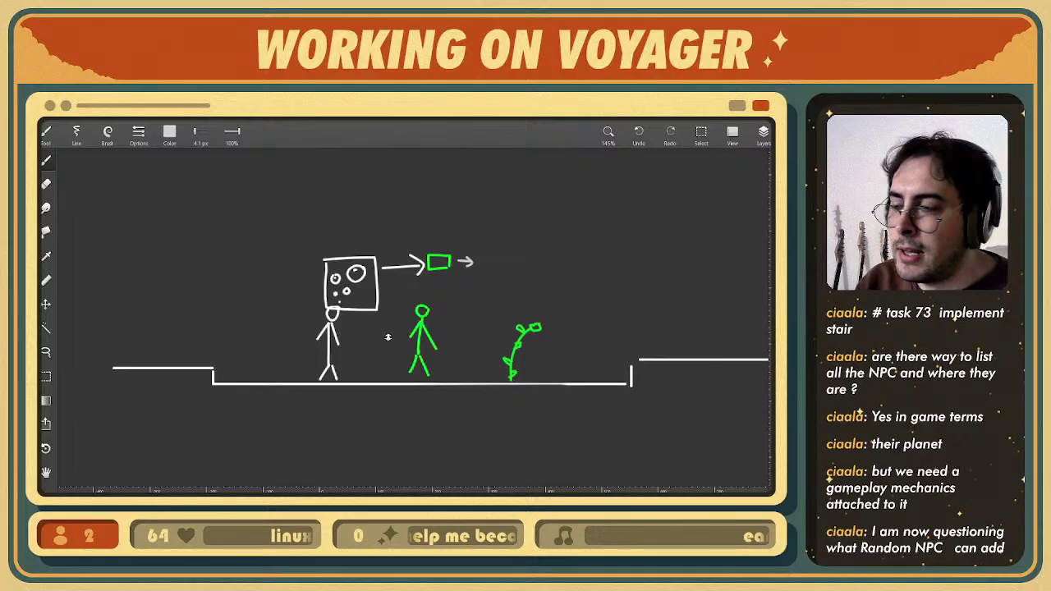
scroll(404, 331, "up", 3)
scroll(415, 298, "down", 3)
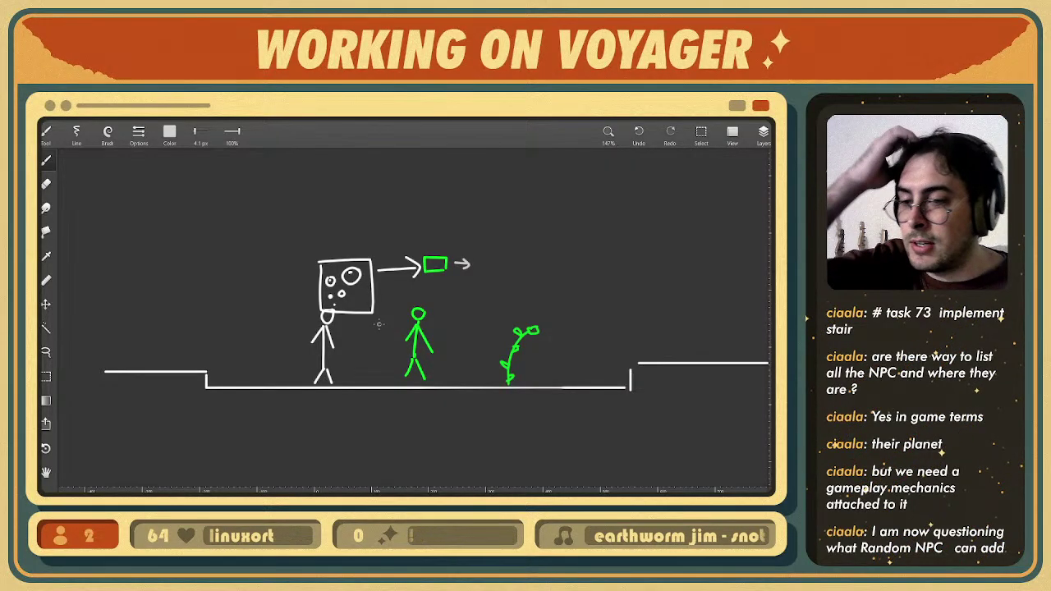
key("ctrl+w")
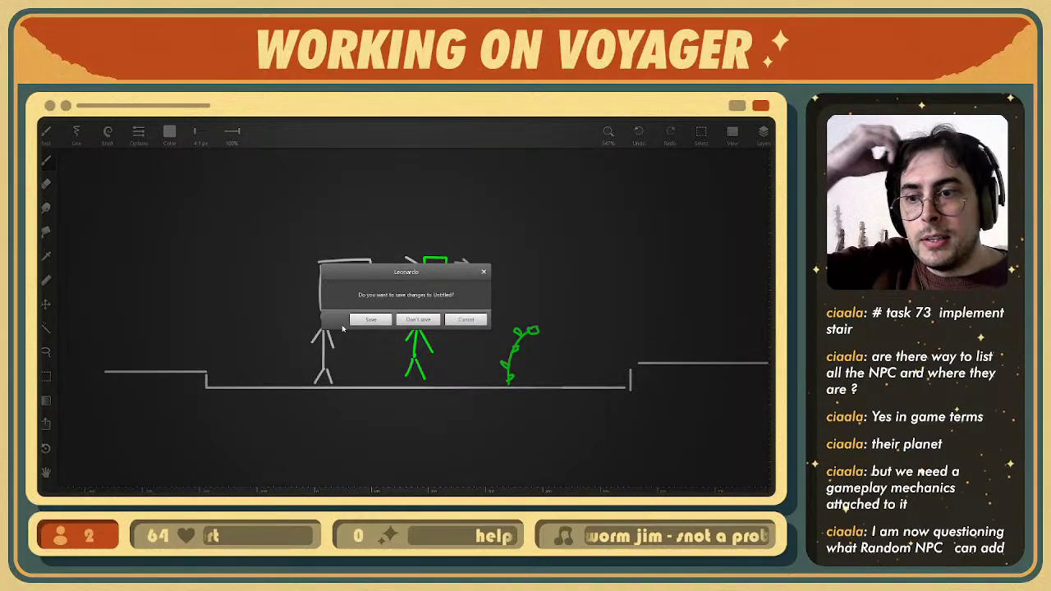
left_click(427, 321)
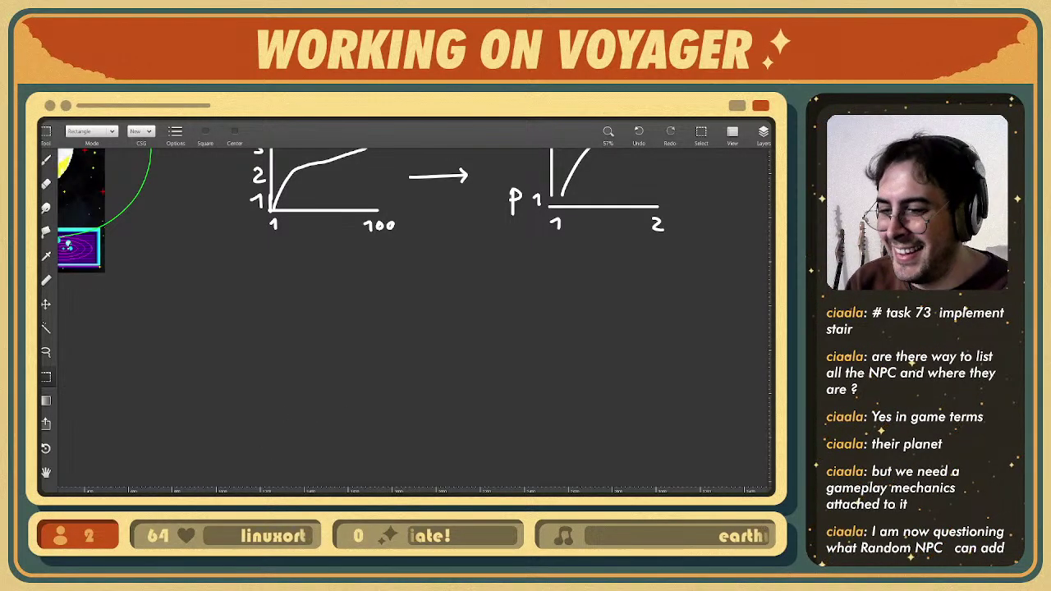
- Switch to the Voyager design file in Figma and review the Planet, Star / Planetary System and Constellation notes
left_click(202, 493)
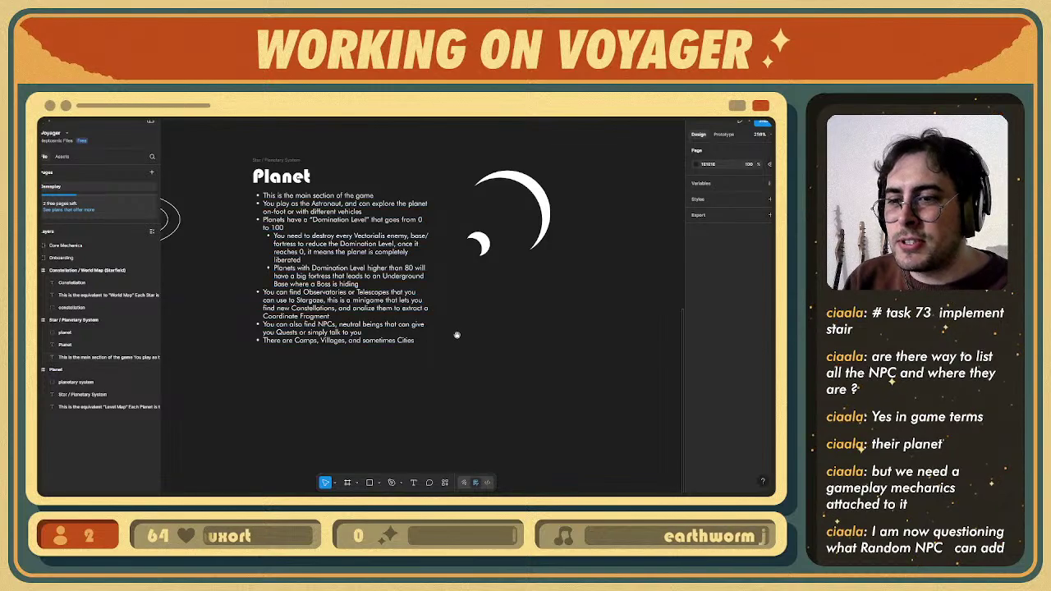
middle_click_drag(457, 334, 479, 361)
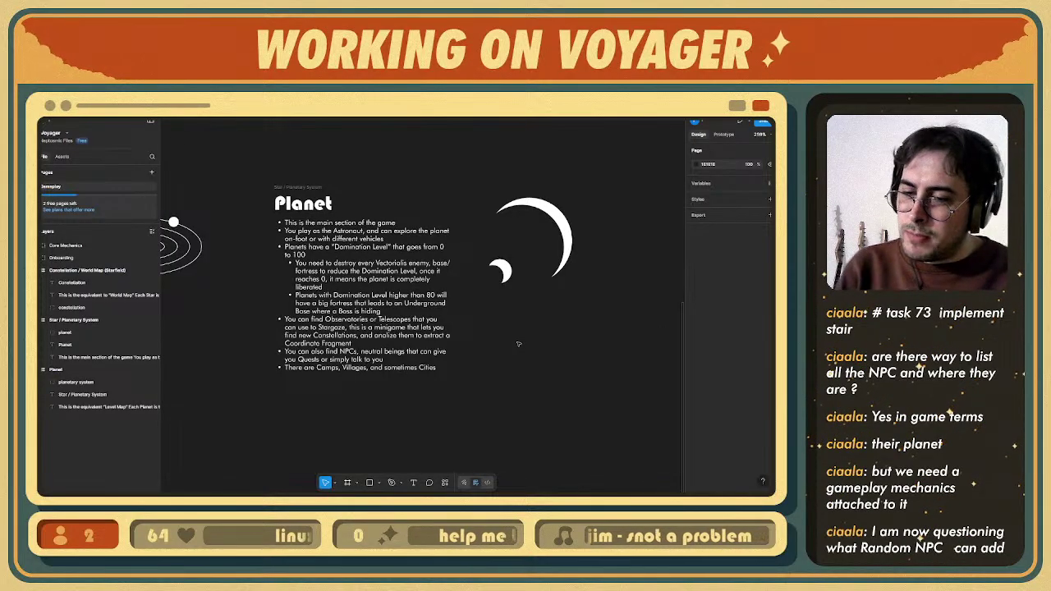
left_click_drag(253, 298, 364, 302)
left_click_drag(349, 293, 350, 332, "ctrl")
scroll(362, 302, "down", 10, "ctrl")
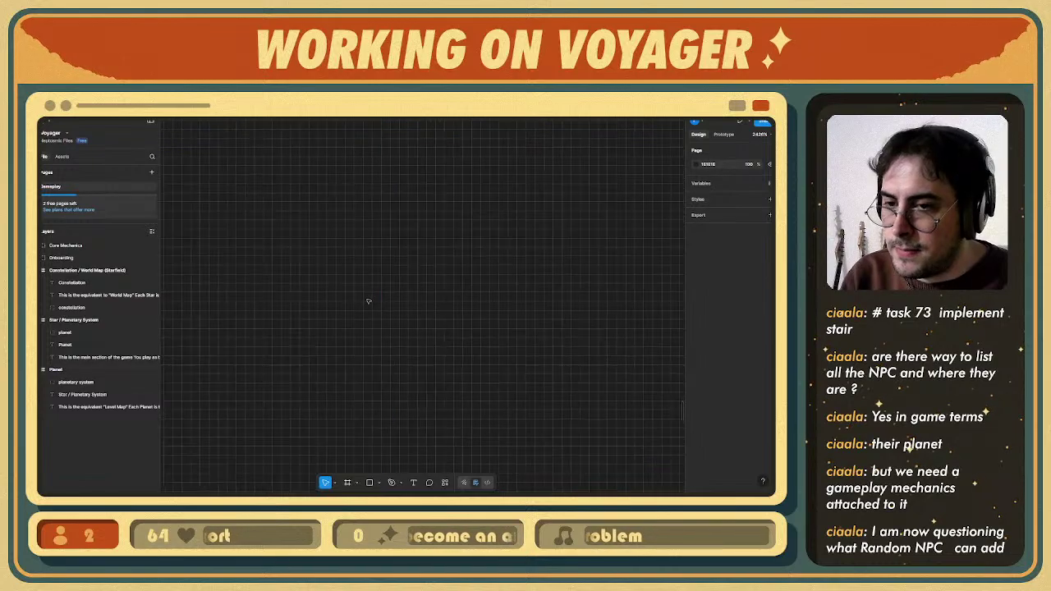
scroll(372, 301, "down", 5, "ctrl")
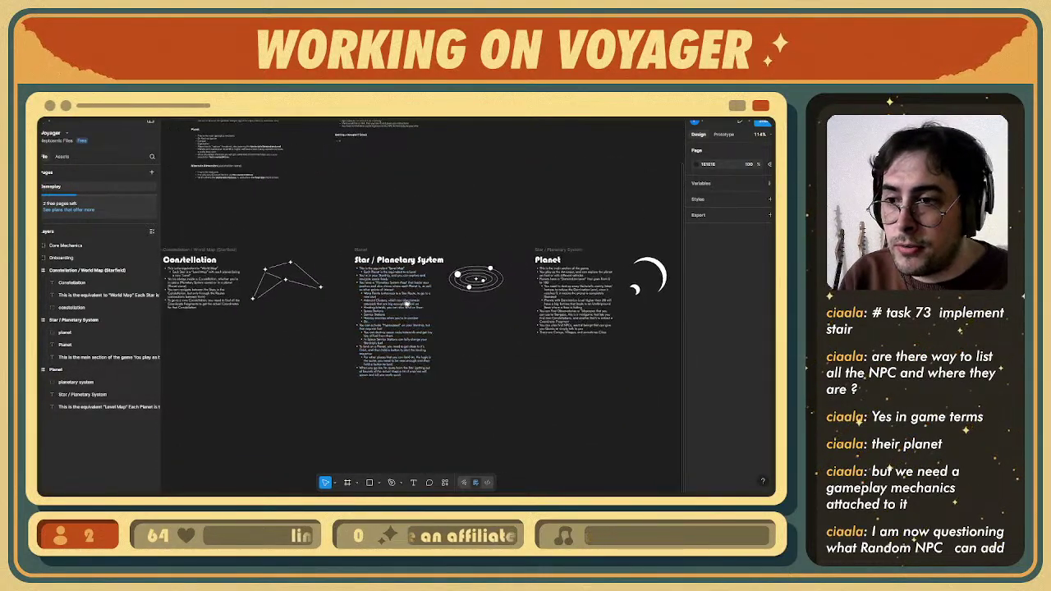
scroll(403, 309, "up", 2, "ctrl")
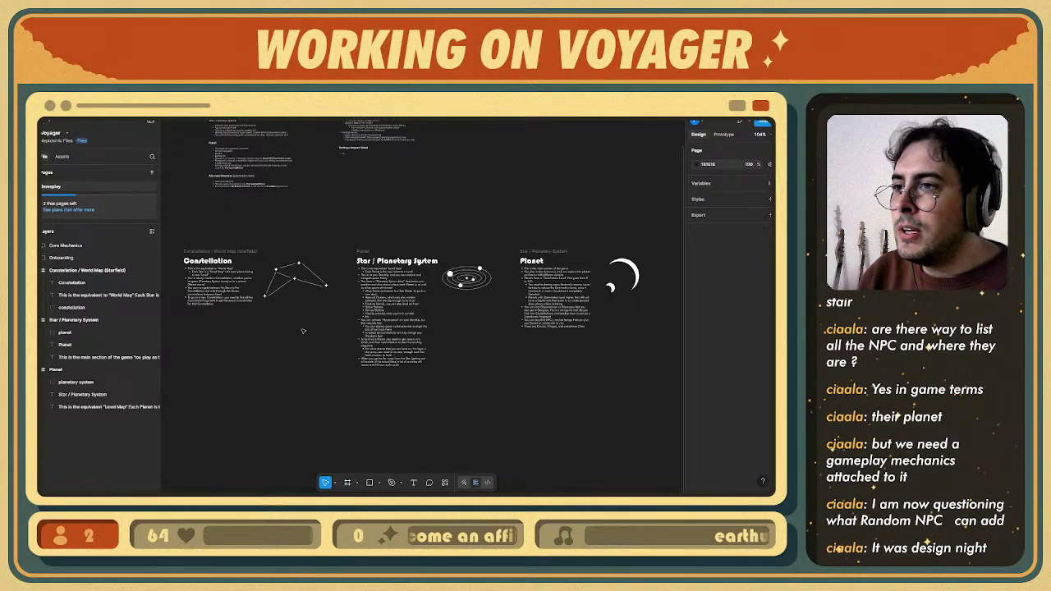
- Switch to the Workstation file and review the tasks on the planner's Current card
key("ctrl+Tab")
middle_click_drag(403, 344, 395, 347)
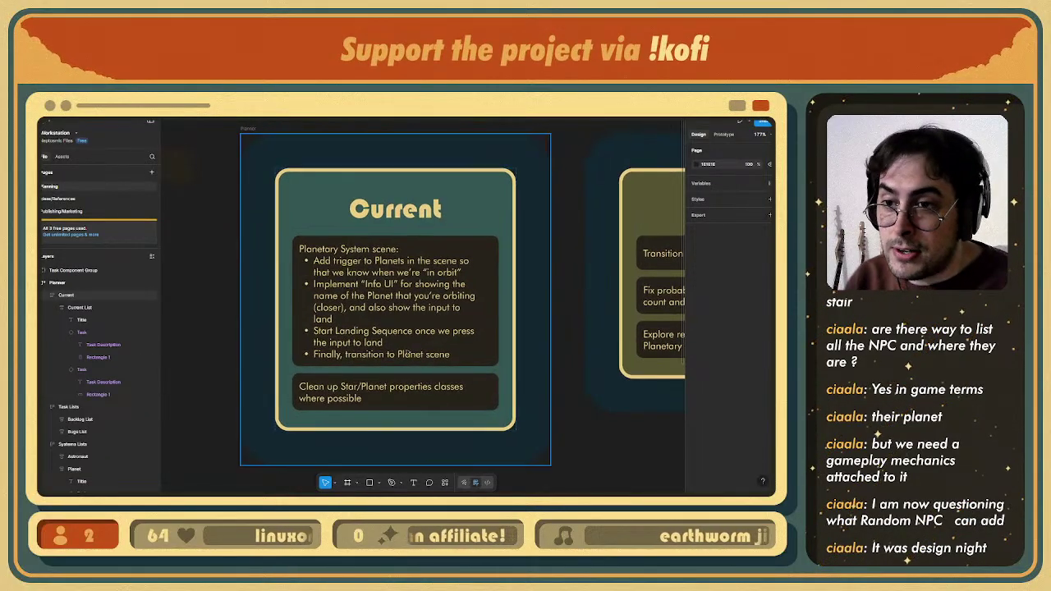
scroll(395, 347, "up", 1, "ctrl")
left_click(407, 304)
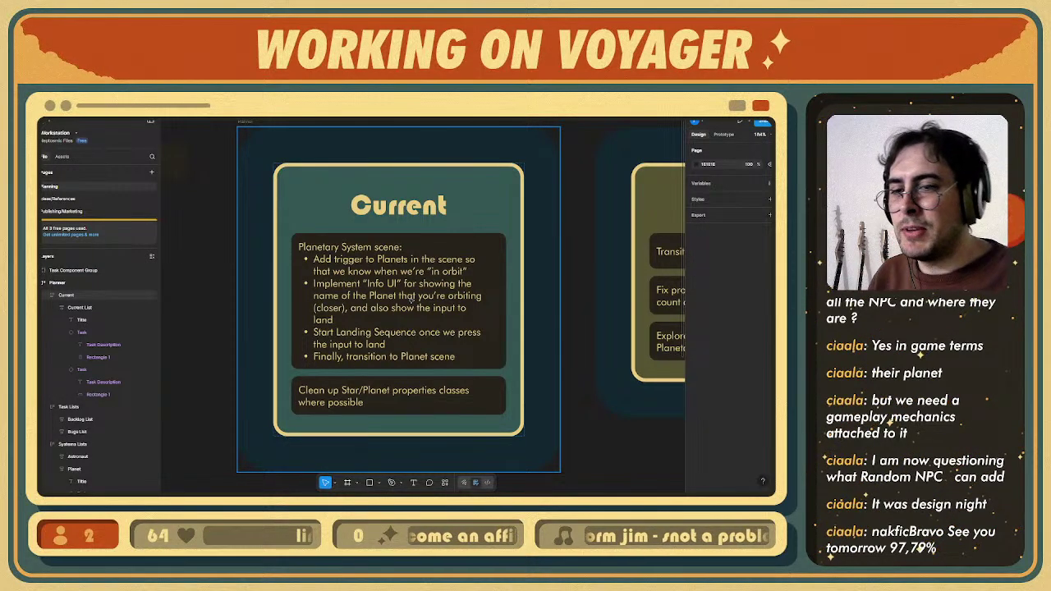
scroll(411, 300, "down", 2, "ctrl")
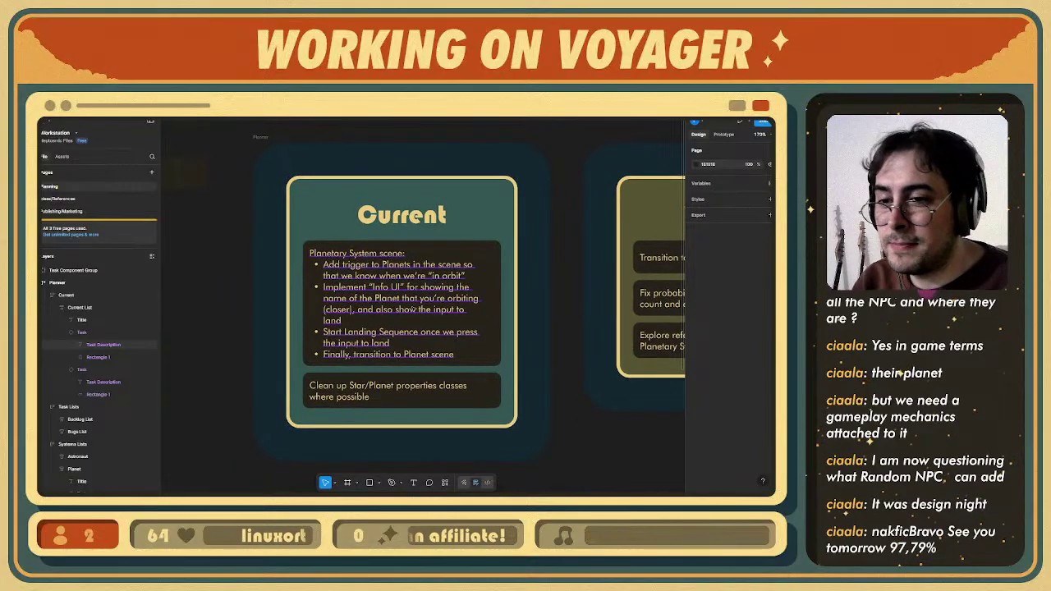
scroll(414, 306, "down", 1, "ctrl")
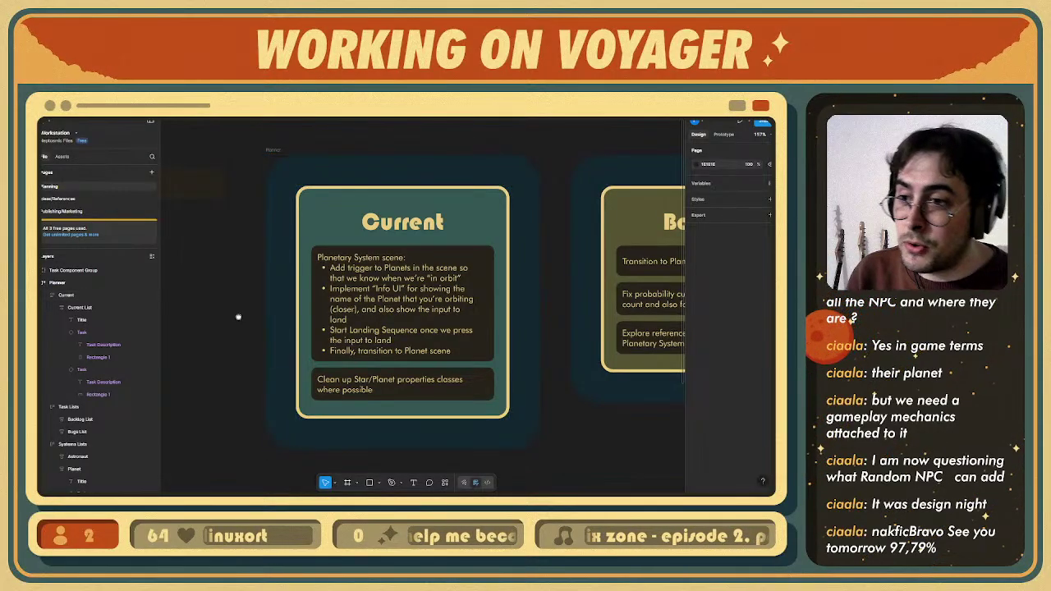
middle_click_drag(239, 316, 246, 315)
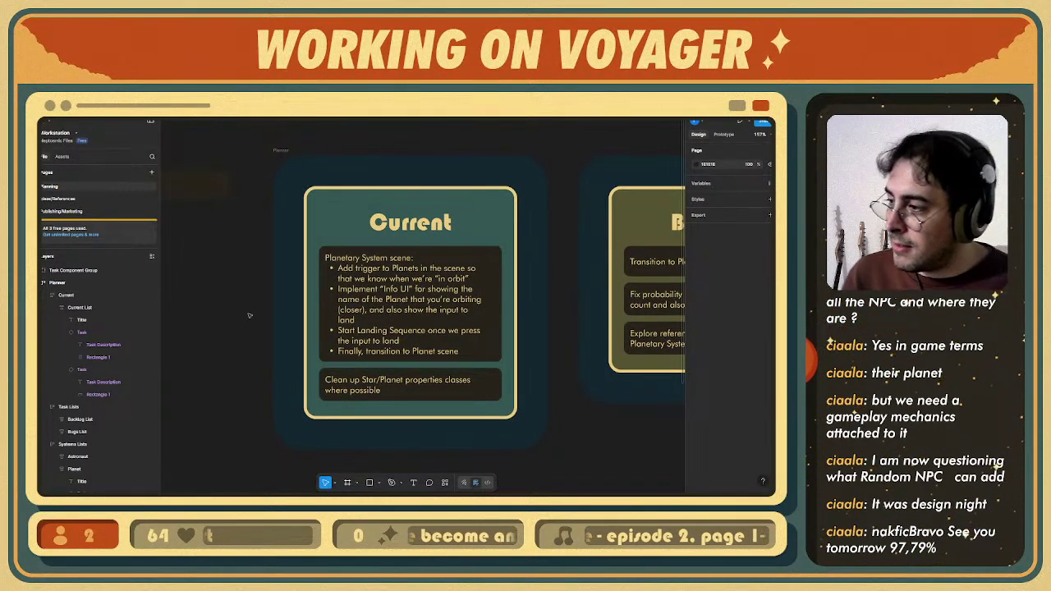